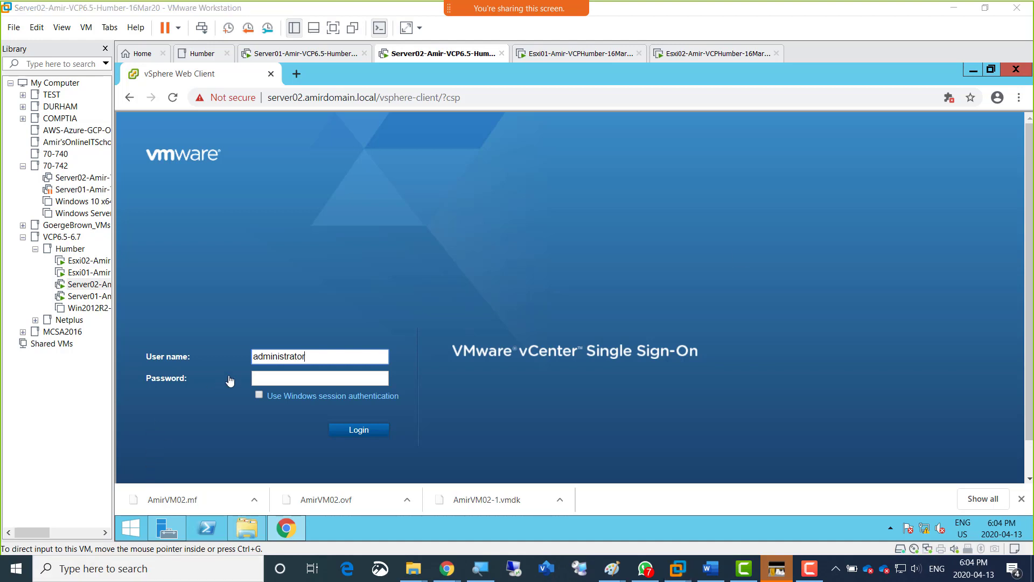
# Complete the vCenter Single Sign-On user name by adding the vsphere.local domain after administrator.
pyautogui.click(317, 356)
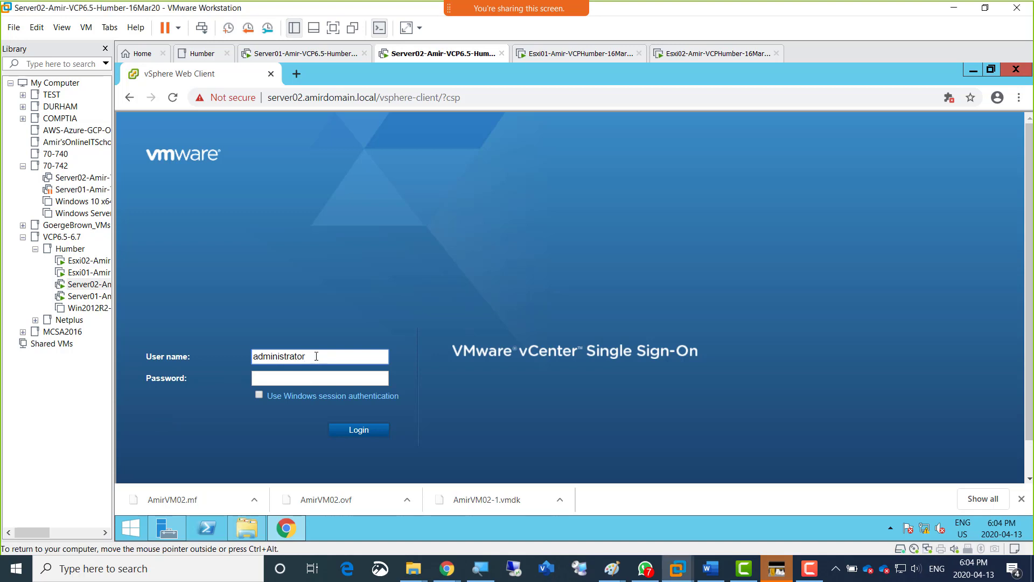
pyautogui.hotkey('ctrl', 'alt')
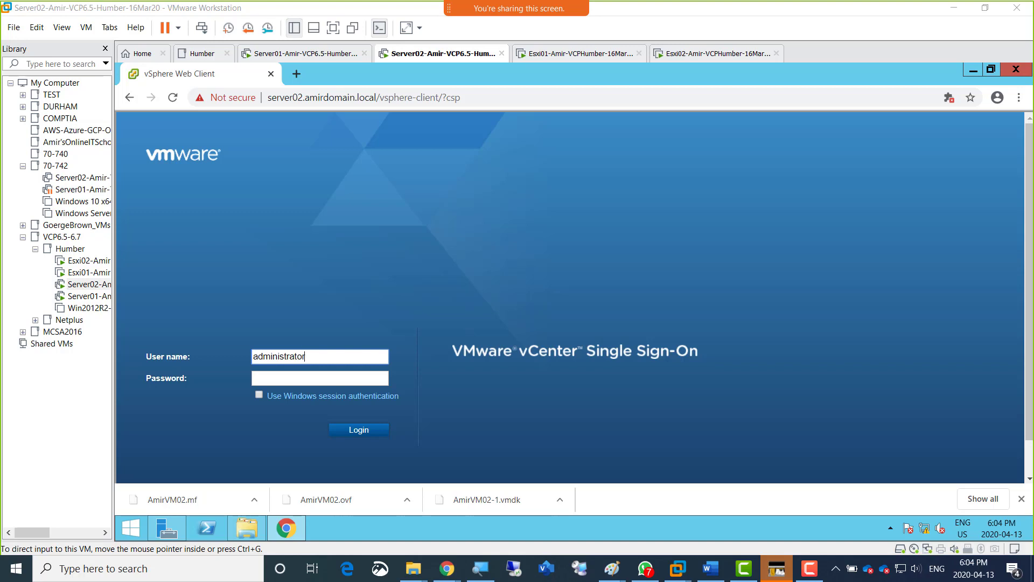
pyautogui.click(322, 355)
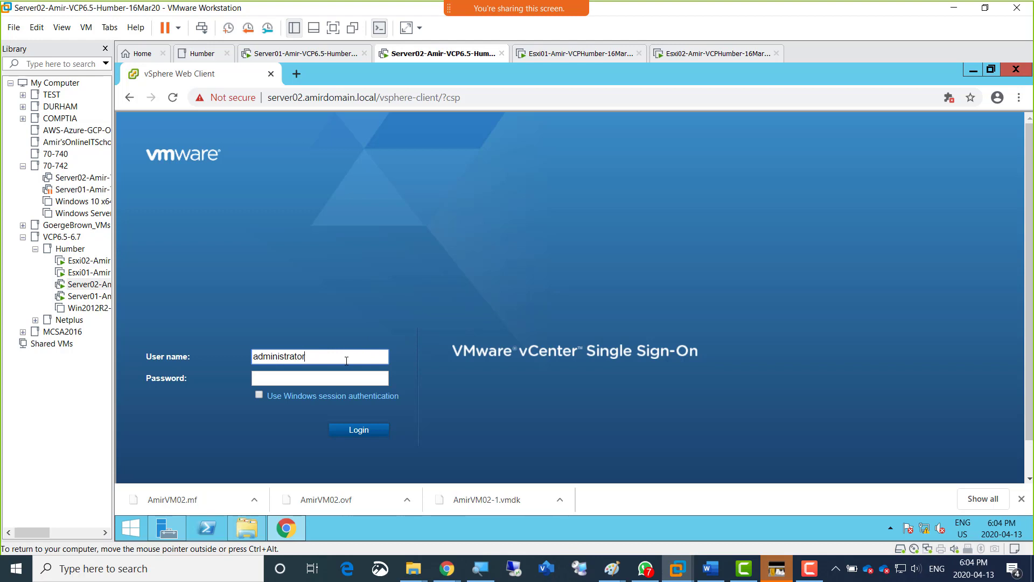
pyautogui.write('@vsphere.local')
# Open Notepad on the server and write down the vCenter administrator login with the account password on the second line.
pyautogui.press('super+r')
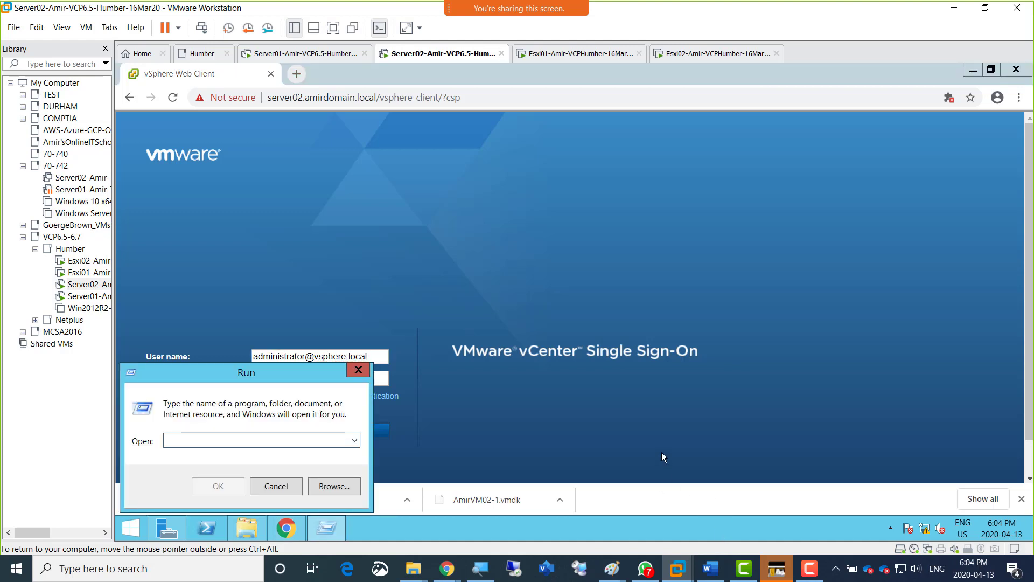
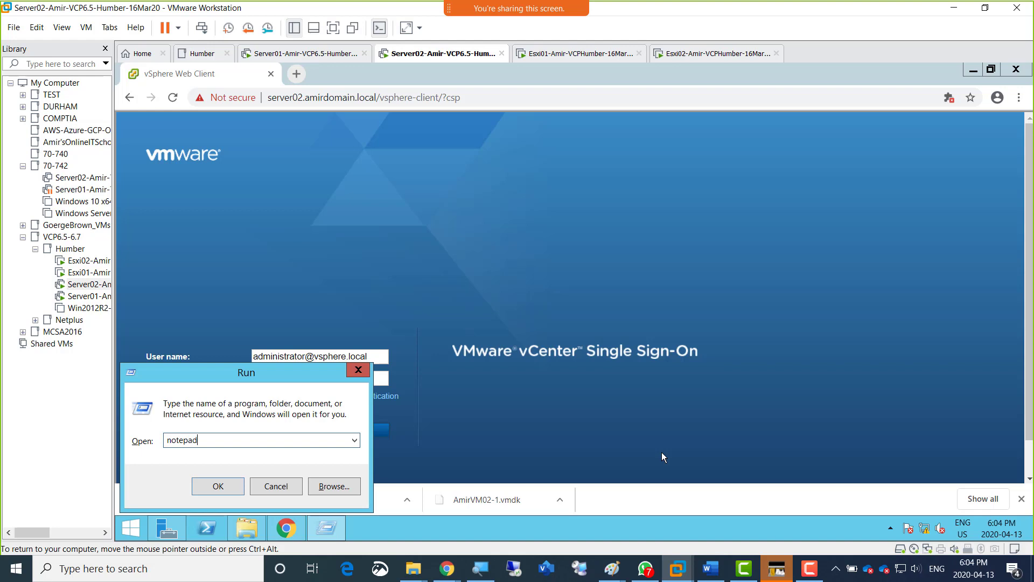
pyautogui.press('Return')
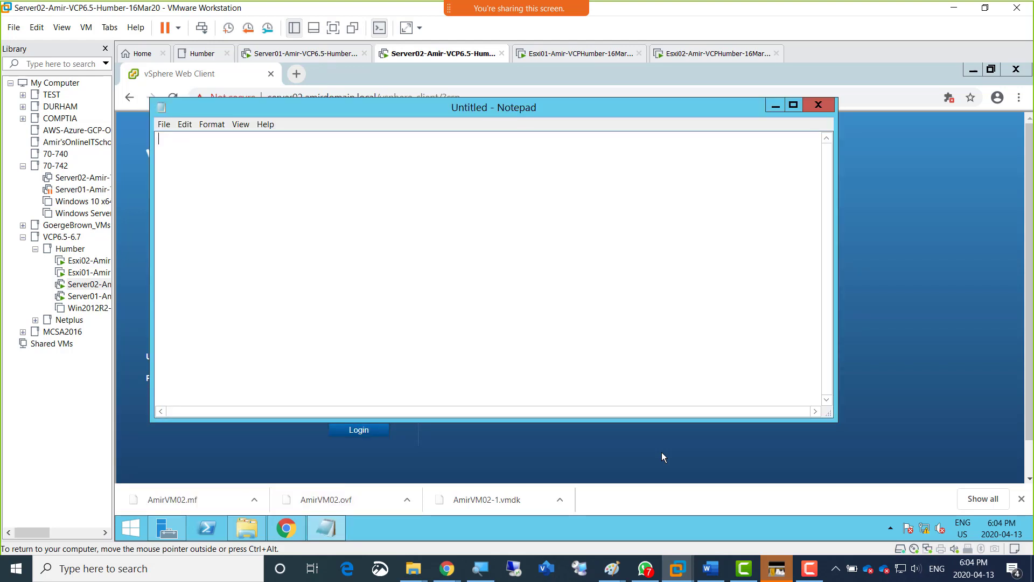
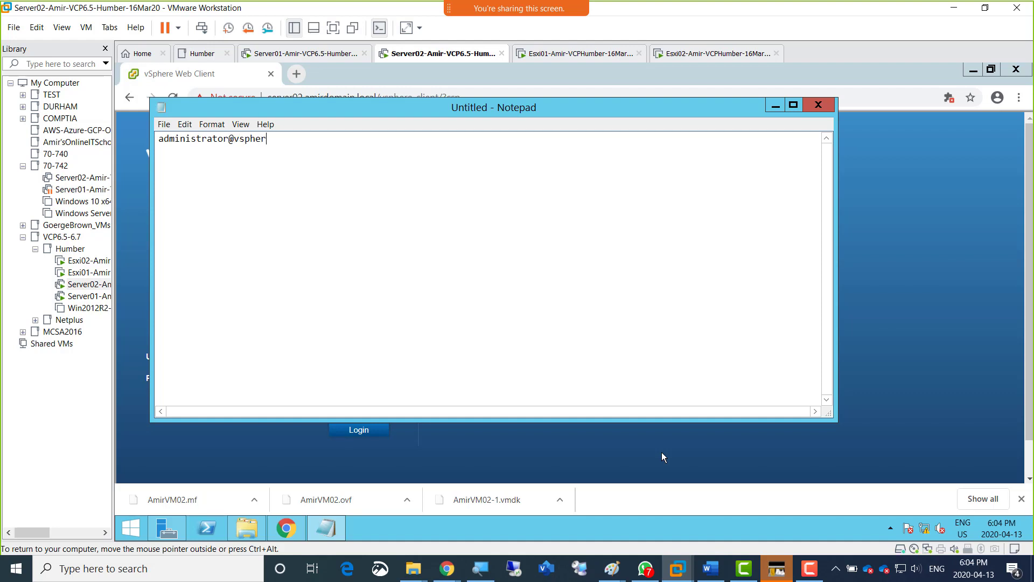
pyautogui.press('Return')
# Set the font size of the Notepad text to 22 and admit the waiting meeting participants.
pyautogui.hotkey('ctrl', 'a')
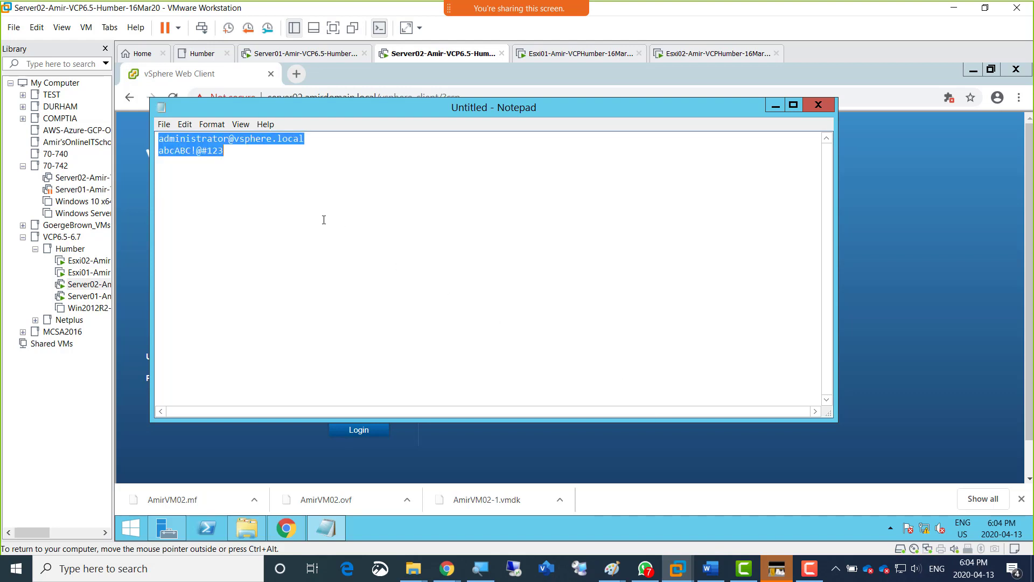
pyautogui.click(203, 126)
pyautogui.click(222, 151)
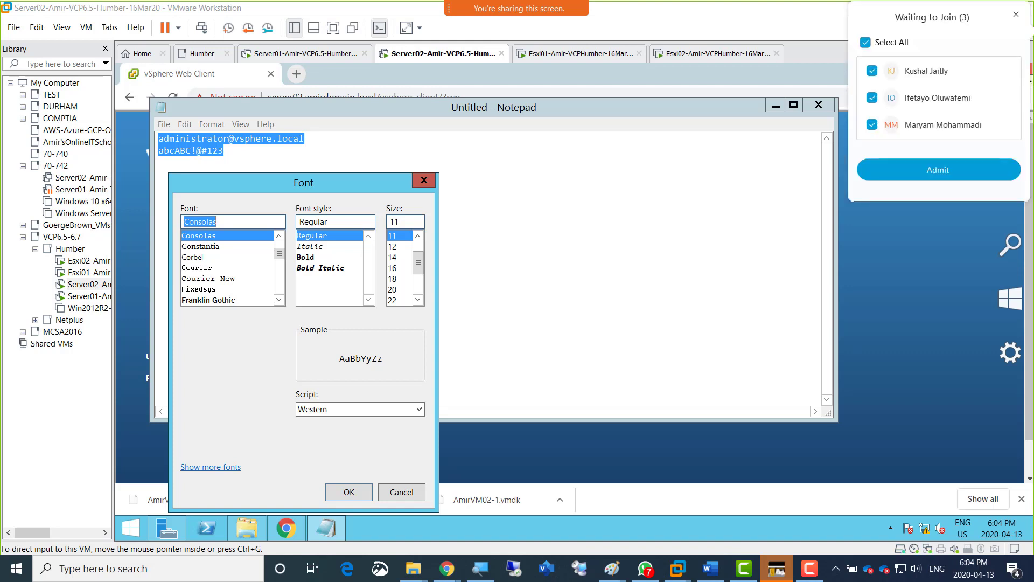
pyautogui.click(905, 172)
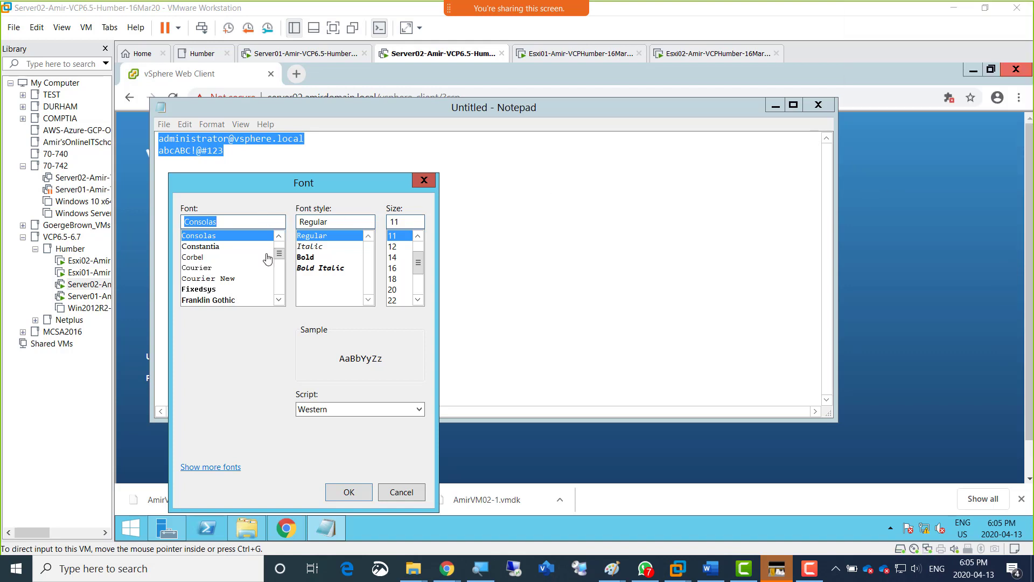
pyautogui.click(396, 300)
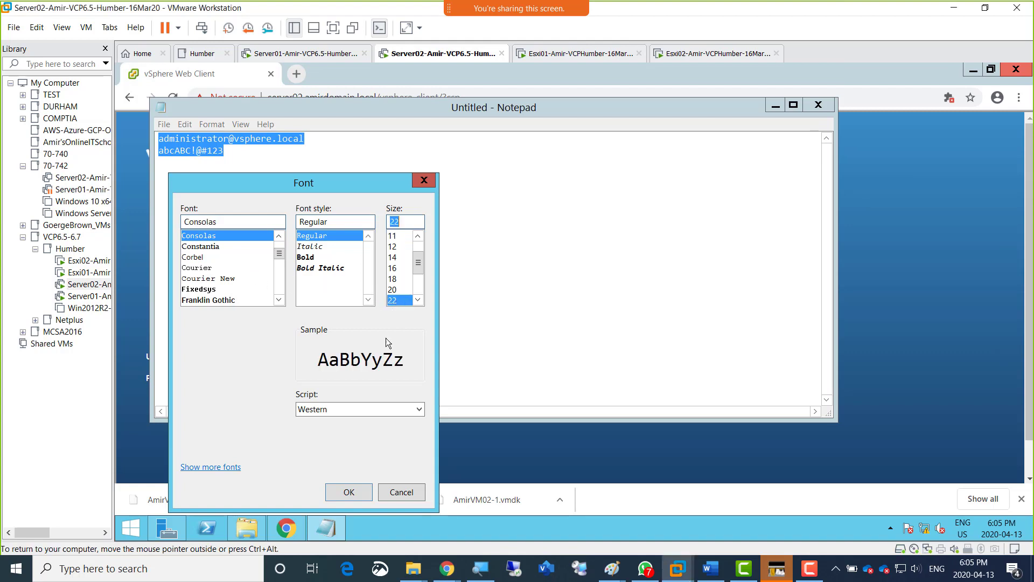
pyautogui.click(348, 489)
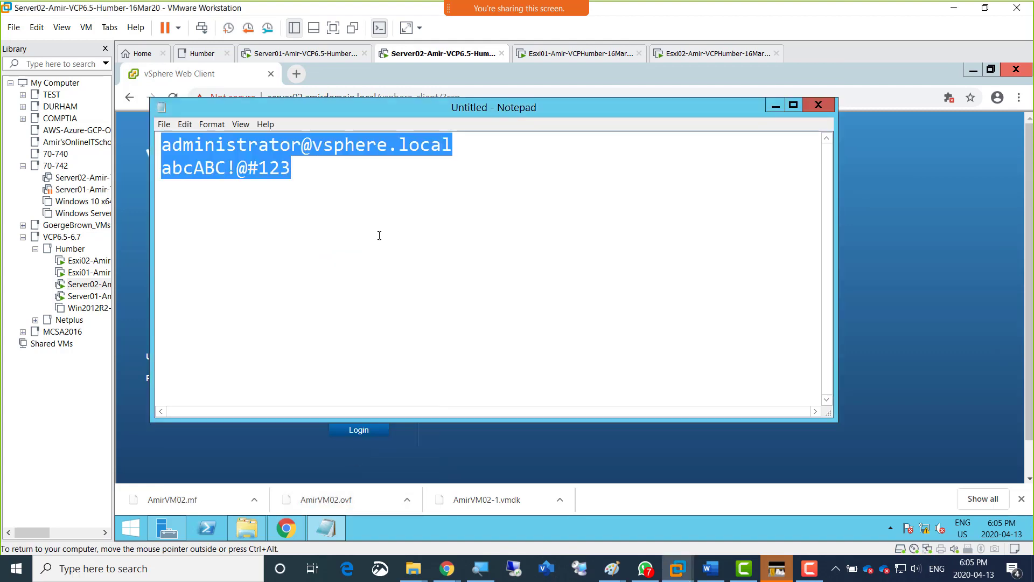
pyautogui.click(366, 201)
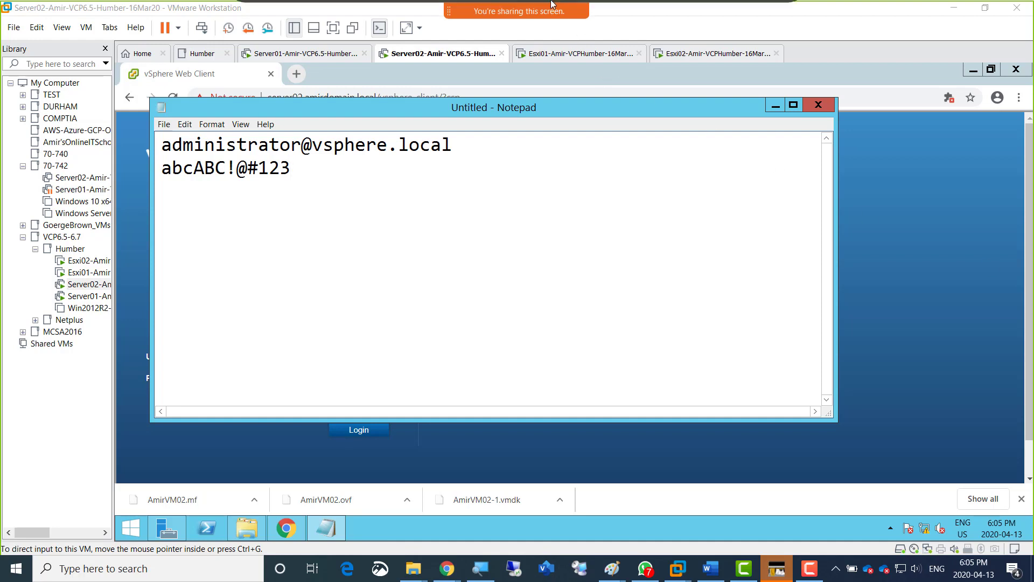
pyautogui.moveTo(685, 24)
pyautogui.click(782, 24)
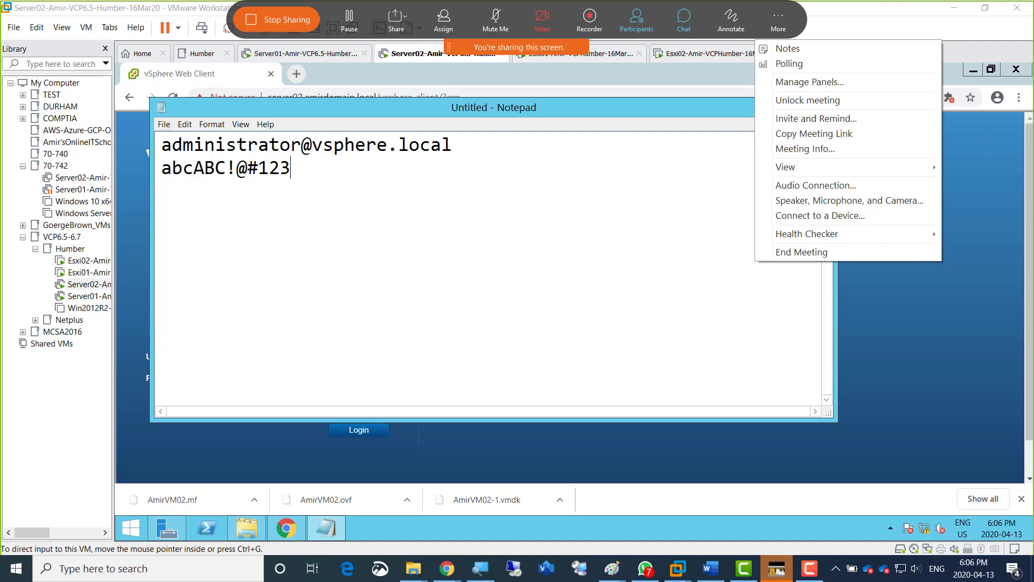
pyautogui.press('Escape')
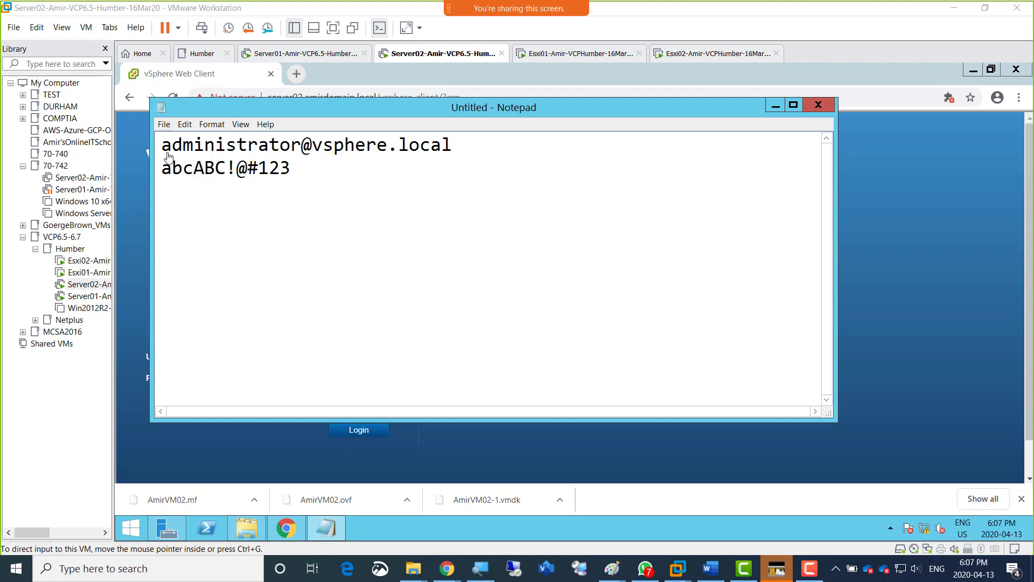
# Minimize the Notepad notes, enter the account password and log in to the vSphere Web Client.
pyautogui.click(306, 106)
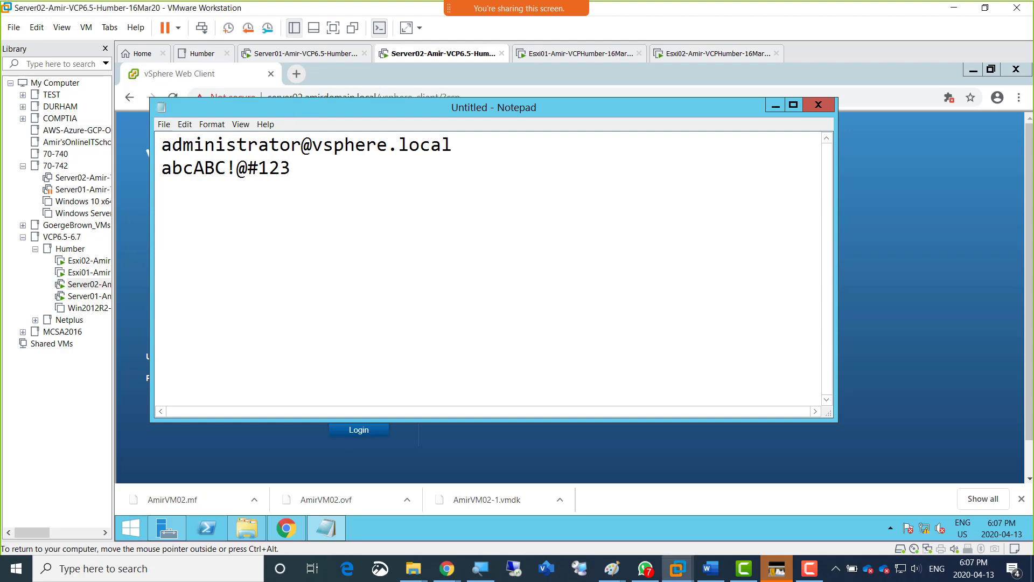
pyautogui.moveTo(306, 106); pyautogui.dragTo(360, 117)
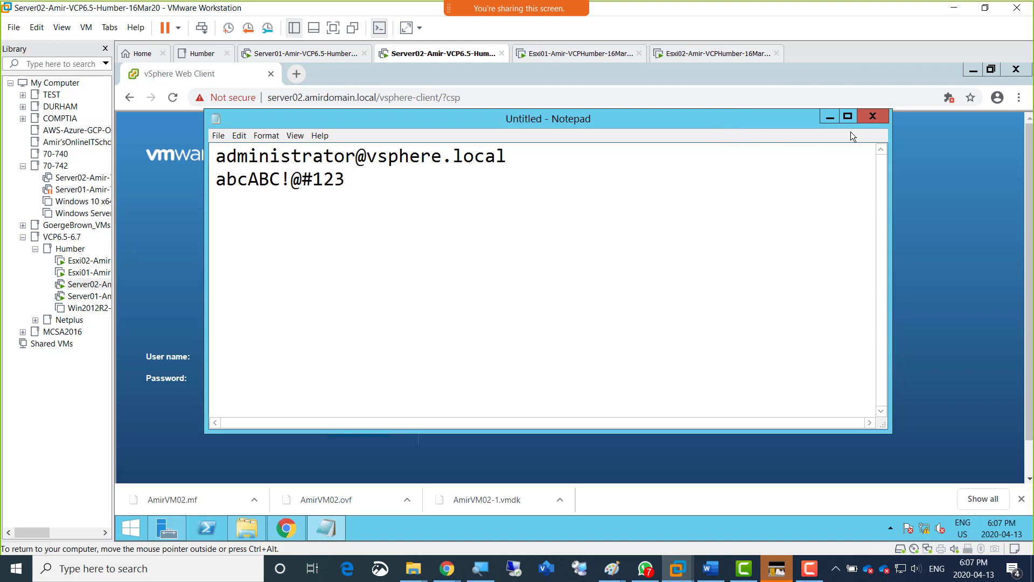
pyautogui.click(828, 117)
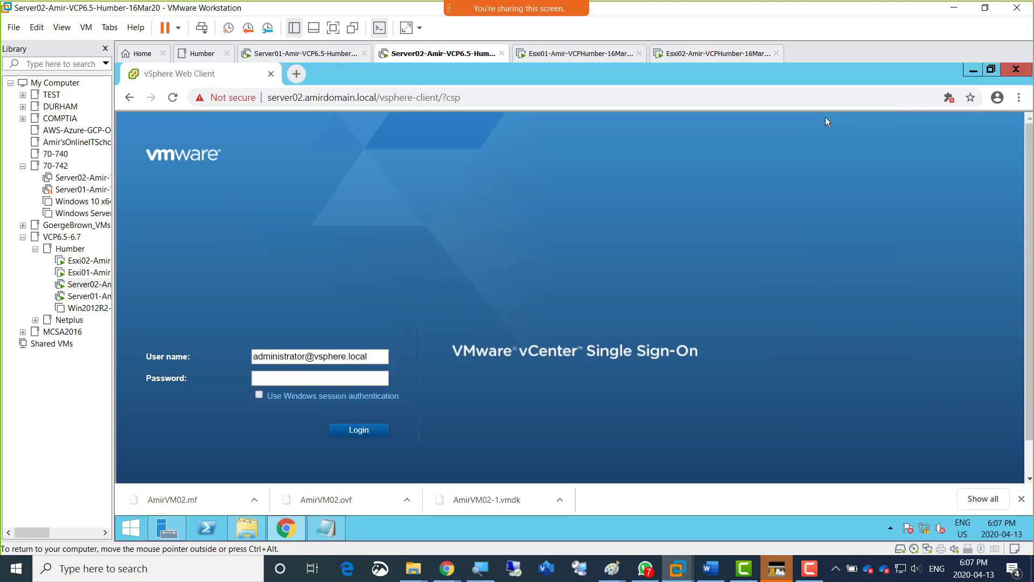
pyautogui.click(322, 381)
pyautogui.press('Return')
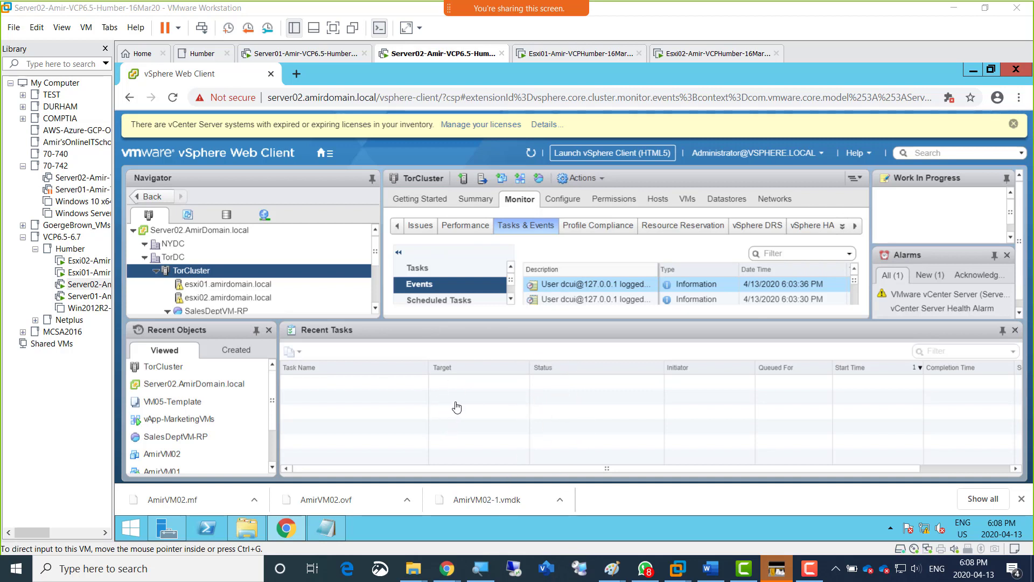
# Enlarge the Navigator and TorCluster panes by shrinking the Recent Objects and Recent Tasks area.
pyautogui.click(349, 326)
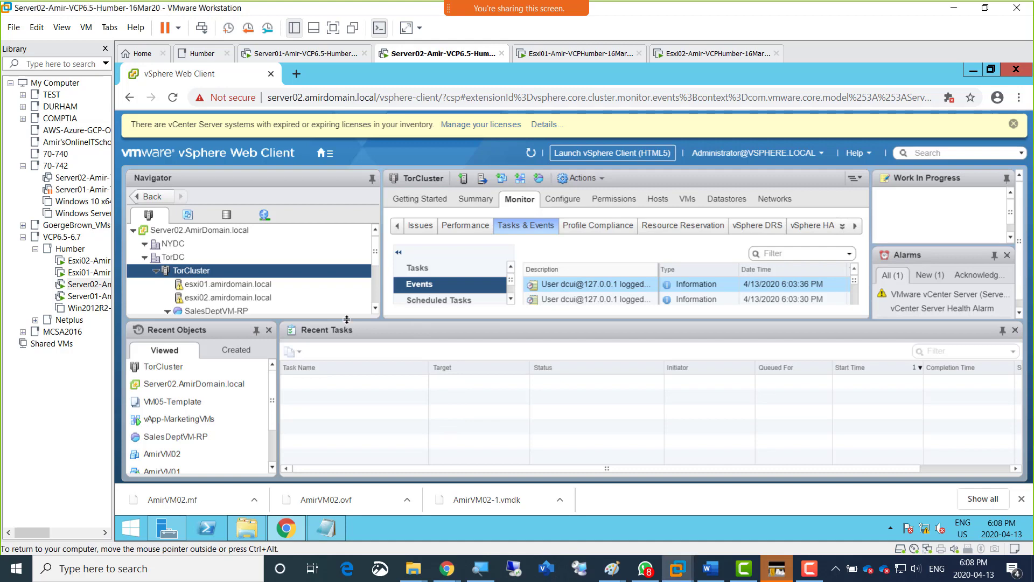
pyautogui.moveTo(350, 320); pyautogui.dragTo(341, 370)
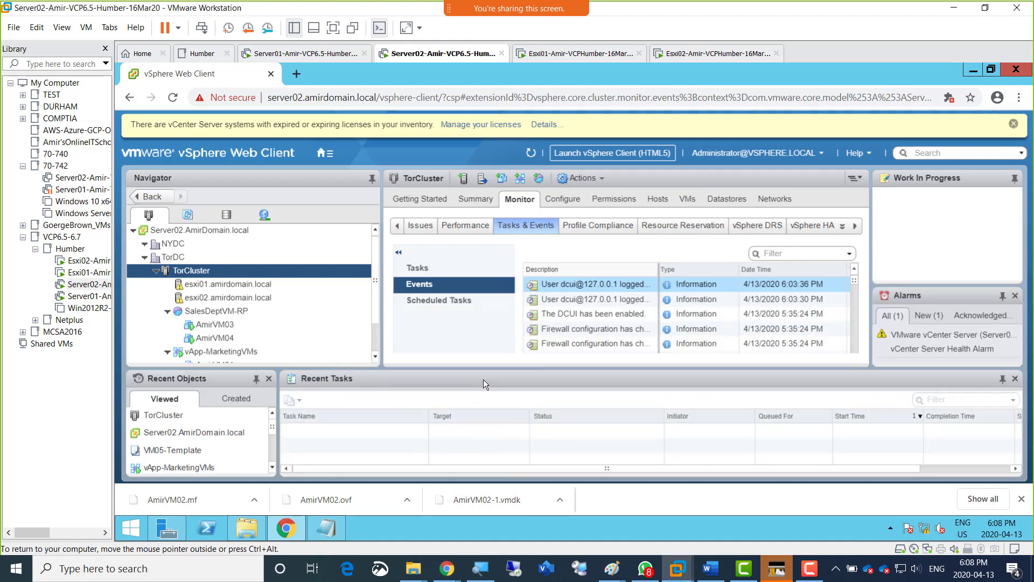
pyautogui.moveTo(483, 369); pyautogui.dragTo(478, 422)
pyautogui.click(218, 324)
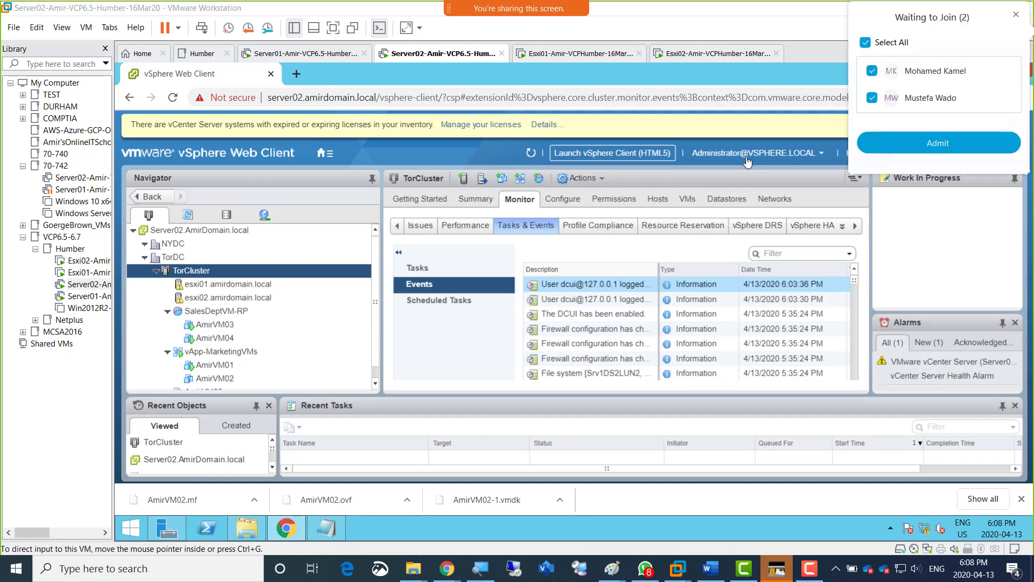
# Admit the waiting meeting participants and close the Athan prayer times program.
pyautogui.click(916, 145)
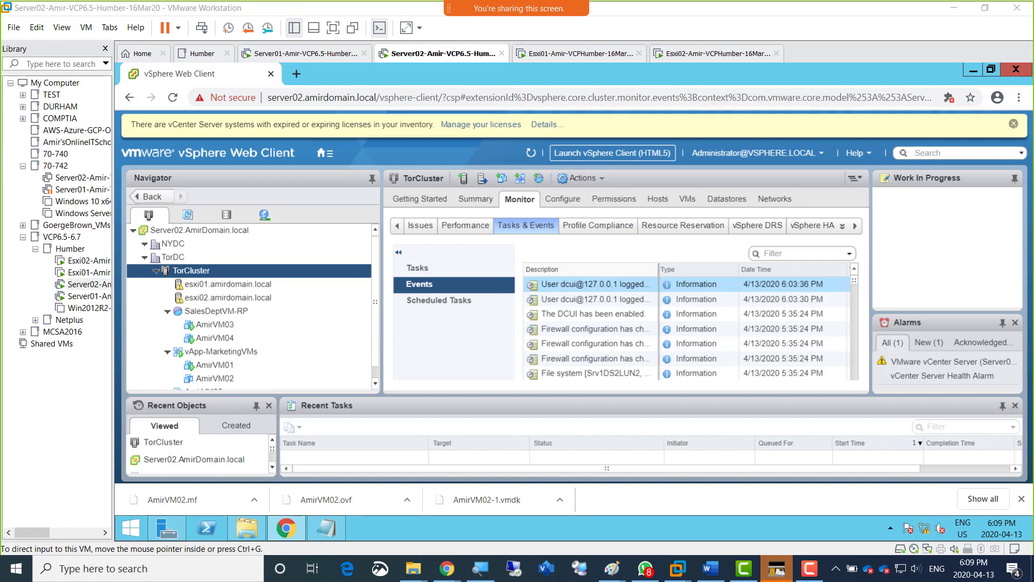
pyautogui.click(776, 576)
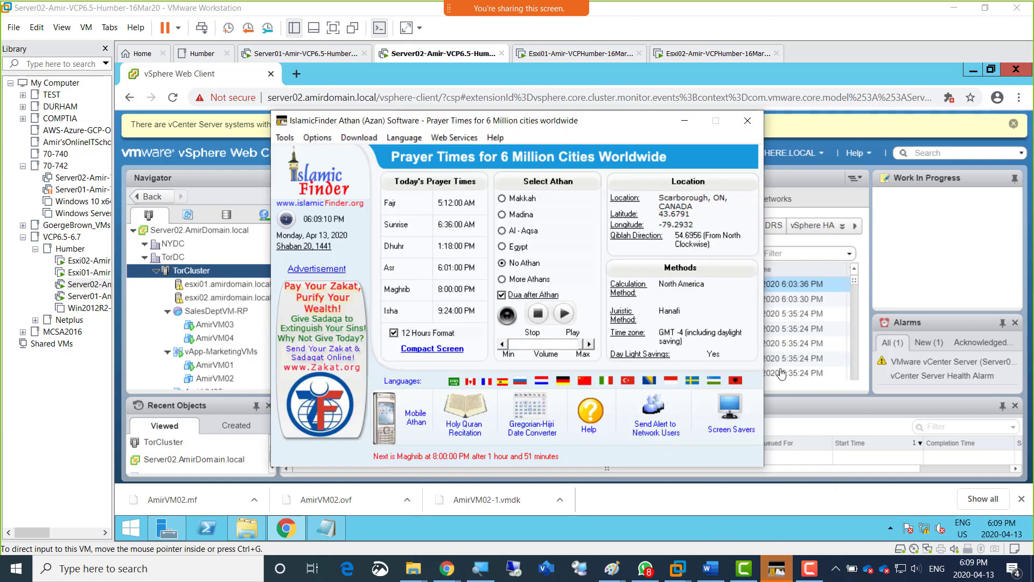
pyautogui.click(747, 123)
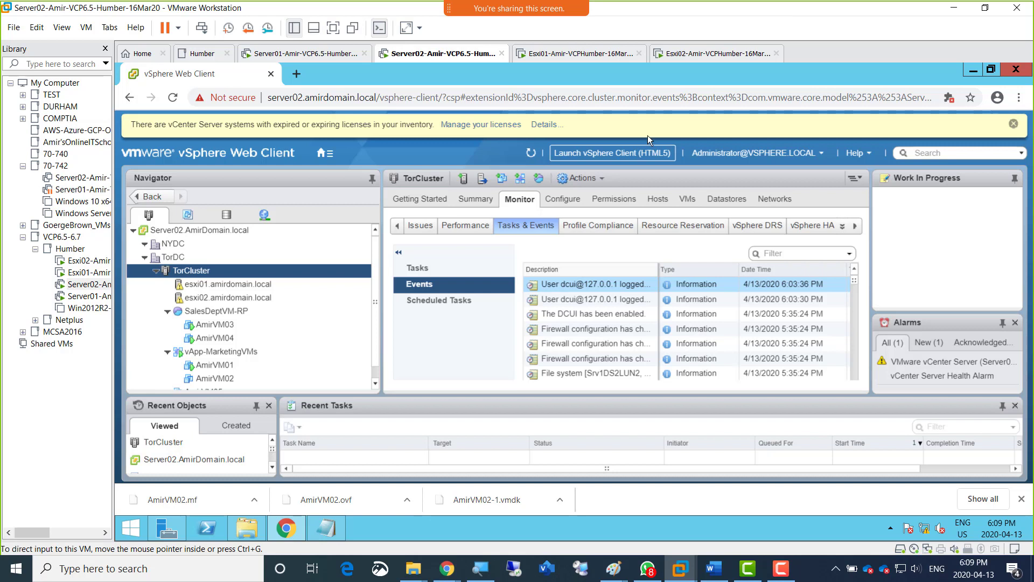
# Open OneNote 2016 in a maximized window and switch to the Vmware-Classes notebook.
pyautogui.moveTo(796, 577)
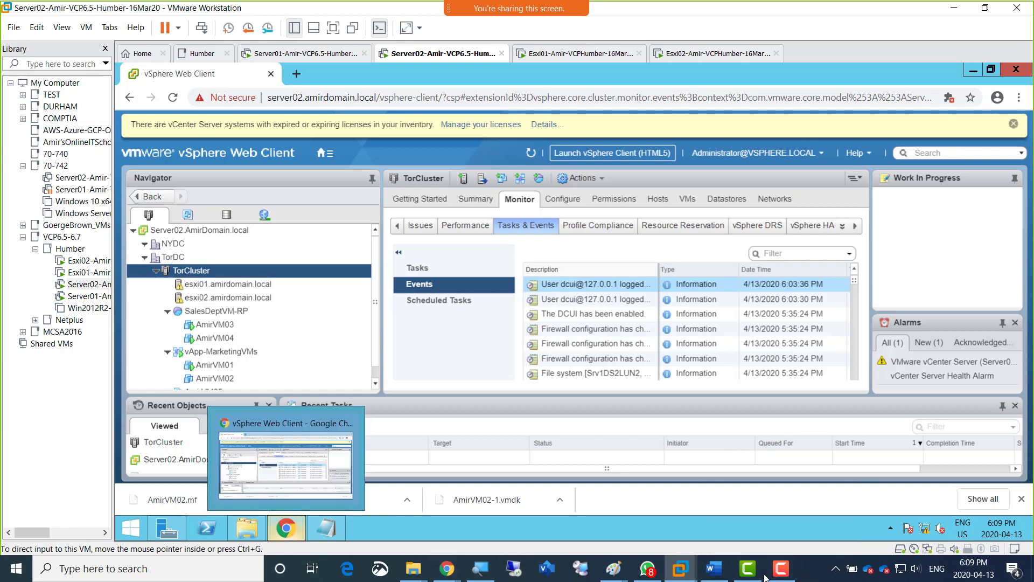
pyautogui.click(188, 568)
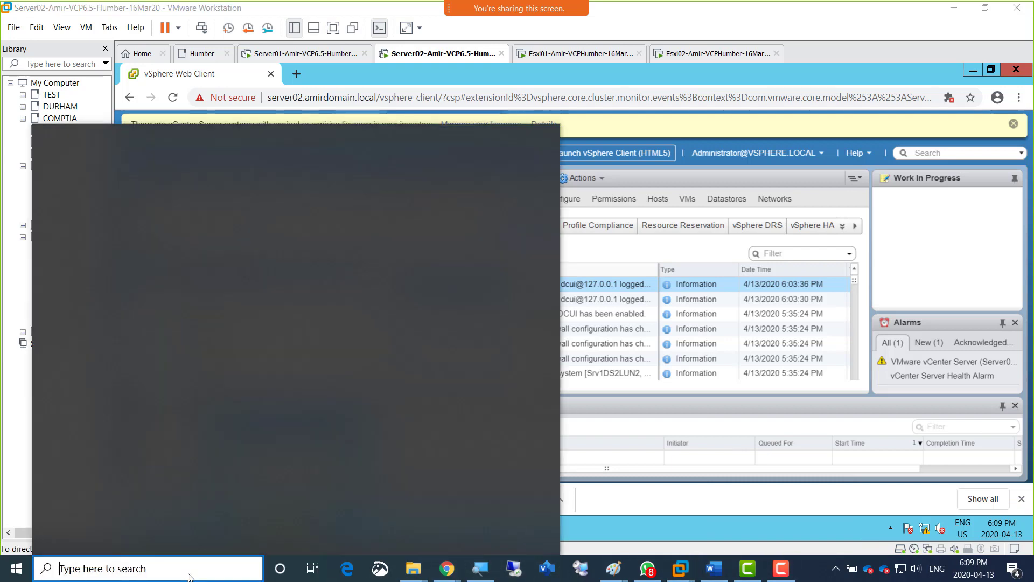
pyautogui.write('oe')
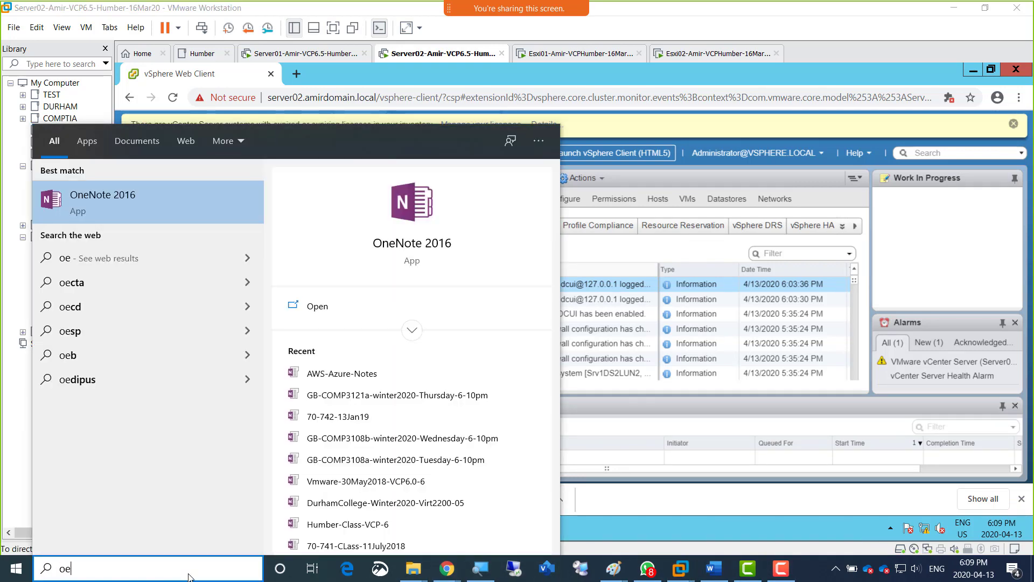
pyautogui.click(170, 187)
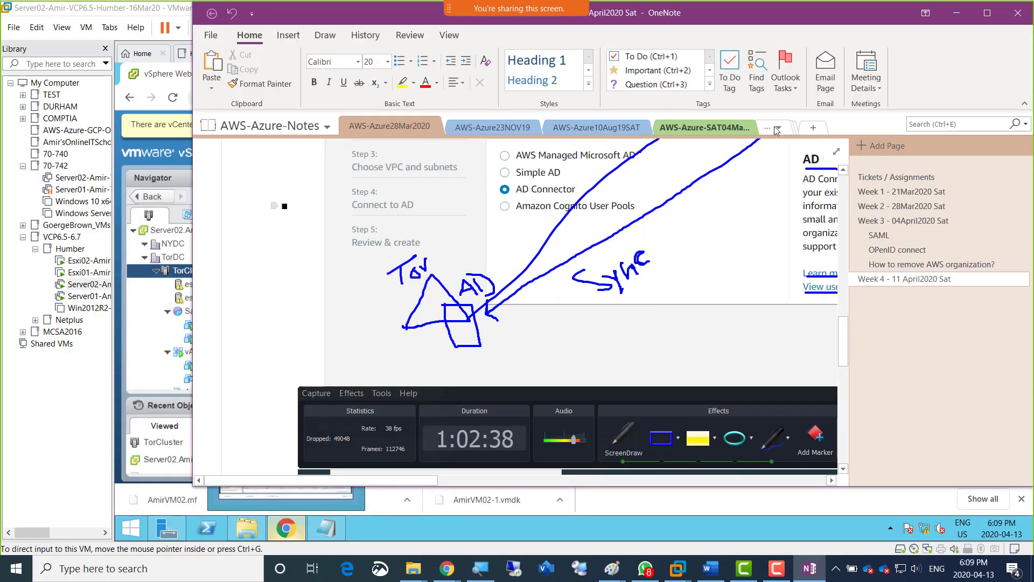
pyautogui.click(987, 12)
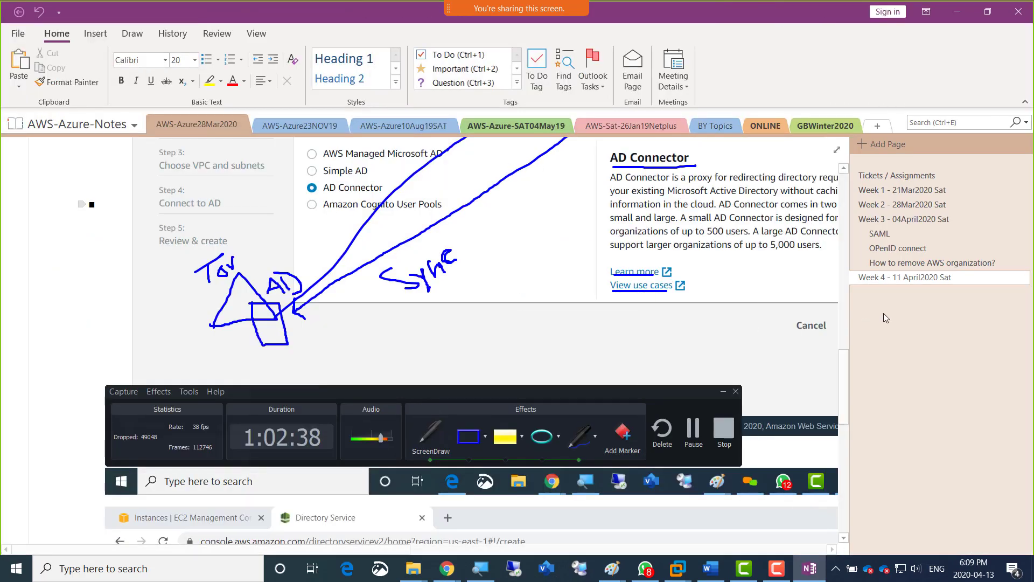
pyautogui.click(131, 126)
pyautogui.click(73, 196)
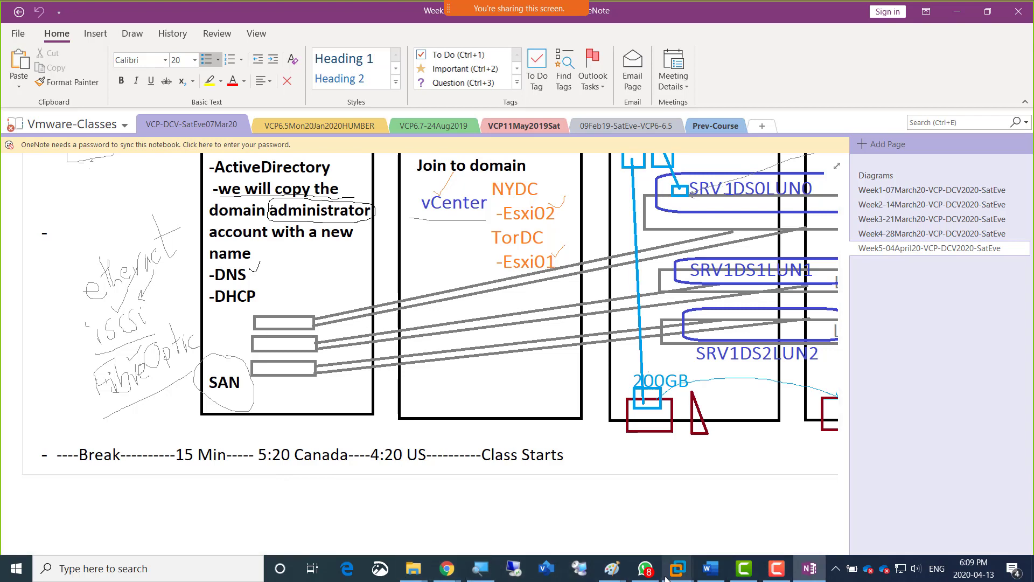
# Open a new blank Paint drawing and choose the Rectangle shape.
pyautogui.click(616, 578)
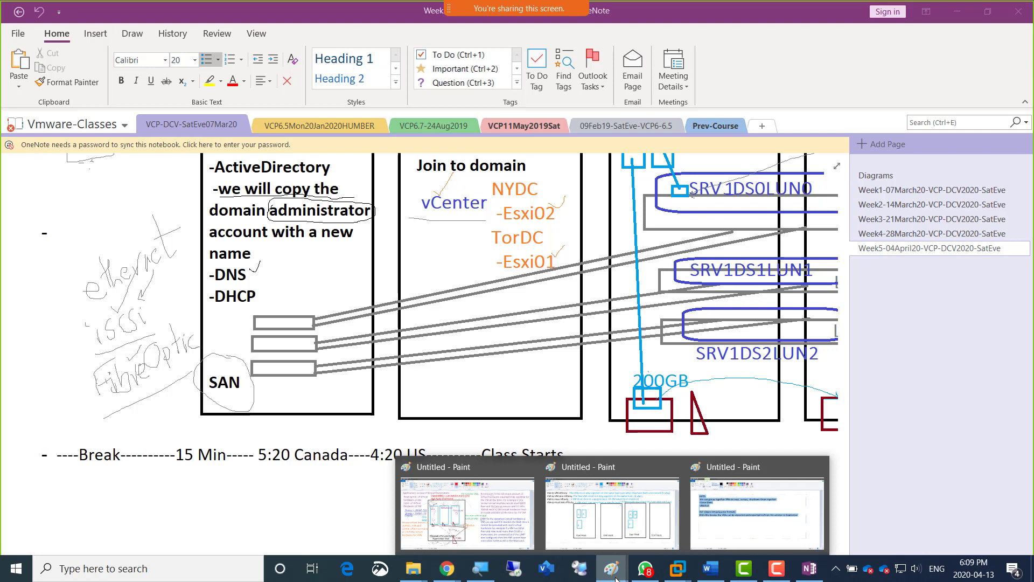
pyautogui.click(612, 575)
pyautogui.rightClick(612, 575)
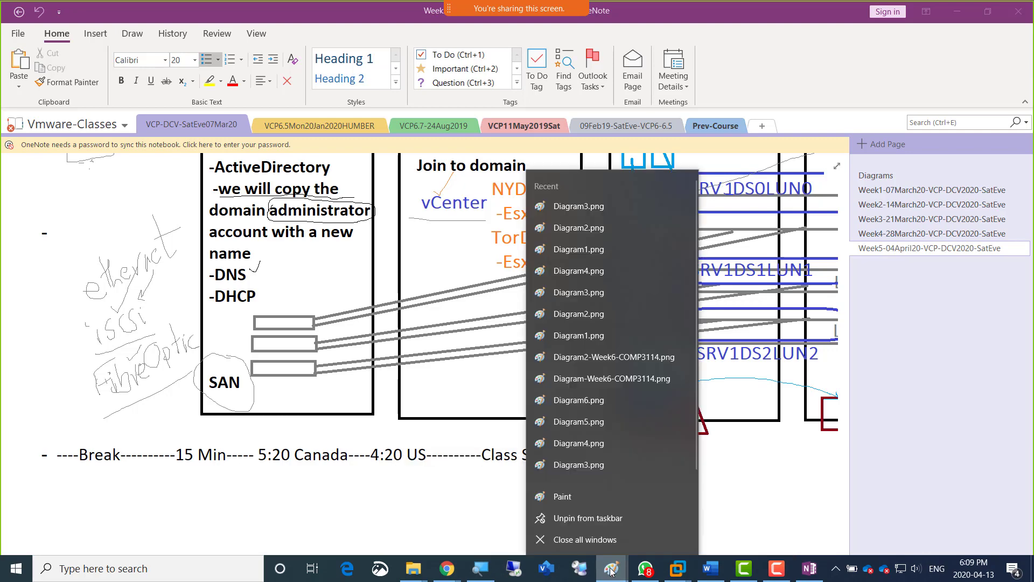
pyautogui.click(593, 505)
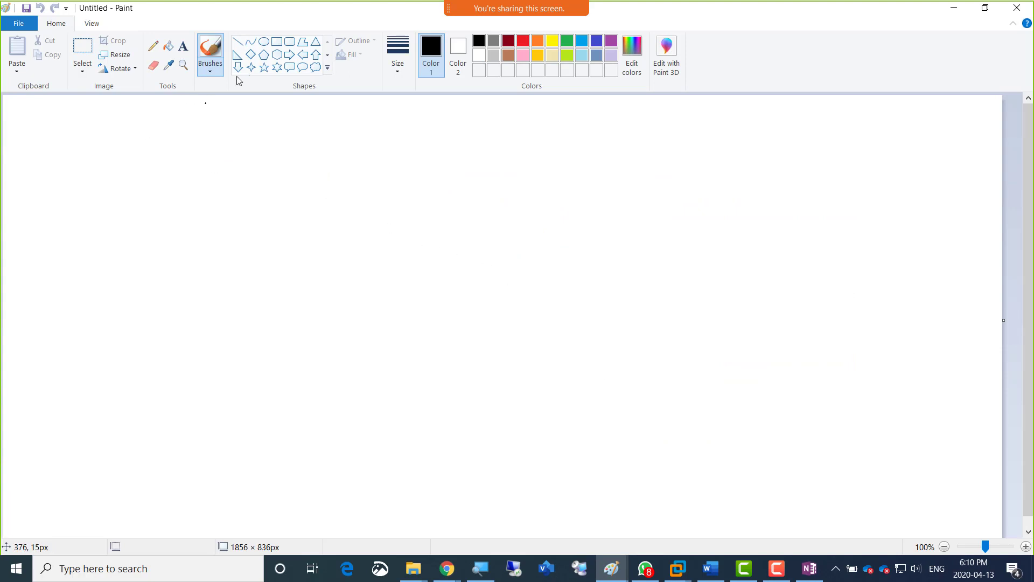
pyautogui.click(276, 42)
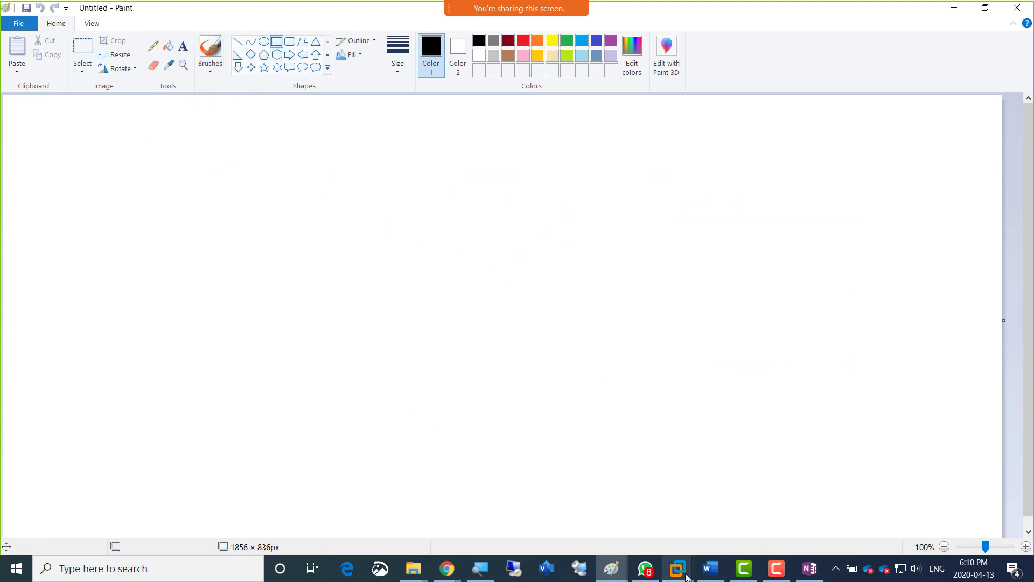
# Copy the server and LUN diagram without the vCenter label from the OneNote Diagrams page and paste it into the blank Paint drawing.
pyautogui.click(809, 568)
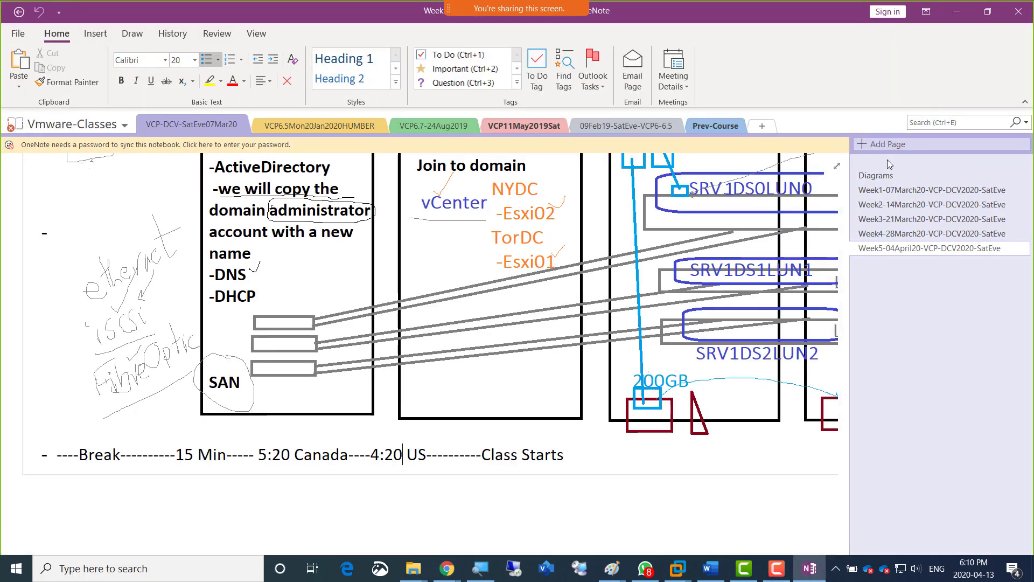
pyautogui.click(880, 180)
pyautogui.scroll(-10, 442, 282)
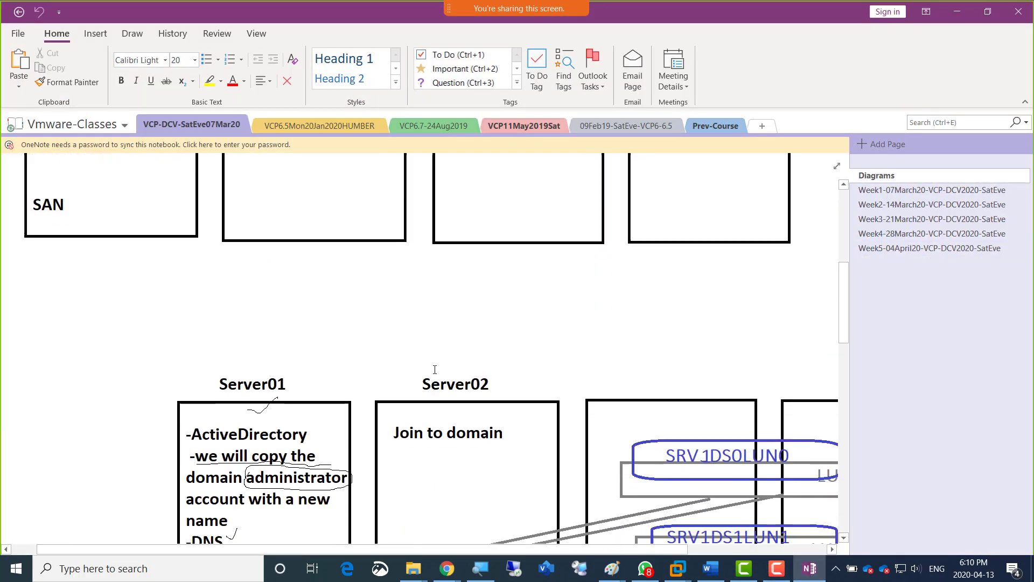
pyautogui.rightClick(425, 225)
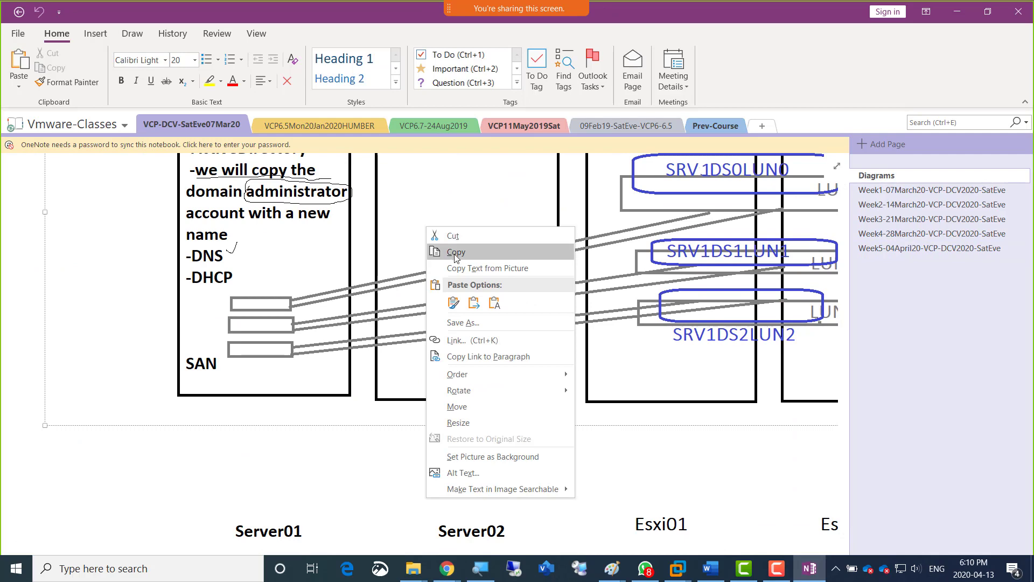
pyautogui.click(447, 249)
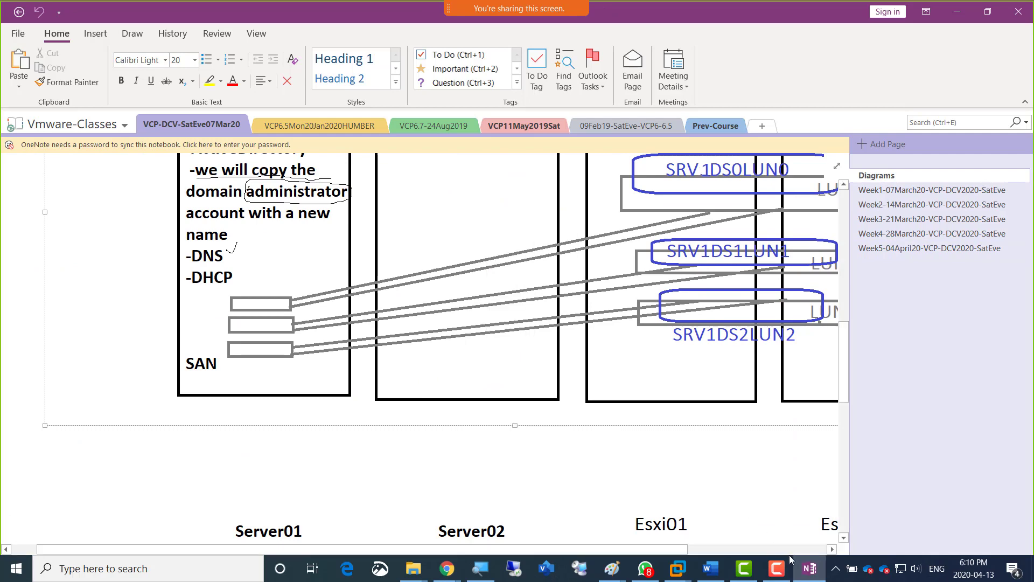
pyautogui.click(612, 568)
pyautogui.click(824, 512)
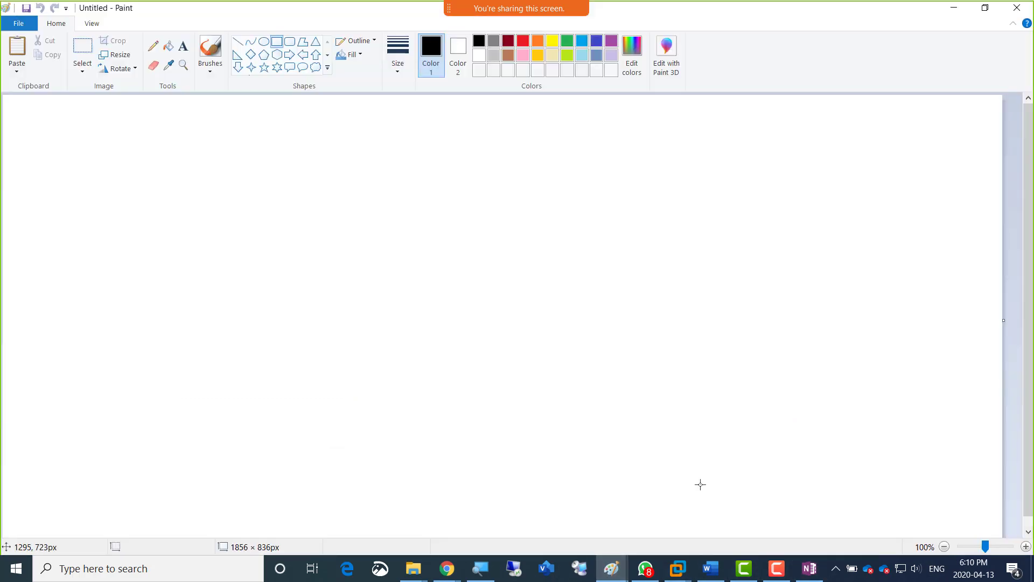
pyautogui.hotkey('ctrl', 'v')
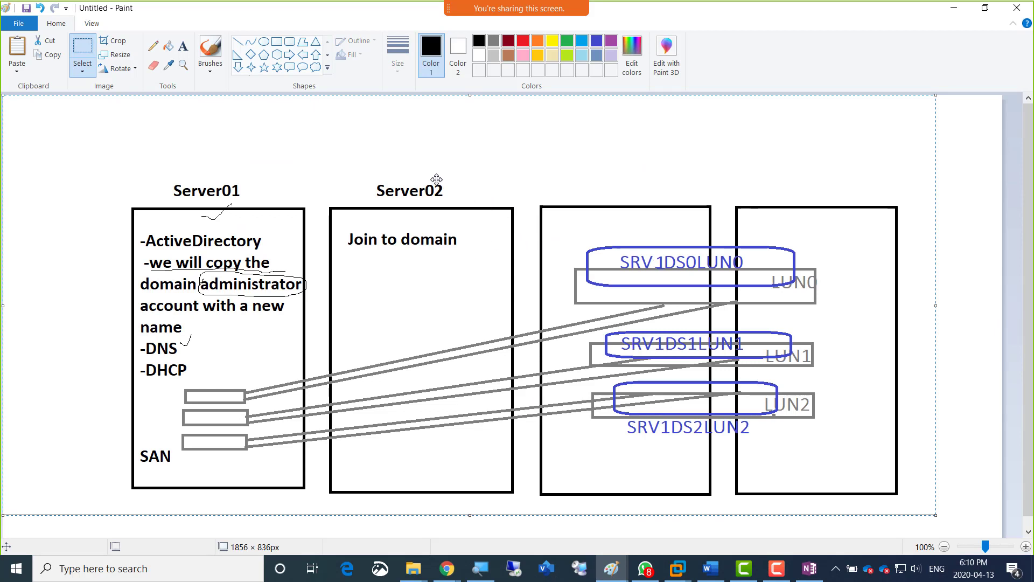
# Add the text label "ESXi01" above the third server box in the diagram.
pyautogui.click(183, 45)
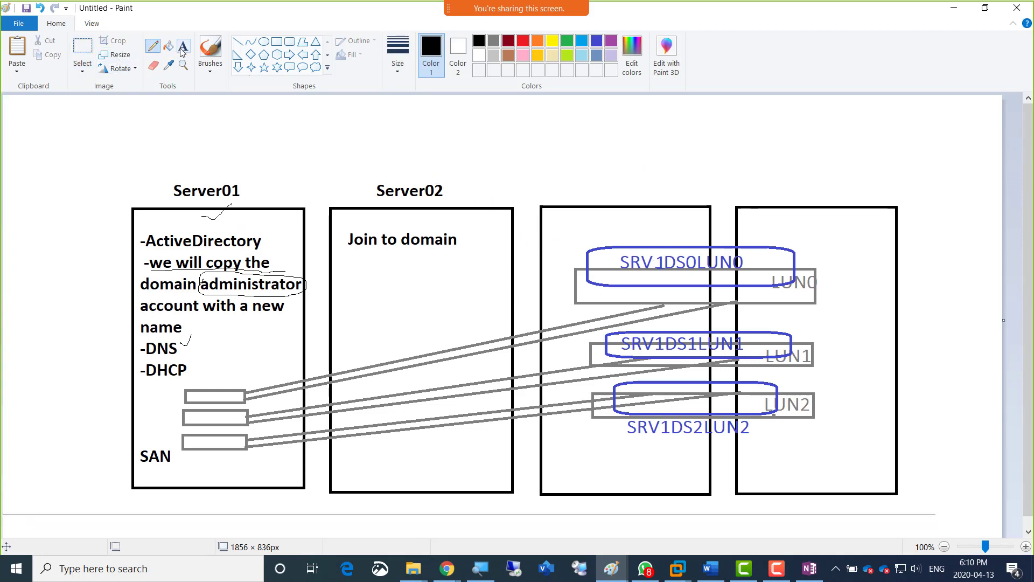
pyautogui.click(564, 192)
pyautogui.write('ESX')
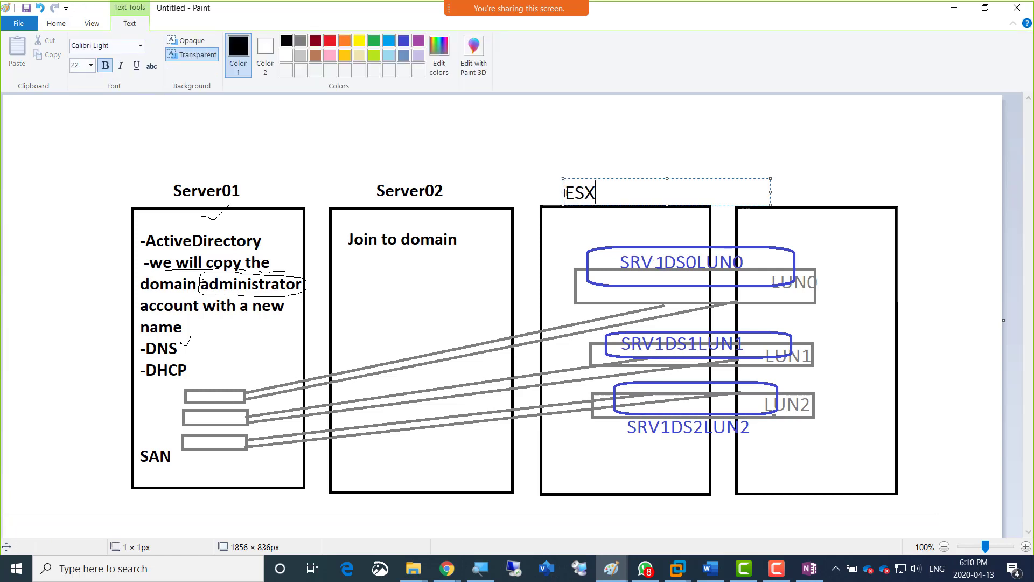
pyautogui.write('i01')
# Copy the ESXi01 label above the fourth server box and change the copy to "ESXi02".
pyautogui.hotkey('ctrl', 'a')
pyautogui.hotkey('ctrl', 'c')
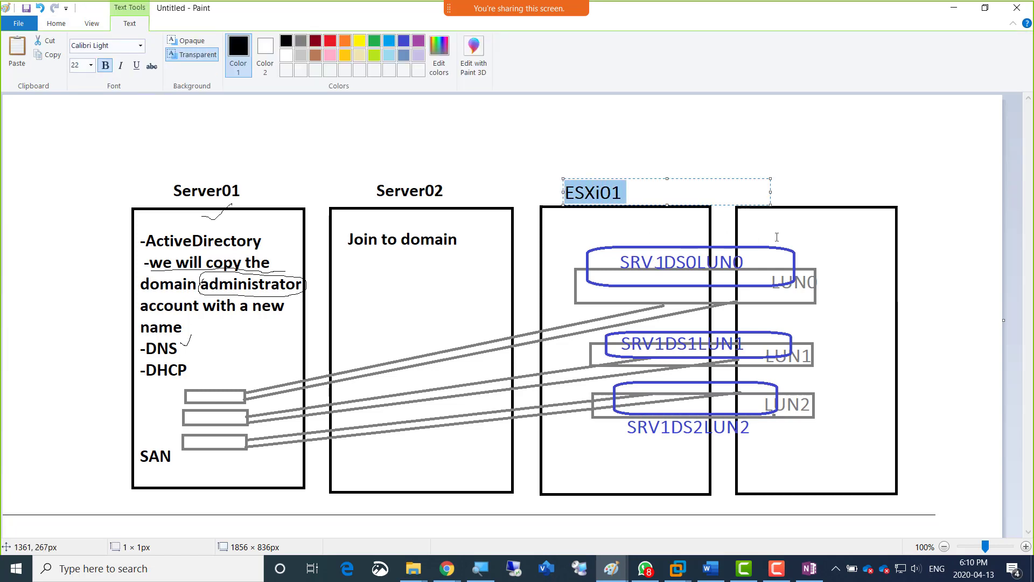
pyautogui.click(777, 191)
pyautogui.hotkey('ctrl', 'v')
pyautogui.press('Return')
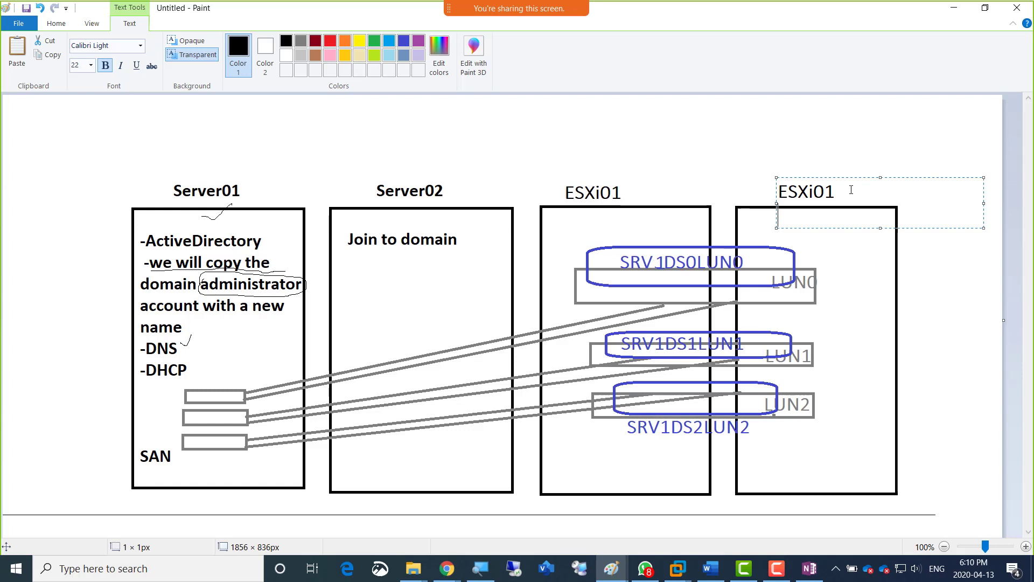
pyautogui.moveTo(851, 190); pyautogui.dragTo(828, 192)
pyautogui.write('2')
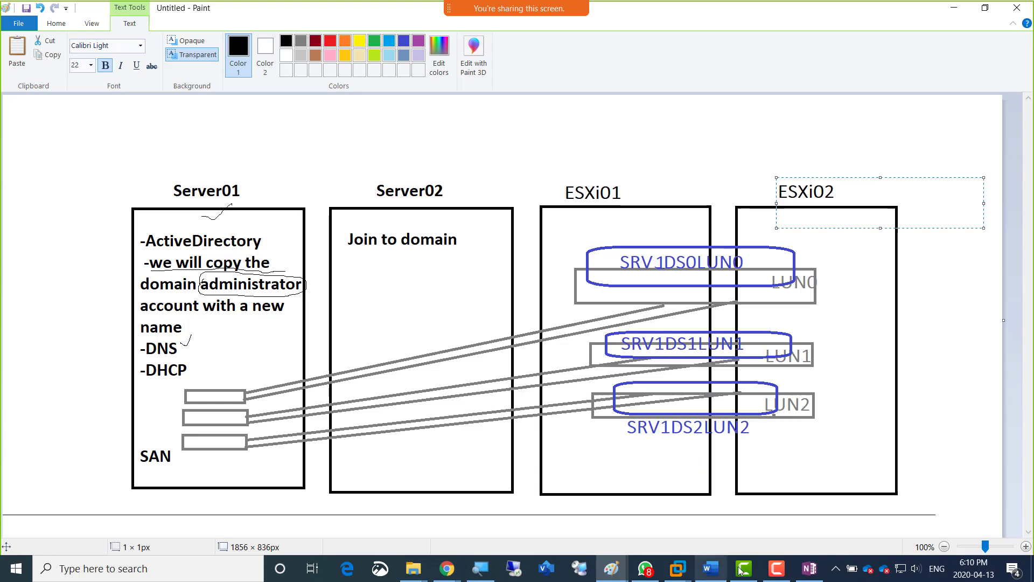
# Switch to OneNote and copy the Diagrams page picture that includes the vCenter and Esxi01 labels.
pyautogui.click(811, 570)
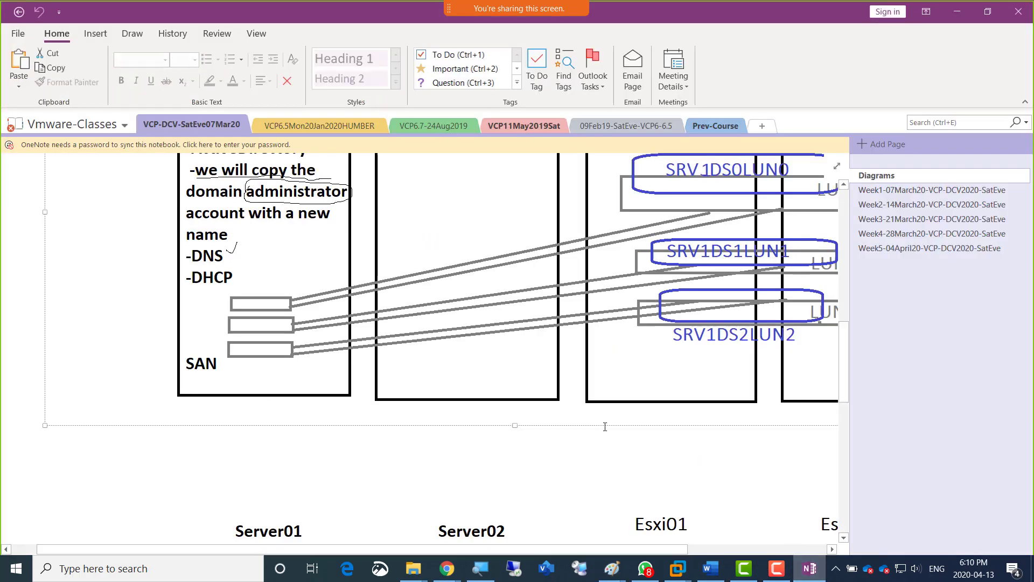
pyautogui.scroll(-5, 495, 427)
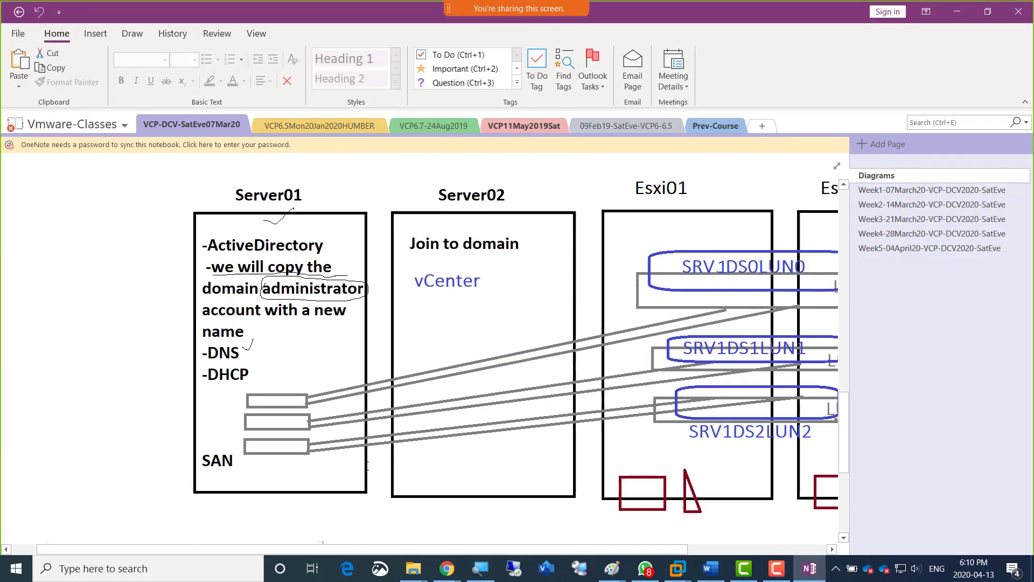
pyautogui.scroll(5, 493, 388)
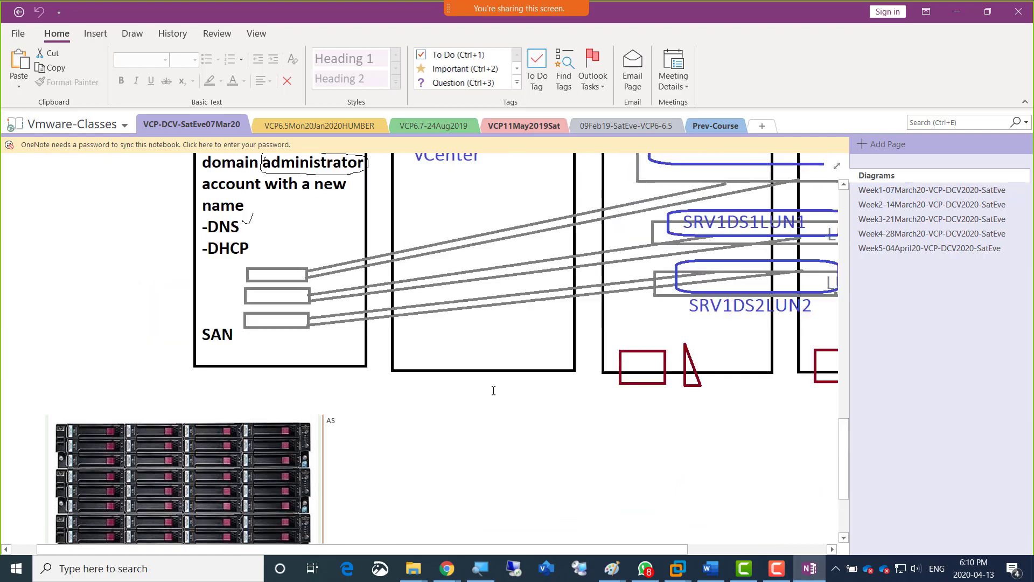
pyautogui.rightClick(486, 336)
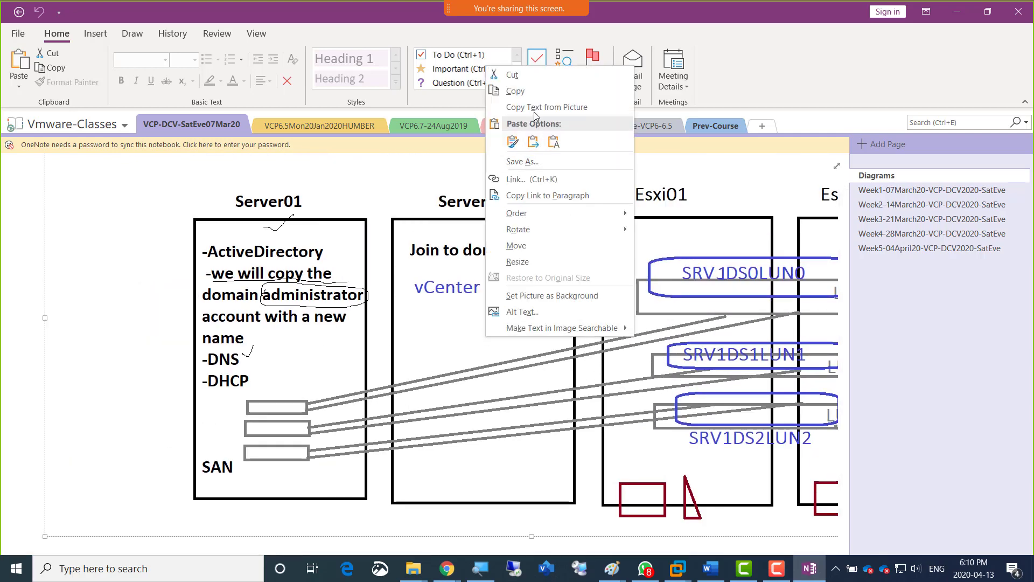
pyautogui.click(529, 95)
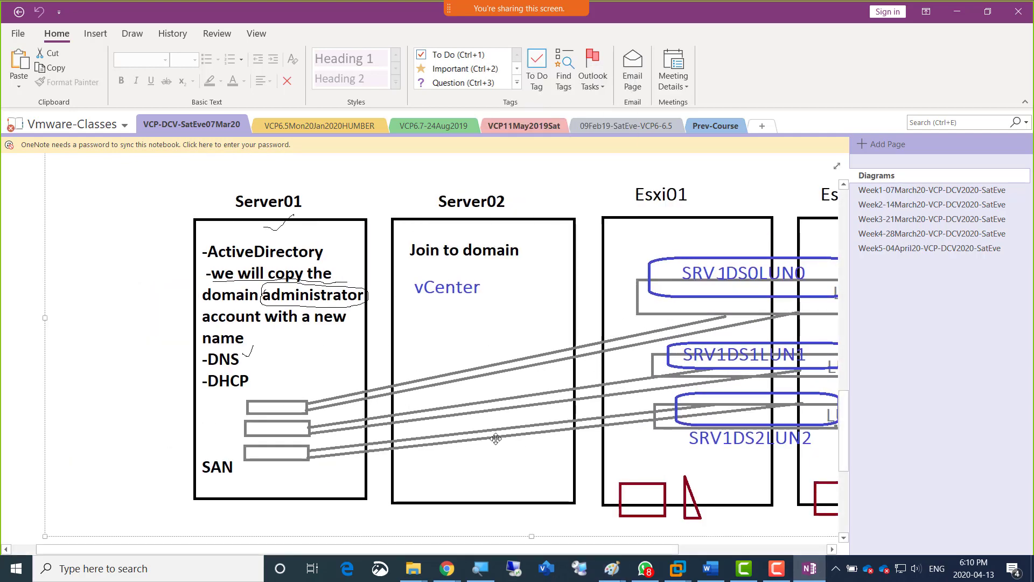
# Add a new page to the VCP-DCV-SatEve07Mar20 section and write the dash bullet "What does a resource Pool Do?".
pyautogui.scroll(-5, 494, 436)
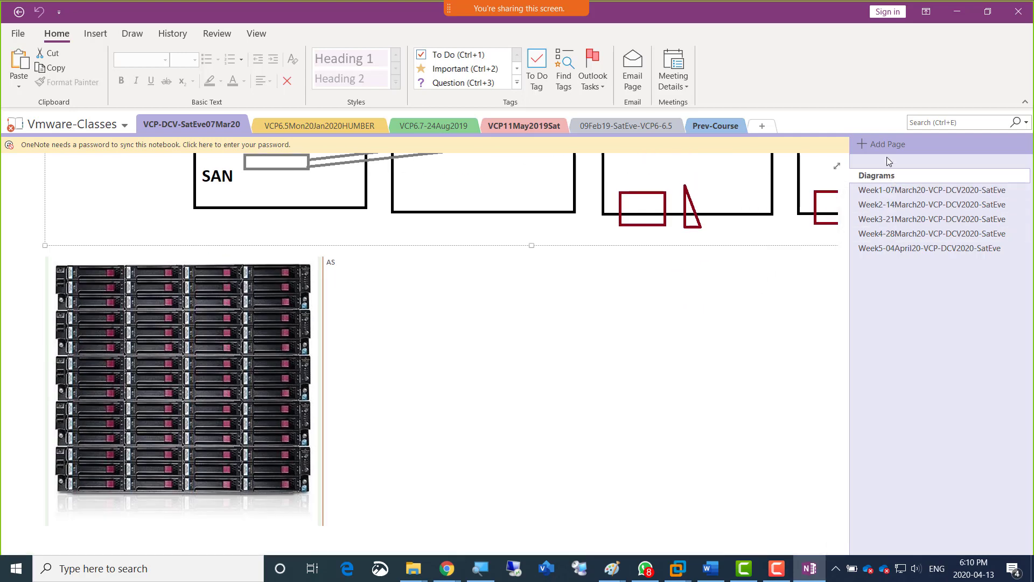
pyautogui.click(864, 144)
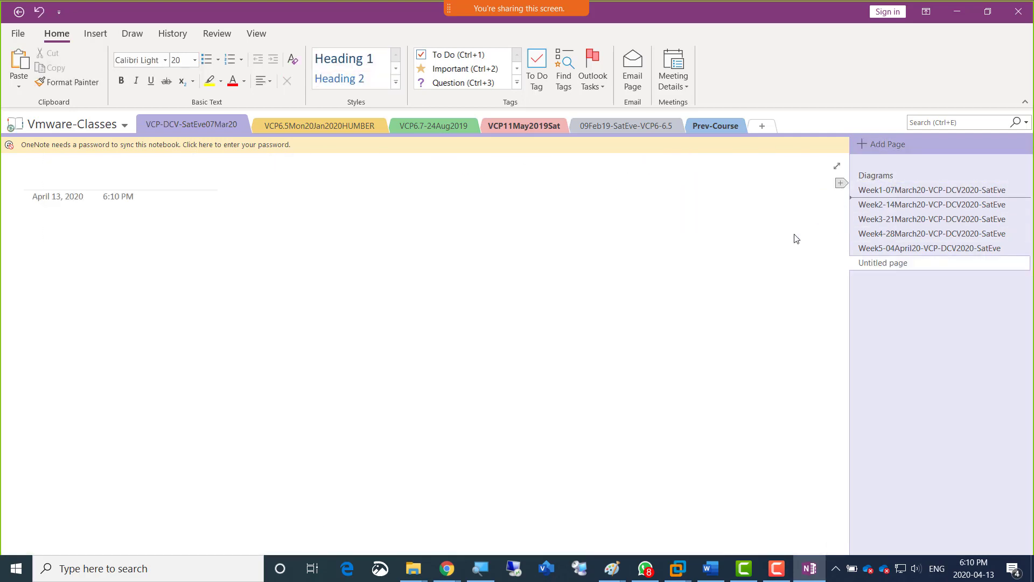
pyautogui.click(54, 232)
pyautogui.write('-')
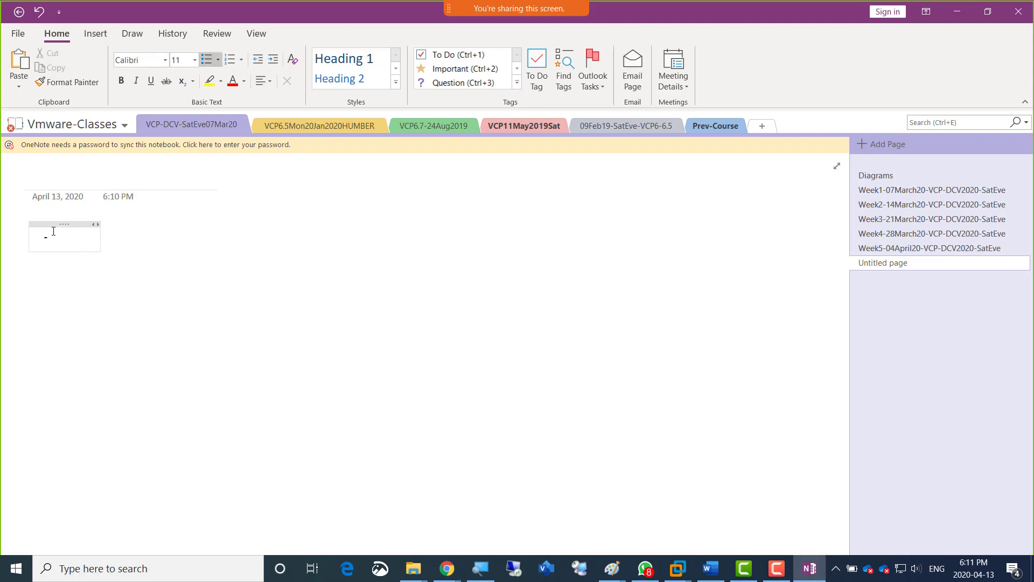
pyautogui.write(' what d')
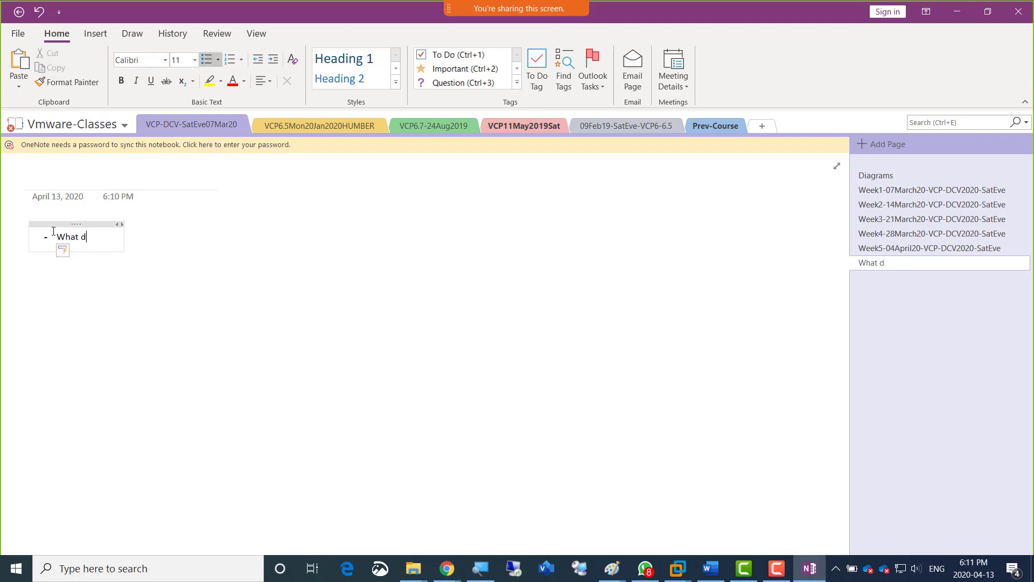
pyautogui.write('oes a resource')
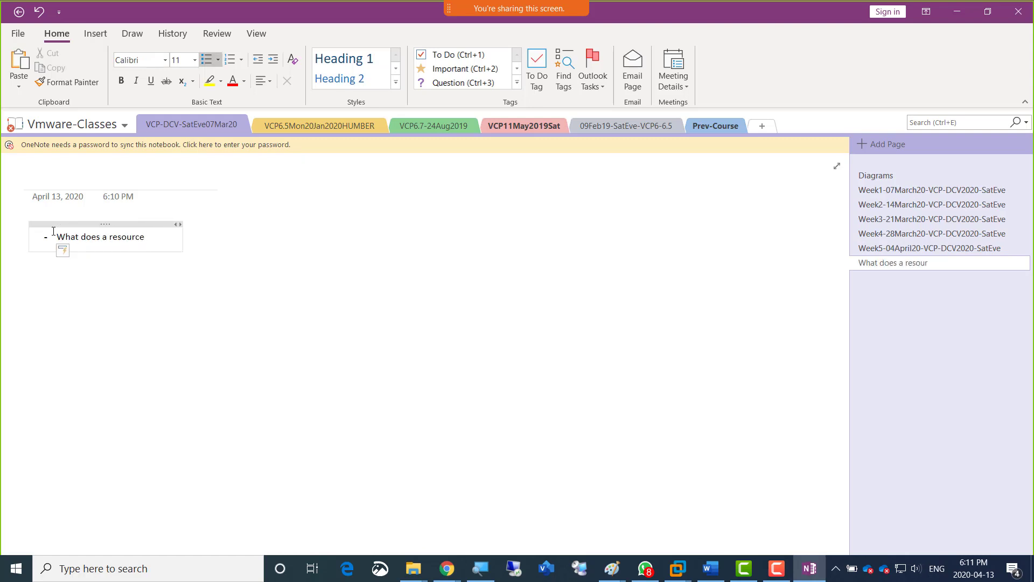
pyautogui.write(' Pool Do?')
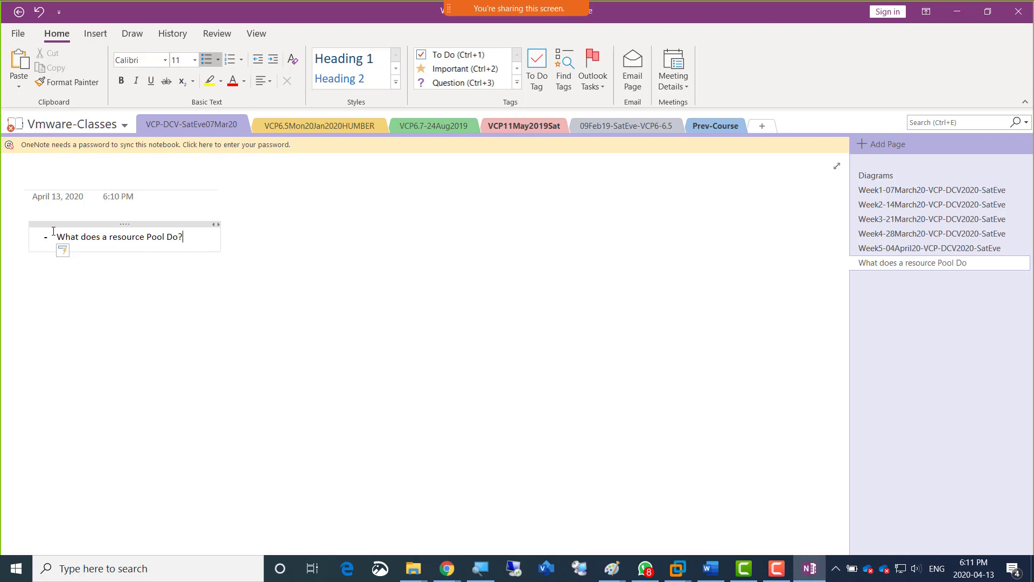
# Set the resource pool question to font size 22 and widen its note container to nearly the full page width.
pyautogui.tripleClick(138, 240)
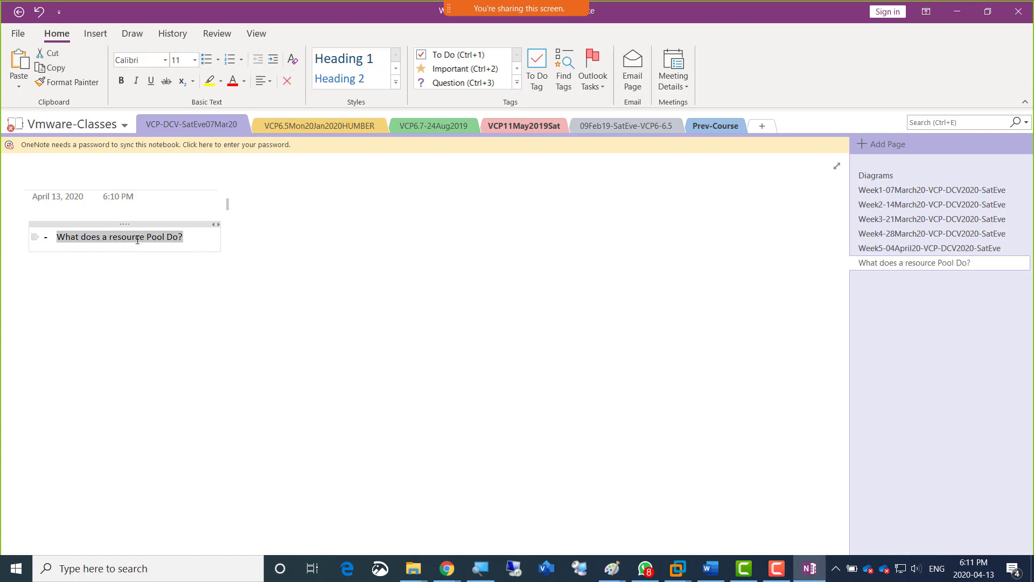
pyautogui.click(137, 239)
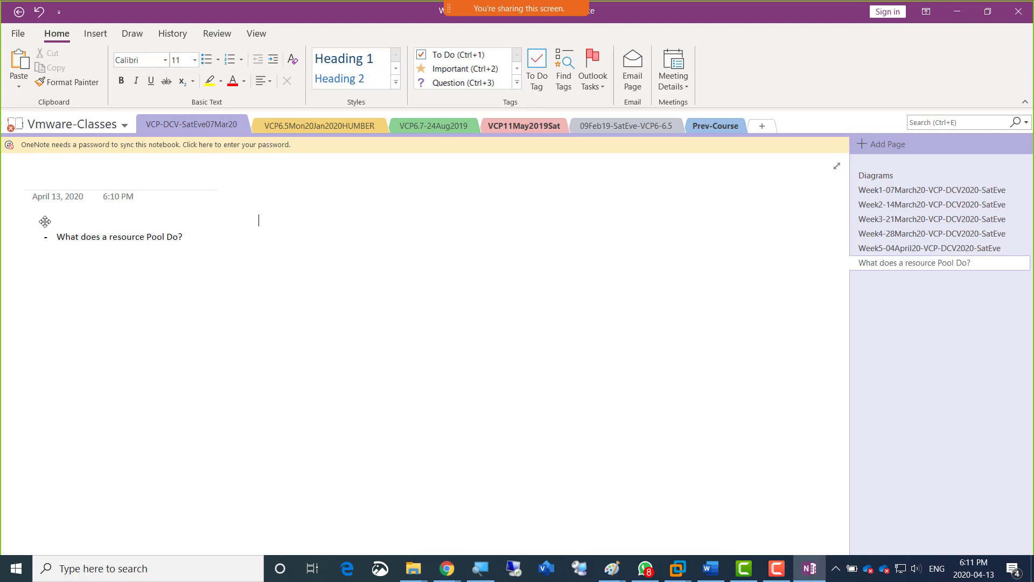
pyautogui.moveTo(184, 238); pyautogui.dragTo(13, 234)
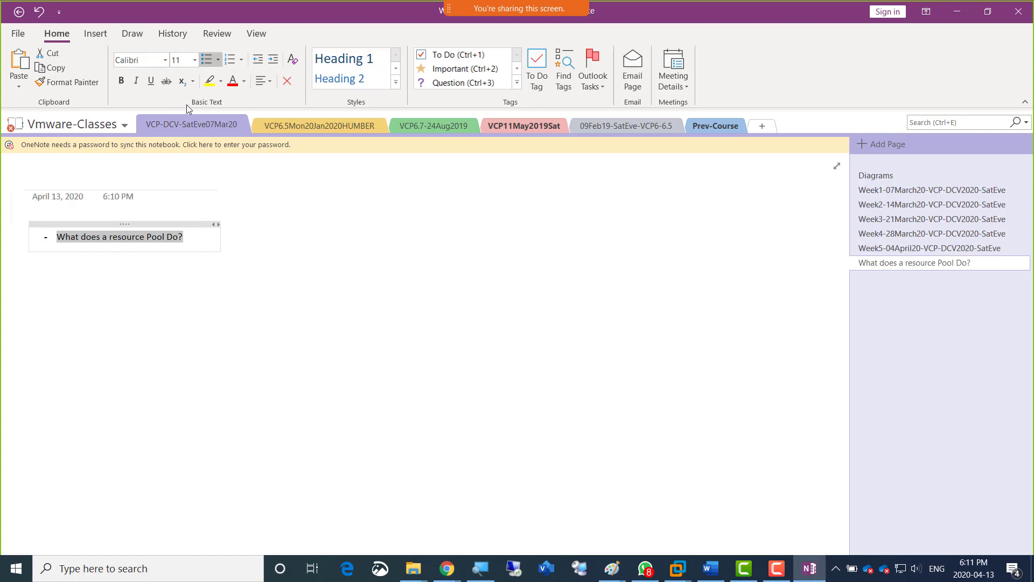
pyautogui.click(195, 59)
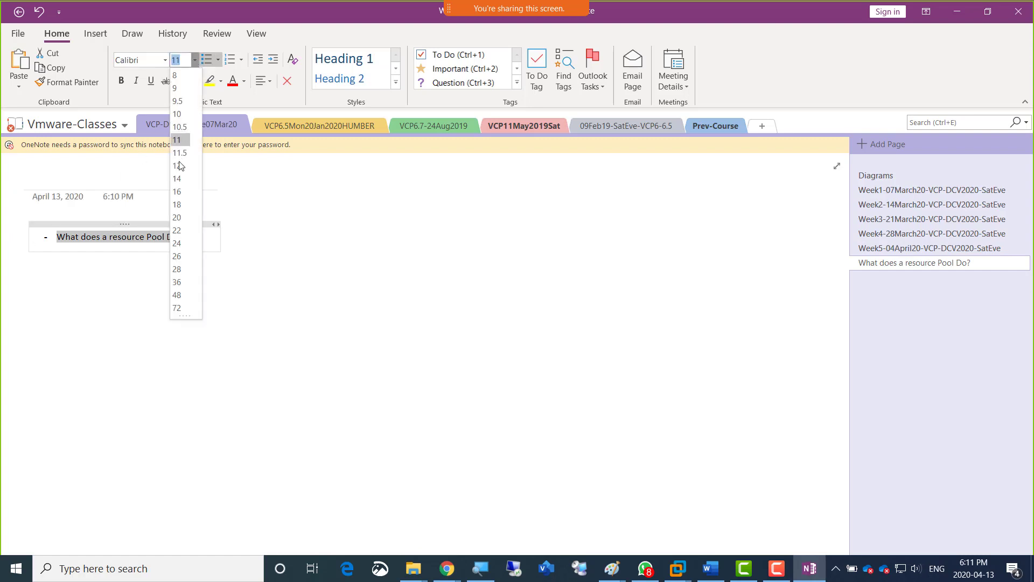
pyautogui.click(178, 230)
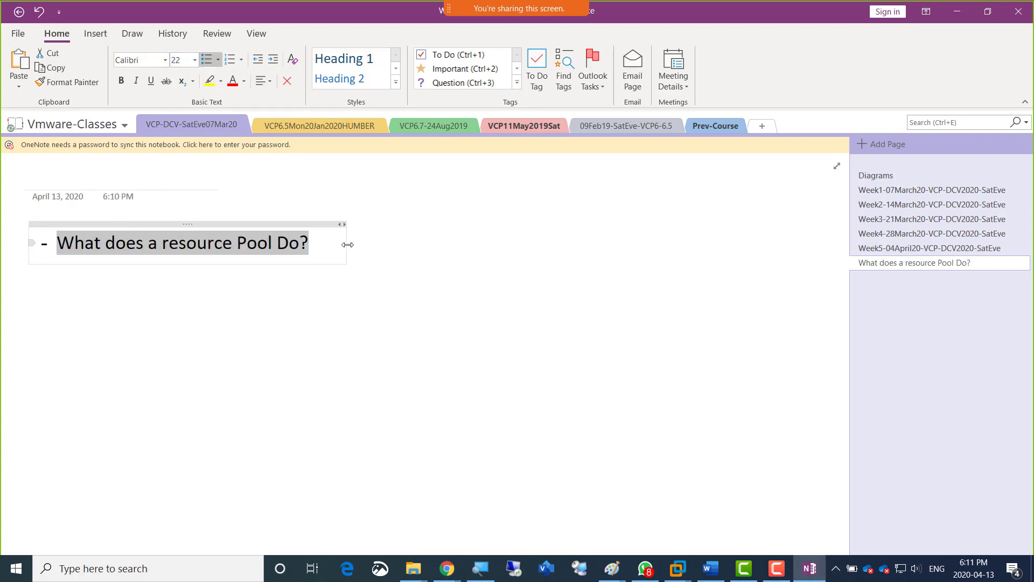
pyautogui.moveTo(346, 245); pyautogui.dragTo(809, 257)
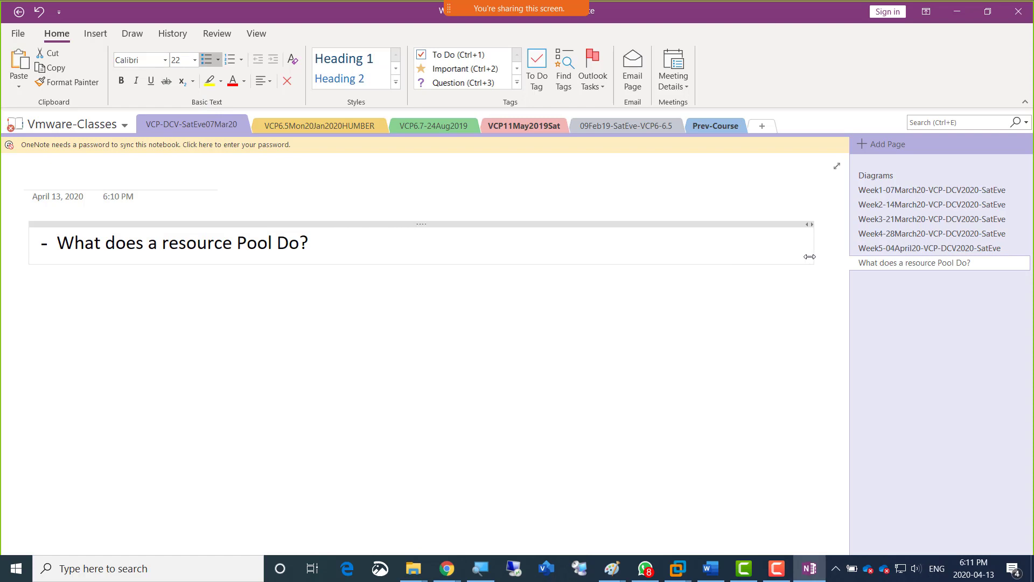
# Add a second bullet "Main Purpose vApp?" below the resource pool question, followed by an empty line without a bullet.
pyautogui.click(334, 244)
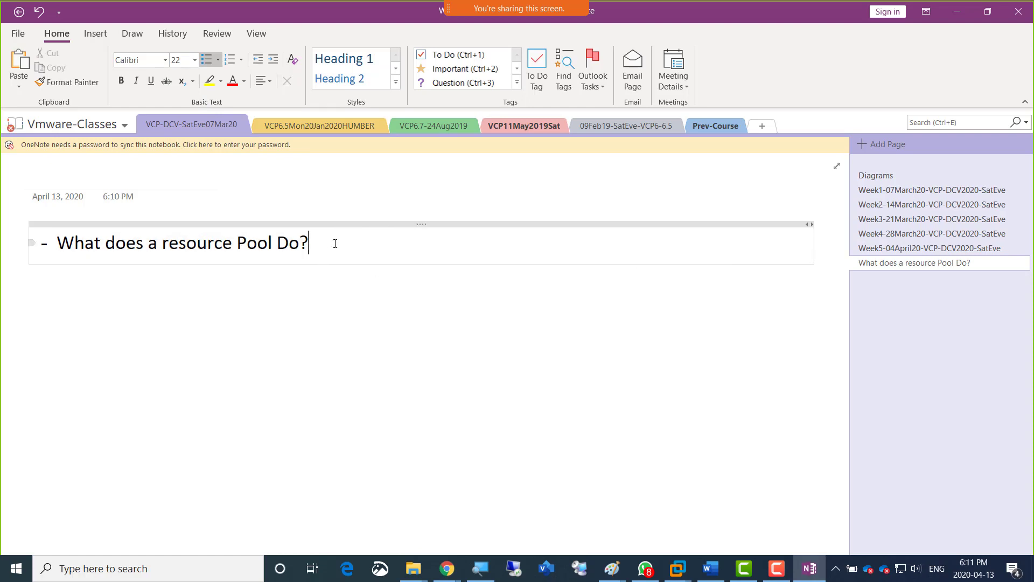
pyautogui.press('Return')
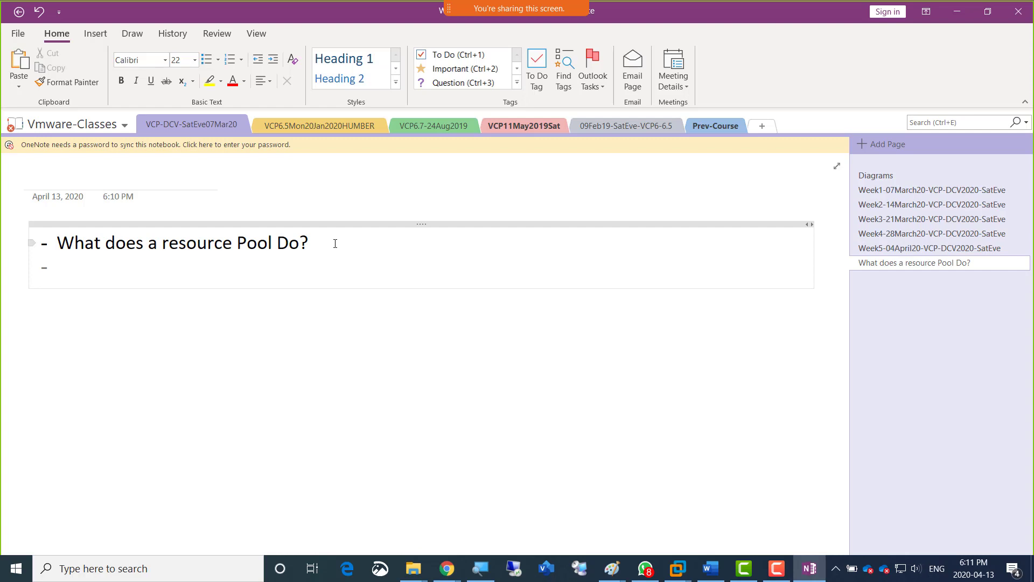
pyautogui.write('Main Purpose')
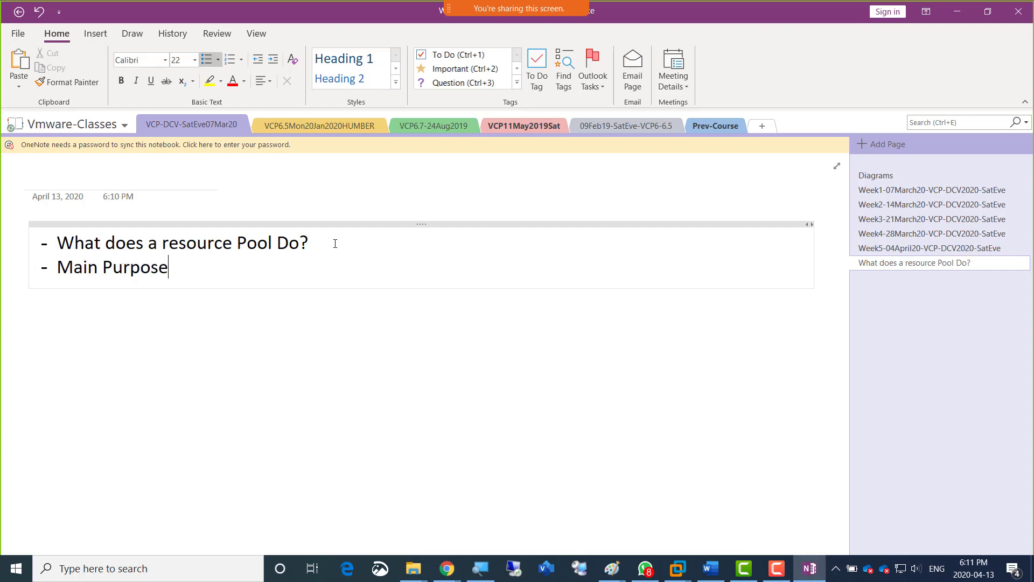
pyautogui.write(' vApp?')
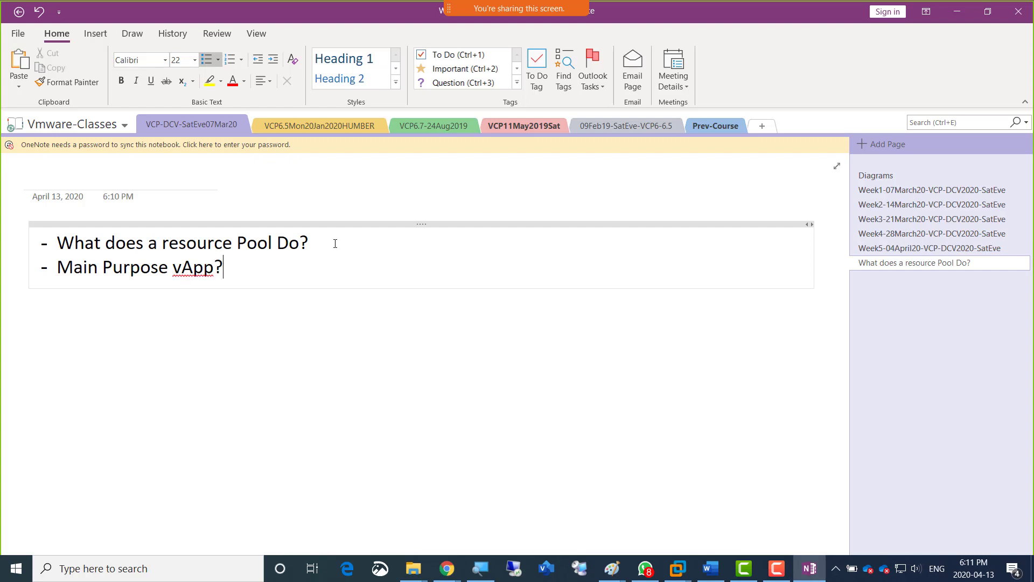
pyautogui.press('Return')
pyautogui.press('BackSpace')
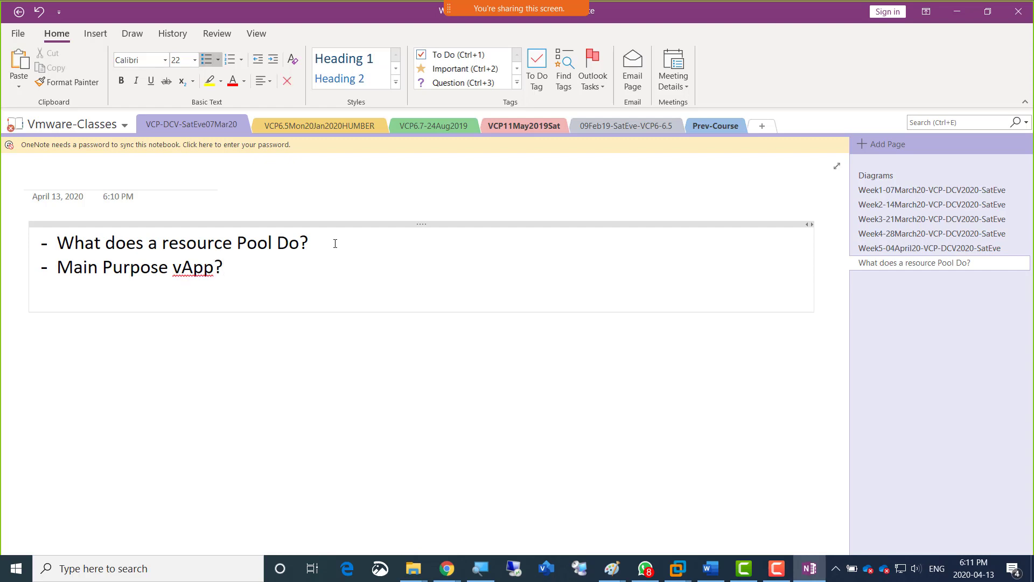
# Insert an indented sub-bullet "CPU" under the resource pool question.
pyautogui.click(335, 244)
pyautogui.press('Return')
pyautogui.press('Tab')
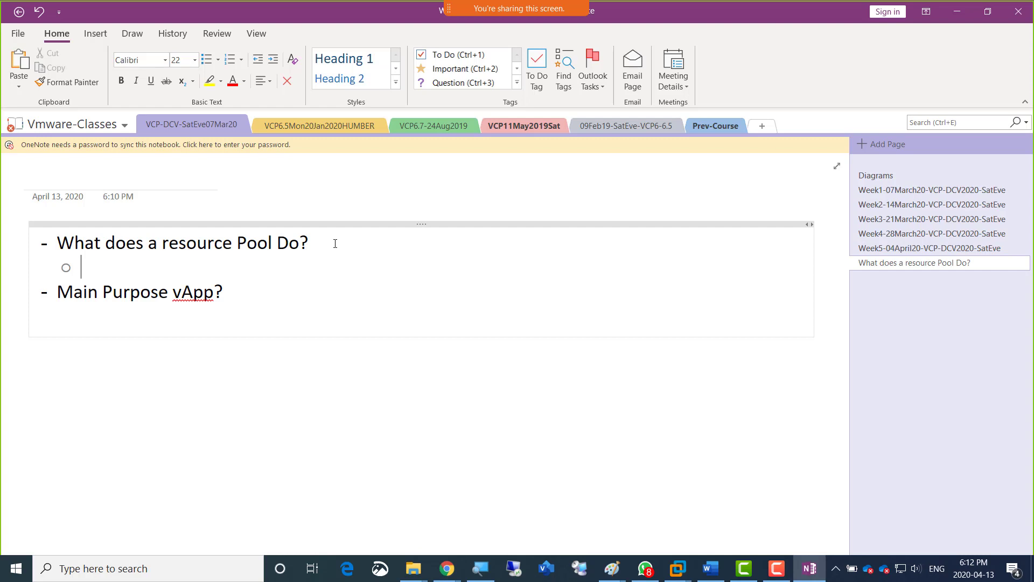
pyautogui.write('CPU')
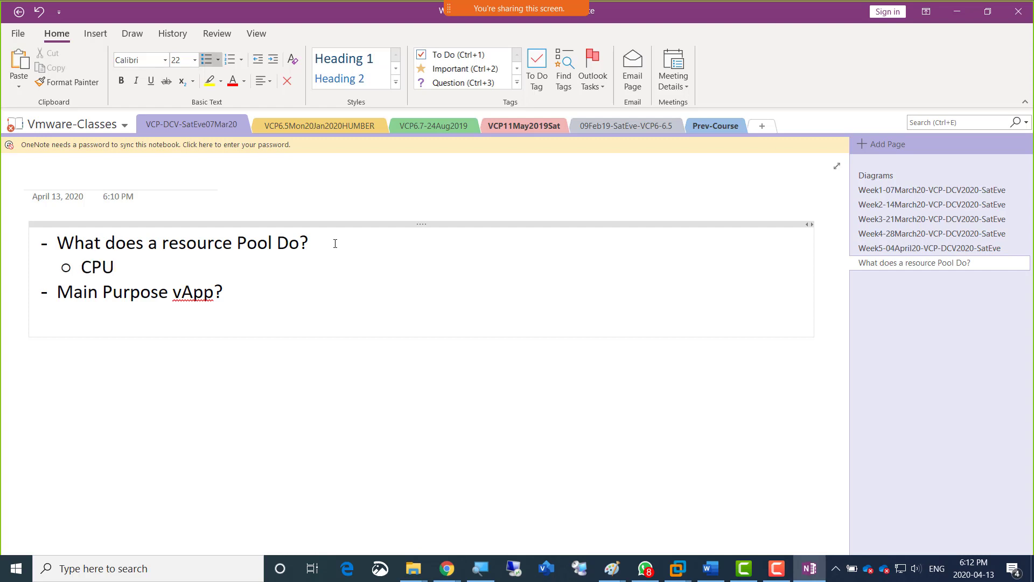
pyautogui.write(' and RAM')
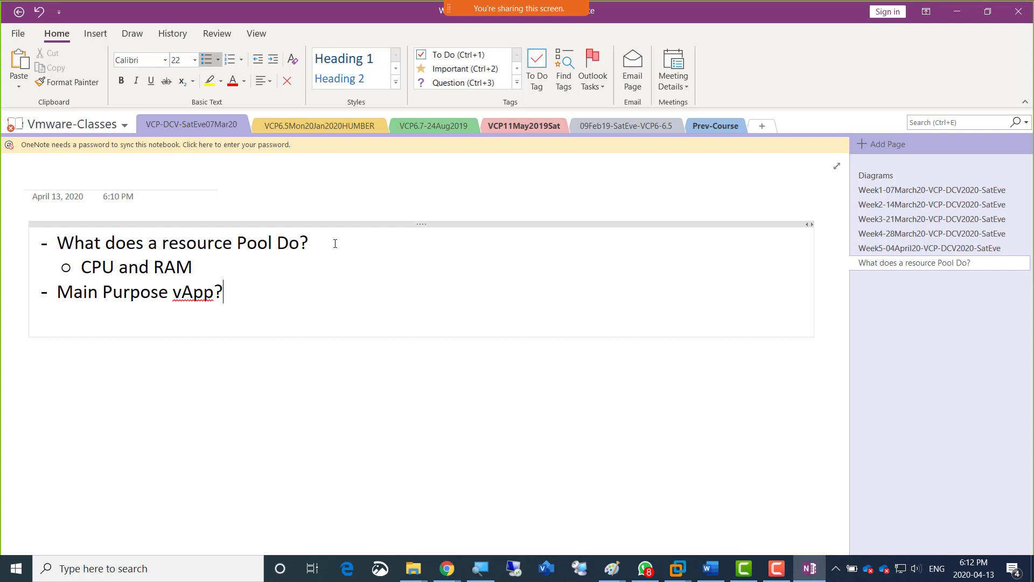
# Add the indented sub-bullet "Manage the Group of VMs Together" under the vApp question, followed by an empty top-level dash bullet.
pyautogui.press('Return')
pyautogui.press('Tab')
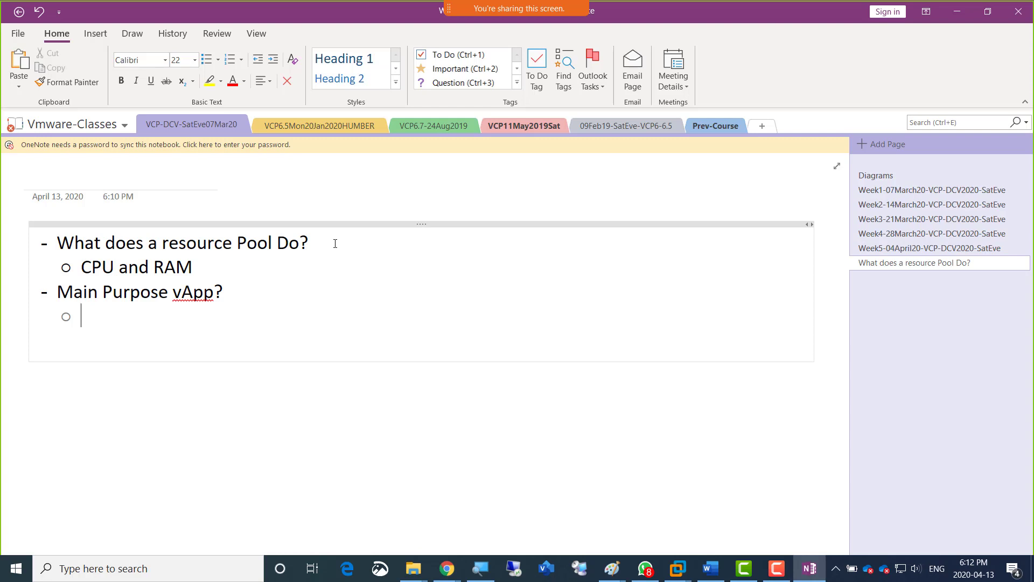
pyautogui.write('Man')
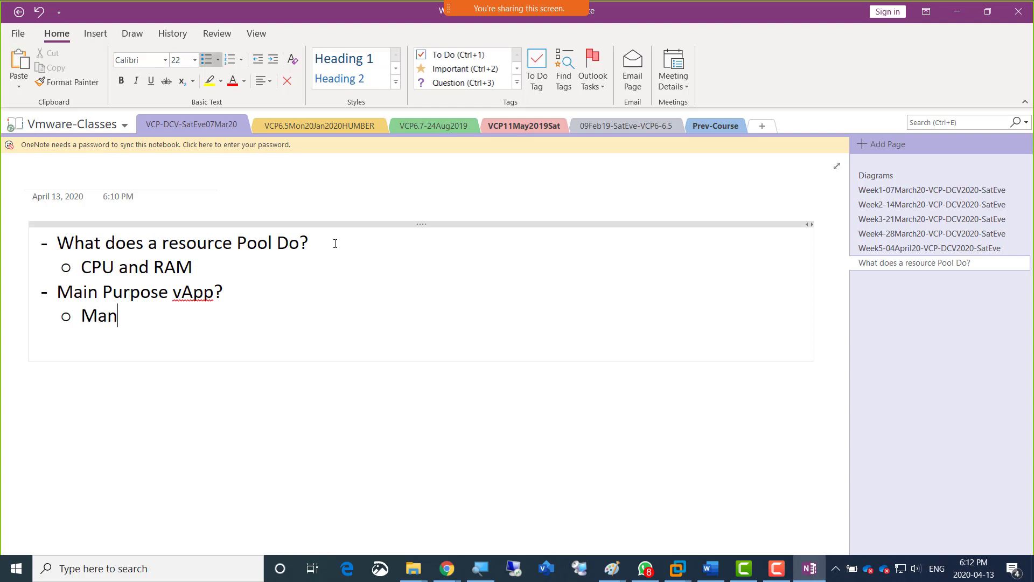
pyautogui.write('age the G')
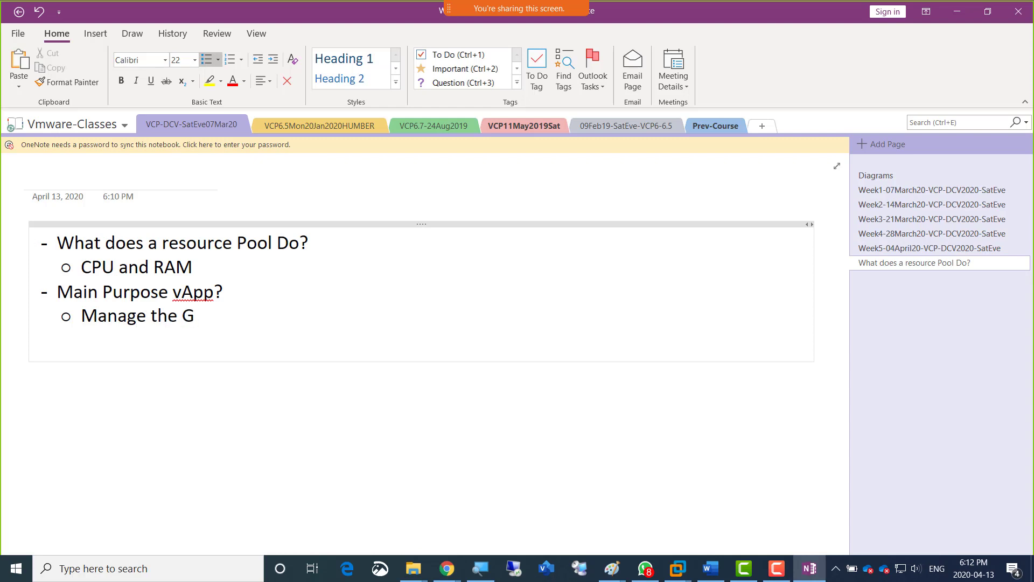
pyautogui.write('roup of VMs To')
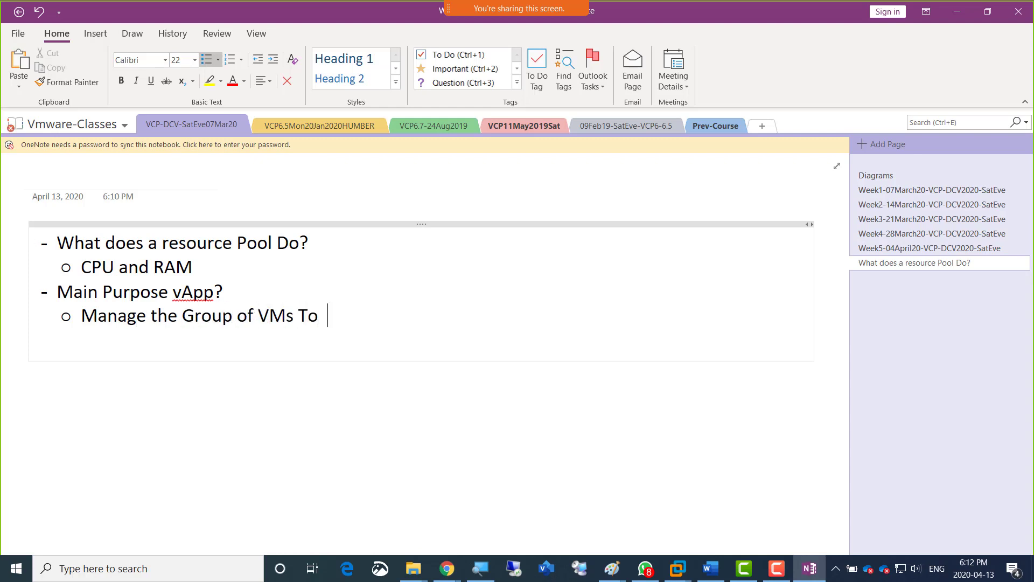
pyautogui.press('BackSpace')
pyautogui.write('gether')
pyautogui.press('Return')
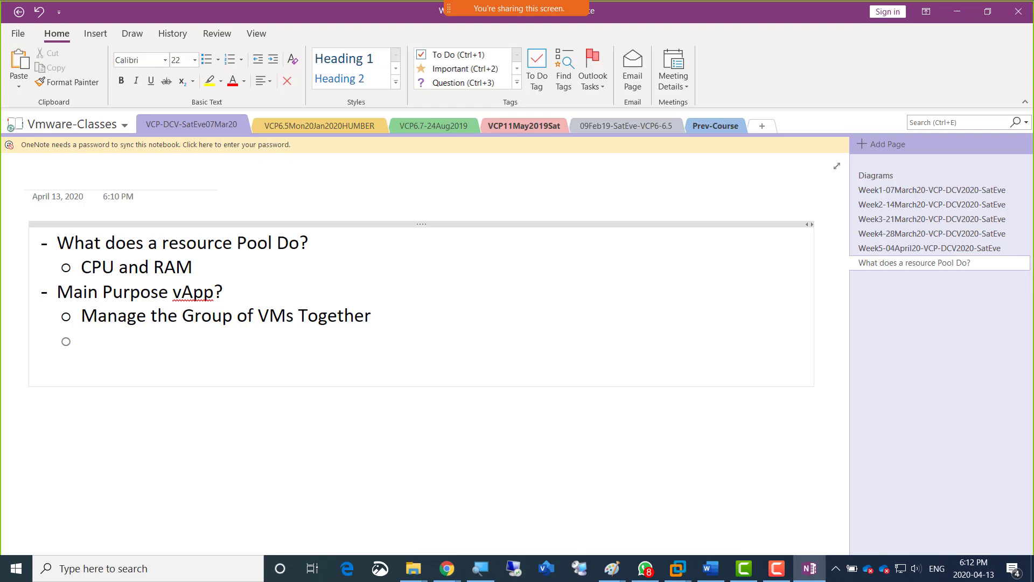
pyautogui.press('BackSpace')
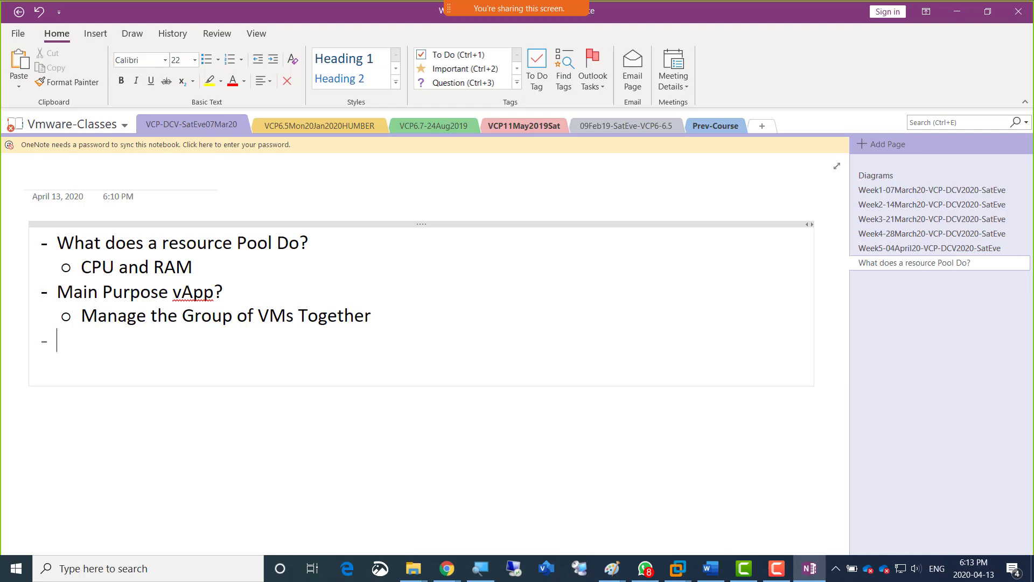
pyautogui.write('DRS')
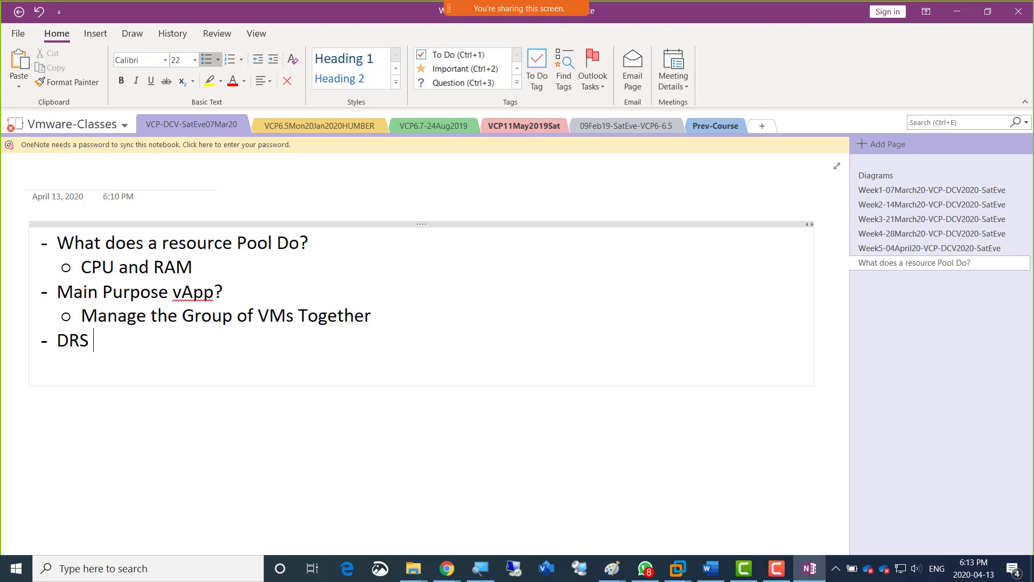
pyautogui.press('BackSpace')
pyautogui.press('BackSpace')
pyautogui.press('BackSpace')
pyautogui.press('BackSpace')
# Write the statement "HA needs vMotion for it successful operations" in the third dash bullet.
pyautogui.write('HA need')
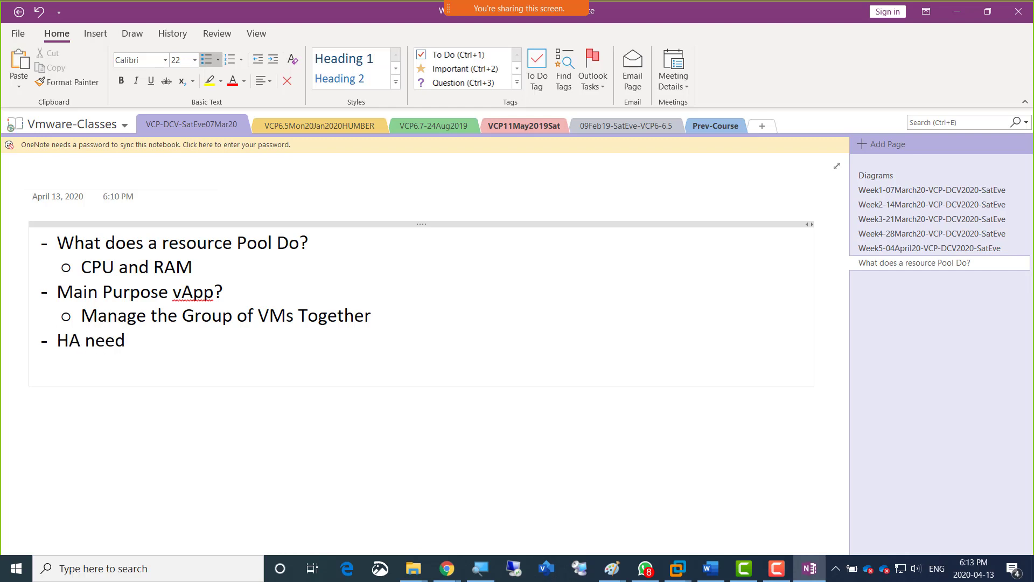
pyautogui.write('s vMO')
pyautogui.press('BackSpace')
pyautogui.write('otion ')
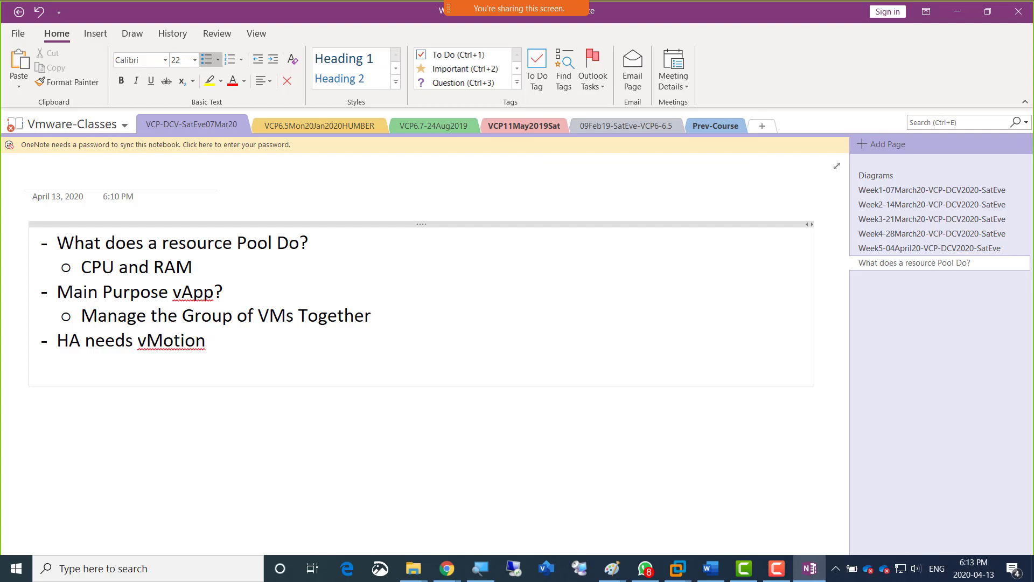
pyautogui.write('for it successf')
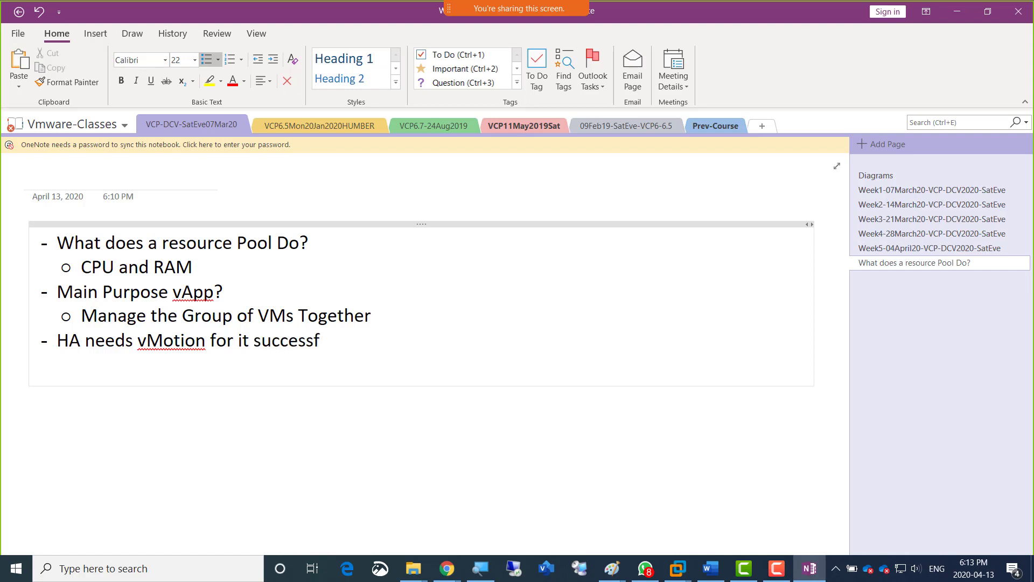
pyautogui.write('ul operations')
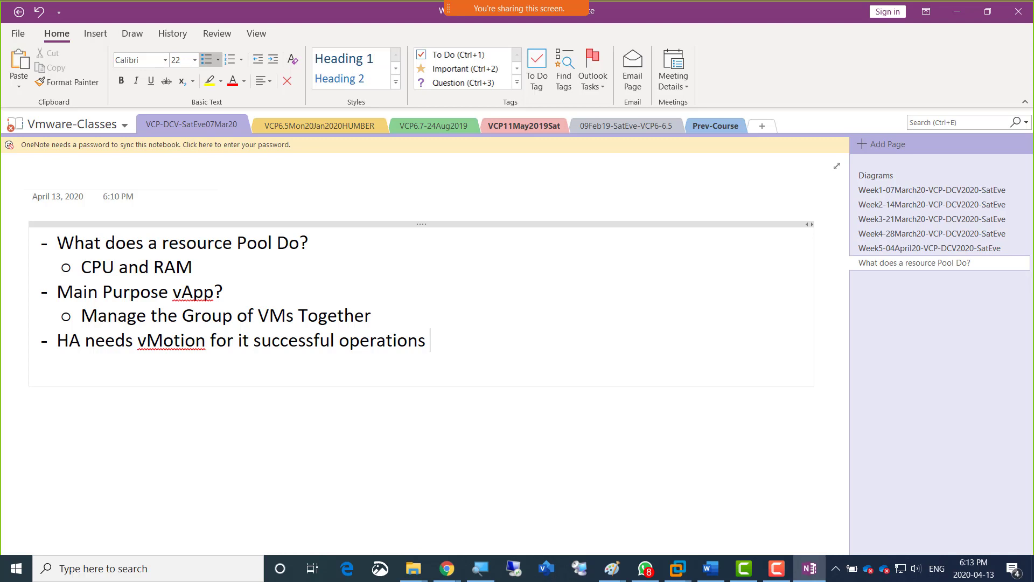
pyautogui.write(' T/F')
# Append "T/F" and the answer "F" to the HA statement, and start a new dash bullet below it.
pyautogui.write('F')
pyautogui.press('Return')
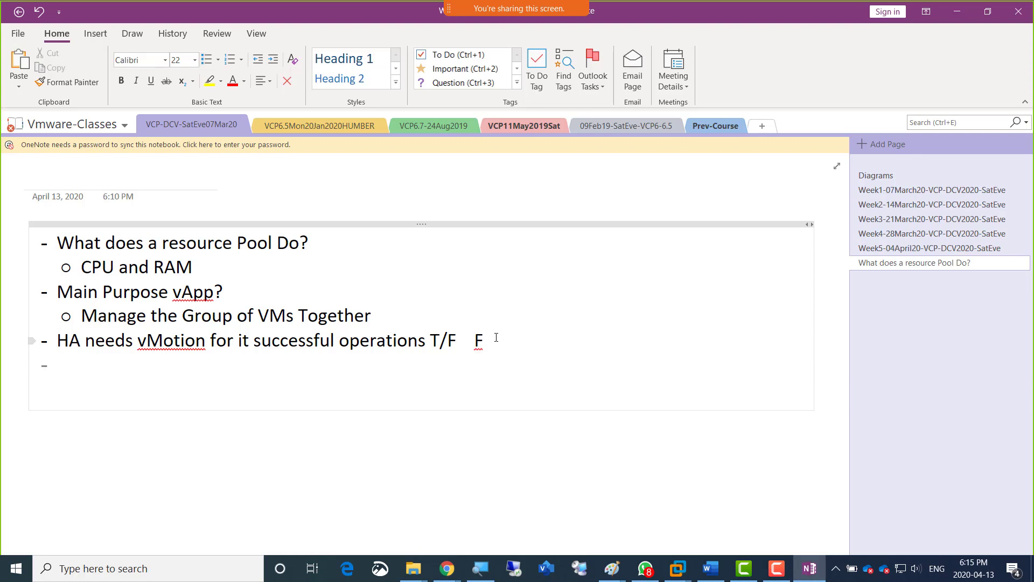
pyautogui.write('HA')
pyautogui.press('BackSpace')
pyautogui.press('BackSpace')
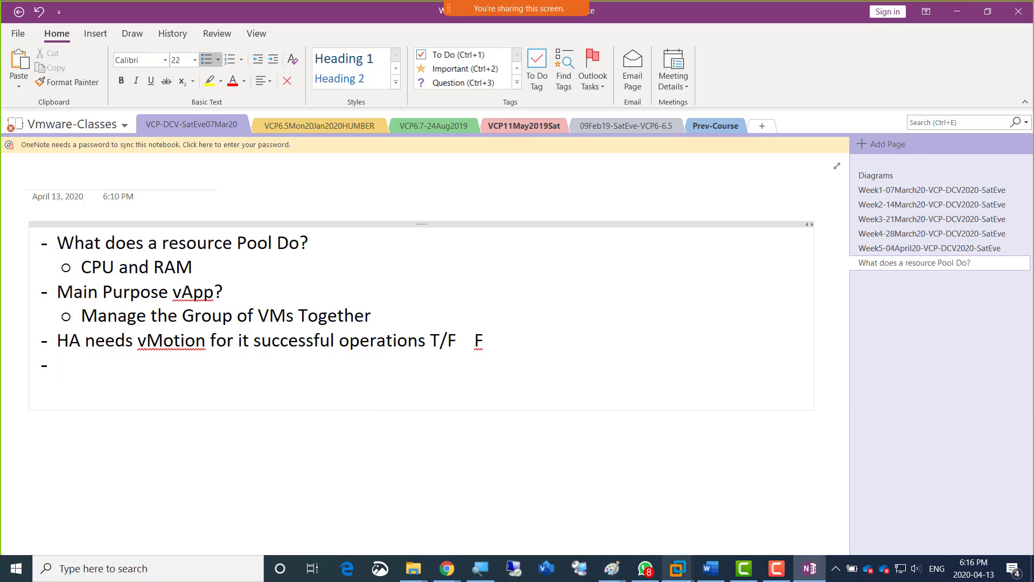
# Switch to the Paint window containing the server diagram.
pyautogui.moveTo(675, 575)
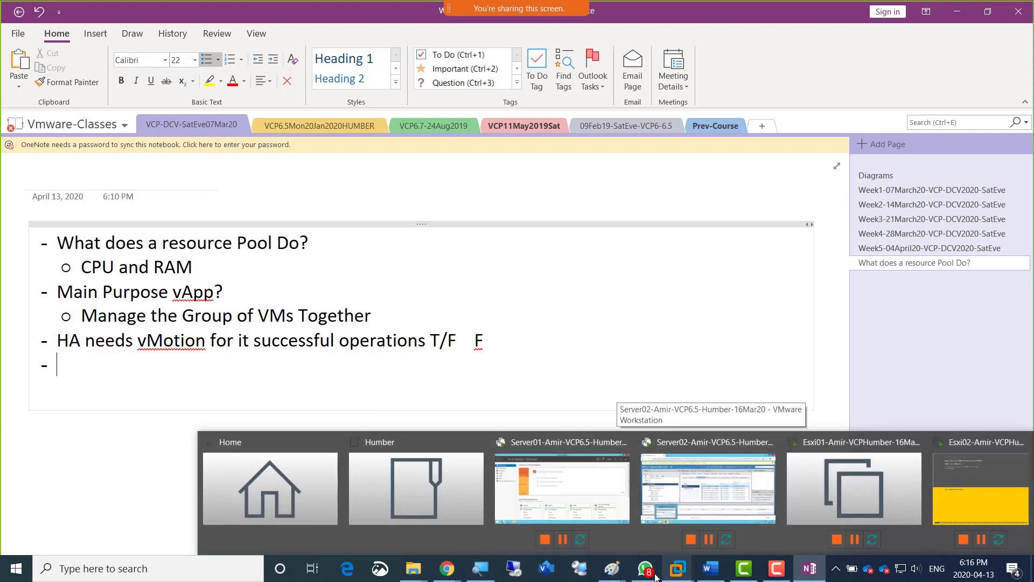
pyautogui.moveTo(611, 568)
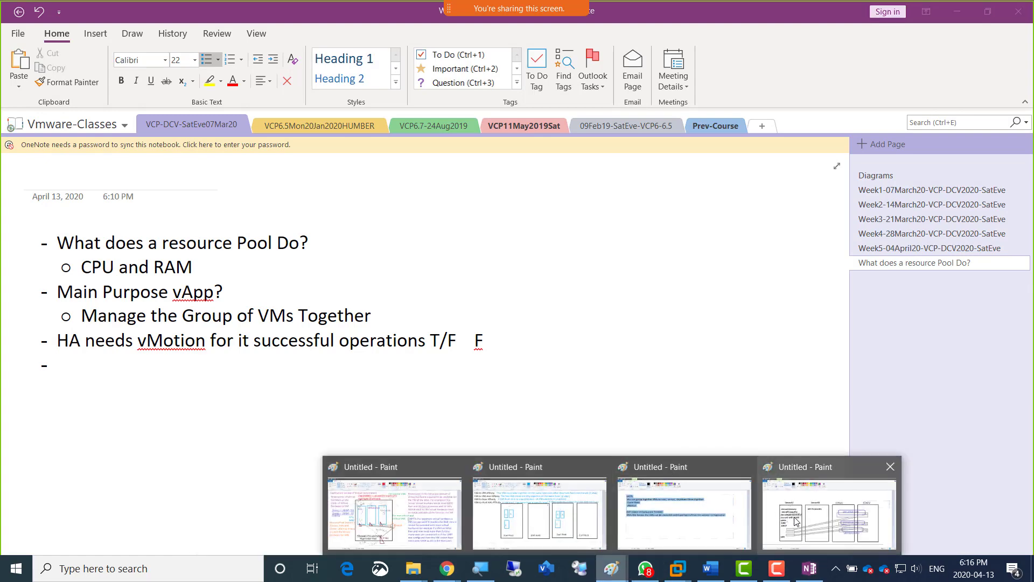
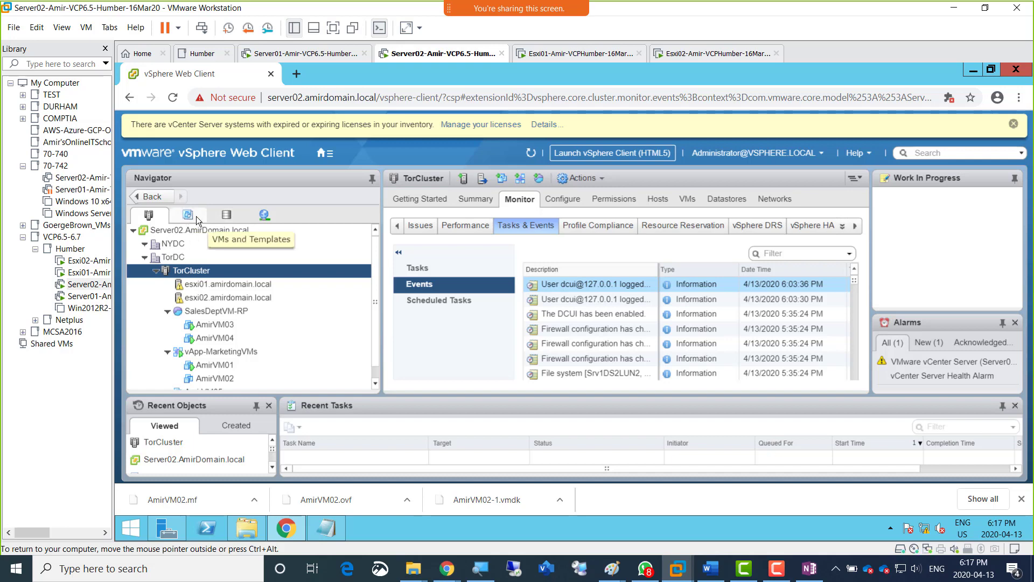
# Show the VMs and Templates inventory and open VM05-Template under TorDC.
pyautogui.click(187, 215)
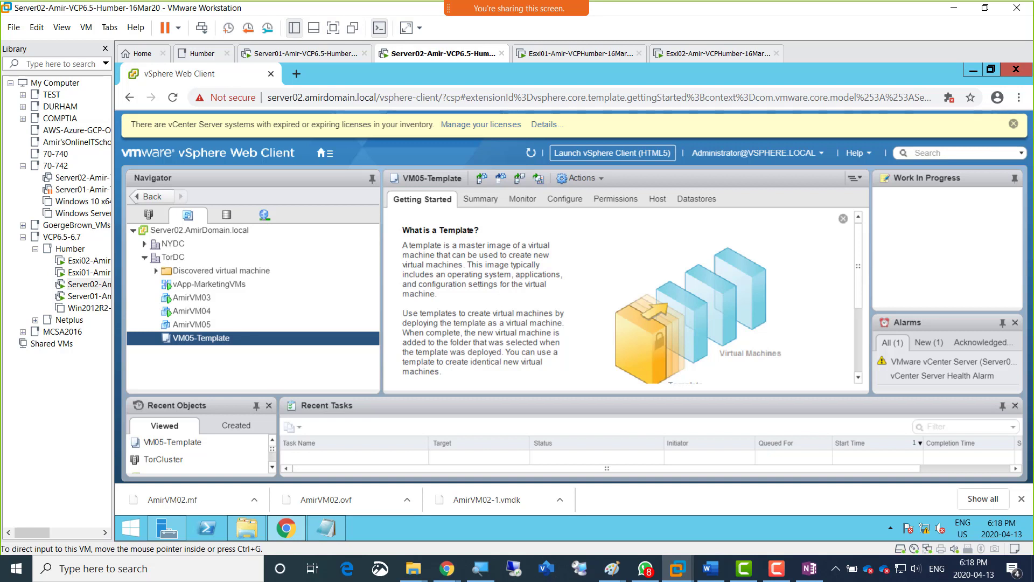
# Copy the meeting link from the screen-sharing session's additional options.
pyautogui.hotkey('alt', 'Tab')
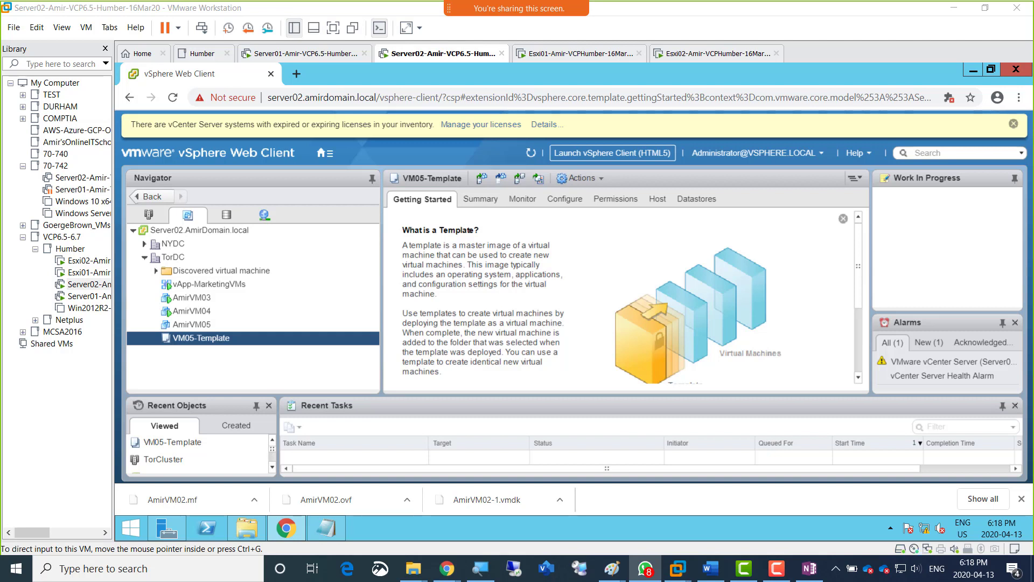
pyautogui.moveTo(757, 28)
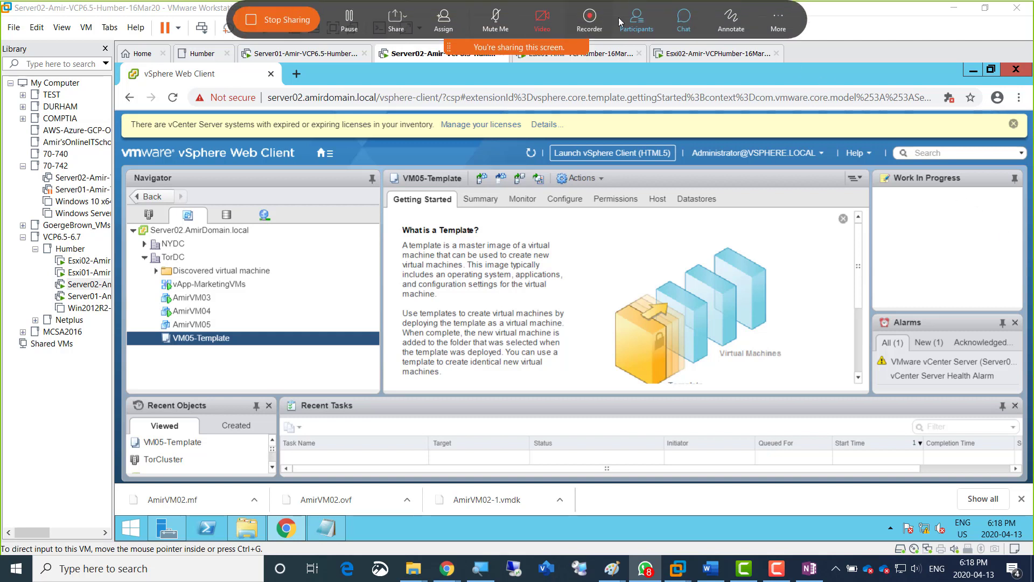
pyautogui.click(771, 19)
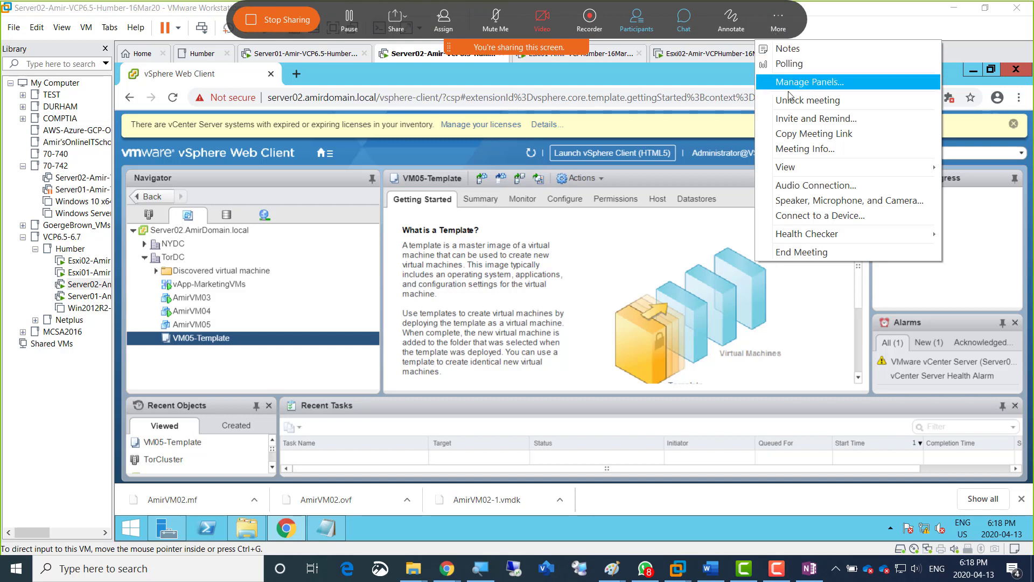
pyautogui.click(814, 133)
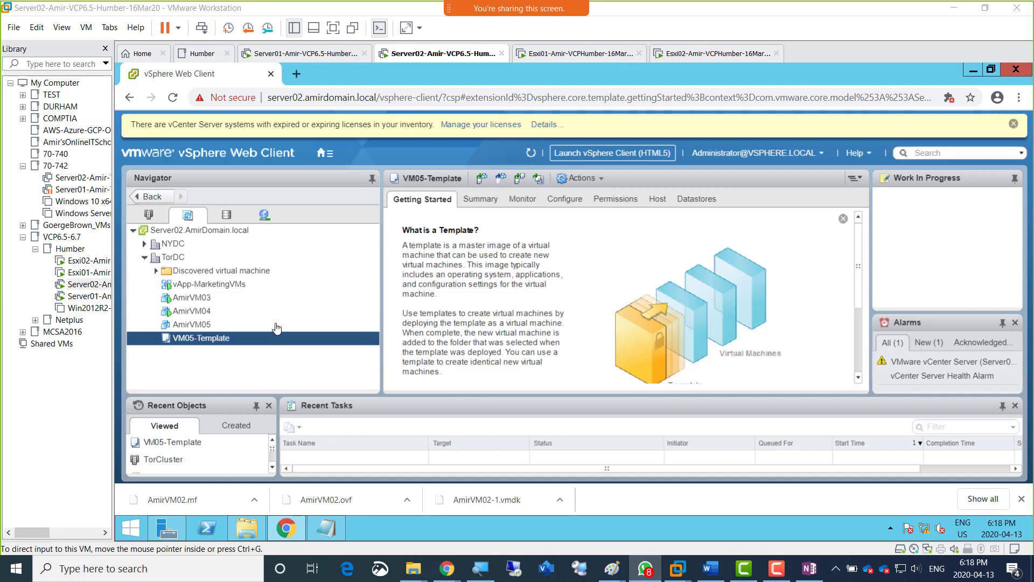
pyautogui.click(179, 362)
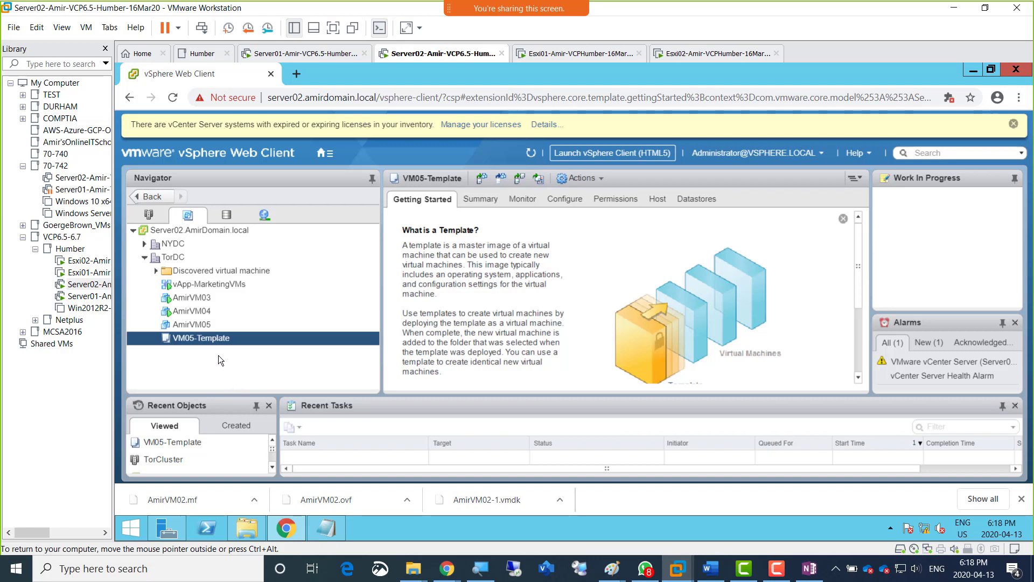
pyautogui.rightClick(195, 340)
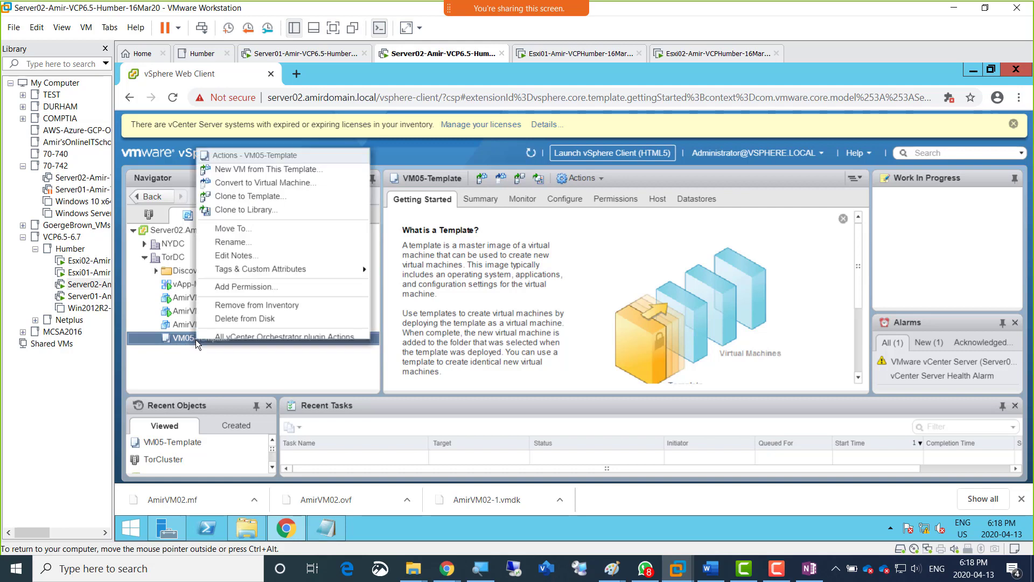
pyautogui.click(192, 350)
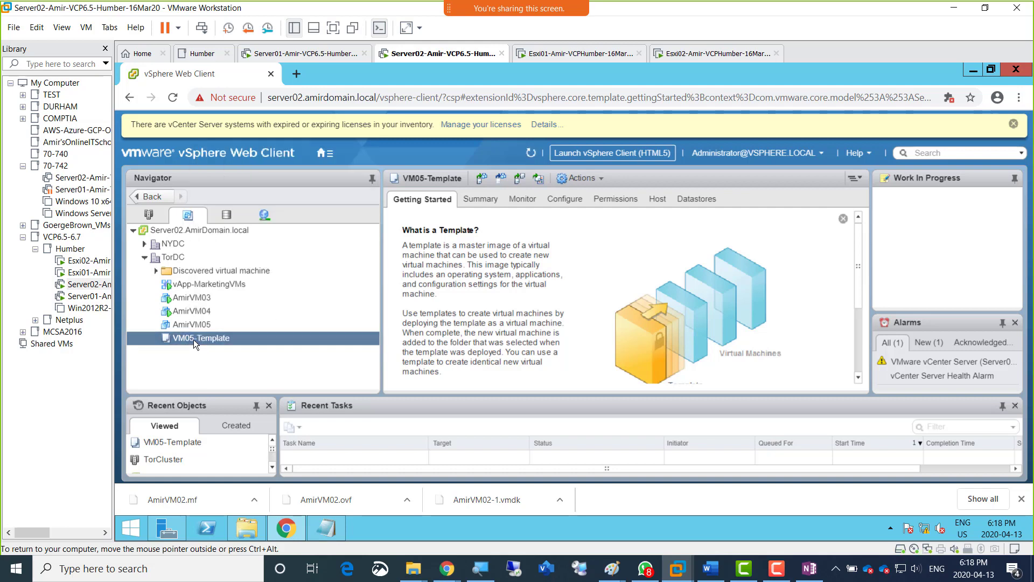
pyautogui.rightClick(193, 335)
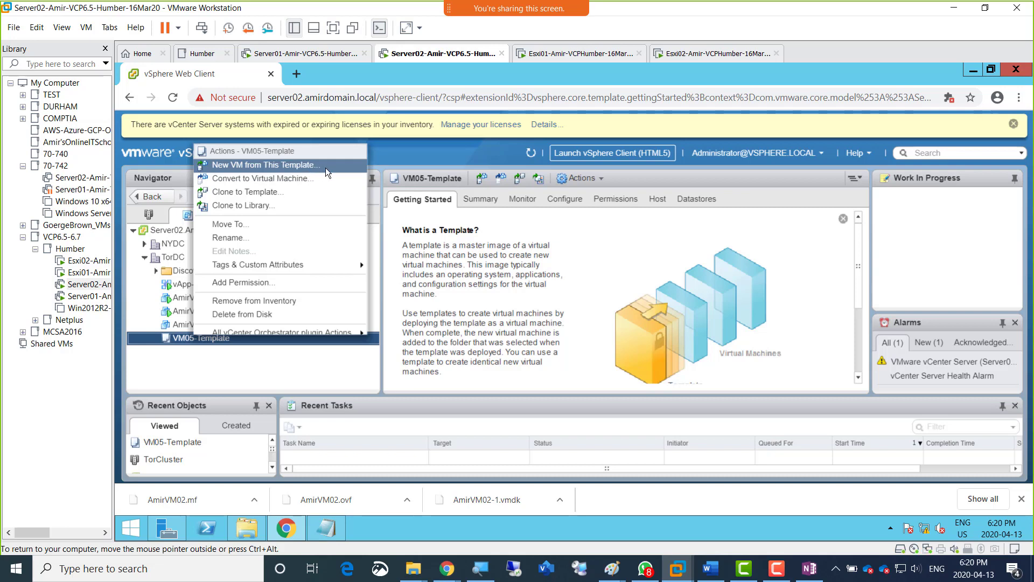
pyautogui.click(323, 166)
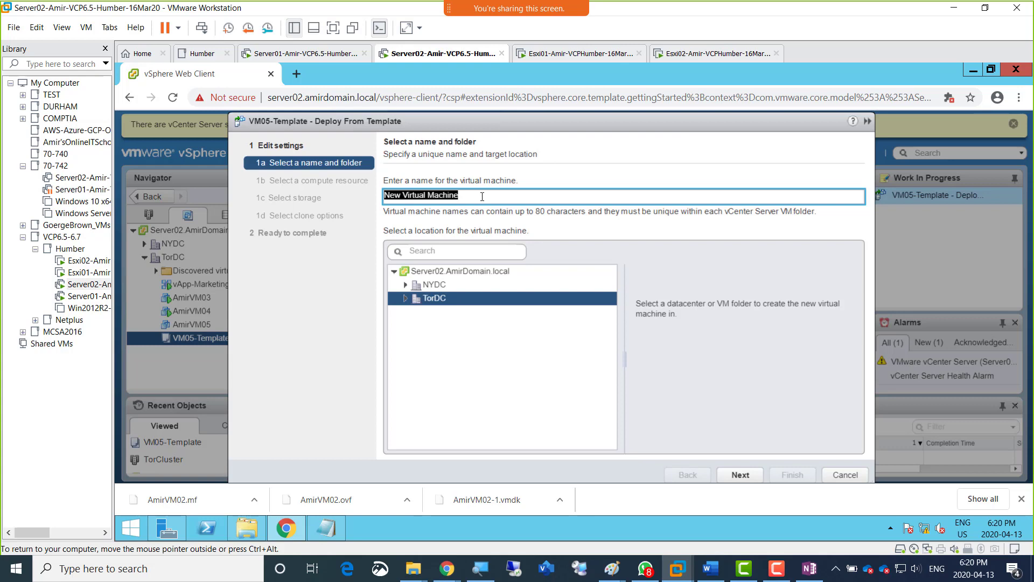
pyautogui.click(838, 473)
# Start deploying a new VM from VM05-Template, naming it AmirVM06 and keeping TorDC as its location.
pyautogui.rightClick(209, 337)
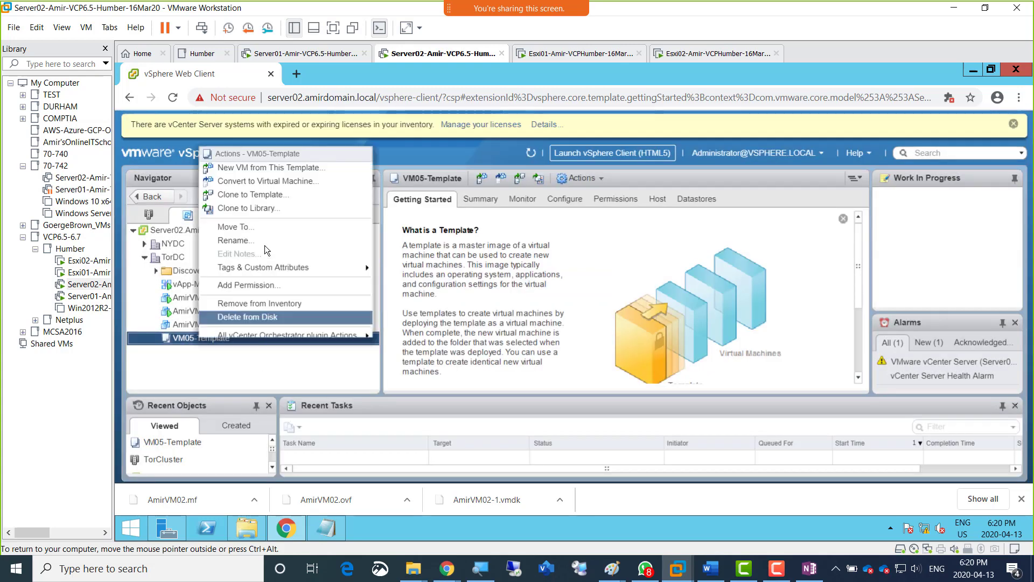
pyautogui.click(293, 170)
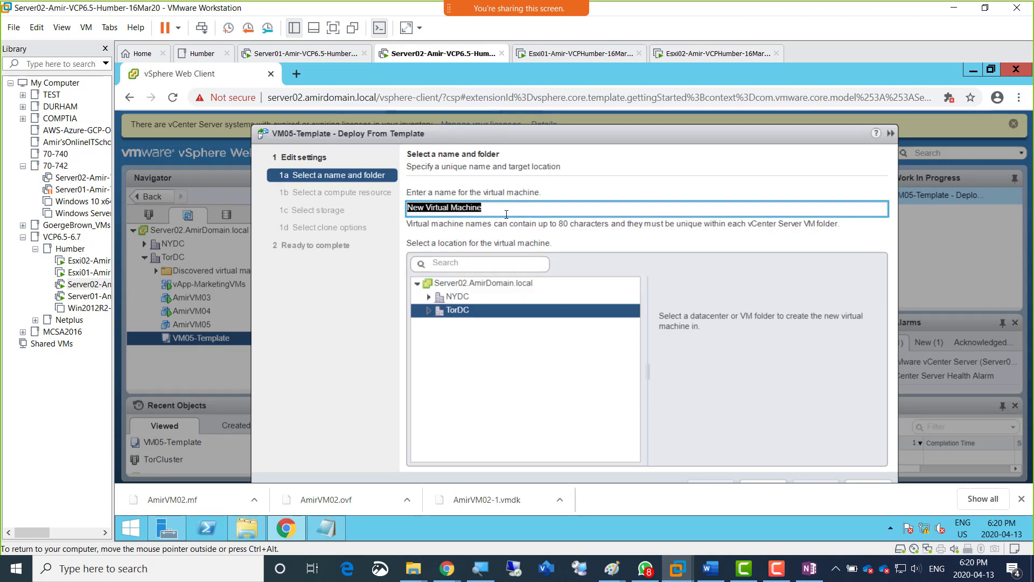
pyautogui.write('AmirVM0')
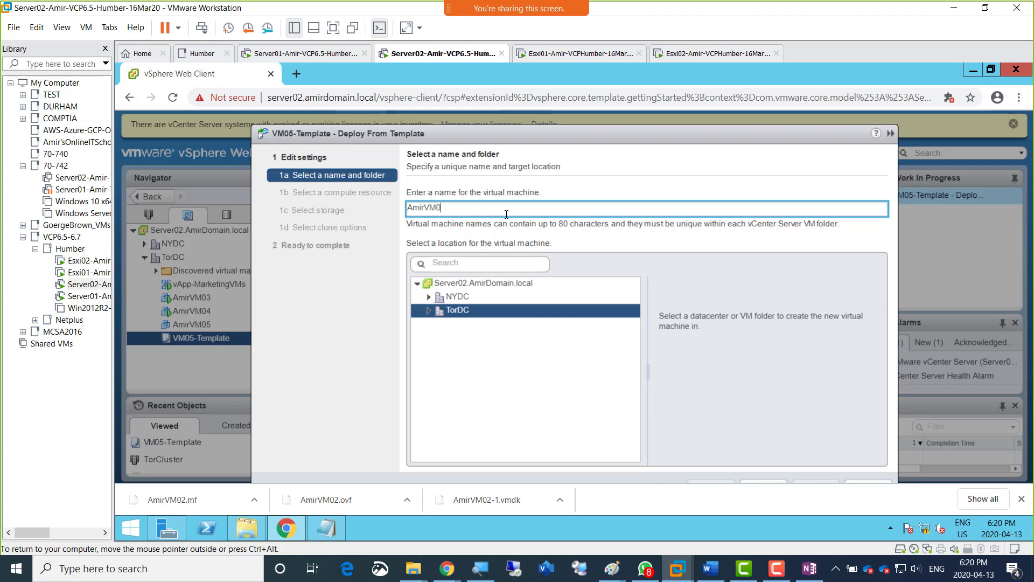
pyautogui.write('6')
pyautogui.moveTo(486, 137); pyautogui.dragTo(474, 118)
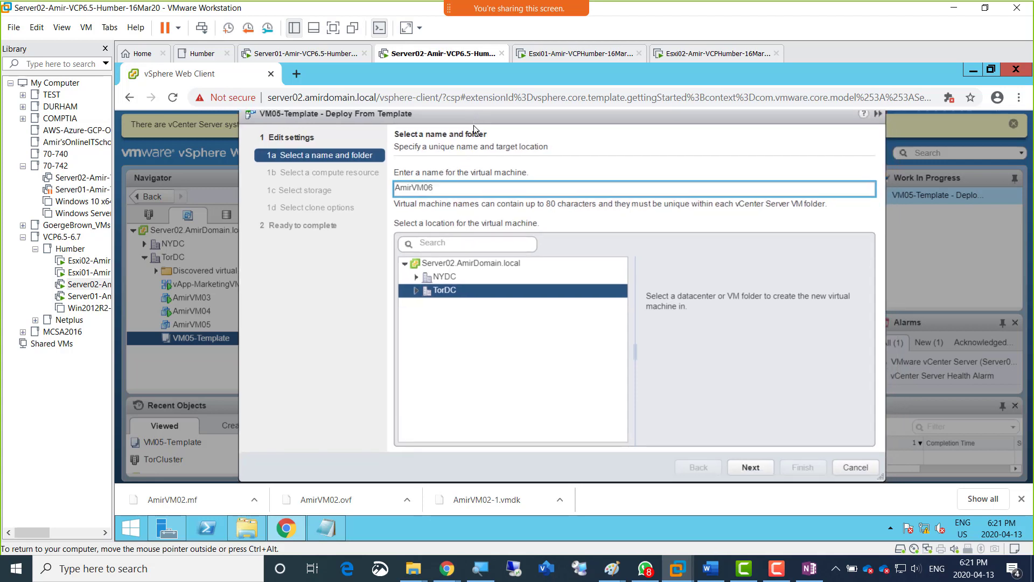
pyautogui.click(750, 467)
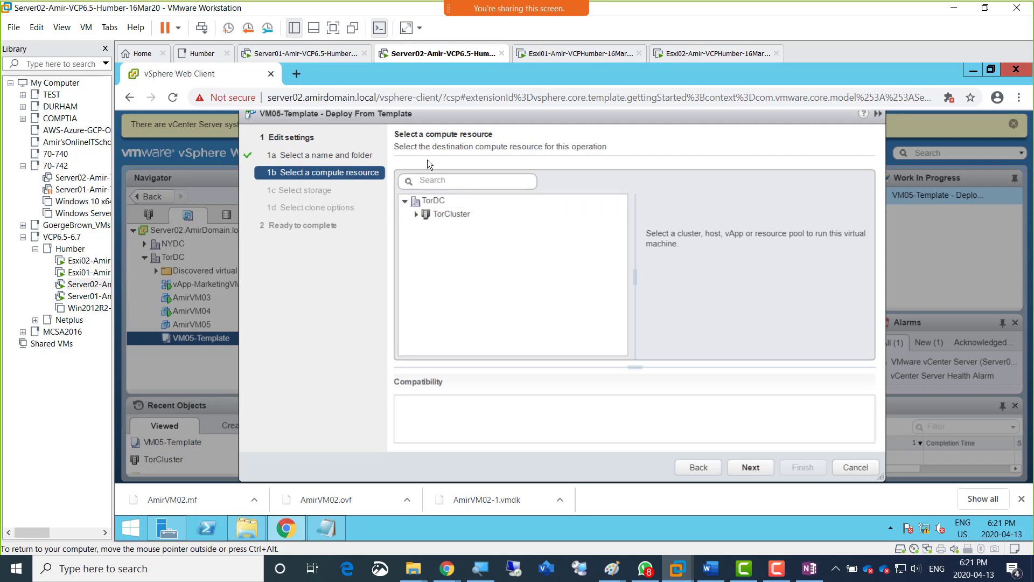
# Select TorCluster as the compute resource and Srv1DS1LUN1 as the datastore for the new VM.
pyautogui.click(466, 215)
pyautogui.click(457, 216)
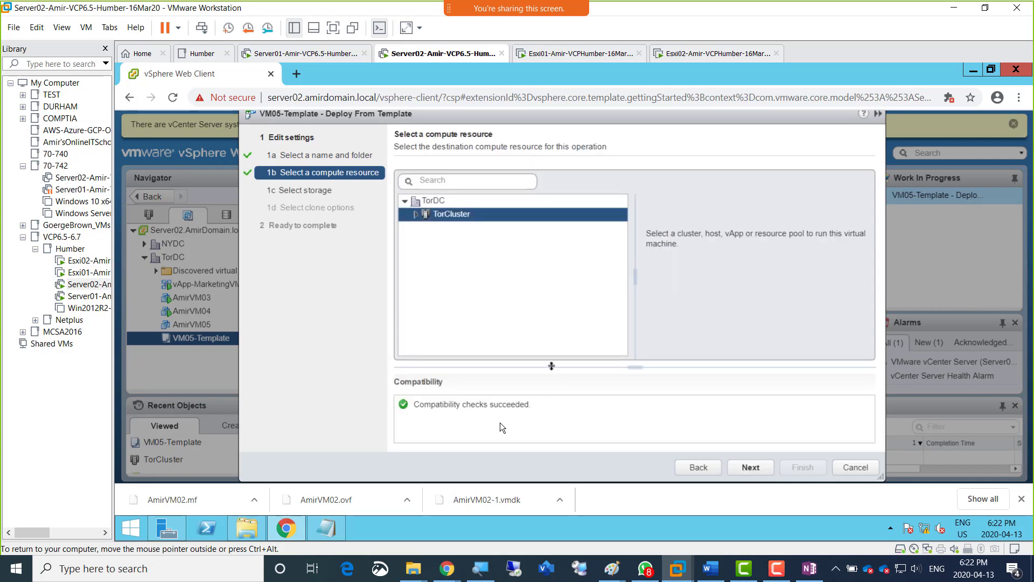
pyautogui.click(750, 467)
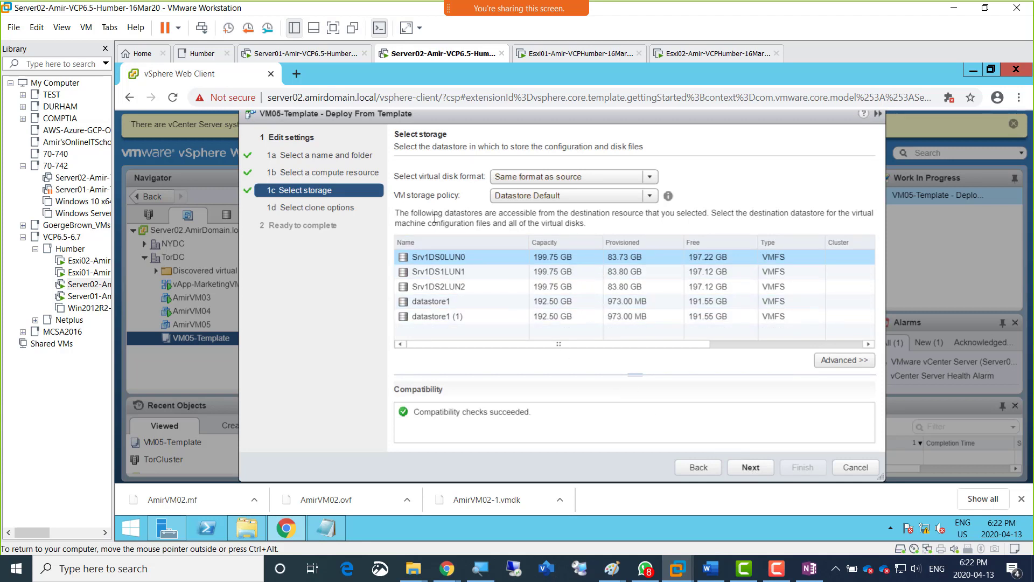
pyautogui.click(438, 273)
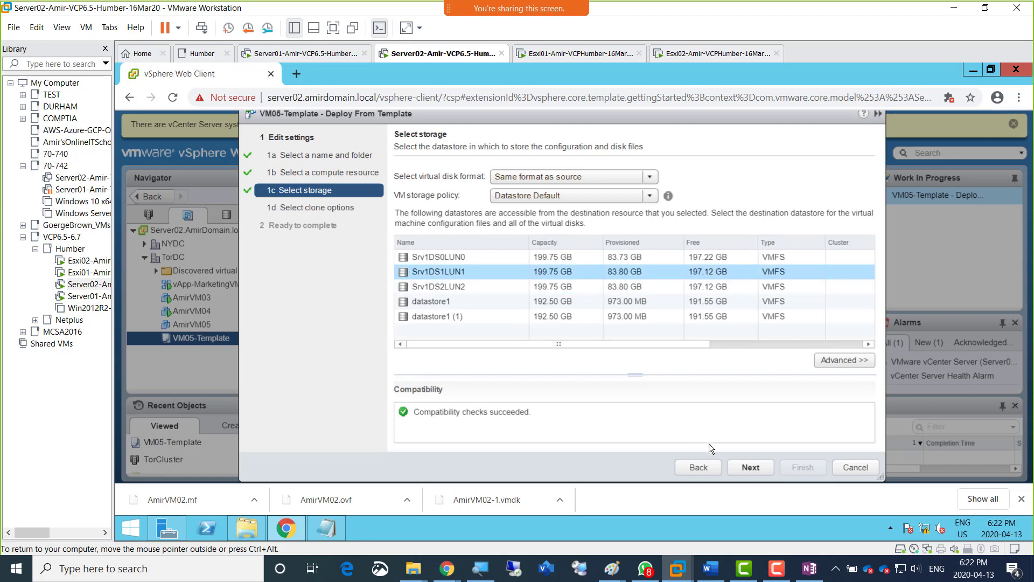
pyautogui.click(747, 467)
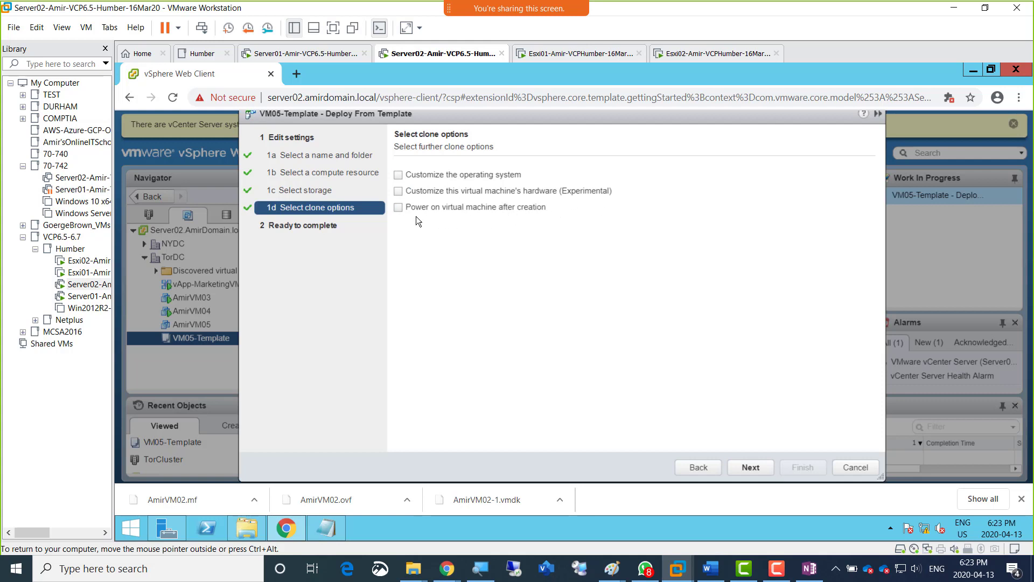
# Enable operating system customization for the clone and start a new guest customization specification.
pyautogui.click(399, 175)
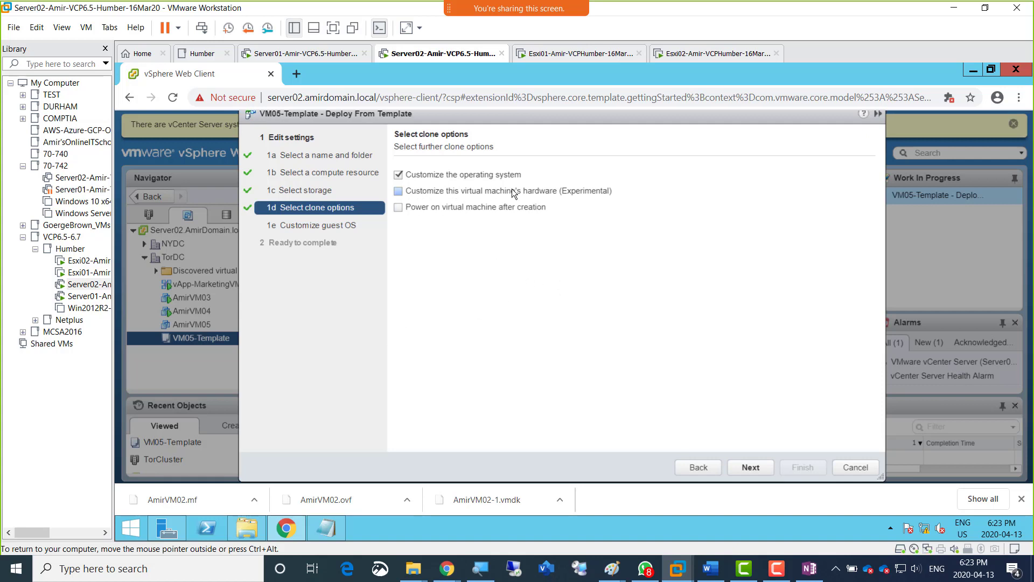
pyautogui.click(751, 467)
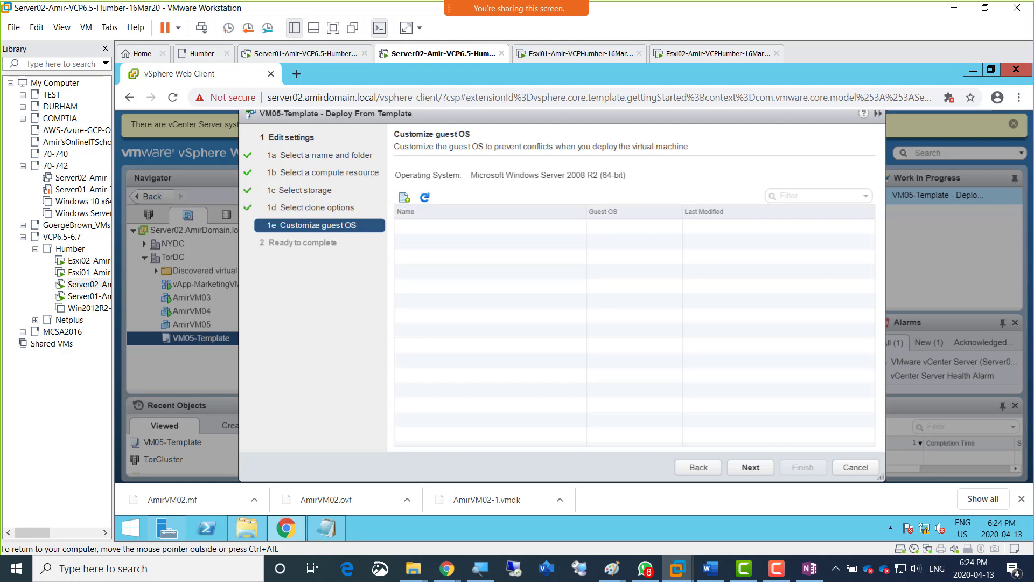
pyautogui.click(404, 197)
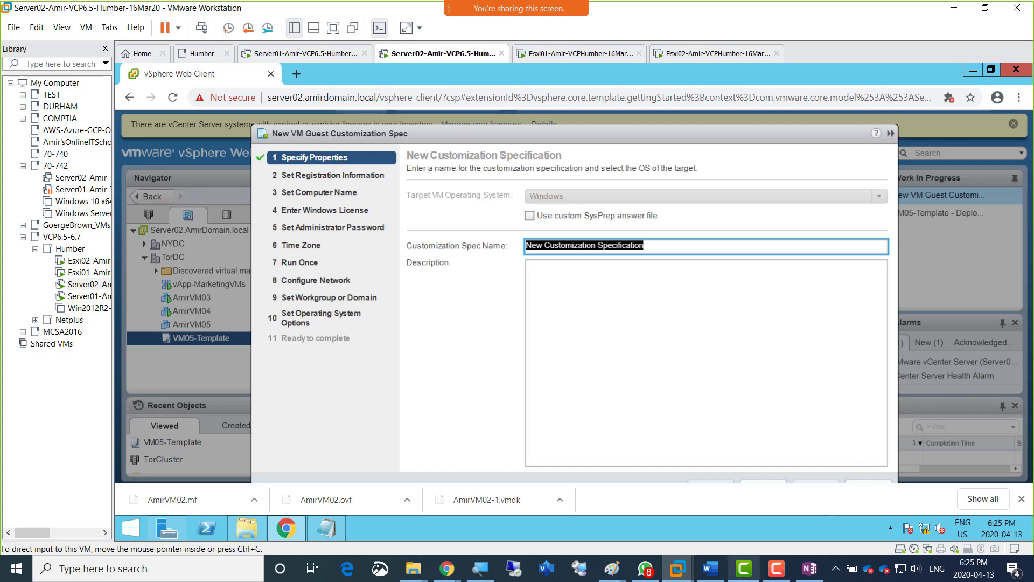
# Open a new blank Paint window.
pyautogui.click(615, 574)
pyautogui.click(618, 577)
pyautogui.rightClick(618, 577)
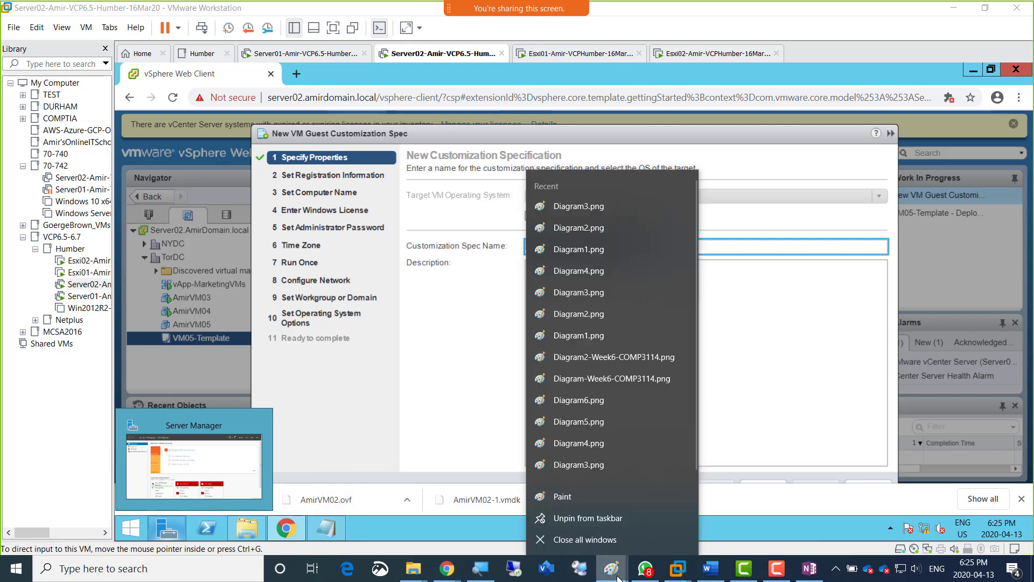
pyautogui.click(610, 503)
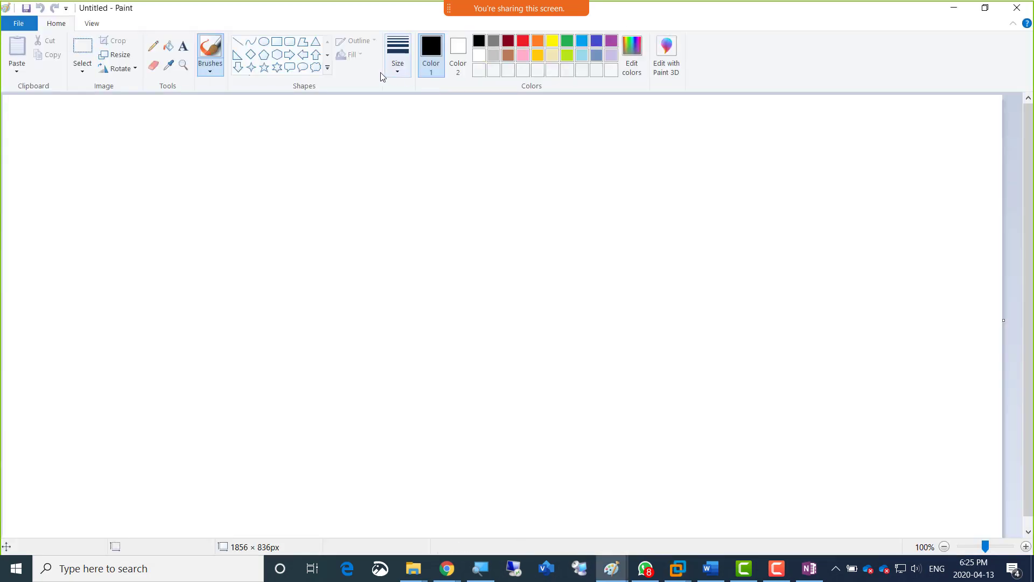
# Draw a large rectangle on the canvas's left and four small ones in a row on its right, the last about 113 × 130 px.
pyautogui.click(276, 42)
pyautogui.moveTo(85, 179); pyautogui.dragTo(340, 506)
pyautogui.moveTo(569, 252); pyautogui.dragTo(634, 330)
pyautogui.moveTo(659, 246); pyautogui.dragTo(724, 331)
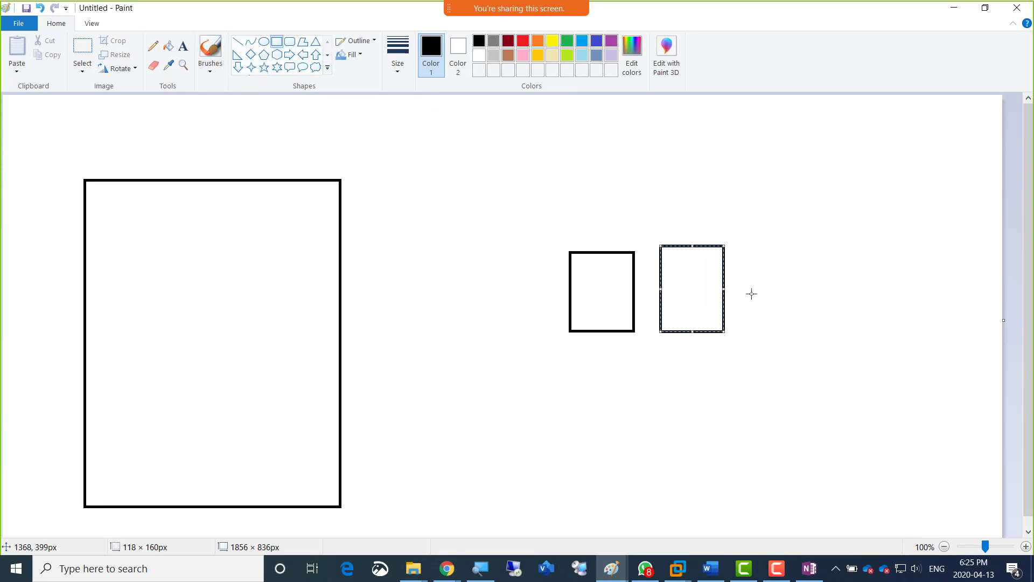
pyautogui.moveTo(747, 250); pyautogui.dragTo(819, 324)
pyautogui.moveTo(840, 244); pyautogui.dragTo(902, 315)
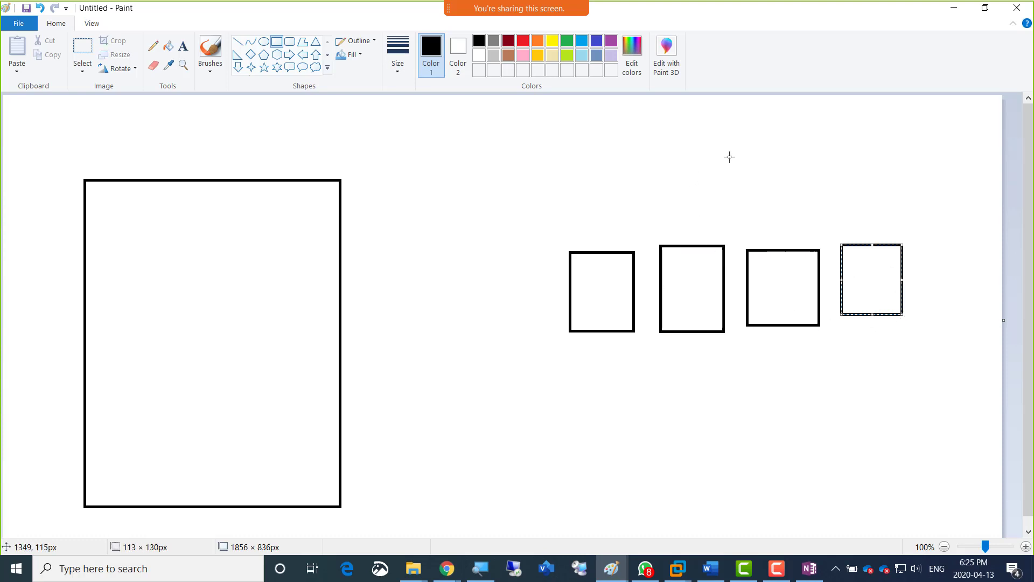
# Add the text label "50 empty desktops" above the row of small rectangles.
pyautogui.click(183, 48)
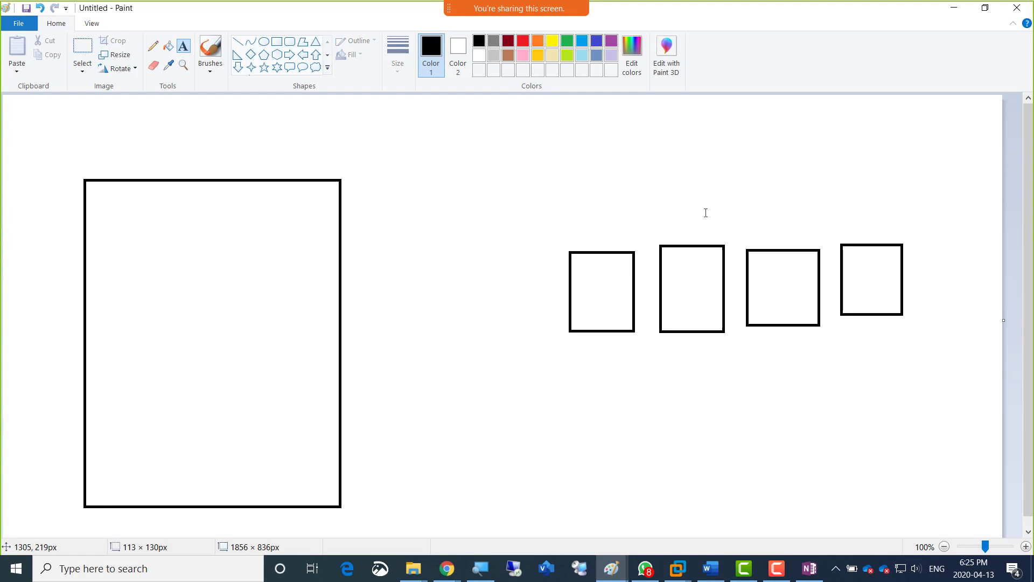
pyautogui.click(677, 196)
pyautogui.write('5')
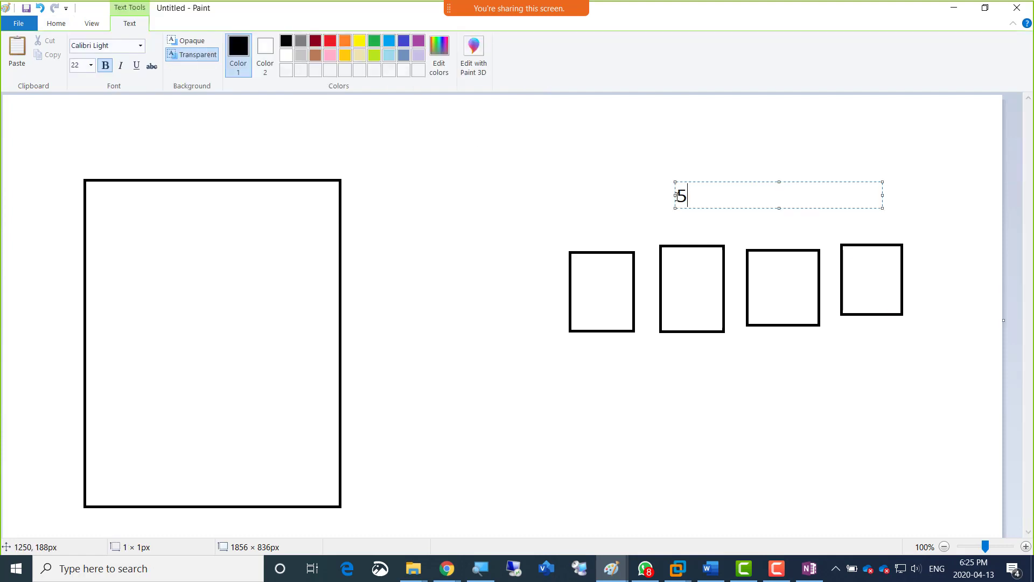
pyautogui.write('0 empty desktops')
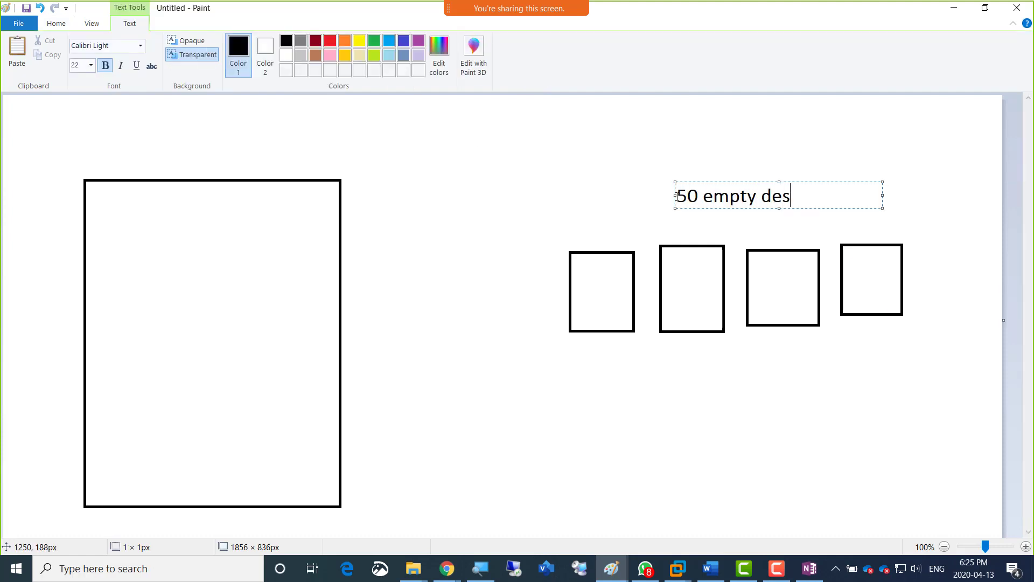
pyautogui.click(385, 194)
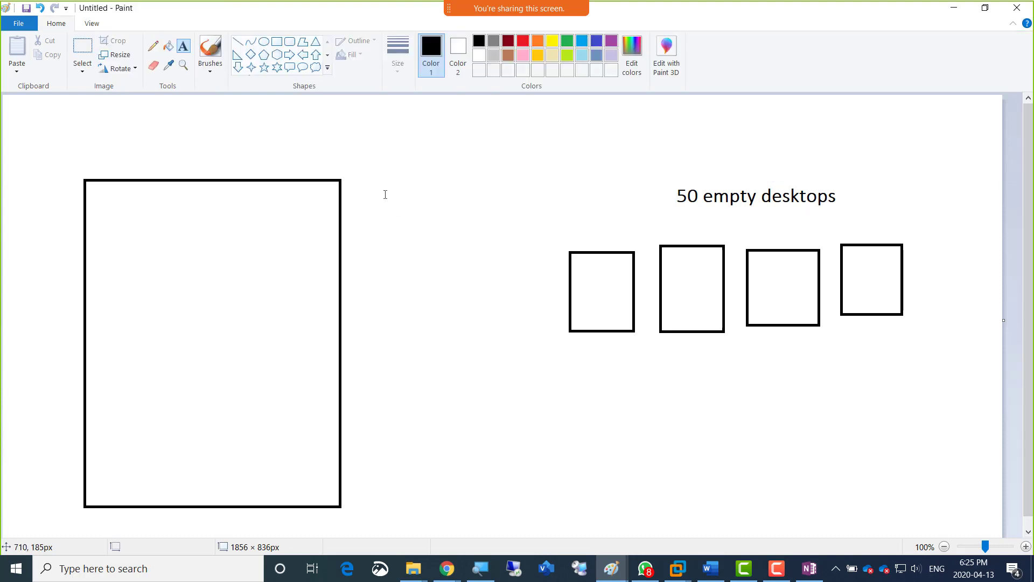
# Handwrite "Apps" and "Win10" in the first small rectangle and "Win10" above it, and draw a curved arrow from it into the large rectangle.
pyautogui.click(153, 46)
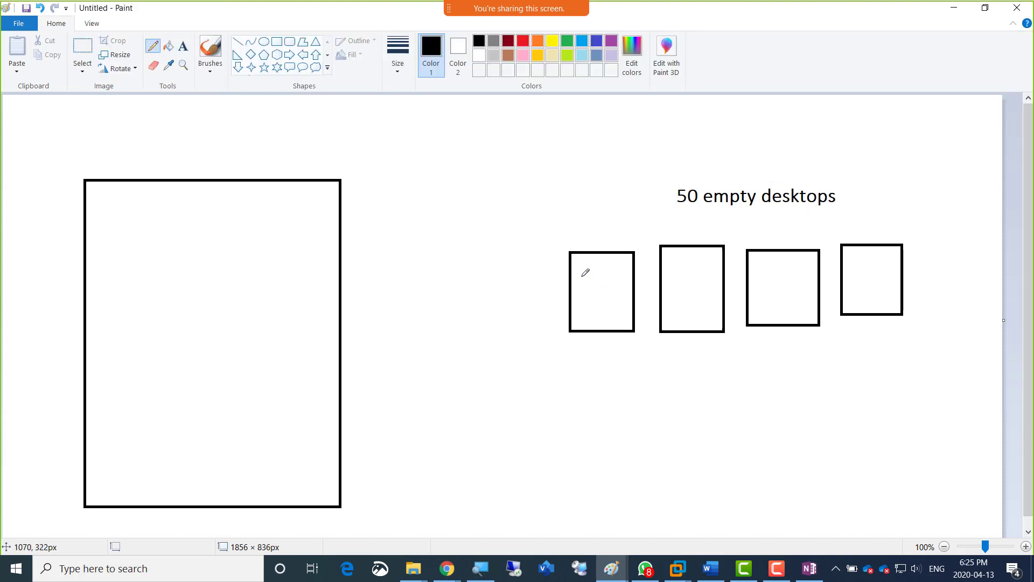
pyautogui.moveTo(577, 317)
pyautogui.mouseDown()
pyautogui.moveTo(619, 317)
pyautogui.moveTo(576, 287)
pyautogui.moveTo(575, 295)
pyautogui.moveTo(611, 287)
pyautogui.mouseUp()
pyautogui.moveTo(581, 305)
pyautogui.mouseDown()
pyautogui.moveTo(564, 373)
pyautogui.moveTo(533, 383)
pyautogui.mouseUp()
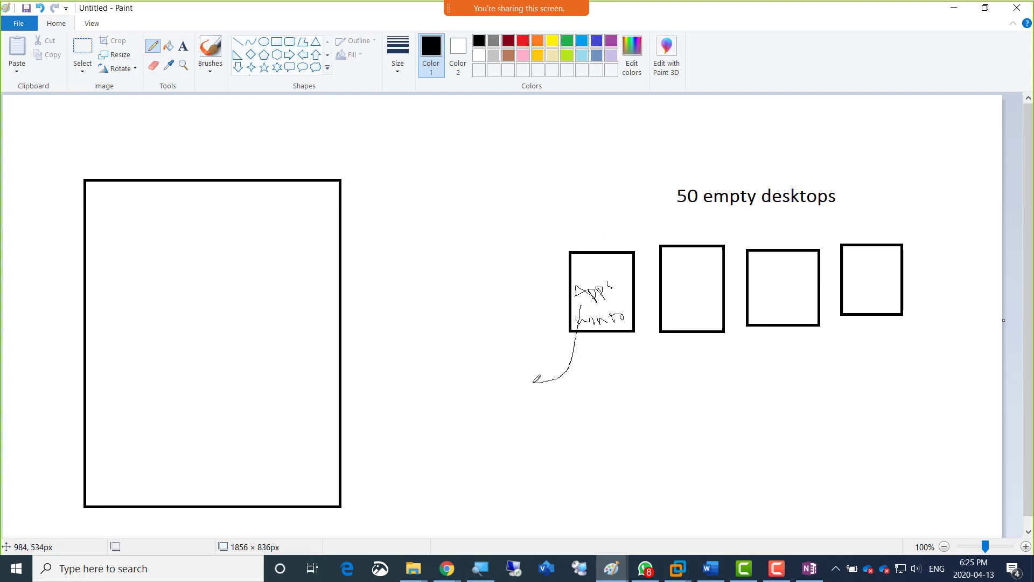
pyautogui.moveTo(566, 235)
pyautogui.mouseDown()
pyautogui.moveTo(586, 228)
pyautogui.moveTo(602, 242)
pyautogui.moveTo(614, 225)
pyautogui.mouseUp()
pyautogui.moveTo(538, 383)
pyautogui.mouseDown()
pyautogui.moveTo(410, 336)
pyautogui.moveTo(298, 259)
pyautogui.moveTo(247, 239)
pyautogui.moveTo(197, 237)
pyautogui.moveTo(203, 245)
pyautogui.mouseUp()
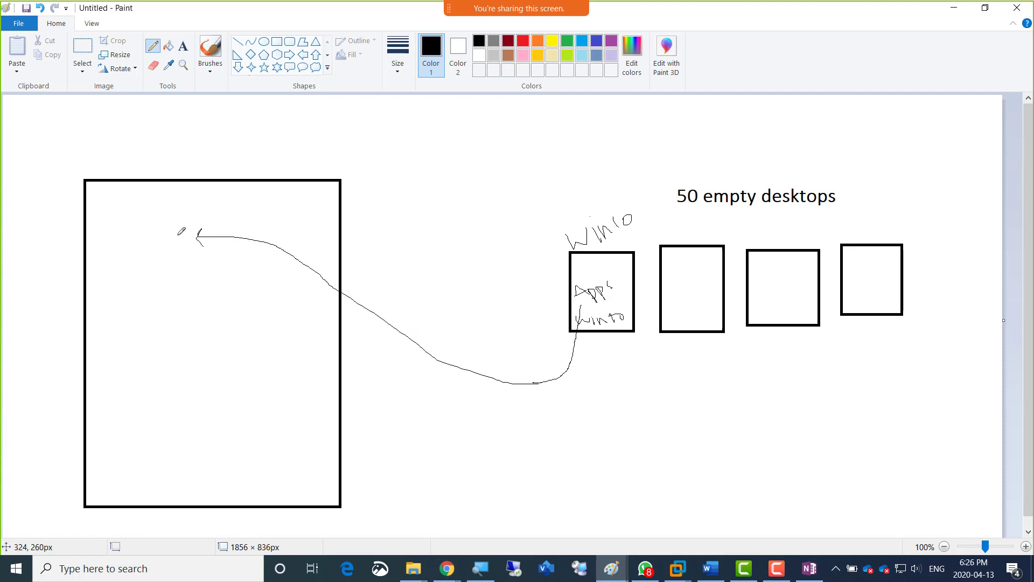
# Draw a curved line from the large rectangle to the second small rectangle, with branches to the third and fourth.
pyautogui.moveTo(179, 233)
pyautogui.mouseDown()
pyautogui.moveTo(243, 176)
pyautogui.moveTo(505, 131)
pyautogui.moveTo(637, 171)
pyautogui.moveTo(663, 213)
pyautogui.mouseUp()
pyautogui.moveTo(617, 166)
pyautogui.mouseDown()
pyautogui.moveTo(641, 161)
pyautogui.moveTo(784, 206)
pyautogui.moveTo(789, 222)
pyautogui.mouseUp()
pyautogui.moveTo(752, 170); pyautogui.dragTo(866, 226)
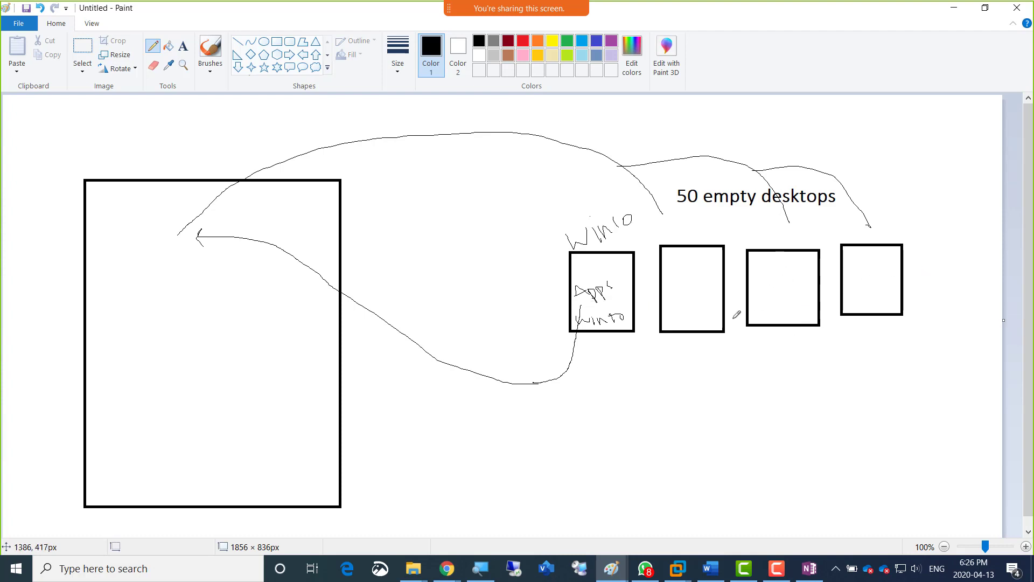
# Handwrite "Answer file" inside the large rectangle.
pyautogui.moveTo(127, 370)
pyautogui.mouseDown()
pyautogui.moveTo(174, 344)
pyautogui.moveTo(172, 354)
pyautogui.moveTo(201, 347)
pyautogui.moveTo(224, 327)
pyautogui.mouseUp()
pyautogui.moveTo(227, 383)
pyautogui.mouseDown()
pyautogui.moveTo(225, 405)
pyautogui.moveTo(228, 395)
pyautogui.moveTo(239, 400)
pyautogui.moveTo(239, 366)
pyautogui.moveTo(249, 386)
pyautogui.moveTo(259, 372)
pyautogui.moveTo(272, 387)
pyautogui.mouseUp()
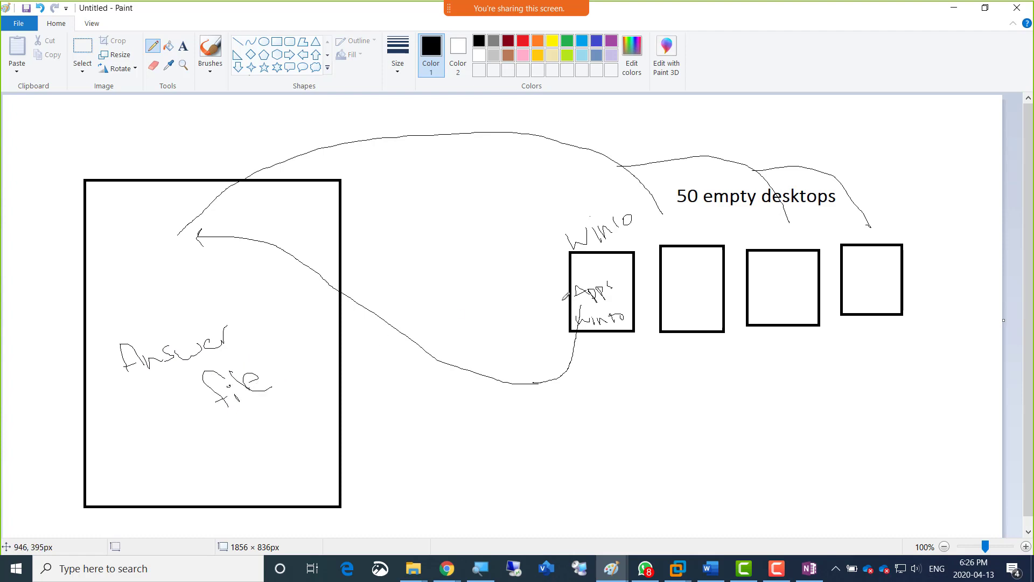
# Extend the long curve with an arrowhead into the second small rectangle and draw a column of short dashes inside it.
pyautogui.moveTo(663, 213); pyautogui.dragTo(696, 269)
pyautogui.moveTo(672, 289); pyautogui.dragTo(689, 293)
pyautogui.moveTo(673, 317); pyautogui.dragTo(682, 328)
# Draw a freehand oval around the handwritten "Answer file" in the large rectangle.
pyautogui.moveTo(160, 321)
pyautogui.mouseDown()
pyautogui.moveTo(194, 323)
pyautogui.moveTo(162, 438)
pyautogui.moveTo(274, 322)
pyautogui.moveTo(153, 317)
pyautogui.mouseUp()
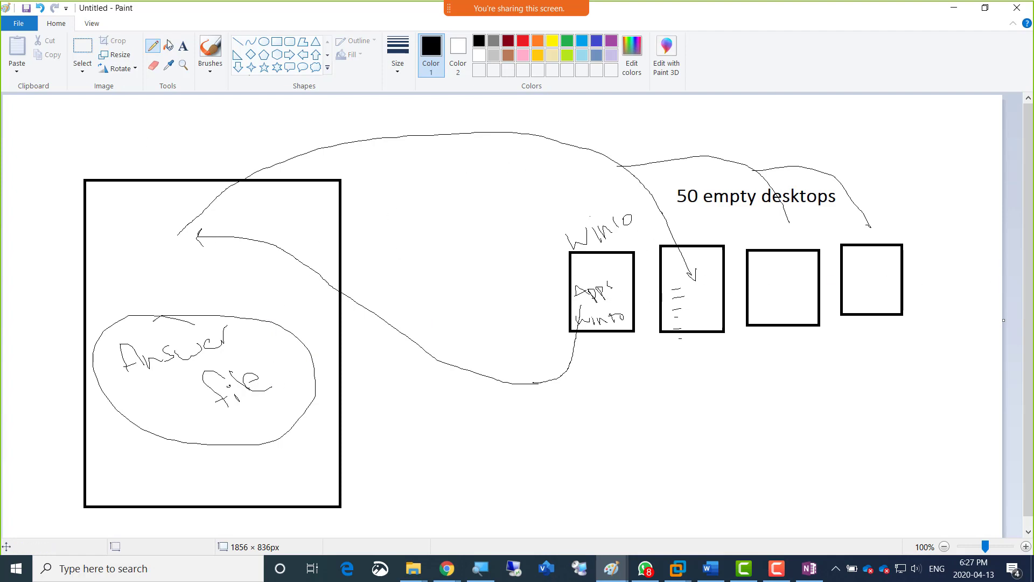
# Add the text label "WDS Windows Deployment Server" at the top inside the large rectangle.
pyautogui.click(183, 47)
pyautogui.click(119, 202)
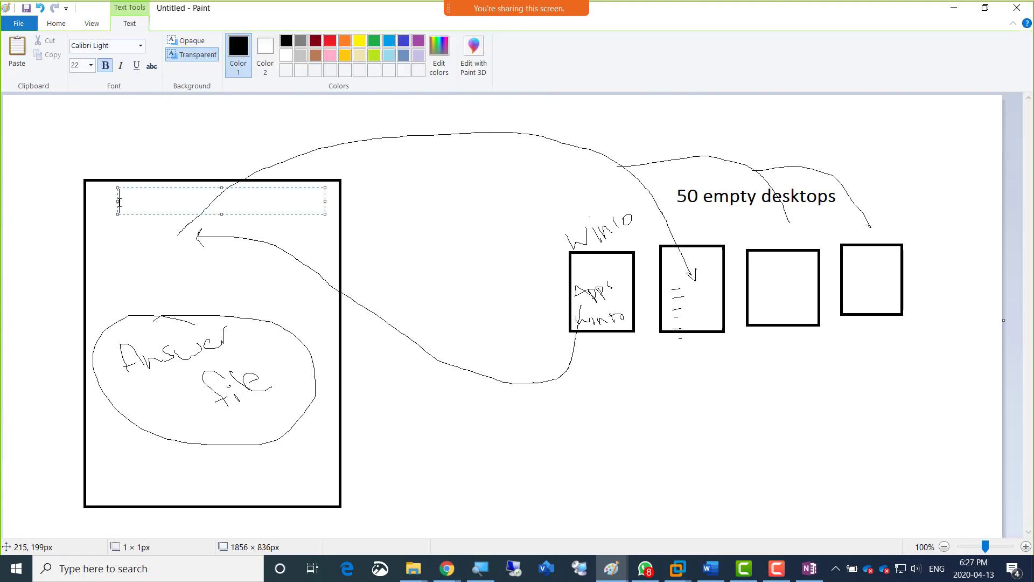
pyautogui.write('WDS Wind')
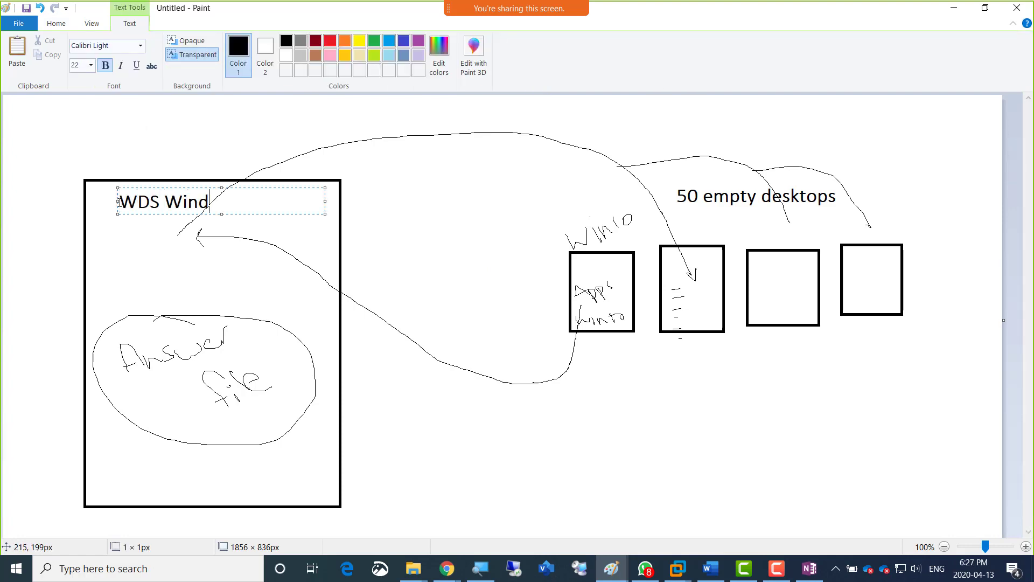
pyautogui.write('ows Deployment ')
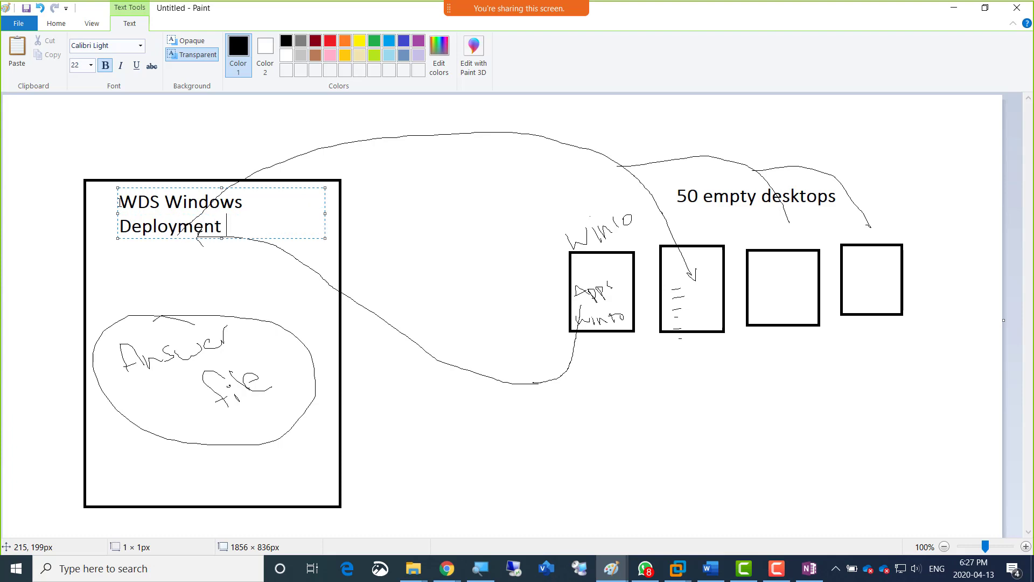
pyautogui.write('Server')
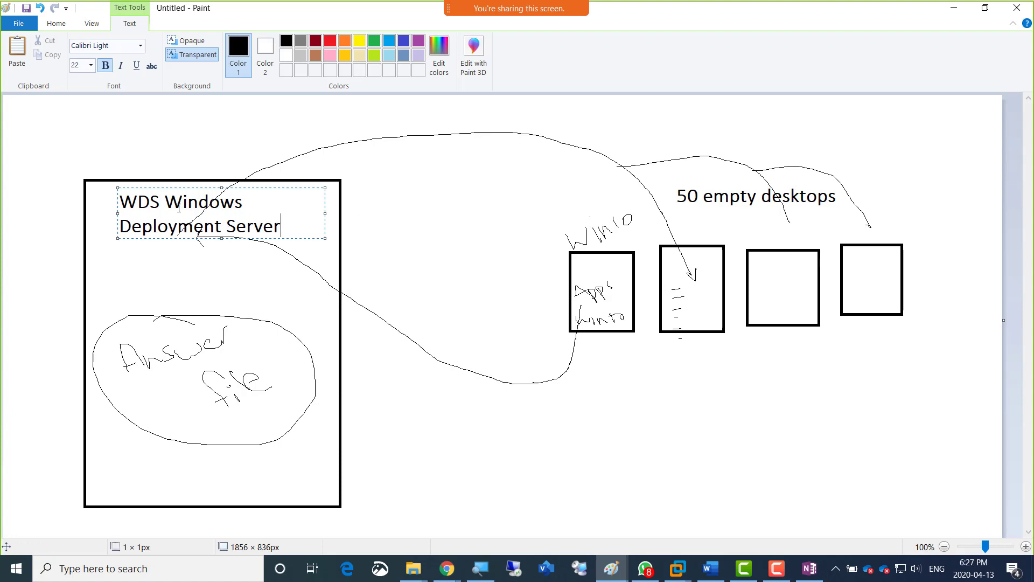
pyautogui.click(160, 155)
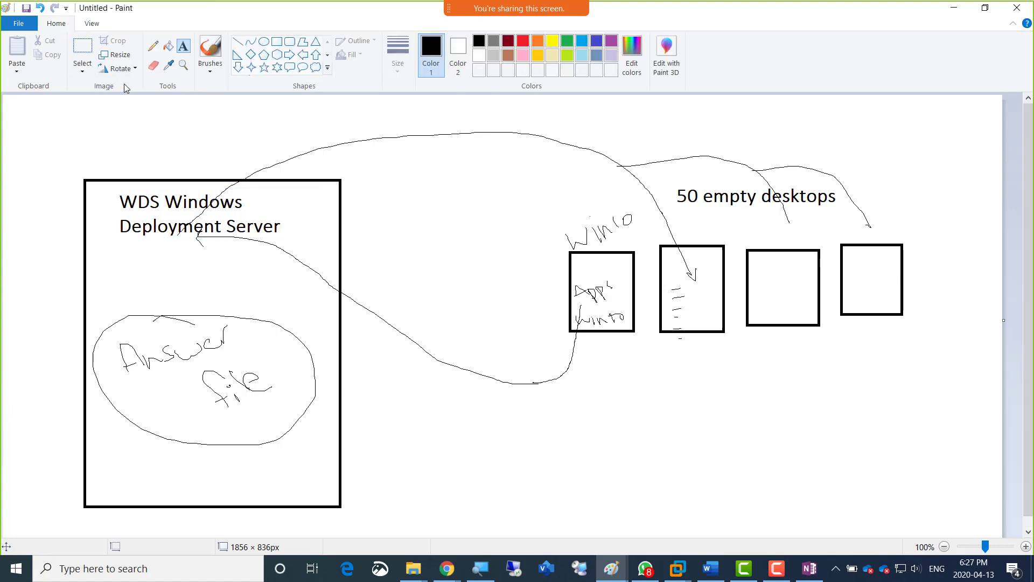
# Circle "Apps" and "Win10" in the first small rectangle, and draw a curved arrow from them to a handwritten "image" in the large rectangle.
pyautogui.click(153, 46)
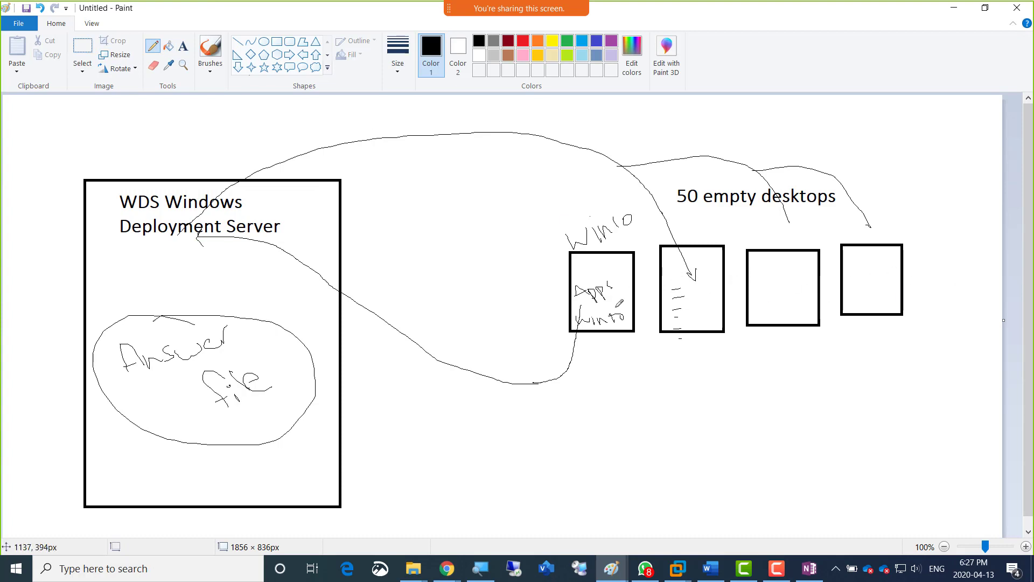
pyautogui.moveTo(622, 308)
pyautogui.mouseDown()
pyautogui.moveTo(629, 344)
pyautogui.moveTo(614, 281)
pyautogui.moveTo(557, 299)
pyautogui.moveTo(617, 295)
pyautogui.moveTo(613, 281)
pyautogui.mouseUp()
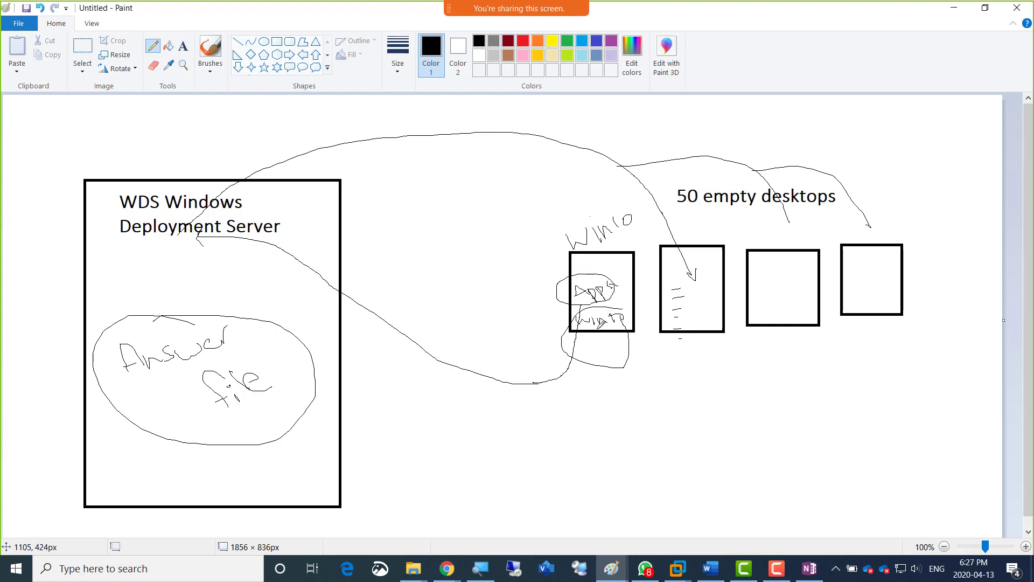
pyautogui.moveTo(608, 326)
pyautogui.mouseDown()
pyautogui.moveTo(607, 342)
pyautogui.moveTo(574, 370)
pyautogui.mouseUp()
pyautogui.moveTo(491, 380)
pyautogui.mouseDown()
pyautogui.moveTo(368, 292)
pyautogui.moveTo(256, 235)
pyautogui.moveTo(234, 245)
pyautogui.moveTo(244, 249)
pyautogui.moveTo(221, 275)
pyautogui.moveTo(270, 256)
pyautogui.moveTo(290, 283)
pyautogui.moveTo(296, 249)
pyautogui.mouseUp()
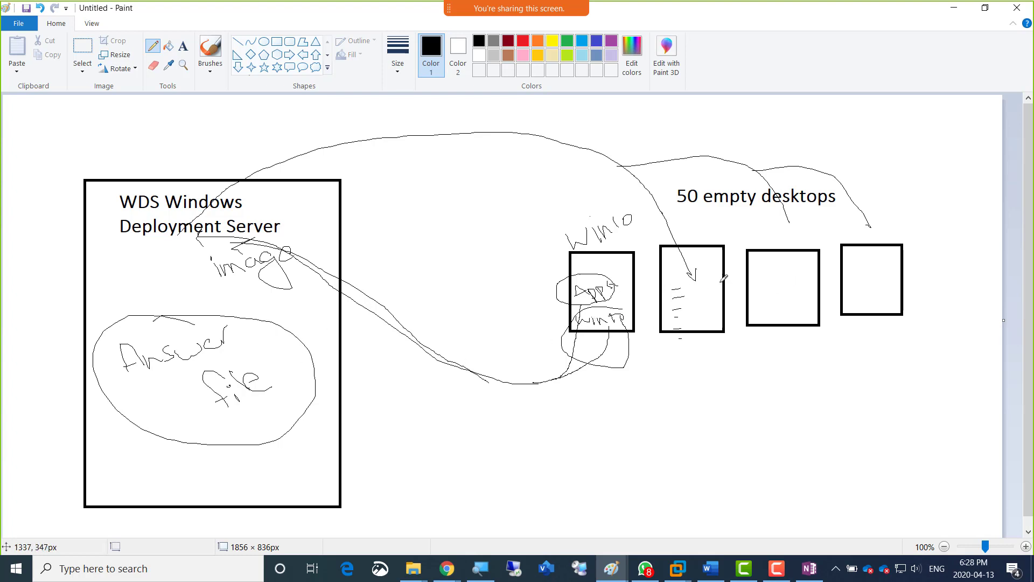
# Handwrite "OS" inside the second, third and fourth small rectangles.
pyautogui.moveTo(695, 280)
pyautogui.mouseDown()
pyautogui.moveTo(720, 278)
pyautogui.moveTo(726, 288)
pyautogui.mouseUp()
pyautogui.moveTo(769, 280); pyautogui.dragTo(780, 287)
pyautogui.moveTo(868, 275); pyautogui.dragTo(873, 285)
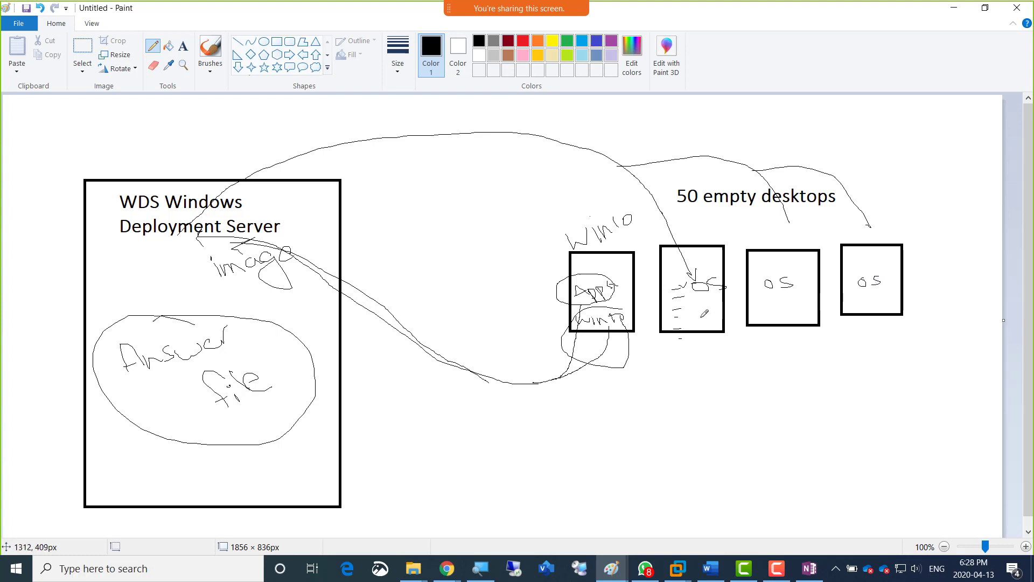
# Draw check marks beside the dashes in the second small rectangle and add short dashes below "OS" in the third and fourth.
pyautogui.moveTo(683, 295)
pyautogui.mouseDown()
pyautogui.moveTo(700, 286)
pyautogui.moveTo(700, 302)
pyautogui.moveTo(687, 307)
pyautogui.moveTo(703, 298)
pyautogui.mouseUp()
pyautogui.moveTo(684, 324); pyautogui.dragTo(701, 315)
pyautogui.moveTo(760, 294)
pyautogui.mouseDown()
pyautogui.moveTo(771, 293)
pyautogui.moveTo(774, 341)
pyautogui.mouseUp()
pyautogui.moveTo(848, 299)
pyautogui.mouseDown()
pyautogui.moveTo(860, 296)
pyautogui.moveTo(859, 307)
pyautogui.mouseUp()
# Draw a curved arrow from the second small rectangle to the "Answer file" oval and add short dashes inside the oval.
pyautogui.moveTo(691, 318)
pyautogui.mouseDown()
pyautogui.moveTo(700, 373)
pyautogui.moveTo(508, 418)
pyautogui.moveTo(297, 377)
pyautogui.mouseUp()
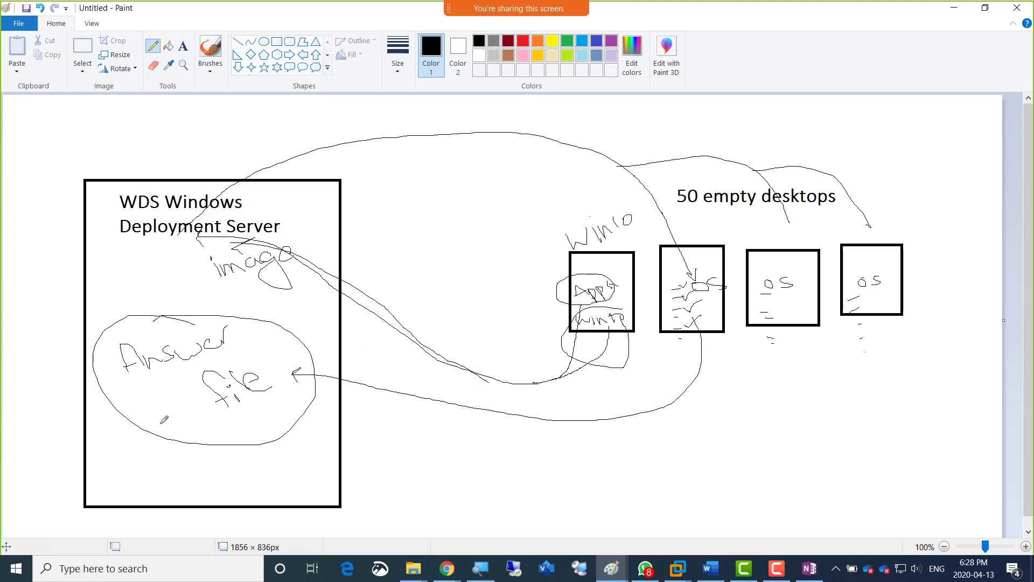
pyautogui.moveTo(134, 397); pyautogui.dragTo(143, 397)
pyautogui.moveTo(135, 414); pyautogui.dragTo(140, 414)
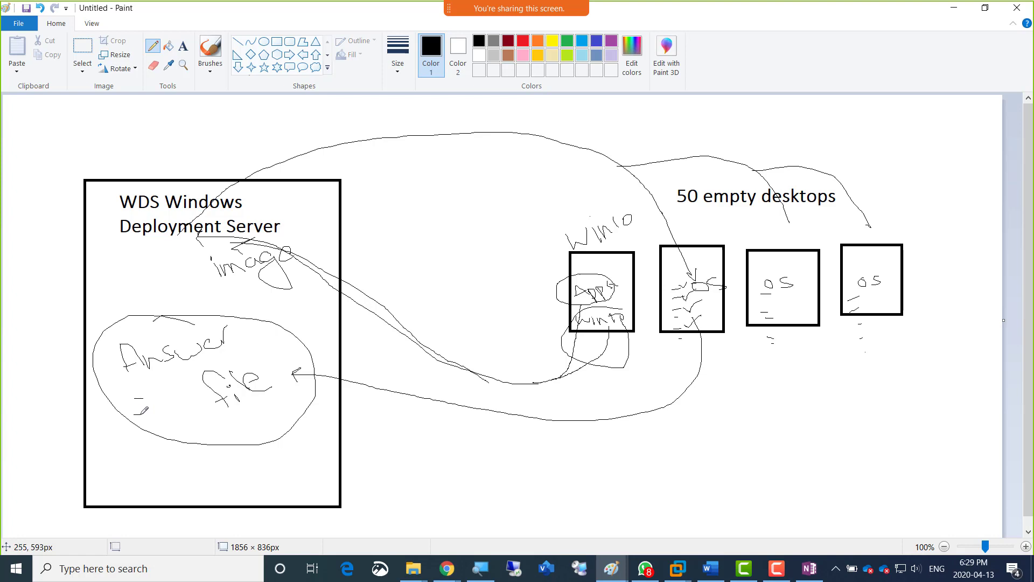
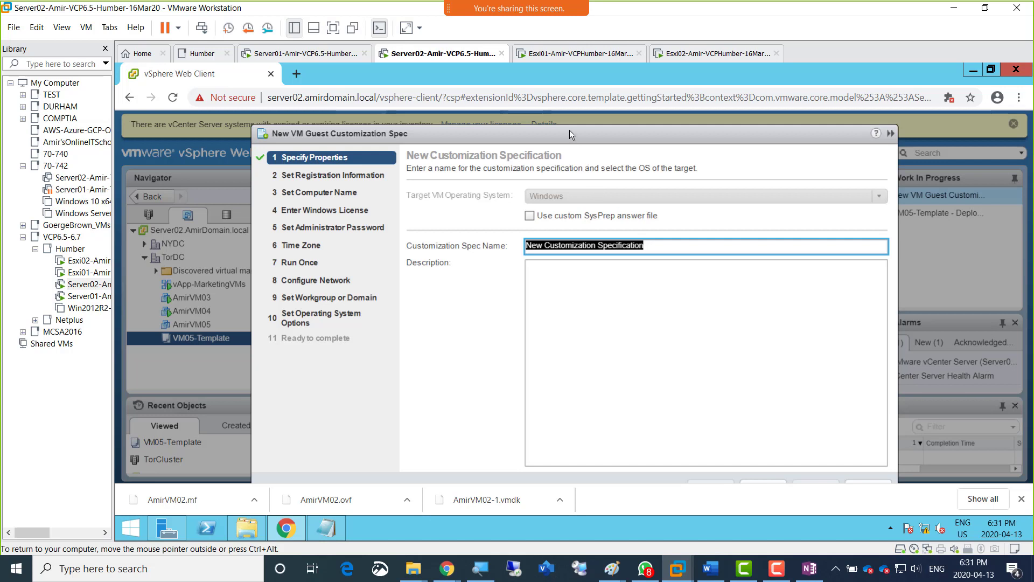
# Name the new guest customization specification Clone-Specification-Amir and show the virtual machine in full screen.
pyautogui.moveTo(567, 134); pyautogui.dragTo(553, 121)
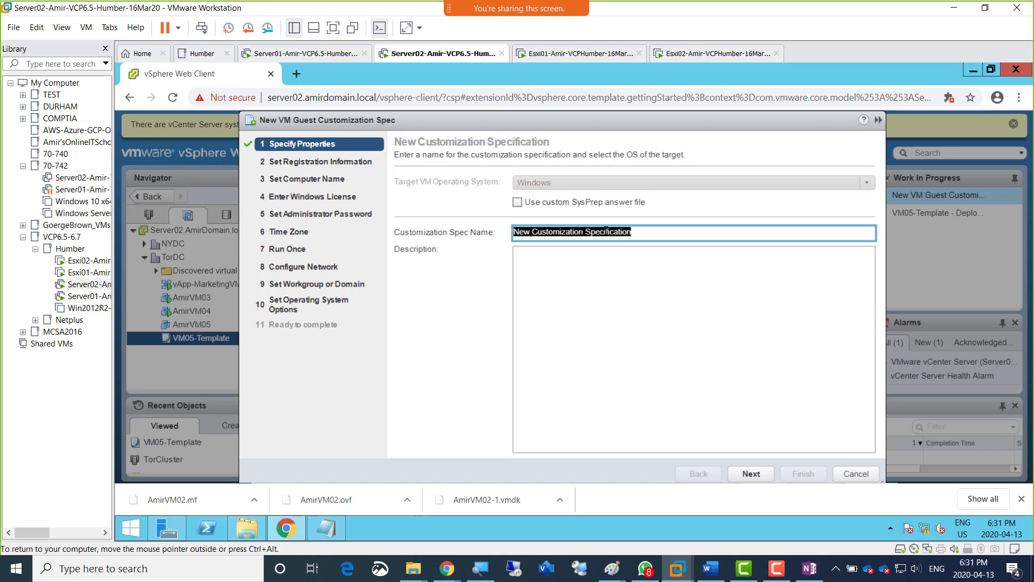
pyautogui.write('Clone-Specification-Amir')
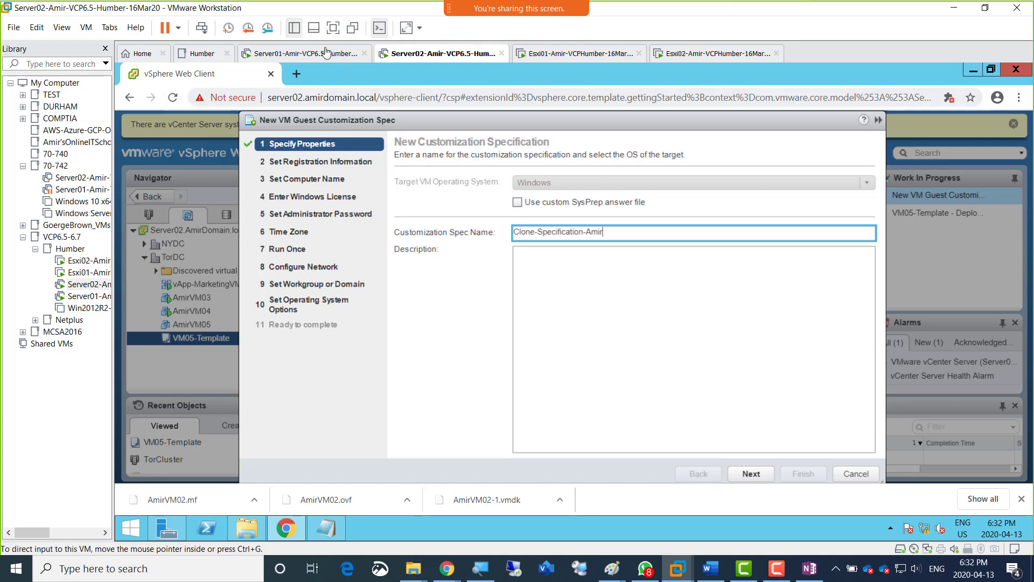
pyautogui.click(332, 27)
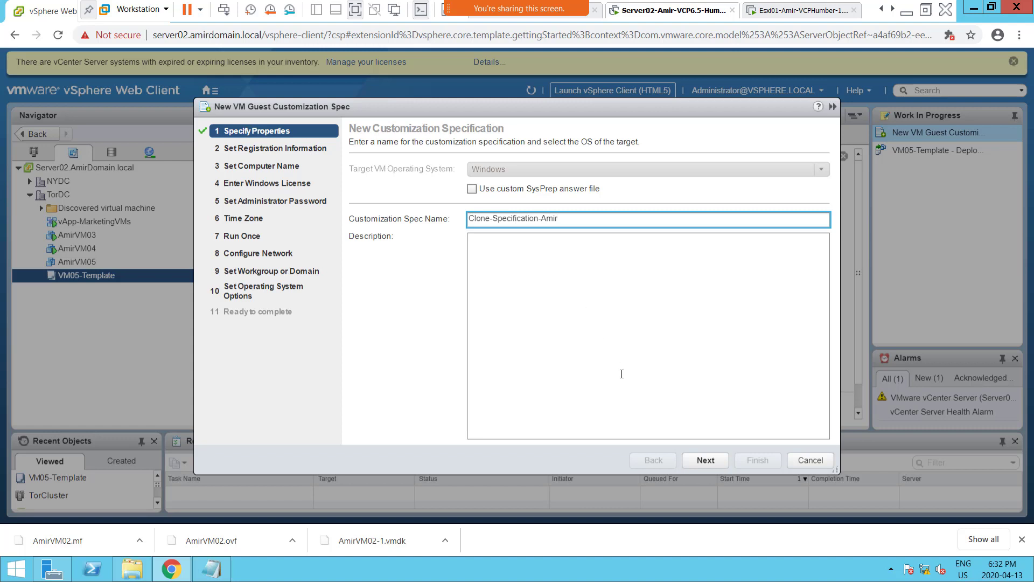
pyautogui.click(706, 459)
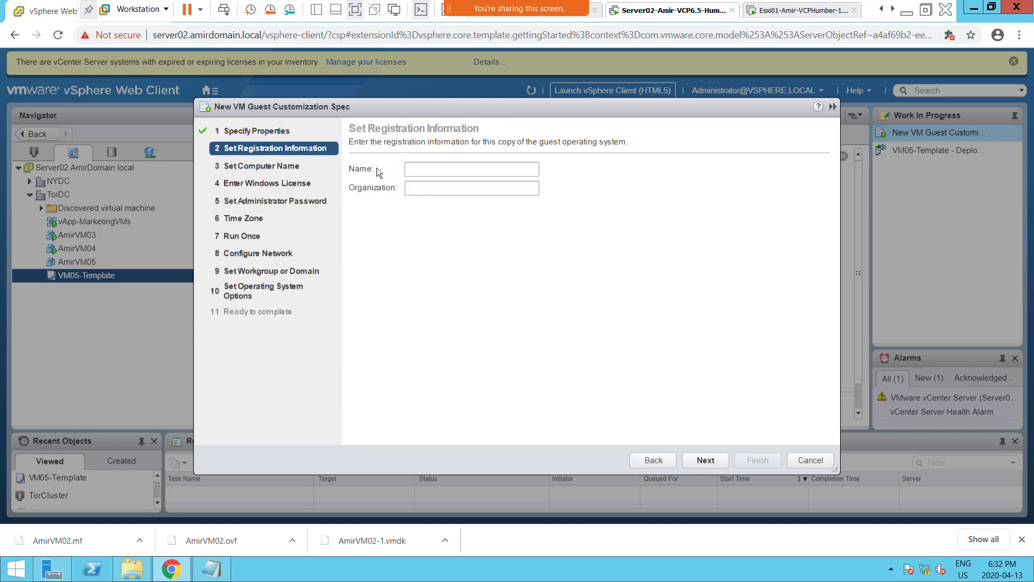
# Set the registration name to SalesDept and the organization to CompanyName in the customization specification.
pyautogui.click(425, 168)
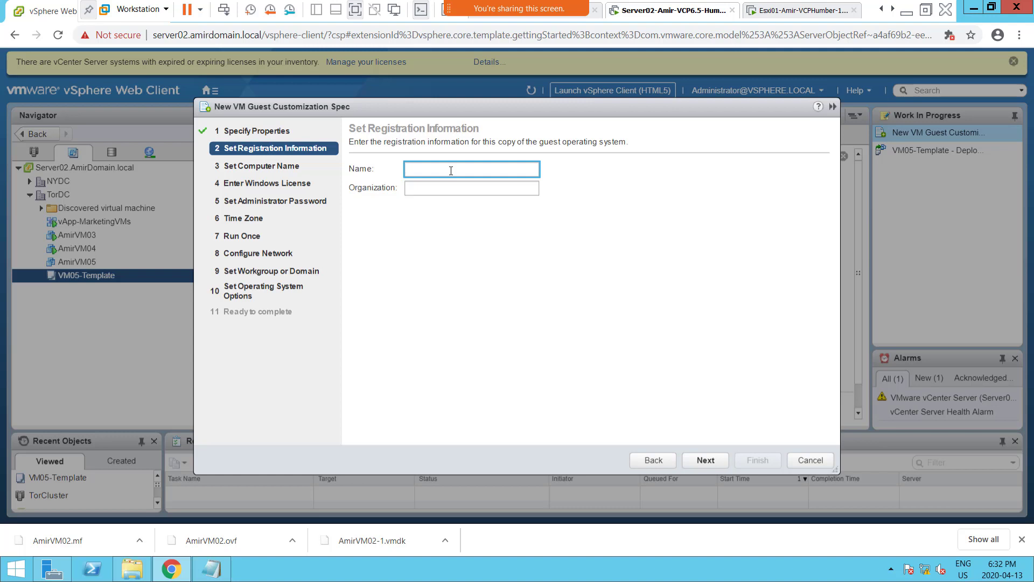
pyautogui.write('SalesDept')
pyautogui.press('Tab')
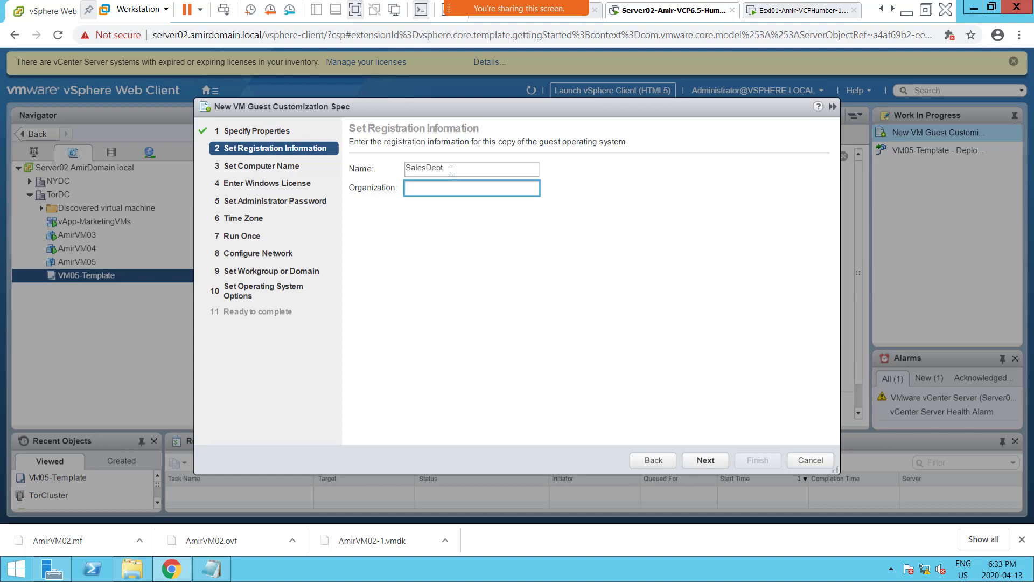
pyautogui.write('CompanyName')
pyautogui.click(653, 459)
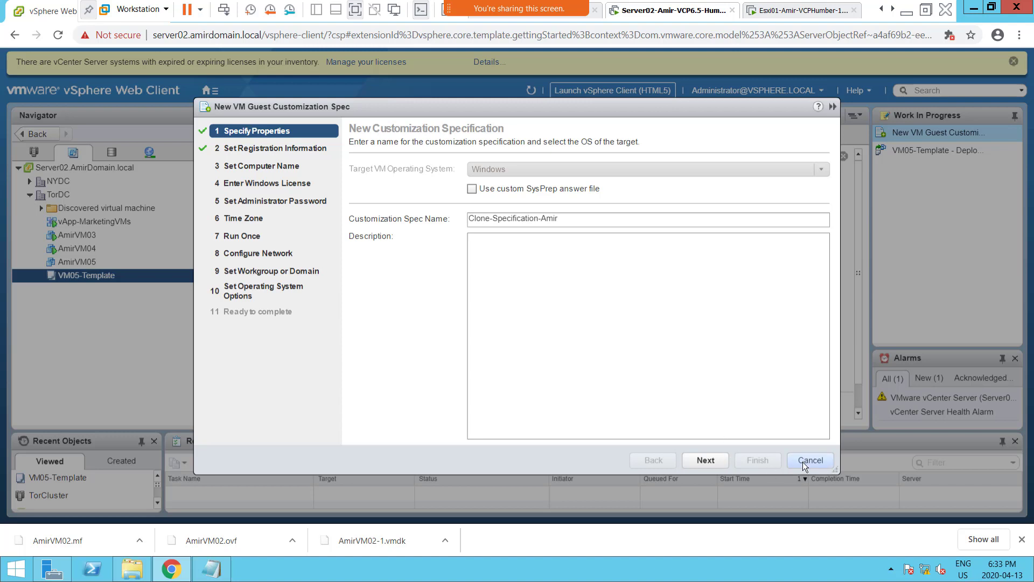
pyautogui.click(701, 460)
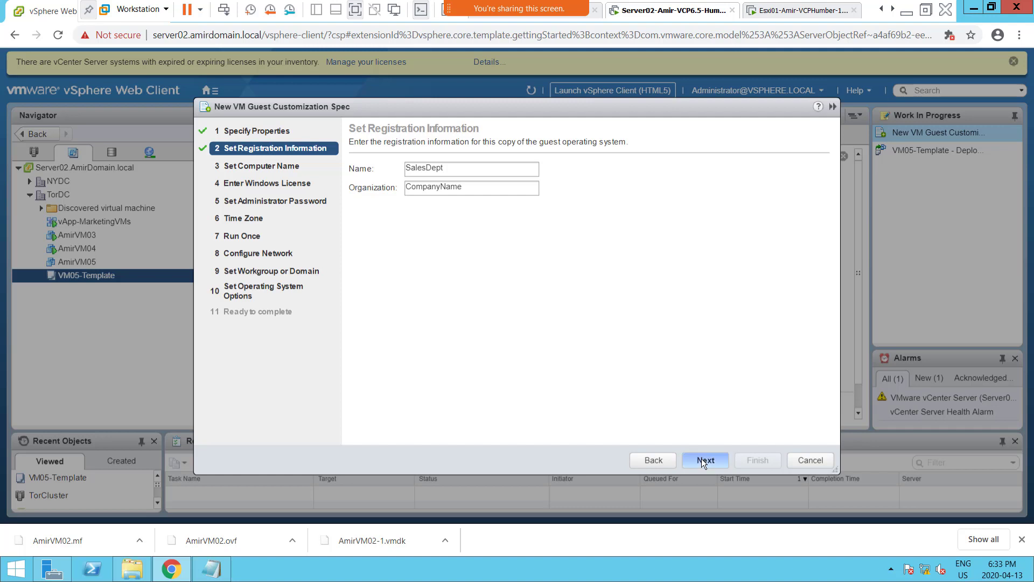
pyautogui.click(701, 459)
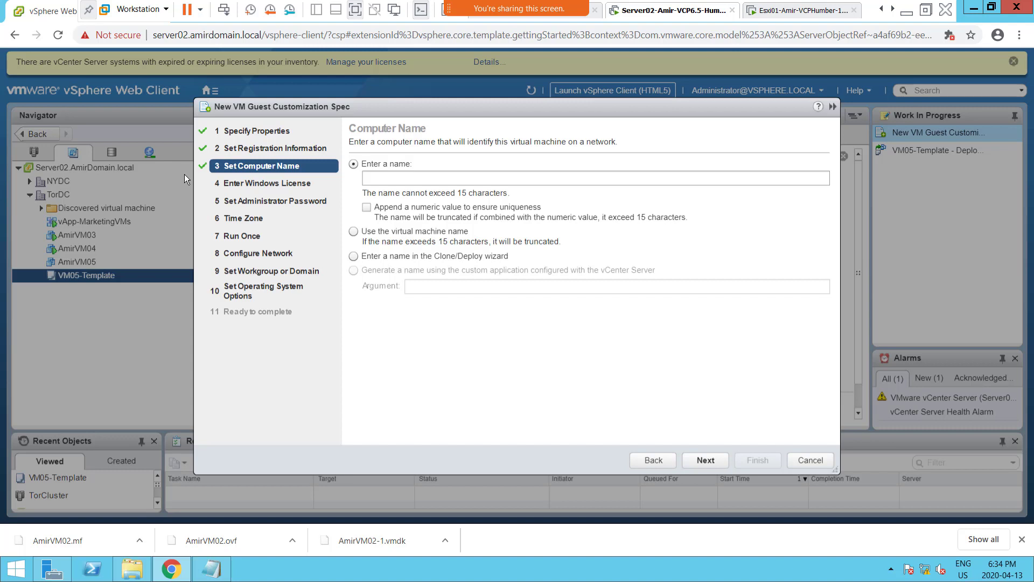
# Set the computer name to VM001 with a numeric value appended to ensure uniqueness.
pyautogui.click(395, 175)
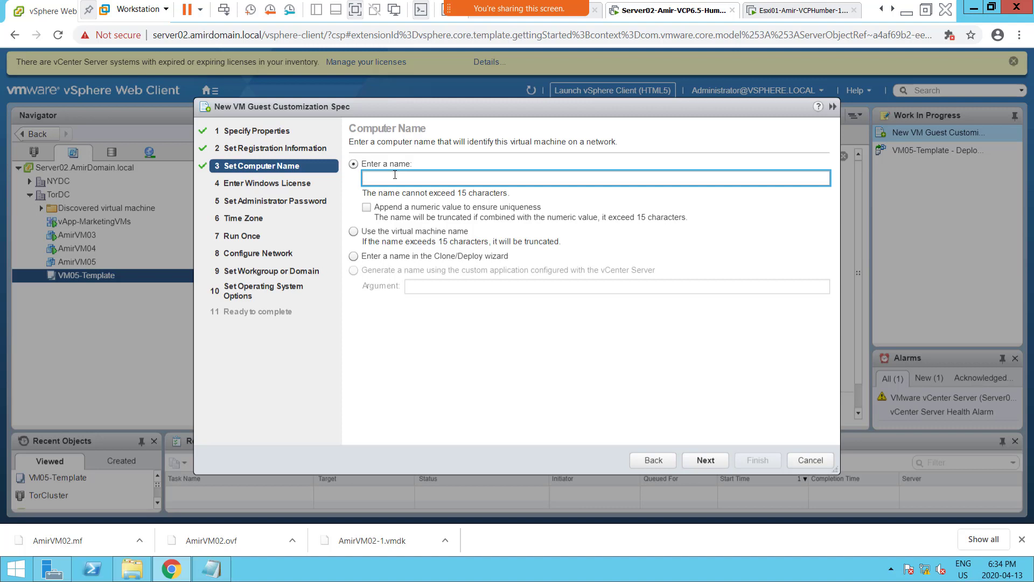
pyautogui.write('VM001')
pyautogui.click(386, 210)
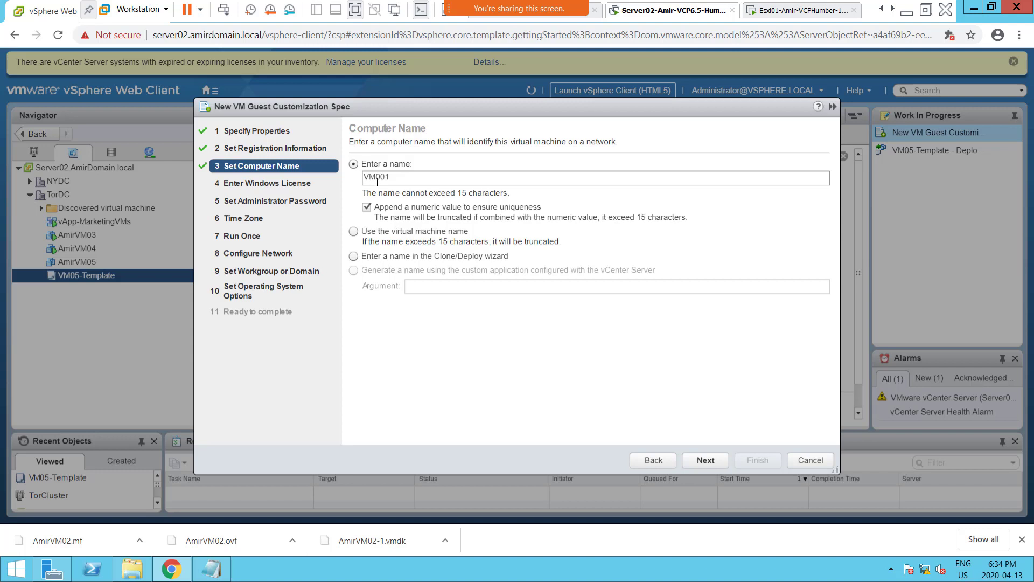
pyautogui.moveTo(389, 177); pyautogui.dragTo(379, 179)
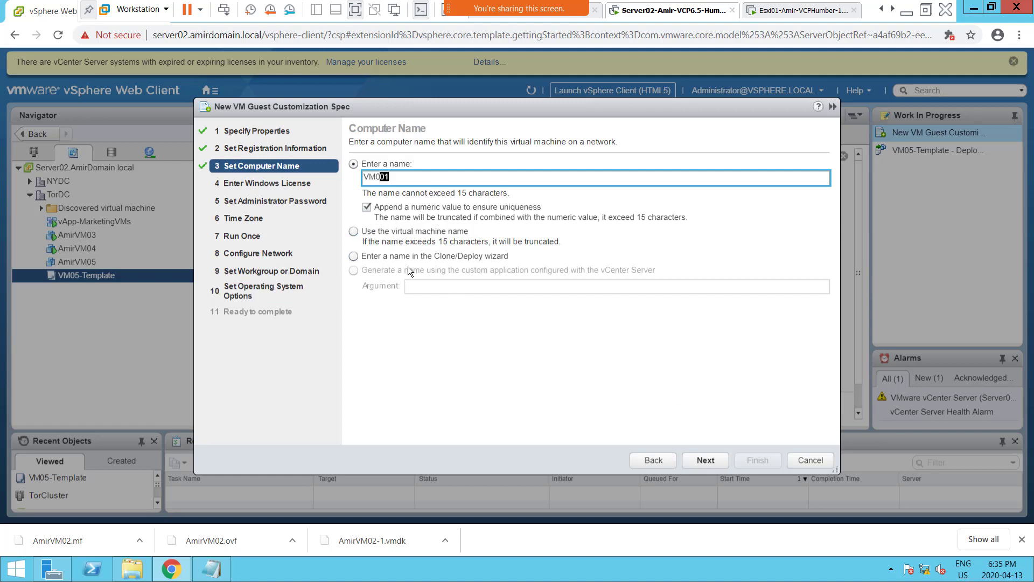
pyautogui.click(397, 177)
pyautogui.click(710, 461)
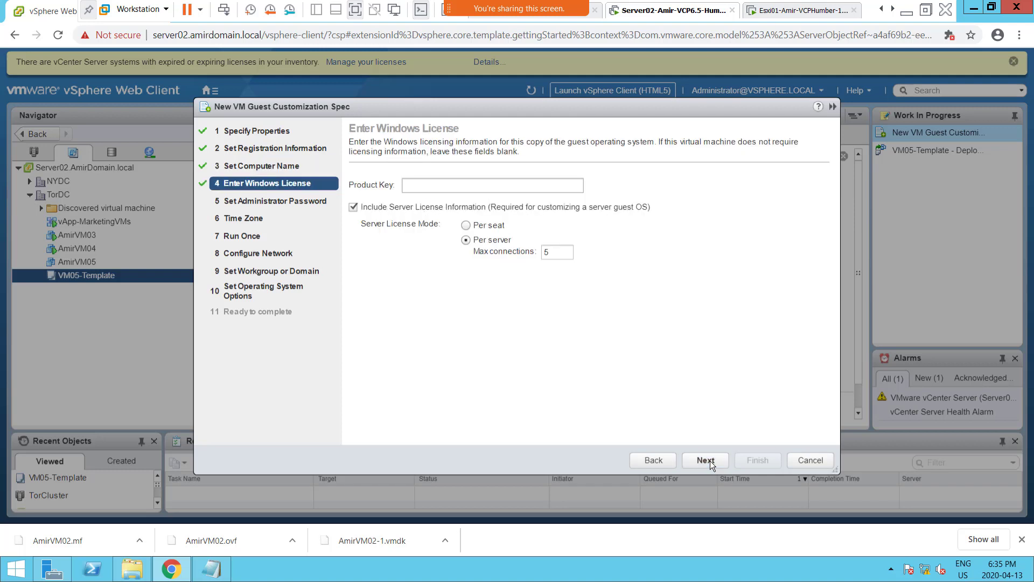
# Leave the product key blank, exclude the server license information, and cancel the customization specification.
pyautogui.click(432, 184)
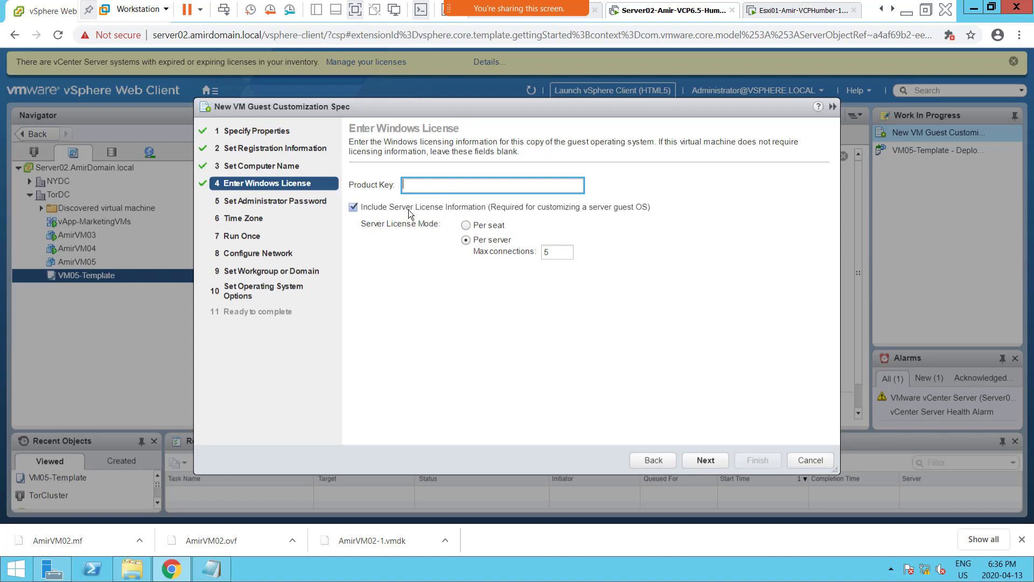
pyautogui.click(385, 210)
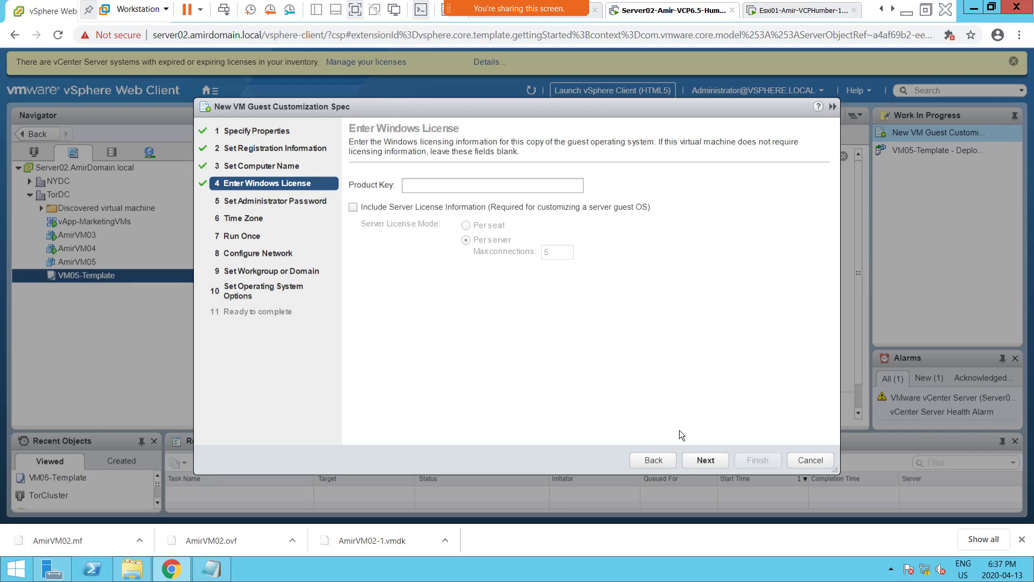
pyautogui.click(802, 459)
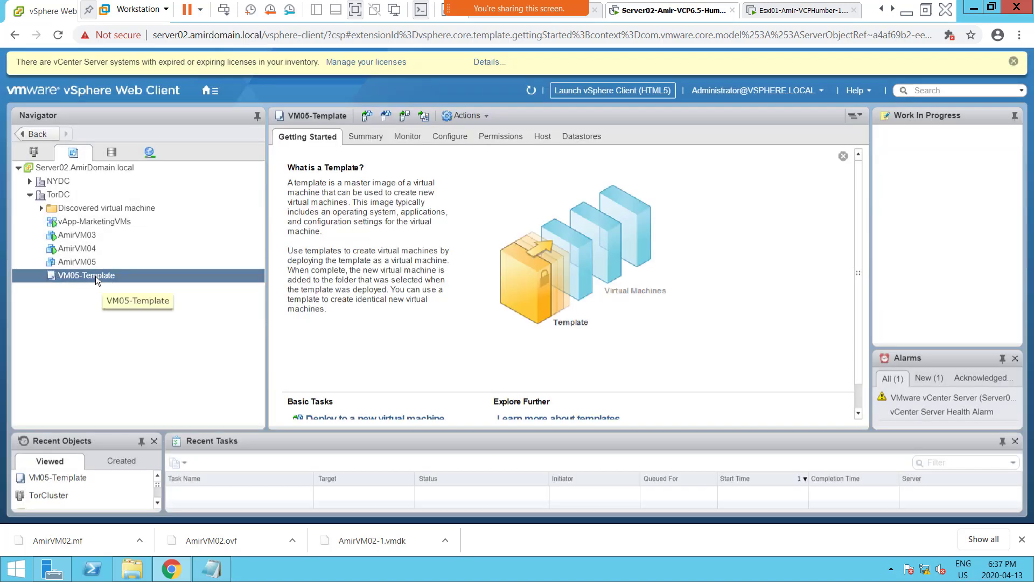
# Start deploying a new virtual machine from VM05-Template, named AmirVM06 and located in the TorDC datacenter.
pyautogui.rightClick(99, 276)
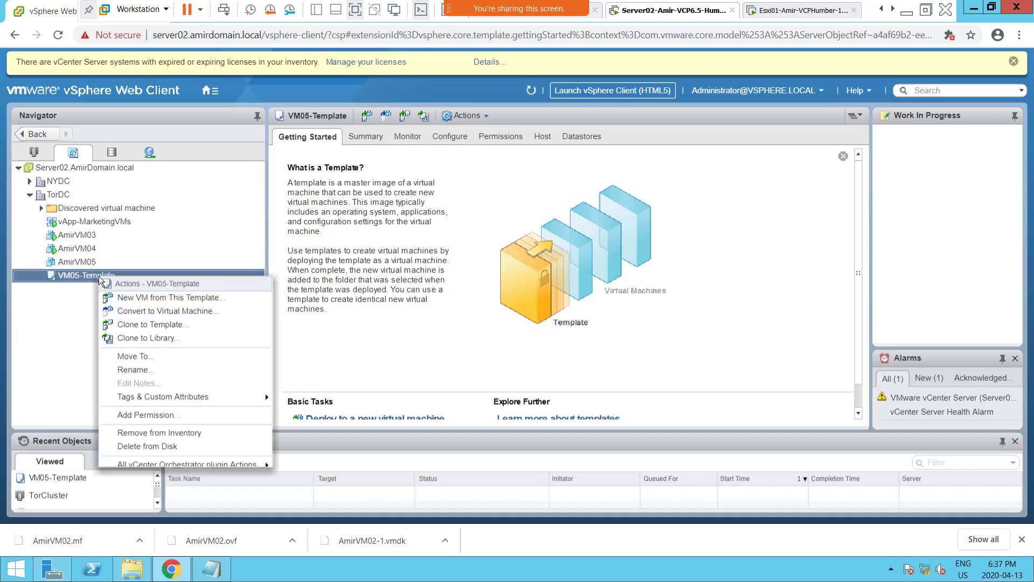
pyautogui.click(215, 298)
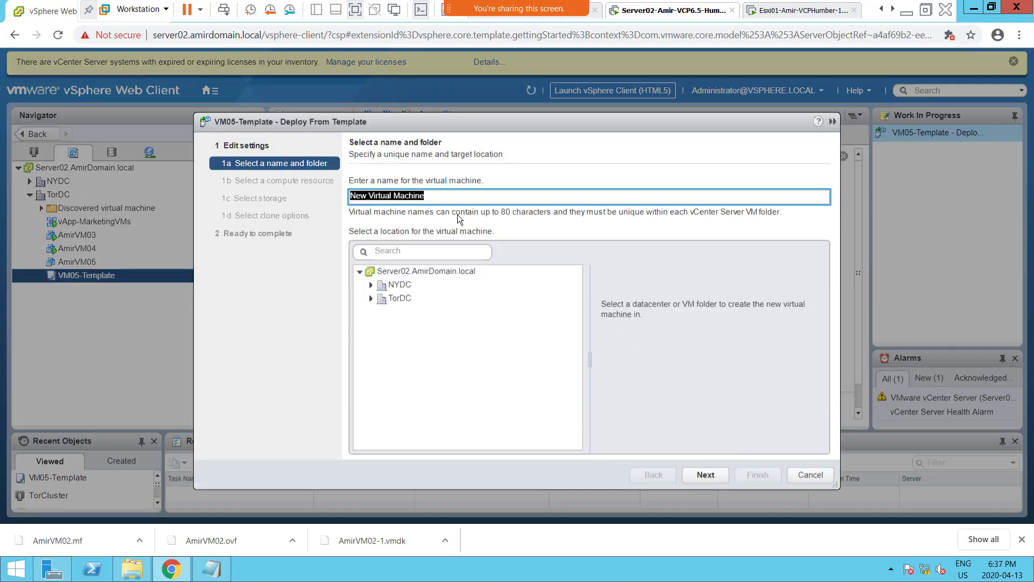
pyautogui.write('Am')
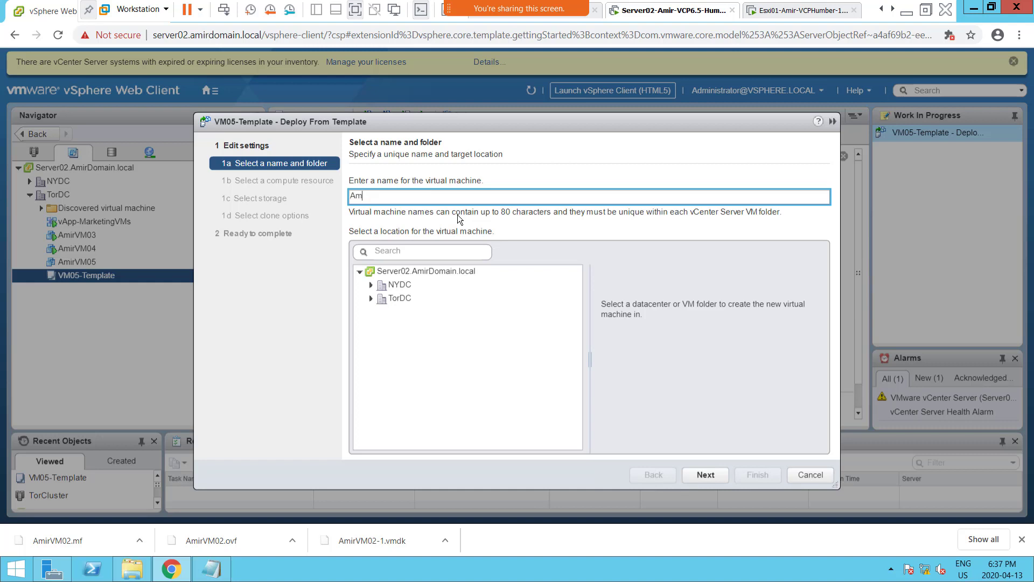
pyautogui.write('irVM0')
pyautogui.press('BackSpace')
pyautogui.write('6')
pyautogui.click(390, 298)
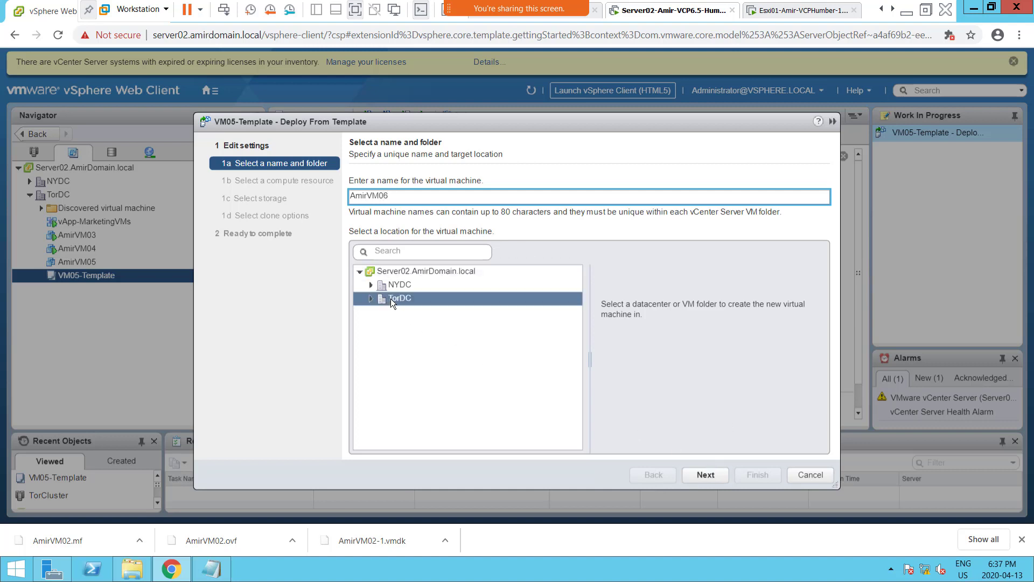
pyautogui.click(713, 476)
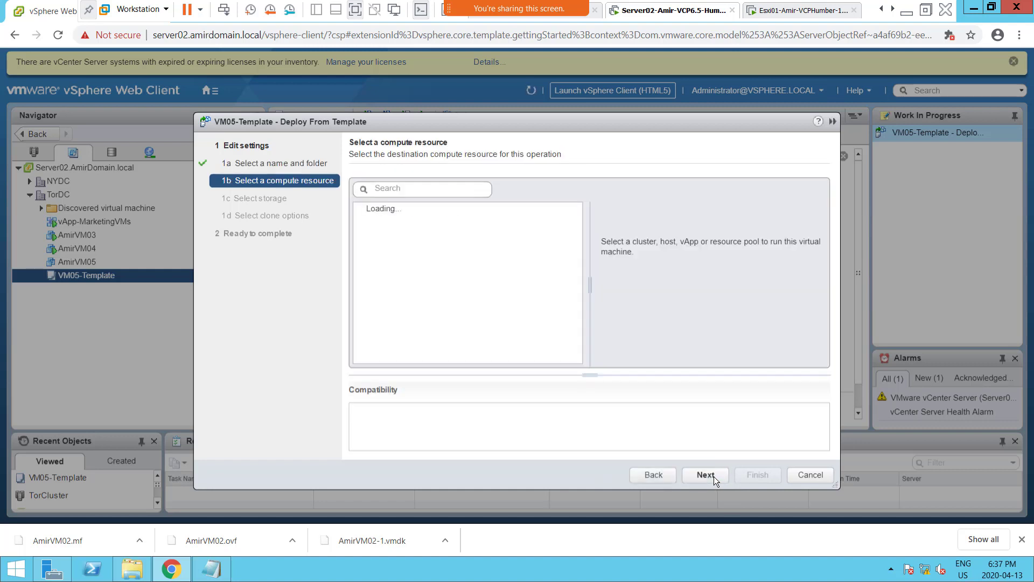
# Choose TorCluster as the compute resource and Srv1DS1LUN1 as the destination datastore.
pyautogui.click(412, 220)
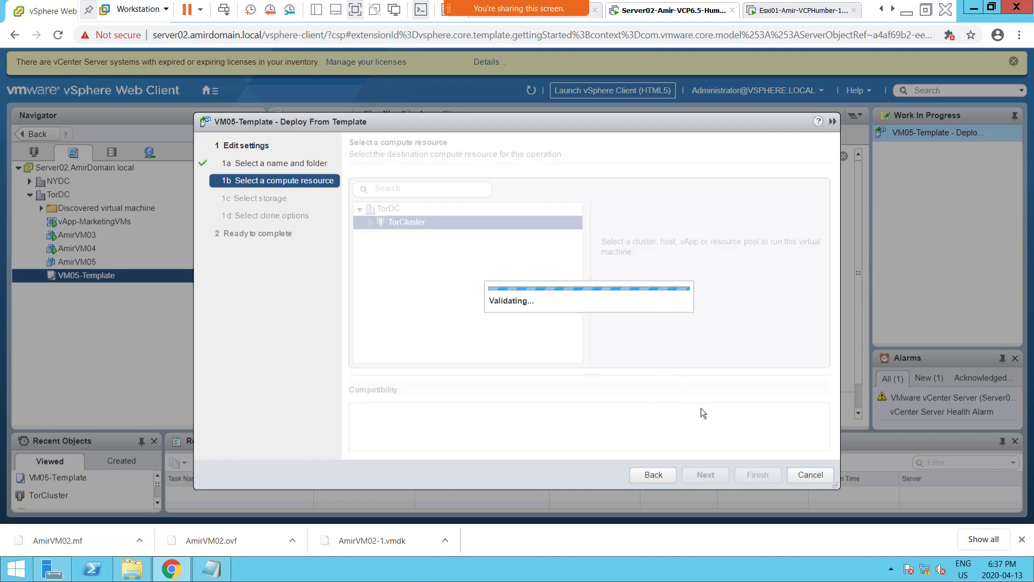
pyautogui.click(713, 474)
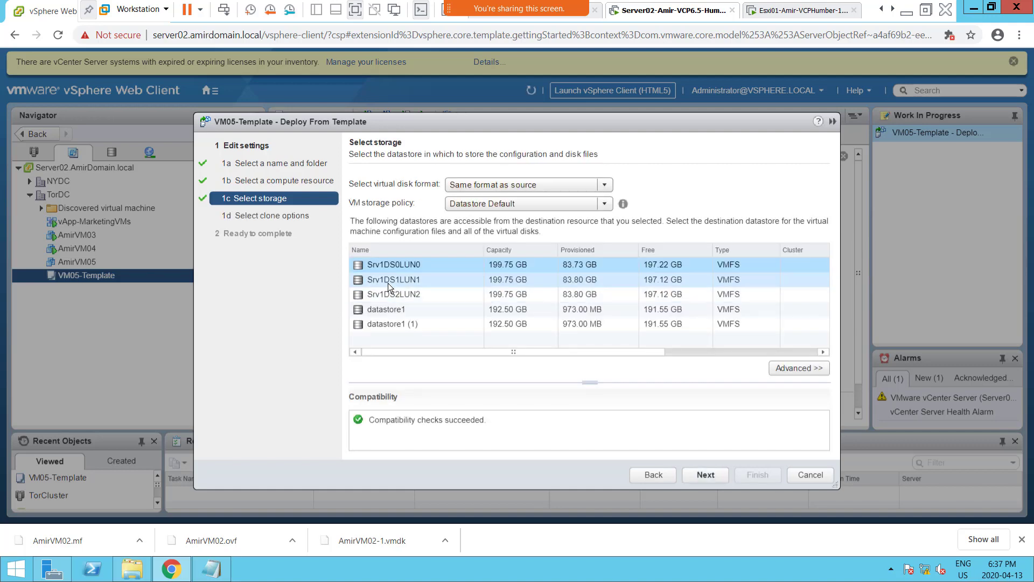
pyautogui.click(390, 281)
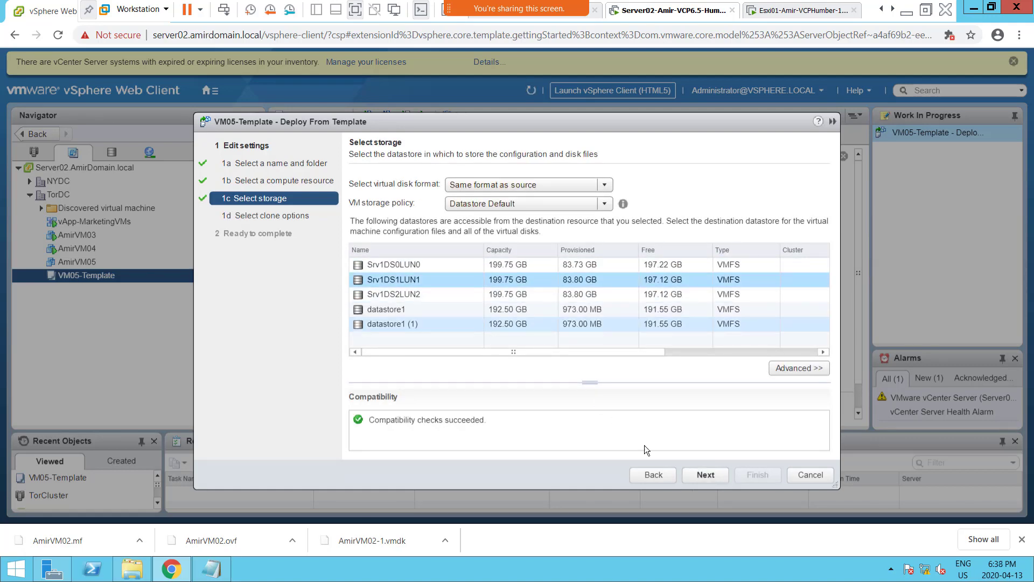
pyautogui.click(705, 474)
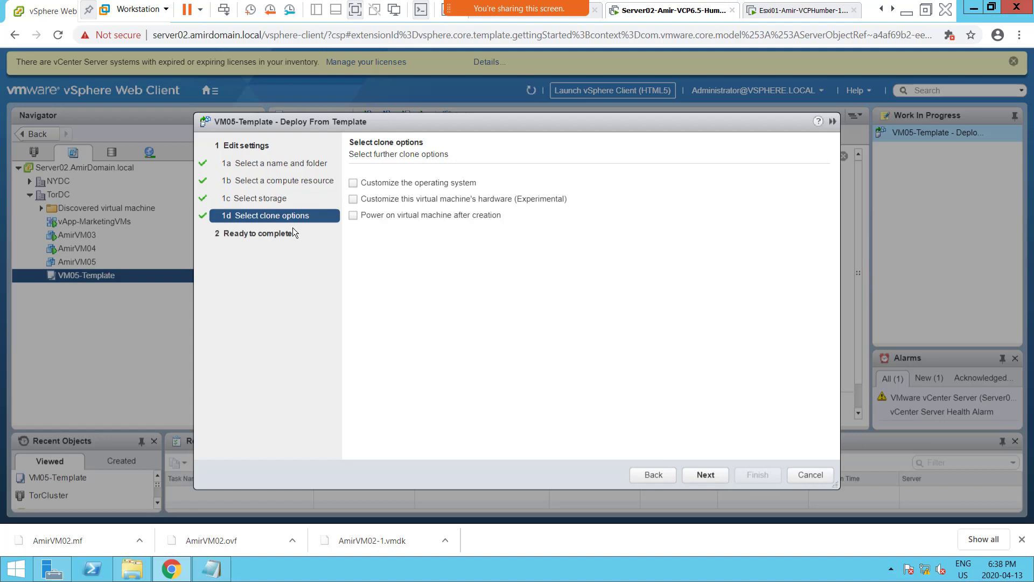
# Enable operating system customization for the clone and create a guest customization specification named New-Customization-Amir.
pyautogui.click(352, 183)
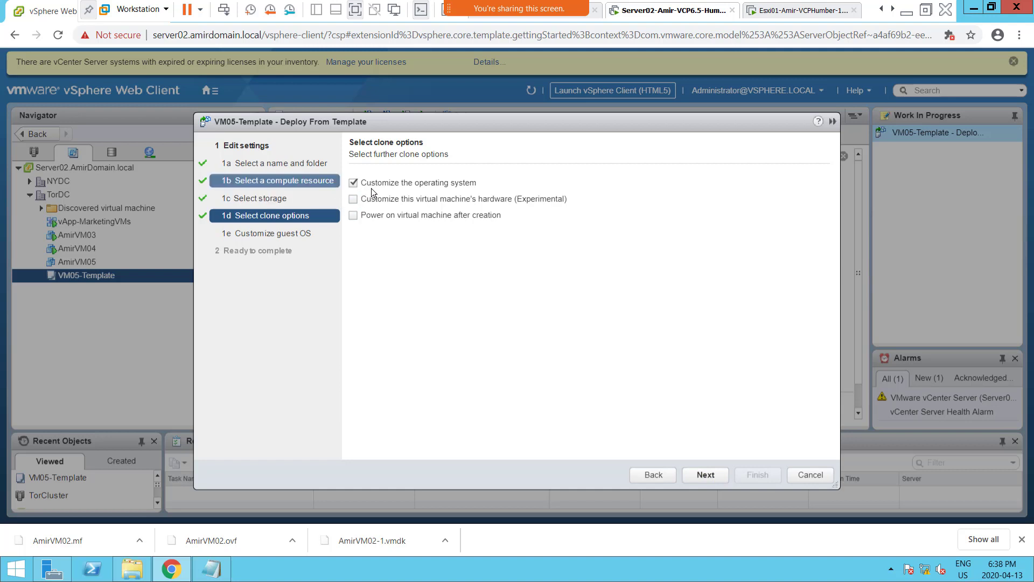
pyautogui.click(706, 476)
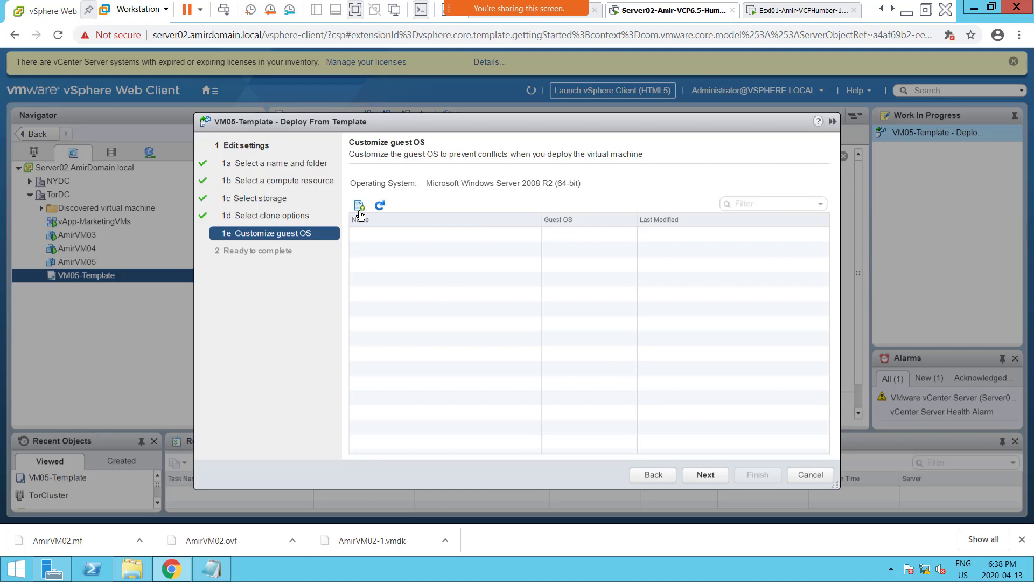
pyautogui.click(359, 206)
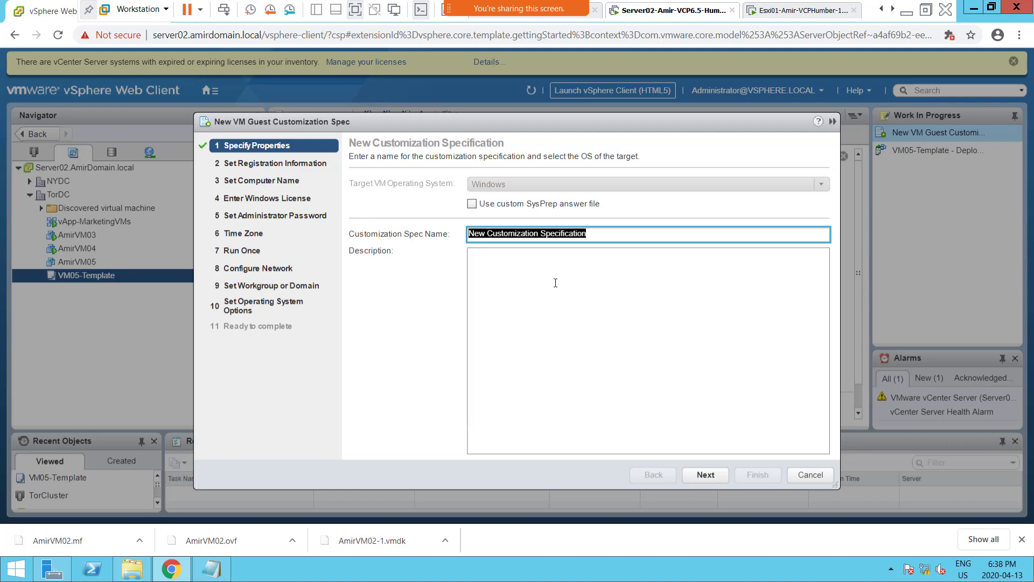
pyautogui.write('New')
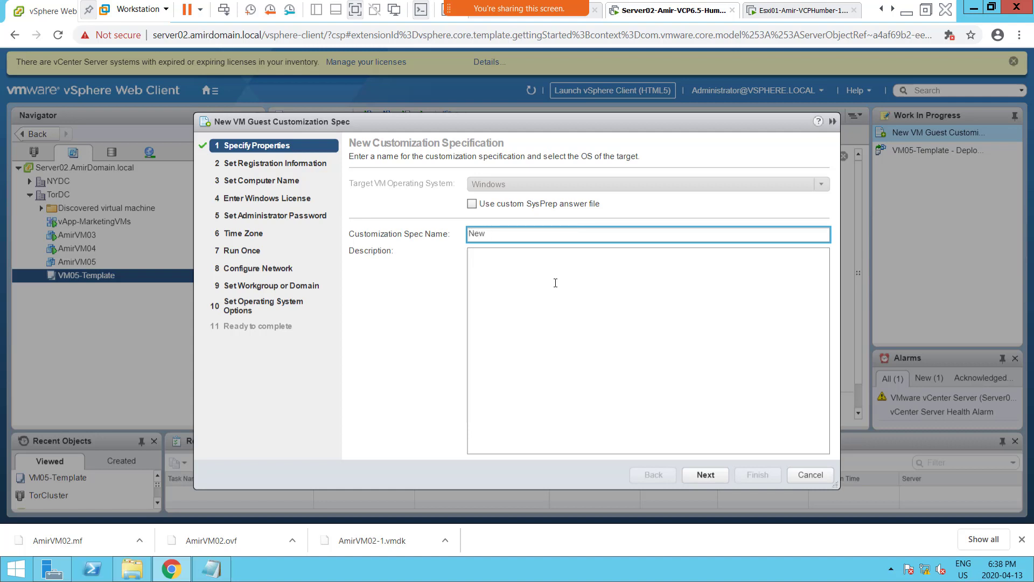
pyautogui.write('-Customization-Amir')
pyautogui.click(709, 473)
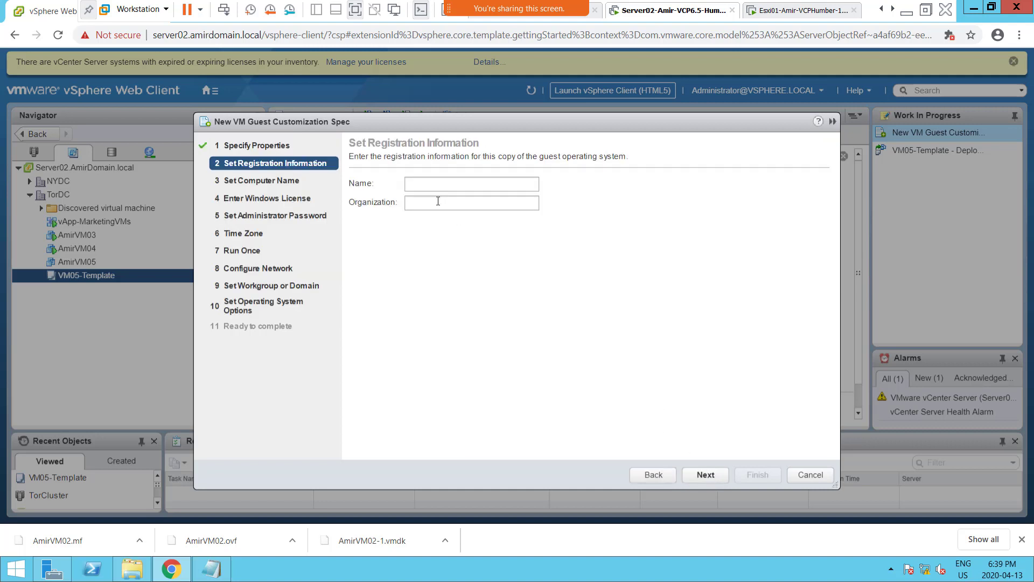
# Set the guest registration name to SalesDept and the organization to COmpanyName.
pyautogui.click(428, 185)
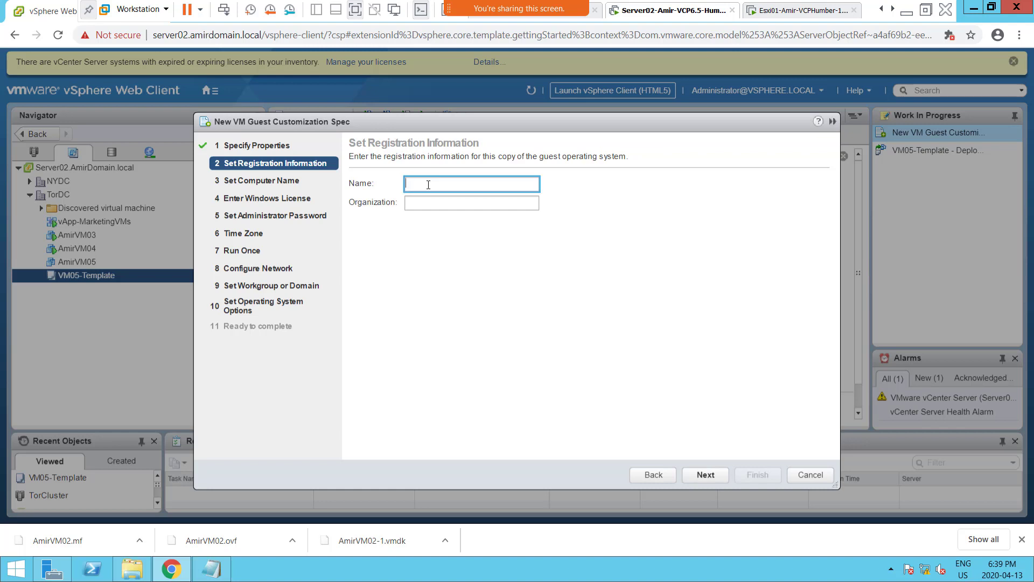
pyautogui.write('Saled')
pyautogui.write('Dept')
pyautogui.press('Tab')
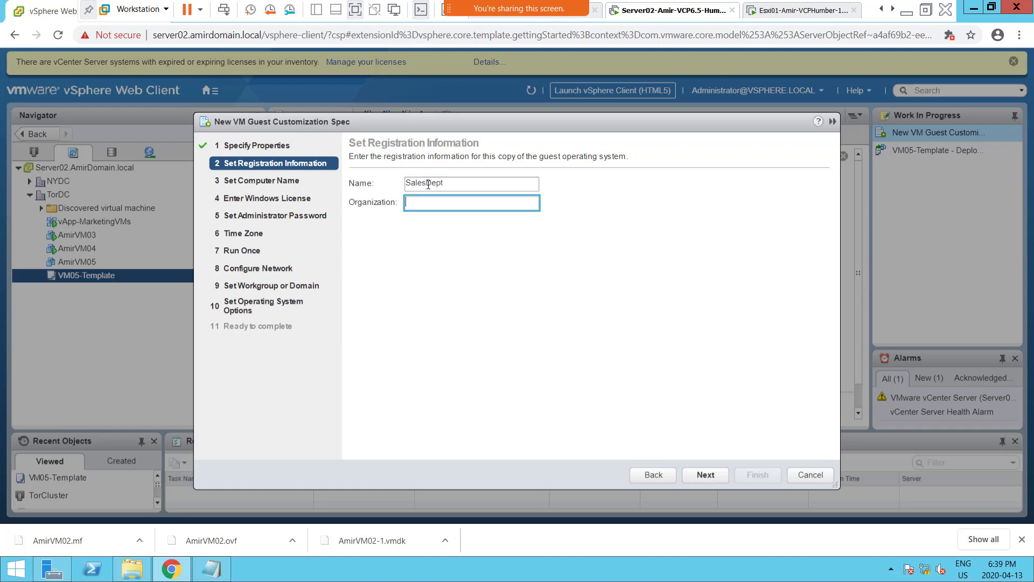
pyautogui.write('COmpanyName')
pyautogui.click(710, 478)
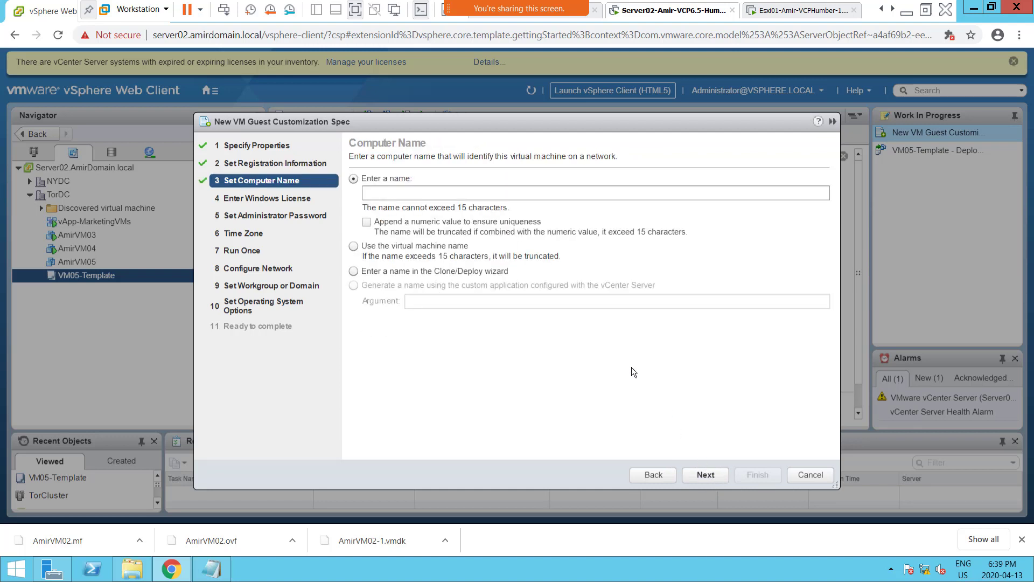
# Enter VM001 as the guest's computer name and append a numeric value to ensure uniqueness.
pyautogui.click(393, 192)
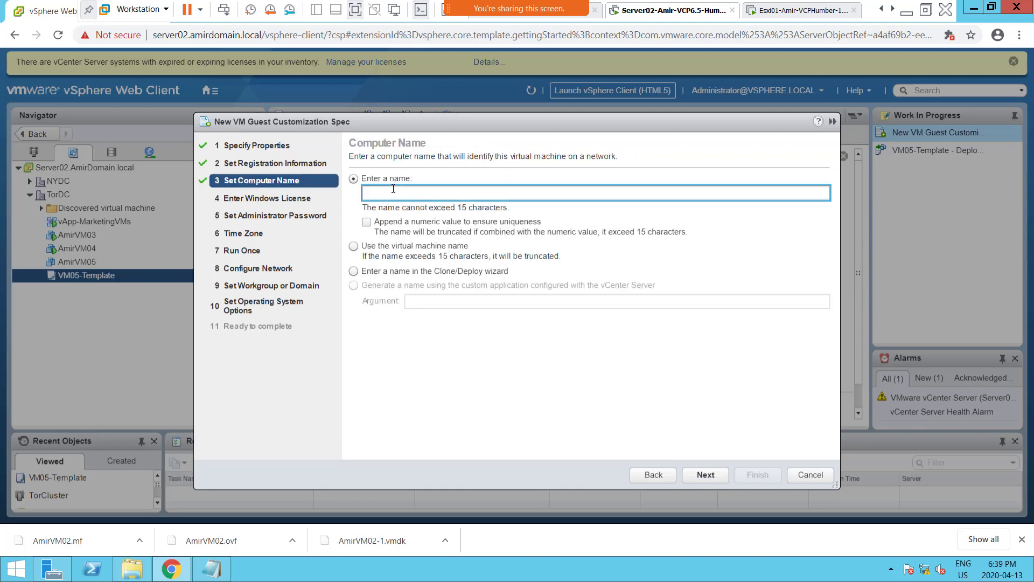
pyautogui.write('VM001')
pyautogui.click(369, 222)
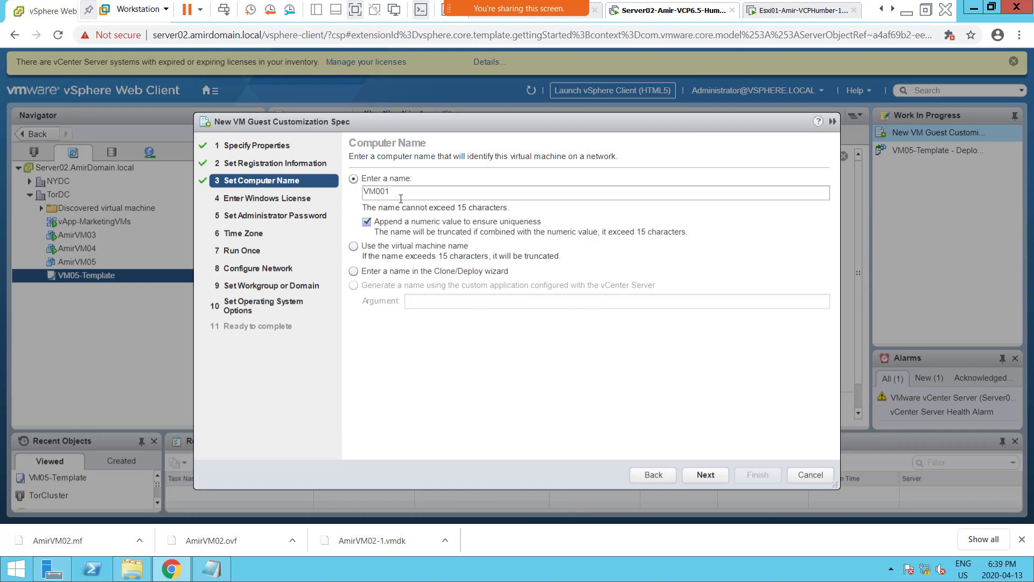
# Leave the Windows product key blank and exclude server license information from the customization specification.
pyautogui.click(717, 476)
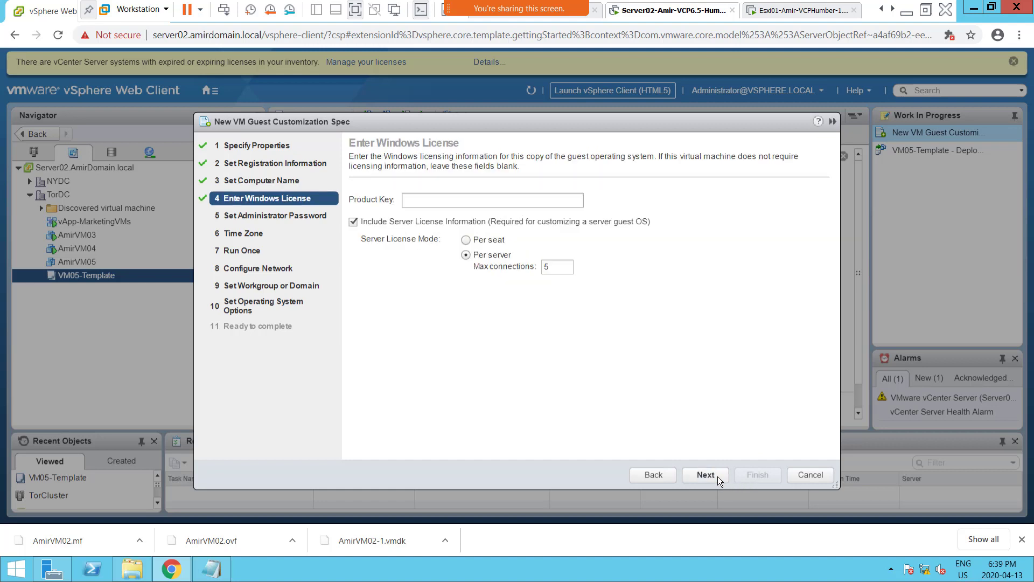
pyautogui.click(382, 223)
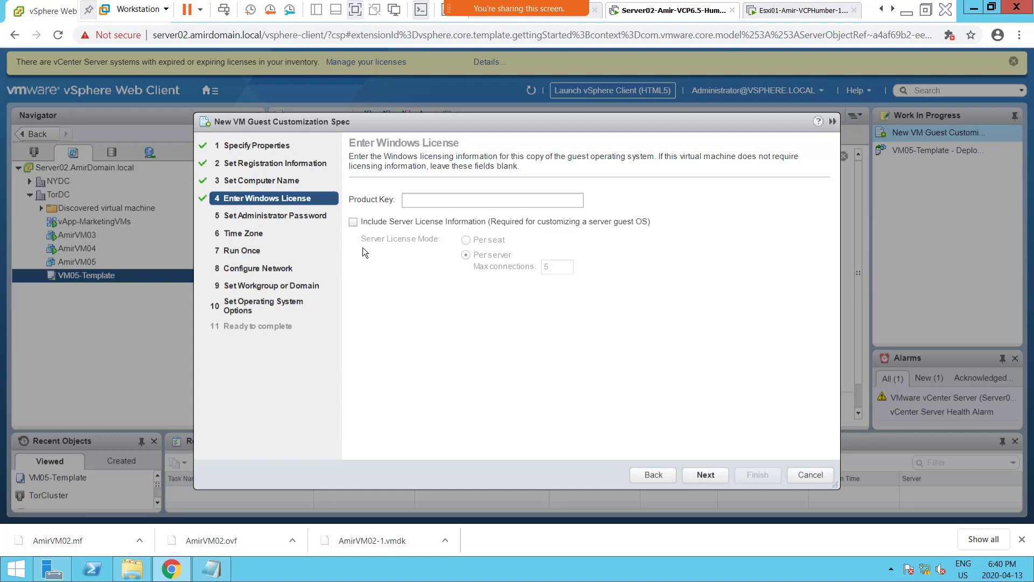
pyautogui.click(713, 475)
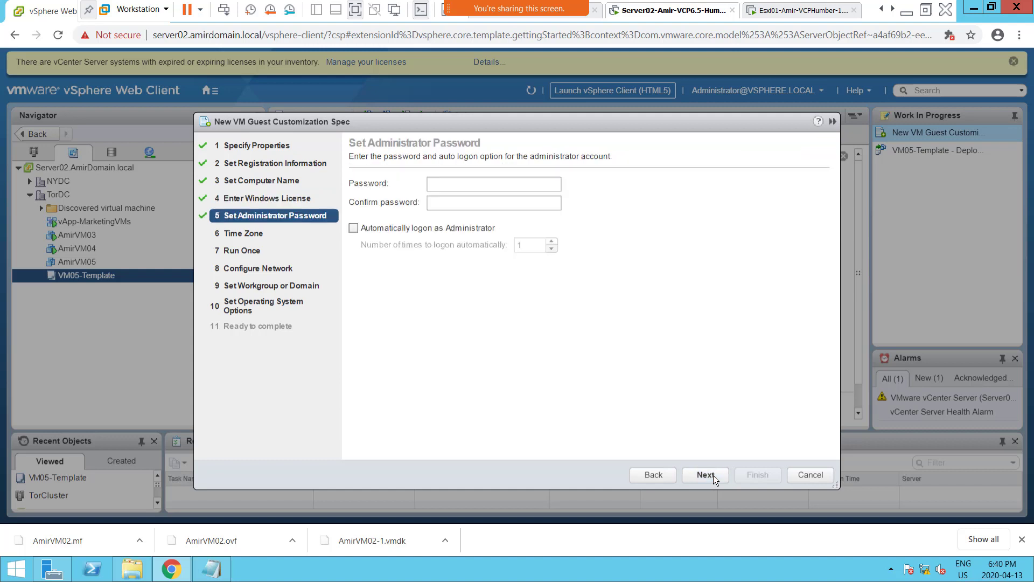
# Enter and confirm the guest's administrator password, leaving automatic logon as Administrator disabled.
pyautogui.click(465, 183)
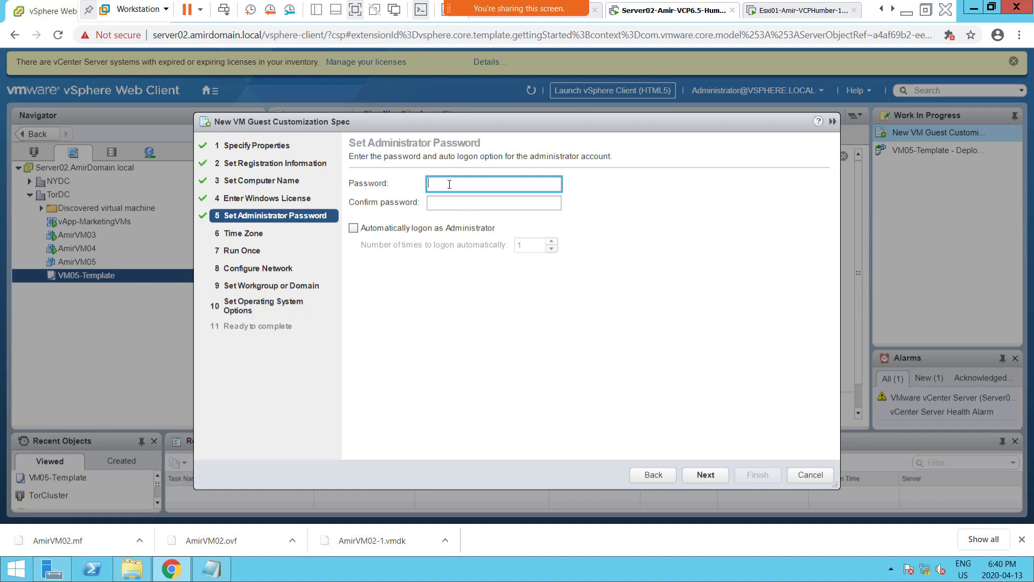
pyautogui.write('*****')
pyautogui.press('Tab')
pyautogui.write('****')
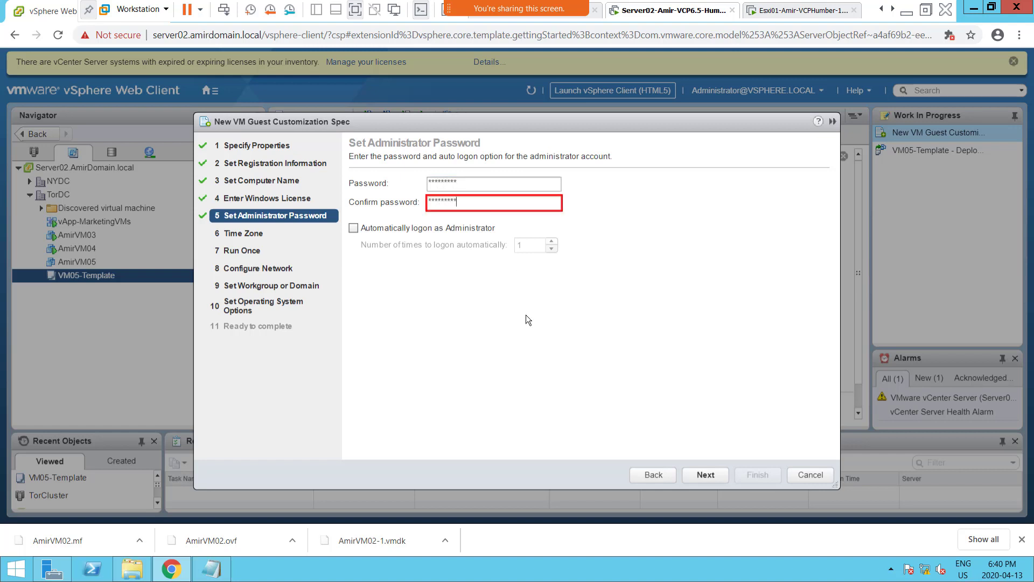
pyautogui.click(488, 189)
pyautogui.click(470, 209)
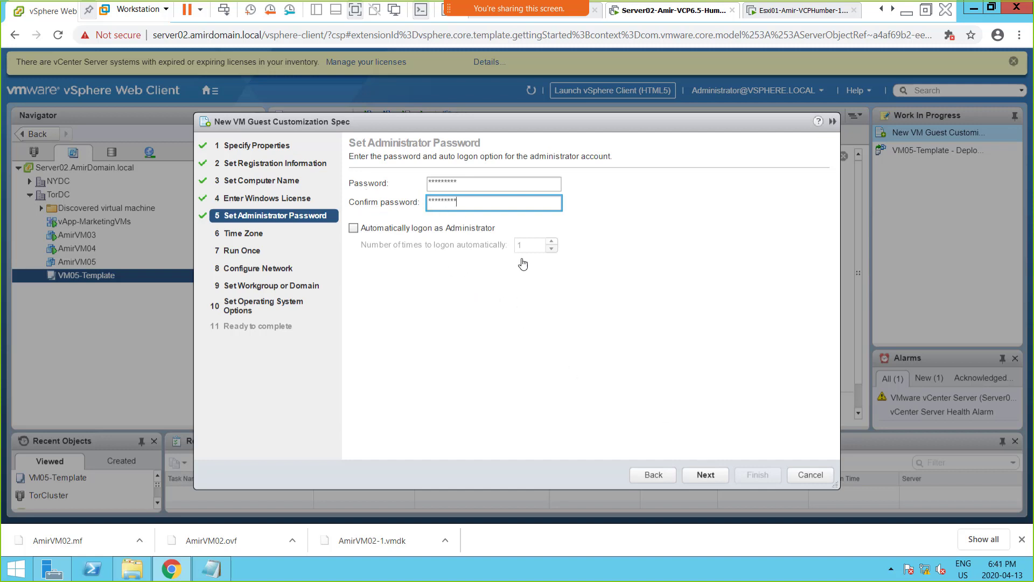
pyautogui.click(705, 475)
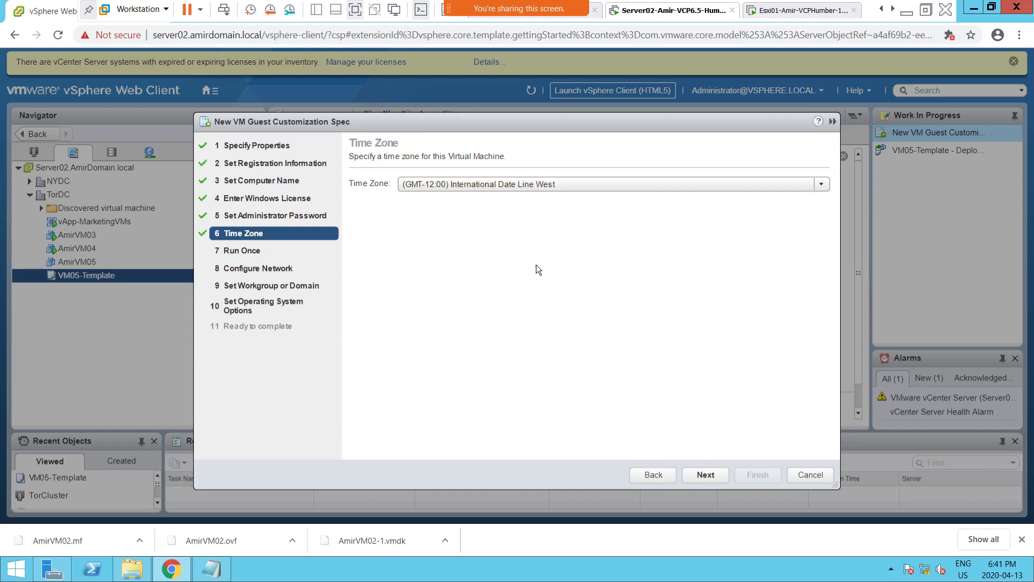
# Set the guest's time zone to (GMT-05:00) Eastern Time (US & Canada).
pyautogui.click(545, 186)
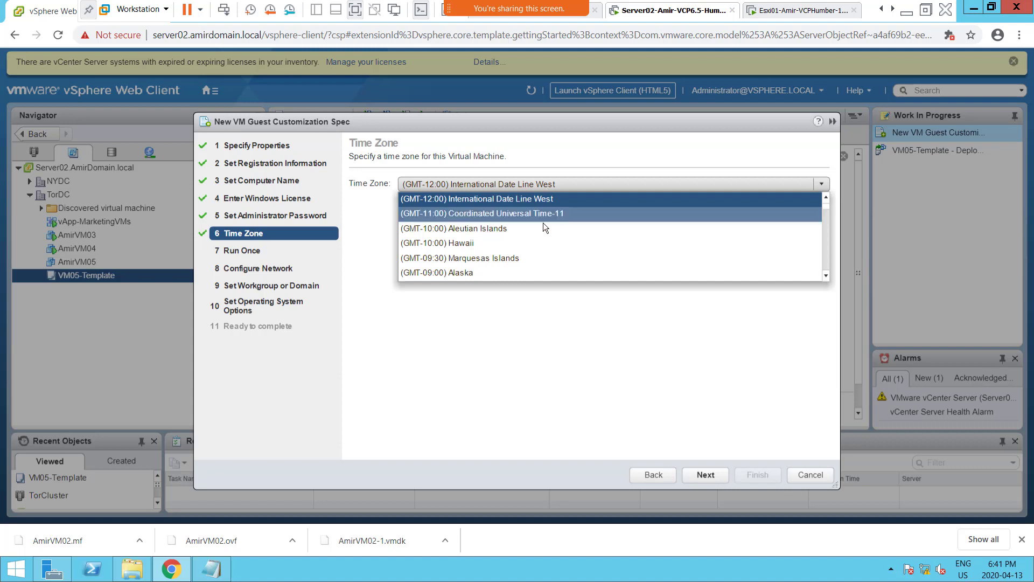
pyautogui.scroll(-2, 544, 248)
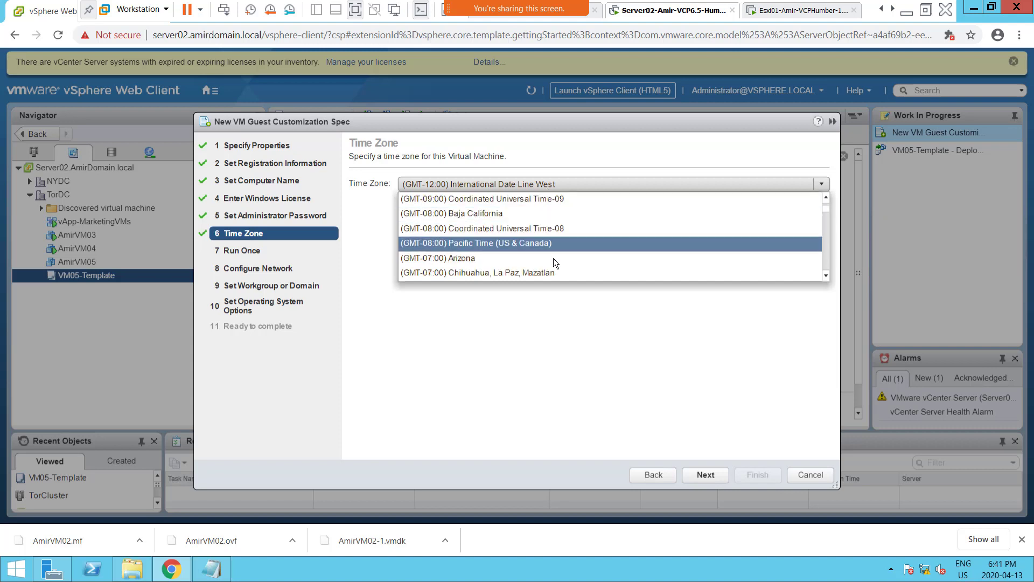
pyautogui.scroll(-2, 553, 258)
pyautogui.scroll(-2, 553, 257)
pyautogui.scroll(-2, 554, 257)
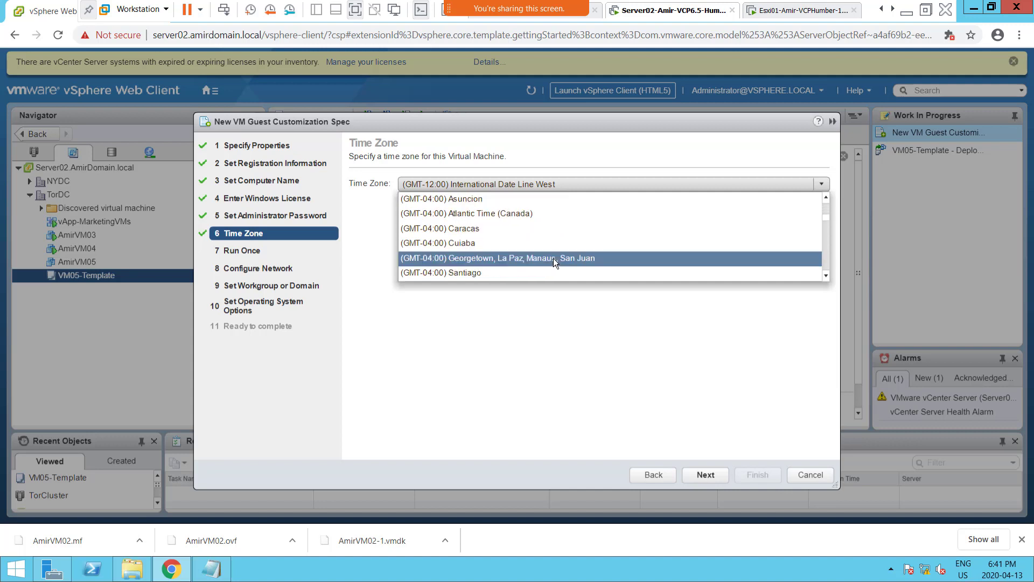
pyautogui.scroll(-2, 554, 257)
pyautogui.scroll(-2, 554, 258)
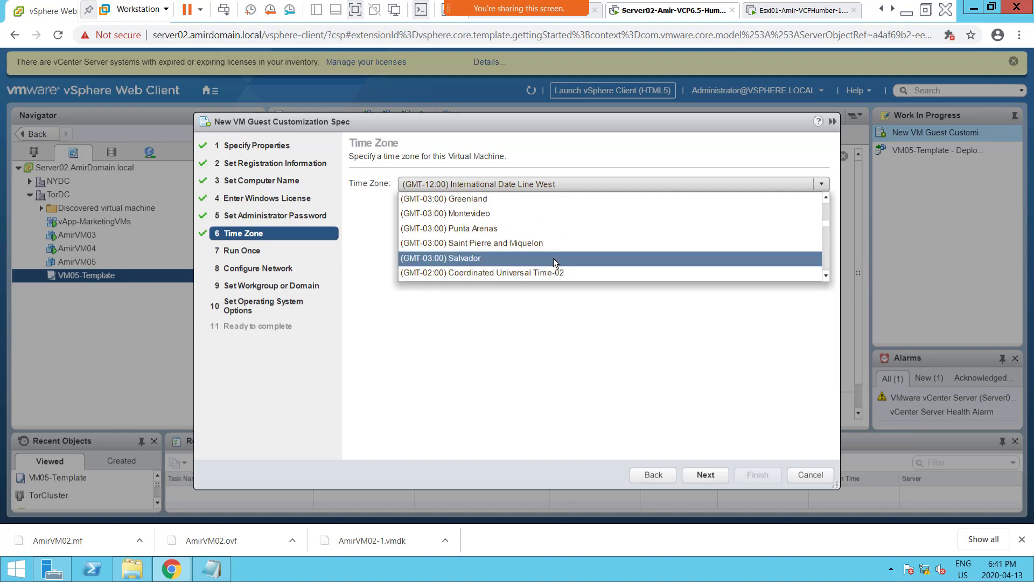
pyautogui.scroll(-2, 554, 258)
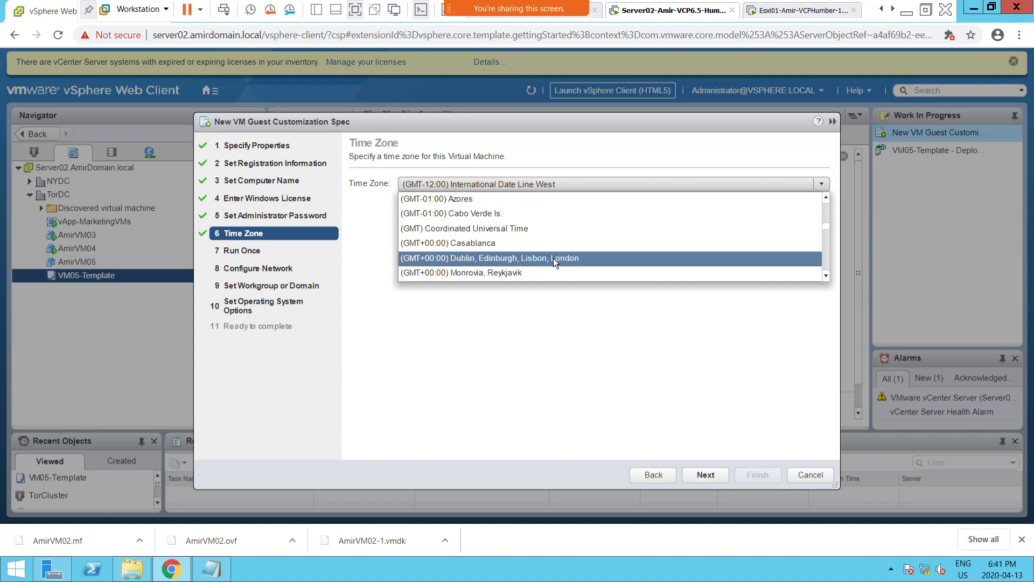
pyautogui.scroll(-2, 553, 257)
pyautogui.scroll(-2, 554, 257)
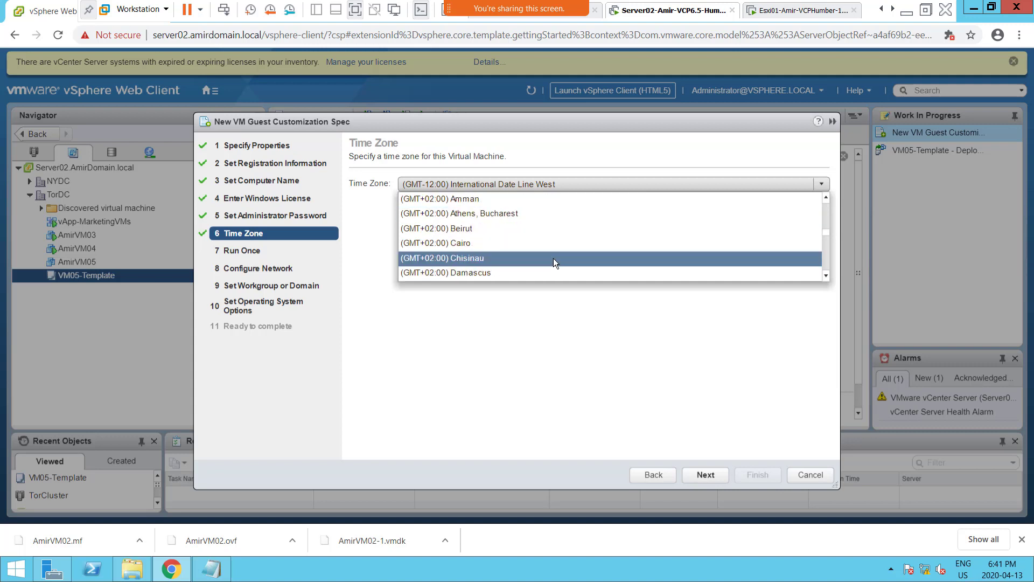
pyautogui.scroll(4, 554, 258)
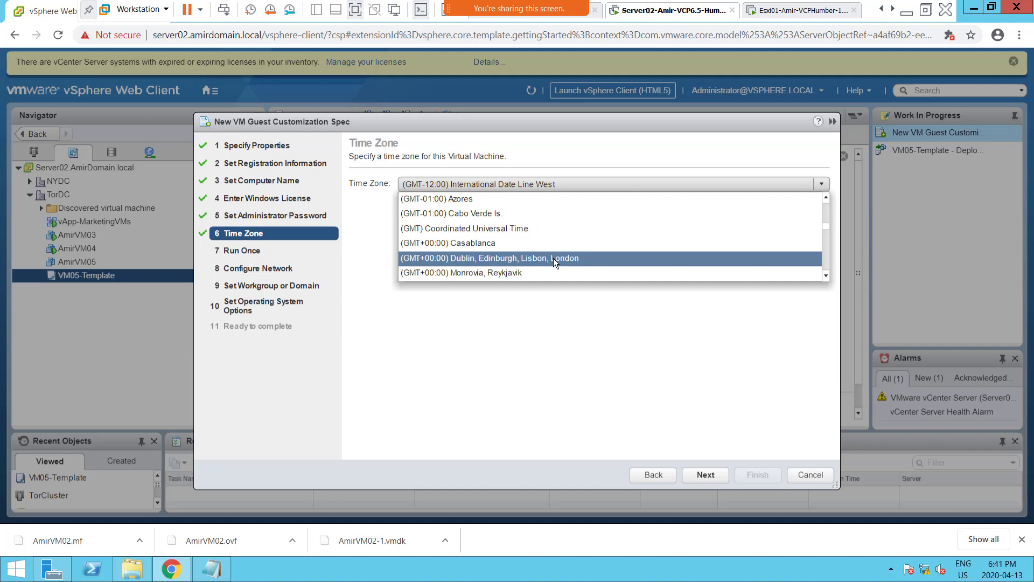
pyautogui.press('Up')
pyautogui.scroll(4, 746, 231)
pyautogui.scroll(3, 746, 231)
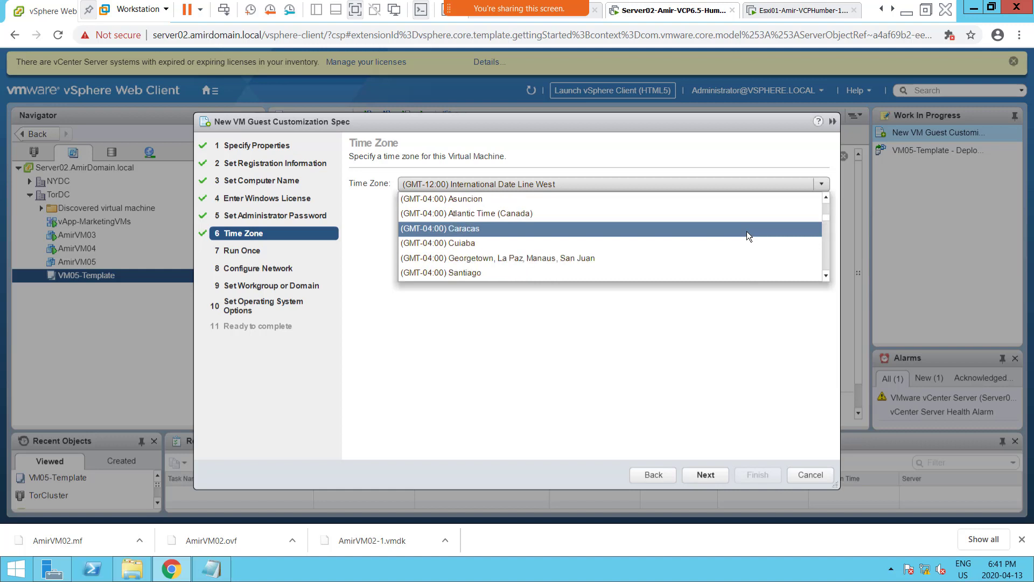
pyautogui.scroll(2, 747, 231)
pyautogui.scroll(-2, 747, 231)
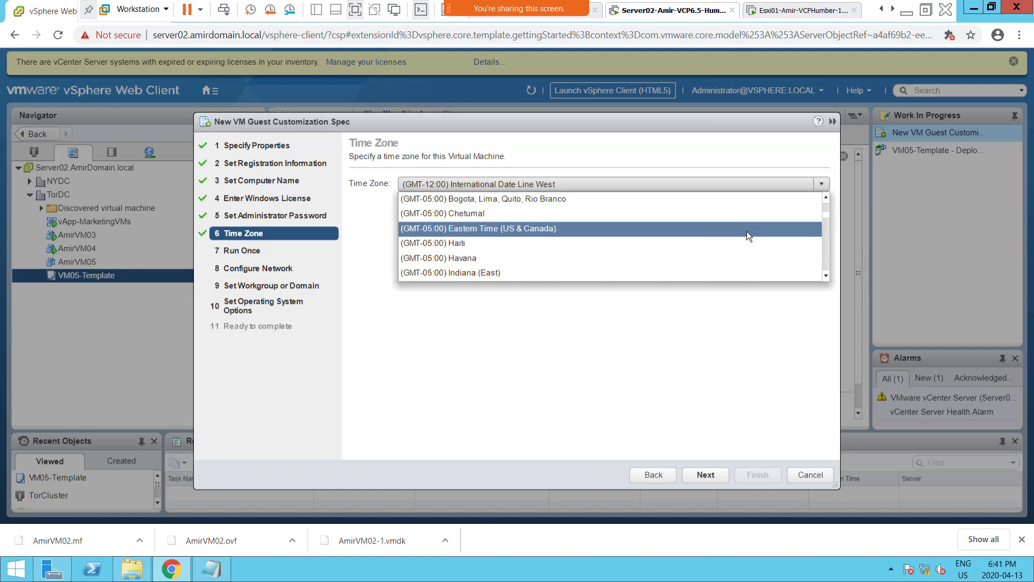
pyautogui.click(546, 228)
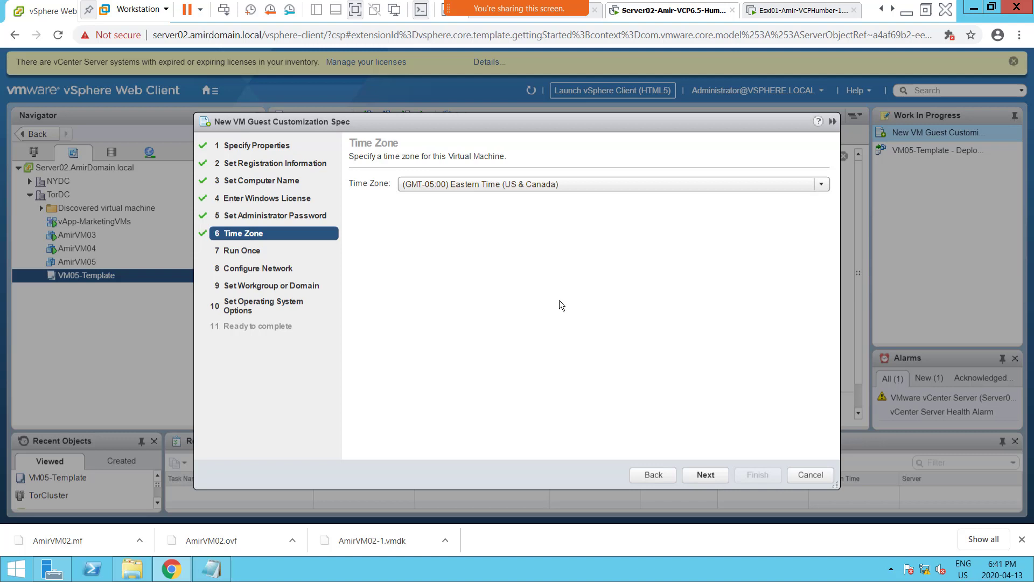
pyautogui.click(708, 476)
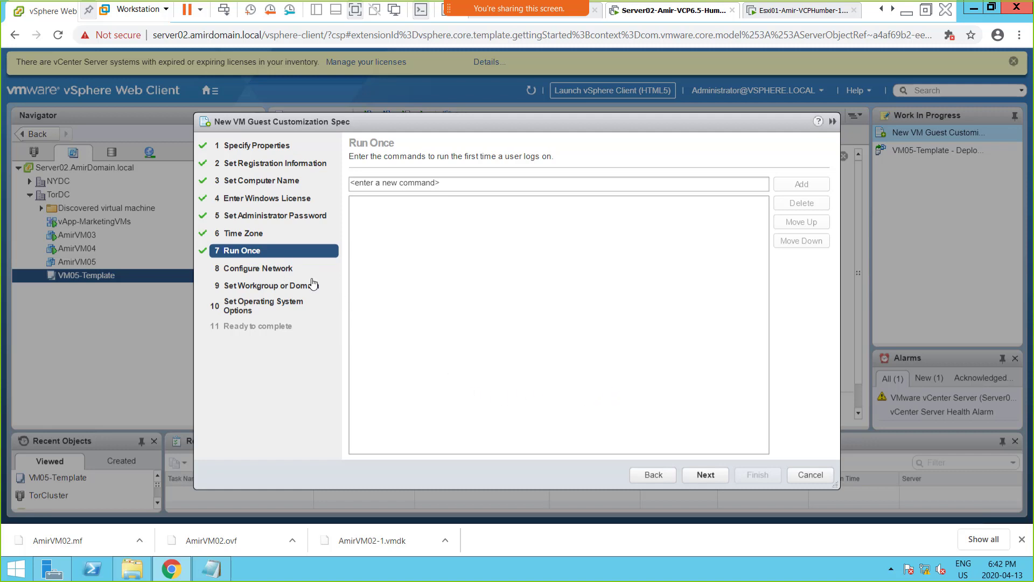
# Accept the defaults for run-once commands, standard DHCP networking, workgroup WORKGROUP and new security ID generation, and review the summary.
pyautogui.click(707, 475)
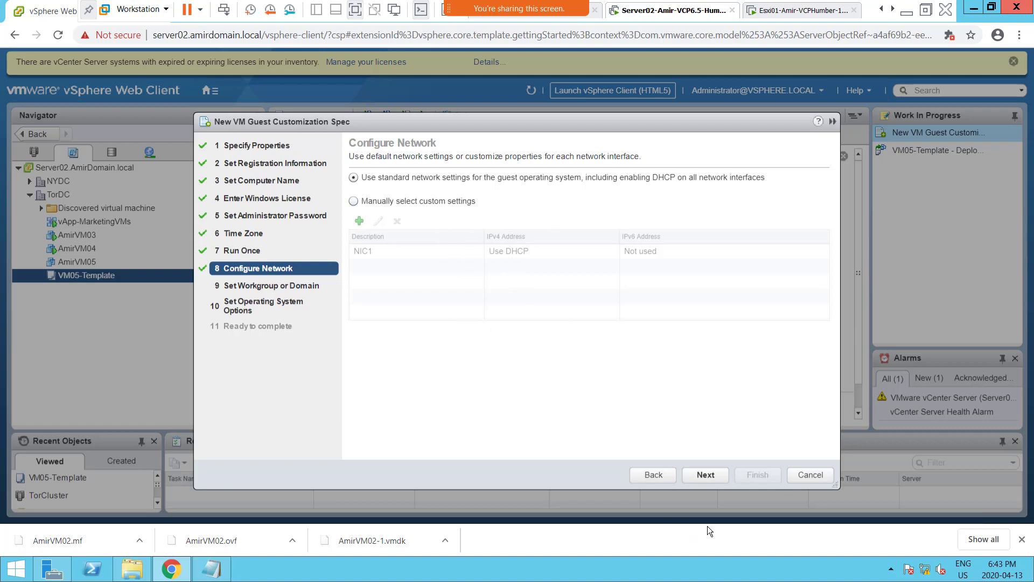
pyautogui.click(703, 476)
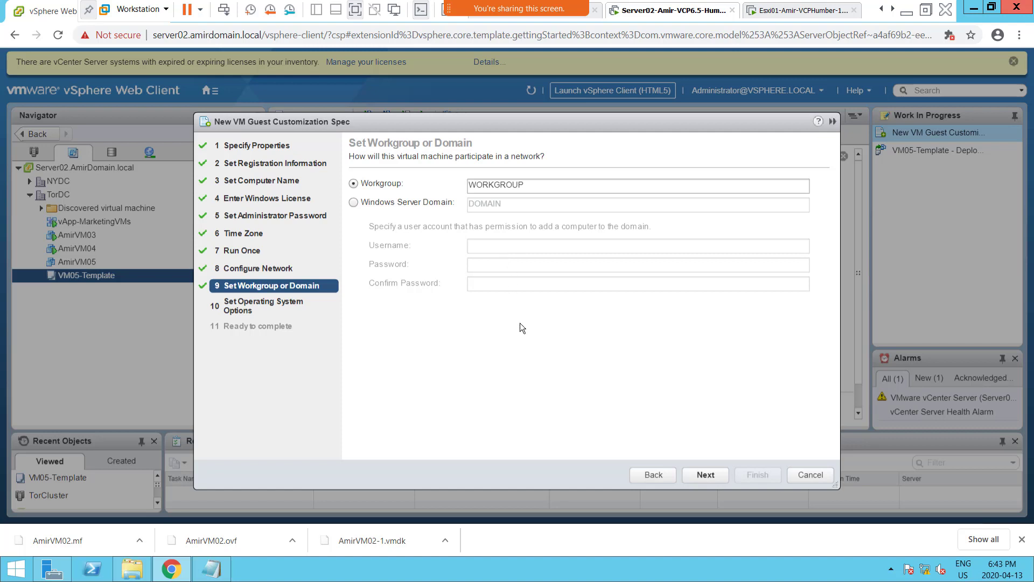
pyautogui.click(709, 473)
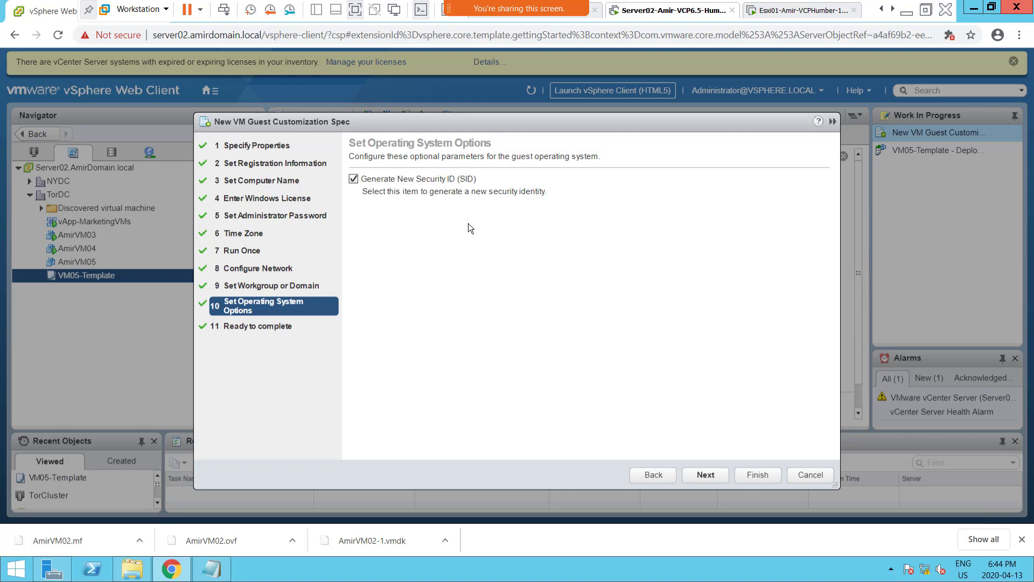
pyautogui.click(701, 476)
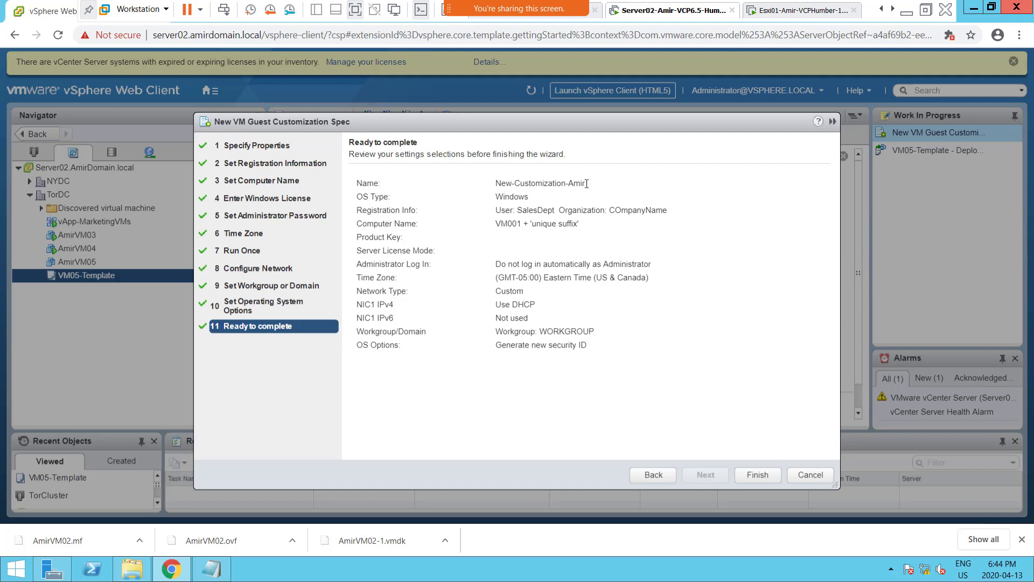
pyautogui.moveTo(586, 183); pyautogui.dragTo(561, 183)
# Switch to OneNote and add the line "Screenshot 1 = Options for creating a clone" a few lines below the existing notes.
pyautogui.moveTo(540, 4)
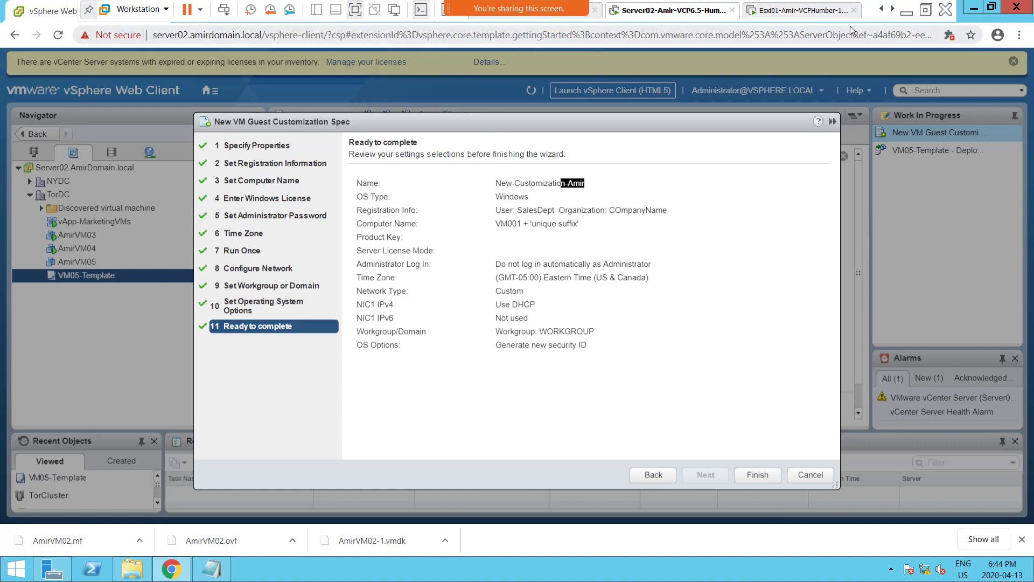
pyautogui.click(926, 9)
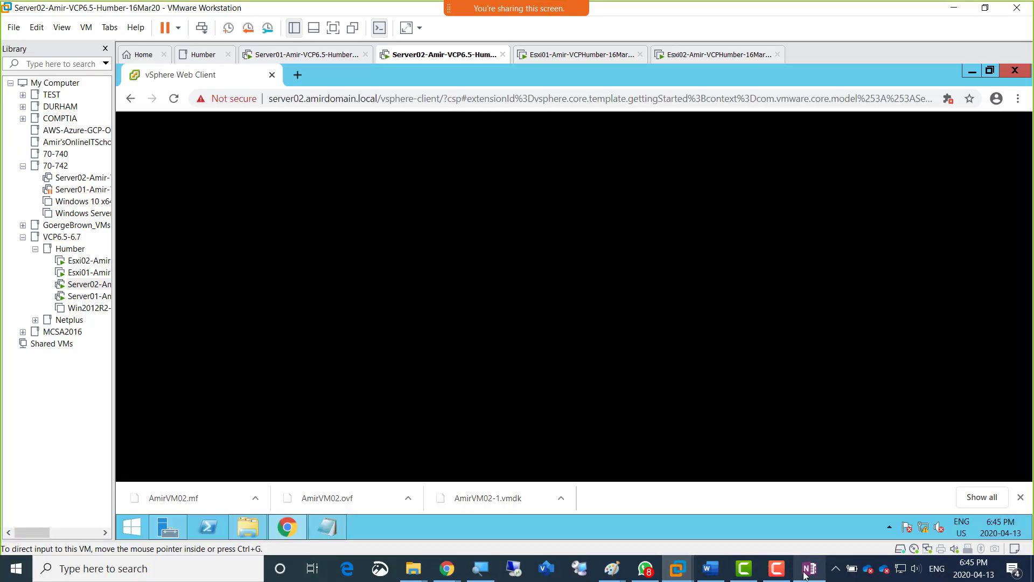
pyautogui.click(806, 570)
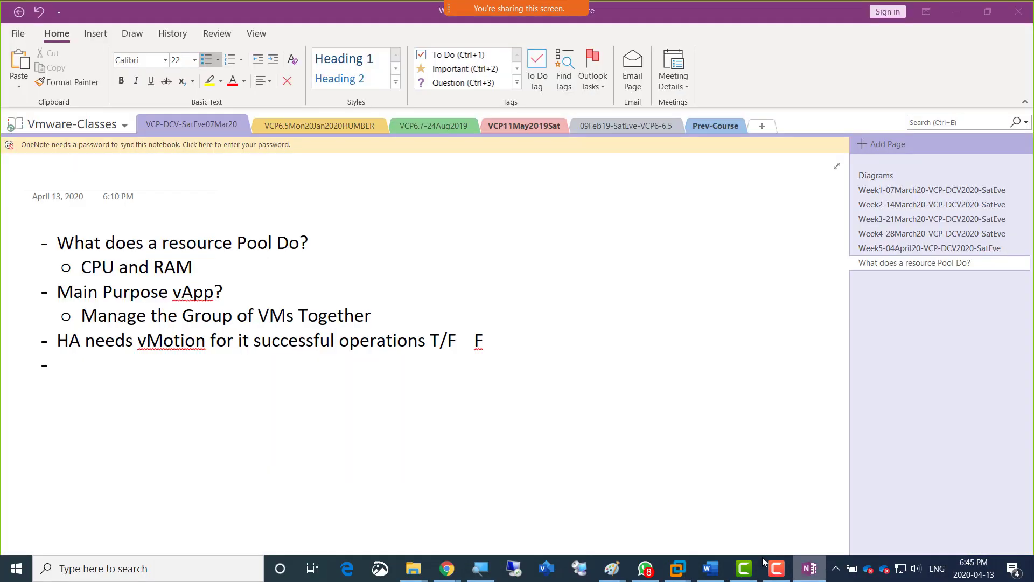
pyautogui.press('Return')
pyautogui.press('Return')
pyautogui.press('Return')
pyautogui.press('Return')
pyautogui.press('Return')
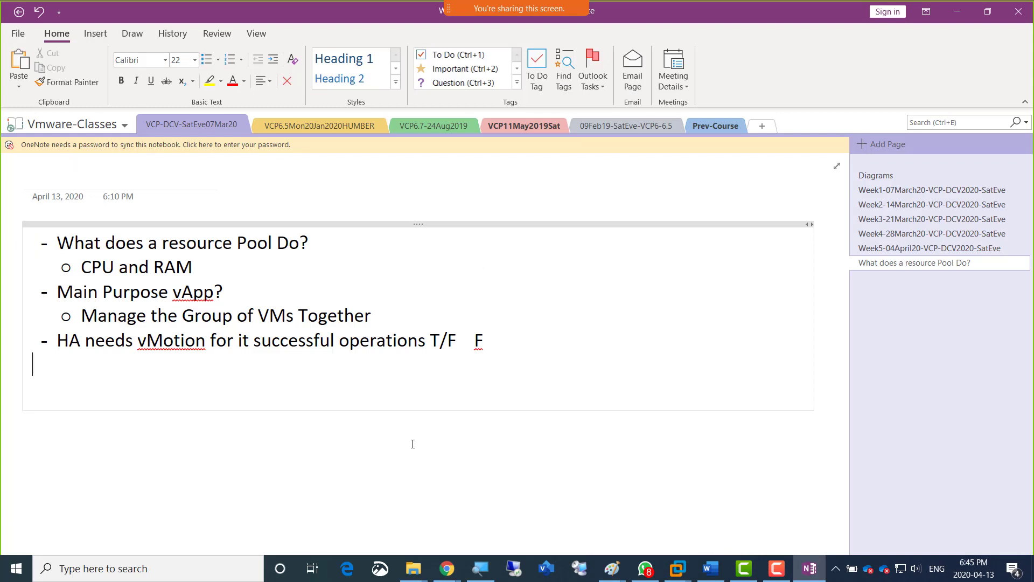
pyautogui.write('Screenshot 1 = 1')
pyautogui.press('BackSpace')
pyautogui.write('Creatin')
pyautogui.press('BackSpace')
pyautogui.press('BackSpace')
pyautogui.press('BackSpace')
pyautogui.press('BackSpace')
pyautogui.press('BackSpace')
pyautogui.press('BackSpace')
pyautogui.press('BackSpace')
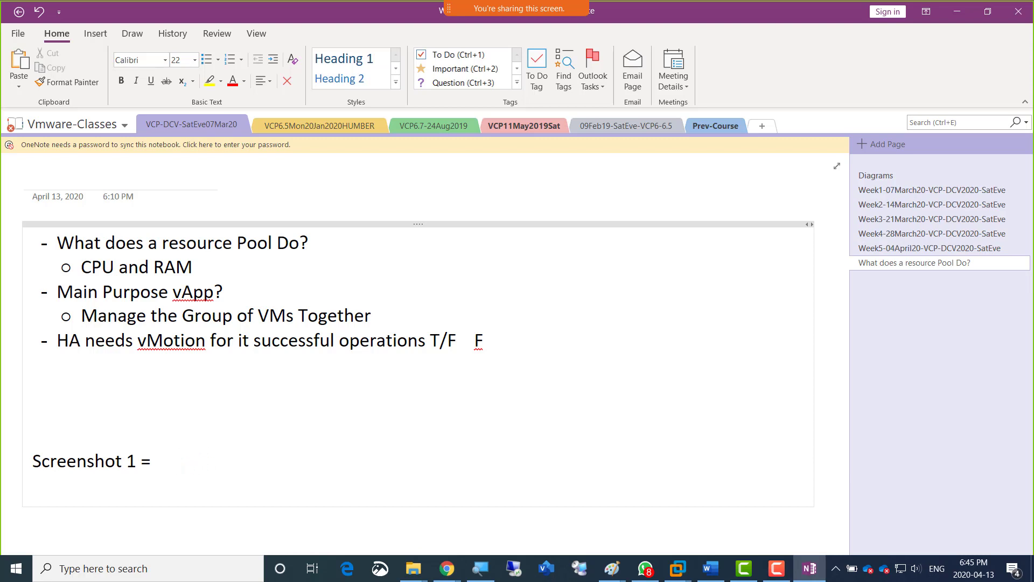
pyautogui.write('Options for  ')
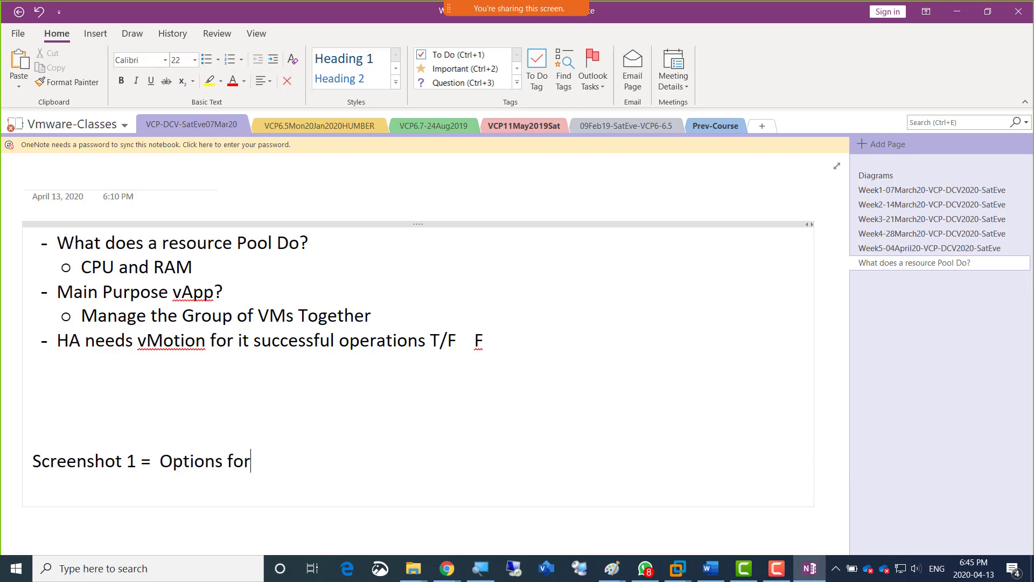
pyautogui.write('creating ')
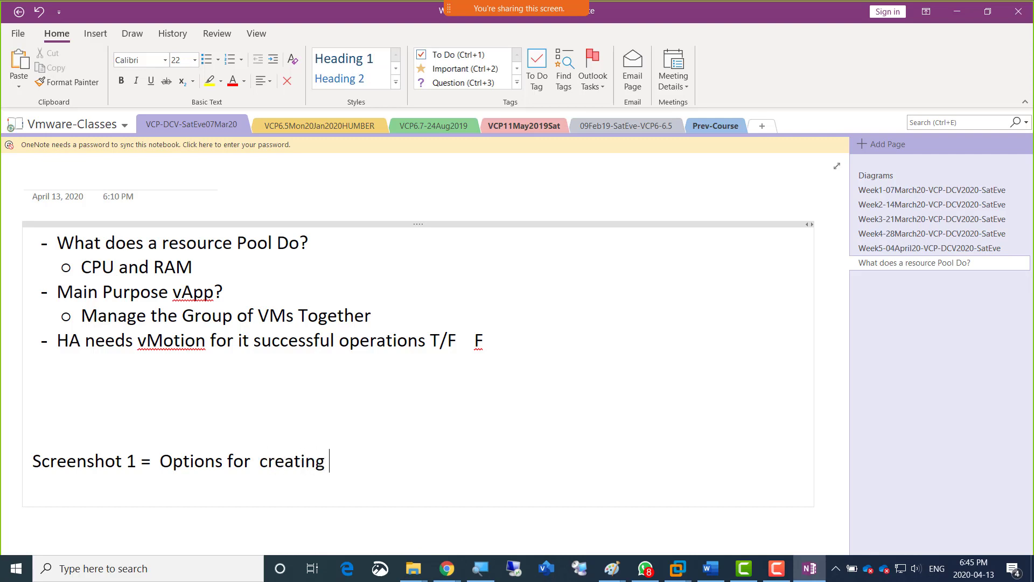
pyautogui.write('a clone')
pyautogui.press('Return')
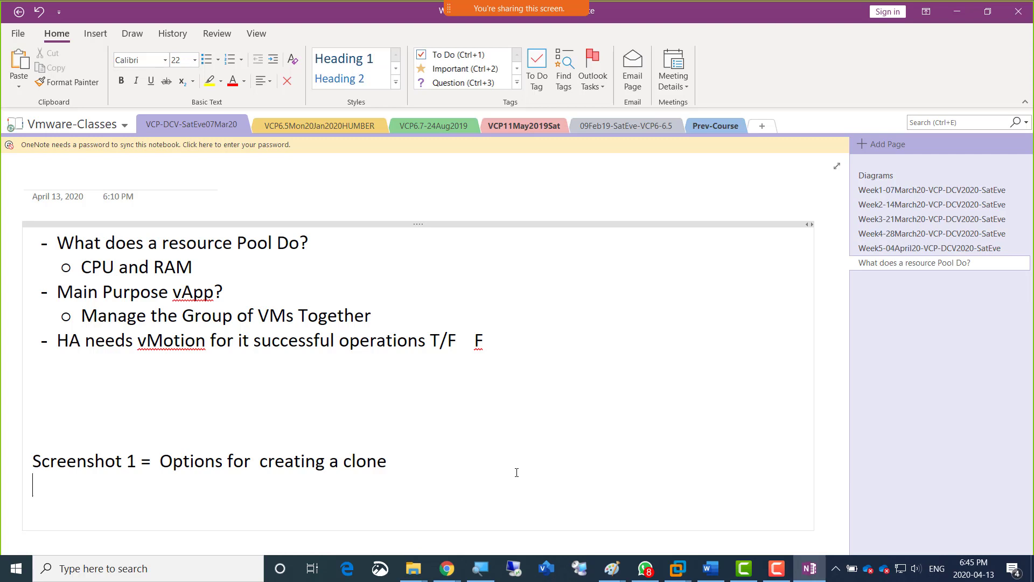
# Return to the full-screen Server02 virtual machine in VMware Workstation and finish creating the New-Customization-Amir specification.
pyautogui.press('alt')
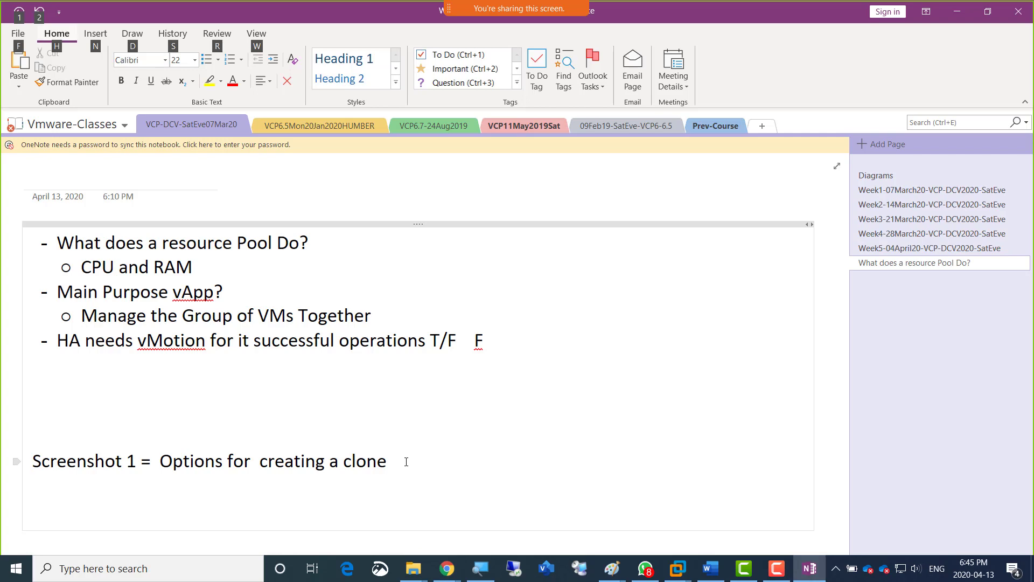
pyautogui.hotkey('alt', 'Tab')
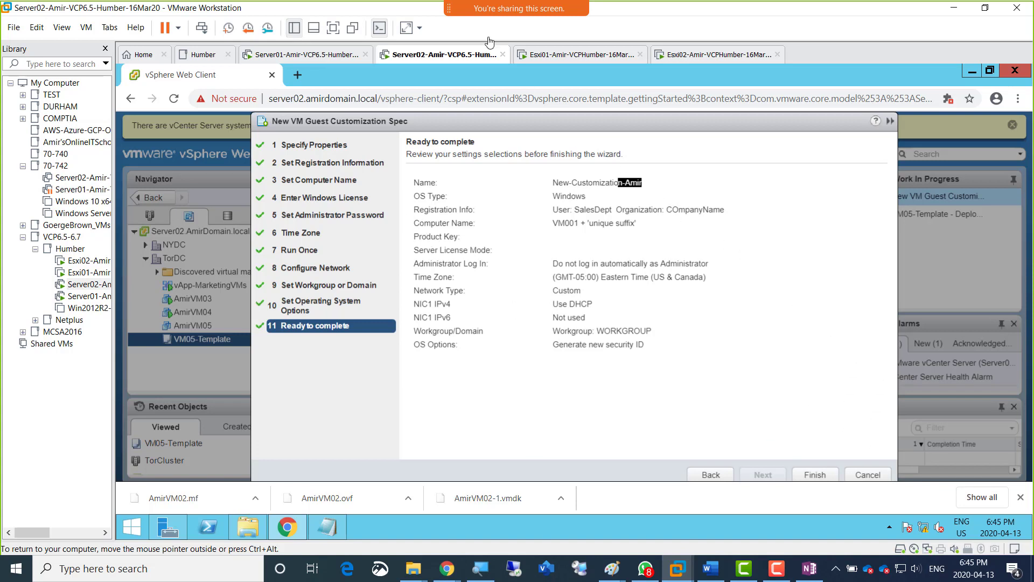
pyautogui.click(332, 28)
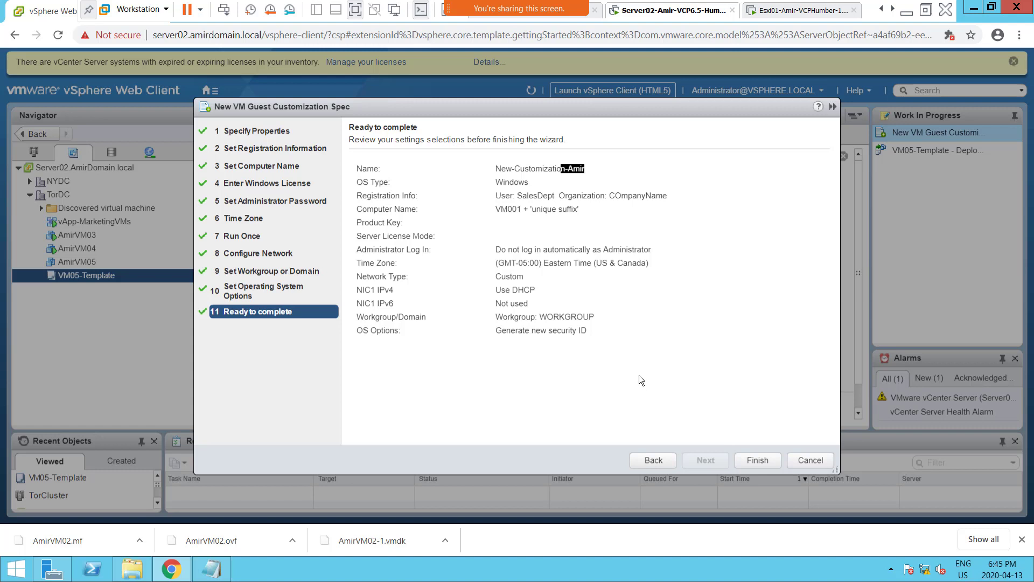
pyautogui.click(757, 461)
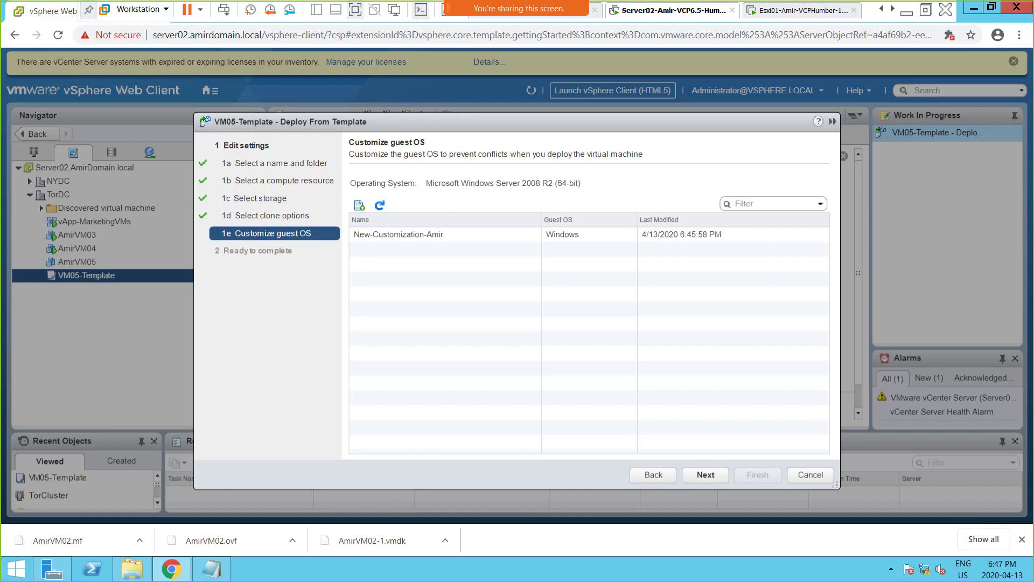
# Switch to the Google results in Chrome and rerun the search as "how to create 20 clones within vcenter from template".
pyautogui.moveTo(1032, 80); pyautogui.dragTo(461, 115)
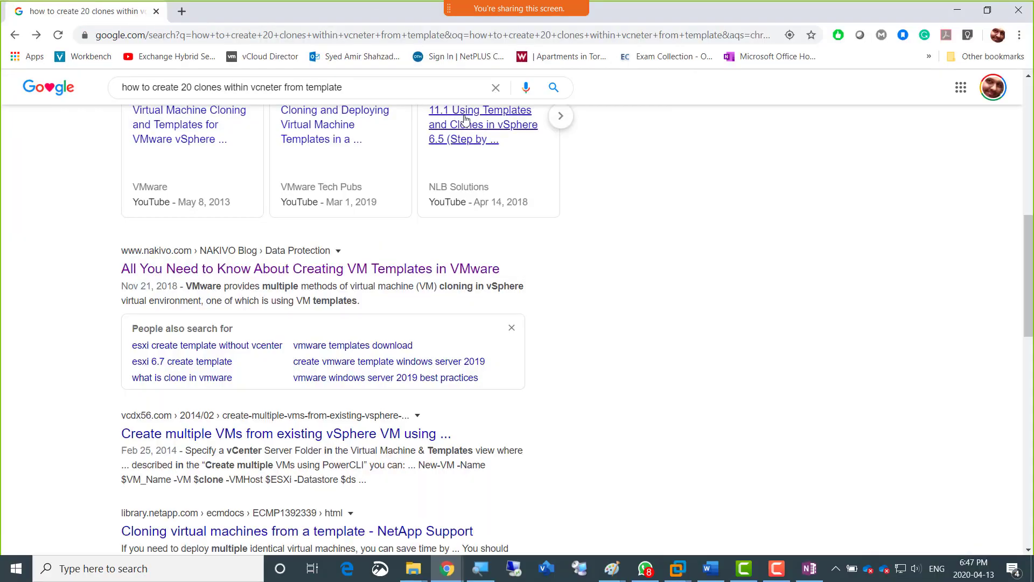
pyautogui.scroll(6, 76, 259)
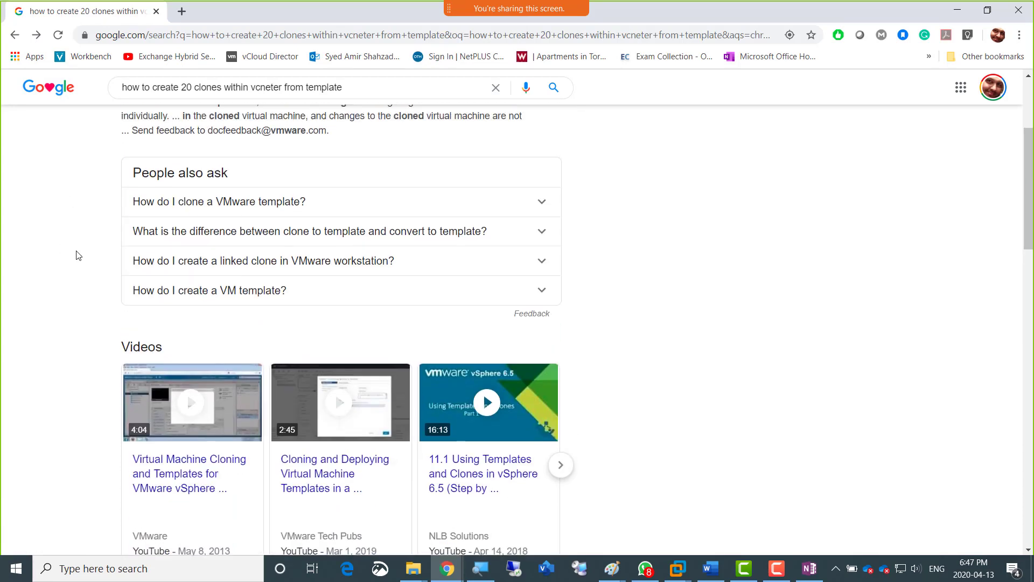
pyautogui.scroll(2, 82, 252)
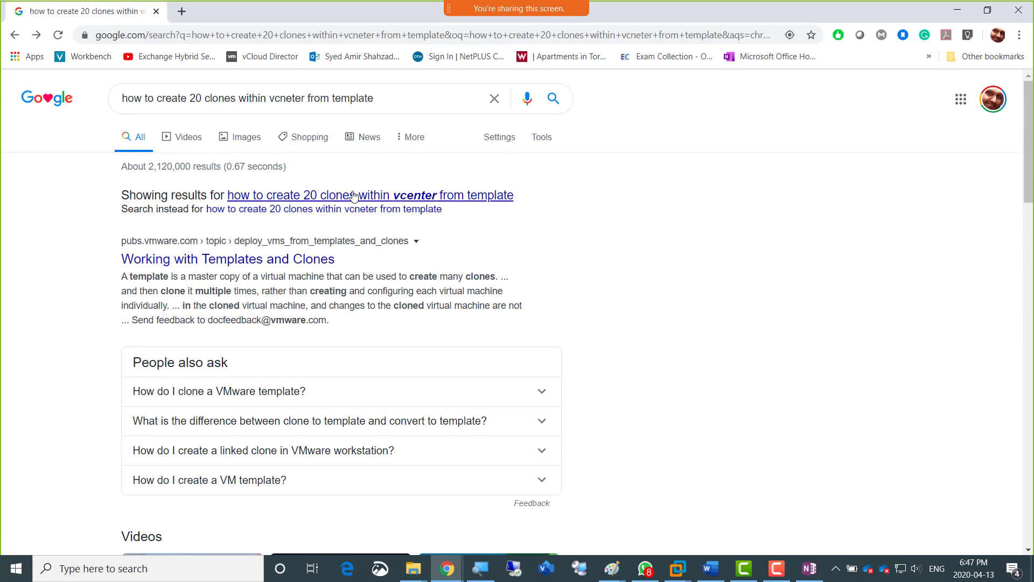
pyautogui.click(392, 195)
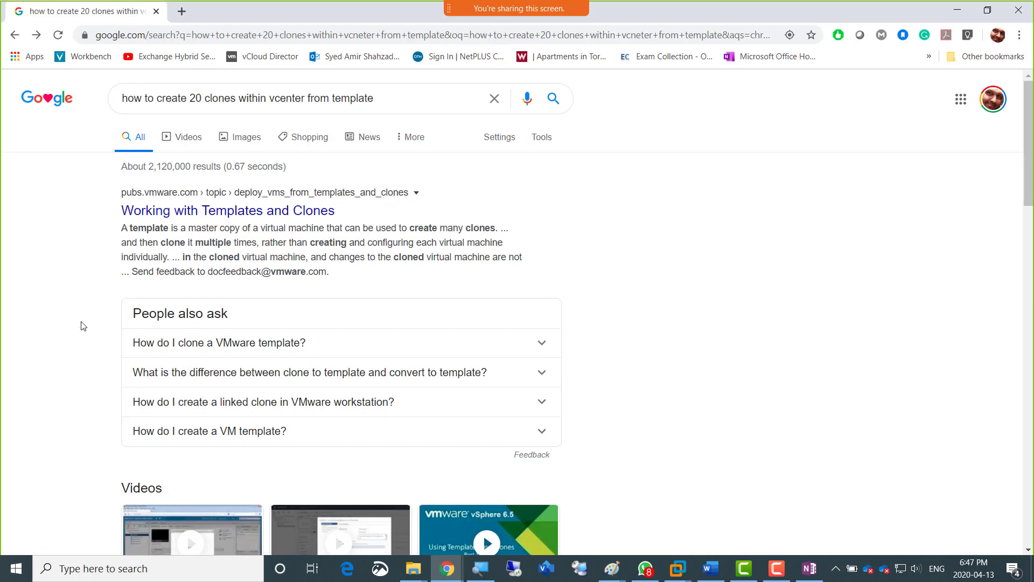
# Look through the results for ways to create multiple clones, open "Working with Templates and Clones", and close the browser window.
pyautogui.scroll(-8, 75, 342)
pyautogui.scroll(-3, 76, 342)
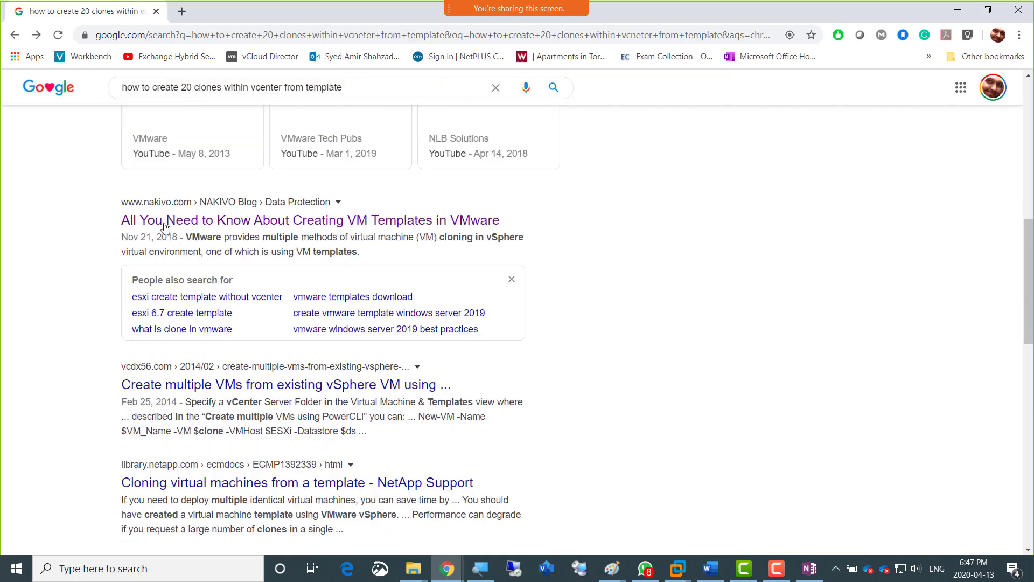
pyautogui.scroll(-1, 54, 313)
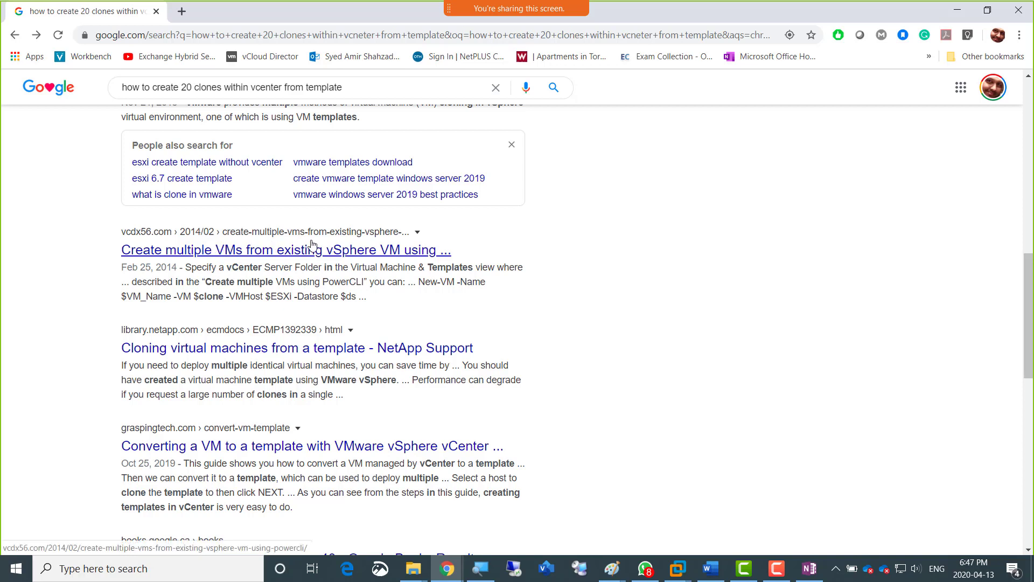
pyautogui.rightClick(345, 259)
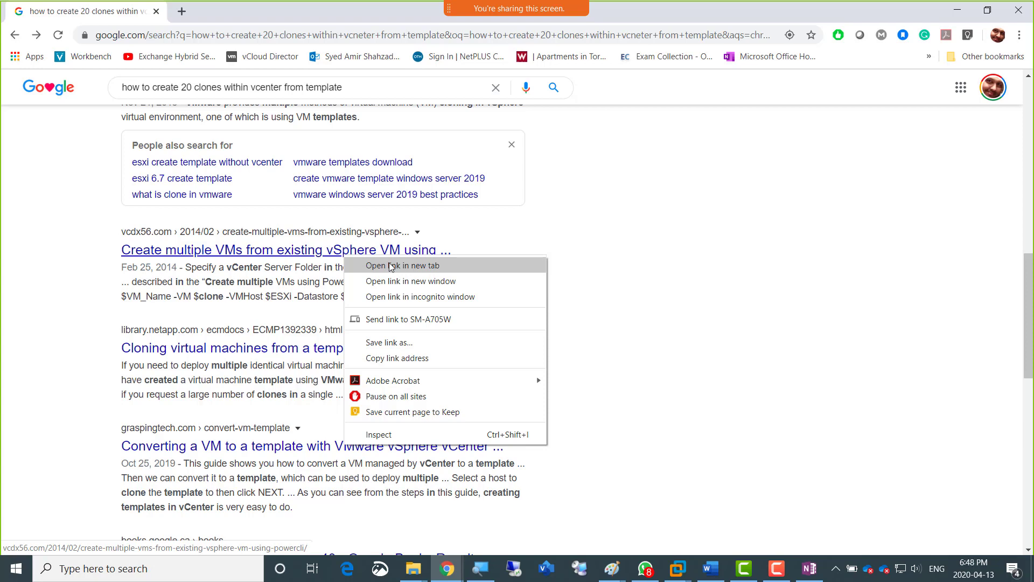
pyautogui.doubleClick(79, 305)
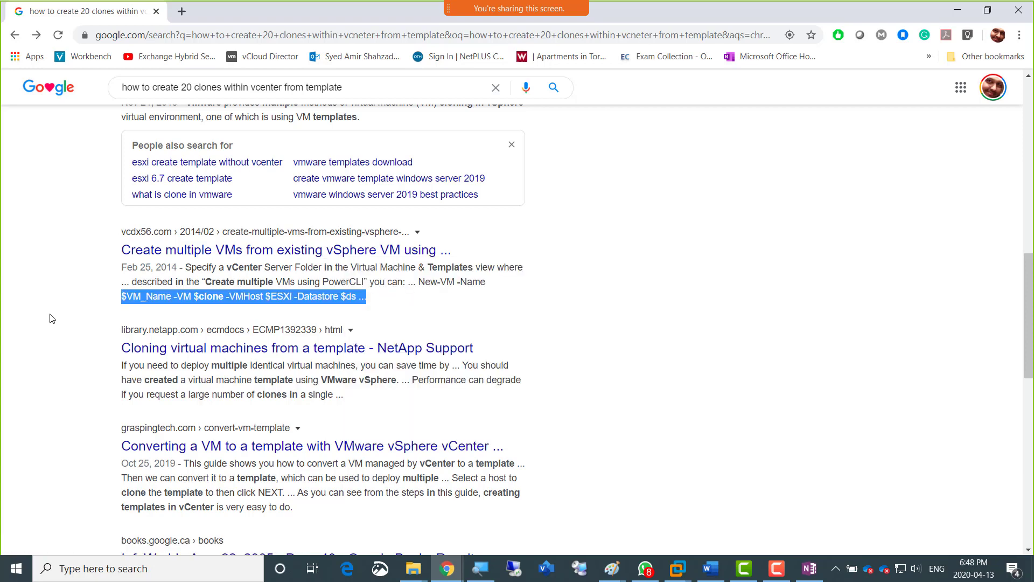
pyautogui.scroll(-8, 51, 318)
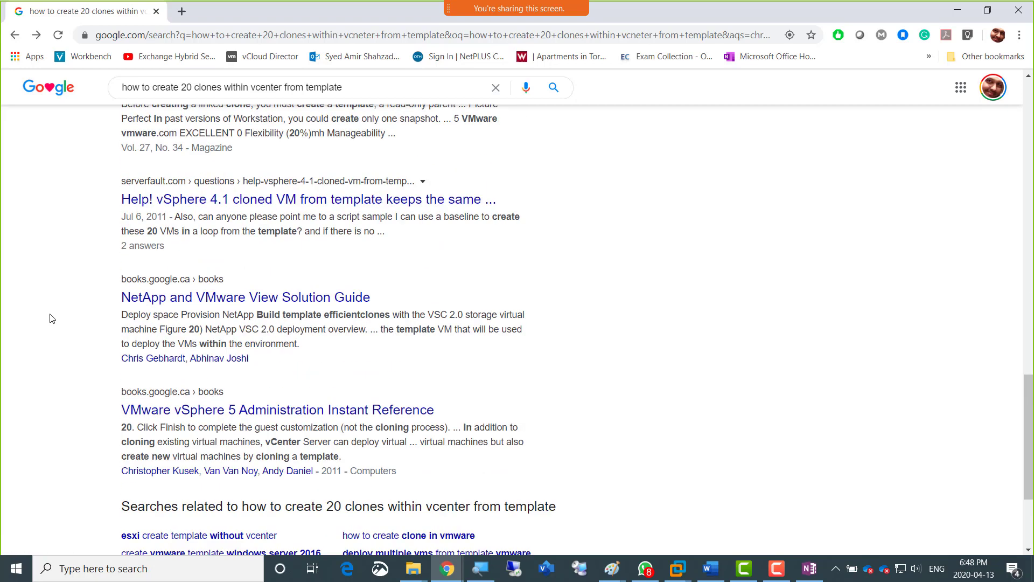
pyautogui.scroll(-3, 52, 317)
pyautogui.scroll(20, 52, 318)
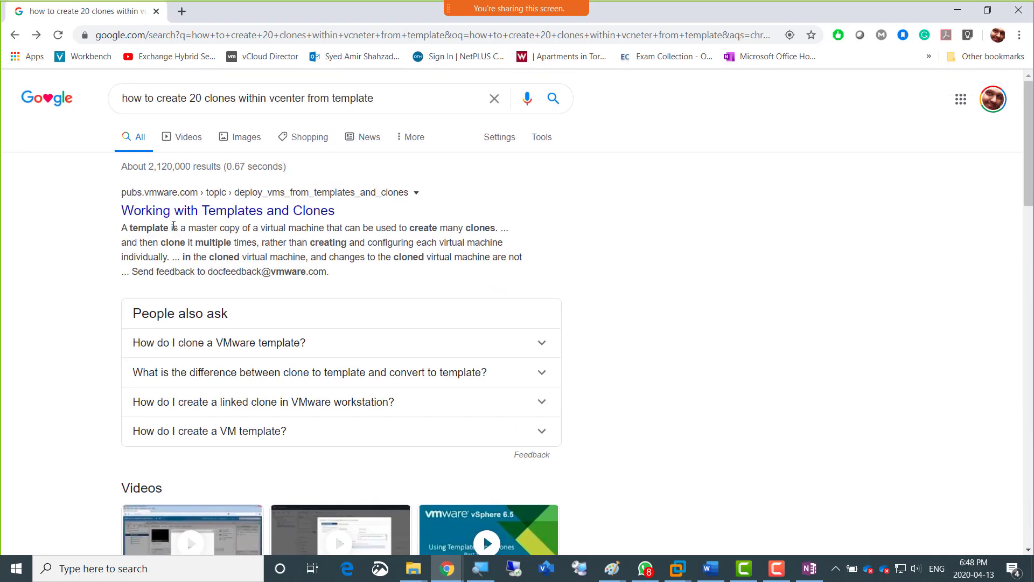
pyautogui.click(248, 214)
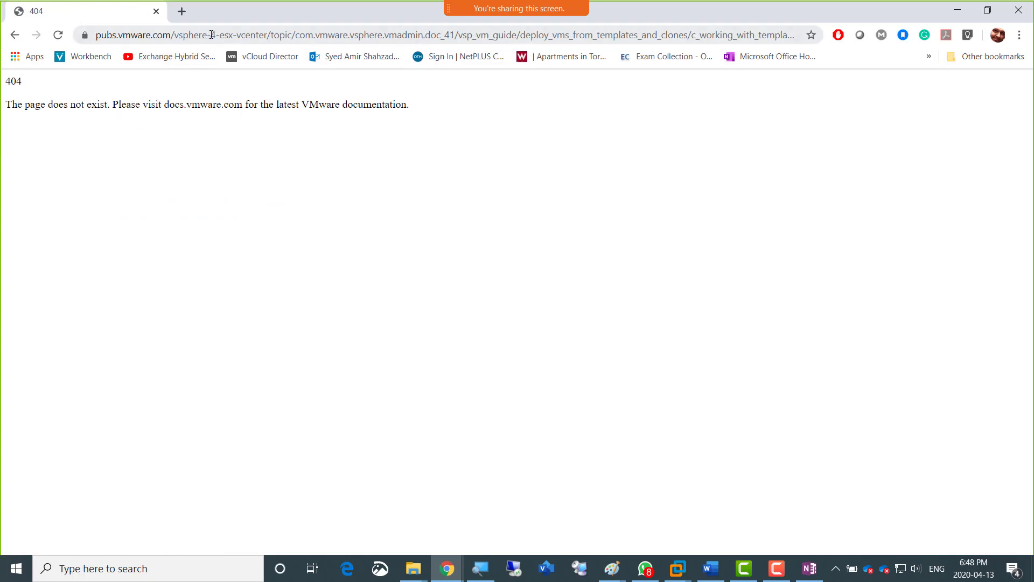
pyautogui.click(1019, 14)
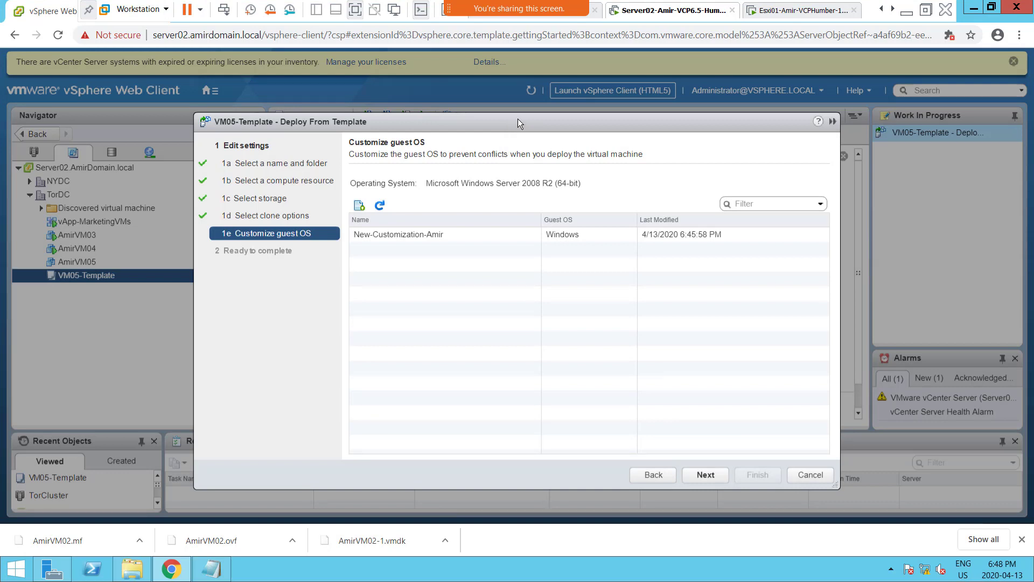
# Apply the New-Customization-Amir specification, finish deploying AmirVM06 from VM05-Template, and enlarge the Recent Tasks area to check the clone task.
pyautogui.moveTo(518, 124); pyautogui.dragTo(495, 90)
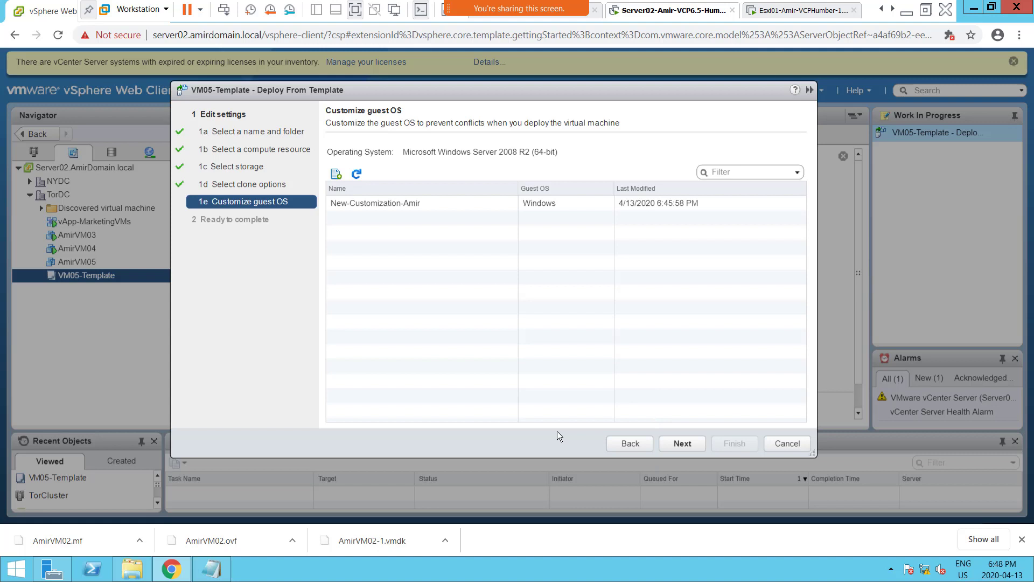
pyautogui.click(688, 444)
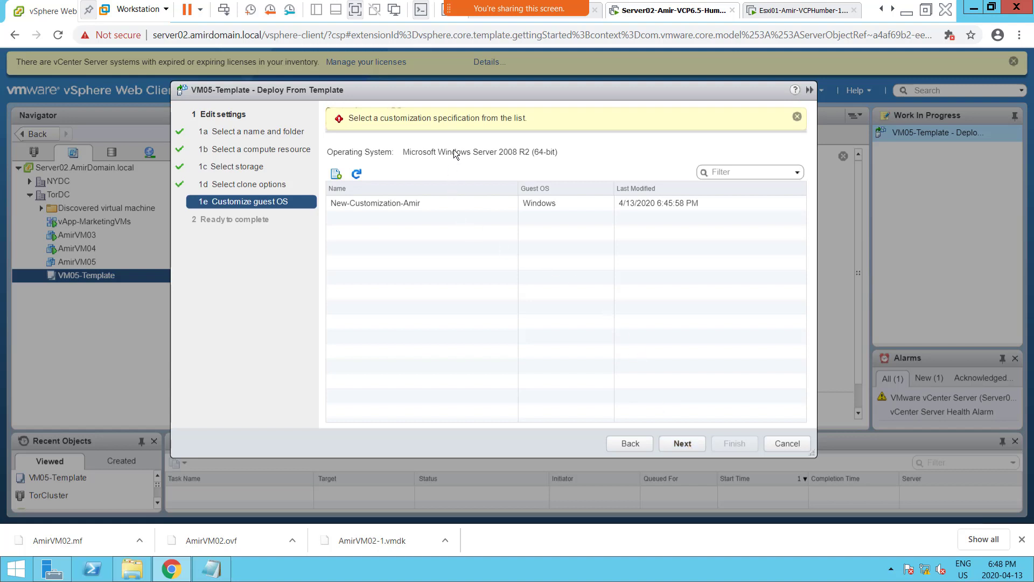
pyautogui.click(458, 205)
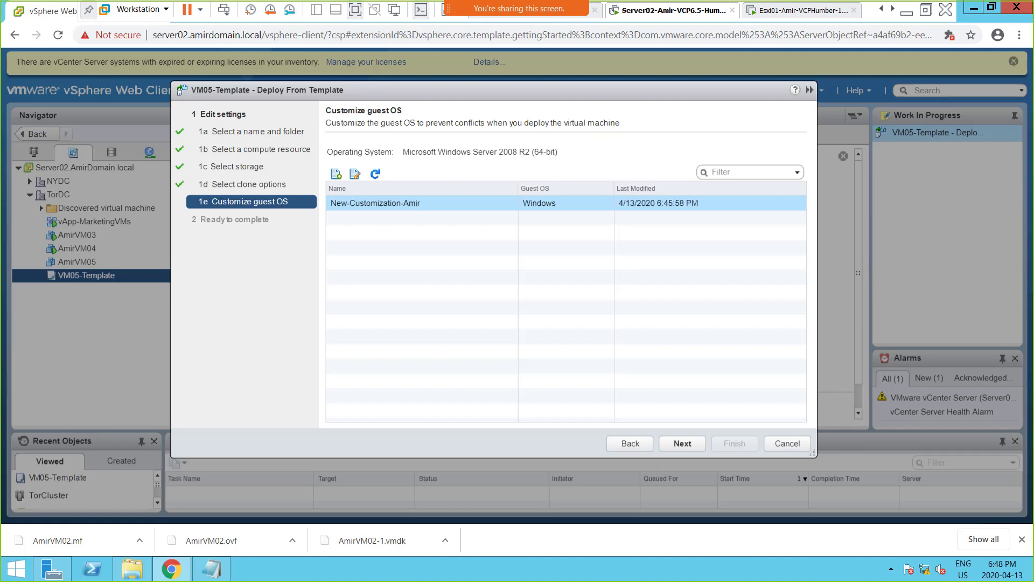
pyautogui.click(676, 446)
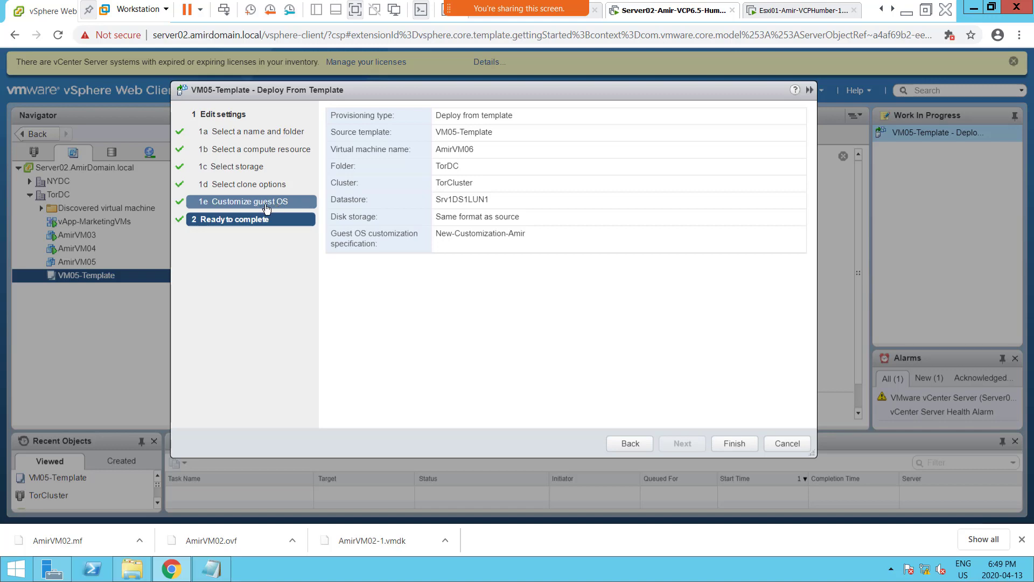
pyautogui.click(736, 442)
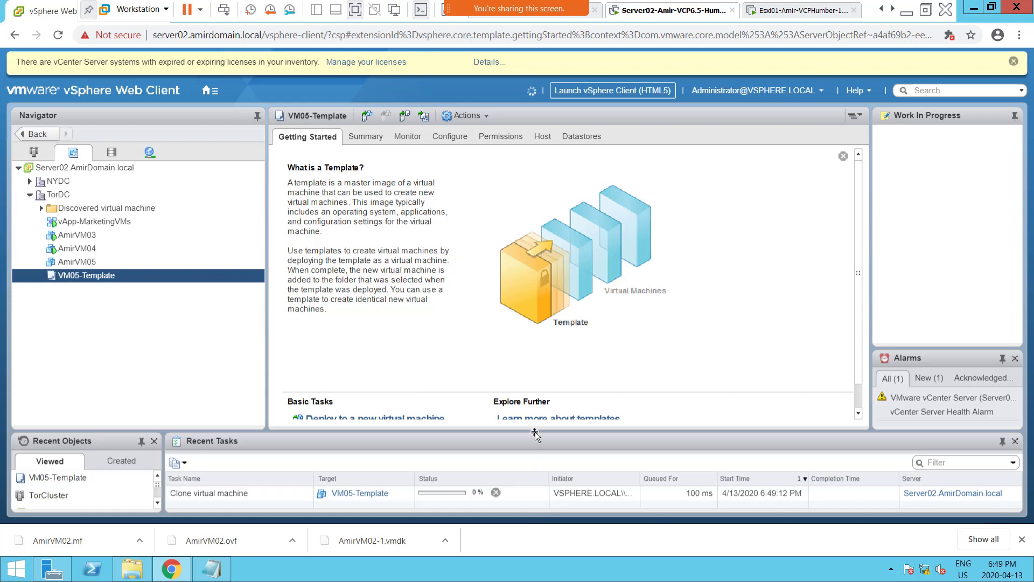
pyautogui.moveTo(537, 436)
pyautogui.mouseDown()
pyautogui.moveTo(540, 392)
pyautogui.moveTo(564, 400)
pyautogui.mouseUp()
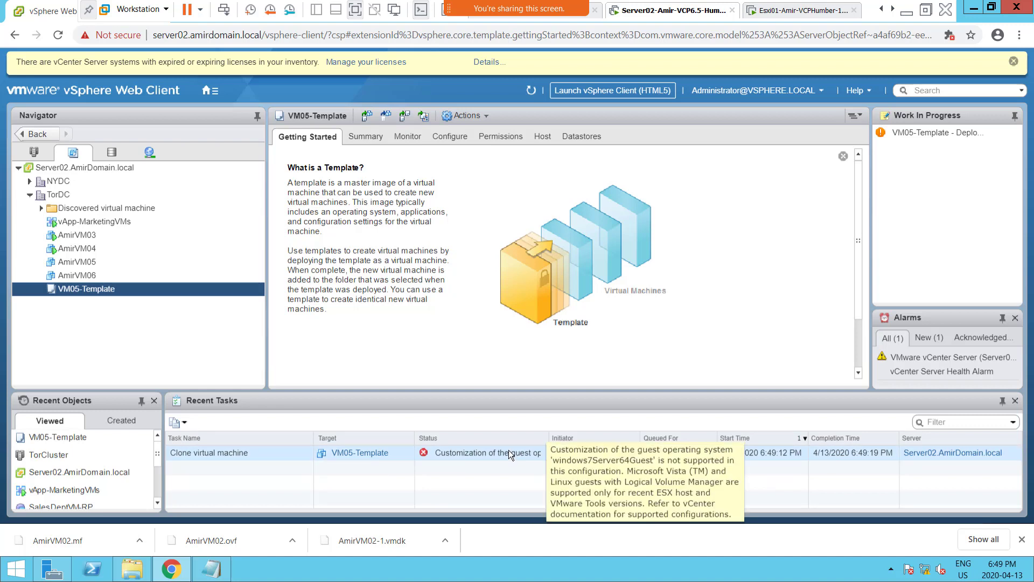
# Convert VM05-Template to a virtual machine, with TorCluster in TorDC as its compute resource.
pyautogui.rightClick(99, 290)
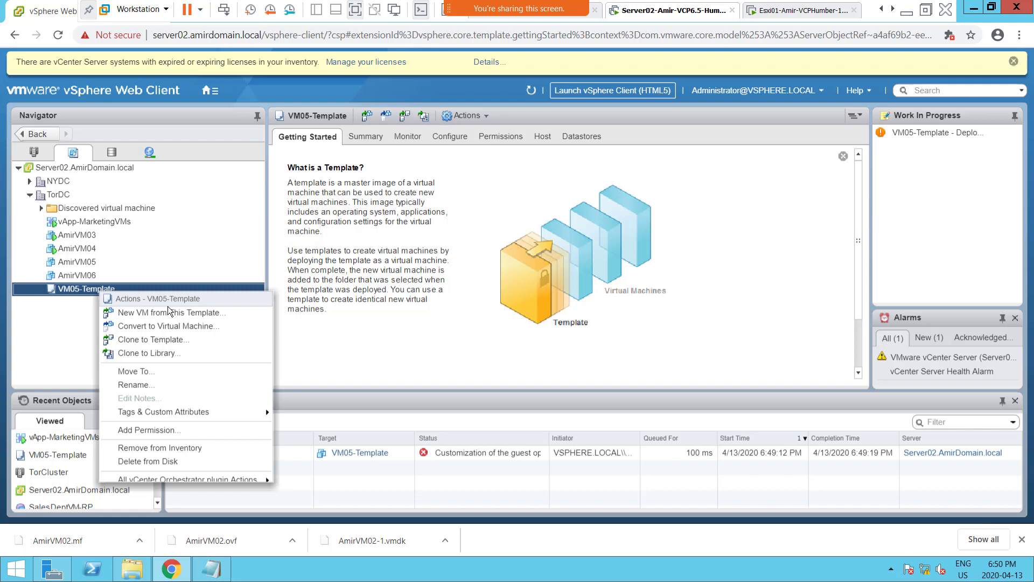
pyautogui.click(216, 328)
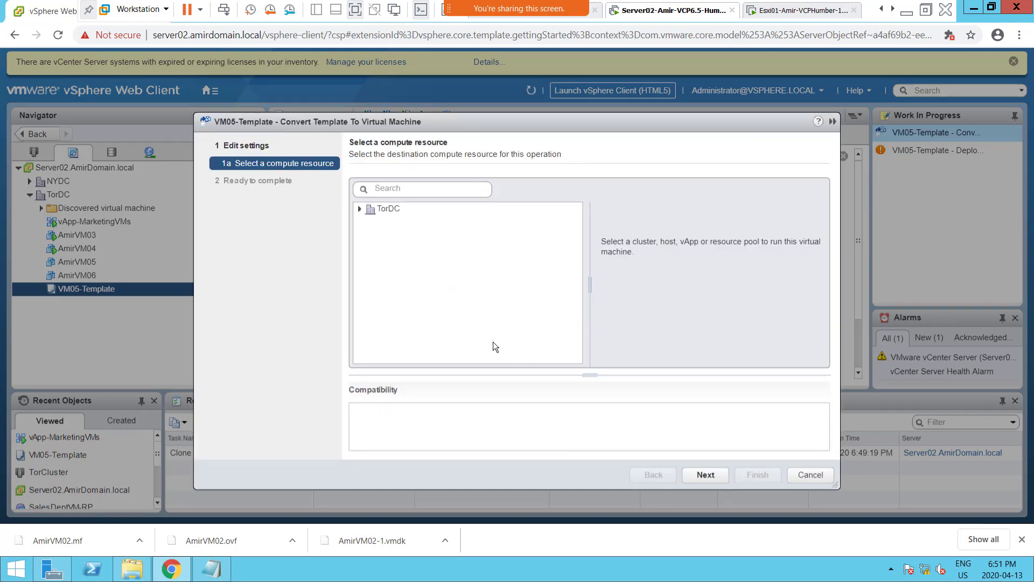
pyautogui.click(382, 211)
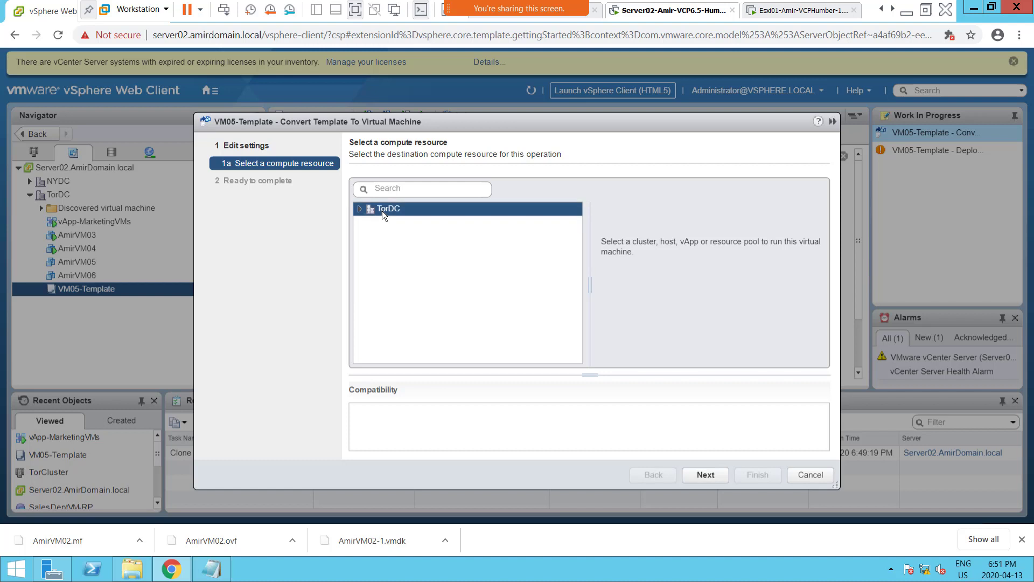
pyautogui.click(360, 210)
pyautogui.click(396, 225)
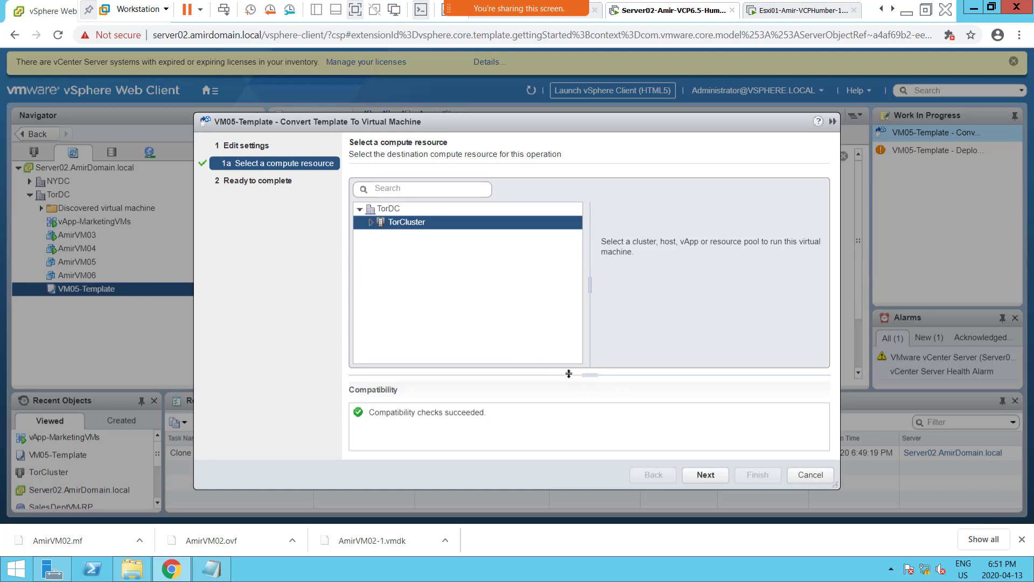
pyautogui.click(709, 473)
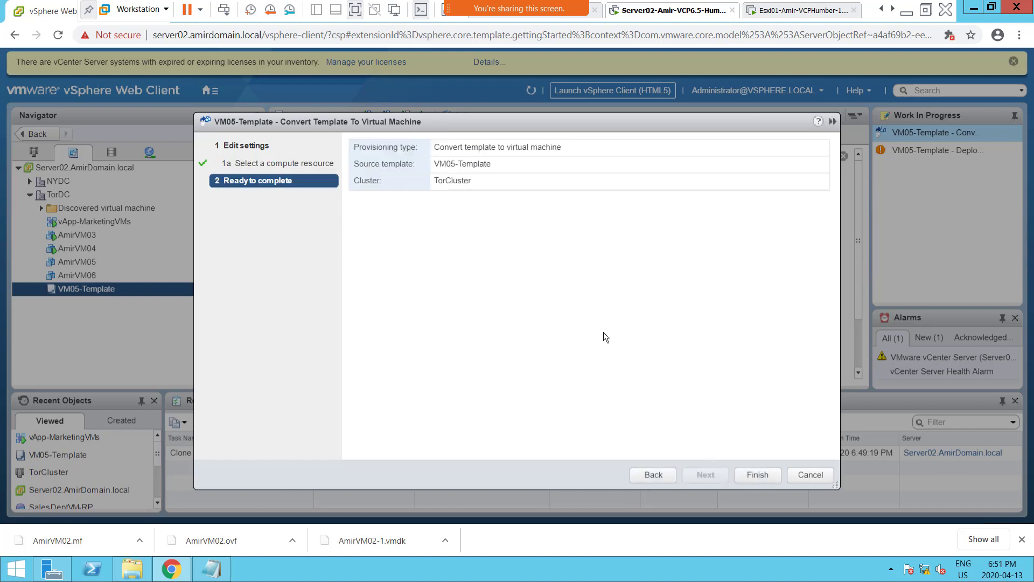
pyautogui.click(759, 474)
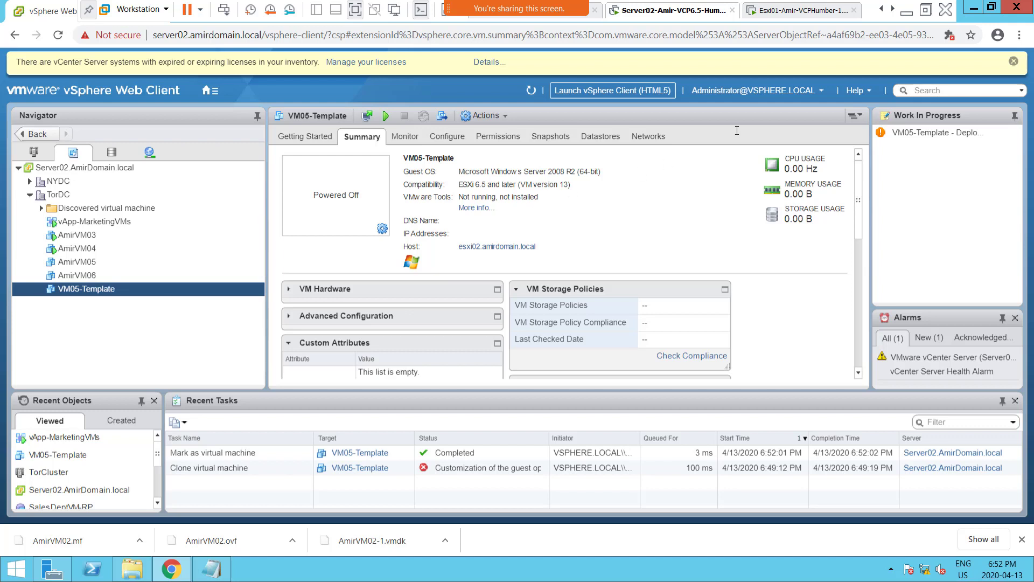
# Refresh the client and review the actions and power options available for VM05-Template as a virtual machine.
pyautogui.click(531, 92)
pyautogui.rightClick(77, 287)
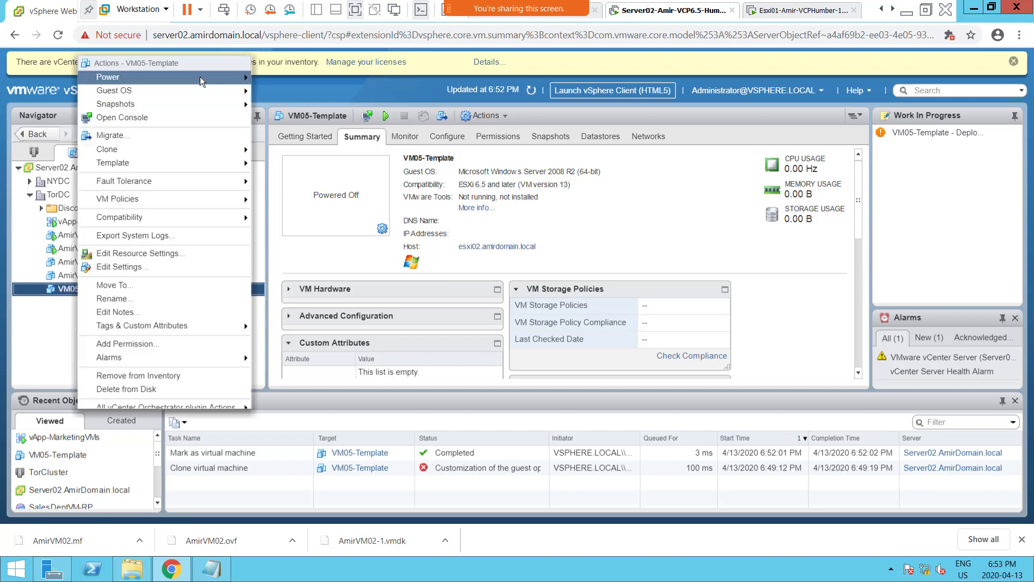
pyautogui.moveTo(200, 78)
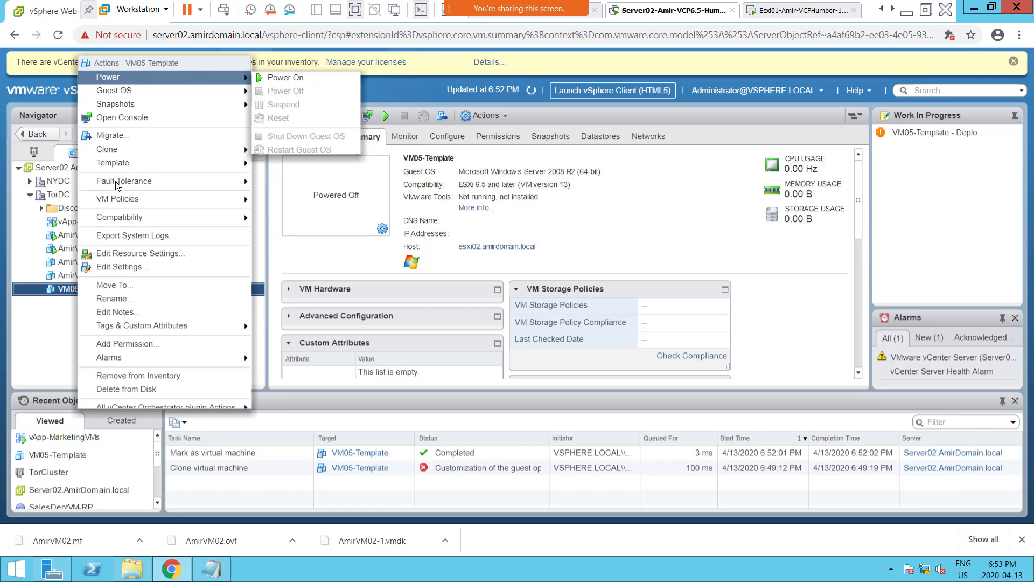
pyautogui.click(40, 332)
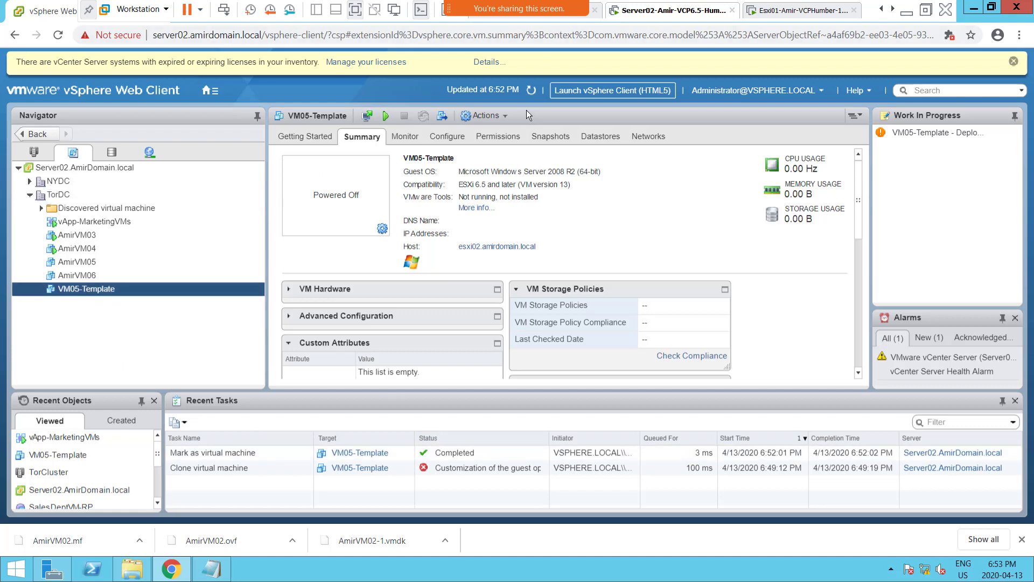
# Exit the virtual machine's full-screen view, switch to OneNote, and duplicate the "Screenshot 1" line directly beneath itself.
pyautogui.moveTo(538, 11)
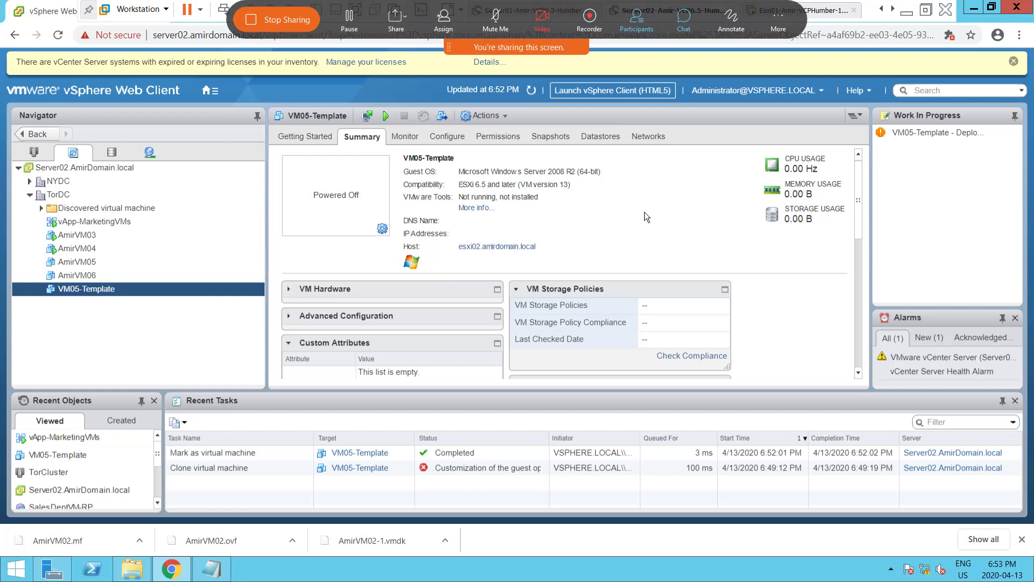
pyautogui.click(925, 10)
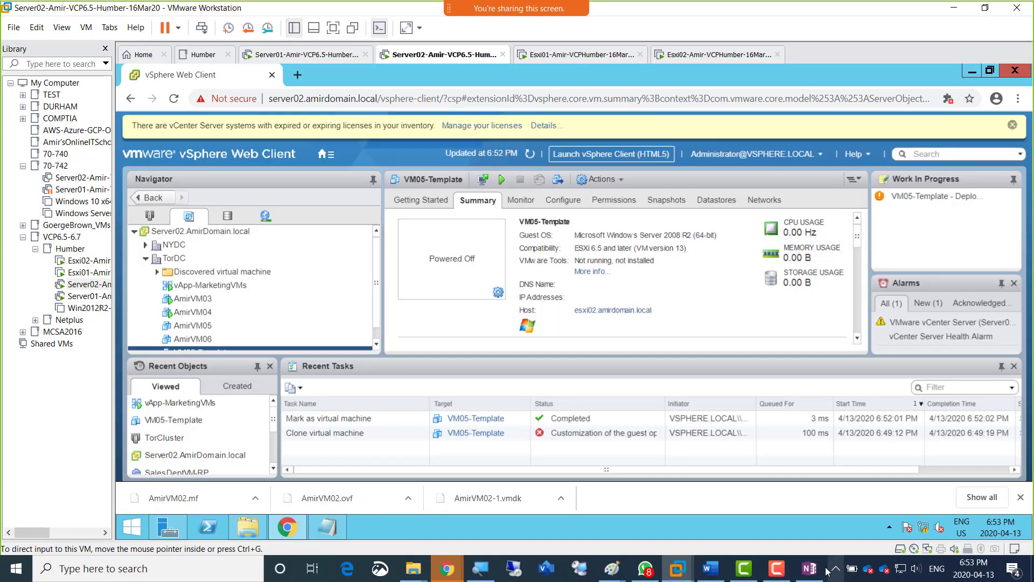
pyautogui.click(809, 570)
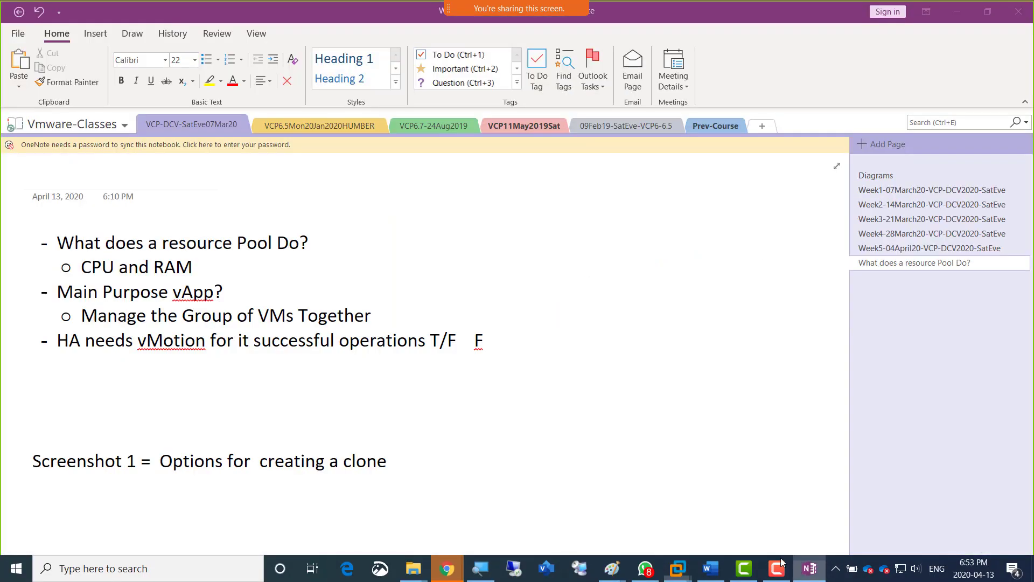
pyautogui.tripleClick(368, 456)
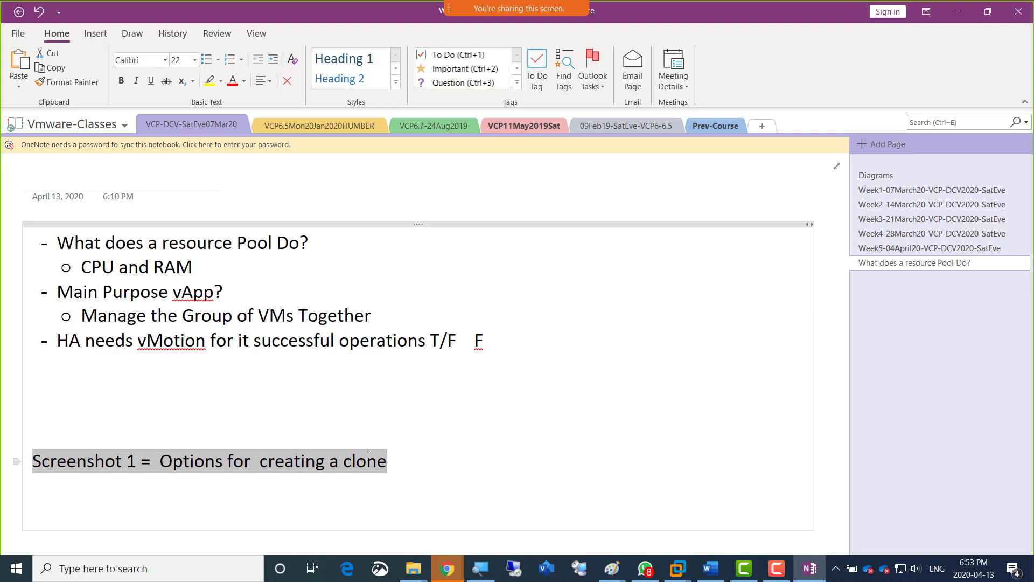
pyautogui.hotkey('ctrl', 'c')
pyautogui.press('End')
pyautogui.press('Return')
pyautogui.hotkey('ctrl', 'v')
# Change the duplicated line to "Screenshot 2 = Converted Template to a VM" and start a new line below it.
pyautogui.press('Home')
pyautogui.press('Right')
pyautogui.press('Right')
pyautogui.press('Right')
pyautogui.press('Right')
pyautogui.press('Right')
pyautogui.press('Right')
pyautogui.press('Right')
pyautogui.press('Right')
pyautogui.press('Right')
pyautogui.press('Right')
pyautogui.press('Right')
pyautogui.hotkey('shift', 'Right')
pyautogui.write('2')
pyautogui.press('Right')
pyautogui.press('Right')
pyautogui.press('Right')
pyautogui.hotkey('ctrl', 'shift', 'Right')
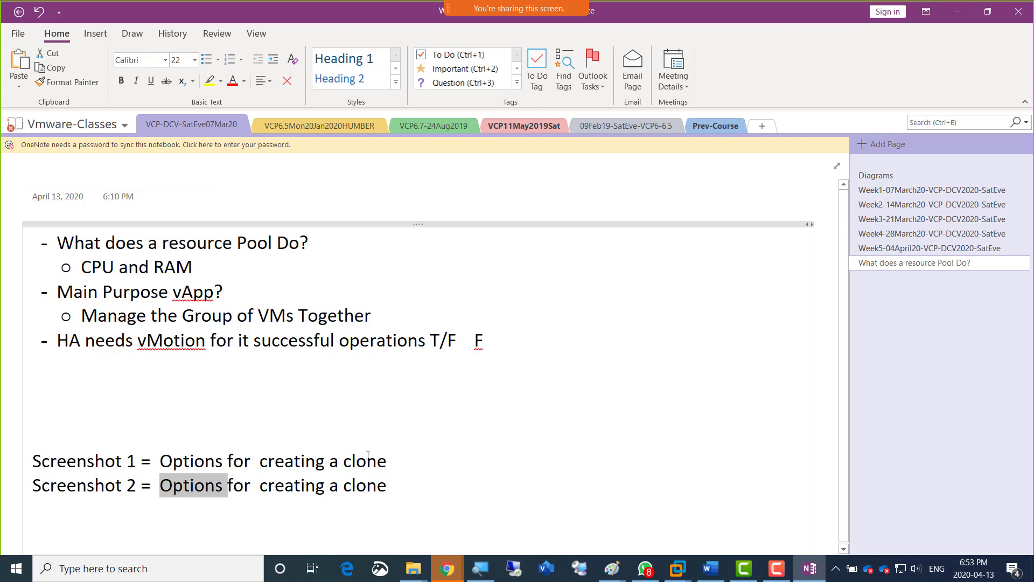
pyautogui.hotkey('ctrl', 'shift', 'Right')
pyautogui.hotkey('ctrl', 'shift', 'Right')
pyautogui.hotkey('ctrl', 'shift', 'Right')
pyautogui.hotkey('ctrl', 'shift', 'Right')
pyautogui.write('Converted Template to a VM')
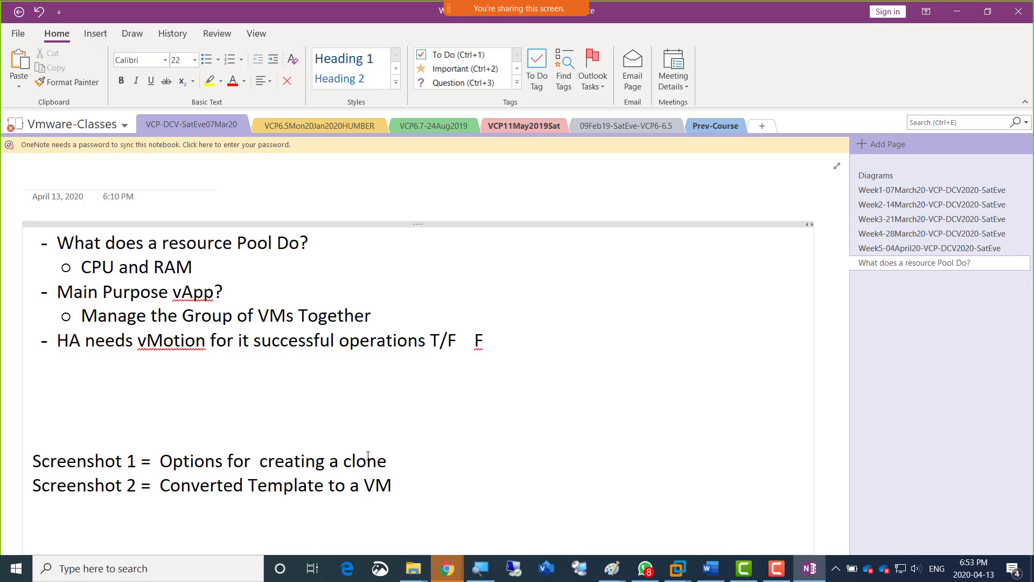
pyautogui.press('Return')
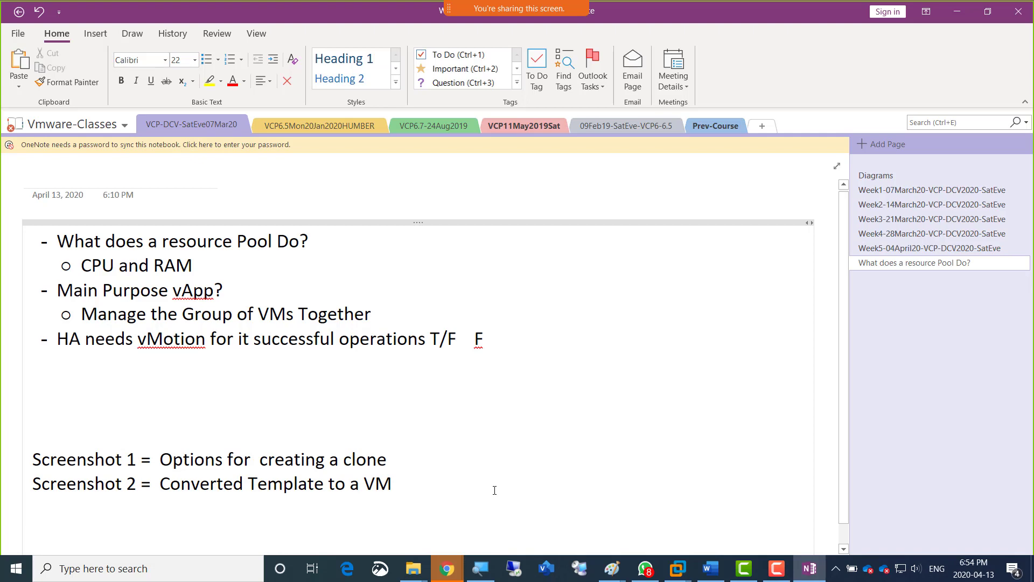
pyautogui.hotkey('alt', 'Tab')
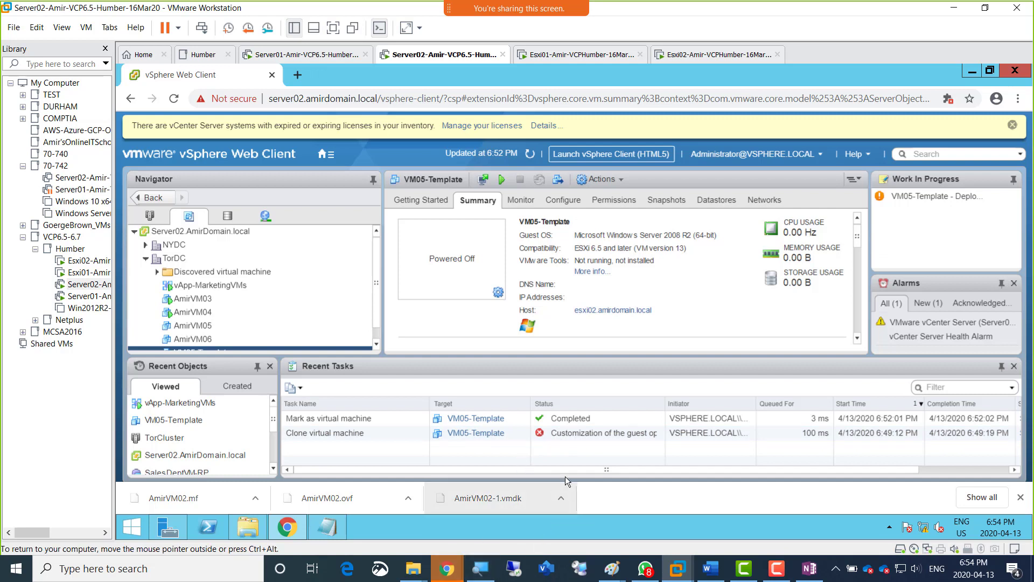
pyautogui.click(809, 568)
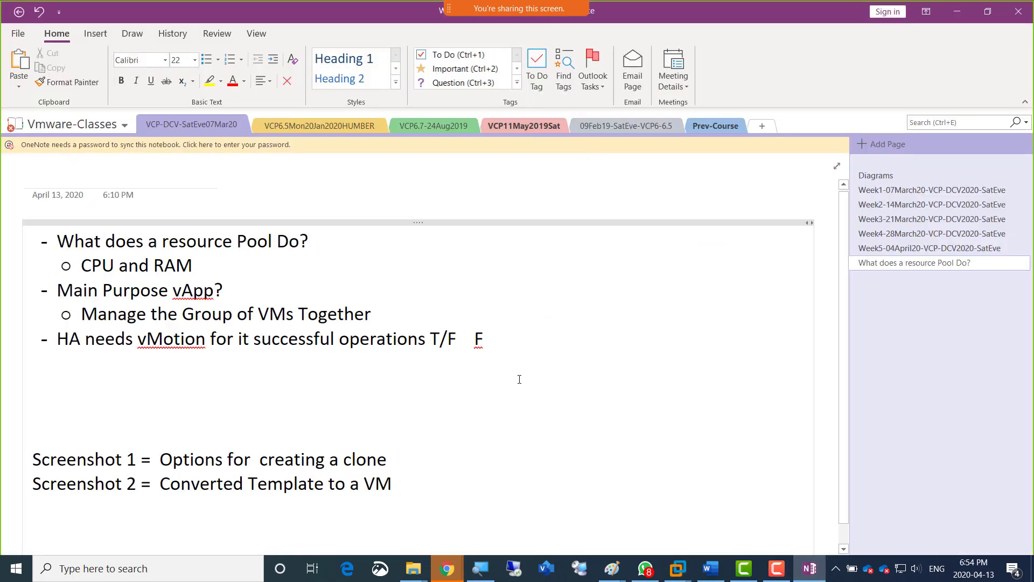
# Add the bullet "FT = Fault Tolerance" below the HA needs vMotion line and start an empty sub-bullet under it.
pyautogui.click(497, 341)
pyautogui.press('Return')
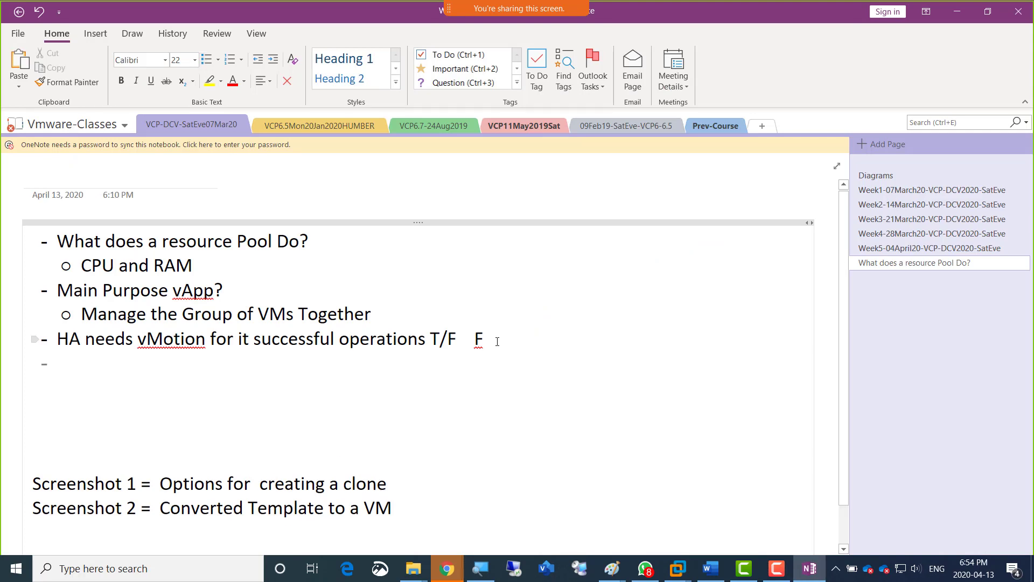
pyautogui.write('FT')
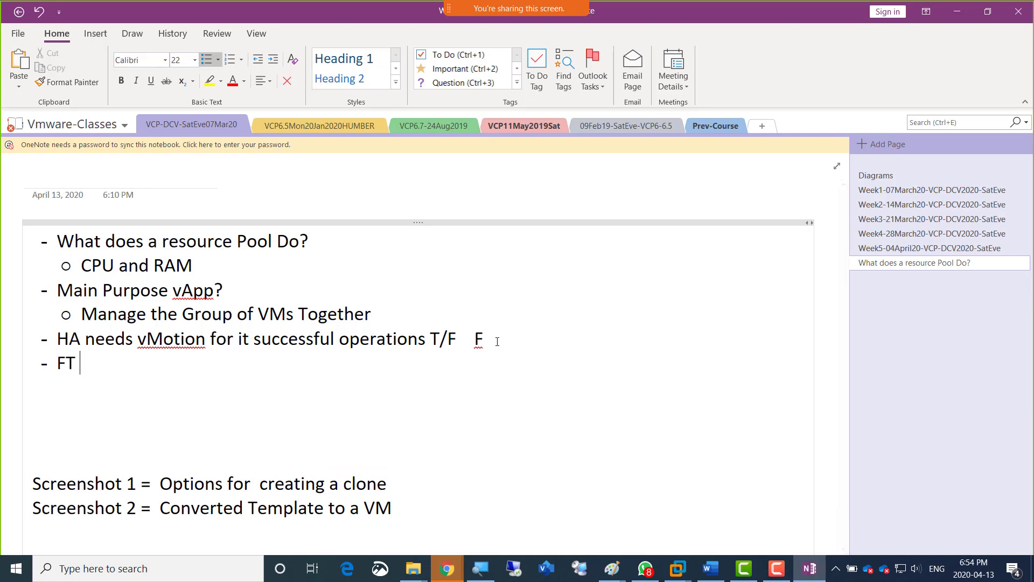
pyautogui.write(' =')
pyautogui.write('Fault Tolerance')
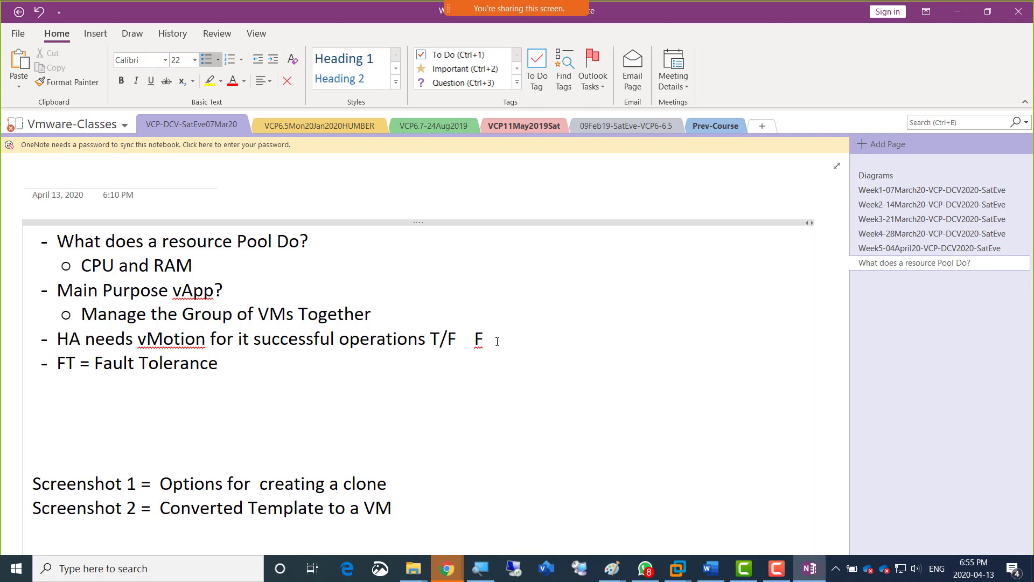
pyautogui.press('Return')
pyautogui.press('Tab')
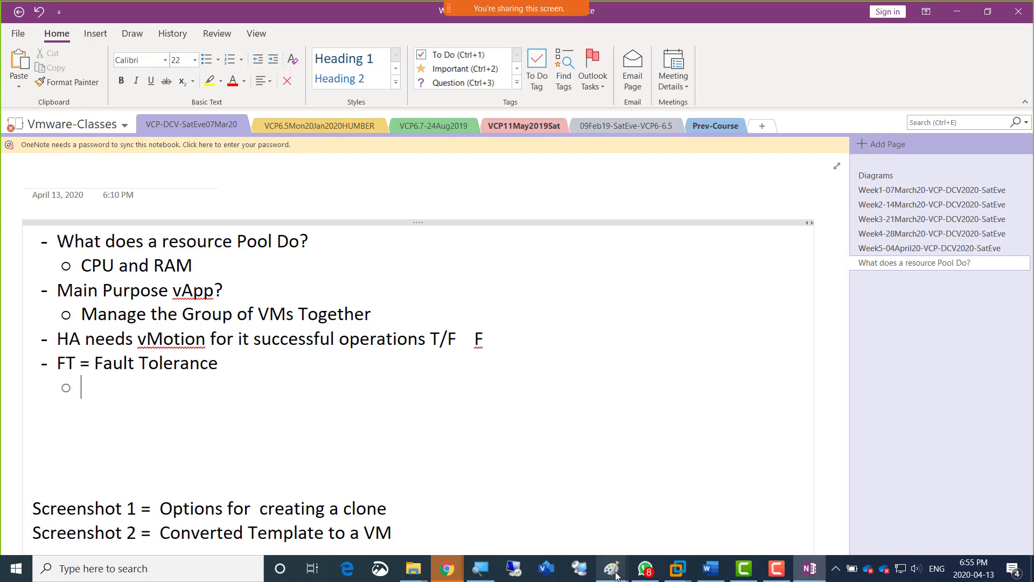
# Switch to the Paint window with the VM -Management diagram and add a text box reading "Fault" just below that heading.
pyautogui.moveTo(614, 574)
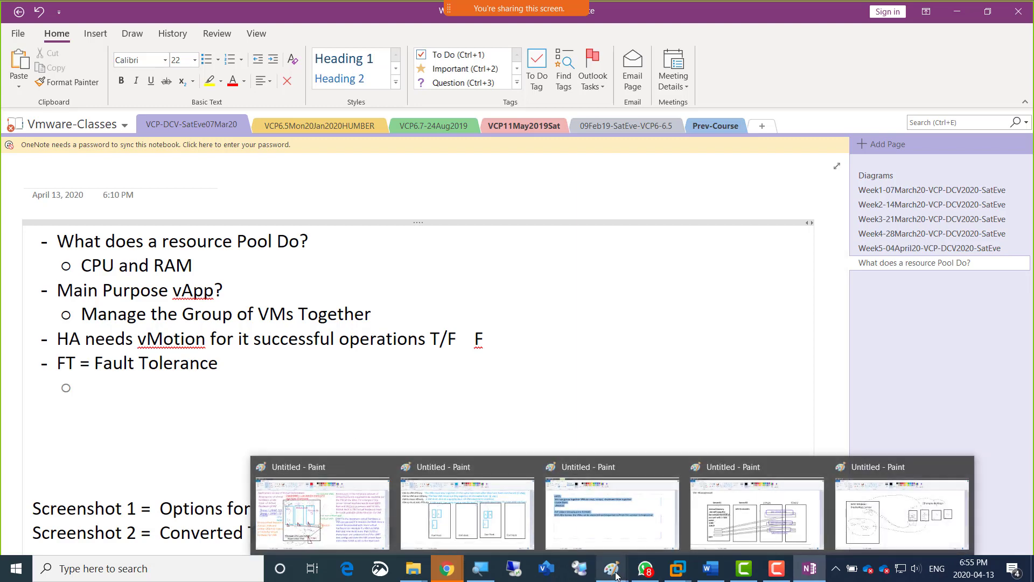
pyautogui.click(789, 540)
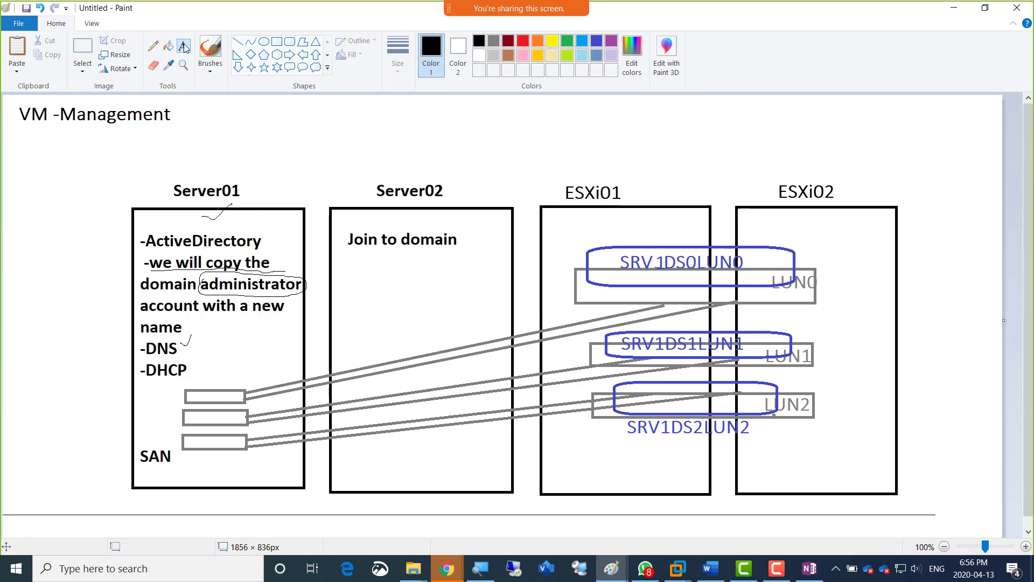
pyautogui.click(14, 129)
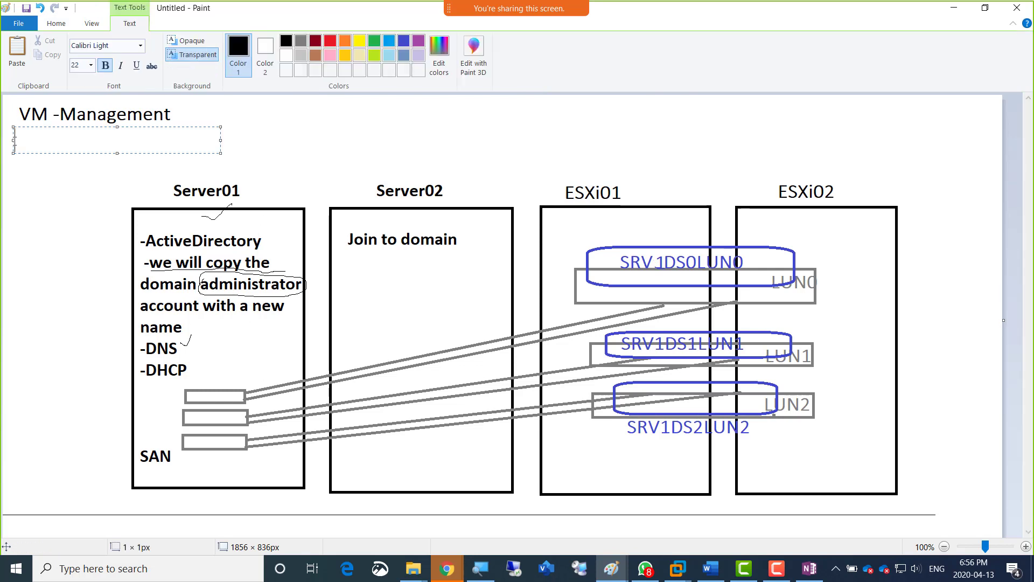
pyautogui.write('Fault')
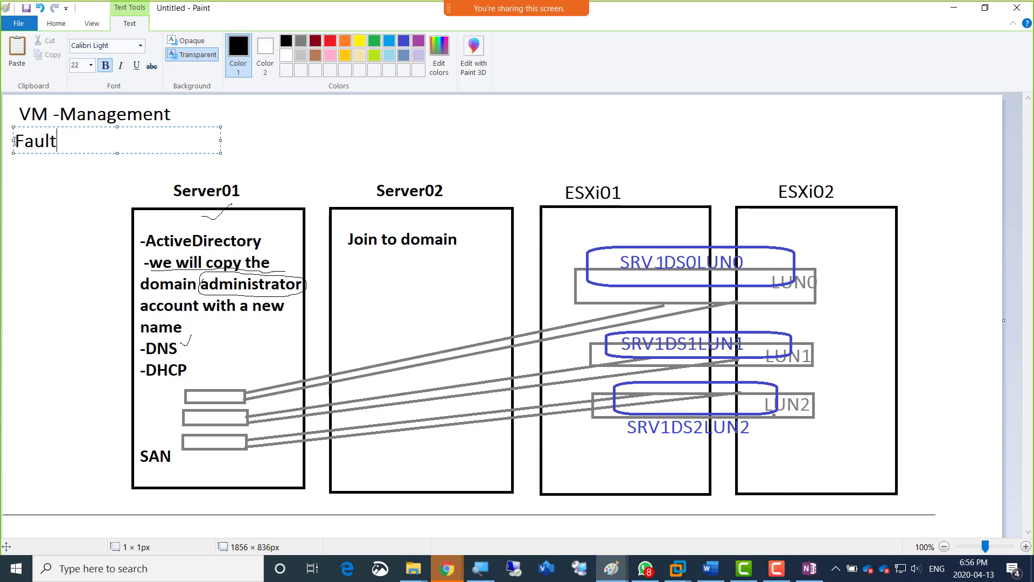
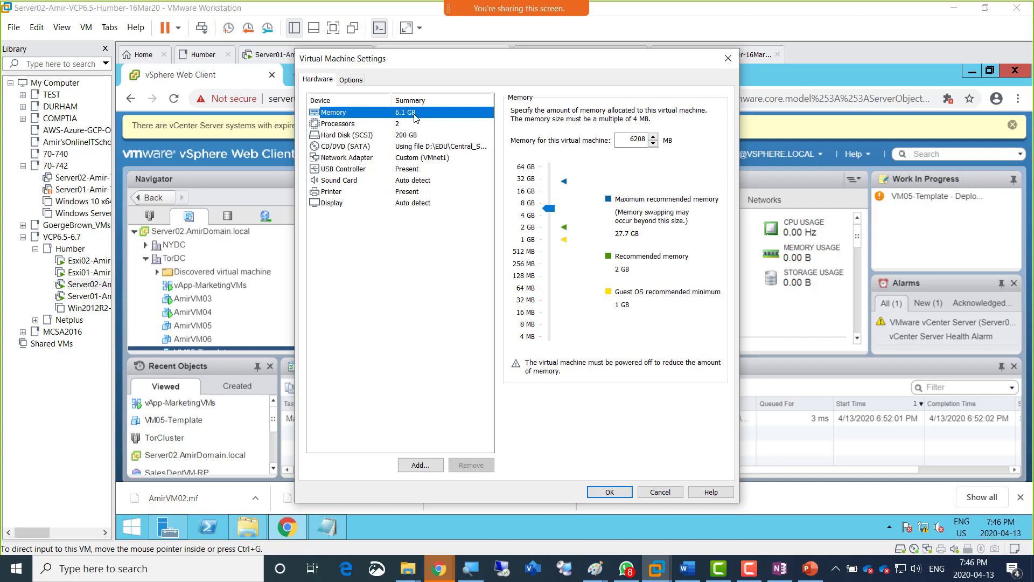
# Close the Server02 settings unchanged and look through the consoles of Server01, Server02, Esxi01 and Esxi02.
pyautogui.click(659, 492)
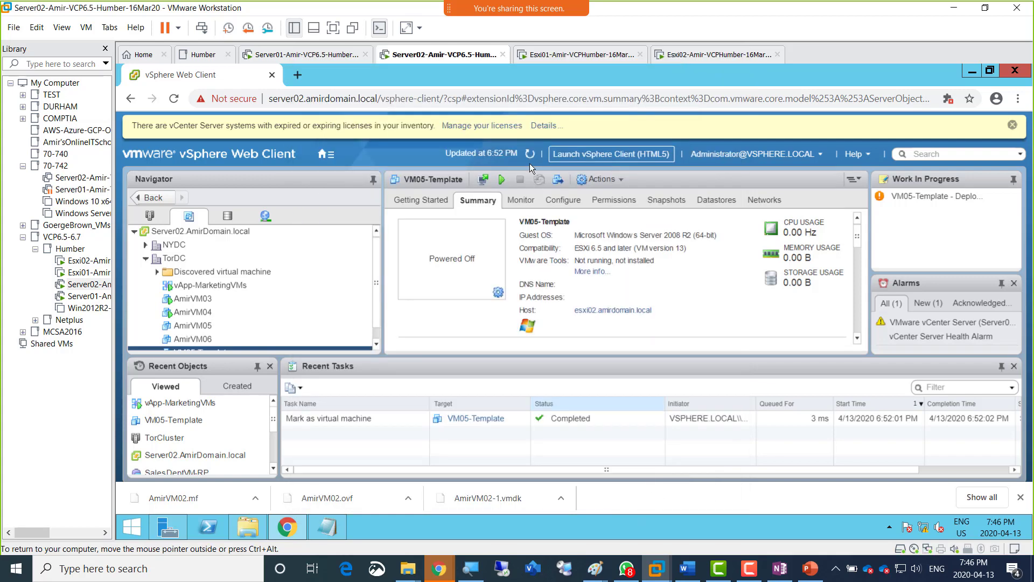
pyautogui.rightClick(556, 54)
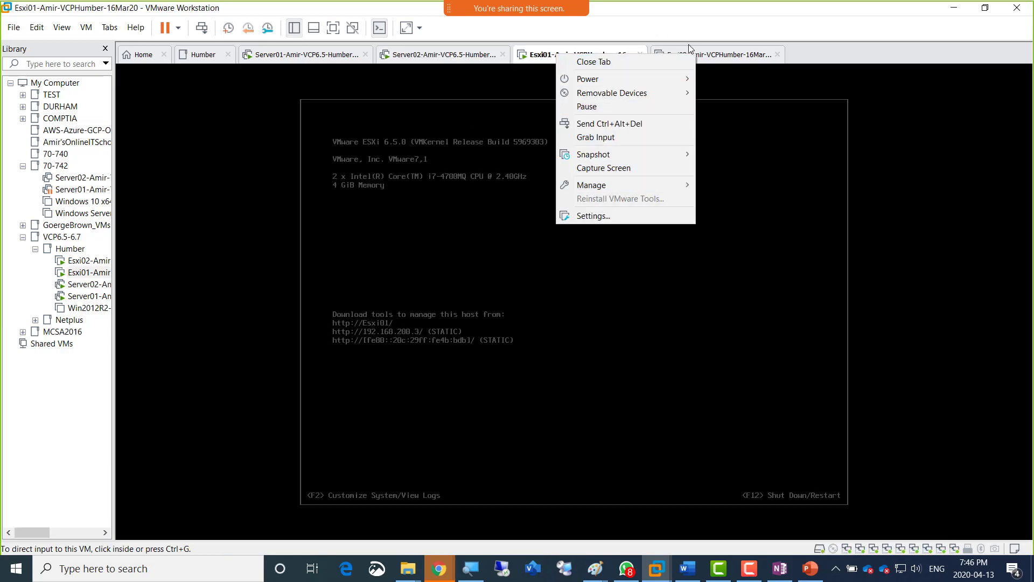
pyautogui.click(721, 56)
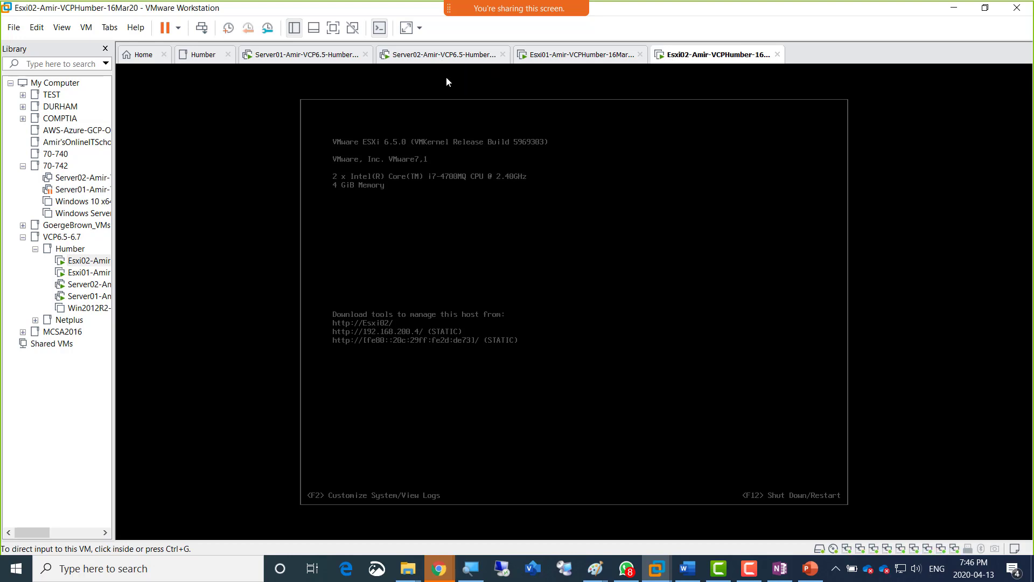
pyautogui.click(284, 64)
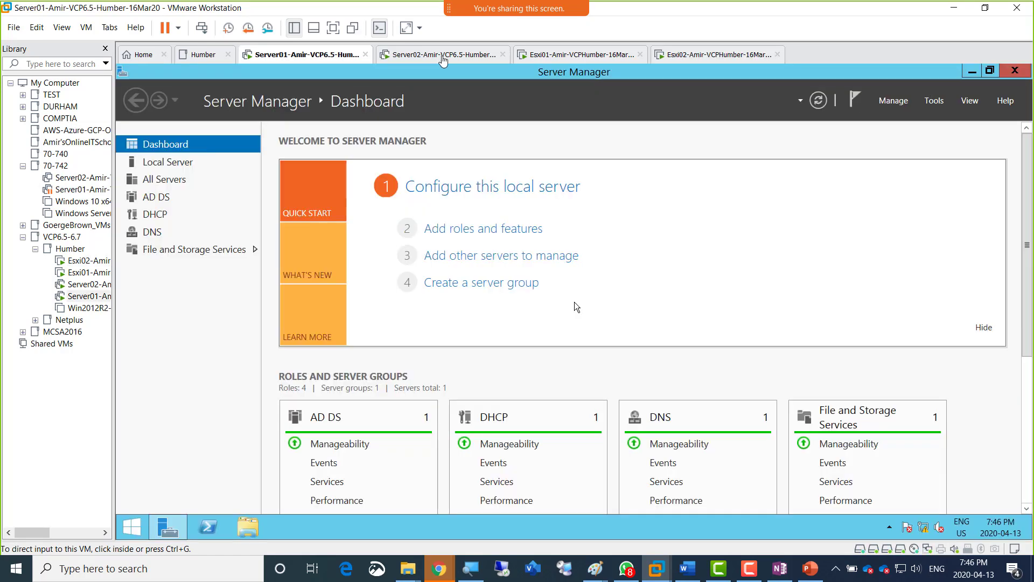
pyautogui.click(477, 63)
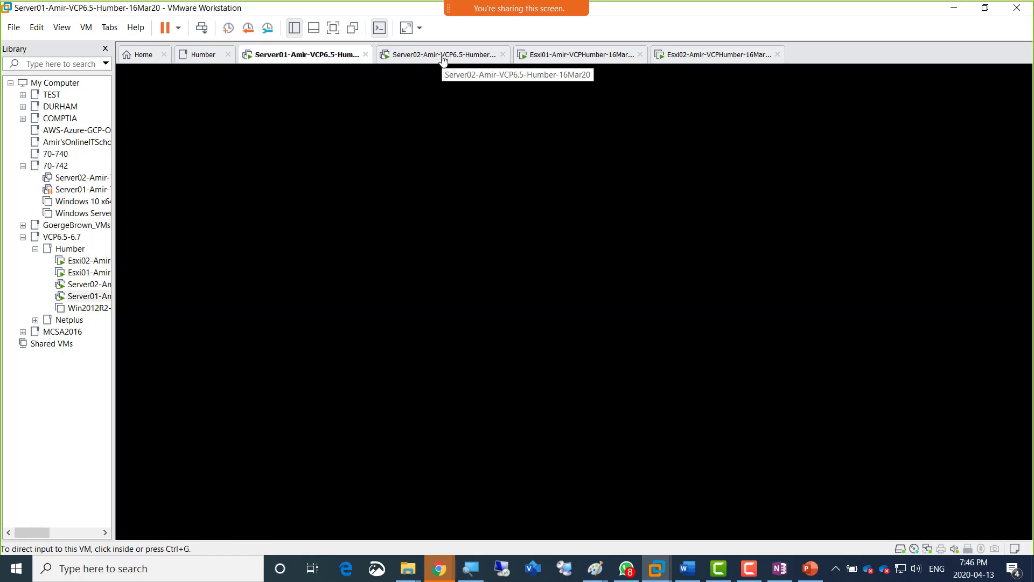
pyautogui.click(571, 65)
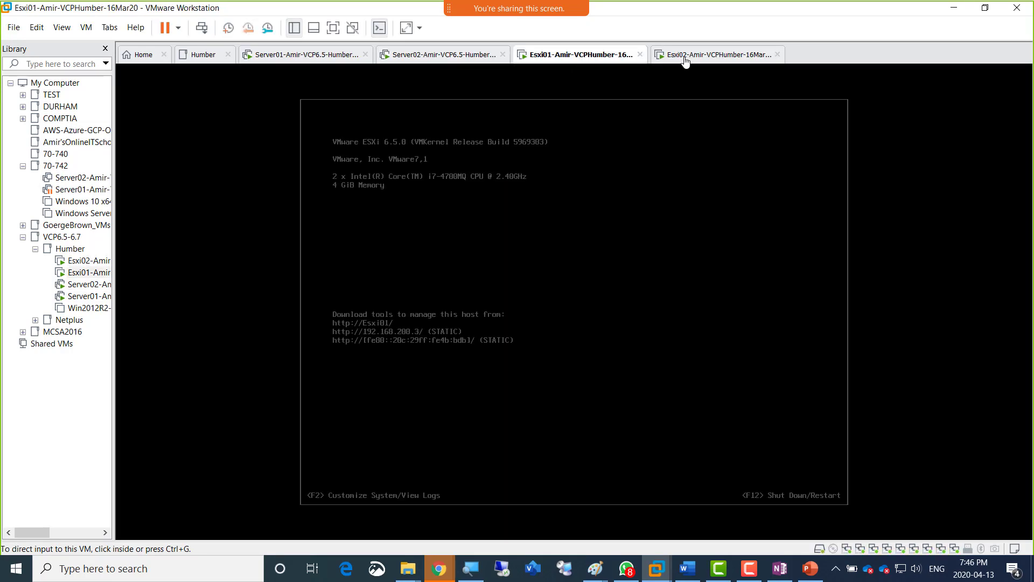
pyautogui.click(731, 64)
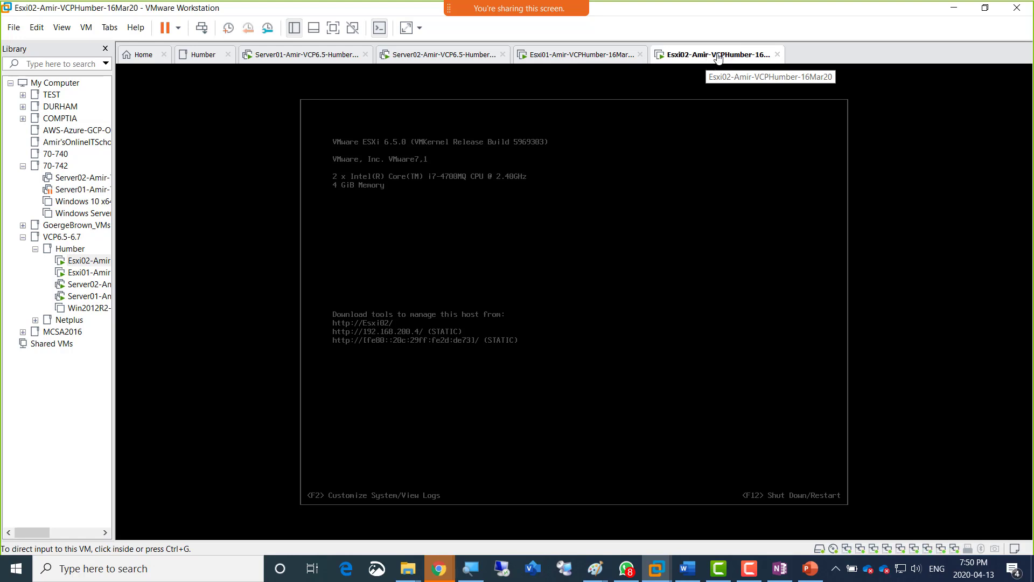
# Shut down the guest system of the Esxi01 virtual machine.
pyautogui.click(564, 60)
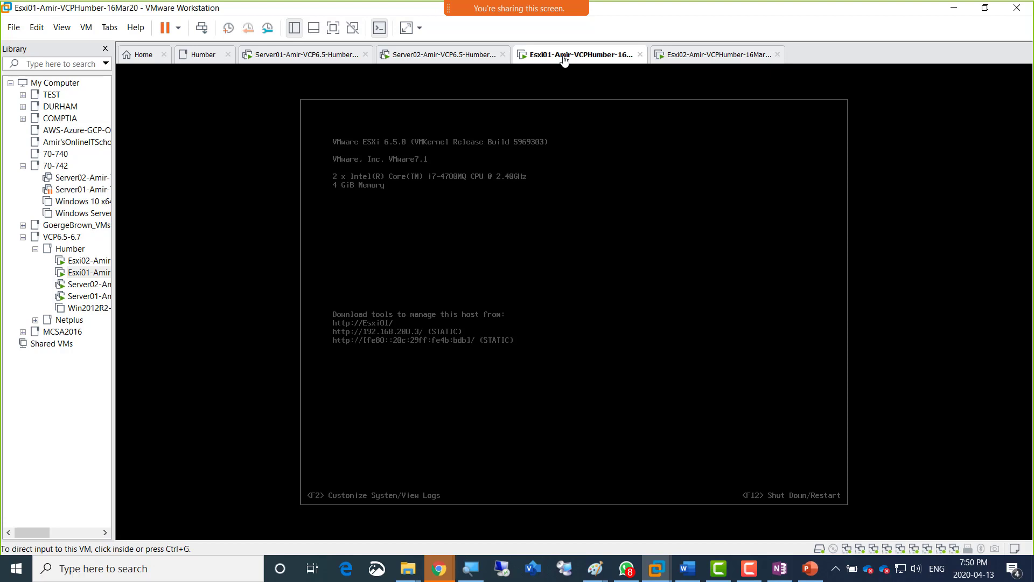
pyautogui.rightClick(564, 59)
pyautogui.moveTo(596, 84)
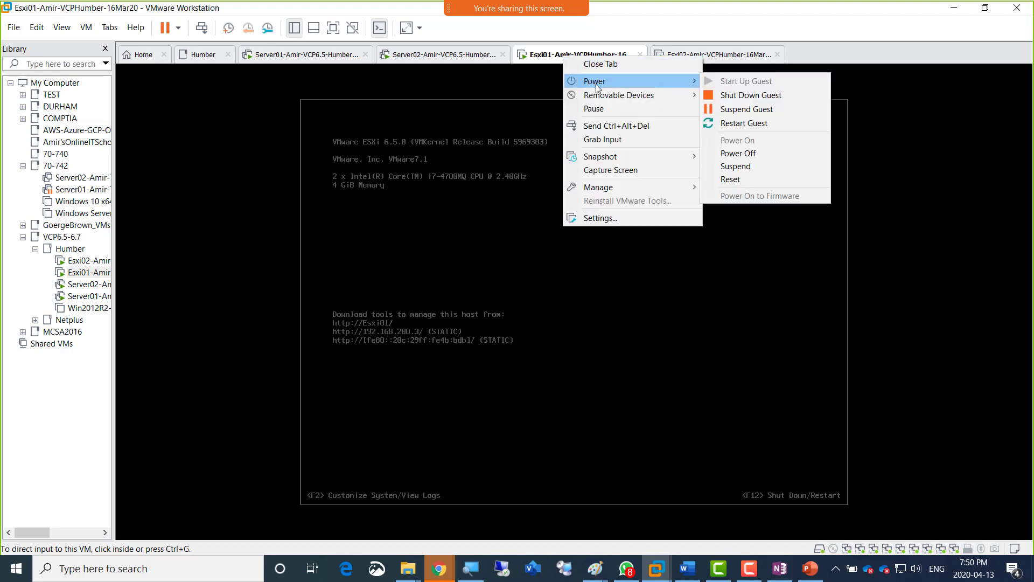
pyautogui.click(730, 95)
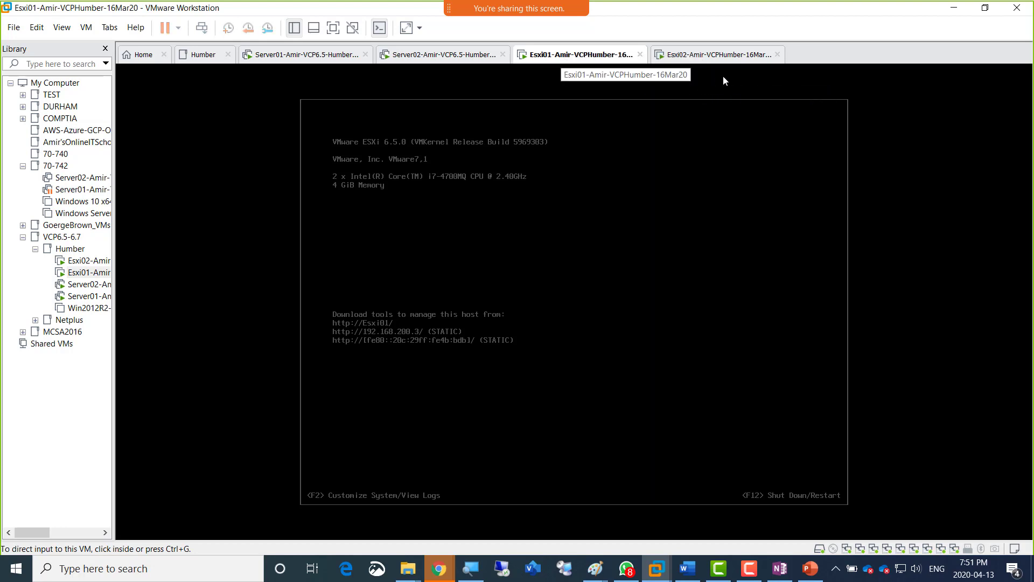
# Shut down the guest system of the Esxi02 virtual machine.
pyautogui.click(713, 59)
pyautogui.rightClick(713, 58)
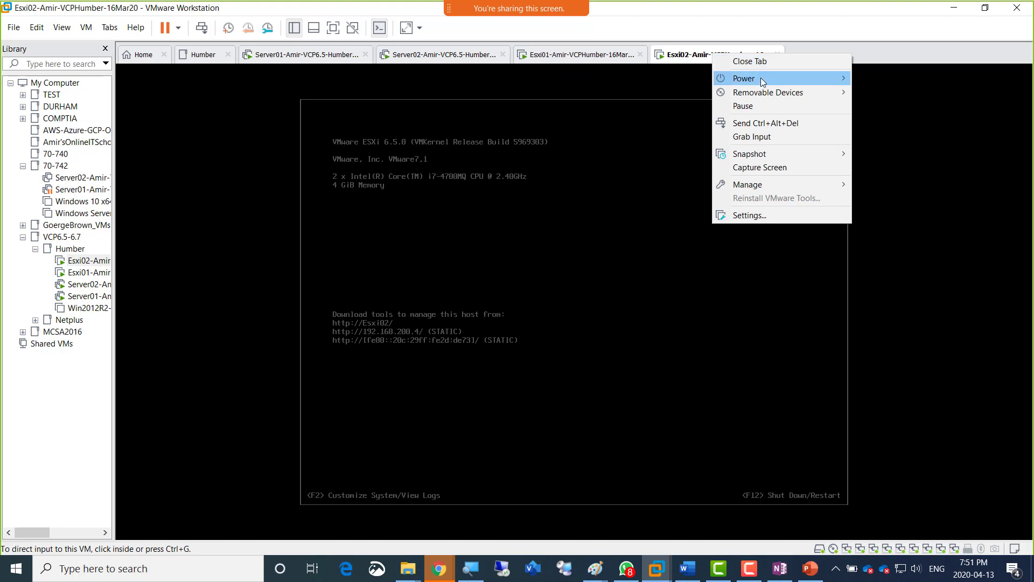
pyautogui.moveTo(761, 79)
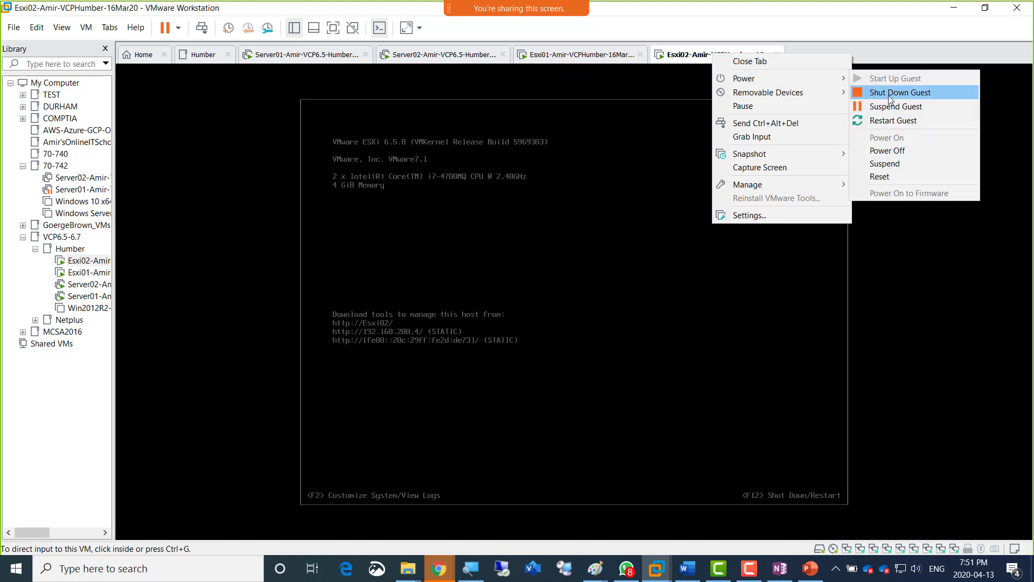
pyautogui.click(886, 94)
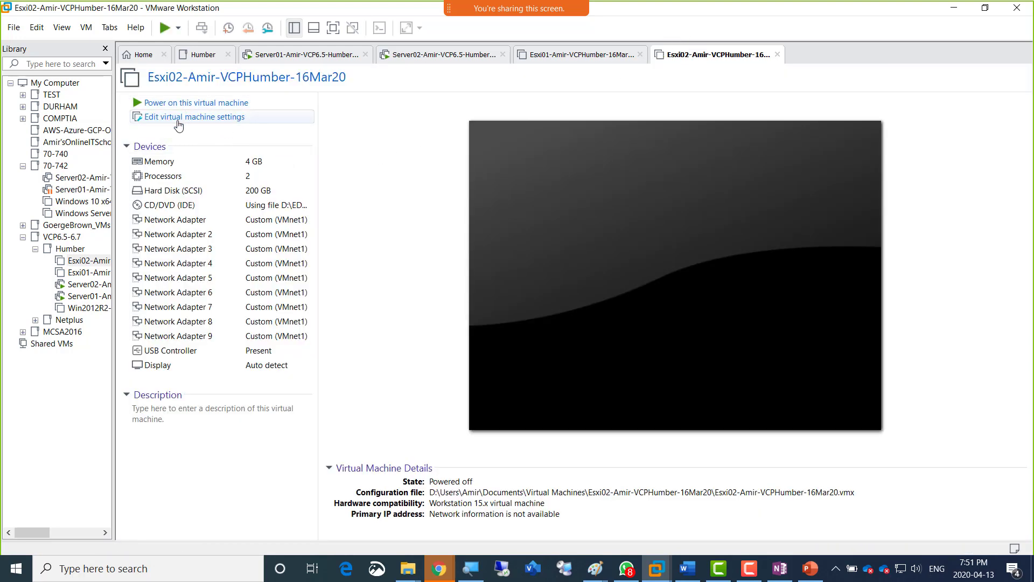
# Increase the memory of the powered-off Esxi02 virtual machine to 6208 MB and save its settings.
pyautogui.click(198, 163)
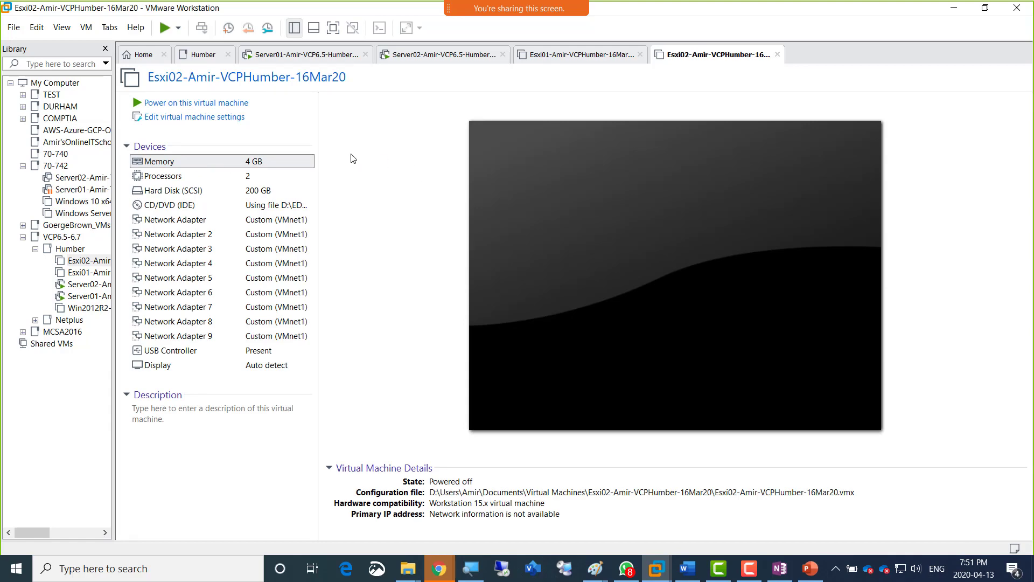
pyautogui.doubleClick(219, 166)
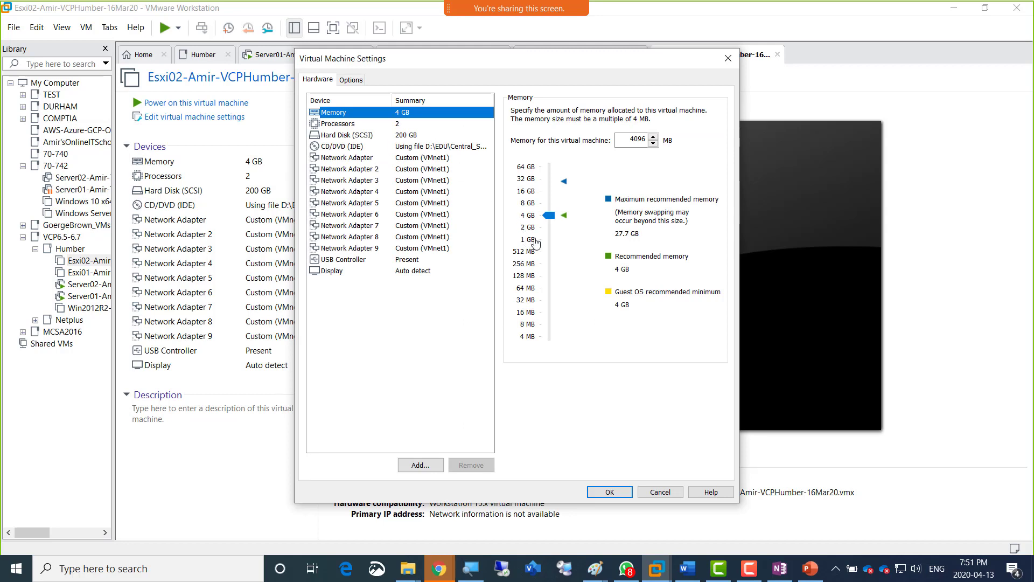
pyautogui.moveTo(548, 216); pyautogui.dragTo(545, 209)
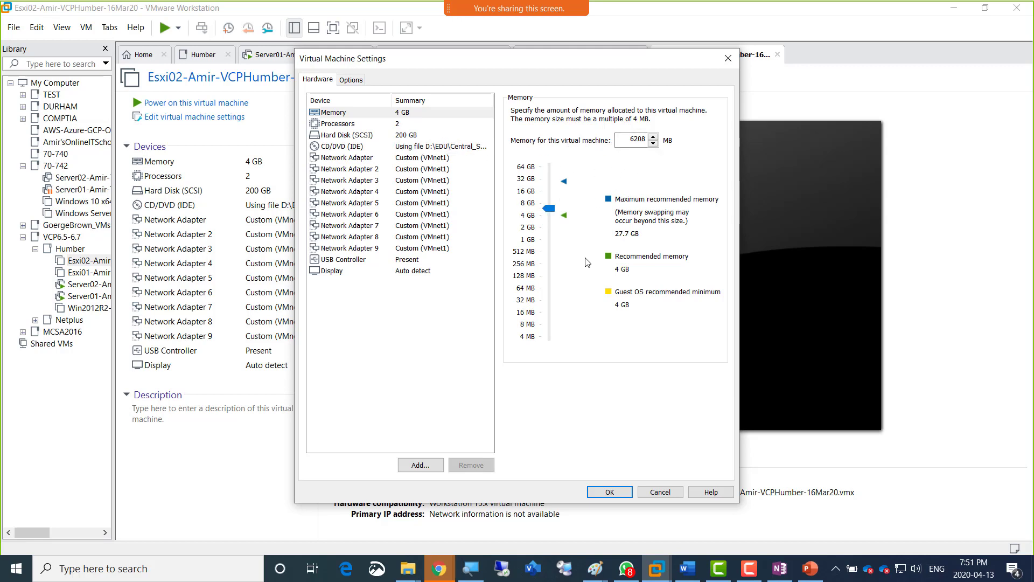
pyautogui.click(610, 492)
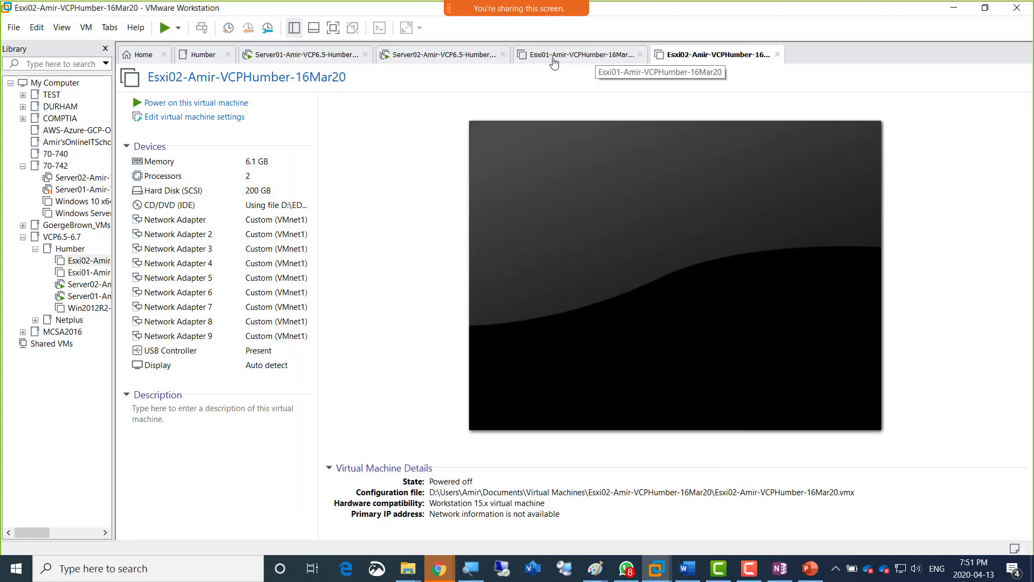
# Increase the memory of the powered-off Esxi01 virtual machine to 6208 MB and save its settings.
pyautogui.click(554, 63)
pyautogui.click(262, 161)
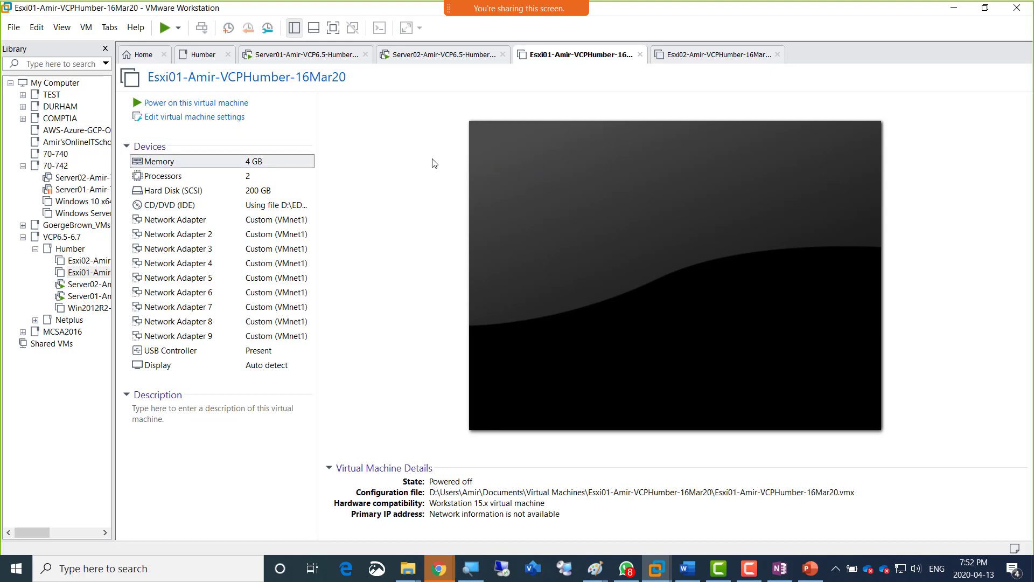
pyautogui.hotkey('ctrl', 'd')
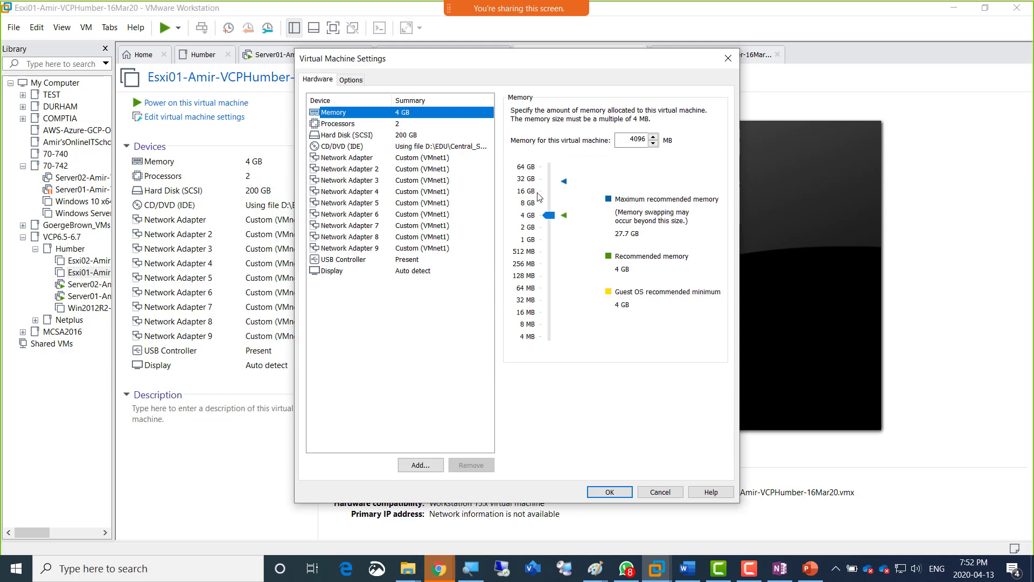
pyautogui.moveTo(550, 216); pyautogui.dragTo(550, 209)
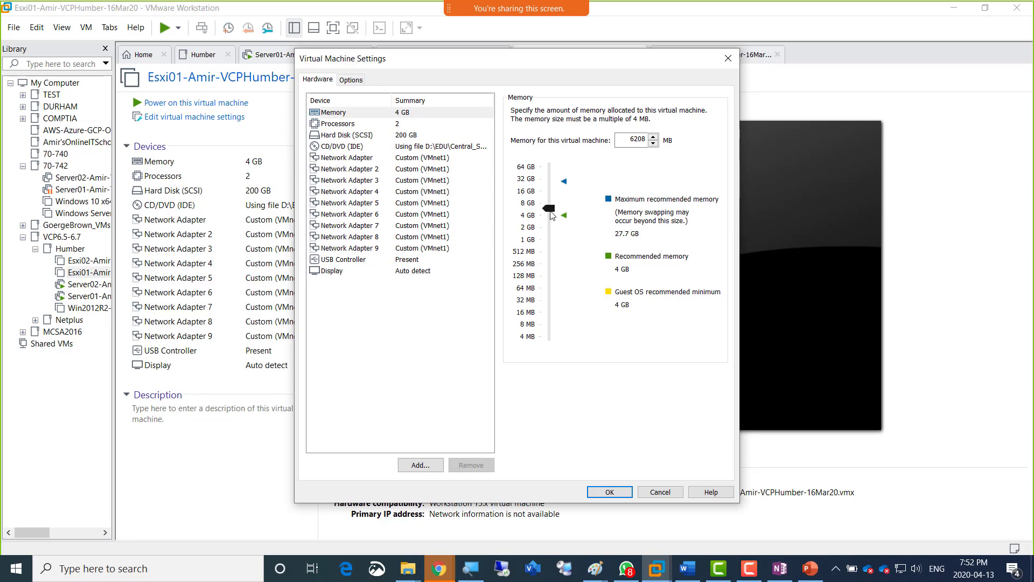
pyautogui.click(600, 492)
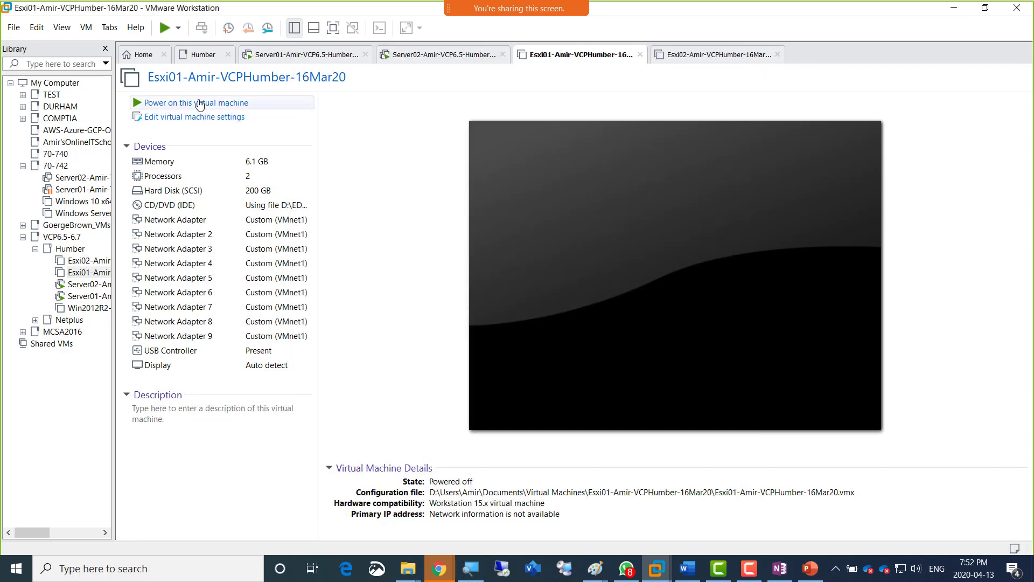
# Power on the Esxi01 and Esxi02 virtual machines.
pyautogui.click(198, 103)
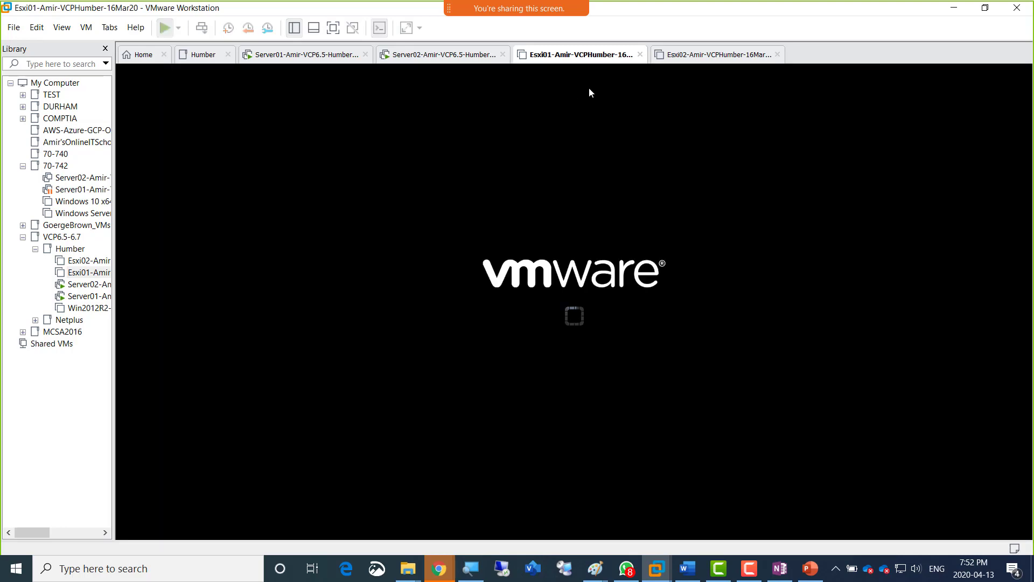
pyautogui.click(717, 55)
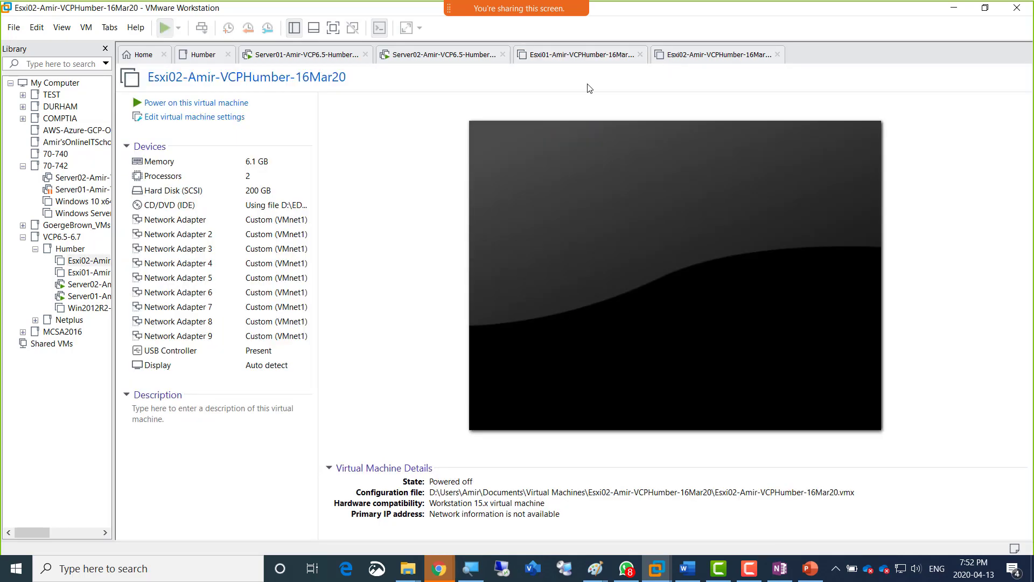
pyautogui.click(202, 105)
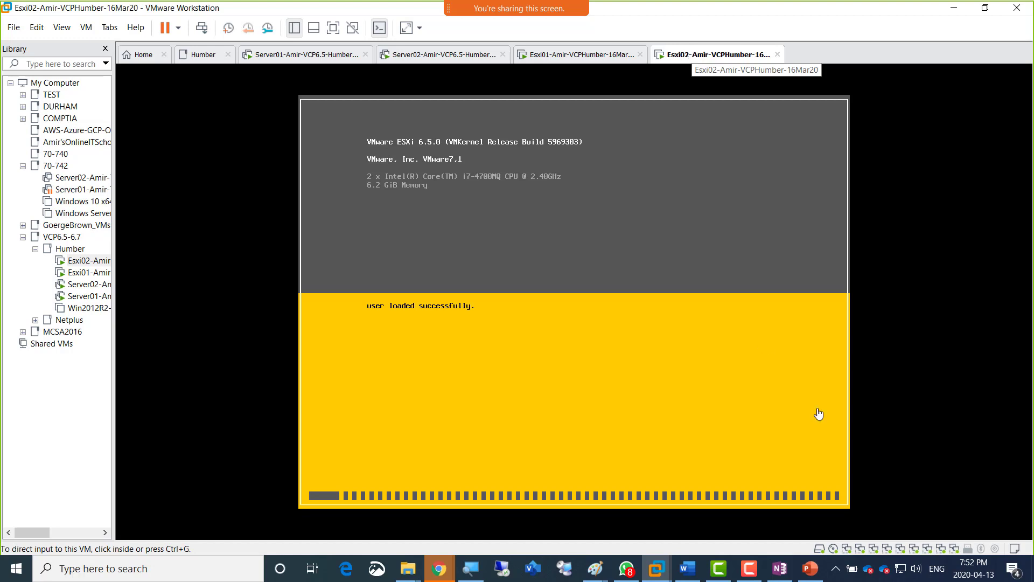
# Show the host computer's hidden background apps and close the Adobe Acrobat Updater.
pyautogui.click(835, 570)
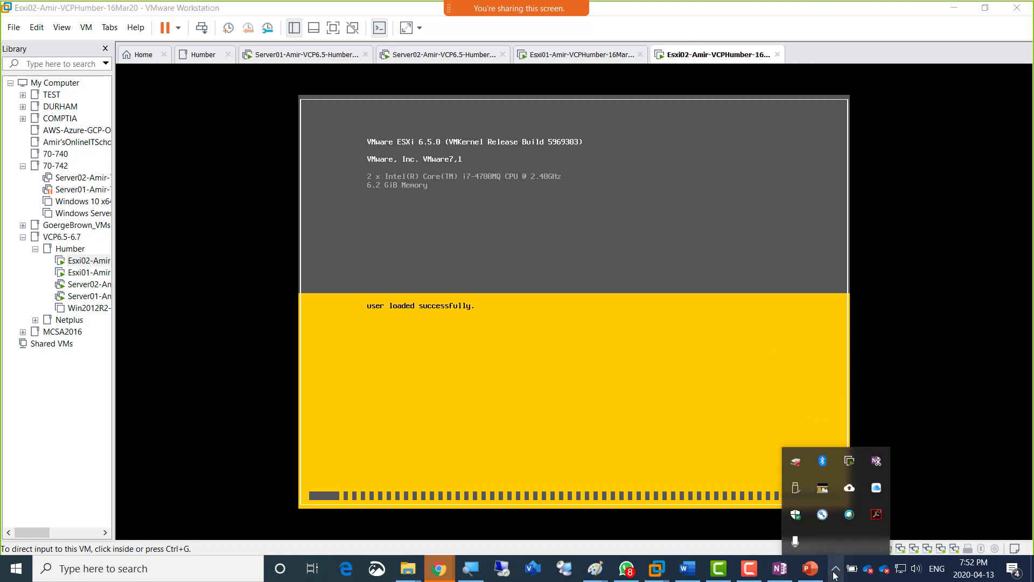
pyautogui.click(835, 569)
pyautogui.click(835, 570)
pyautogui.click(835, 570)
pyautogui.click(835, 570)
pyautogui.click(835, 570)
pyautogui.click(835, 571)
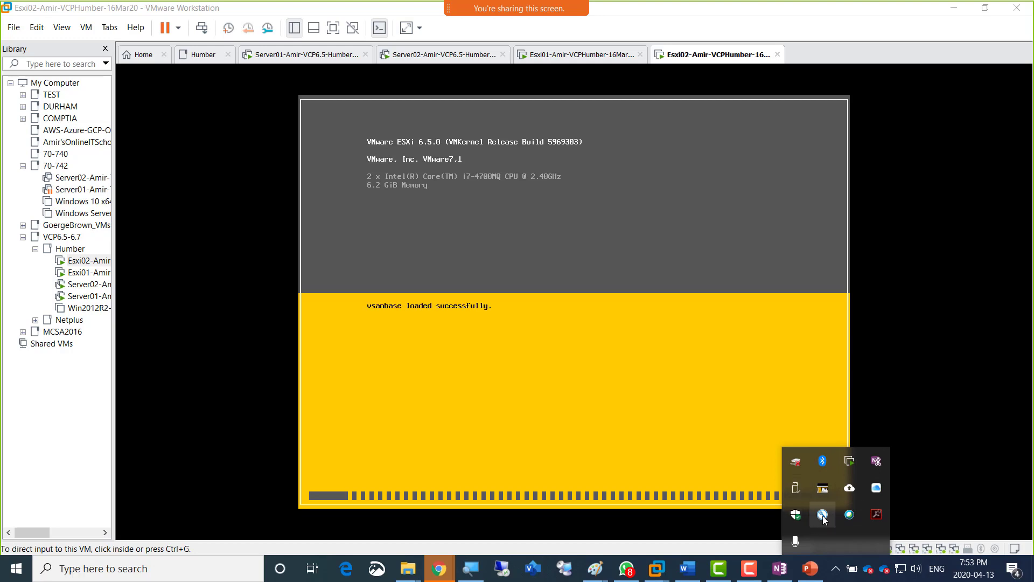
pyautogui.rightClick(877, 517)
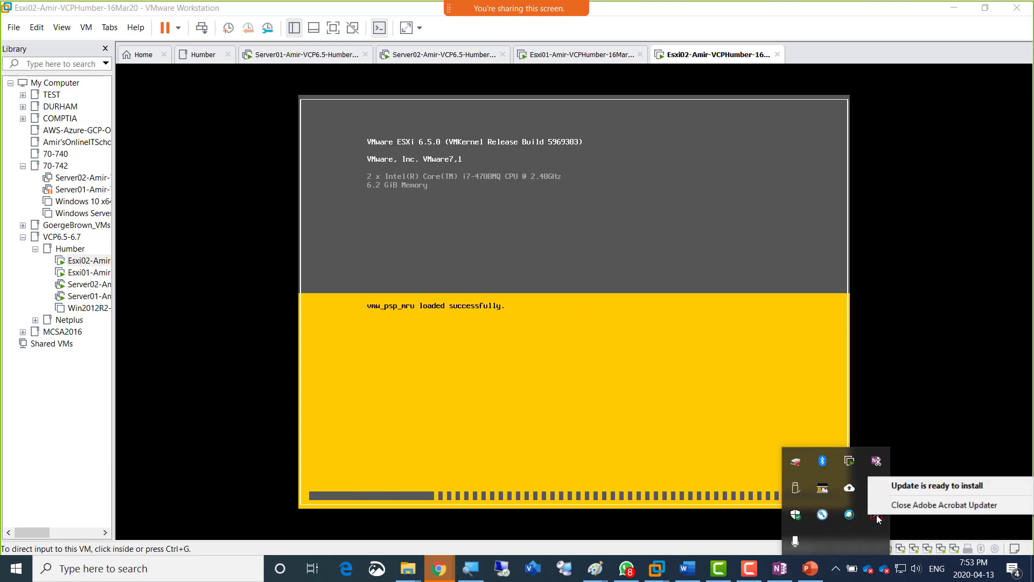
pyautogui.click(880, 507)
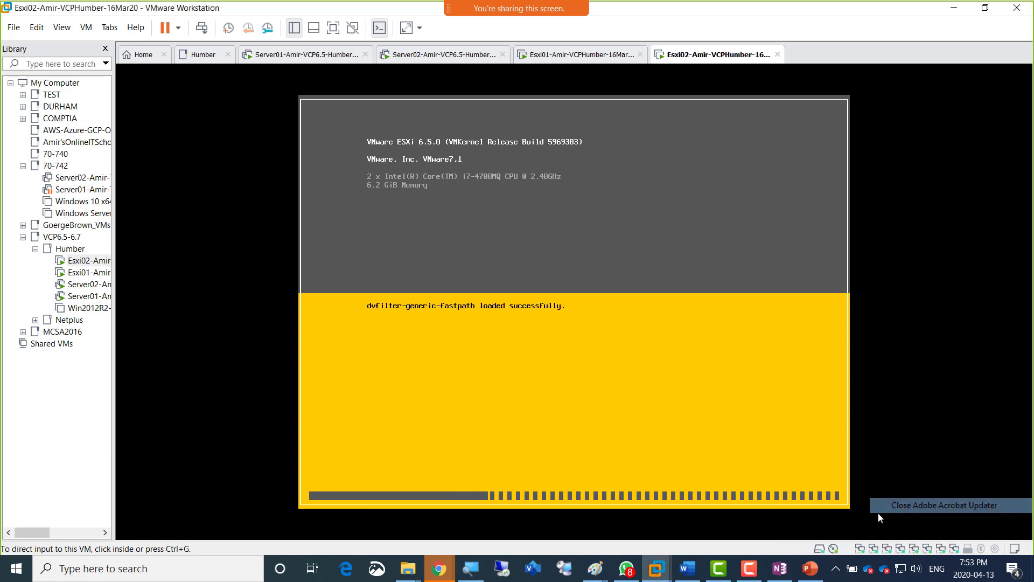
pyautogui.click(835, 568)
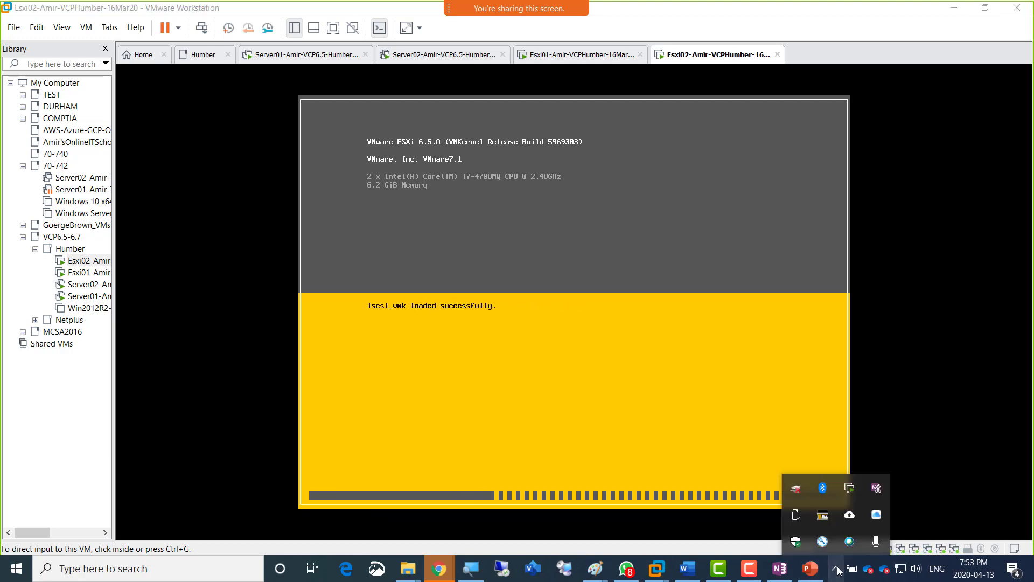
pyautogui.click(876, 515)
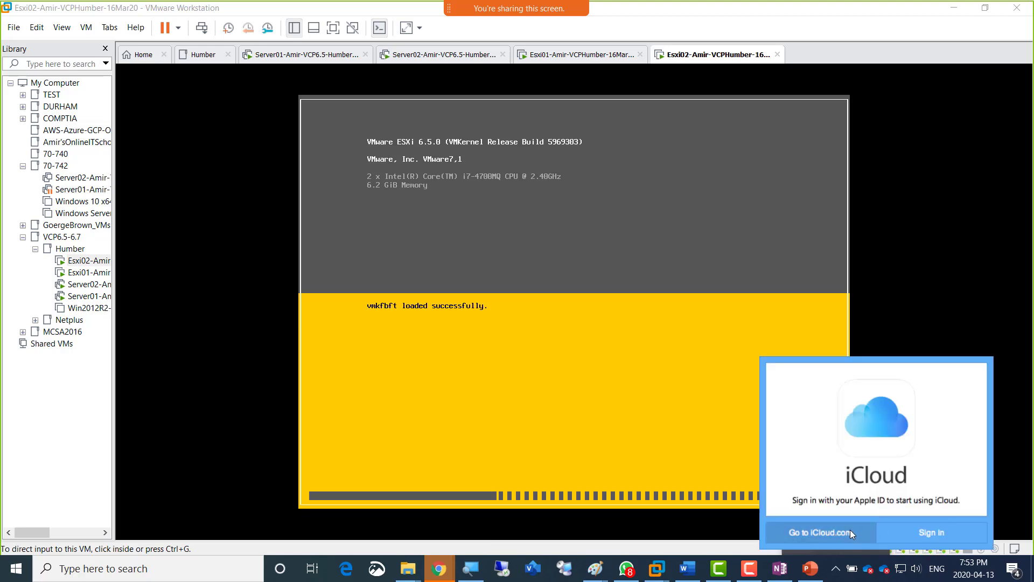
pyautogui.click(731, 545)
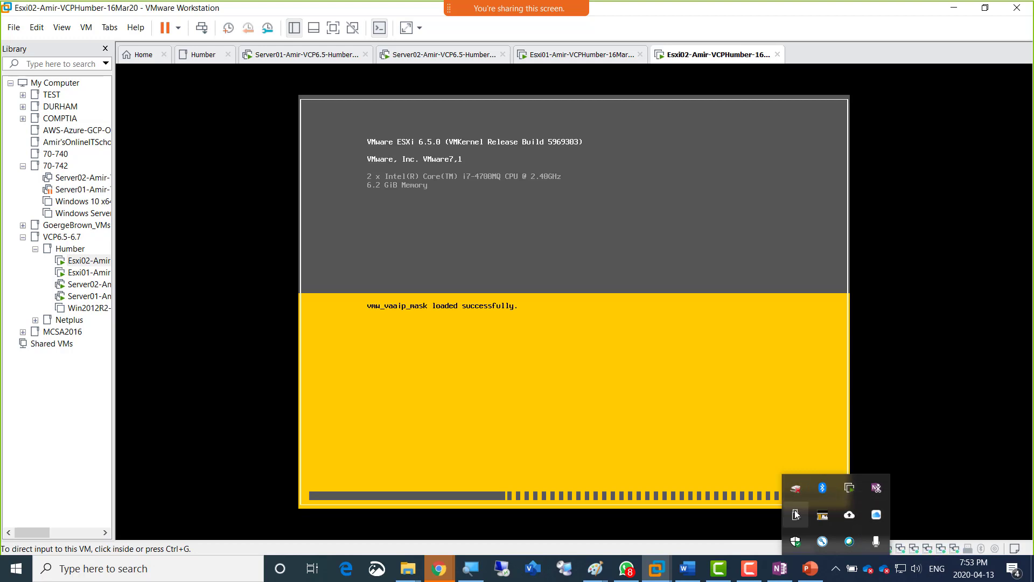
# Exit the Athan background app on the host computer permanently and dismiss the list of hidden apps.
pyautogui.rightClick(822, 517)
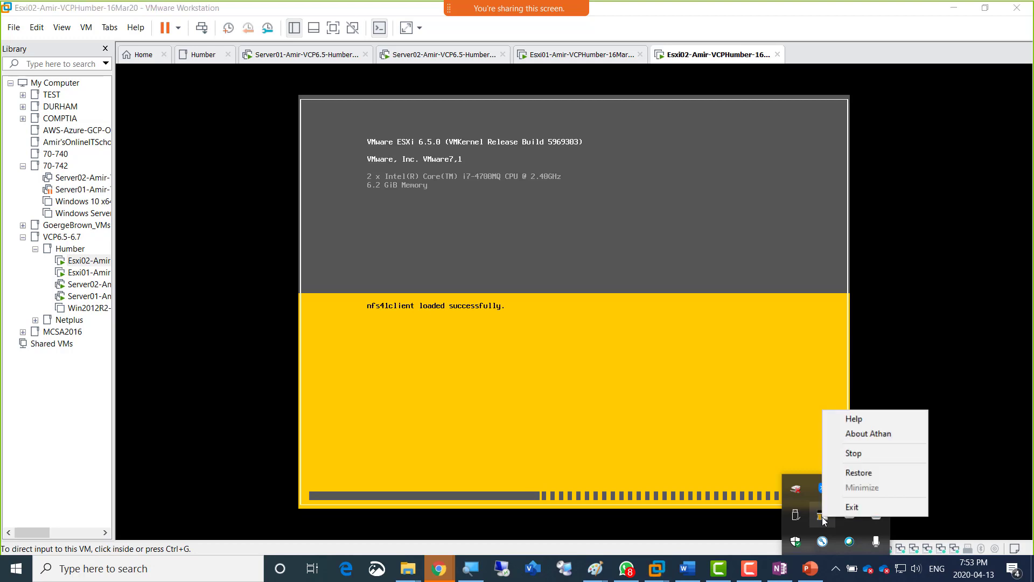
pyautogui.click(856, 506)
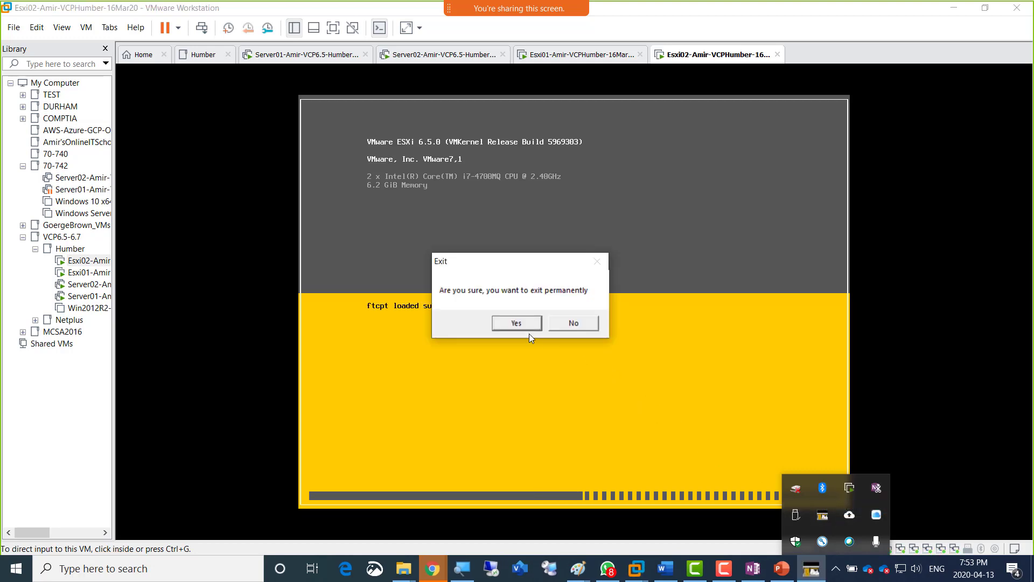
pyautogui.click(503, 323)
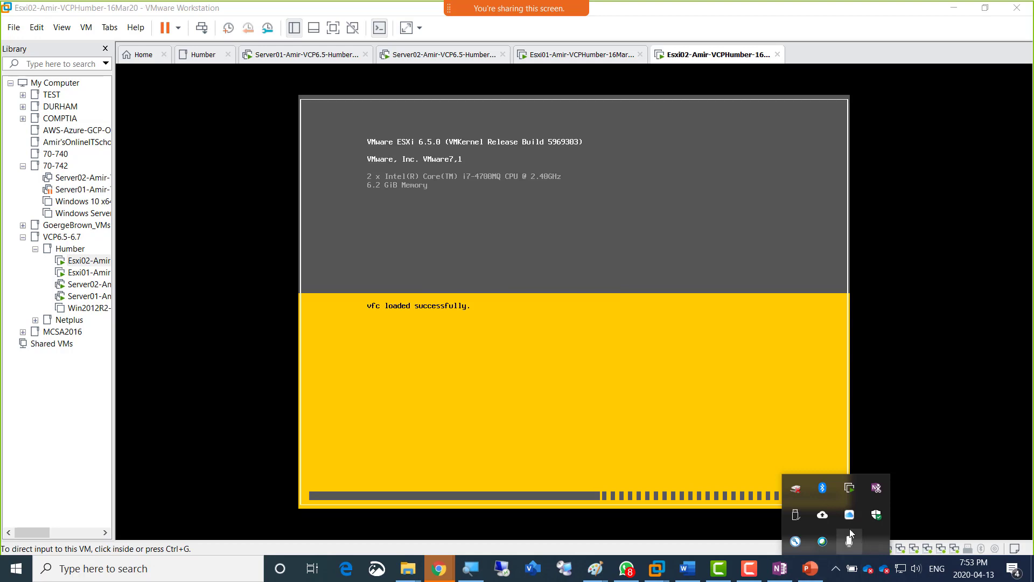
pyautogui.click(659, 549)
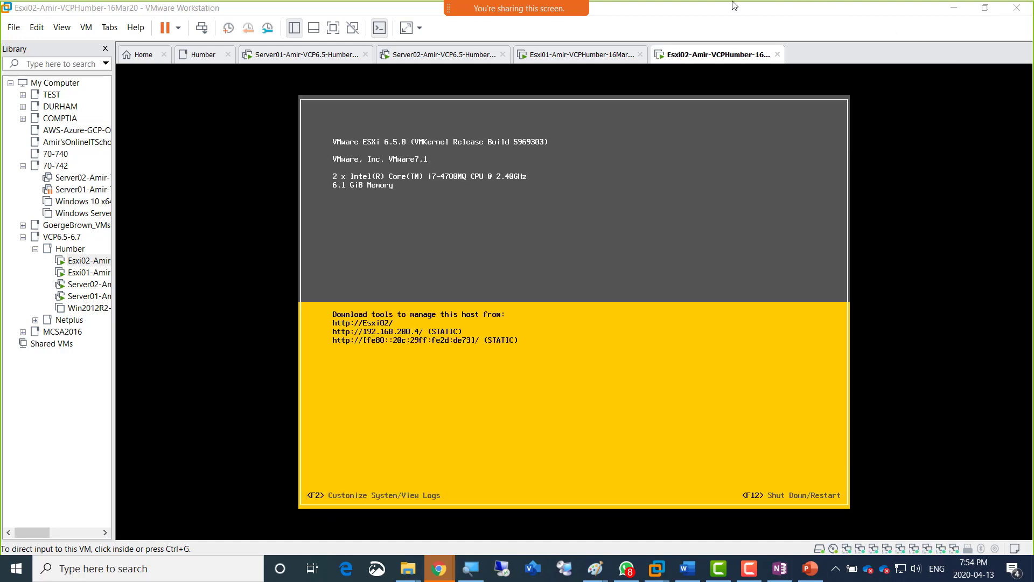
# Switch to the Esxi01 virtual machine and check its memory and startup state on the console.
pyautogui.click(583, 55)
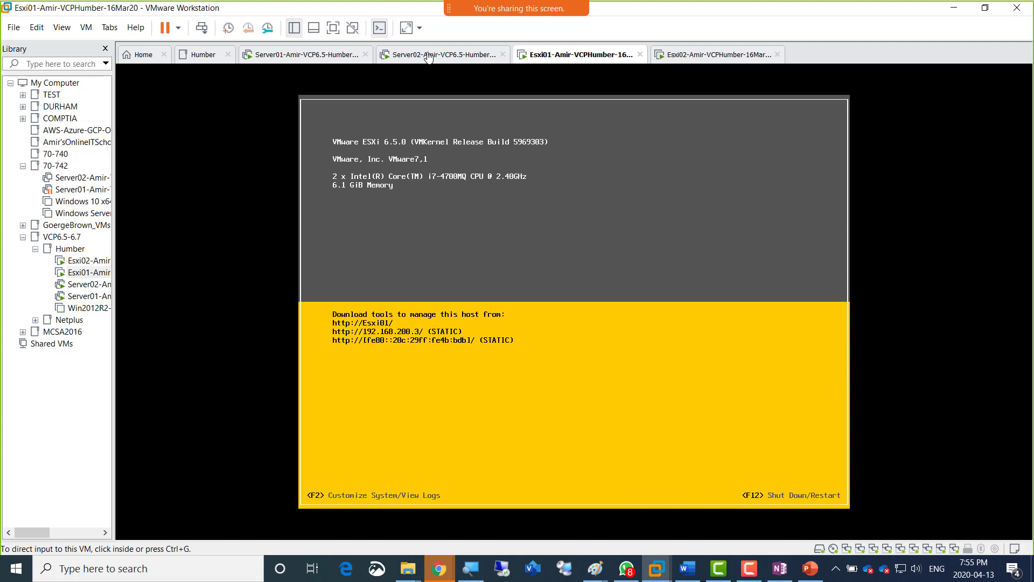
# Switch to OneNote and add a "---lab Steps----" heading below the Fault Tolerance notes, with an indented bullet started under it.
pyautogui.press('F2')
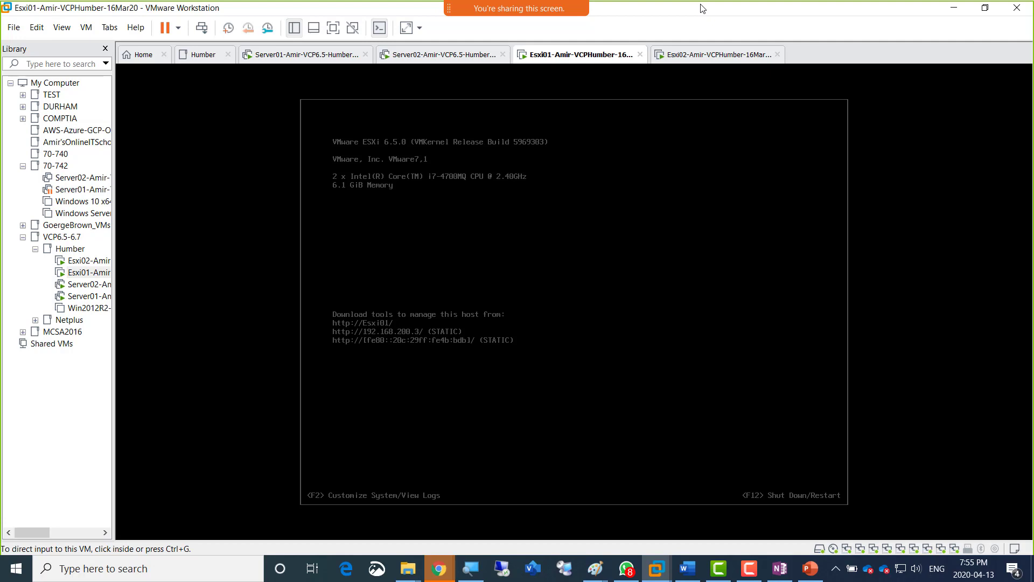
pyautogui.click(776, 575)
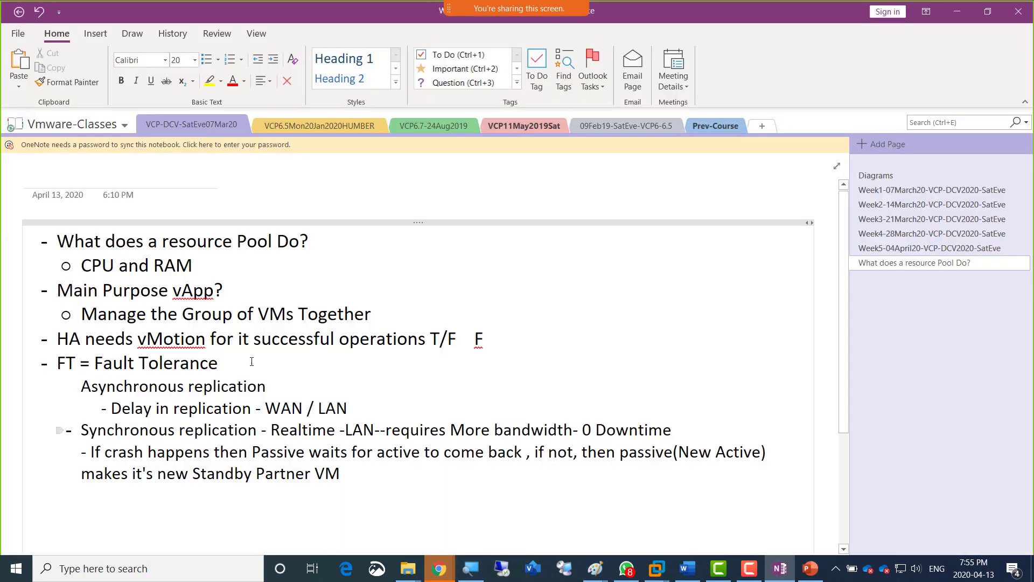
pyautogui.click(382, 479)
pyautogui.press('Return')
pyautogui.write('-')
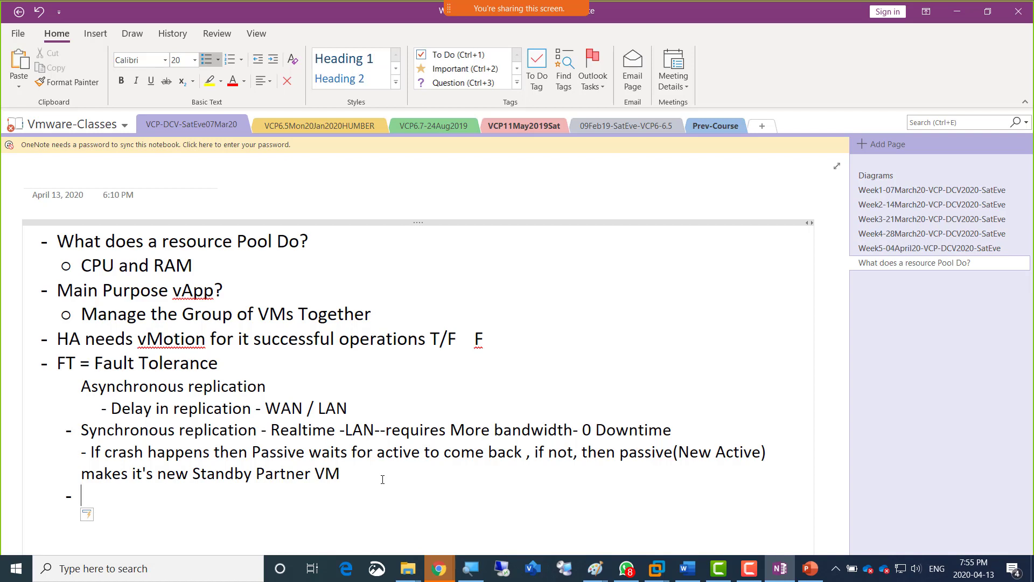
pyautogui.write('---lab Steps----')
pyautogui.press('Return')
pyautogui.press('Tab')
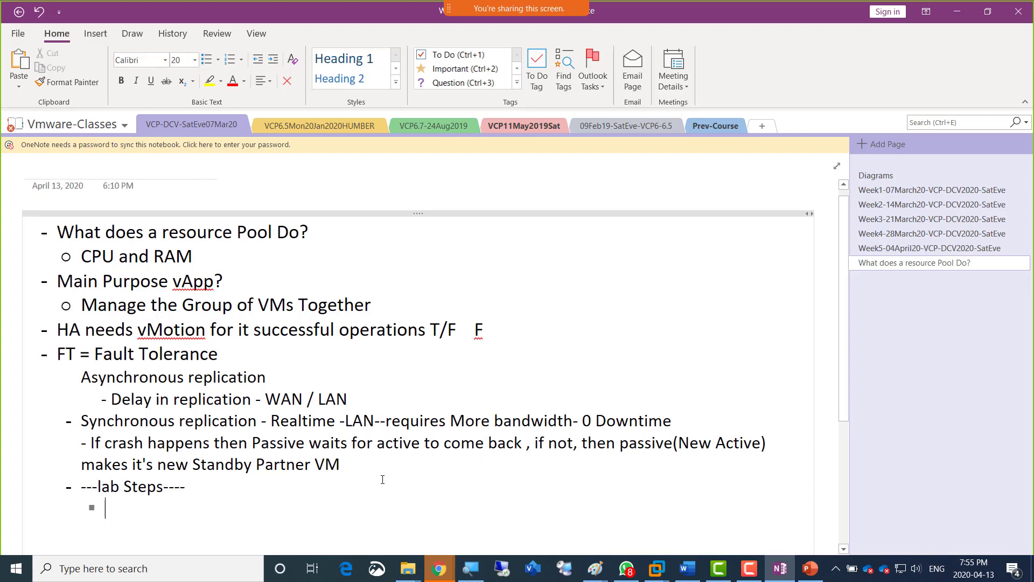
# Write the first lab step as "Shut down esxi01 and 02 and then upgrade it's Ram to 6.x GB".
pyautogui.write('Shut down')
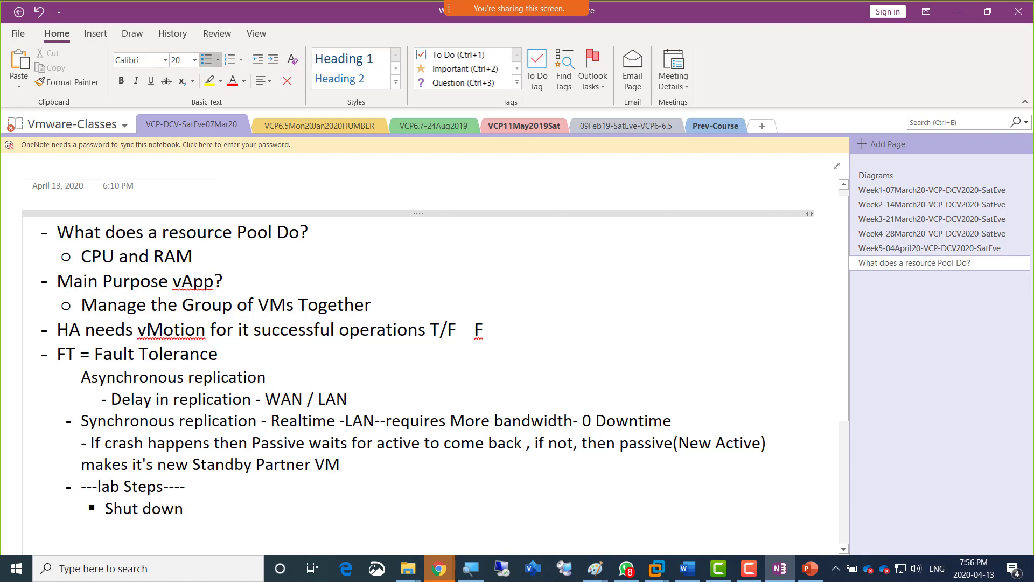
pyautogui.write(' esxi01 and 02 ')
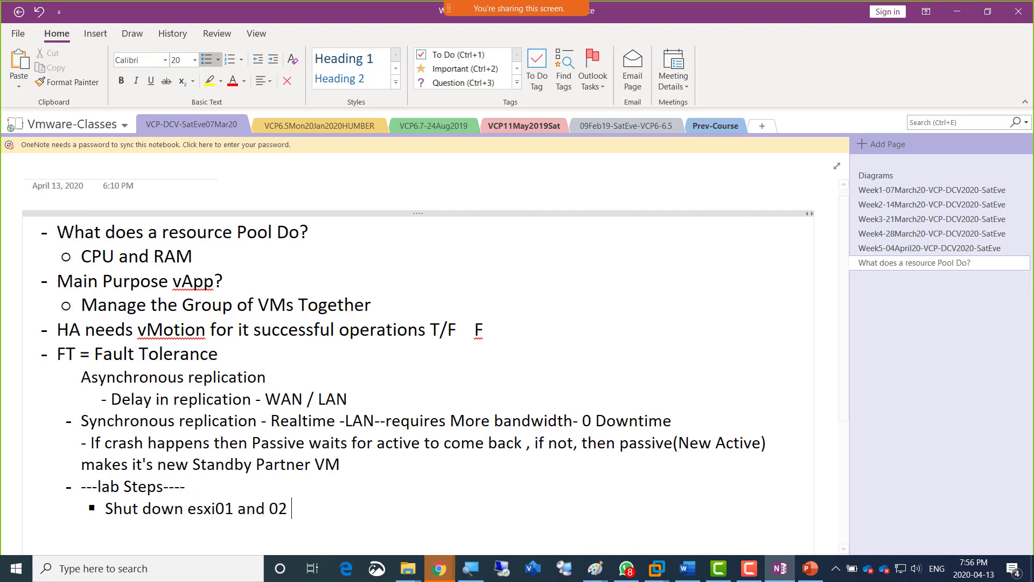
pyautogui.write('and then upgr')
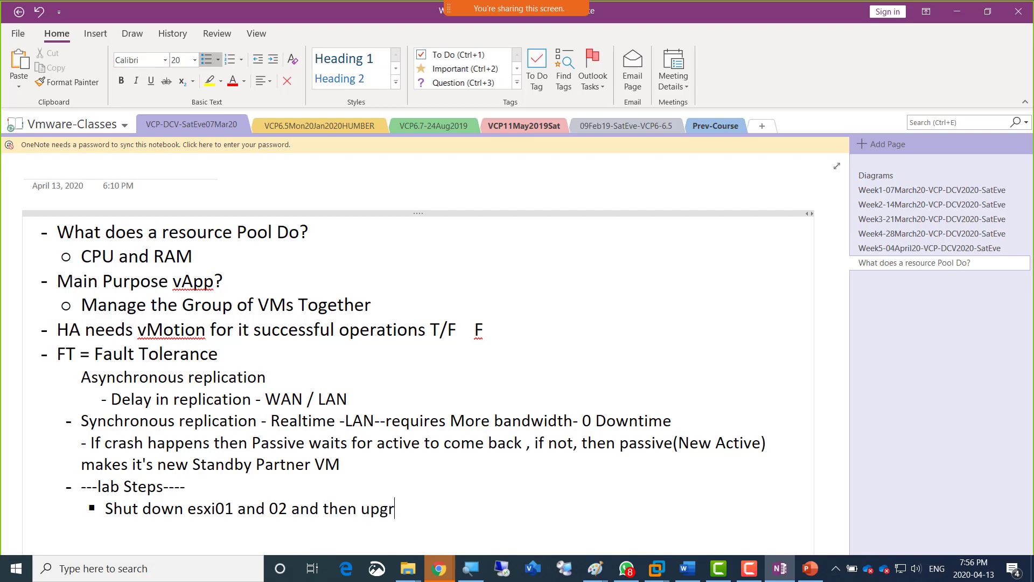
pyautogui.write("ade it's Ram to ")
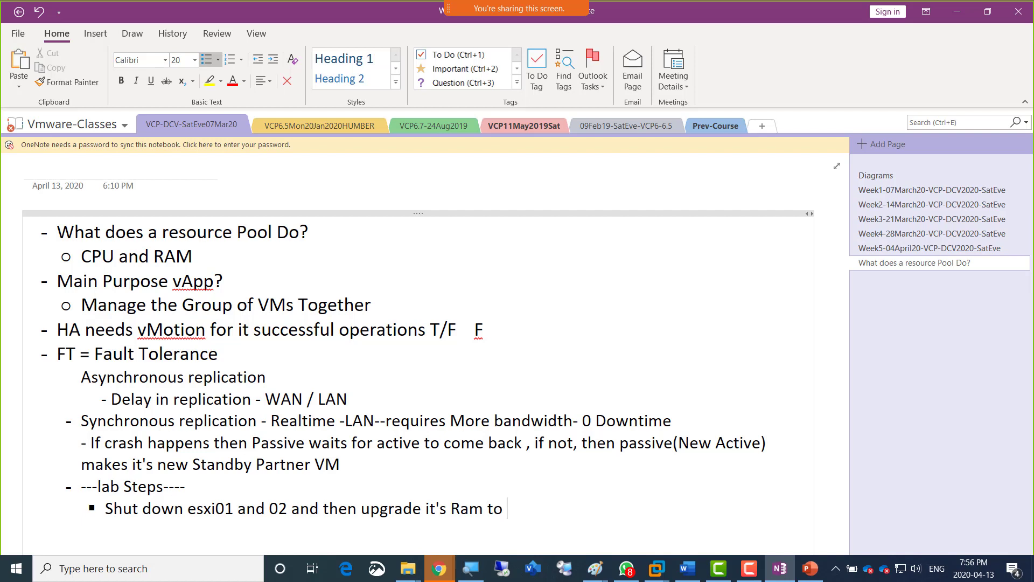
pyautogui.write('6.x GB')
pyautogui.press('Return')
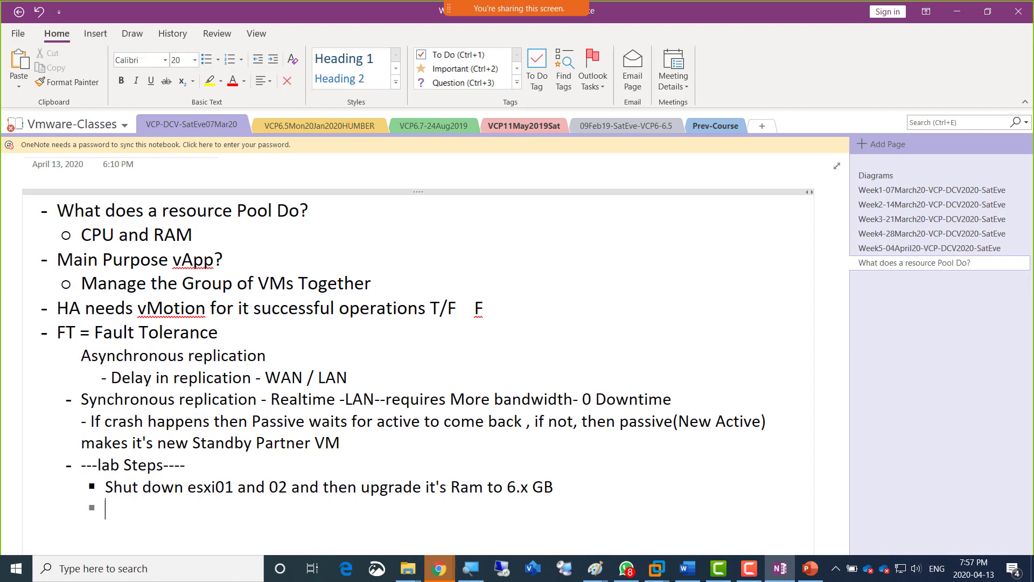
# Add the second lab step "Shutdown All Virtual machines inside vCenter" and start a new bullet below it.
pyautogui.write('Shutdown')
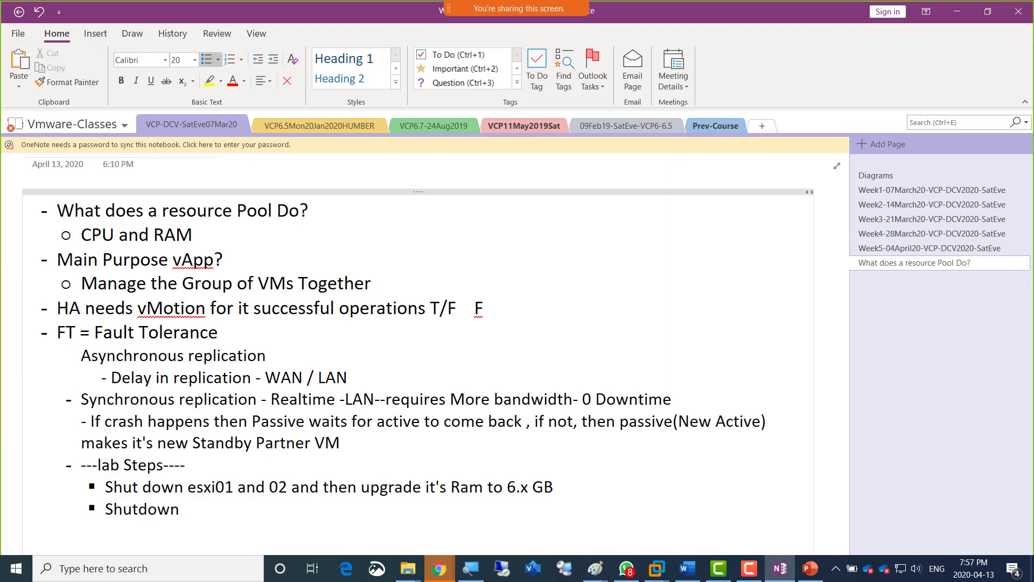
pyautogui.write('All Virtual mac')
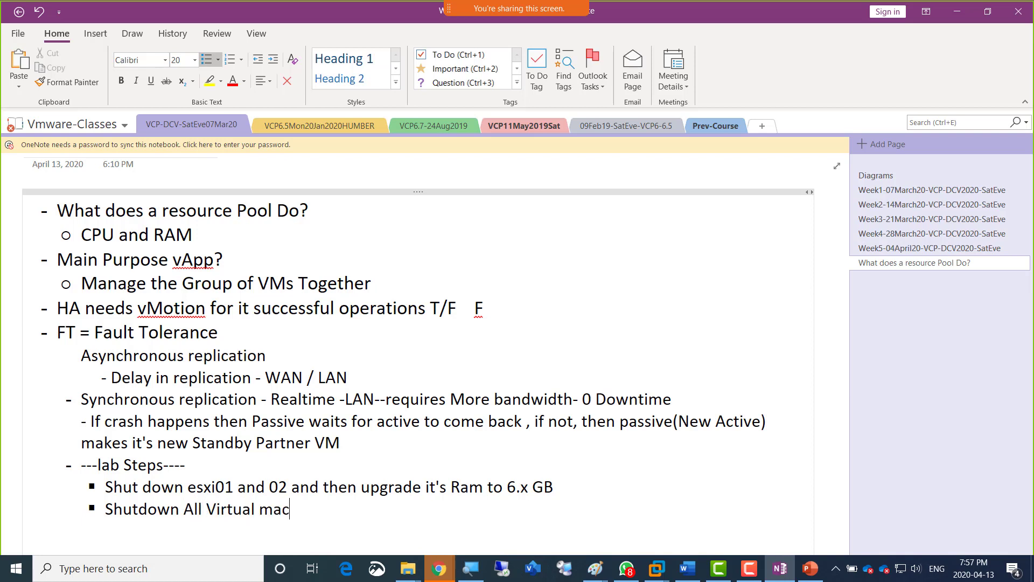
pyautogui.write('hines inside')
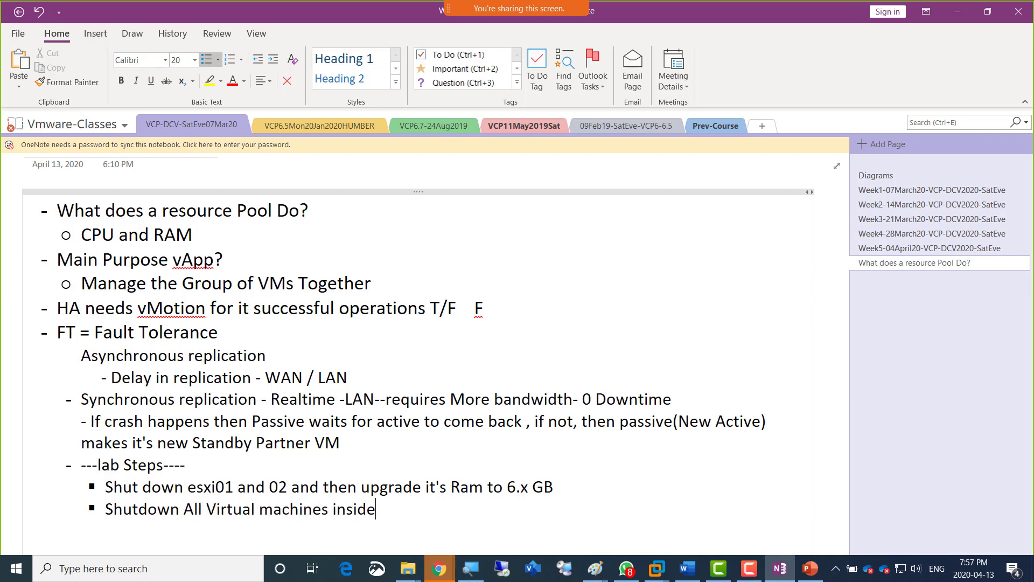
pyautogui.write(' vCenter')
pyautogui.press('Return')
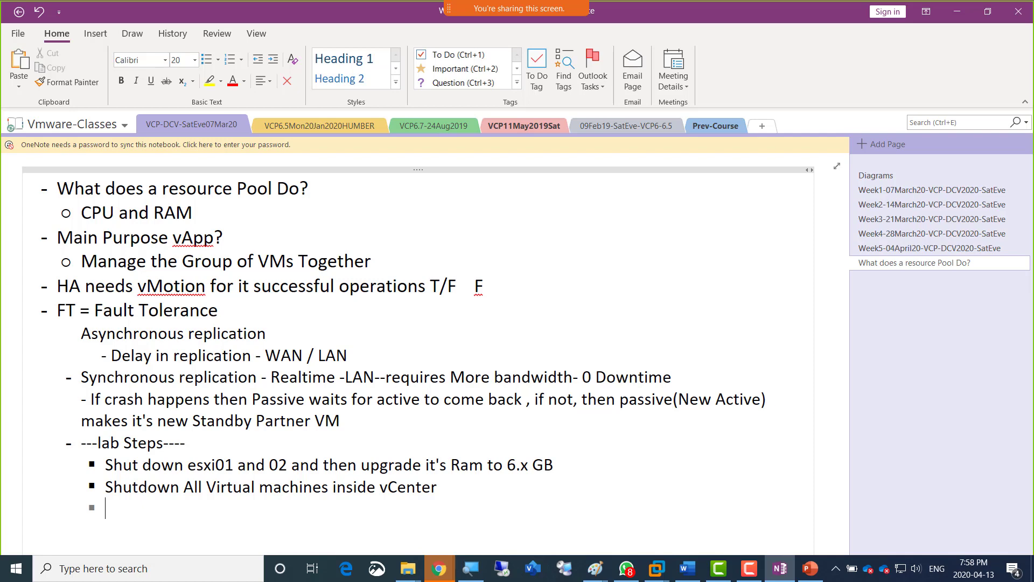
# Return to VMware Workstation, check the Esxi02 console, and bring up the vSphere Web Client inventory on the Server02 virtual machine.
pyautogui.hotkey('alt', 'Tab')
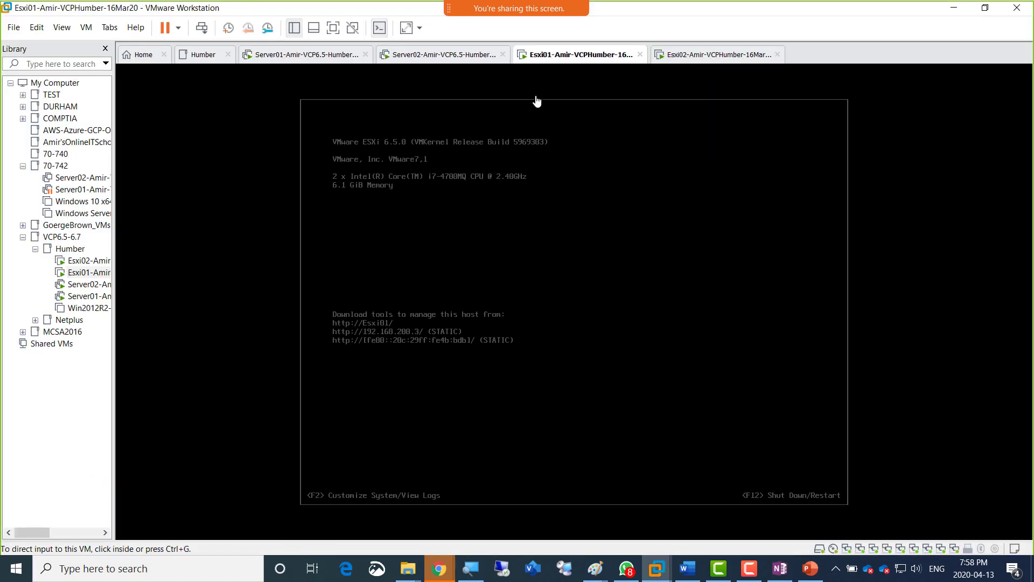
pyautogui.click(721, 56)
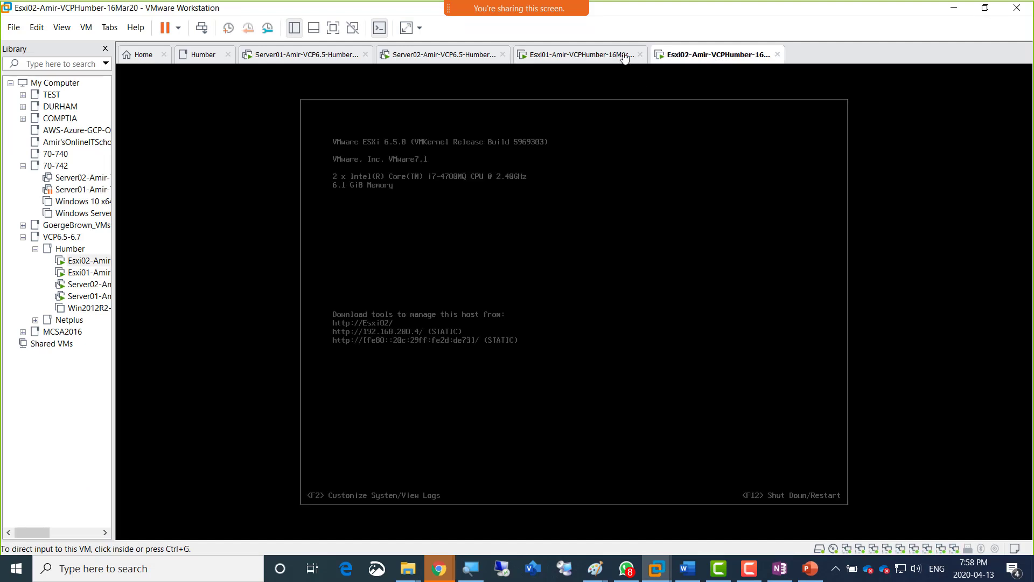
pyautogui.click(417, 59)
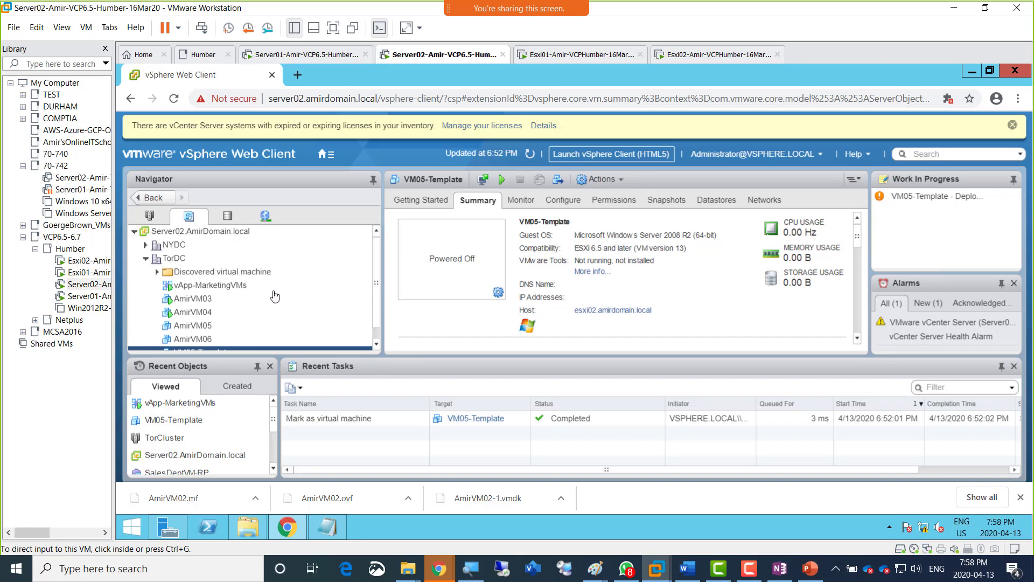
pyautogui.click(376, 270)
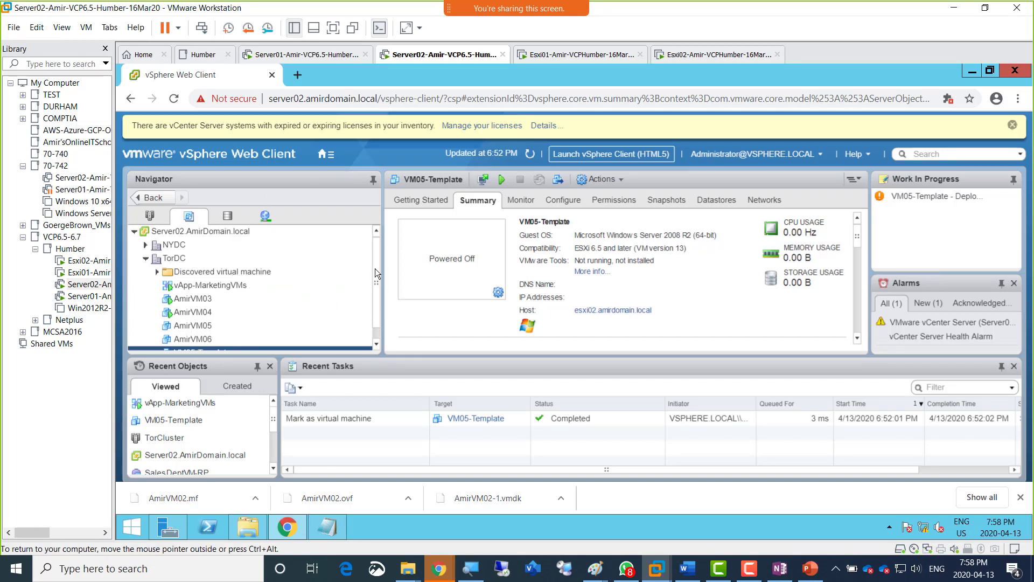
pyautogui.moveTo(375, 269)
pyautogui.mouseDown()
pyautogui.moveTo(378, 295)
pyautogui.moveTo(385, 255)
pyautogui.mouseUp()
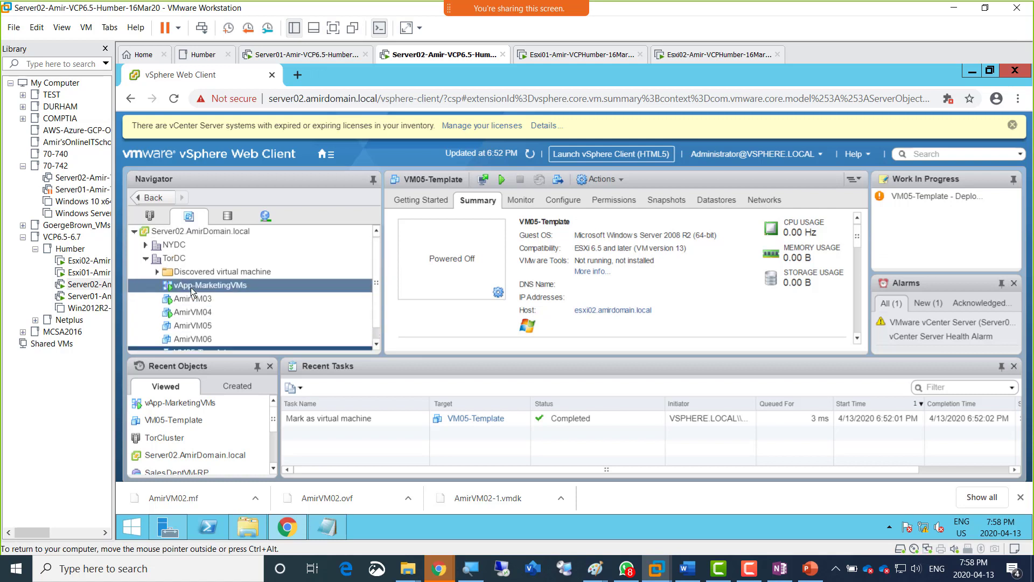
# Try to open the Hosts and Clusters inventory, dismiss the error dialog, and refresh the vSphere Web Client data.
pyautogui.click(152, 219)
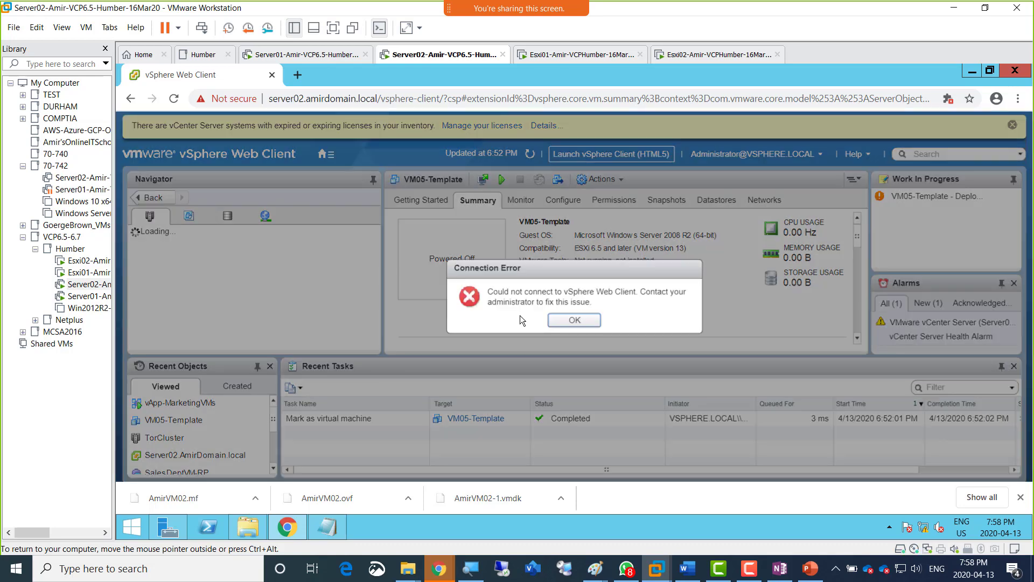
pyautogui.click(558, 319)
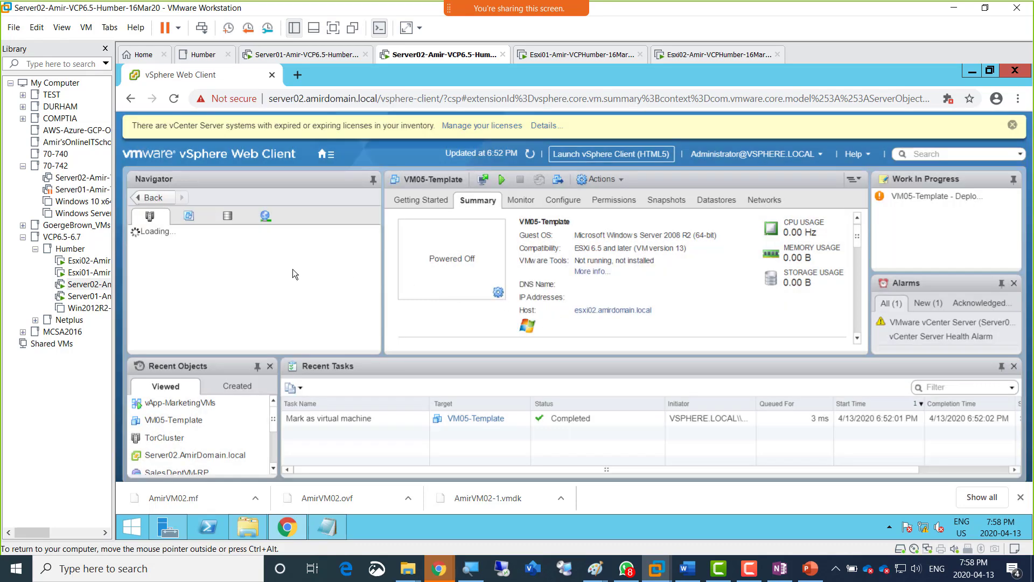
pyautogui.click(532, 154)
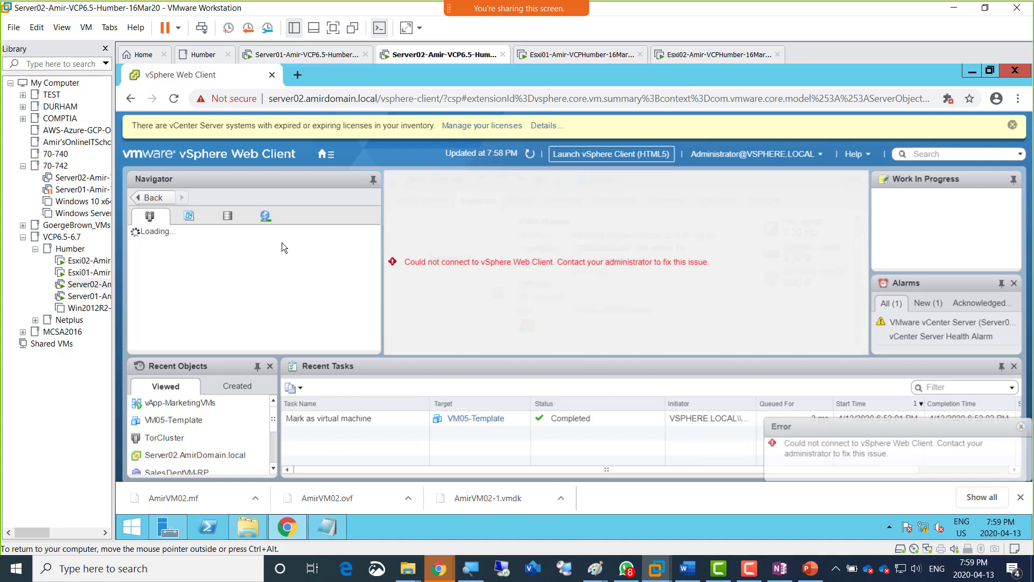
# Reload the vSphere Web Client page and proceed to the server past the browser's certificate warning.
pyautogui.click(169, 104)
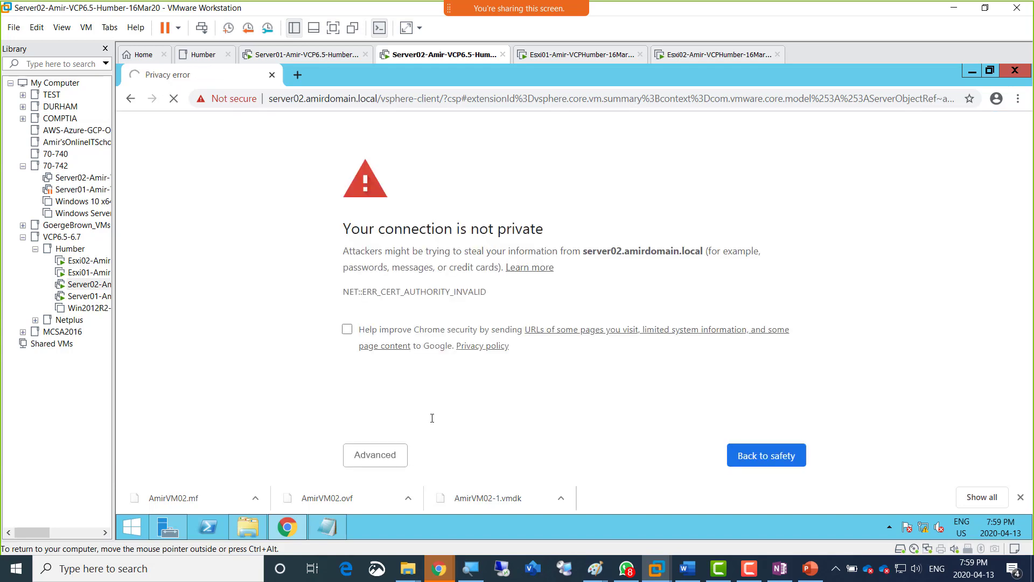
pyautogui.click(391, 454)
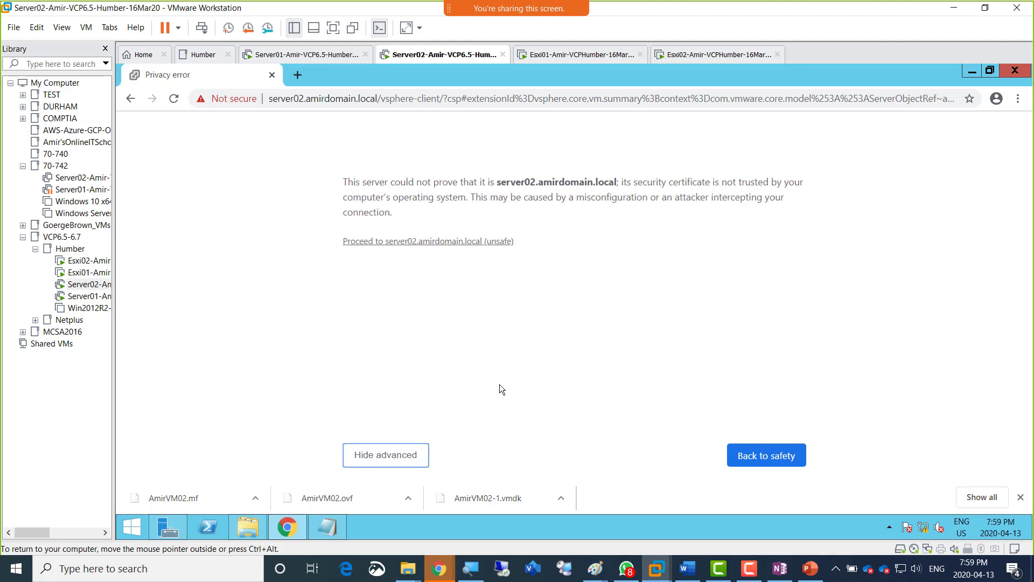
pyautogui.click(417, 241)
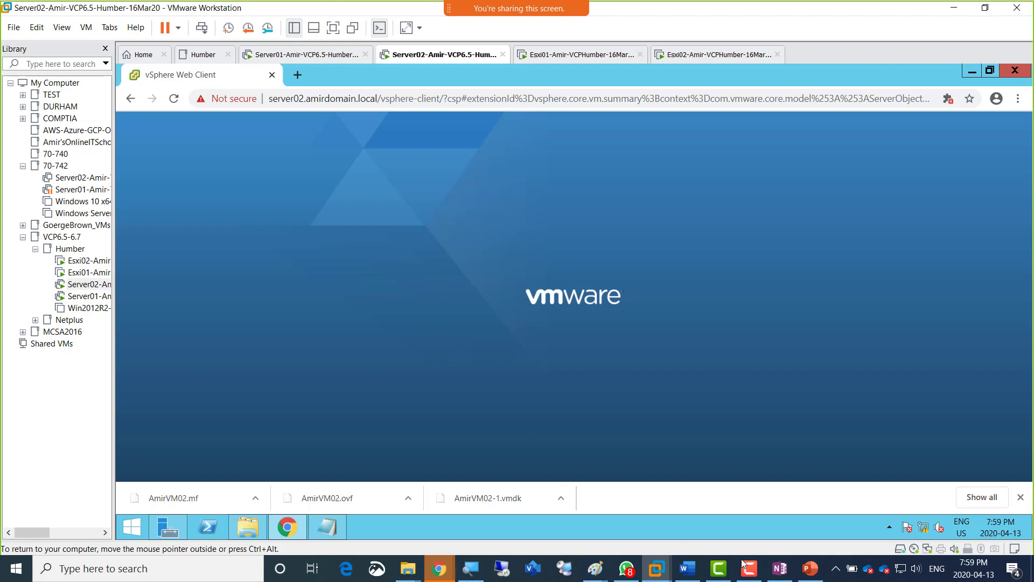
# Switch to OneNote and fill the empty lab-steps bullet with a dashed line reading "BreakTime" and "Class Starts at 8:15 pm".
pyautogui.click(781, 568)
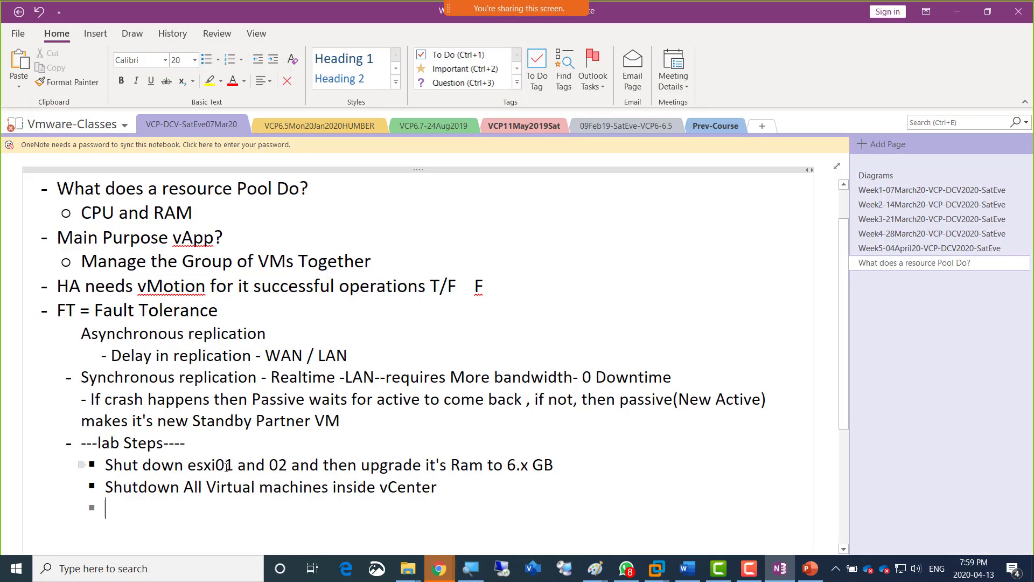
pyautogui.scroll(-3, 323, 438)
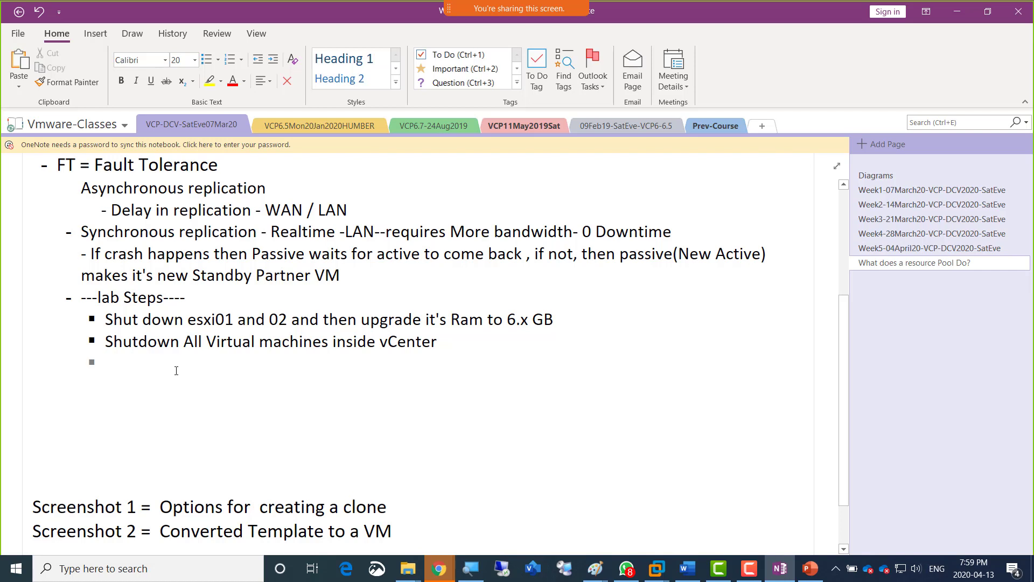
pyautogui.write('---------')
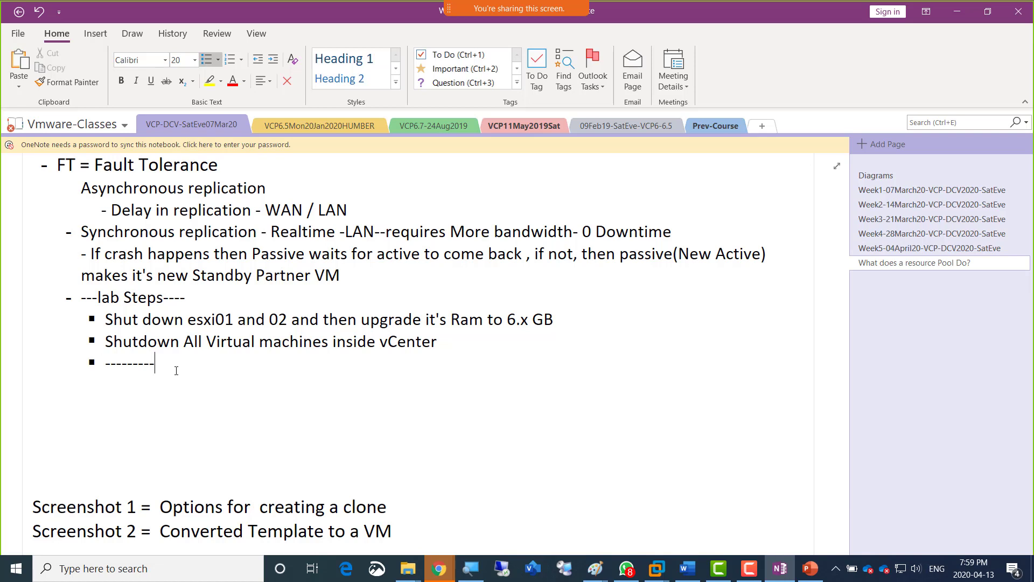
pyautogui.write('BreakTime--------')
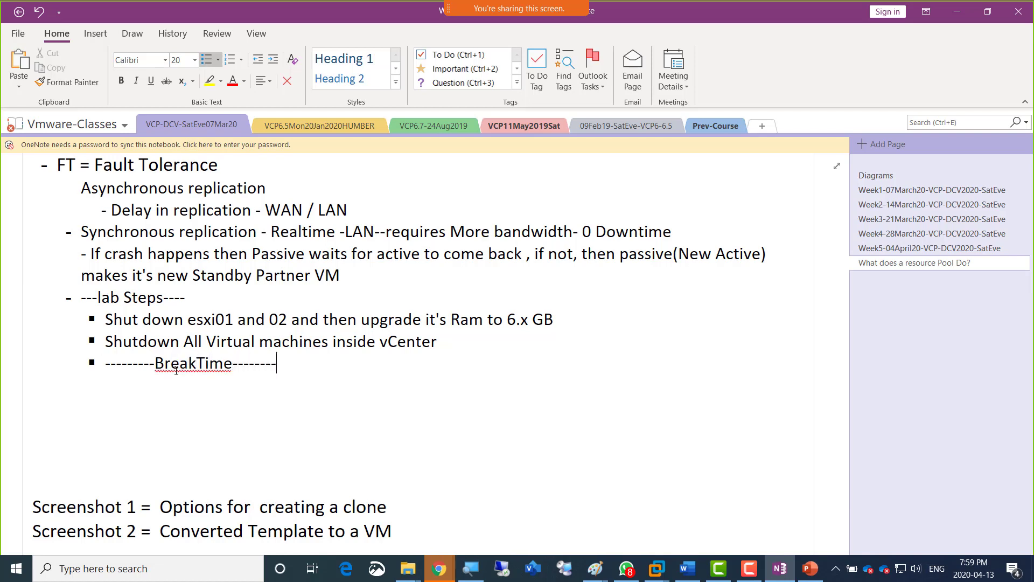
pyautogui.write('Class Starts')
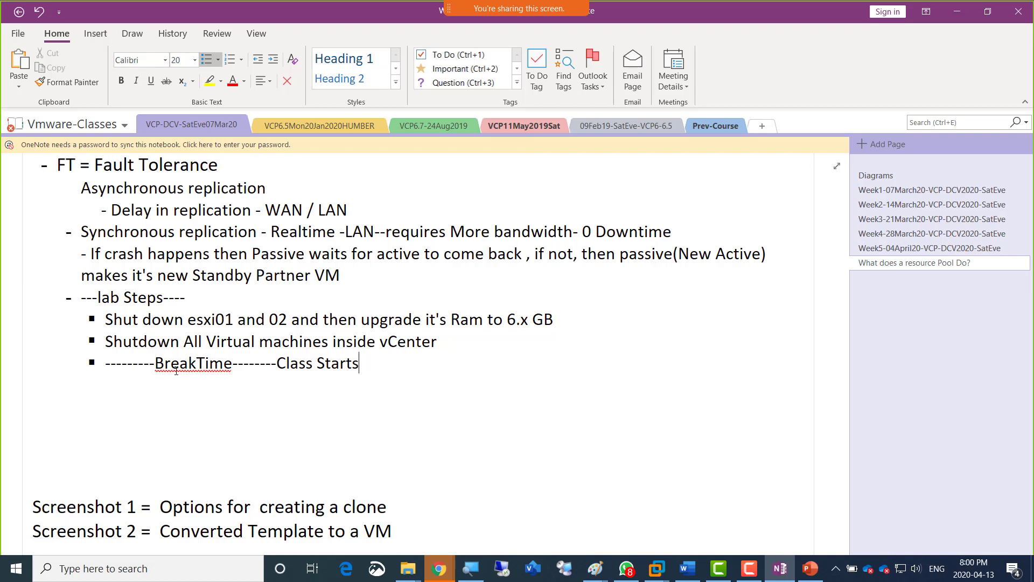
pyautogui.write('at 8:15 pm-----------')
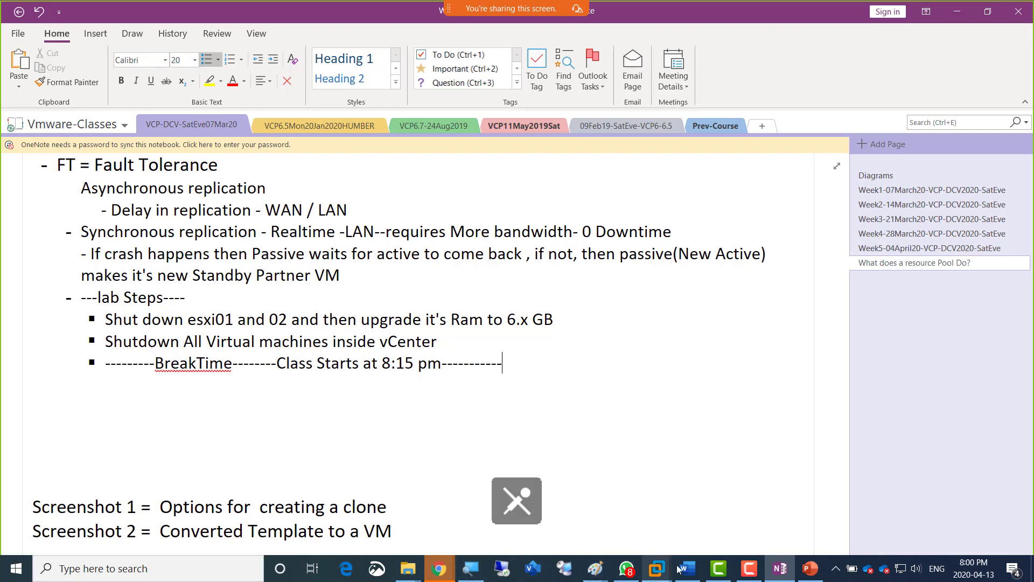
pyautogui.click(753, 571)
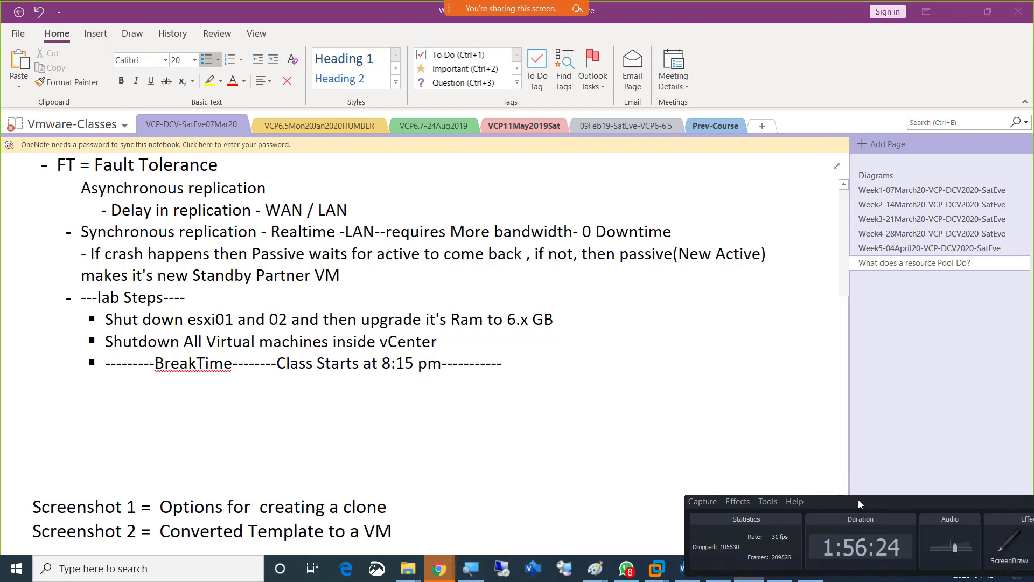
pyautogui.moveTo(858, 502); pyautogui.dragTo(506, 158)
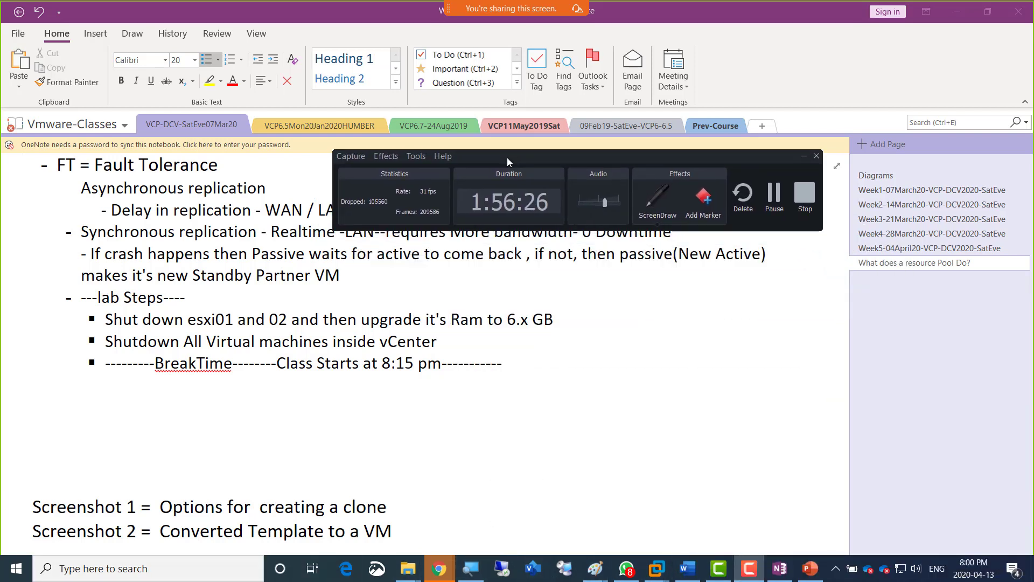
pyautogui.click(774, 195)
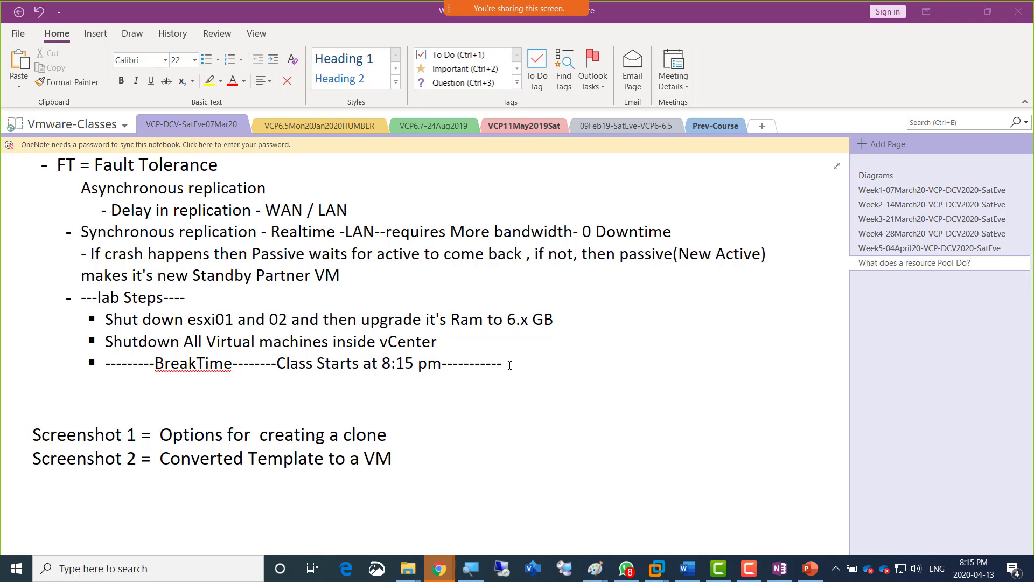
# Delete the break-time text from the lab steps and highlight the "Shutdown All Virtual machines inside vCenter" line.
pyautogui.moveTo(505, 365); pyautogui.dragTo(107, 363)
pyautogui.press('Delete')
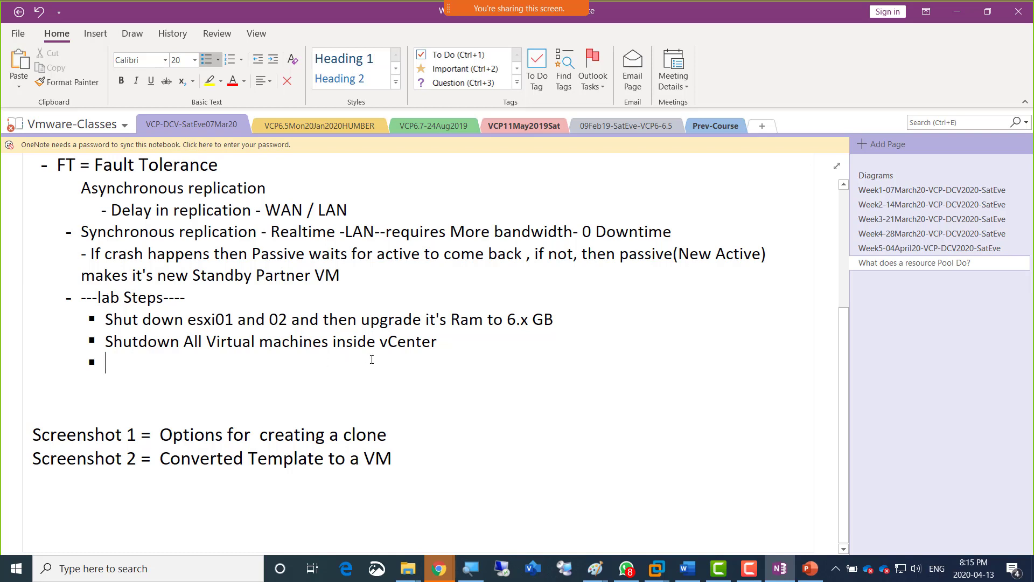
pyautogui.moveTo(438, 342); pyautogui.dragTo(113, 342)
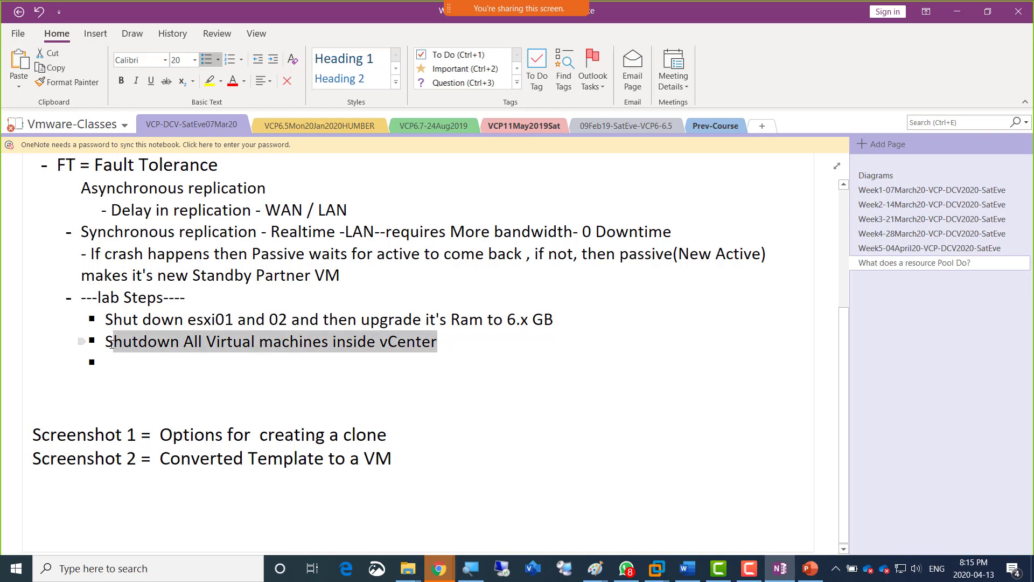
# Switch to VMware Workstation and show the Server02 virtual machine in full screen.
pyautogui.click(657, 572)
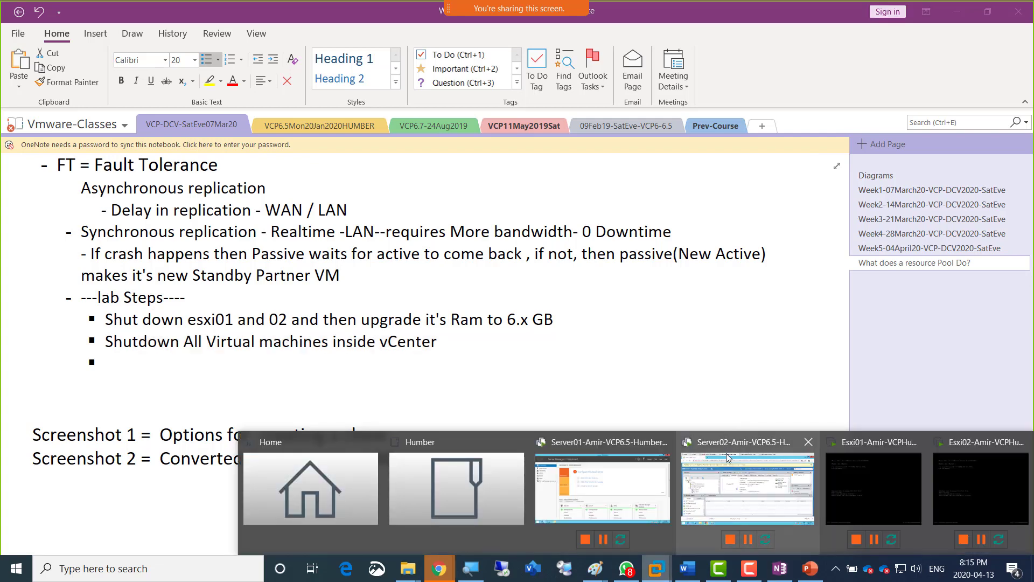
pyautogui.click(726, 458)
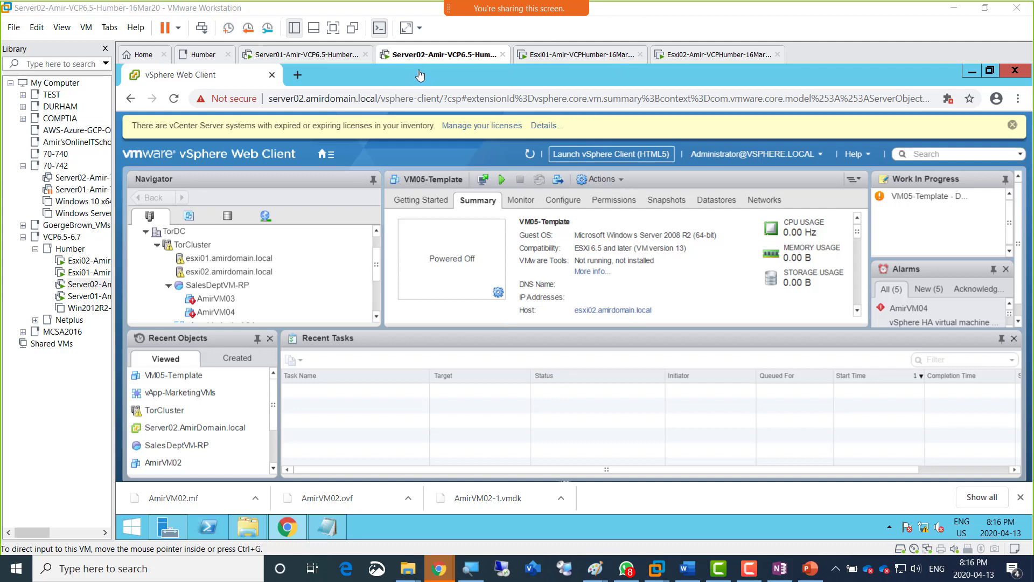
pyautogui.click(337, 28)
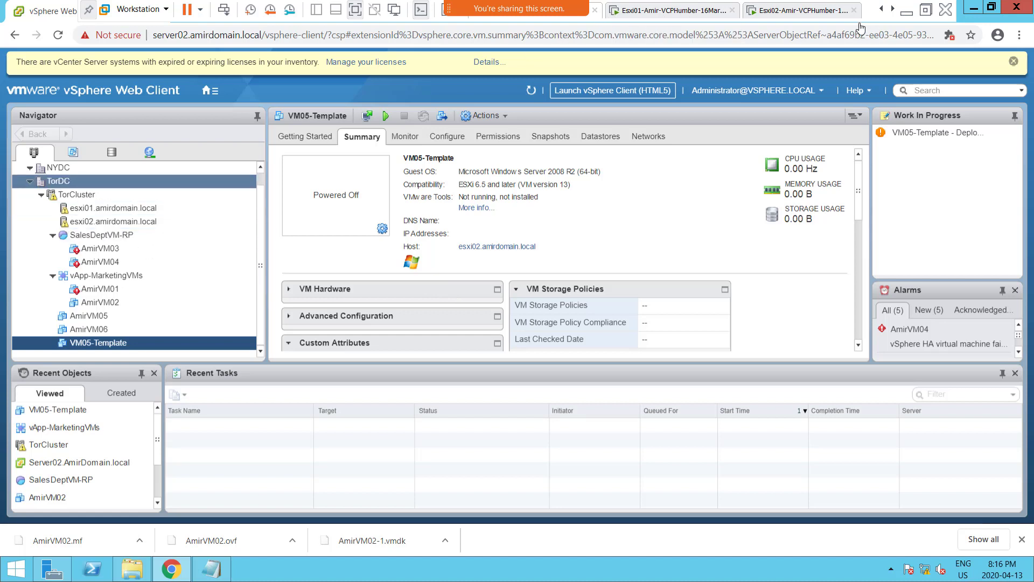
pyautogui.click(881, 11)
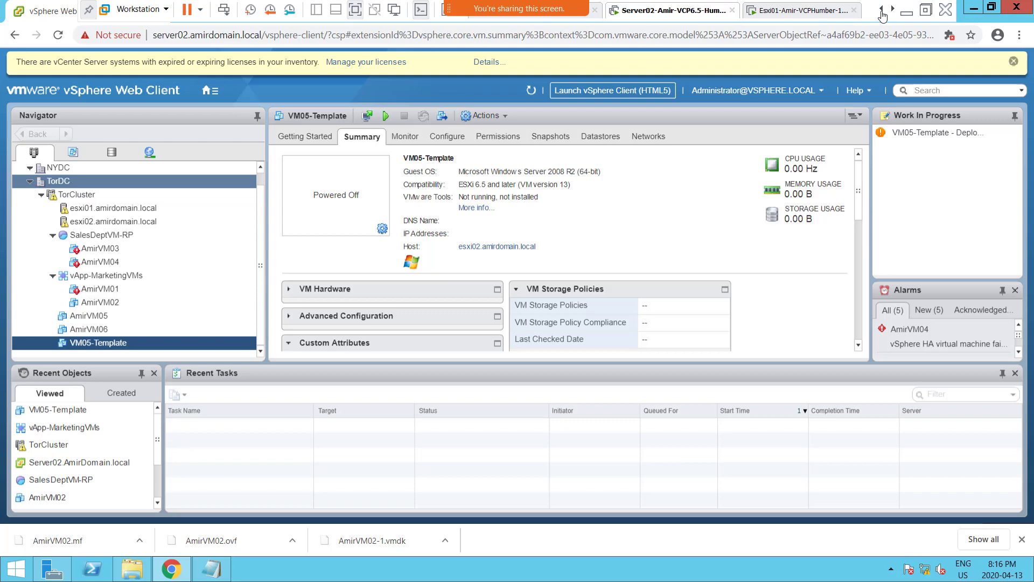
pyautogui.click(925, 11)
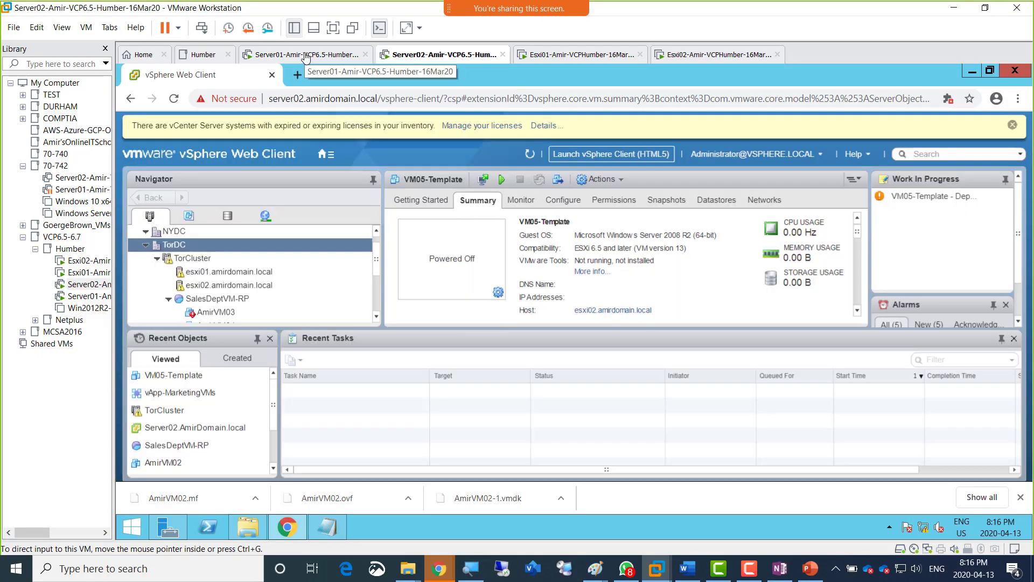
pyautogui.click(305, 56)
pyautogui.click(410, 62)
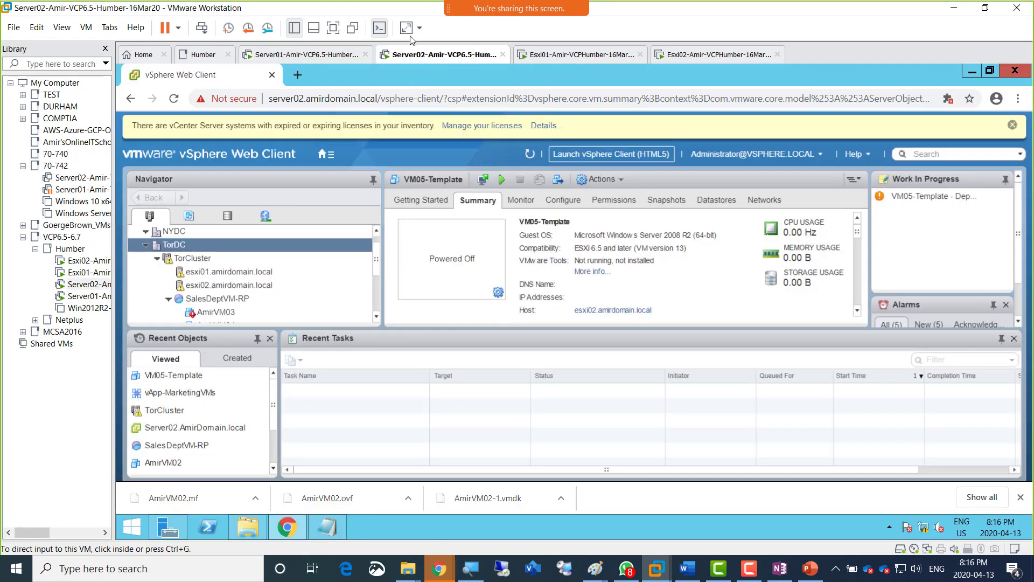
pyautogui.click(333, 27)
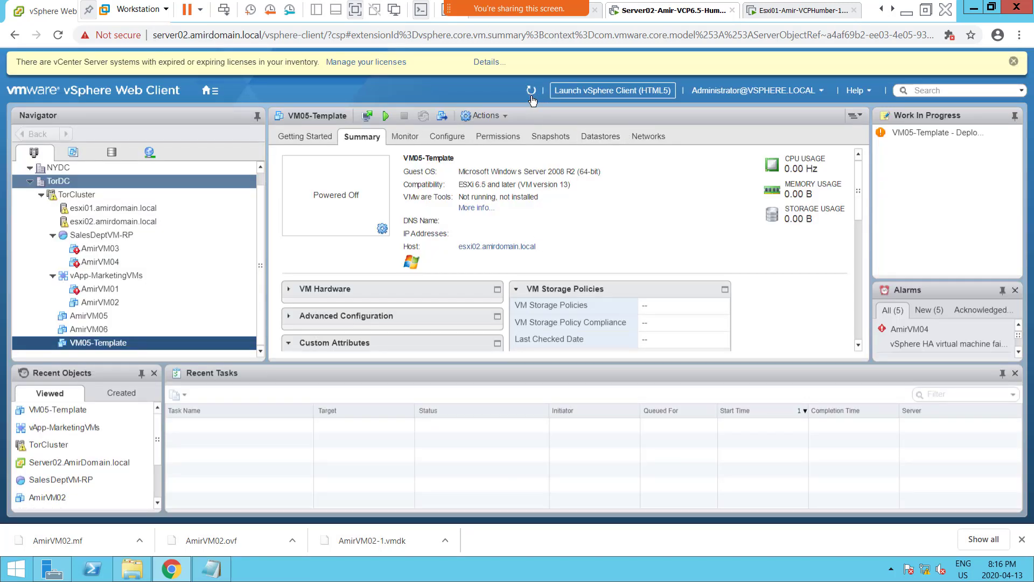
# Refresh the vSphere Web Client data and open the summary of TorCluster.
pyautogui.click(531, 91)
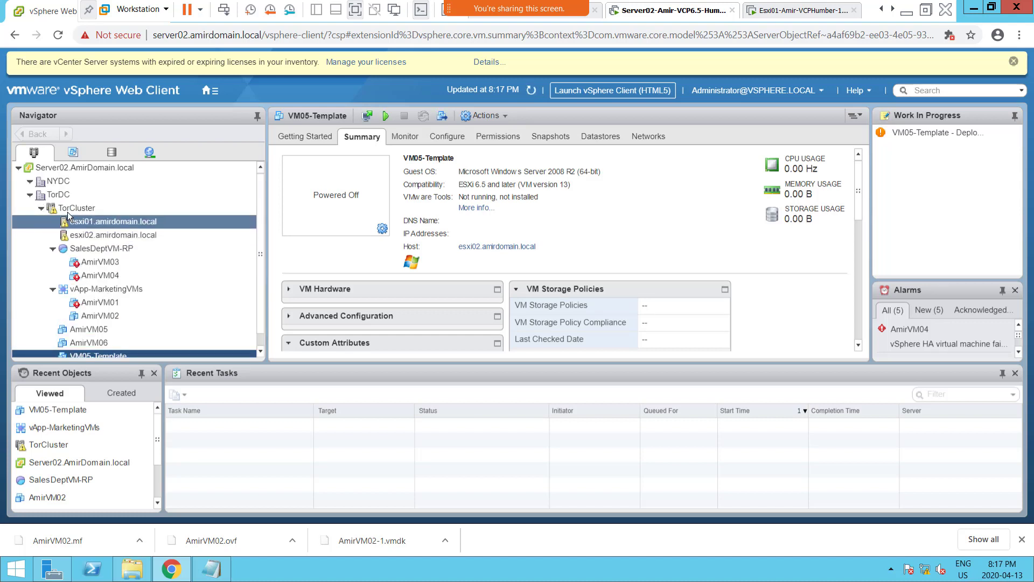
pyautogui.click(70, 210)
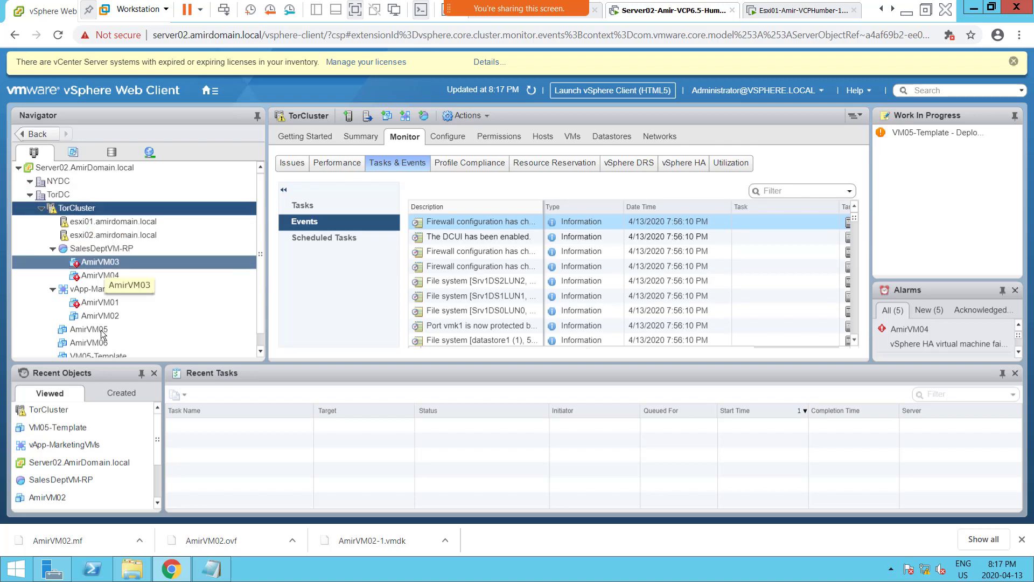
pyautogui.scroll(-1, 122, 338)
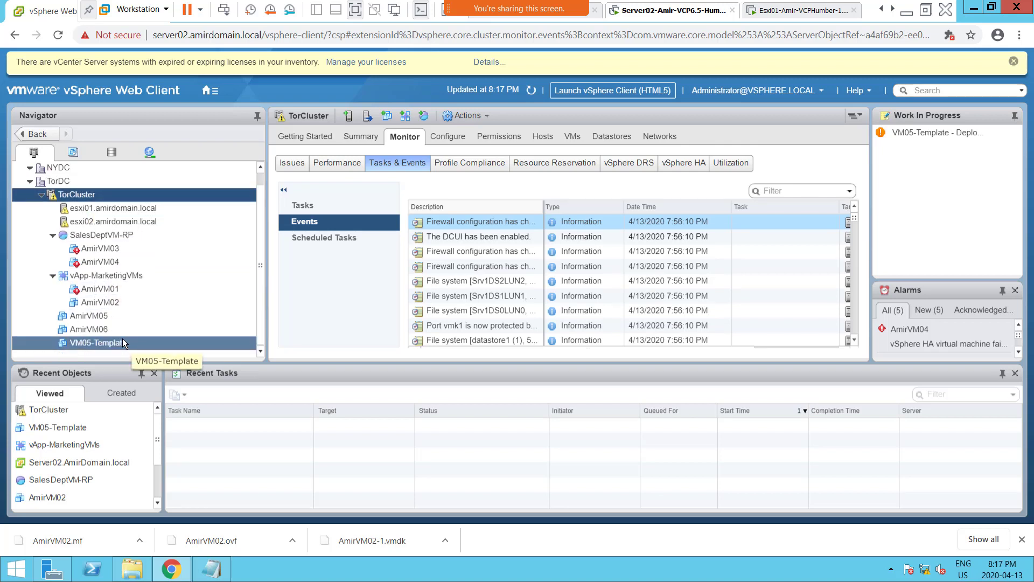
pyautogui.scroll(1, 122, 338)
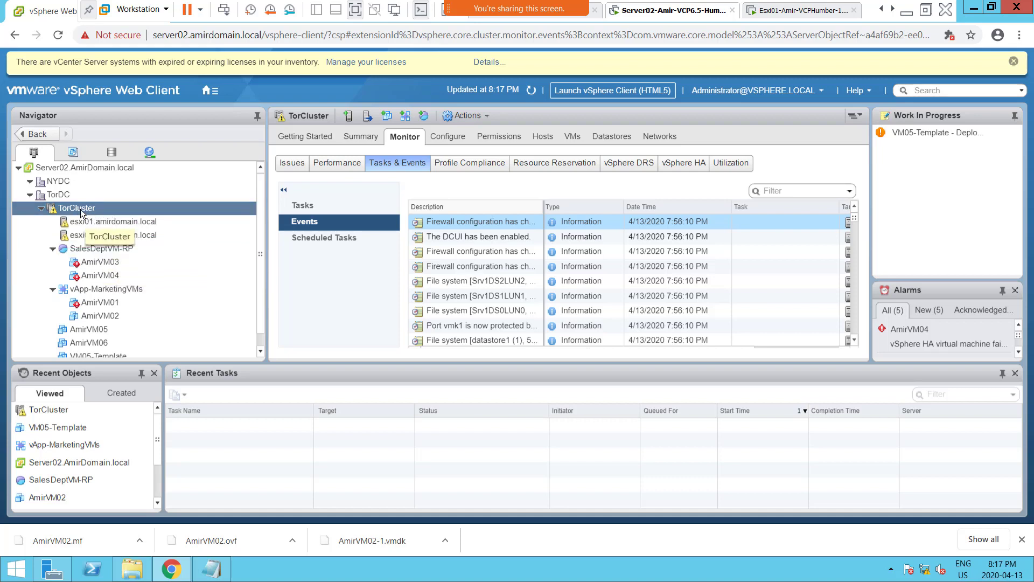
pyautogui.click(357, 137)
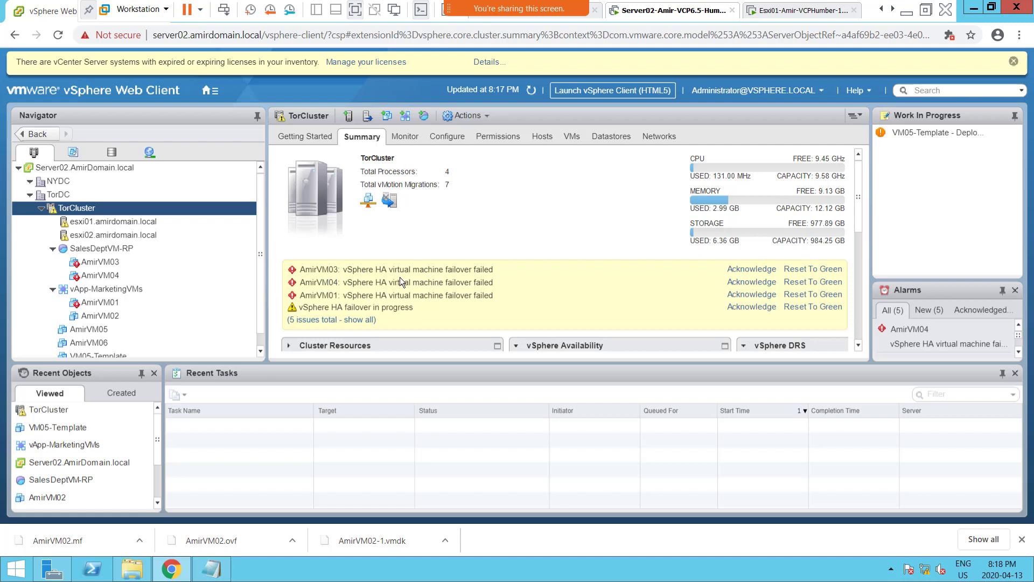
# Reset the HA failover failed alarms of AmirVM03, AmirVM04 and AmirVM01 and TorCluster's "vSphere HA failover in progress" alarm to green, enlarging the upper panes.
pyautogui.click(814, 270)
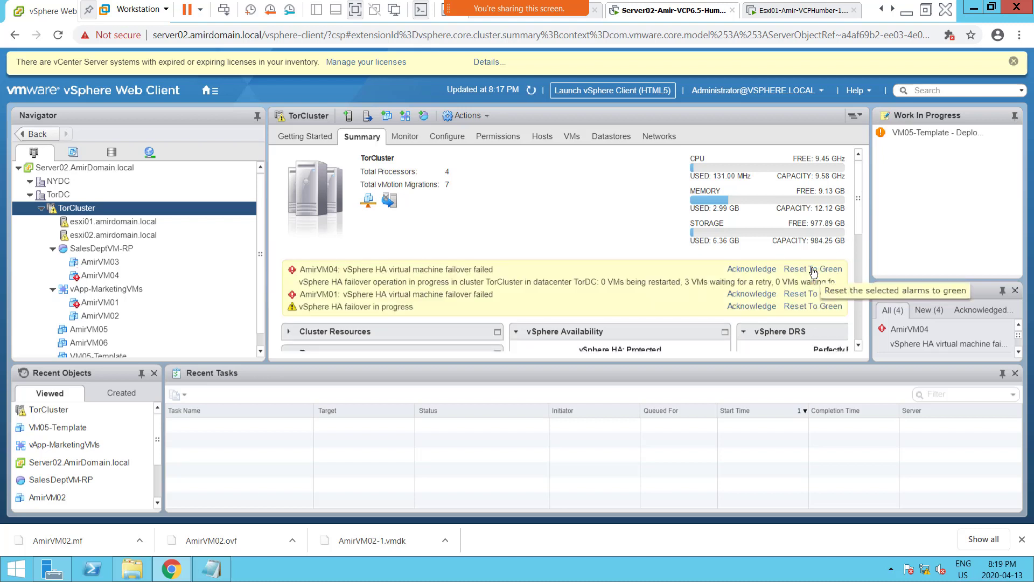
pyautogui.click(813, 271)
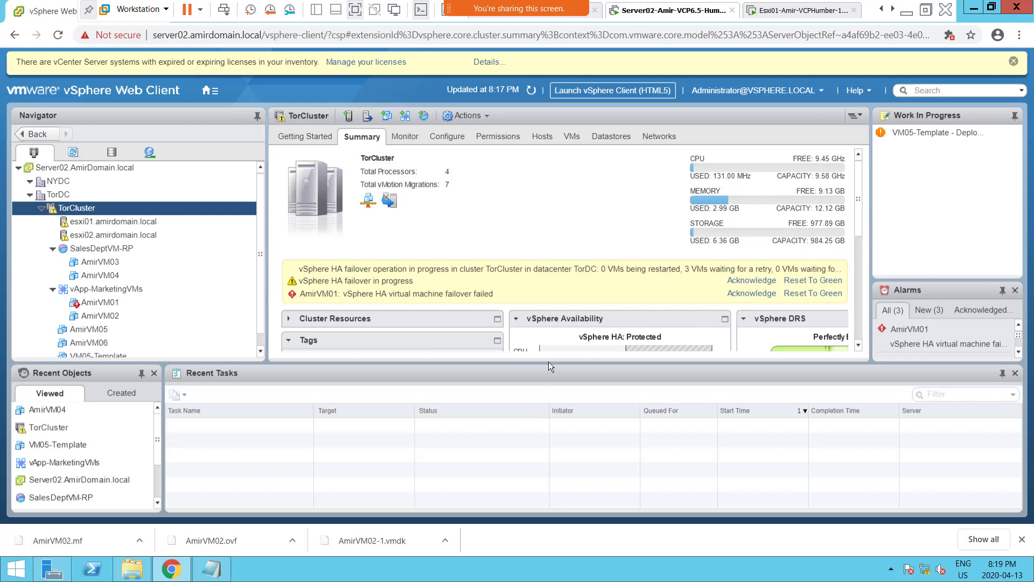
pyautogui.moveTo(547, 363); pyautogui.dragTo(534, 432)
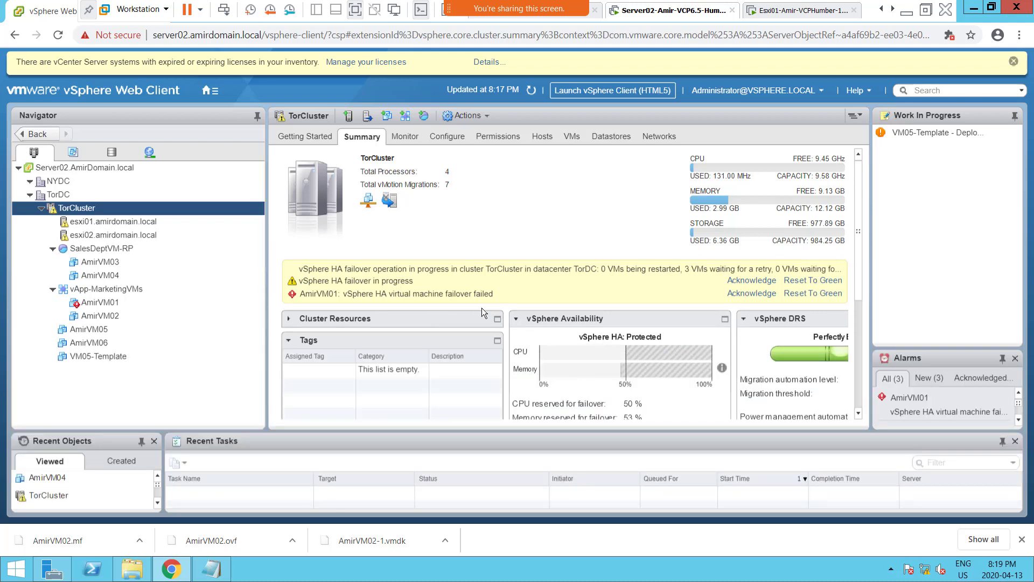
pyautogui.click(812, 294)
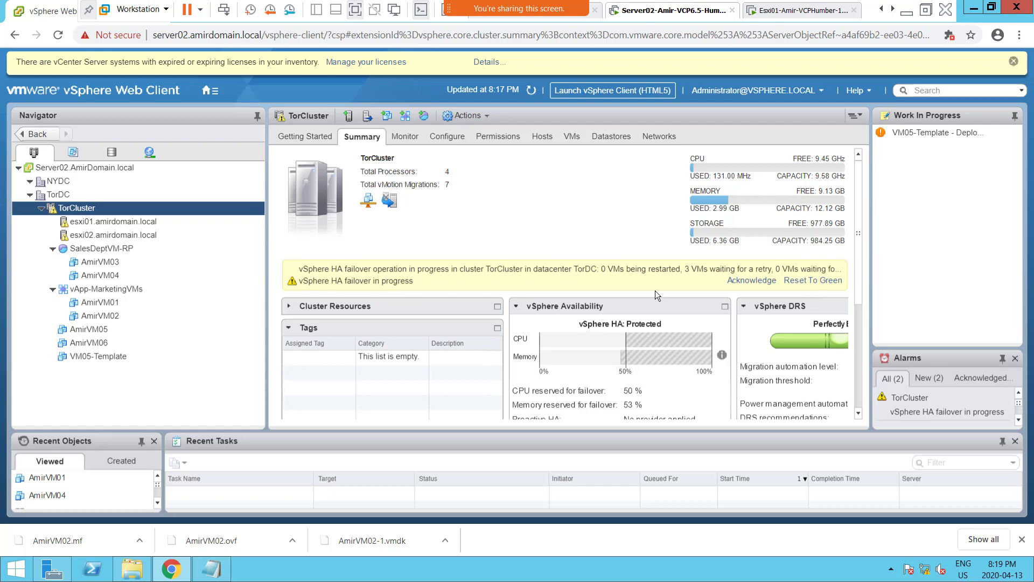
pyautogui.click(802, 284)
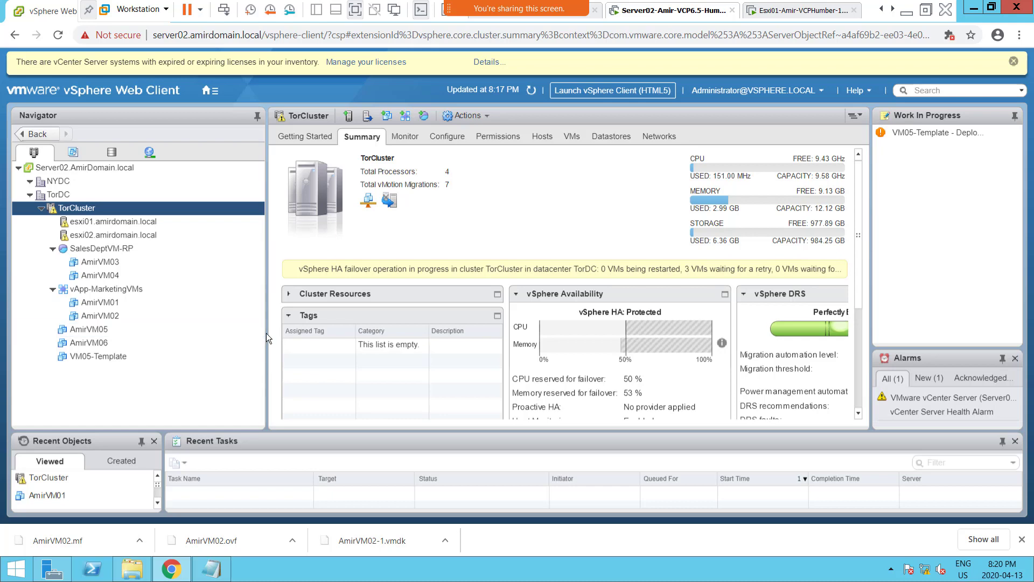
# Narrow the inventory navigator and move AmirVM03 and AmirVM04 out of the SalesDeptVM-RP resource pool directly into TorCluster.
pyautogui.moveTo(266, 333); pyautogui.dragTo(168, 333)
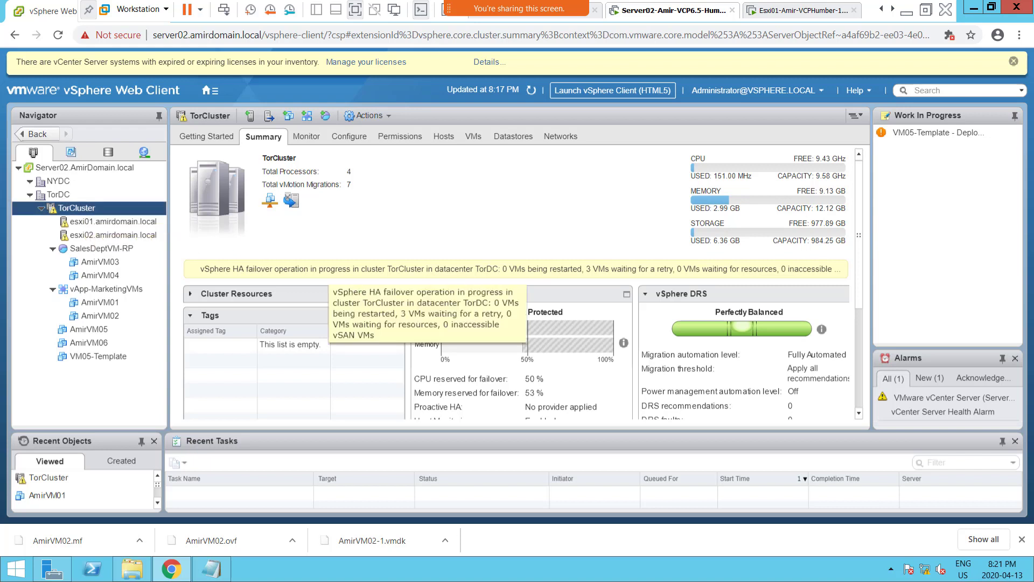
pyautogui.moveTo(1033, 580)
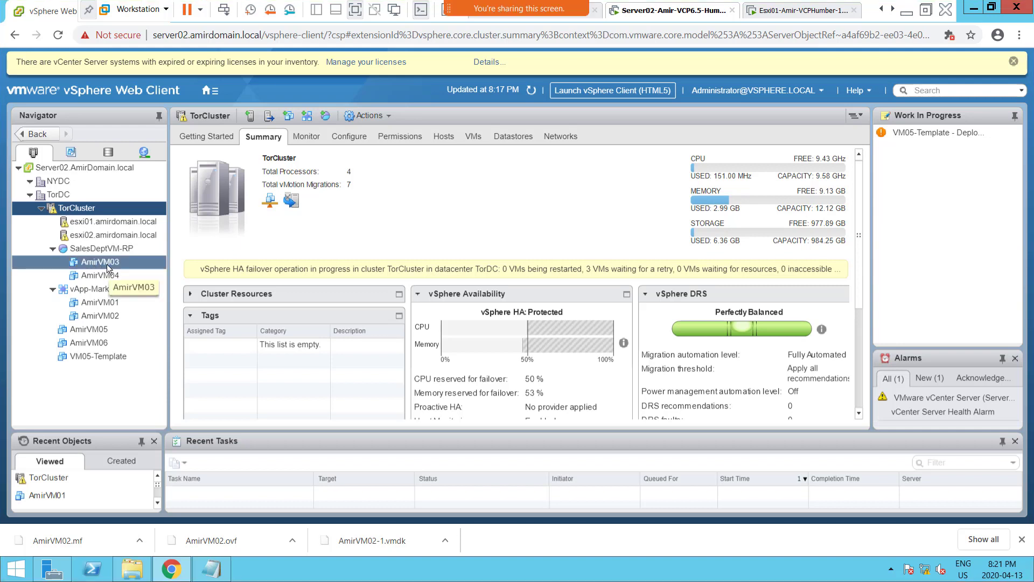
pyautogui.moveTo(101, 265); pyautogui.dragTo(81, 214)
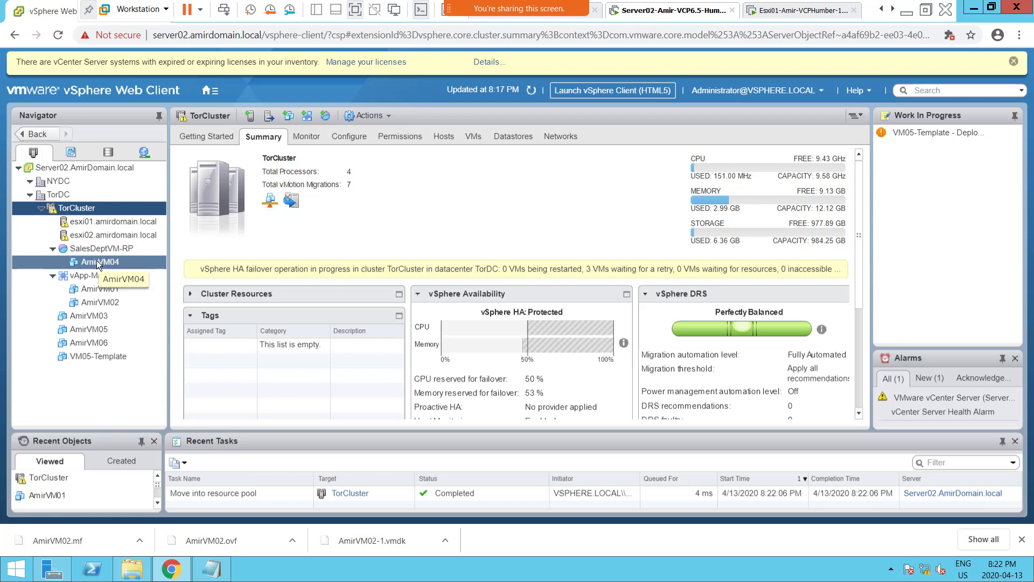
pyautogui.moveTo(93, 264); pyautogui.dragTo(66, 214)
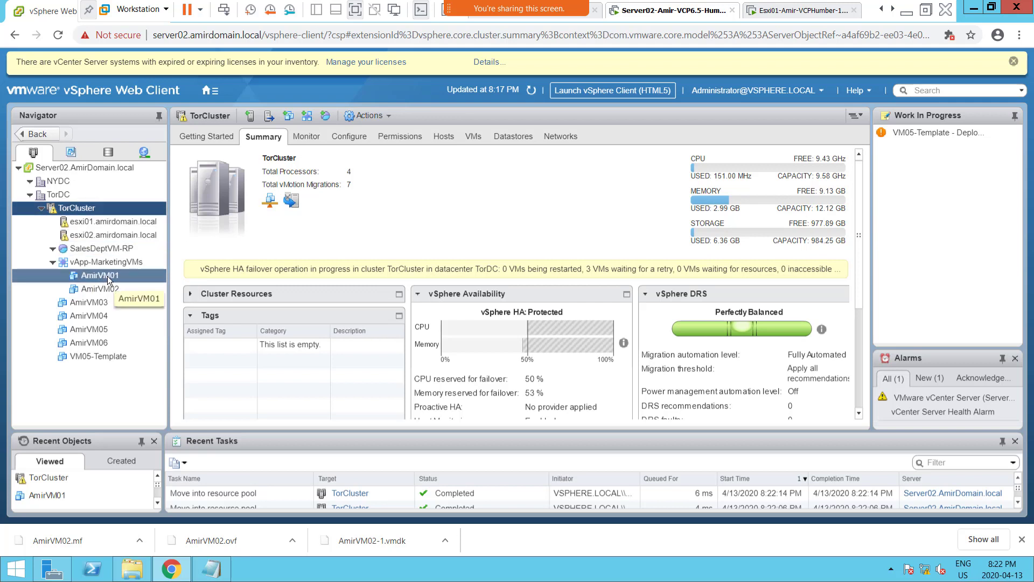
# Move AmirVM01 out of vApp-MarketingVMs, choosing TorCluster under TorDC's Host & Clusters as the destination.
pyautogui.rightClick(108, 275)
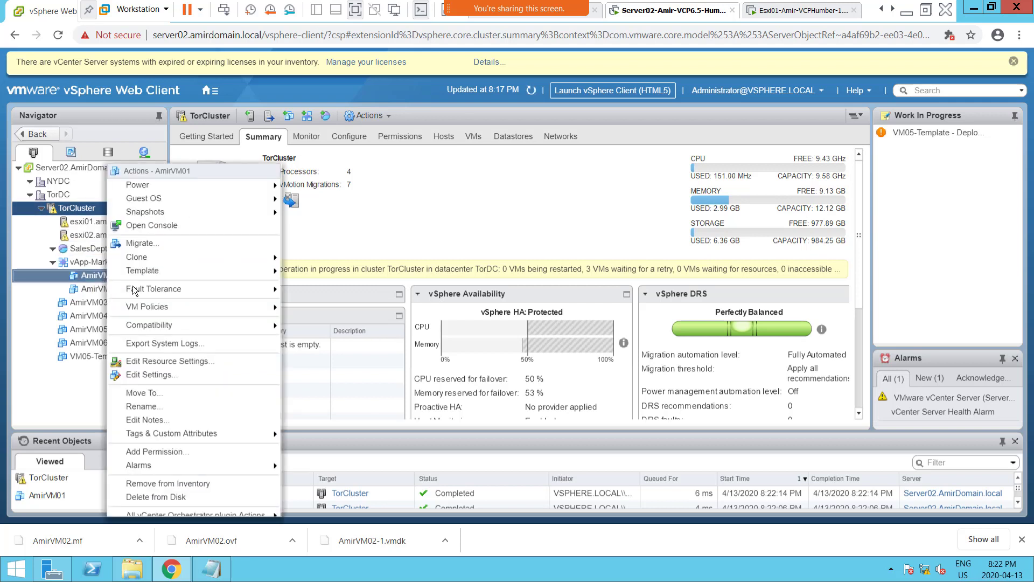
pyautogui.click(188, 392)
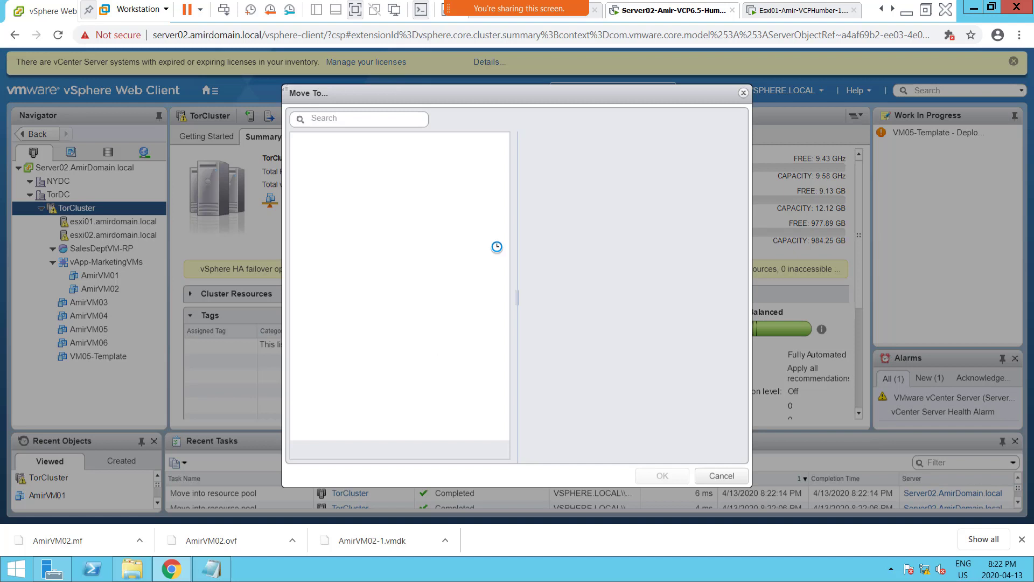
pyautogui.click(318, 164)
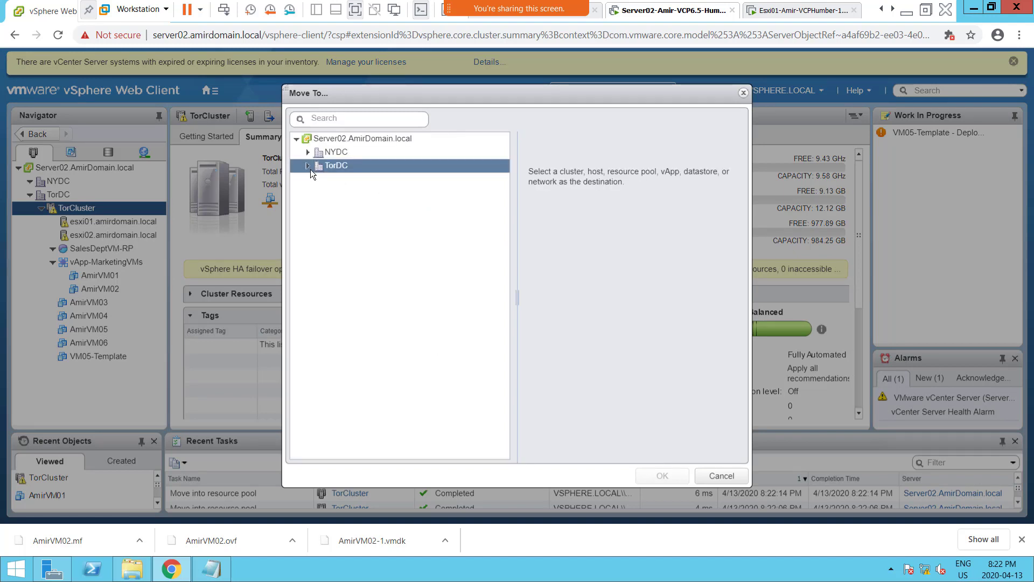
pyautogui.click(310, 169)
pyautogui.click(328, 180)
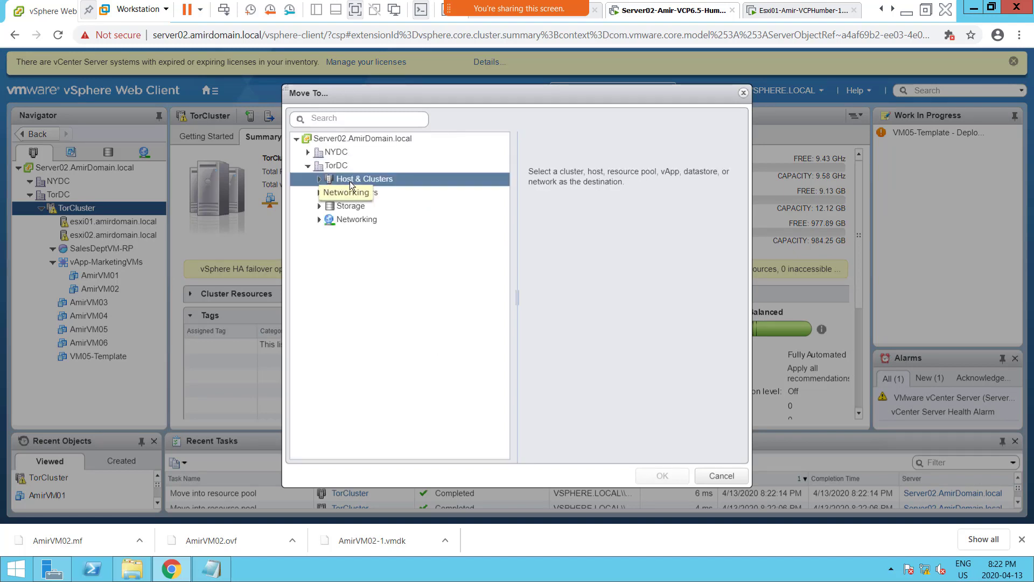
pyautogui.click(320, 179)
pyautogui.click(374, 192)
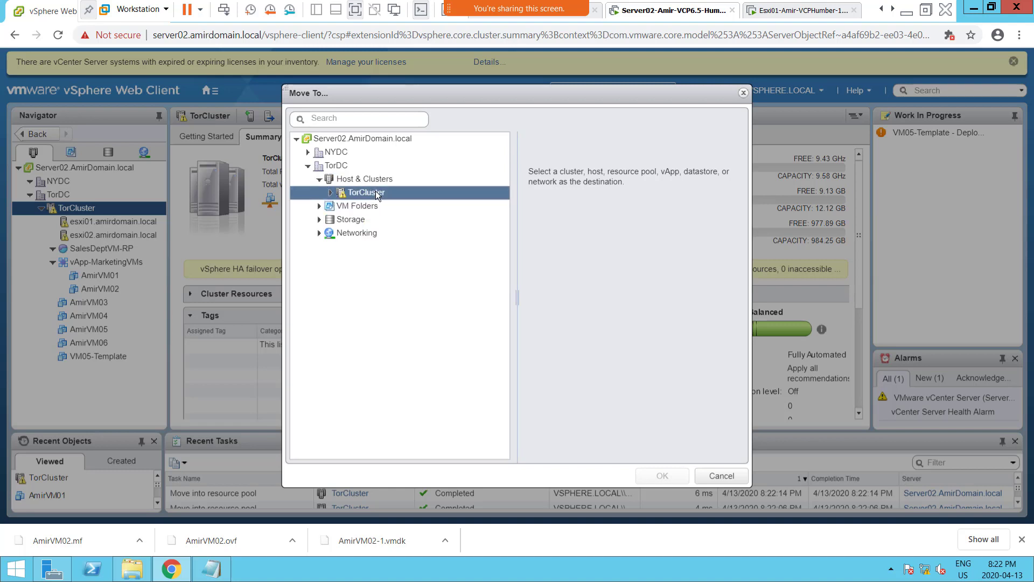
pyautogui.click(382, 193)
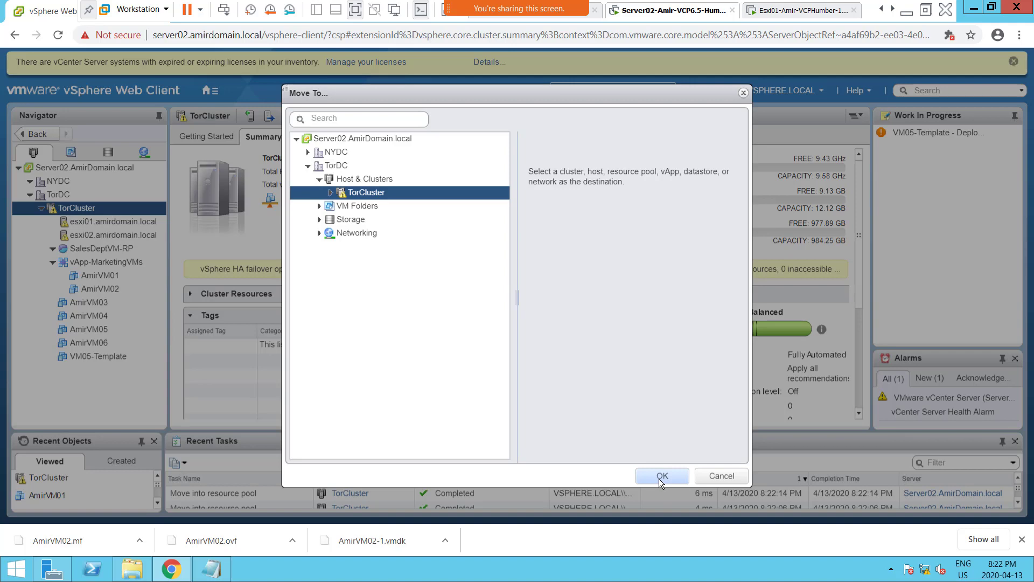
pyautogui.click(676, 477)
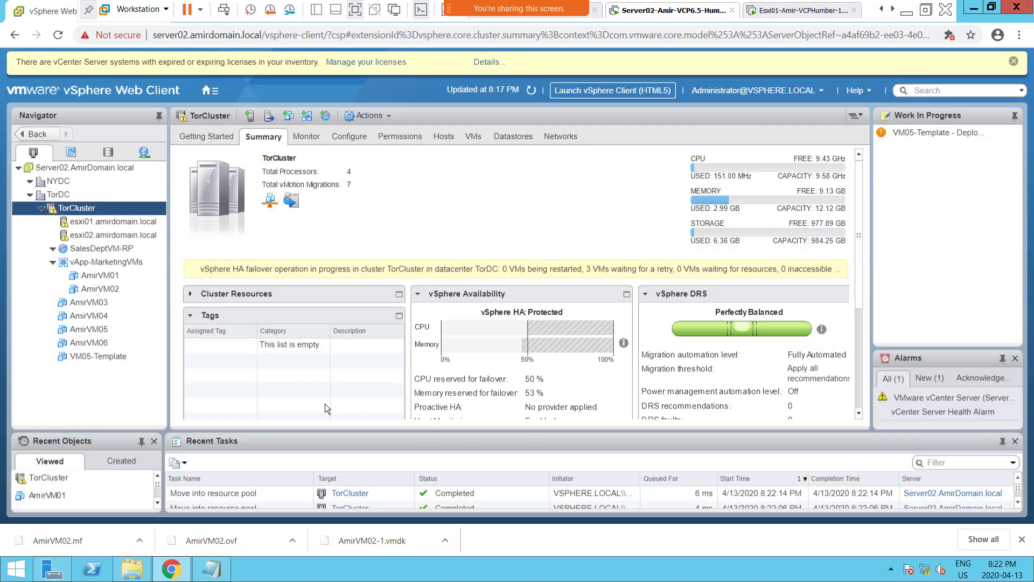
# Move AmirVM02 out of vApp-MarketingVMs, choosing TorCluster under TorDC's Host & Clusters as the destination.
pyautogui.click(104, 273)
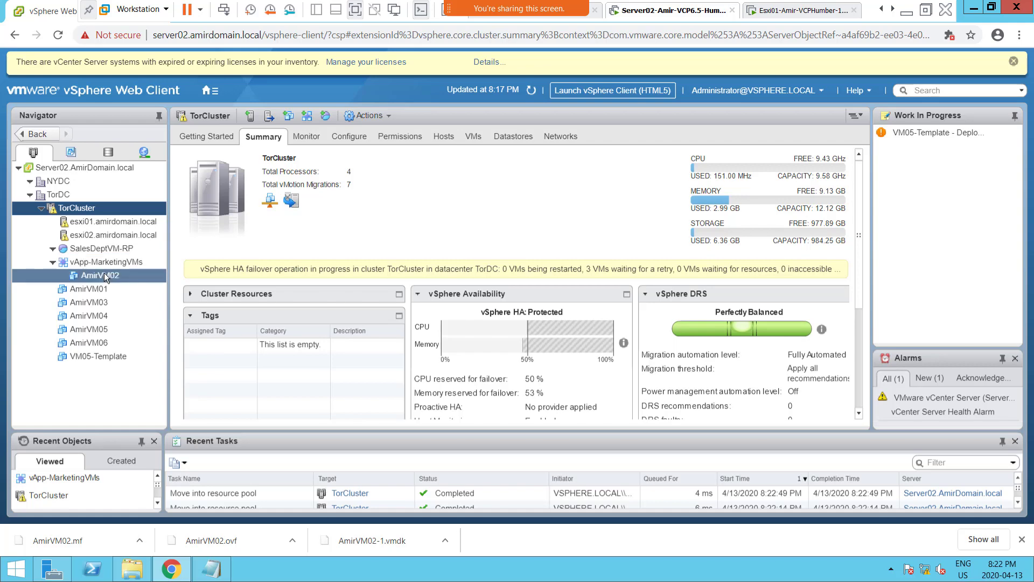
pyautogui.rightClick(104, 276)
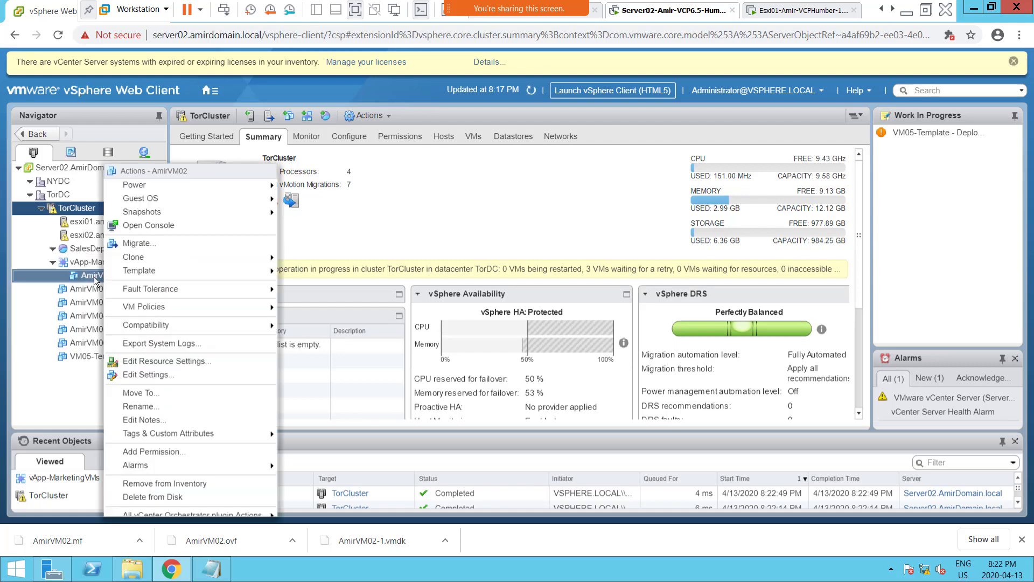
pyautogui.click(199, 390)
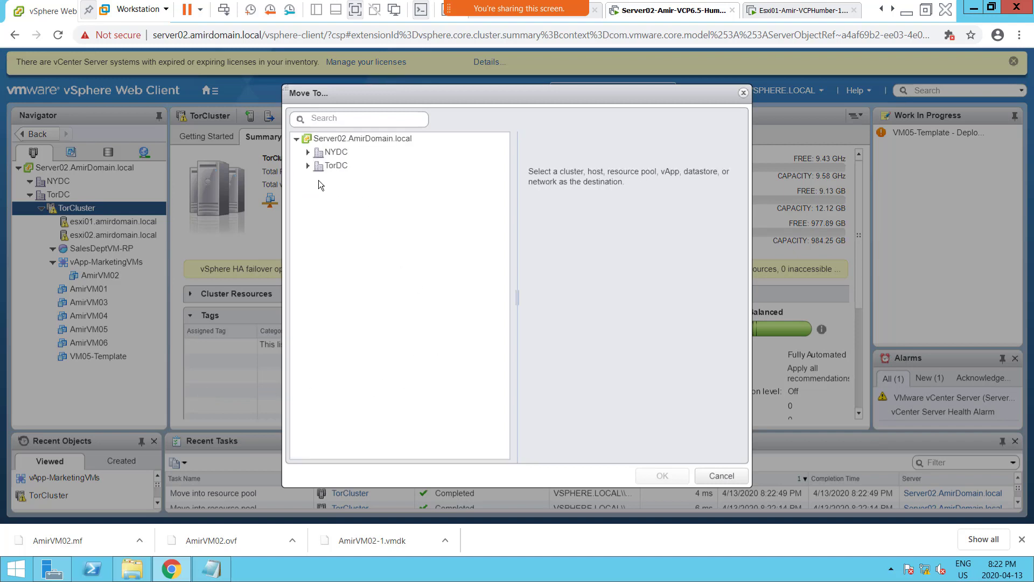
pyautogui.click(308, 166)
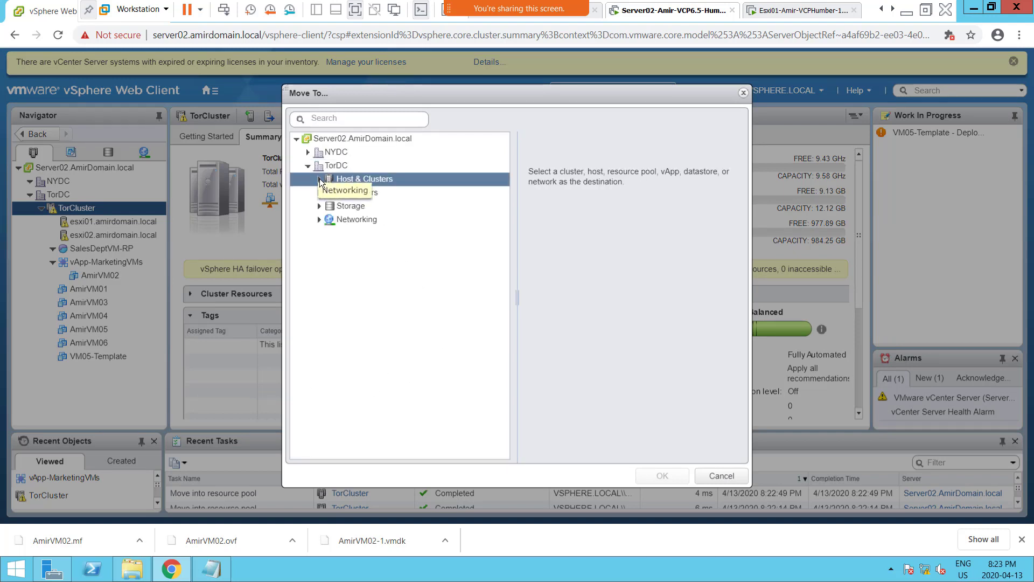
pyautogui.click(318, 179)
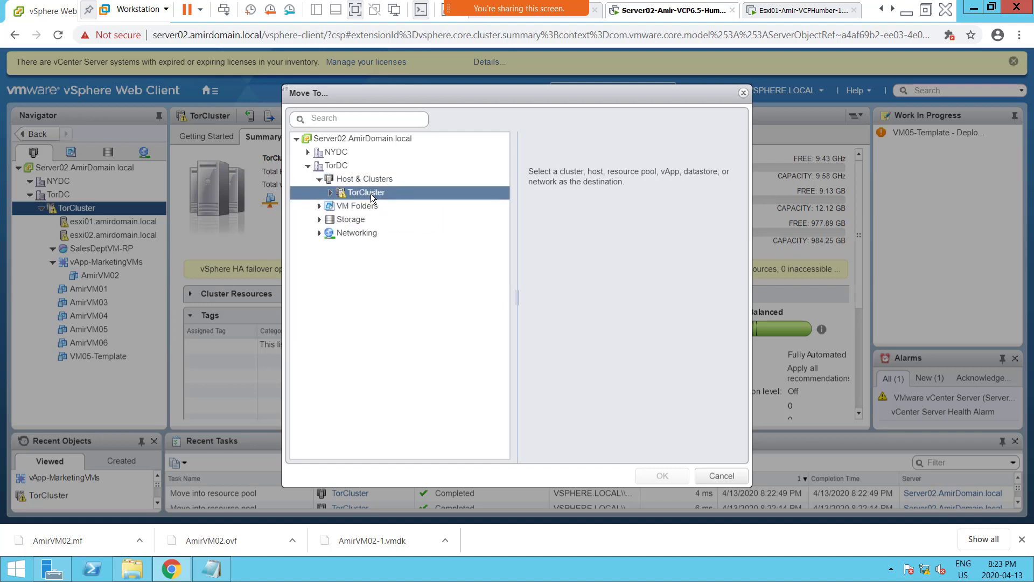
pyautogui.click(370, 193)
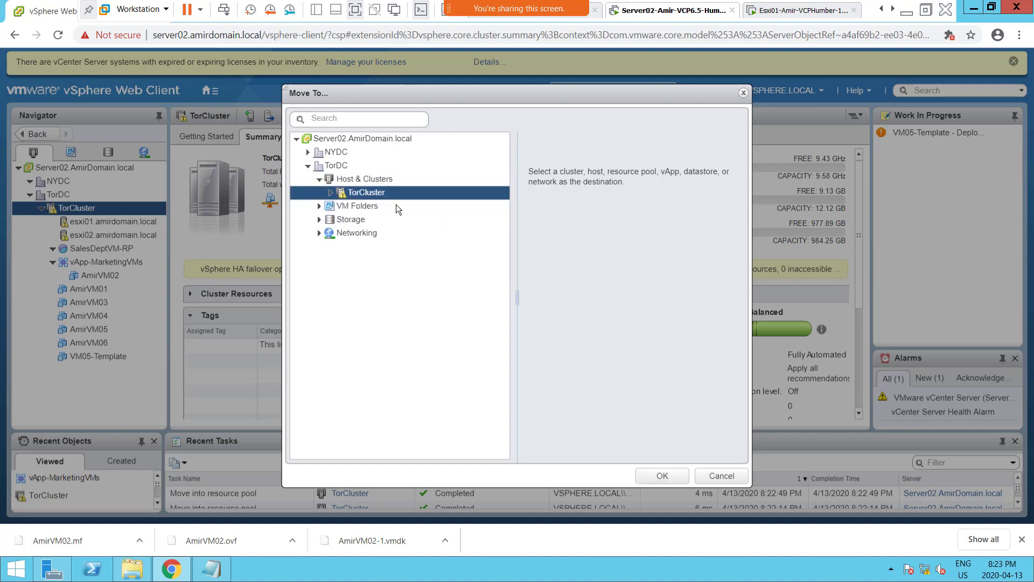
pyautogui.click(656, 474)
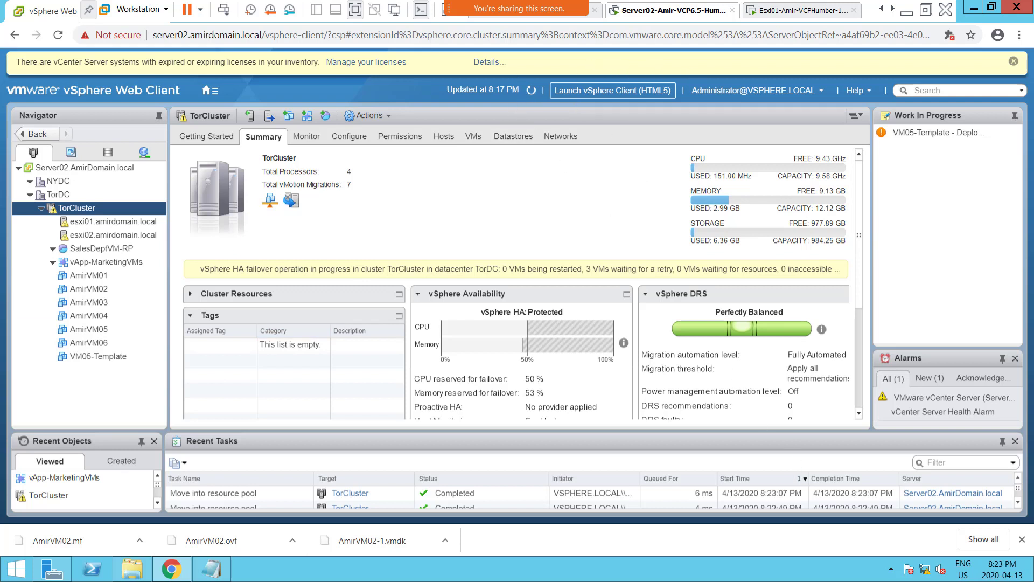
# Switch to the PowerPoint Lab Steps slide and highlight the ESXi and vCenter memory, two datastores and EVC mode requirements.
pyautogui.hotkey('alt', 'Tab')
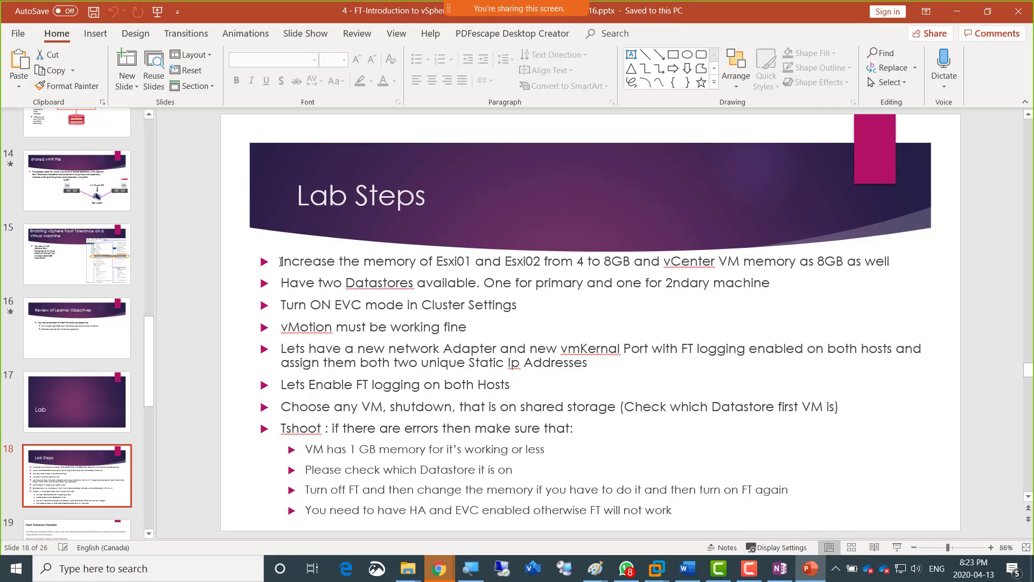
pyautogui.moveTo(281, 262); pyautogui.dragTo(894, 262)
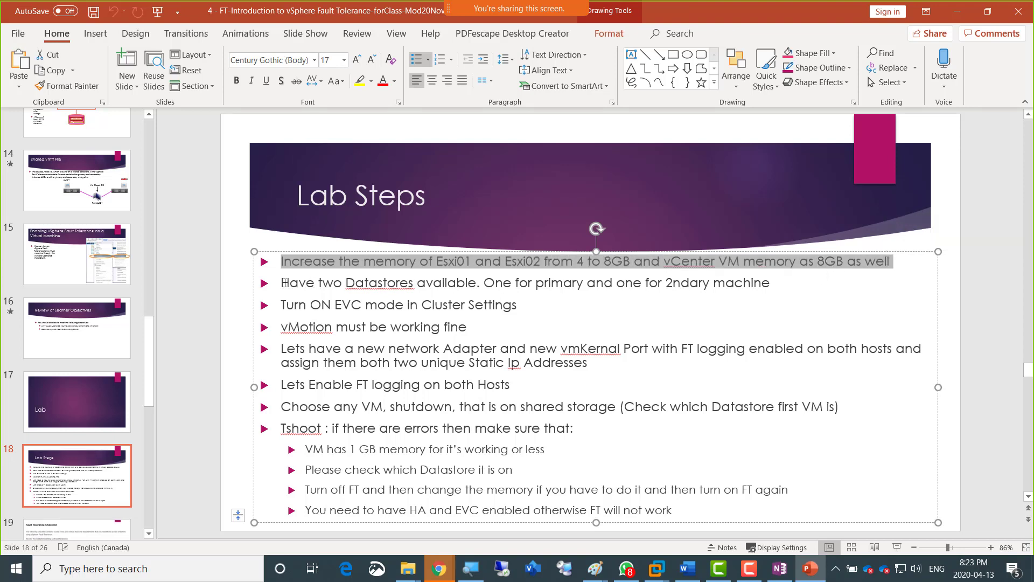
pyautogui.moveTo(283, 283); pyautogui.dragTo(470, 284)
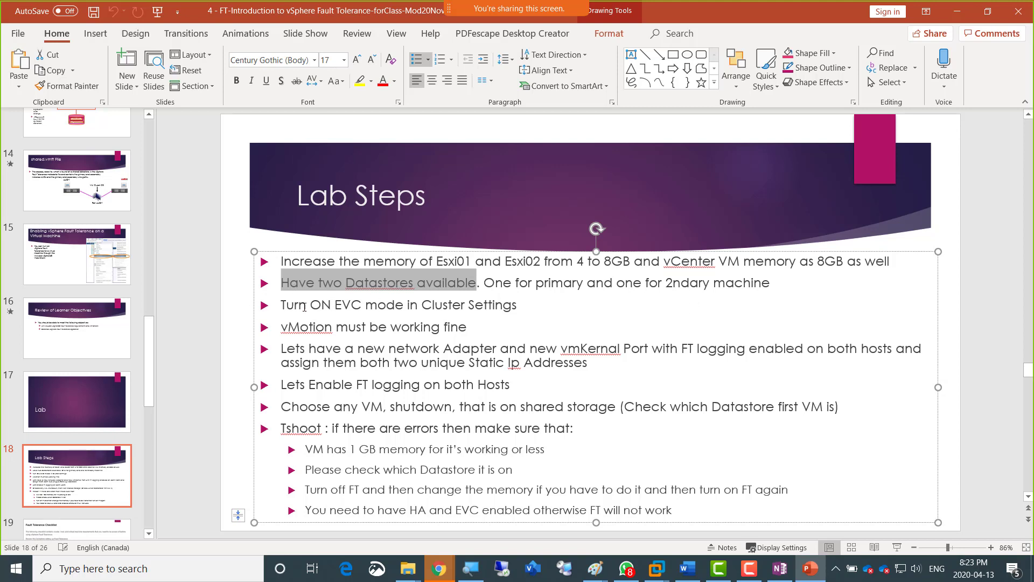
pyautogui.moveTo(284, 305); pyautogui.dragTo(514, 312)
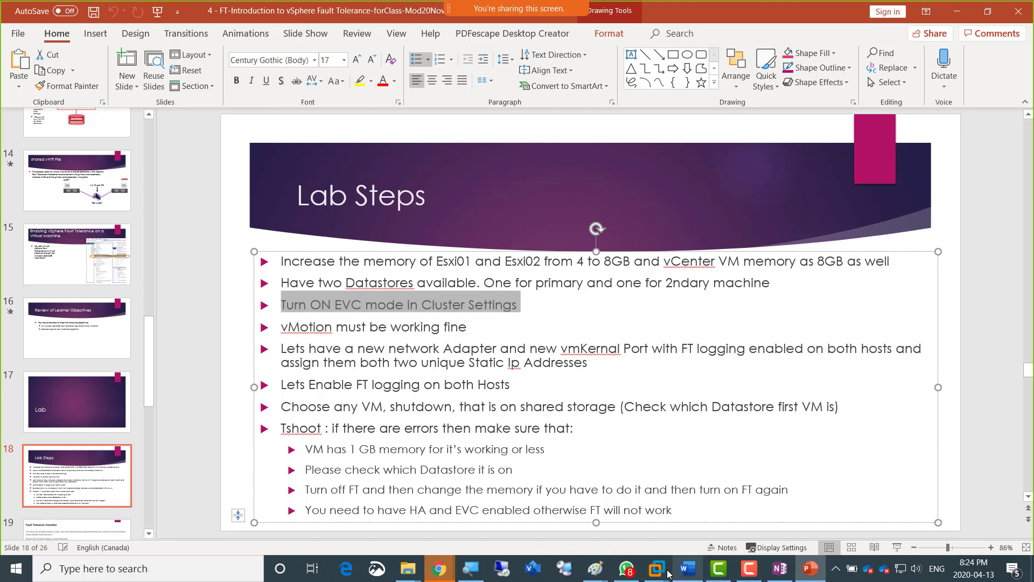
# Switch back to the Server02 virtual machine in VMware Workstation and open TorCluster's VMware EVC configuration.
pyautogui.moveTo(662, 574)
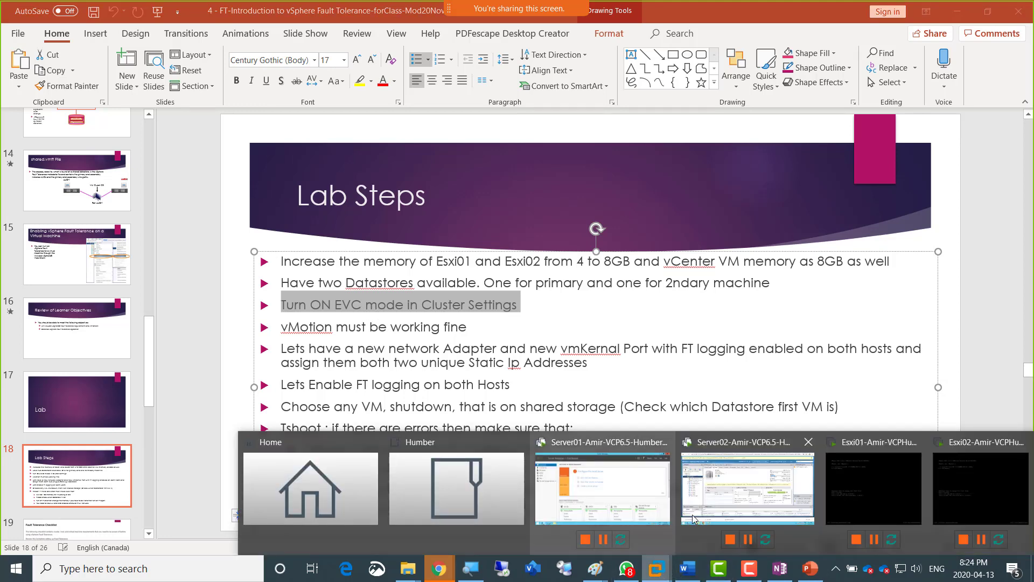
pyautogui.click(722, 498)
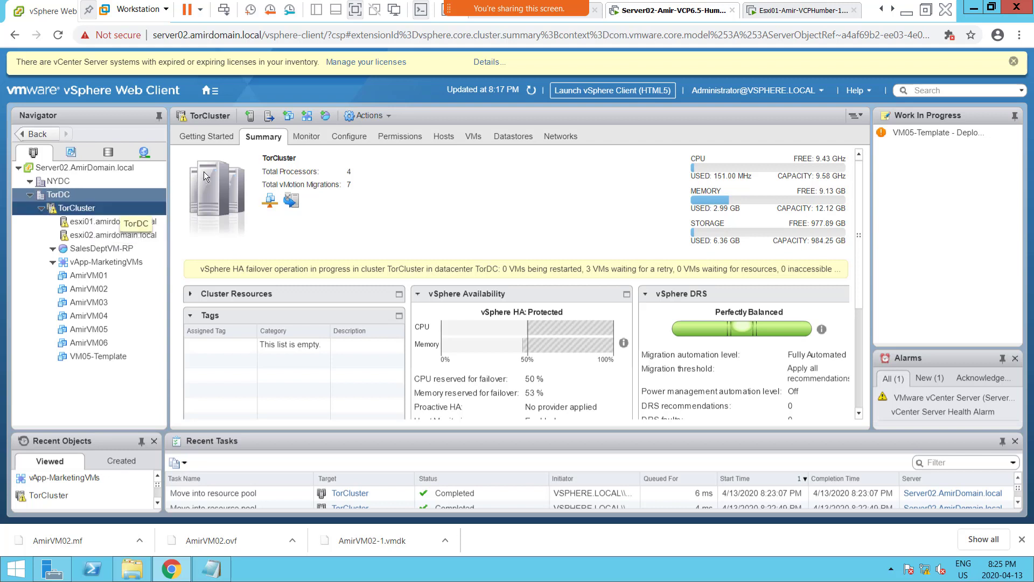
pyautogui.click(354, 139)
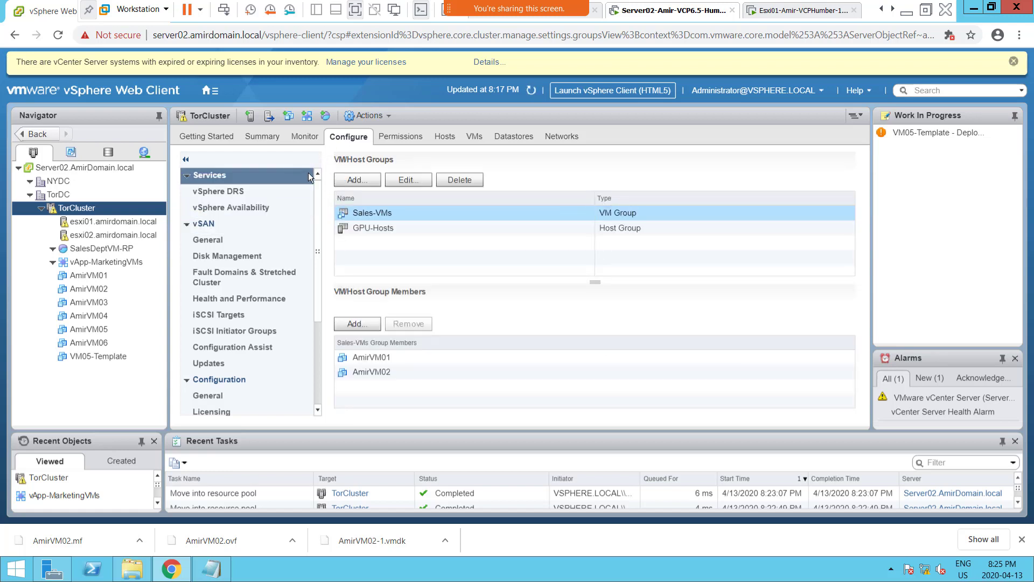
pyautogui.scroll(-1, 318, 205)
pyautogui.scroll(-5, 317, 226)
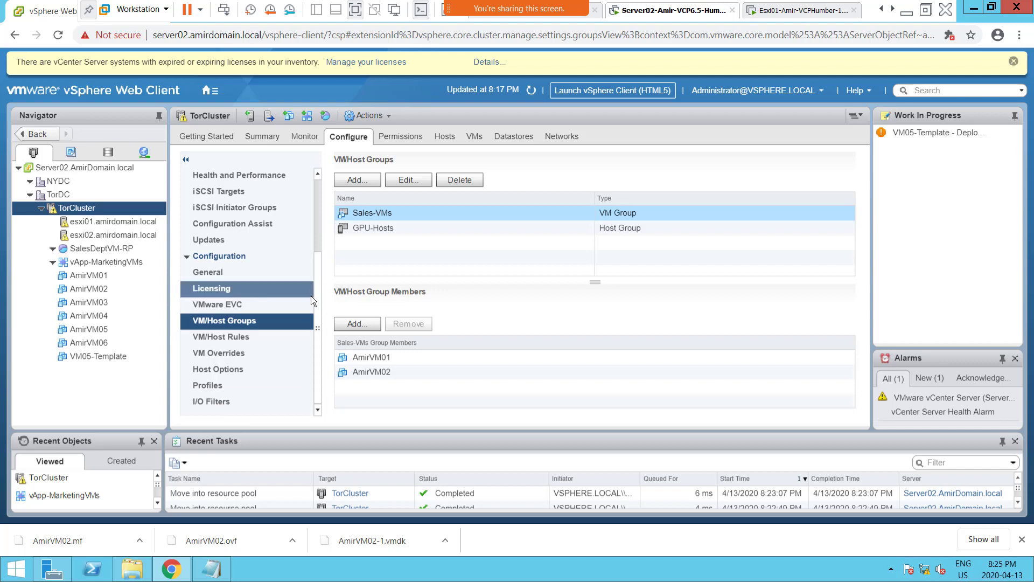
pyautogui.click(237, 309)
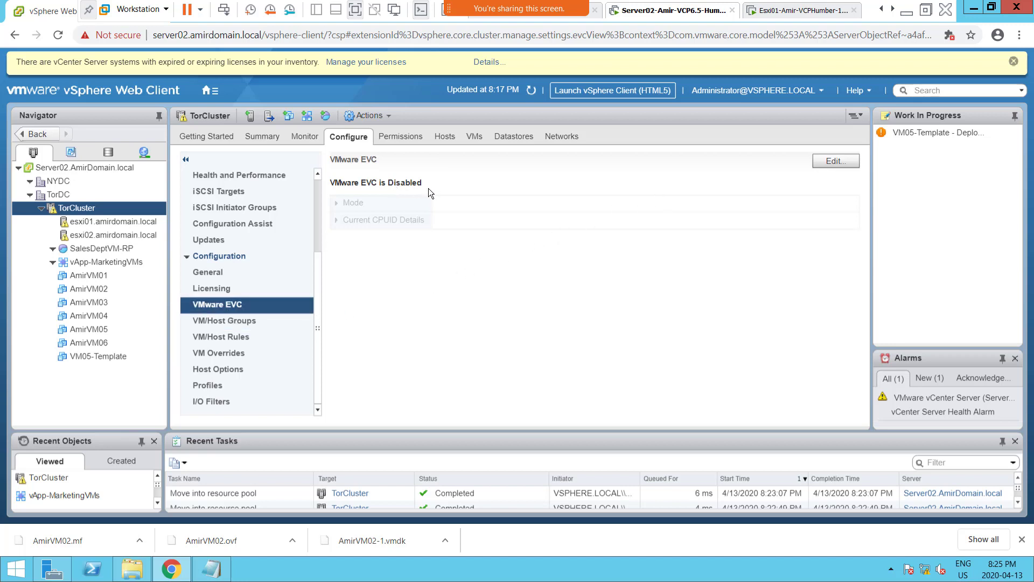
# Edit TorCluster's EVC mode to enable EVC for Intel hosts, keeping the Intel "Merom" Generation baseline after reviewing the available generations.
pyautogui.click(832, 165)
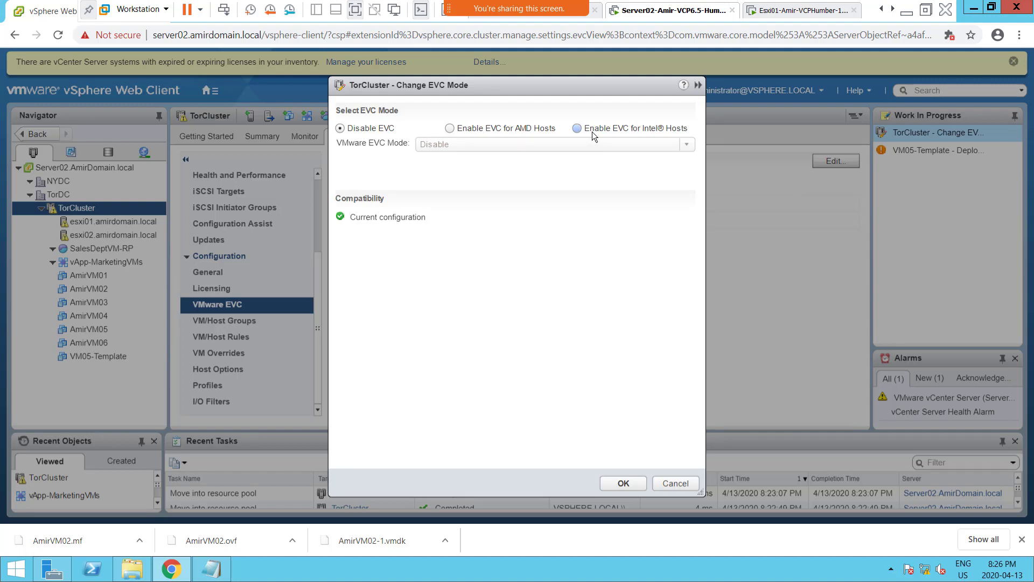
pyautogui.click(592, 132)
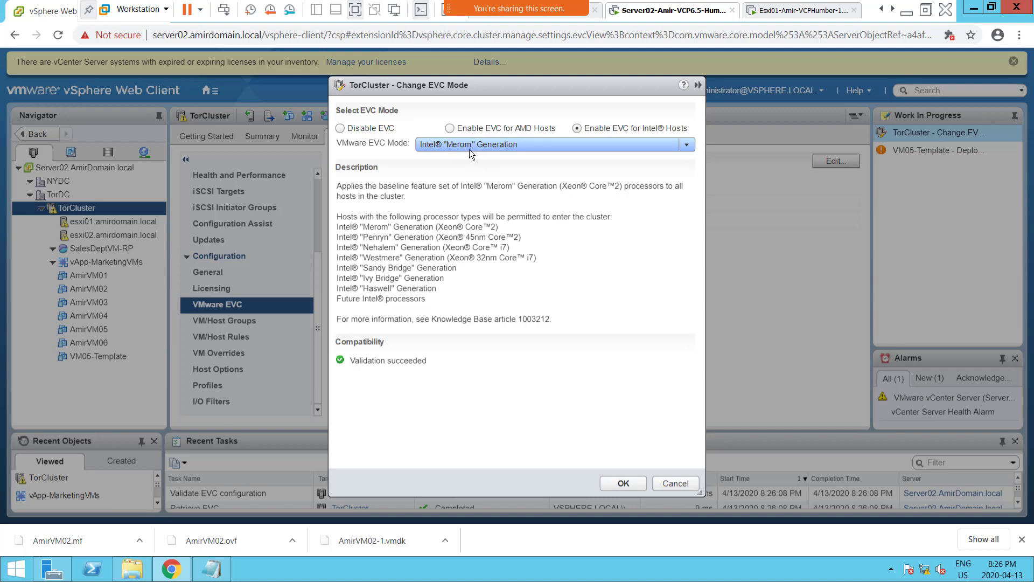
pyautogui.click(688, 146)
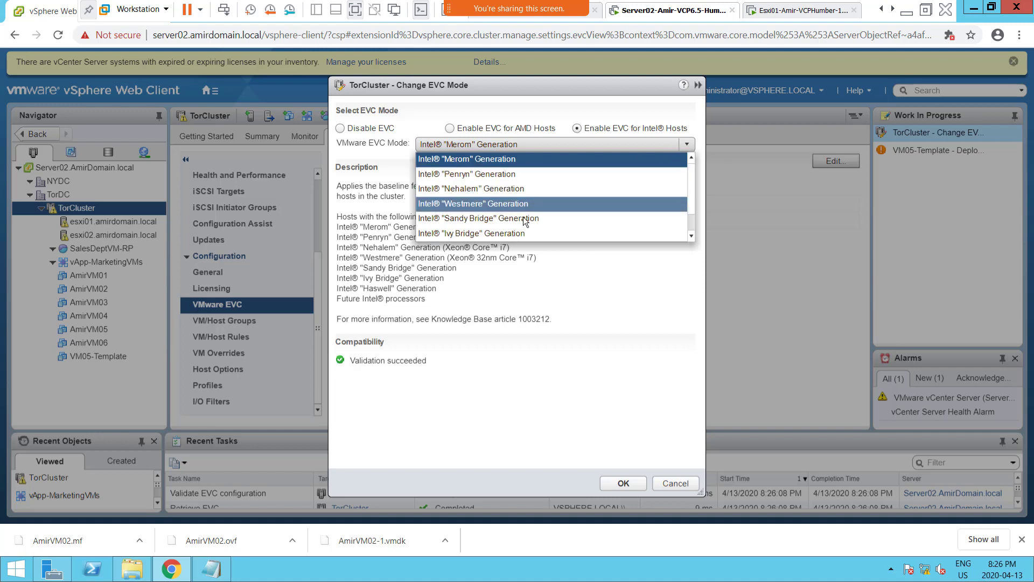
pyautogui.click(621, 143)
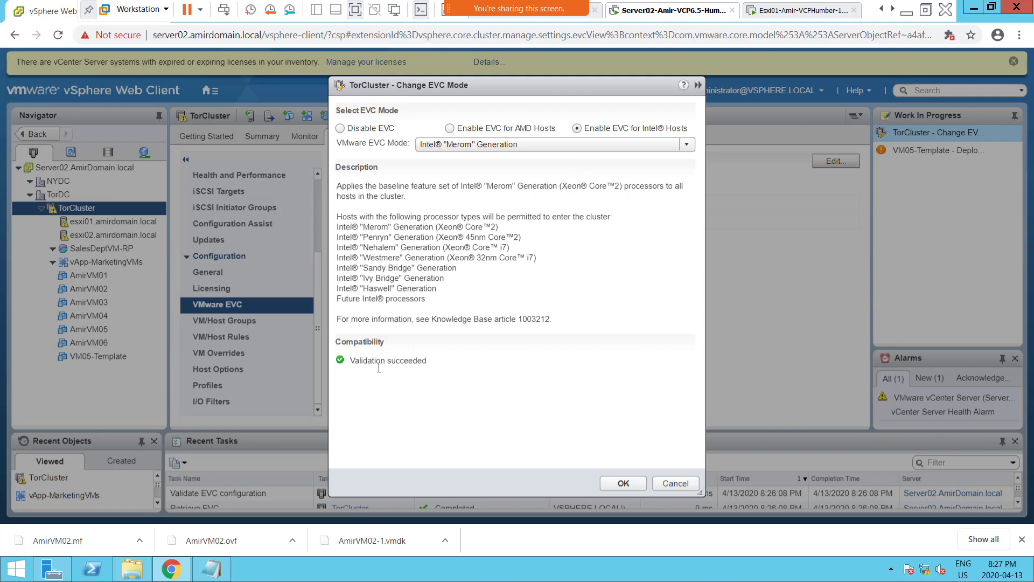
pyautogui.click(560, 144)
pyautogui.click(560, 144)
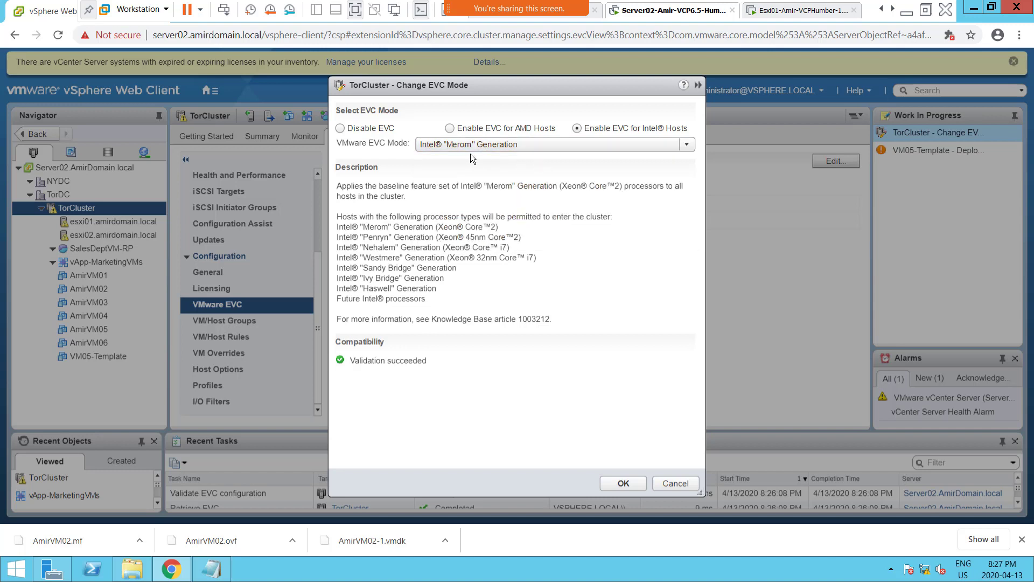
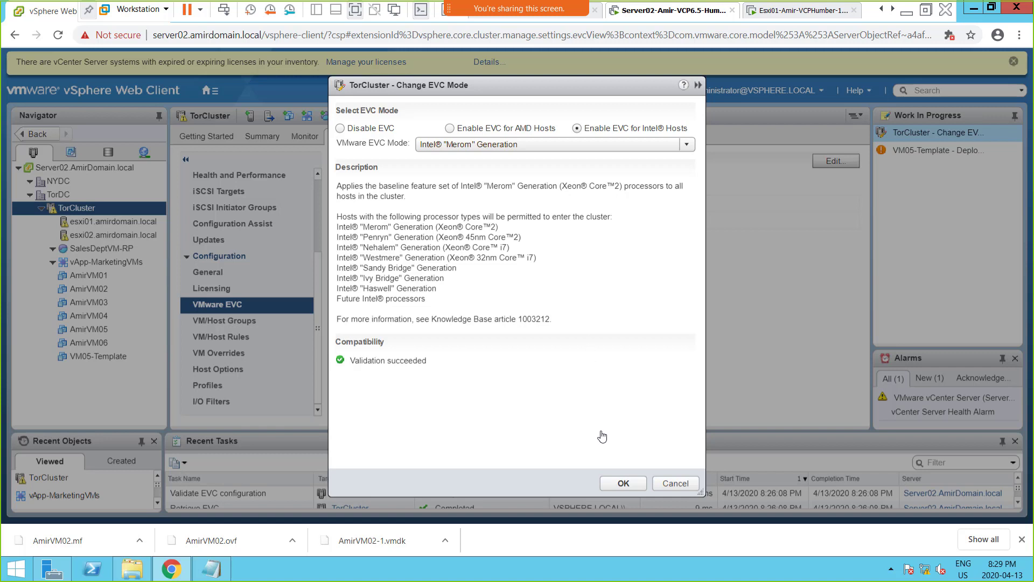
# Apply the Intel "Merom" Generation EVC mode to TorCluster, and reopen its EVC mode settings to check the compatibility status.
pyautogui.click(623, 483)
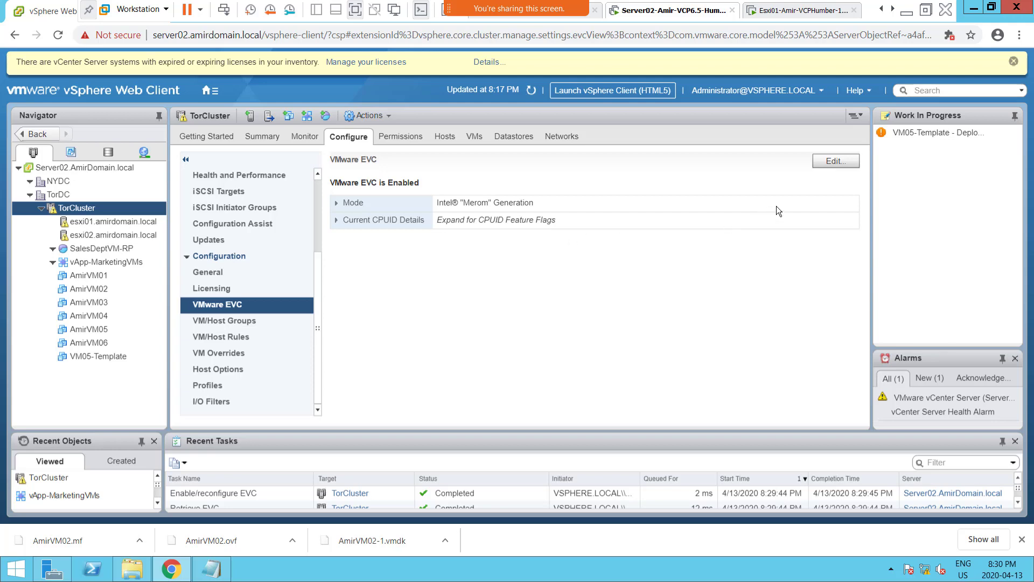
pyautogui.click(834, 162)
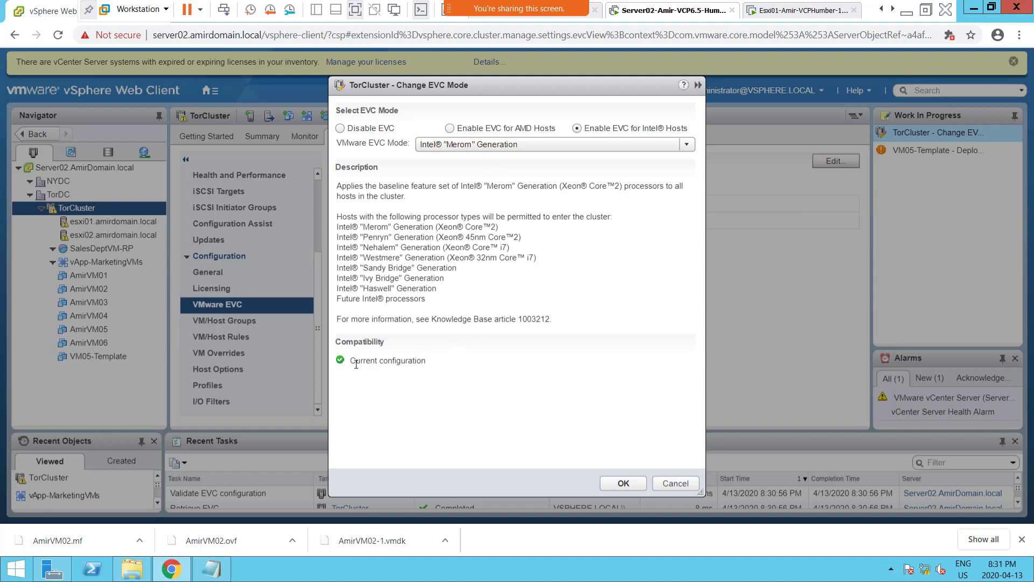
pyautogui.moveTo(354, 361); pyautogui.dragTo(451, 364)
pyautogui.click(431, 362)
# Switch to the OneNote class notes and duplicate the "Screenshot 2 = Converted Template to a VM" line directly below itself.
pyautogui.click(906, 12)
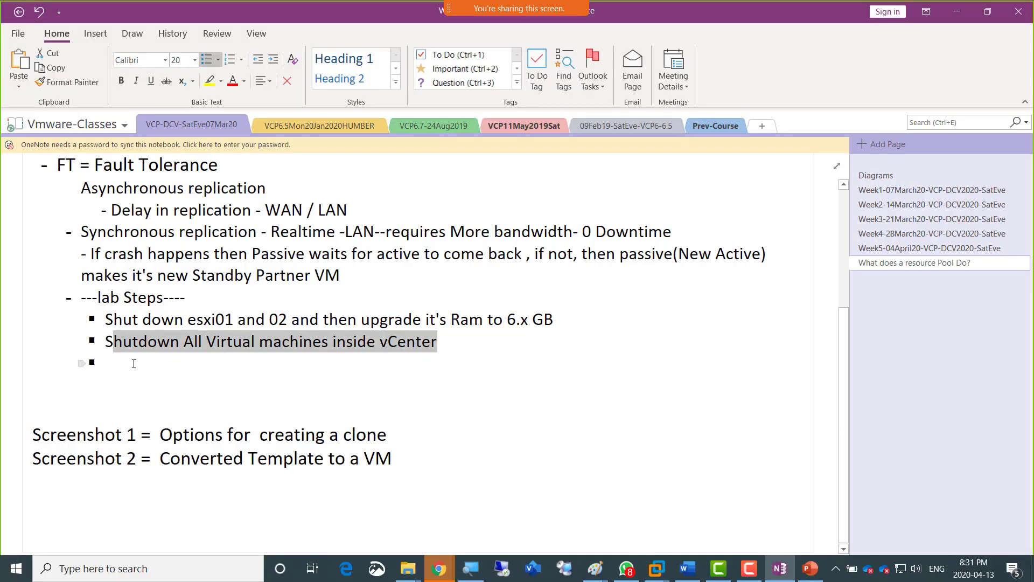
pyautogui.click(393, 459)
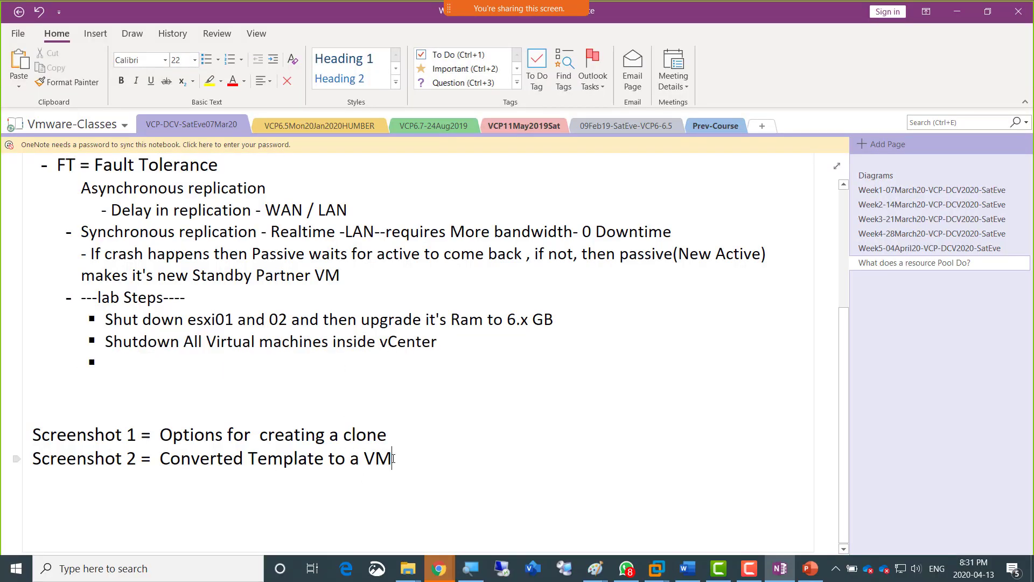
pyautogui.tripleClick(393, 458)
pyautogui.hotkey('ctrl', 'c')
pyautogui.click(392, 458)
pyautogui.press('Return')
pyautogui.hotkey('ctrl', 'v')
pyautogui.press('Home')
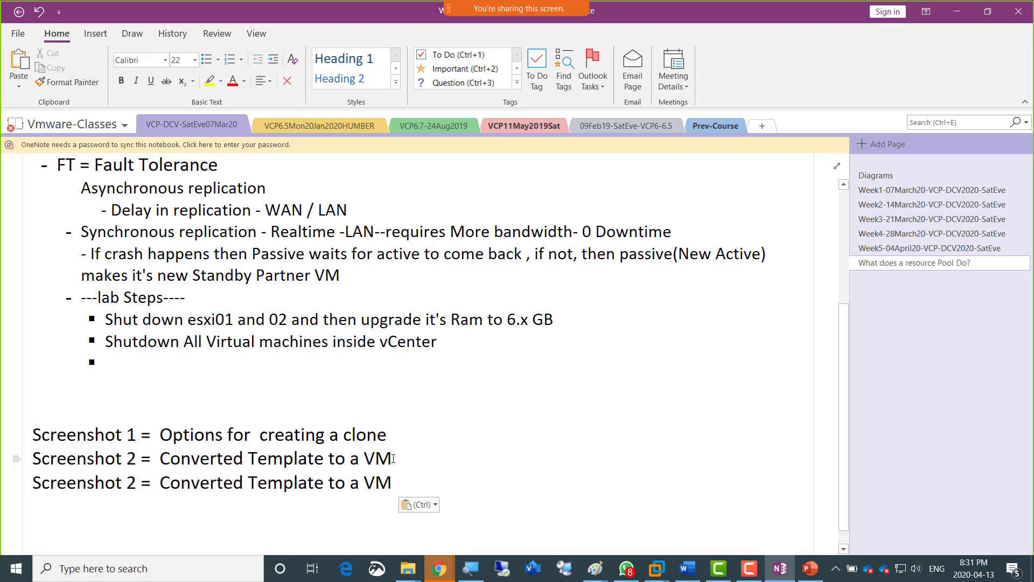
# Renumber the duplicated screenshot line as Screenshot 3.
pyautogui.press('Right')
pyautogui.press('Right')
pyautogui.press('Right')
pyautogui.press('Right')
pyautogui.press('Right')
pyautogui.press('Right')
pyautogui.press('Right')
pyautogui.press('Right')
pyautogui.hotkey('shift', 'Left')
pyautogui.write('3')
# Replace the Screenshot 3 line's description with "EVC Compatible".
pyautogui.press('Right')
pyautogui.hotkey('ctrl', 'shift', 'Right')
pyautogui.hotkey('ctrl', 'shift', 'Right')
pyautogui.hotkey('ctrl', 'shift', 'Right')
pyautogui.hotkey('ctrl', 'shift', 'Right')
pyautogui.hotkey('ctrl', 'shift', 'Right')
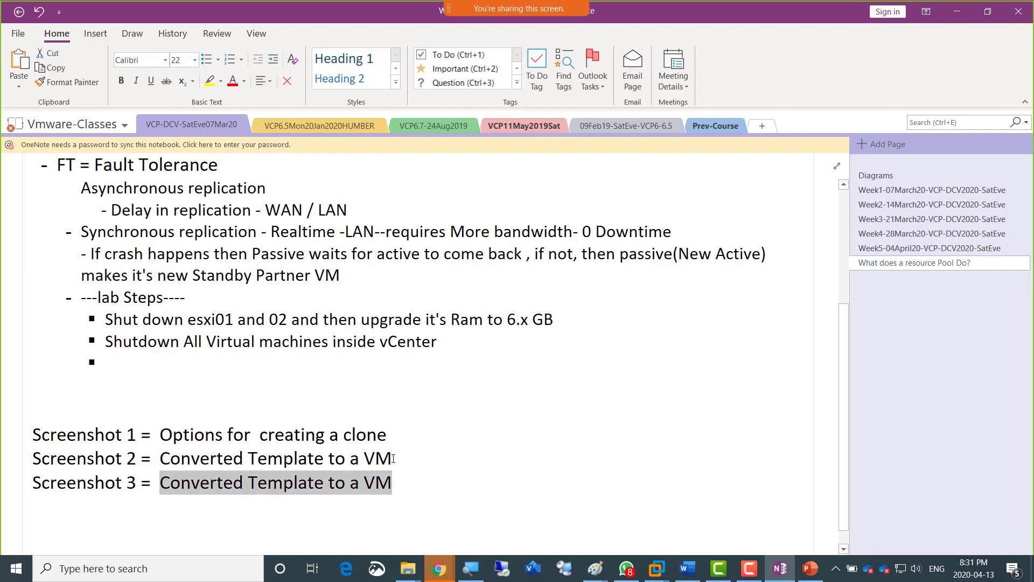
pyautogui.write('EVC Co')
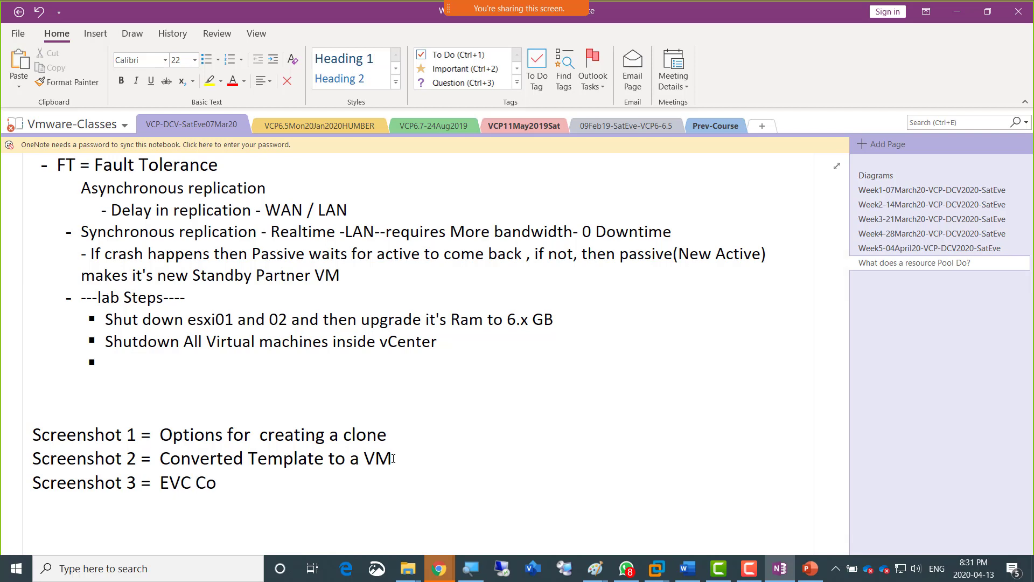
pyautogui.write('mpatible')
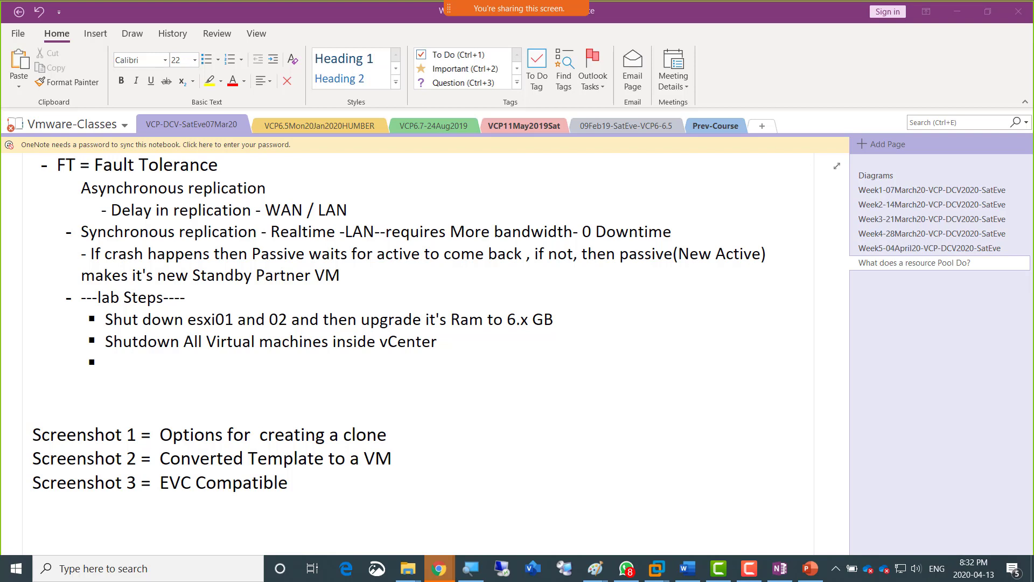
# Switch back to the Server02 virtual machine in VMware Workstation and confirm TorCluster's EVC mode as Intel "Merom" Generation.
pyautogui.click(187, 363)
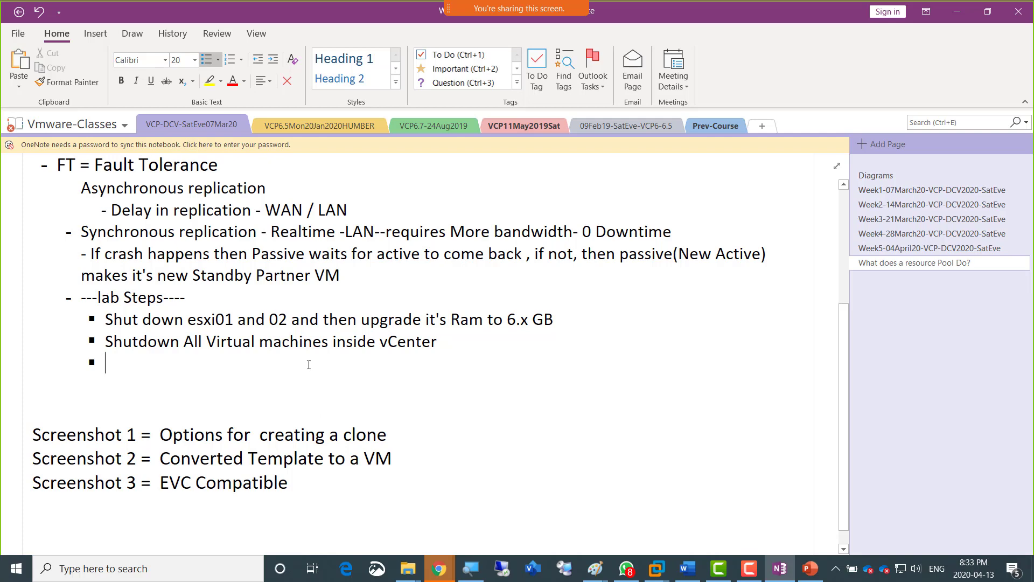
pyautogui.hotkey('alt', 'Tab')
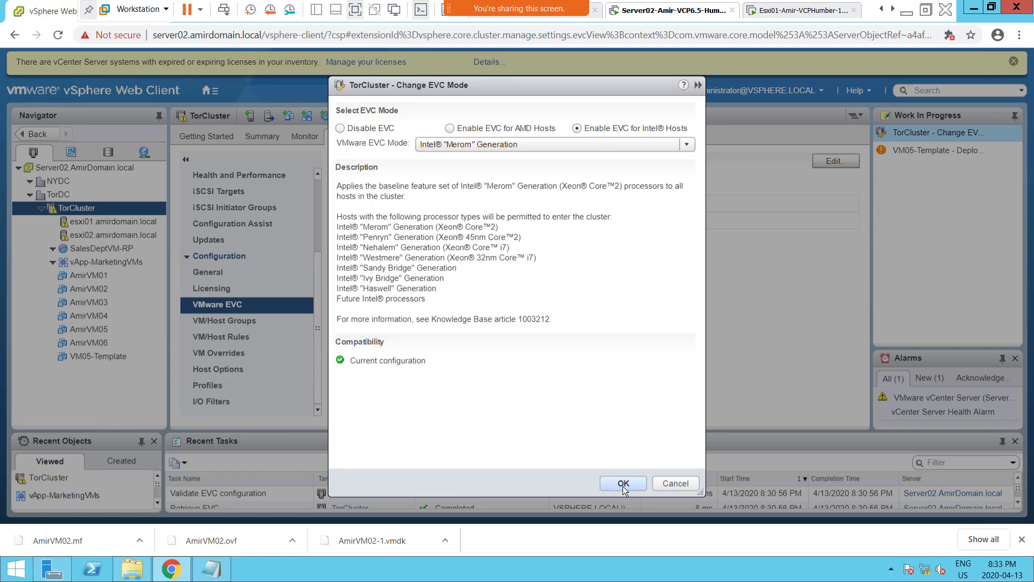
pyautogui.click(623, 483)
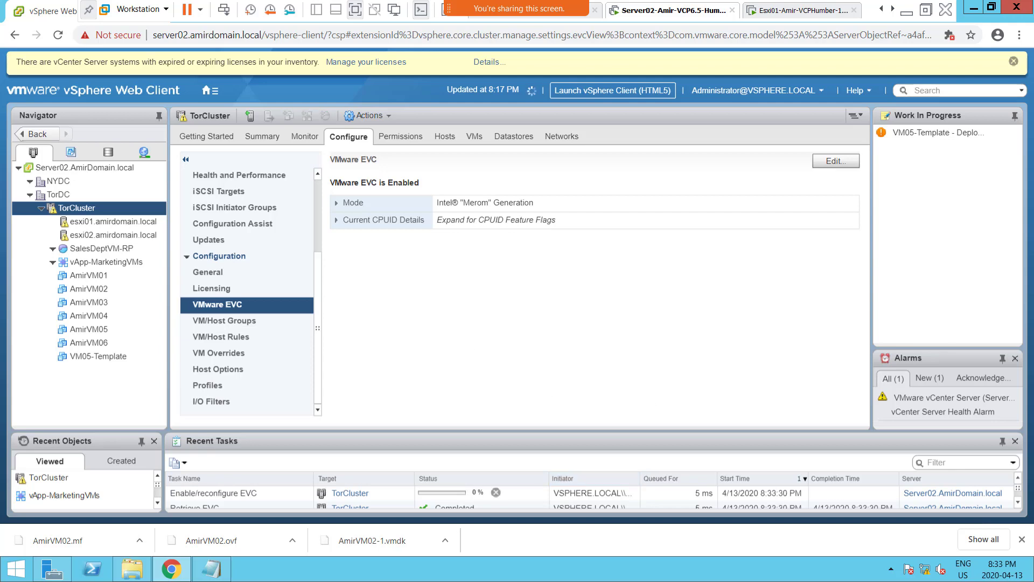
# Switch to the PowerPoint Lab Steps slide and highlight the vMotion requirement before moving to the new network adapter and VMkernel port item.
pyautogui.hotkey('alt', 'Tab')
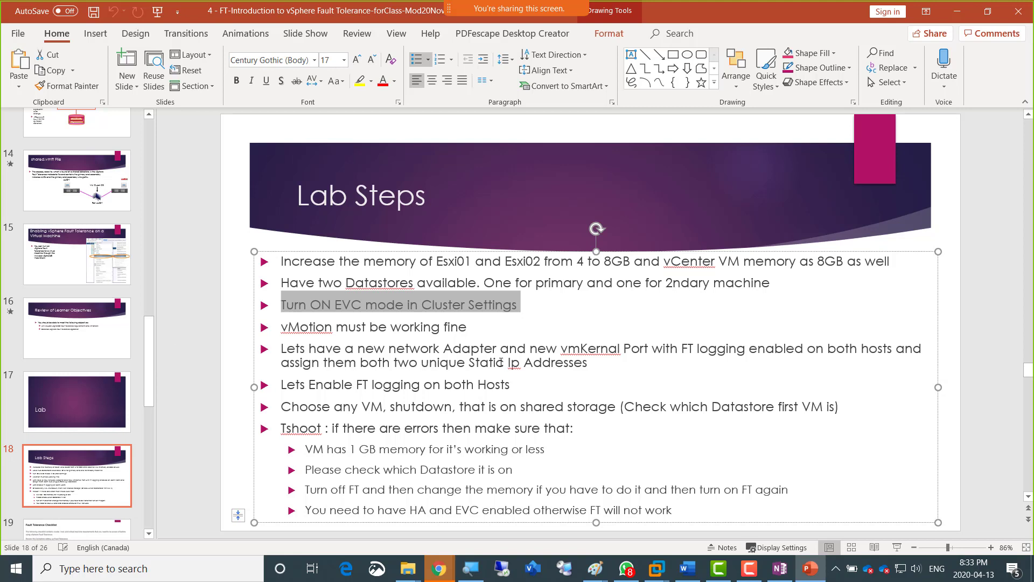
pyautogui.click(467, 327)
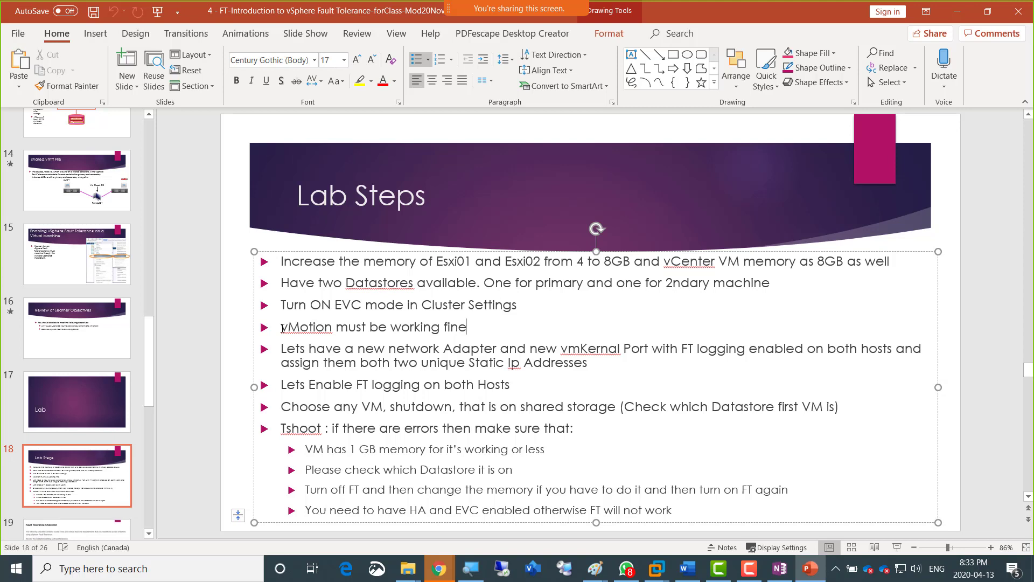
pyautogui.moveTo(283, 328); pyautogui.dragTo(458, 329)
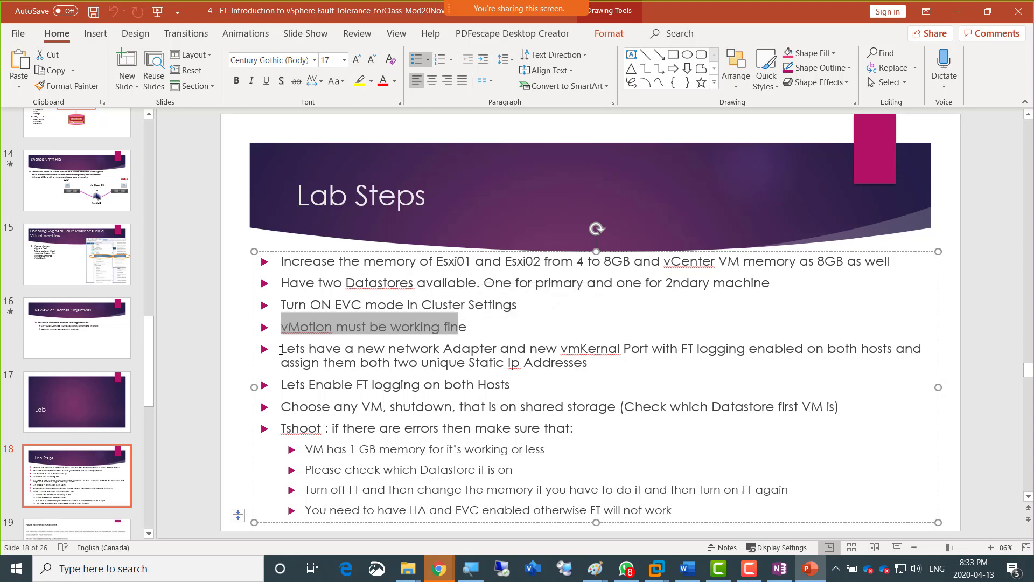
pyautogui.click(281, 349)
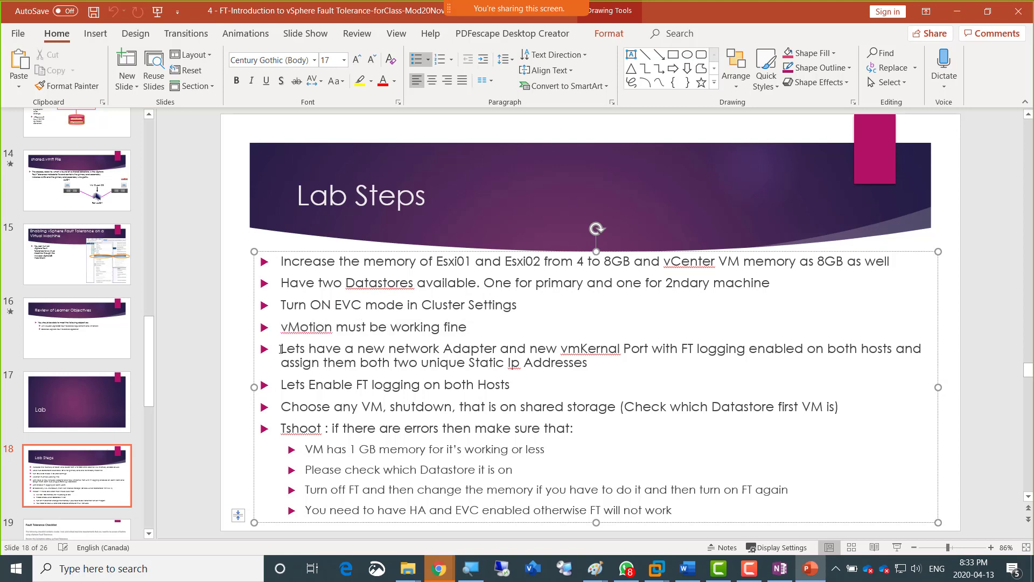
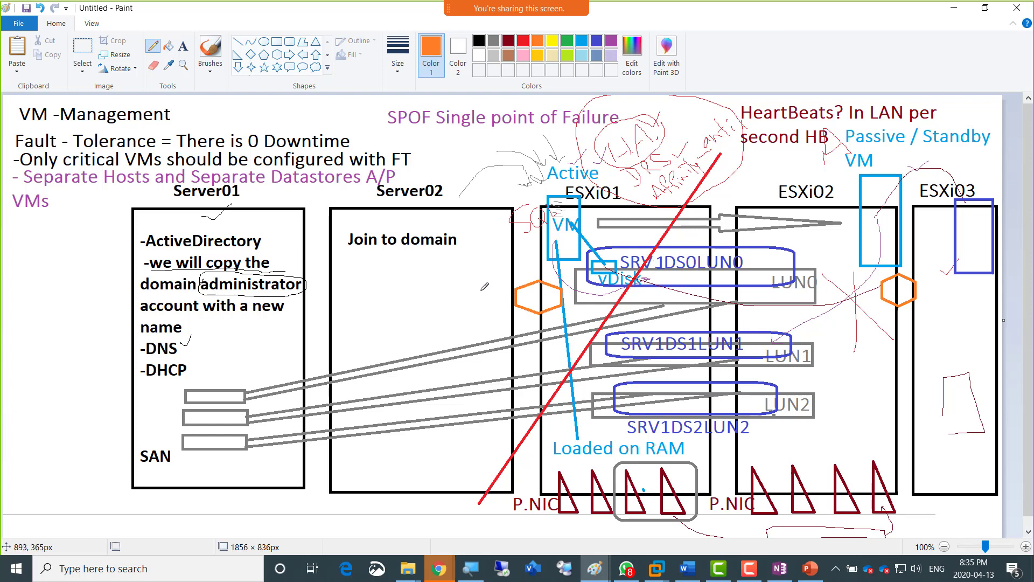
# Handwrite "vMotion" beside the orange hexagon at ESXi01 and draw a second orange hexagon just below it.
pyautogui.moveTo(460, 282); pyautogui.dragTo(513, 258)
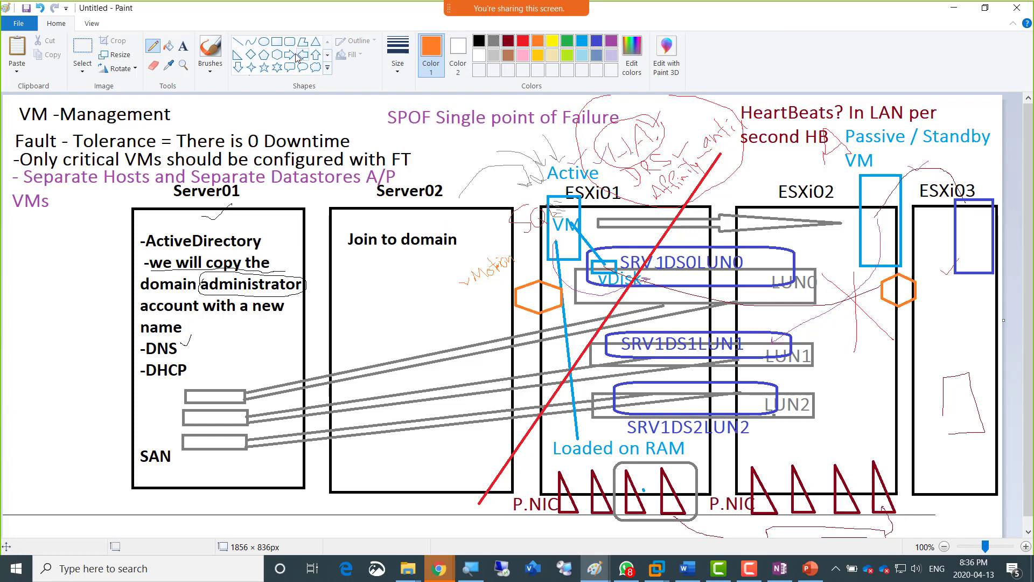
pyautogui.click(276, 55)
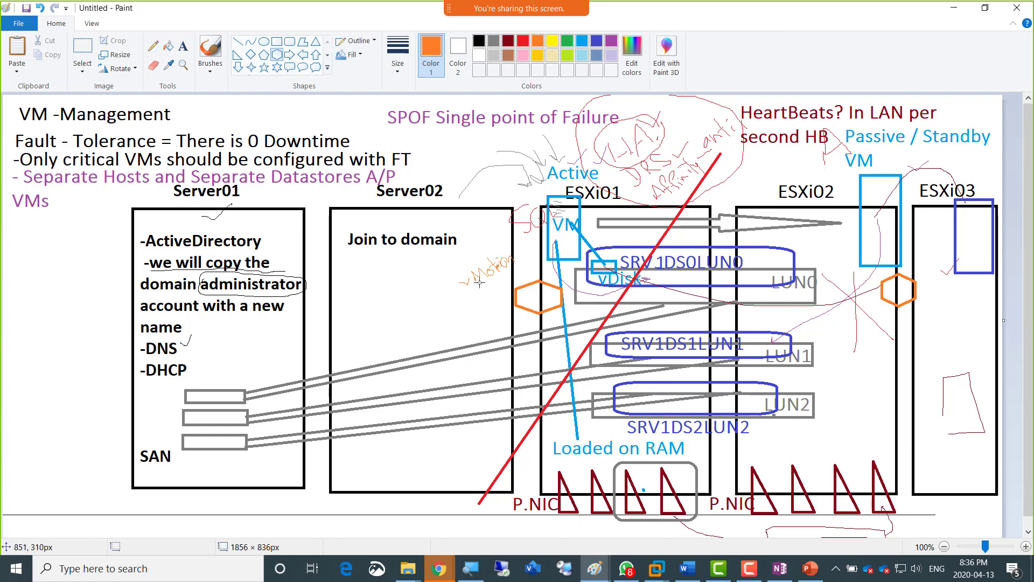
pyautogui.moveTo(461, 305); pyautogui.dragTo(510, 334)
pyautogui.click(455, 297)
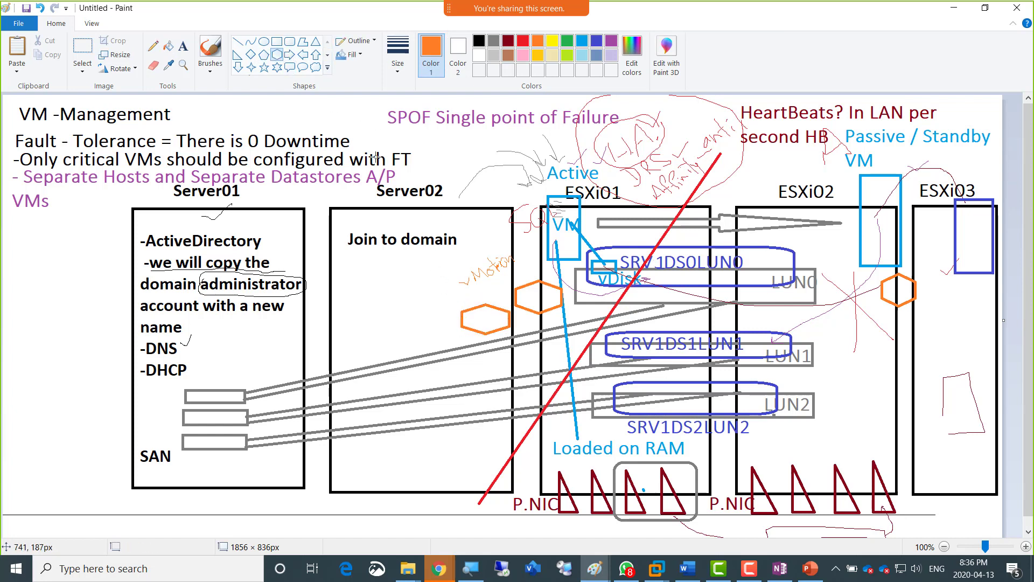
# Handwrite "FT" beside the second hexagon, draw a line from it to the boxed P.NICs, and underline "SPOF".
pyautogui.click(153, 46)
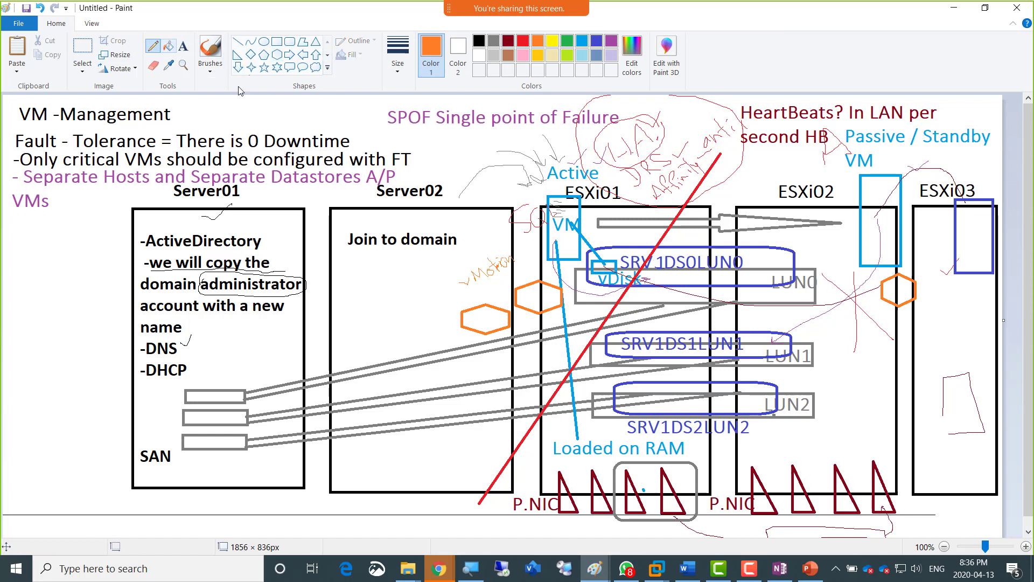
pyautogui.moveTo(424, 304); pyautogui.dragTo(432, 321)
pyautogui.moveTo(423, 304)
pyautogui.mouseDown()
pyautogui.moveTo(433, 295)
pyautogui.moveTo(433, 311)
pyautogui.moveTo(447, 295)
pyautogui.moveTo(439, 317)
pyautogui.mouseUp()
pyautogui.moveTo(495, 332)
pyautogui.mouseDown()
pyautogui.moveTo(533, 360)
pyautogui.moveTo(615, 474)
pyautogui.mouseUp()
pyautogui.moveTo(388, 130); pyautogui.dragTo(426, 130)
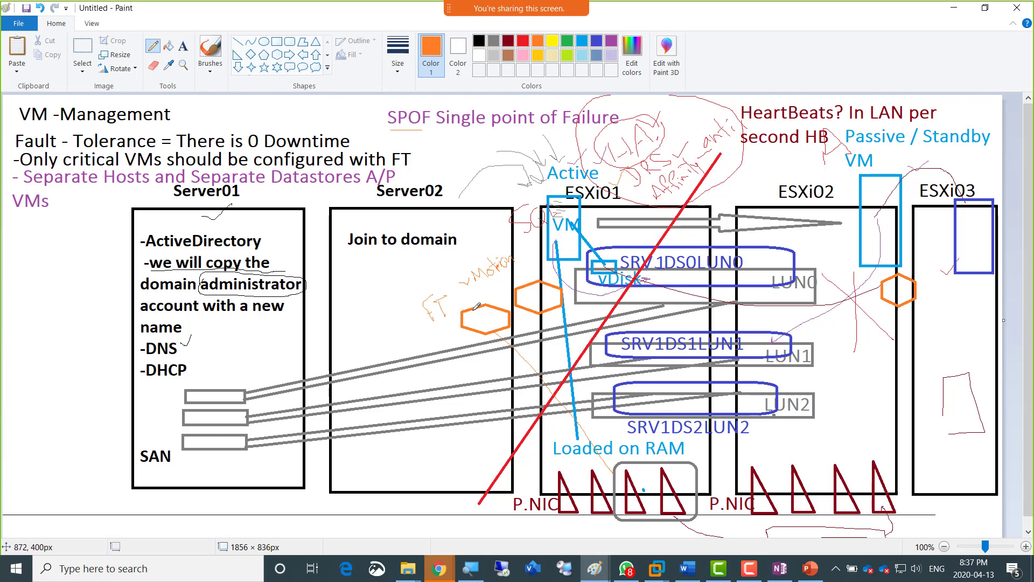
# Switch to the Server02 virtual machine in VMware Workstation and display esxi01's VMkernel adapters.
pyautogui.hotkey('alt', 'Tab')
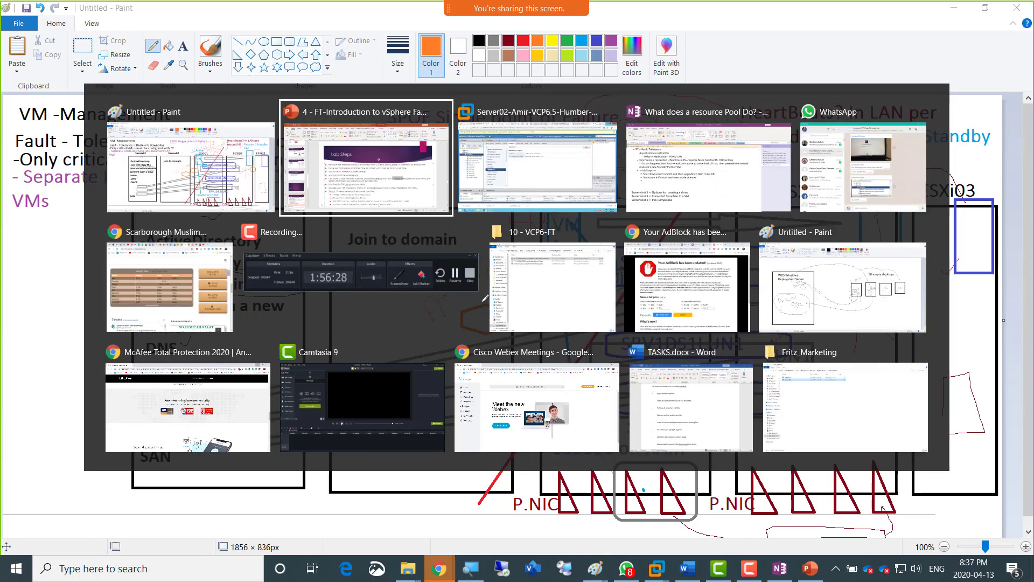
pyautogui.hotkey('alt', 'Tab')
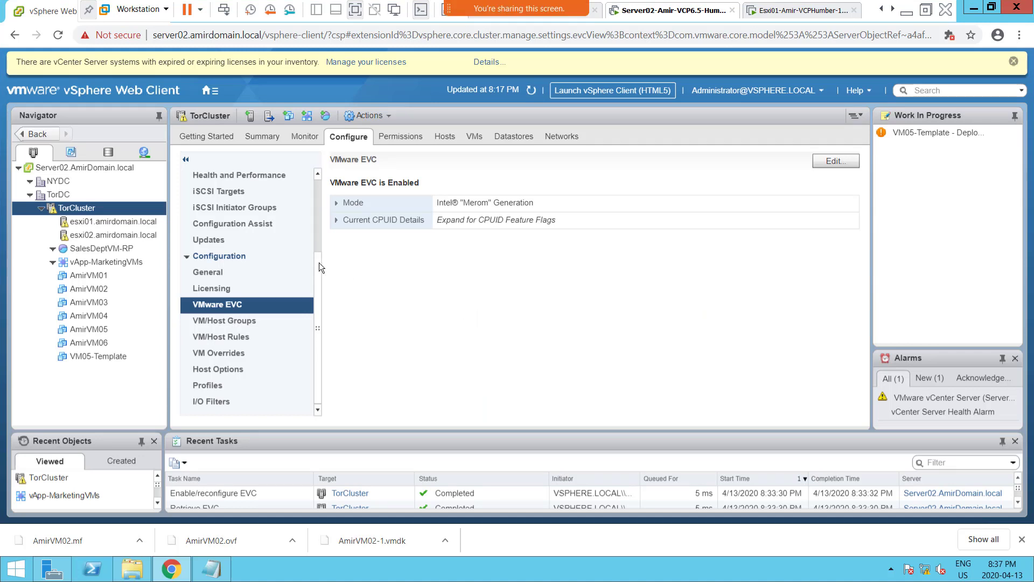
pyautogui.click(97, 222)
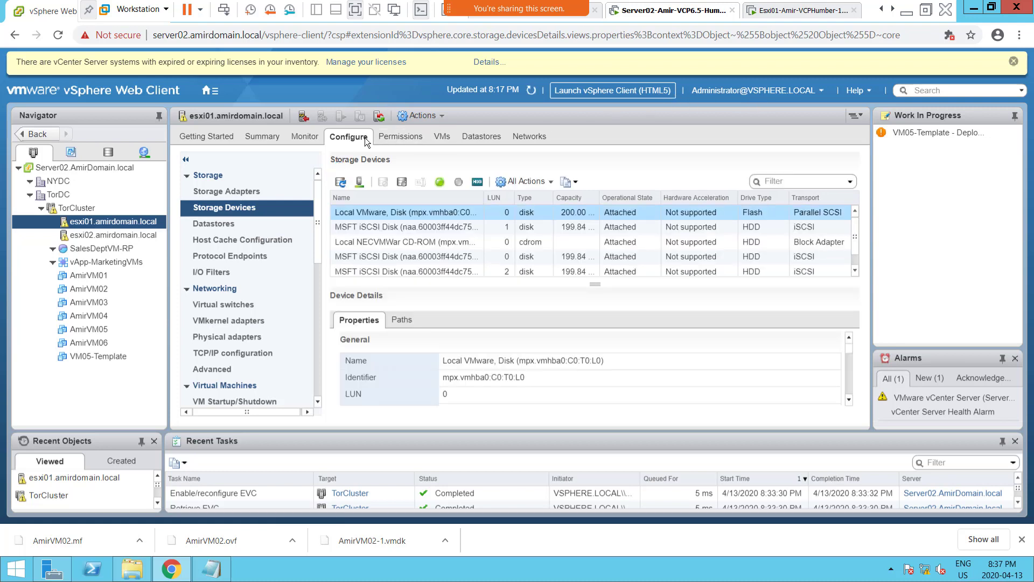
pyautogui.click(221, 325)
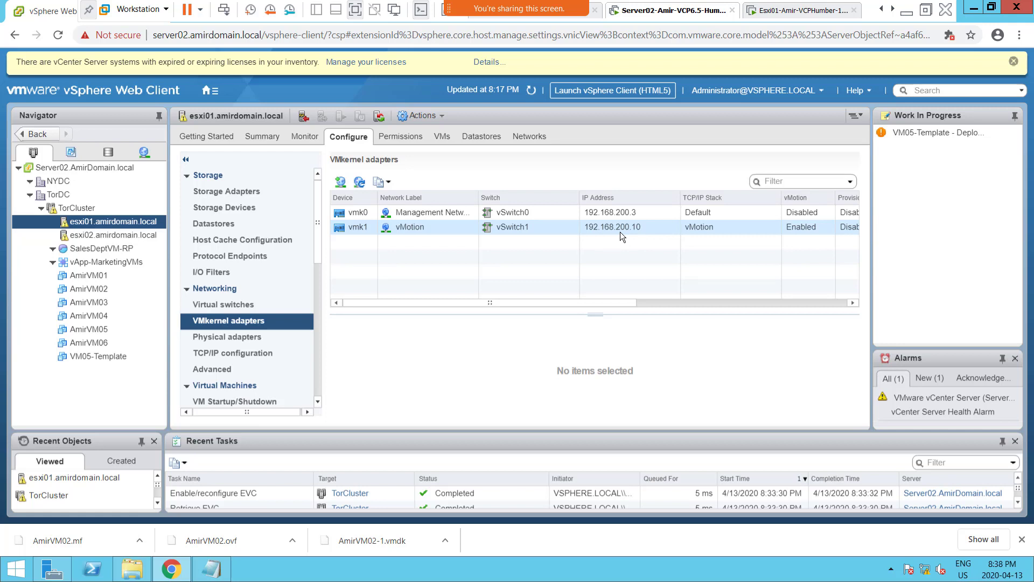
# Start adding host networking on esxi01 with a VMkernel Network Adapter on a new standard switch.
pyautogui.click(341, 188)
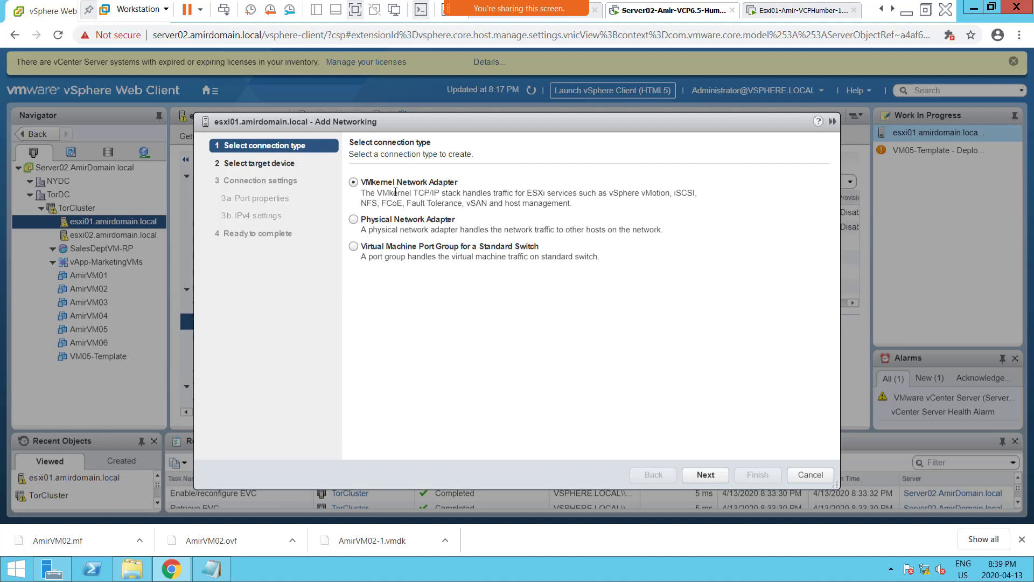
pyautogui.click(706, 474)
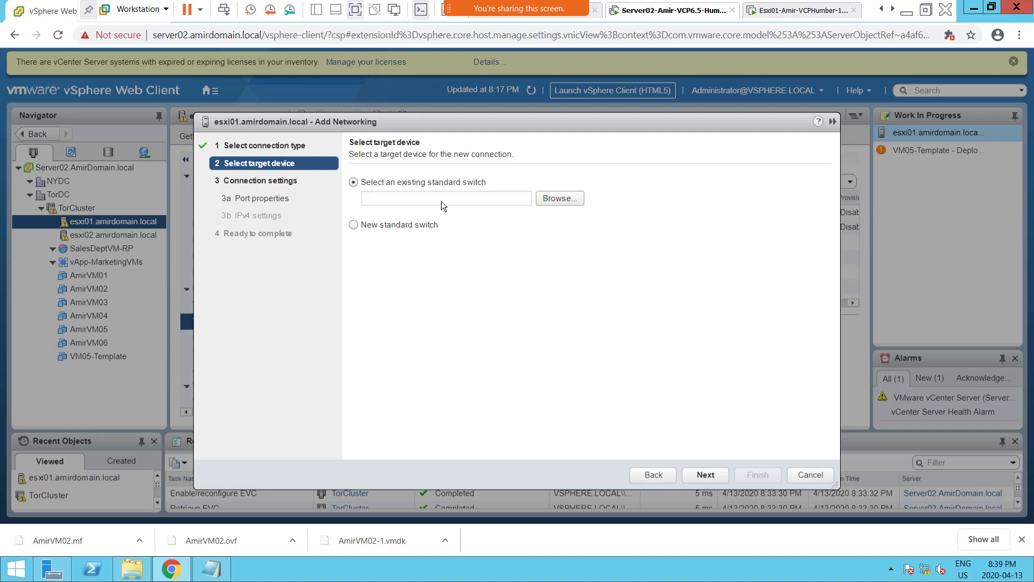
pyautogui.click(380, 225)
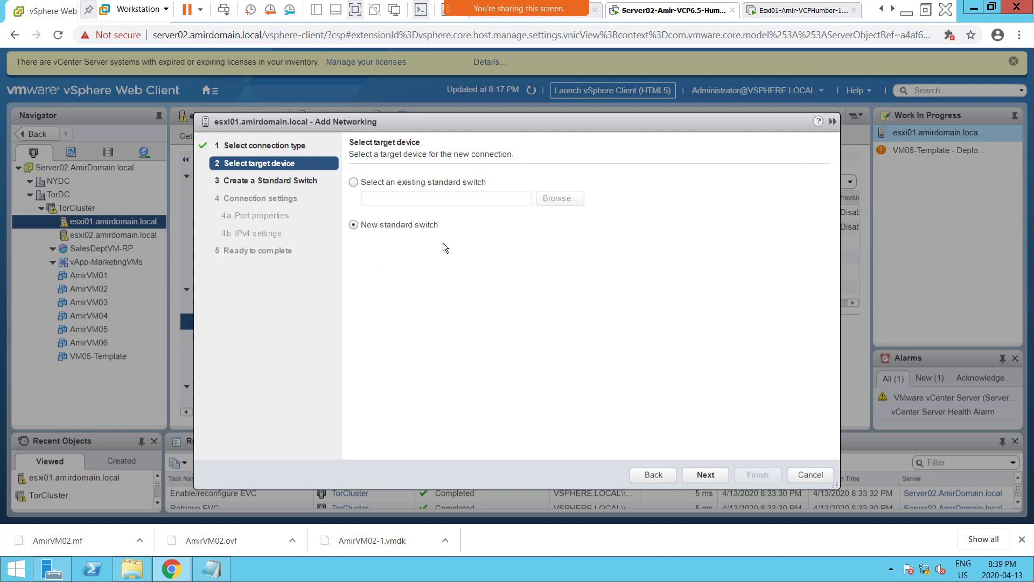
pyautogui.click(699, 475)
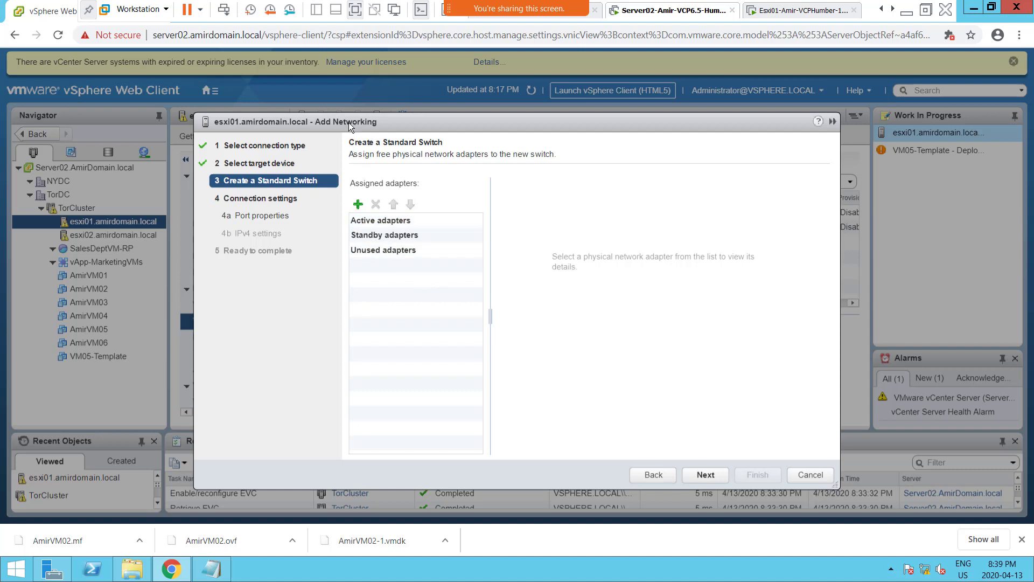
# Examine the existing VMkernel adapters behind the wizard and recheck the chosen connection type and target device.
pyautogui.moveTo(387, 123); pyautogui.dragTo(552, 169)
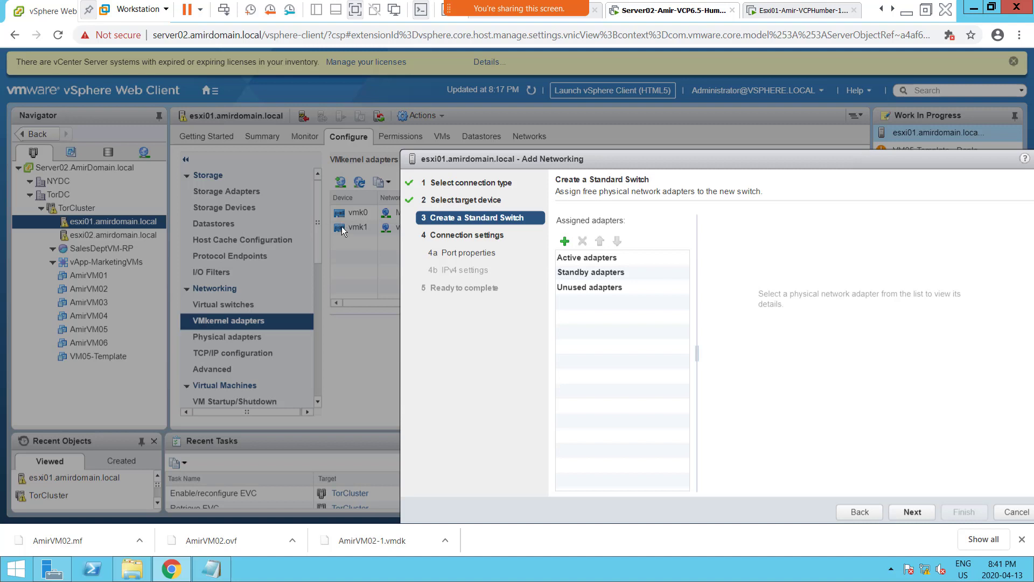
pyautogui.moveTo(648, 159); pyautogui.dragTo(528, 123)
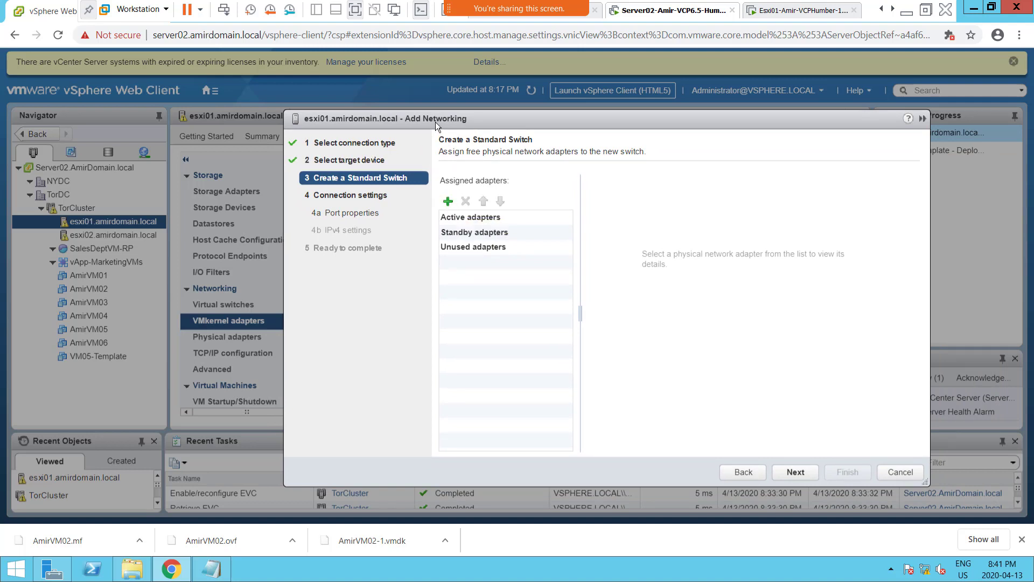
pyautogui.moveTo(490, 121); pyautogui.dragTo(546, 119)
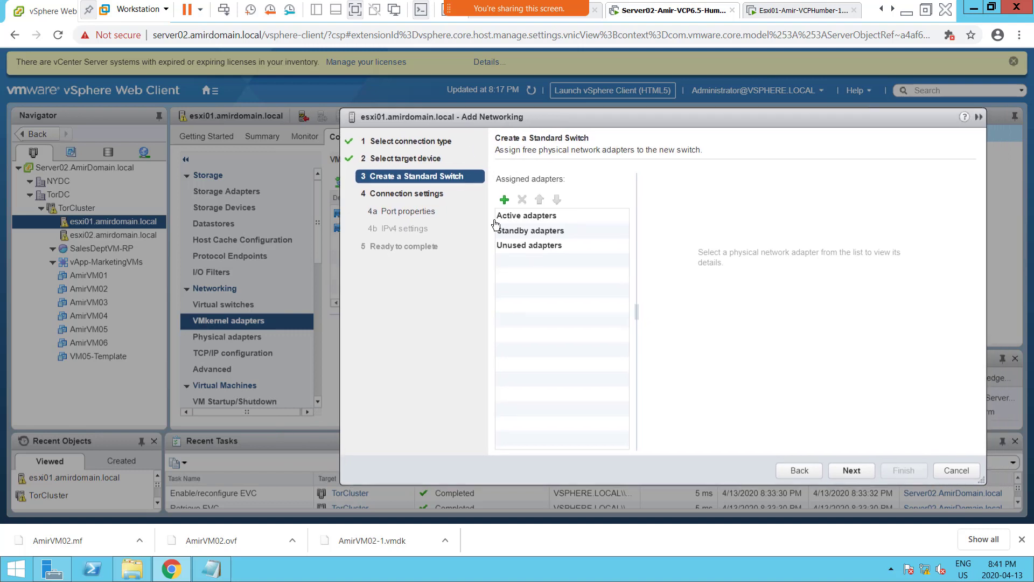
pyautogui.click(793, 468)
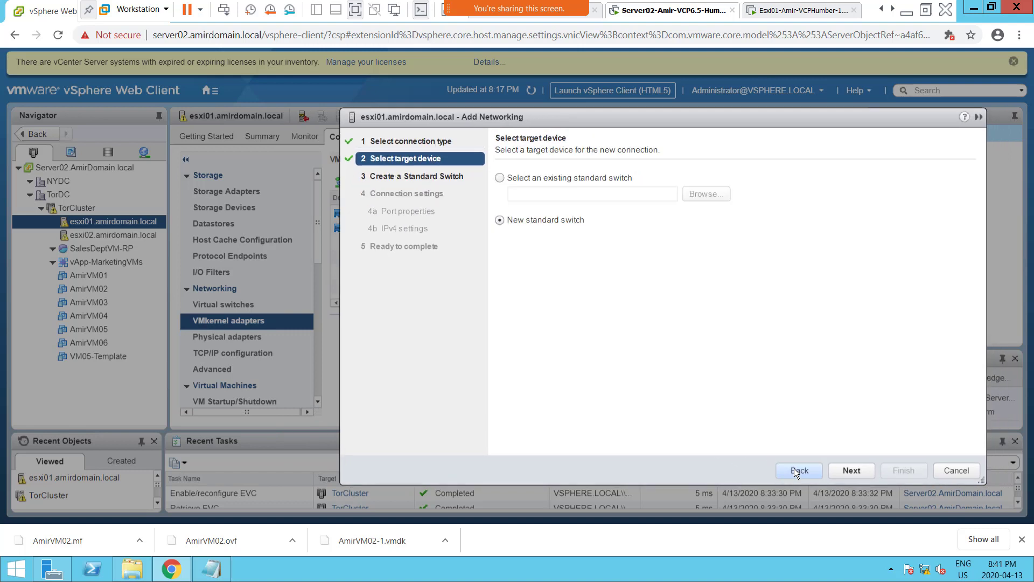
pyautogui.click(794, 468)
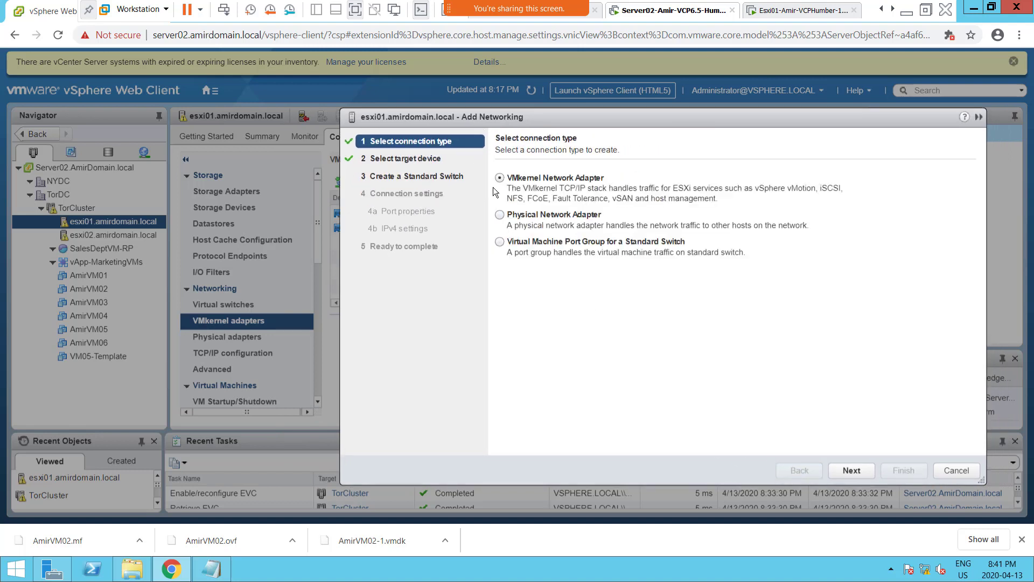
pyautogui.click(850, 470)
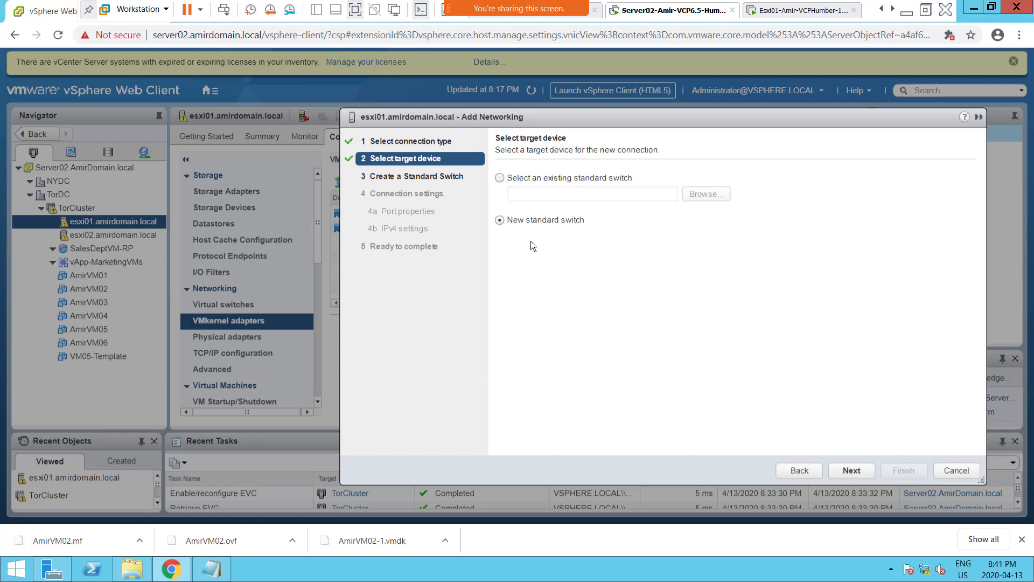
pyautogui.click(852, 469)
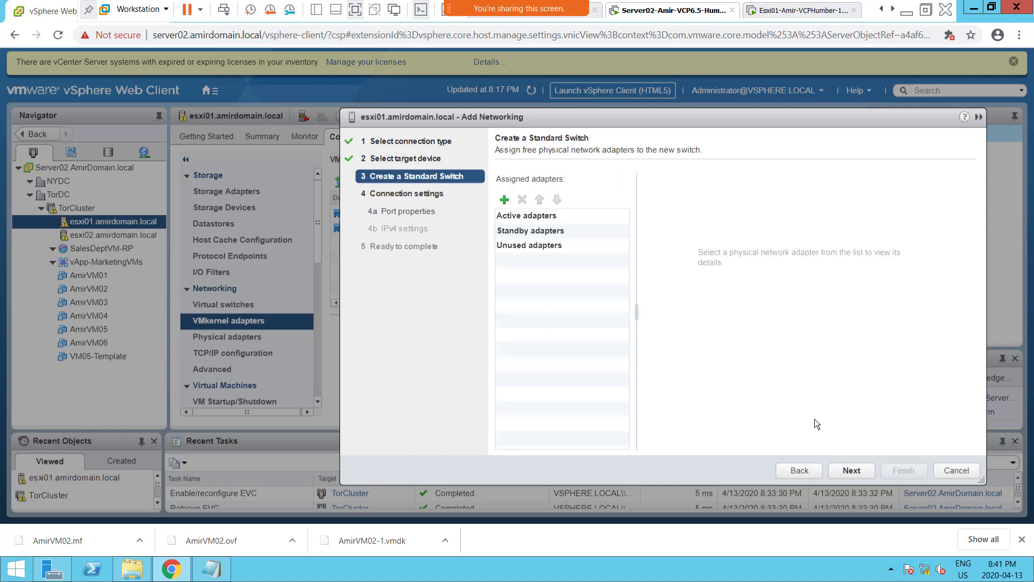
# Assign vmnic3 and vmnic4 as active adapters of the new standard switch and continue to the port properties.
pyautogui.click(504, 202)
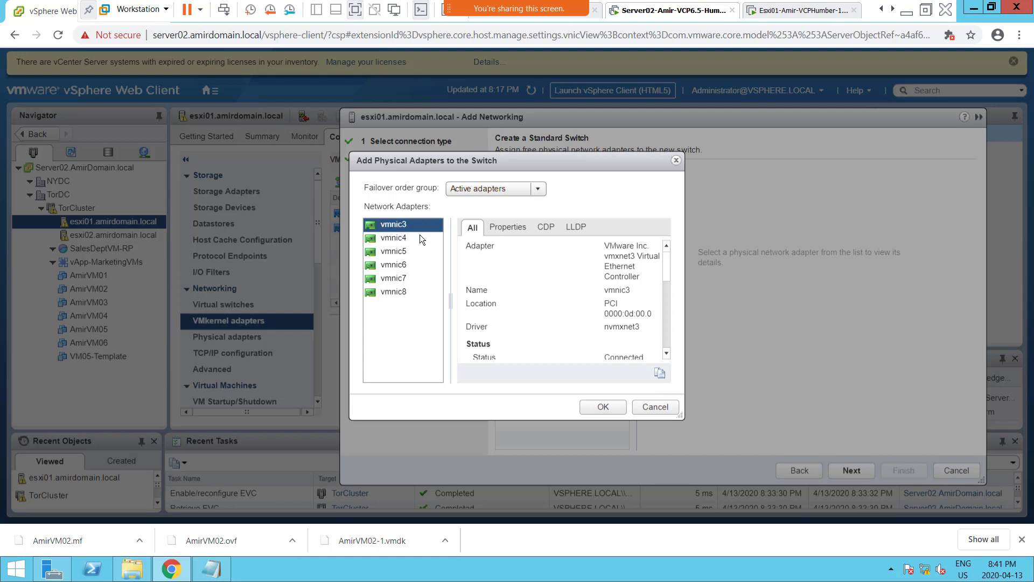
pyautogui.keyDown('ctrl'); pyautogui.click(418, 235); pyautogui.keyUp('ctrl')
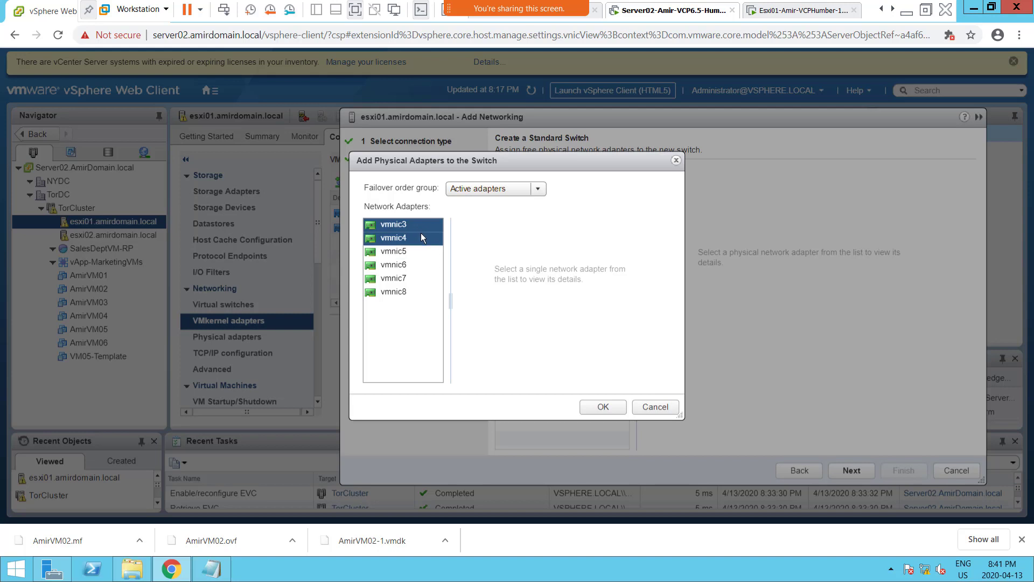
pyautogui.click(596, 409)
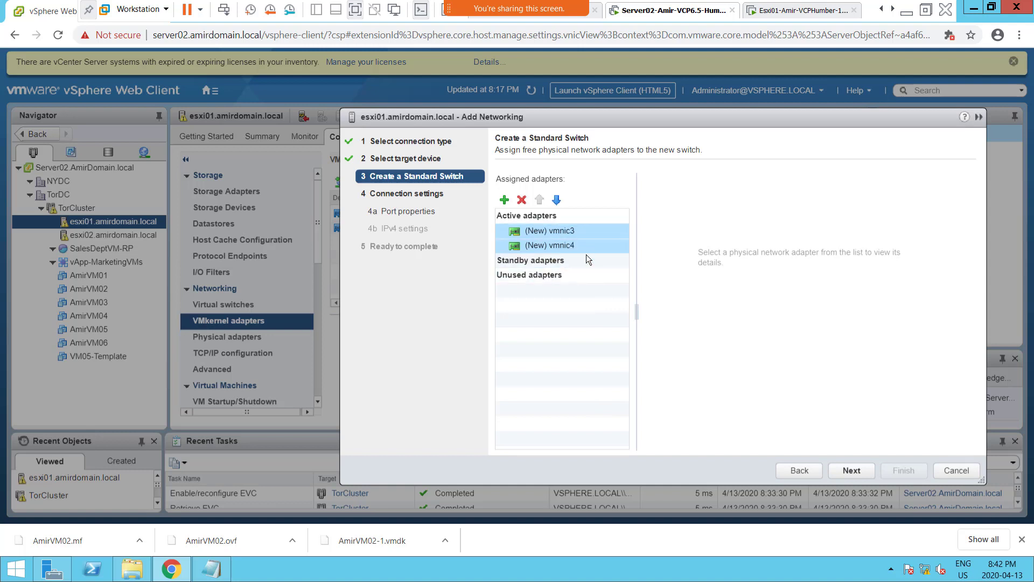
pyautogui.click(851, 471)
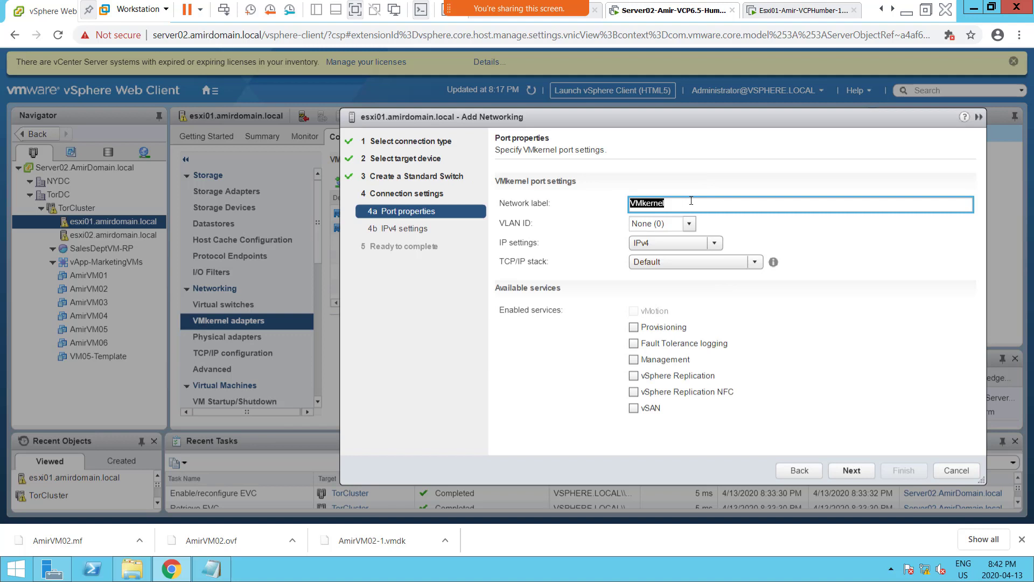
# Set the network label to "FT-" plus the instructor's first name and enable Fault Tolerance logging.
pyautogui.write('FT-Amir')
pyautogui.click(632, 344)
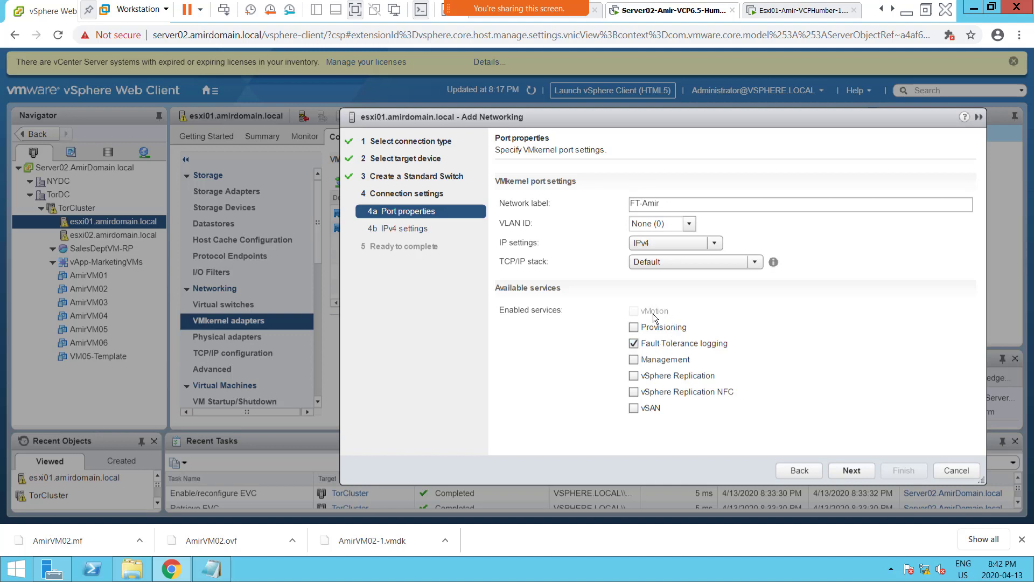
# Examine the available TCP/IP stack choices for the new VMkernel port, leaving Default selected.
pyautogui.click(754, 262)
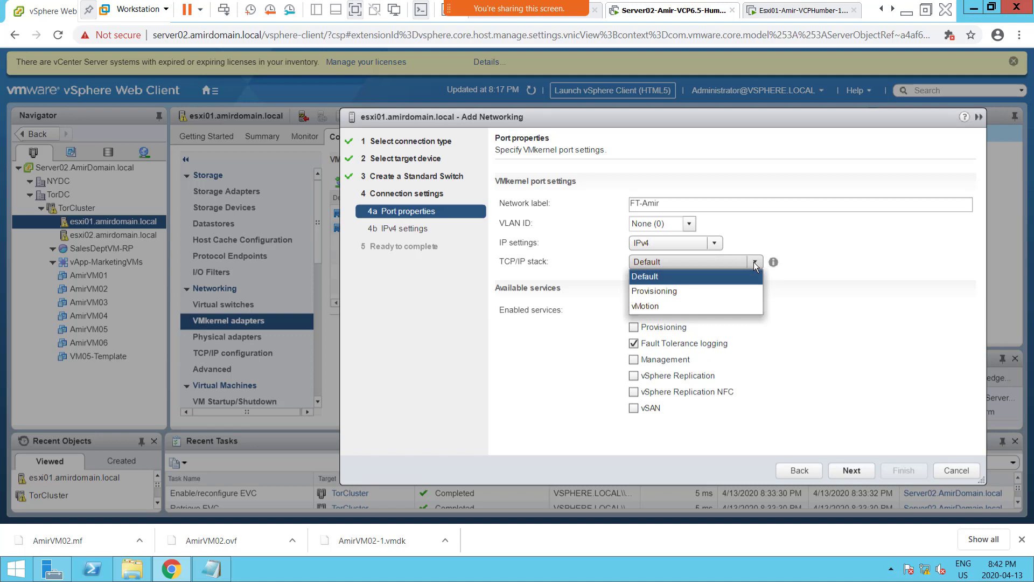
pyautogui.click(754, 261)
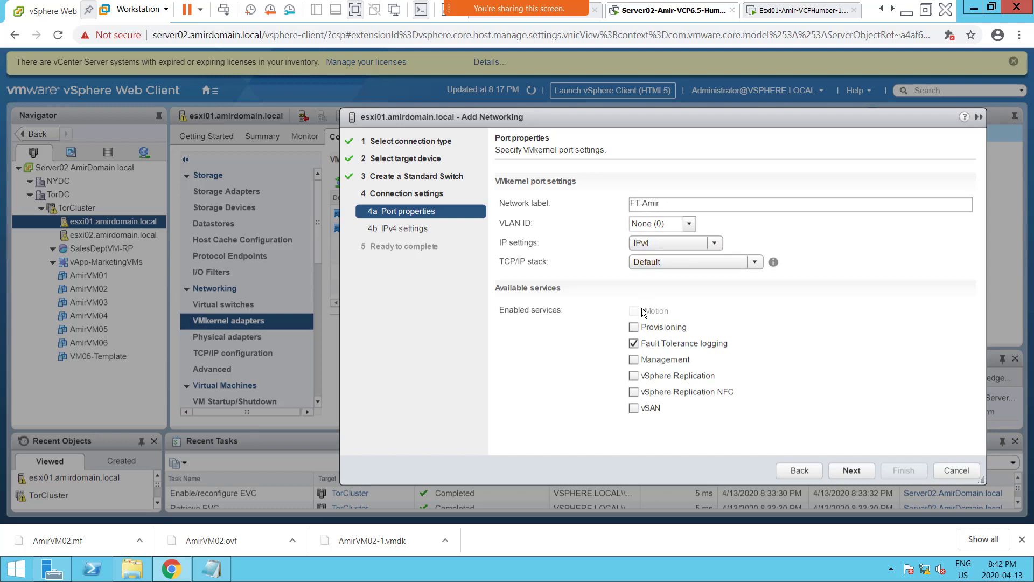
pyautogui.moveTo(643, 306)
pyautogui.click(757, 261)
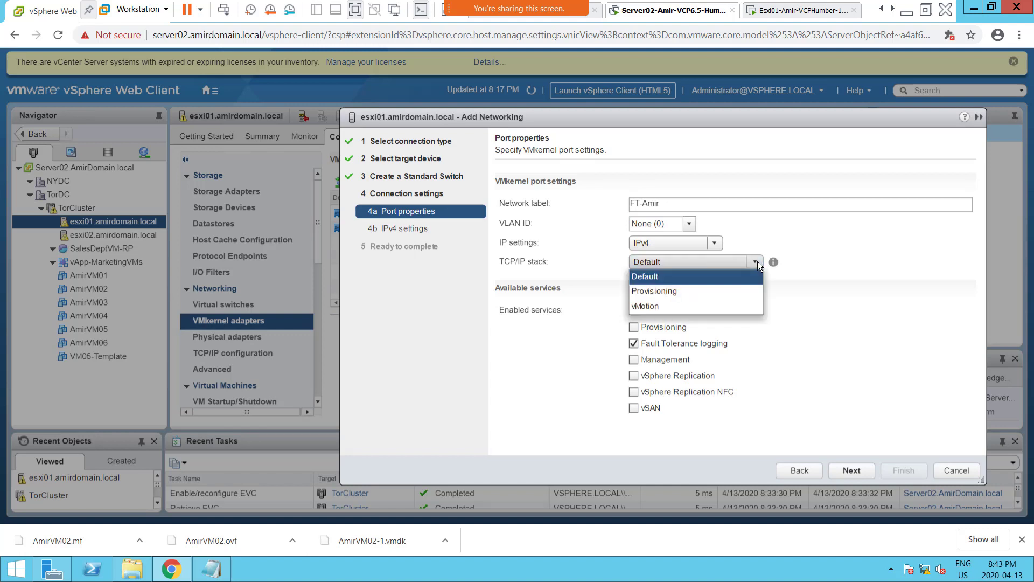
pyautogui.click(587, 260)
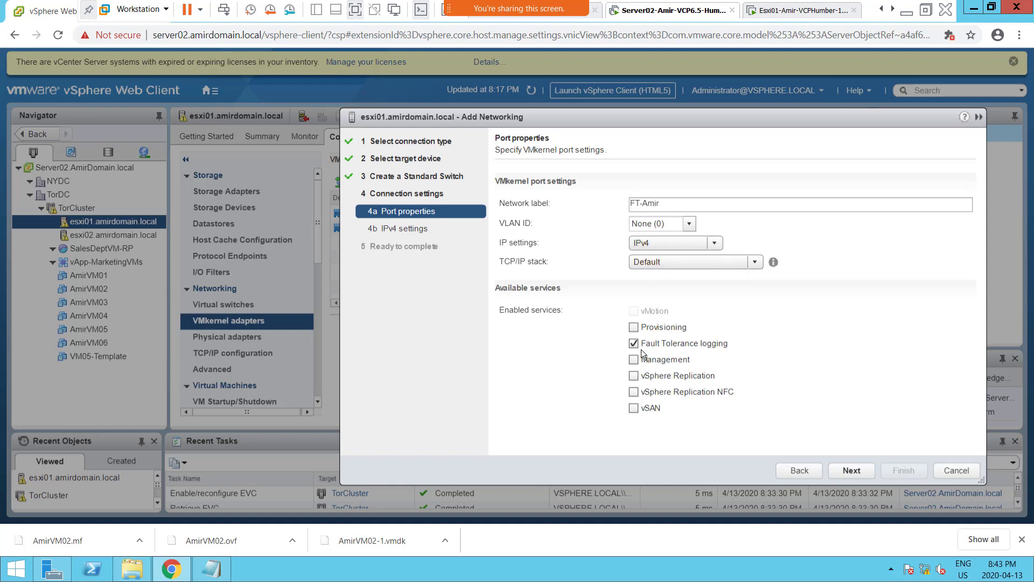
# Use static IPv4 settings with address 192.168.200.12 and subnet mask 255.255.255.0, and continue to the summary.
pyautogui.click(849, 472)
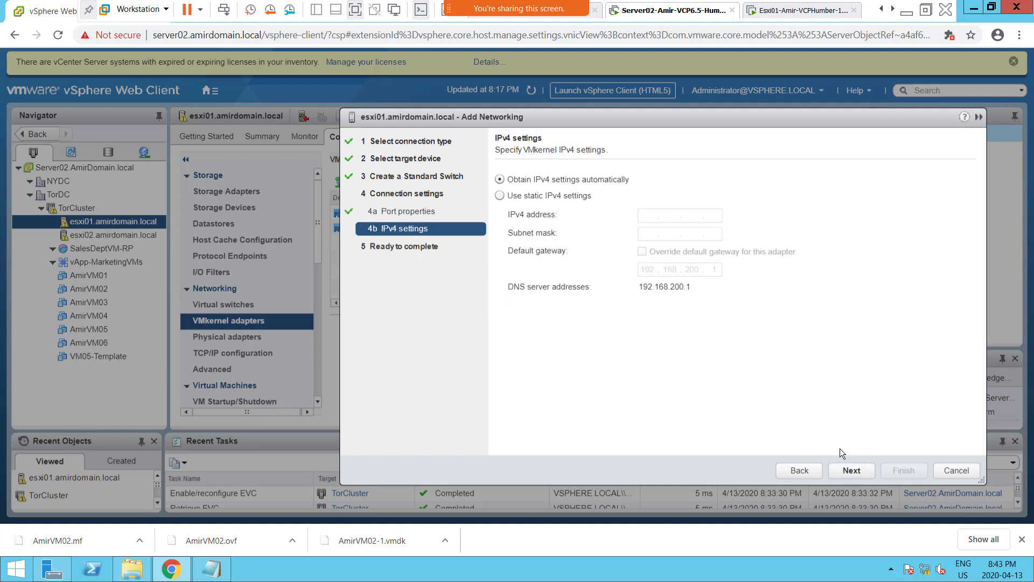
pyautogui.click(527, 197)
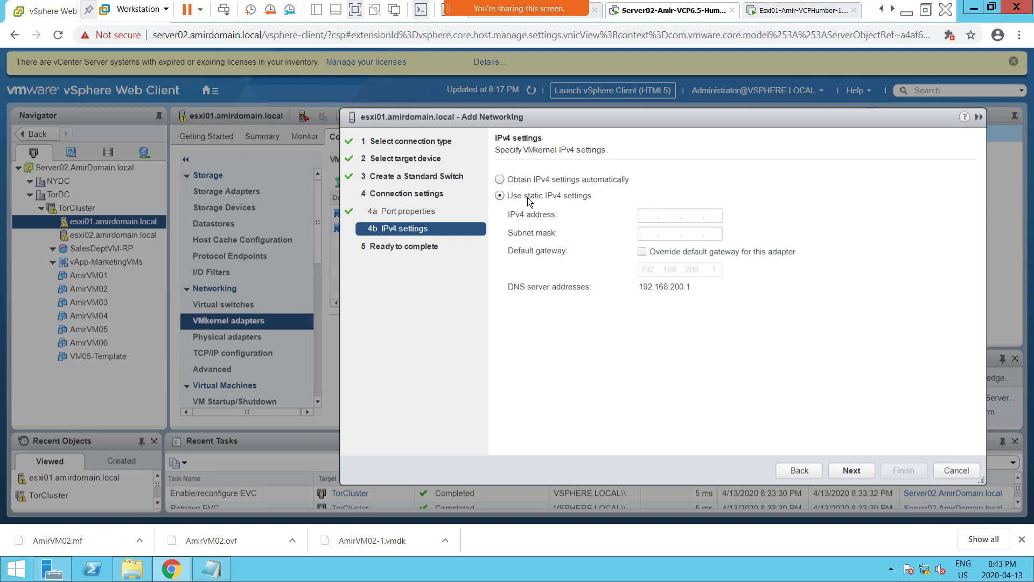
pyautogui.click(643, 214)
pyautogui.write('2 . 168 . 200 . 12')
pyautogui.press('Tab')
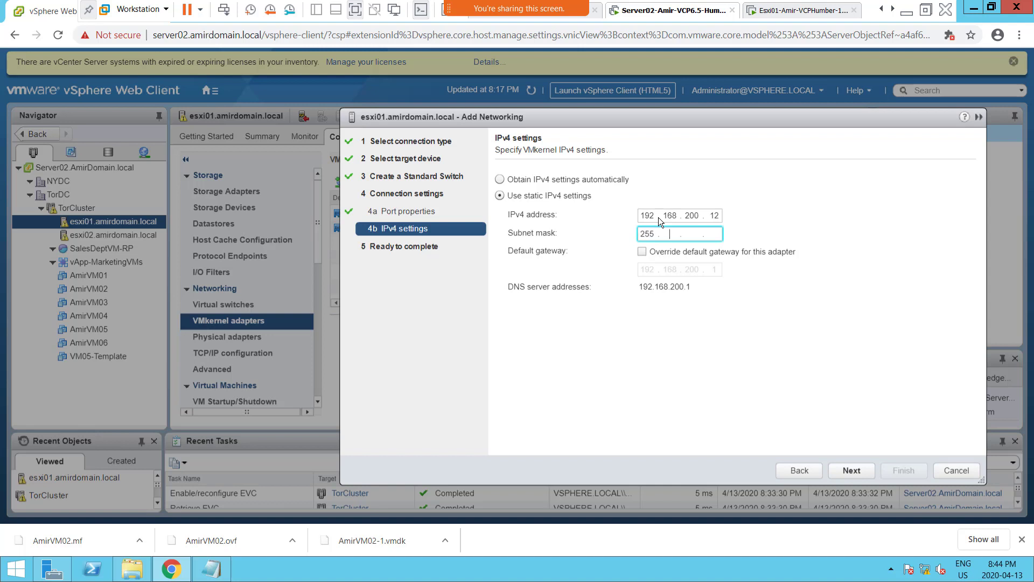
pyautogui.write('255 . 255 . 0')
pyautogui.click(853, 470)
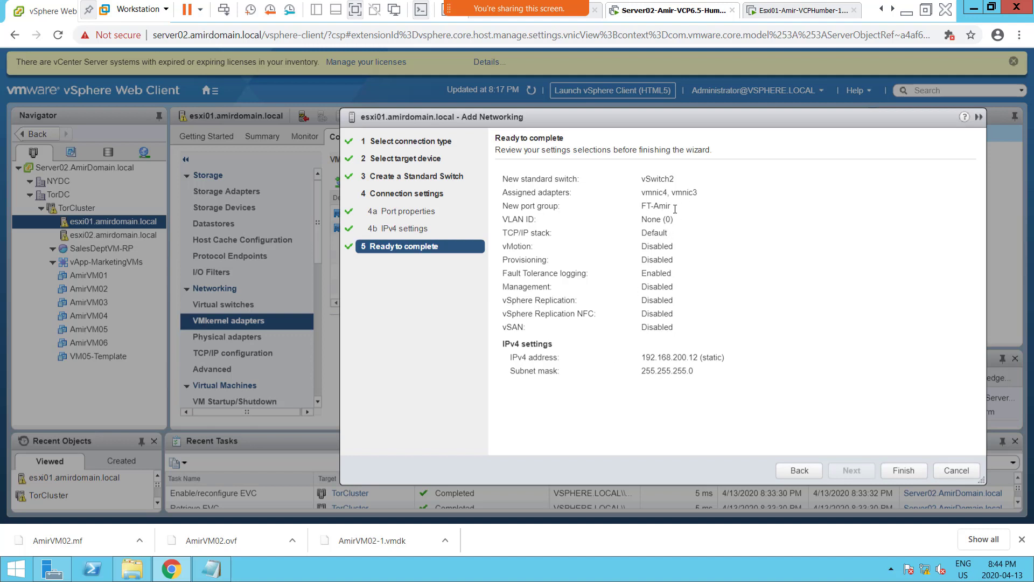
# Highlight the new port group's name in the Ready to complete summary.
pyautogui.moveTo(675, 206); pyautogui.dragTo(636, 207)
pyautogui.click(728, 296)
pyautogui.moveTo(671, 207); pyautogui.dragTo(627, 210)
# Switch to the OneNote class notes and duplicate the "Screenshot 3 = EVC Compatible" line directly below itself.
pyautogui.click(906, 11)
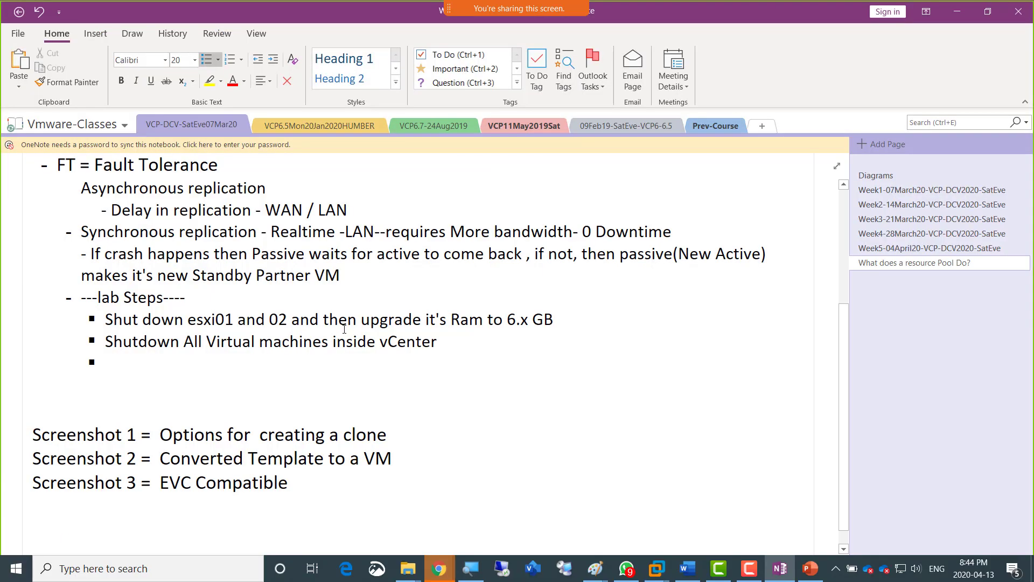
pyautogui.click(317, 484)
pyautogui.tripleClick(317, 483)
pyautogui.hotkey('ctrl', 'c')
pyautogui.press('End')
pyautogui.press('Return')
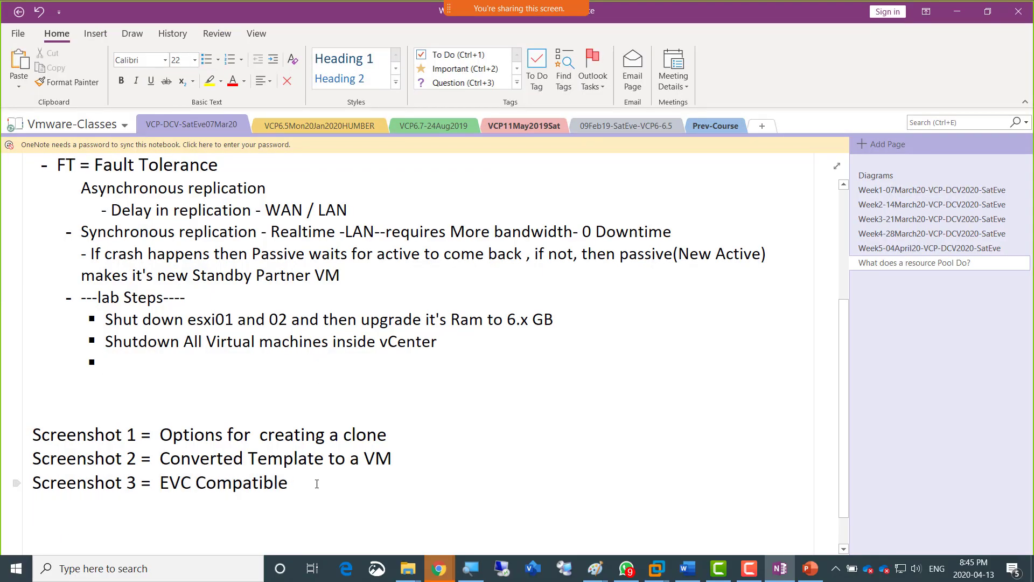
pyautogui.hotkey('ctrl', 'v')
# Change the duplicated line to read "Screenshot 4 = Esxi01 FT Configuration".
pyautogui.press('Right')
pyautogui.press('Right')
pyautogui.press('Right')
pyautogui.press('Right')
pyautogui.press('Right')
pyautogui.press('Right')
pyautogui.press('Right')
pyautogui.press('Right')
pyautogui.press('Right')
pyautogui.press('Right')
pyautogui.press('Right')
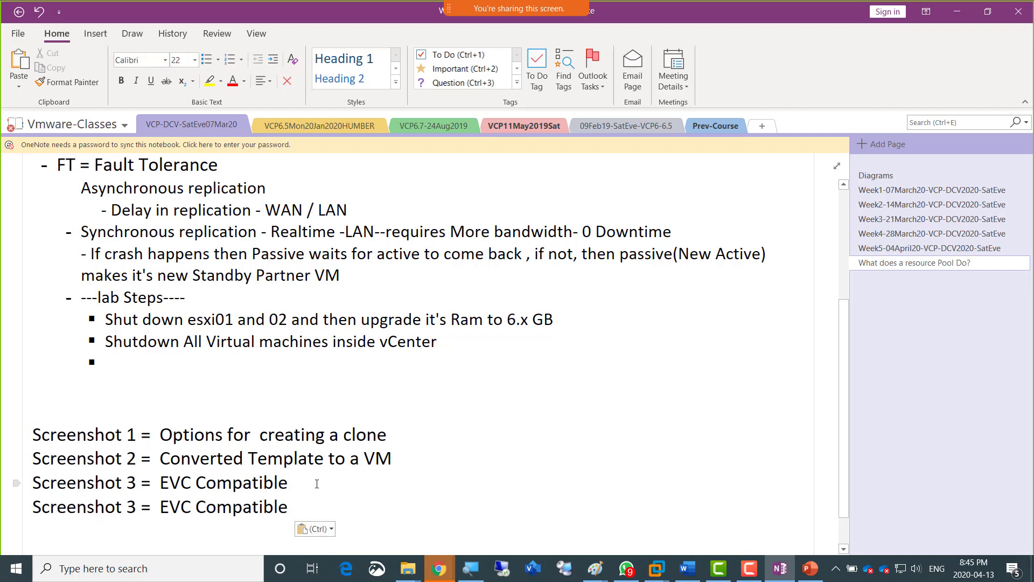
pyautogui.hotkey('shift', 'Right')
pyautogui.write('4')
pyautogui.press('Right')
pyautogui.press('Right')
pyautogui.press('Right')
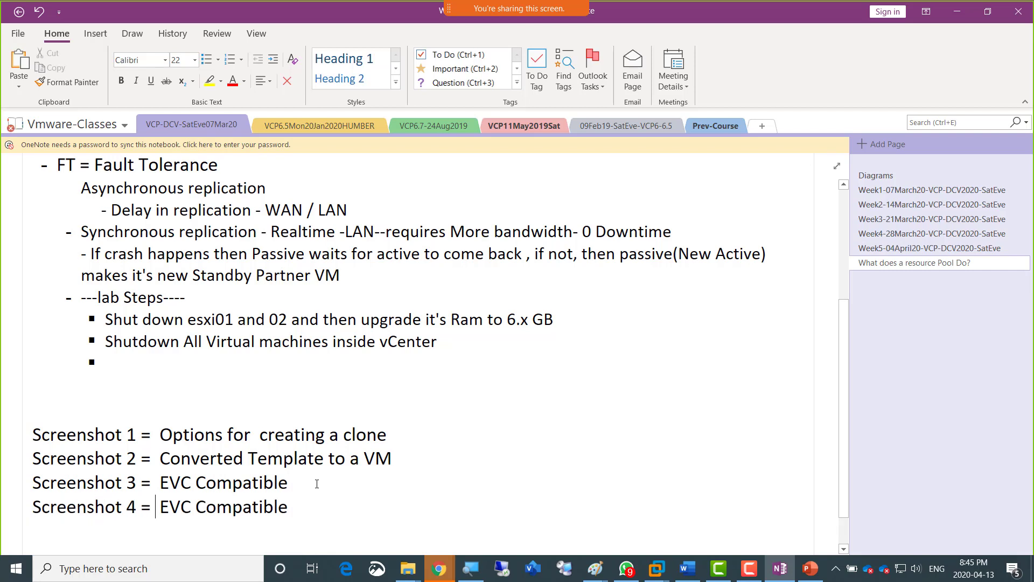
pyautogui.hotkey('ctrl', 'shift', 'Right')
pyautogui.hotkey('ctrl', 'shift', 'Right')
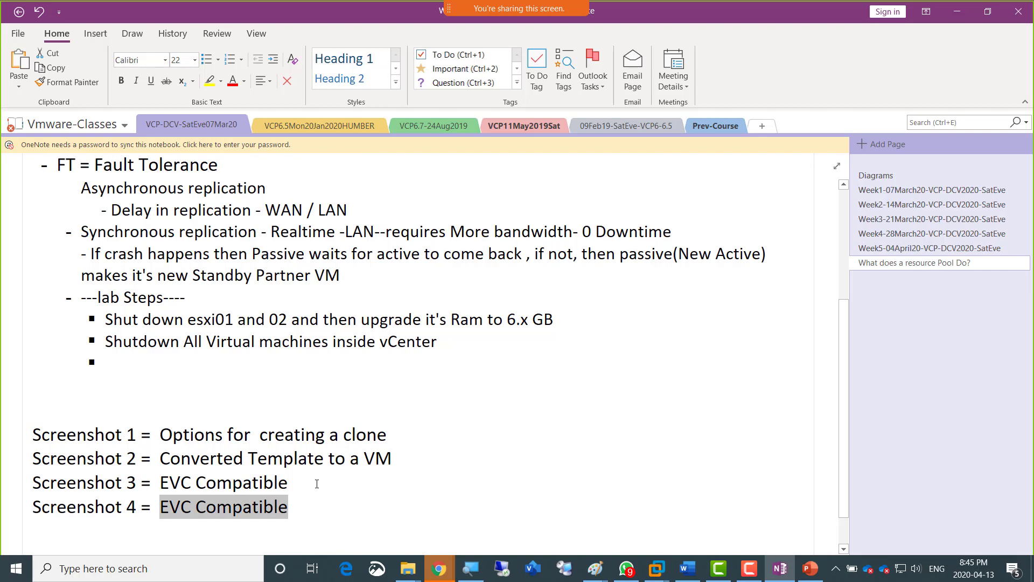
pyautogui.write('Esxi01')
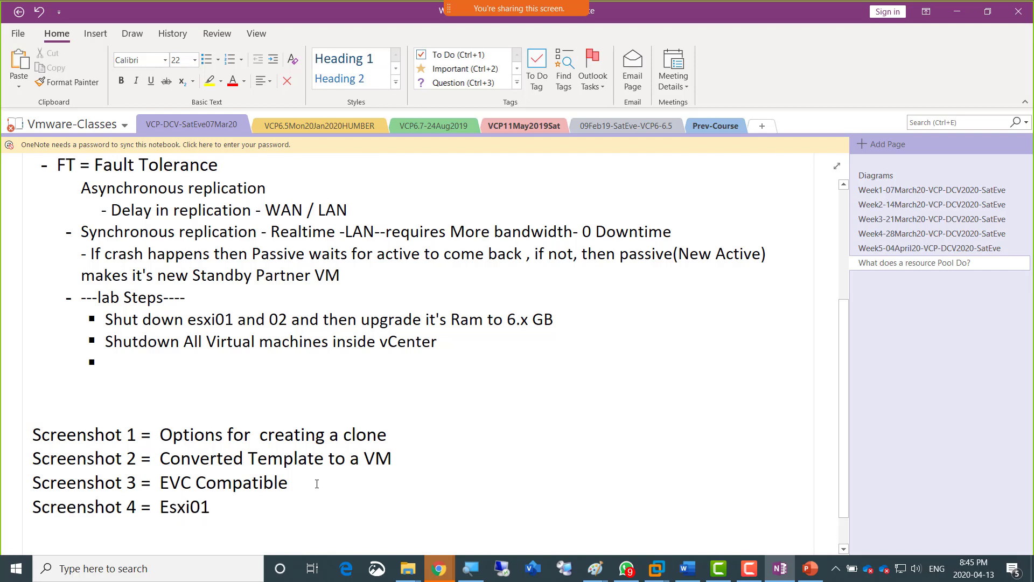
pyautogui.write(' FT Config')
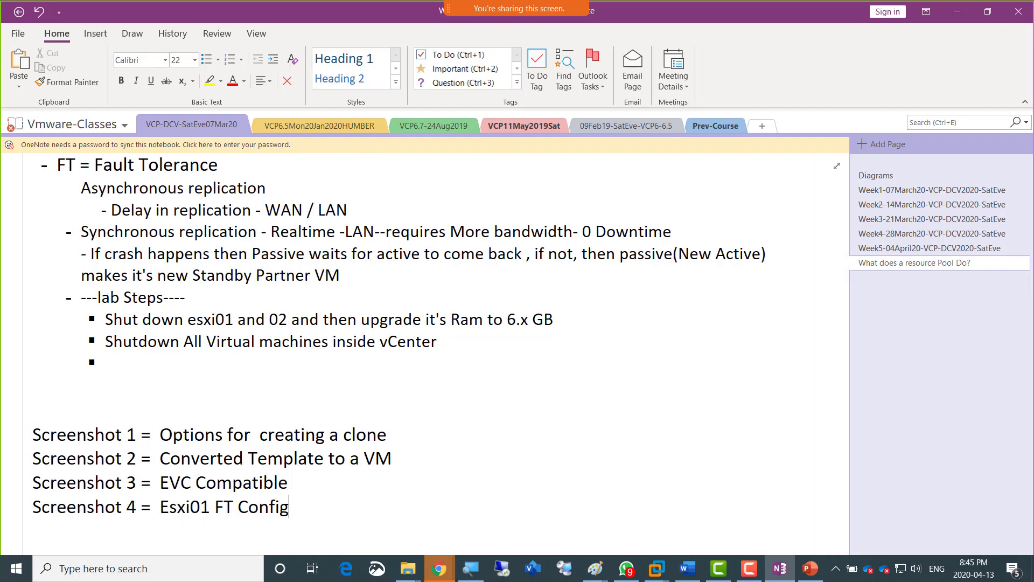
pyautogui.write('uration')
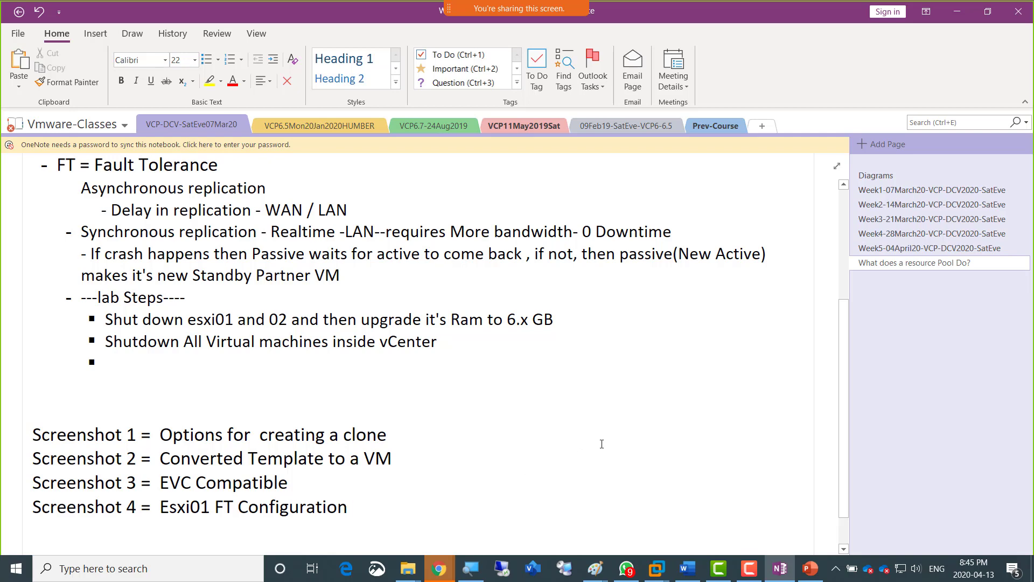
# Return to the vSphere Web Client and finish adding the FT logging VMkernel adapter on esxi01.
pyautogui.hotkey('alt', 'Tab')
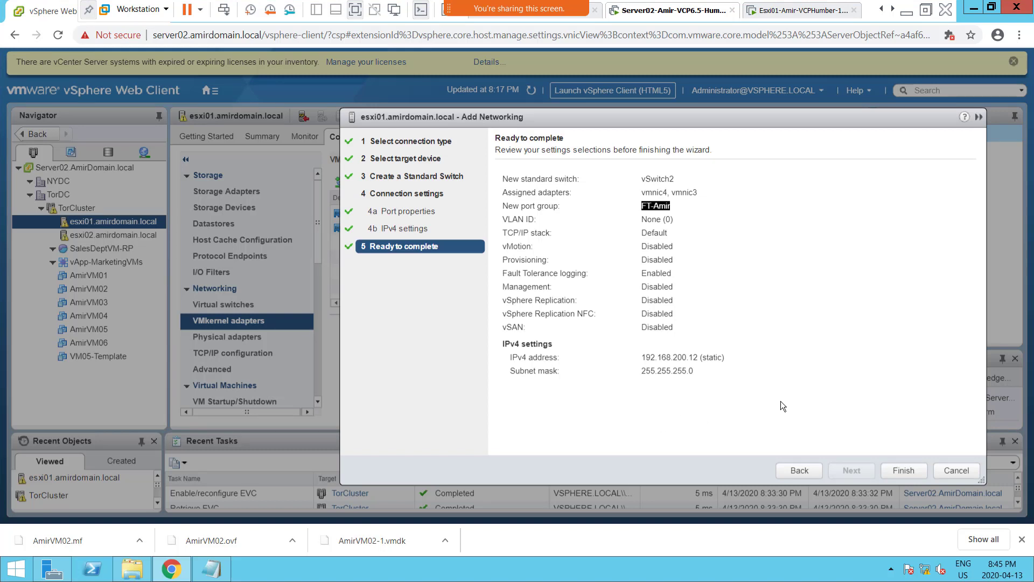
pyautogui.click(788, 313)
pyautogui.click(900, 472)
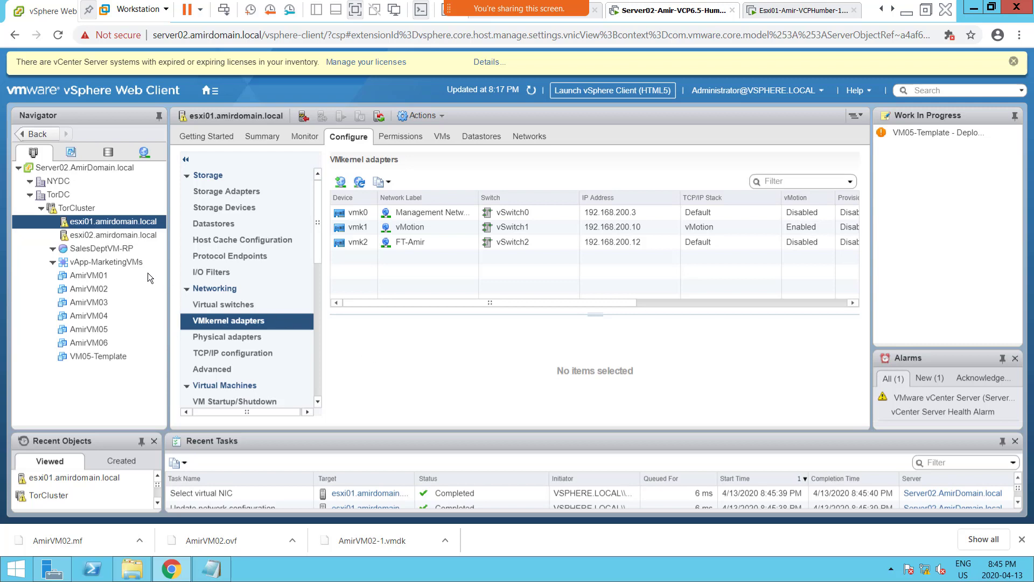
# Start adding a VMkernel network adapter on esxi02.amirdomain.local, with a new standard switch as its target device.
pyautogui.click(100, 239)
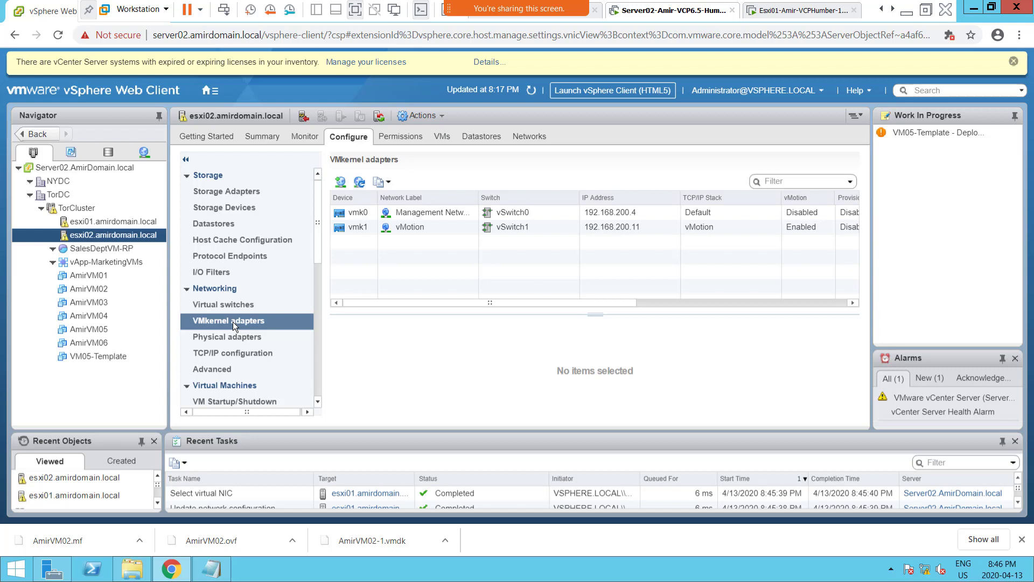
pyautogui.click(341, 184)
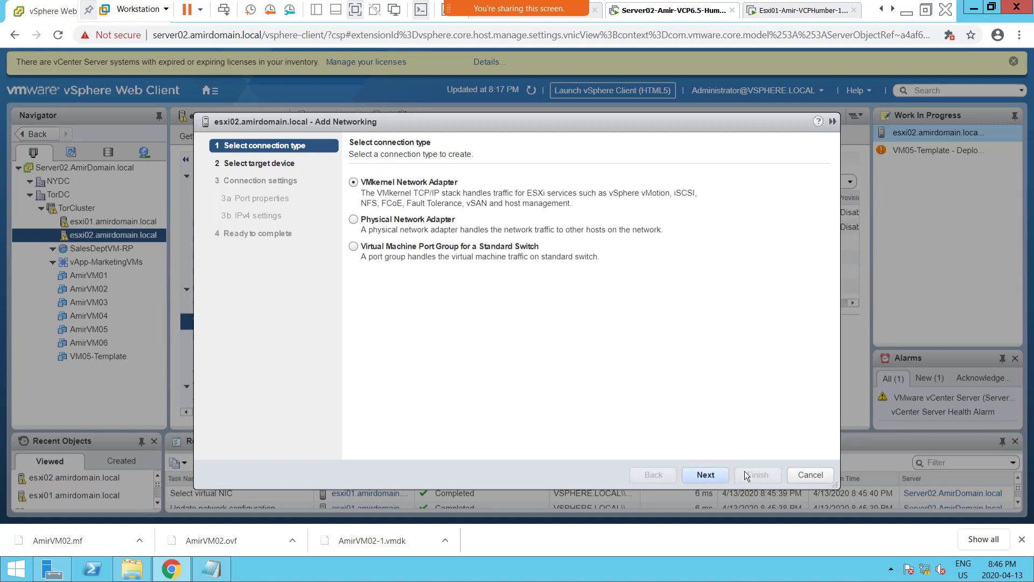
pyautogui.click(706, 474)
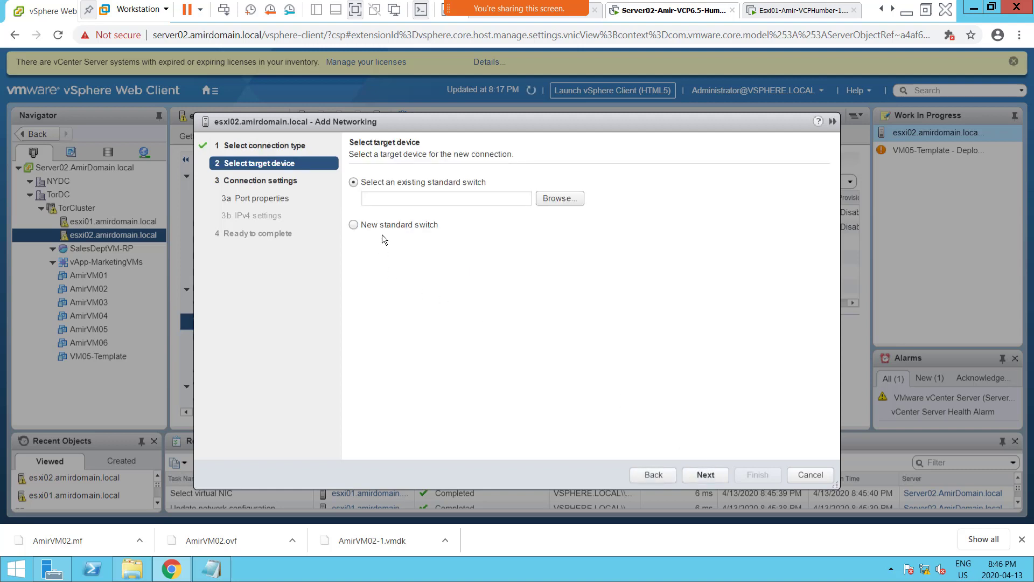
pyautogui.click(383, 226)
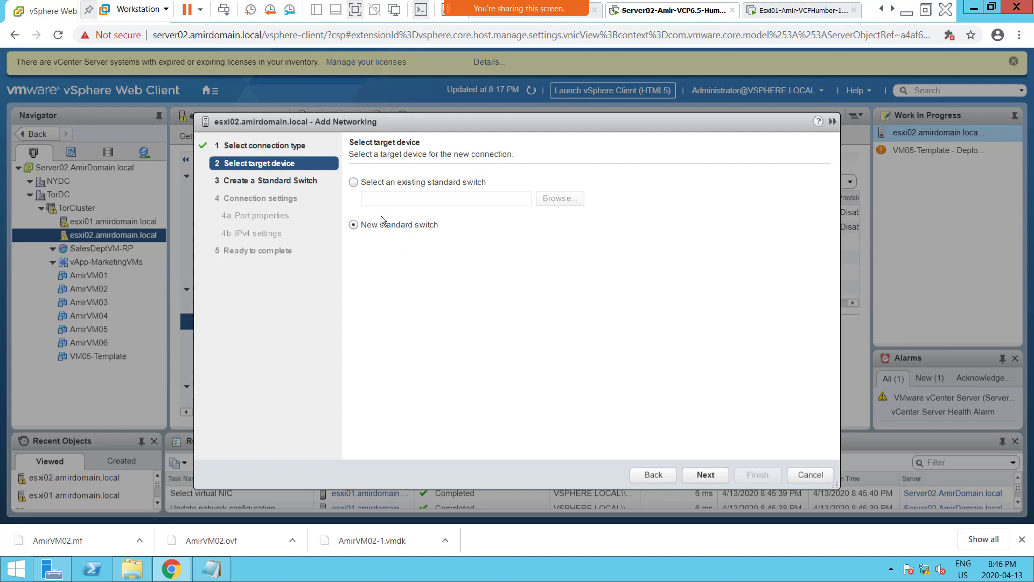
pyautogui.click(706, 474)
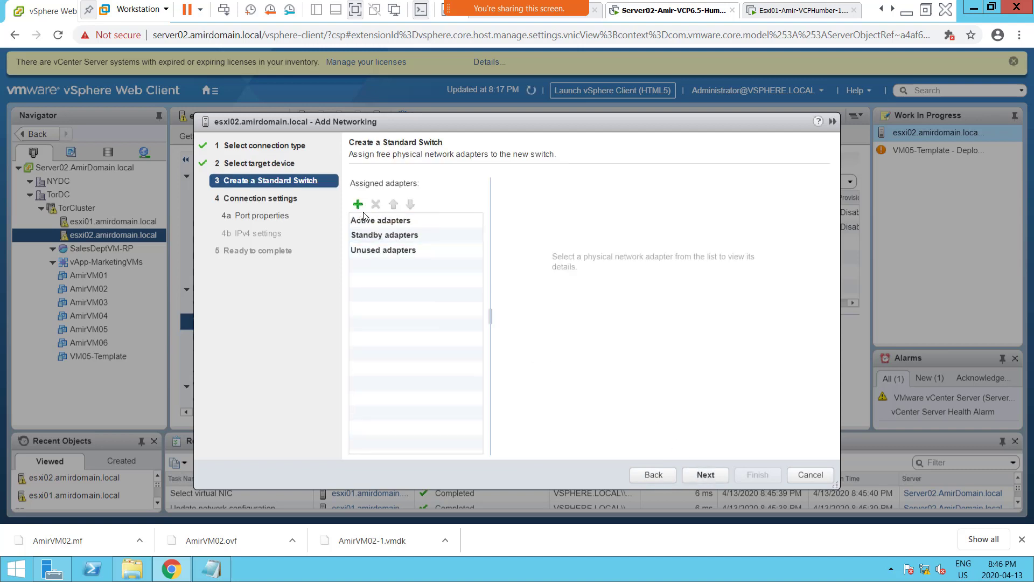
# Assign vmnic3 and vmnic4 to the new standard switch as active adapters and continue to the port properties.
pyautogui.click(358, 205)
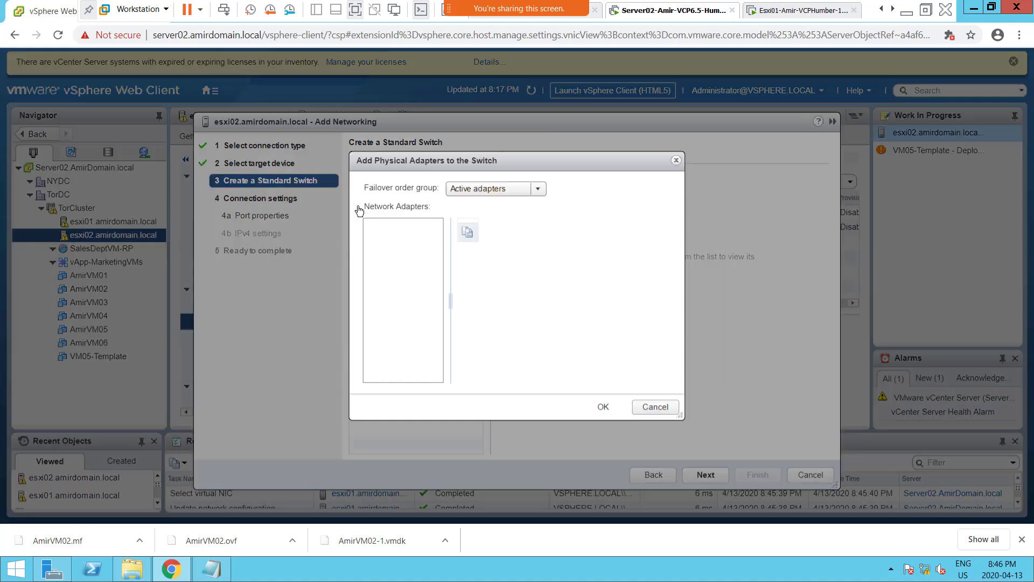
pyautogui.keyDown('shift'); pyautogui.click(422, 242); pyautogui.keyUp('shift')
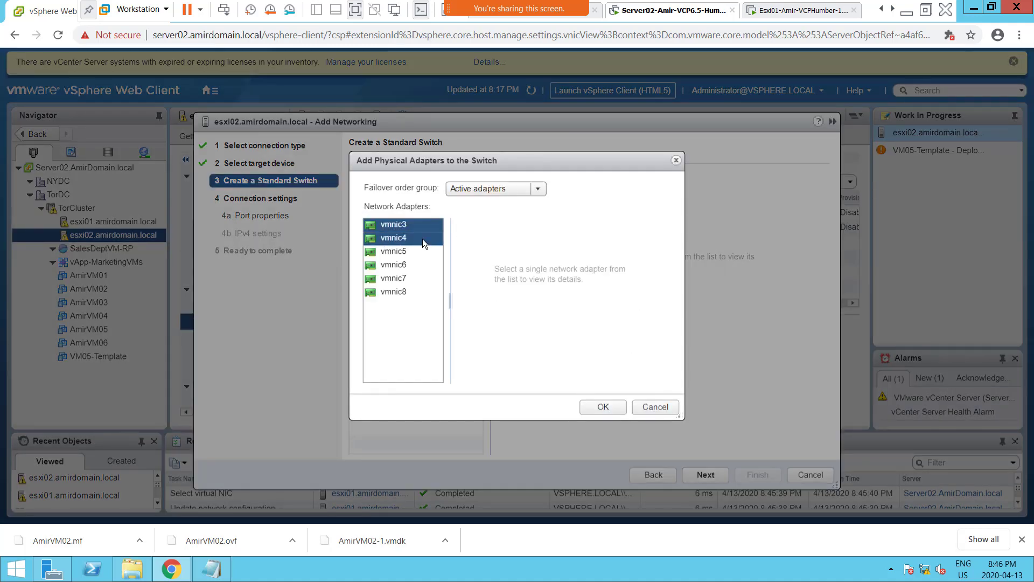
pyautogui.click(603, 407)
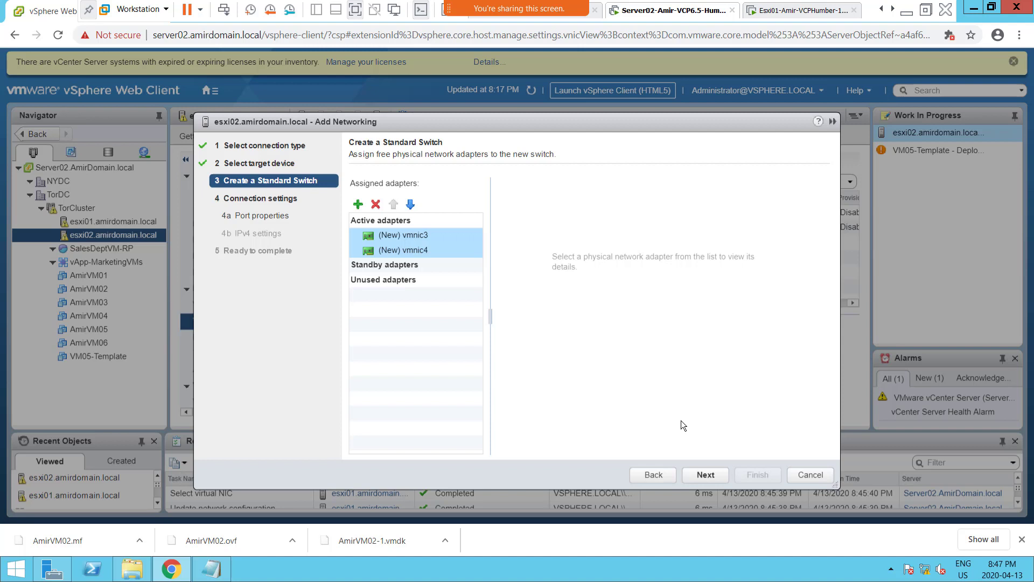
pyautogui.click(706, 474)
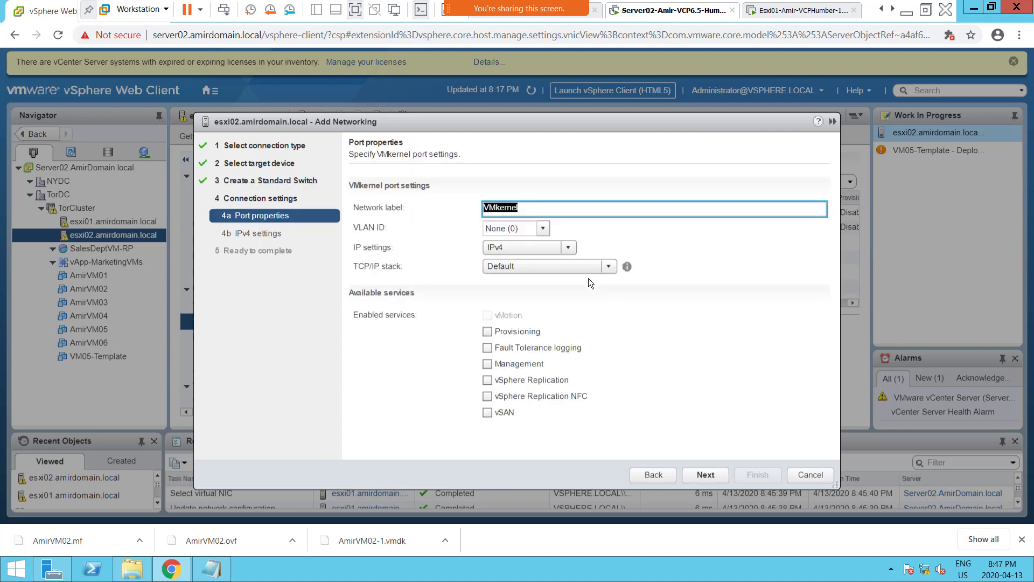
# Label the esxi02 VMkernel port "FT-" plus the instructor's first name, enable Fault Tolerance logging, and continue to the IPv4 settings.
pyautogui.write('F')
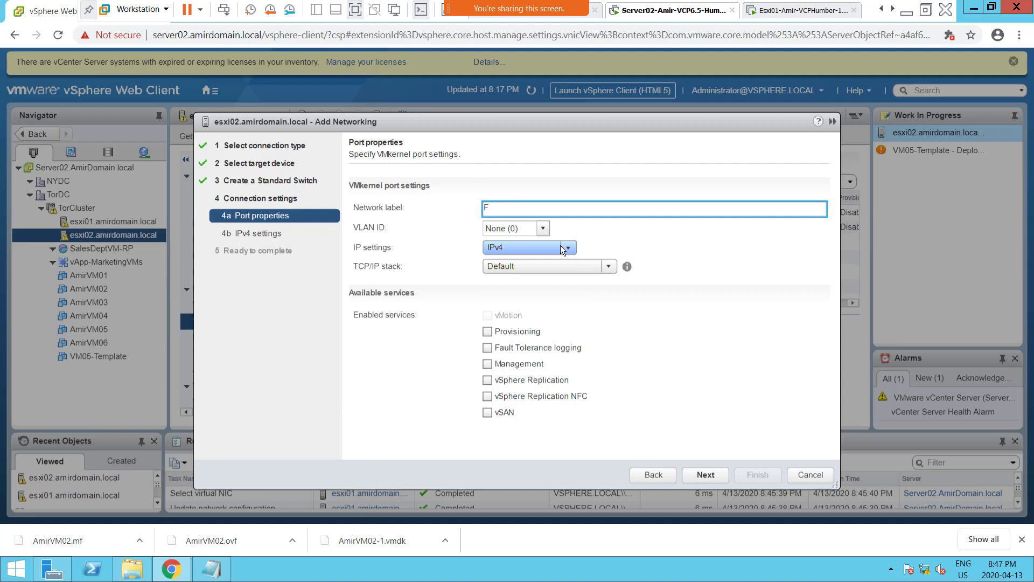
pyautogui.write('T-Amir')
pyautogui.click(486, 347)
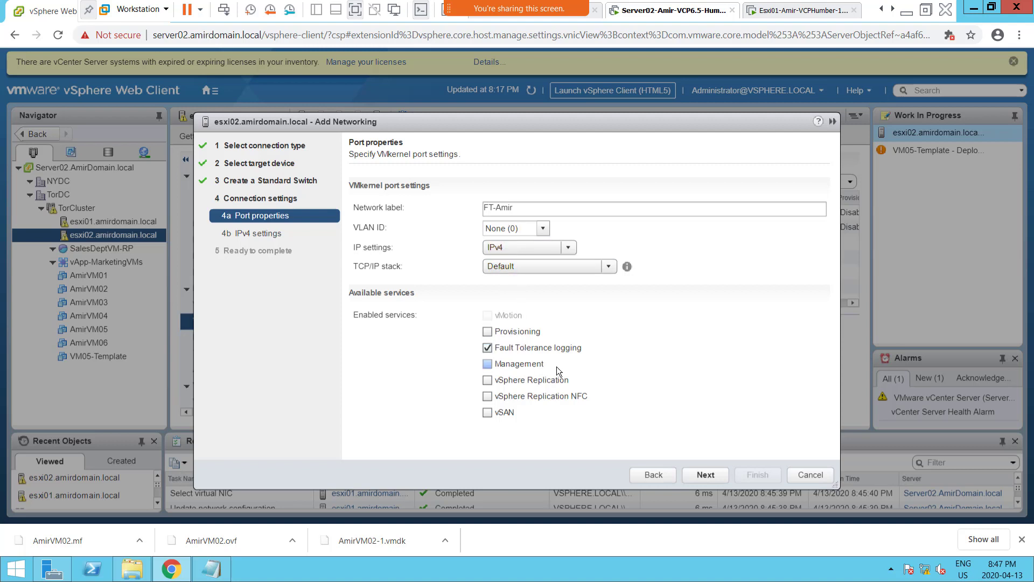
pyautogui.click(705, 474)
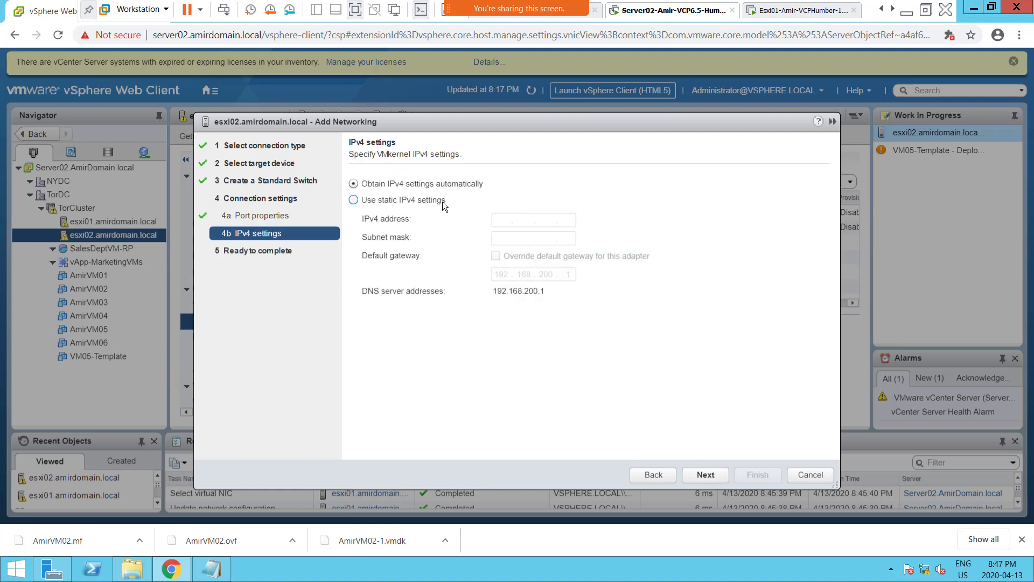
# Use static IPv4 settings with address 192.168.200.13 and subnet mask 255.255.255.0 for the esxi02 port, and continue to the summary.
pyautogui.click(441, 201)
pyautogui.click(503, 221)
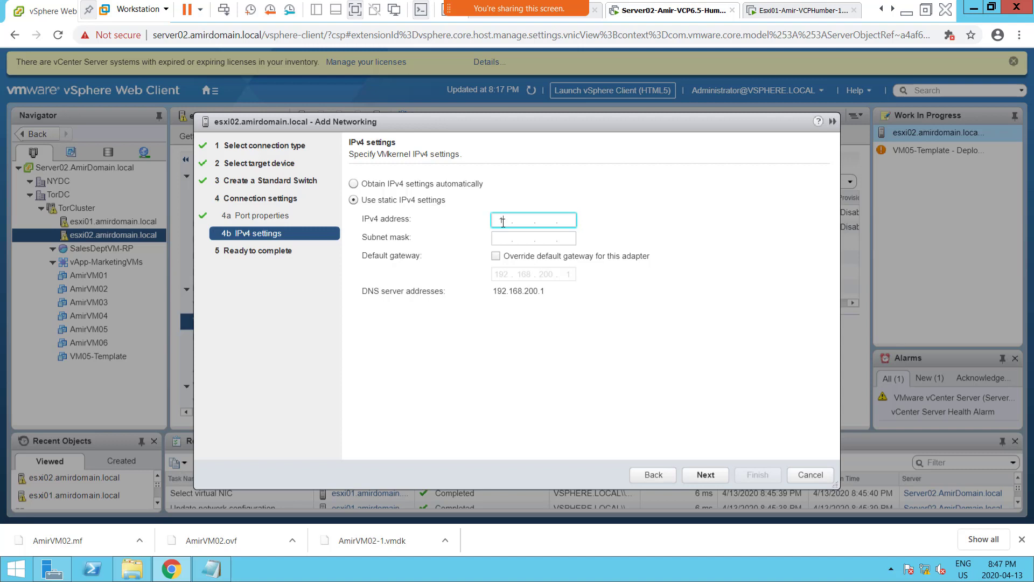
pyautogui.write('92.168.200.13')
pyautogui.press('Tab')
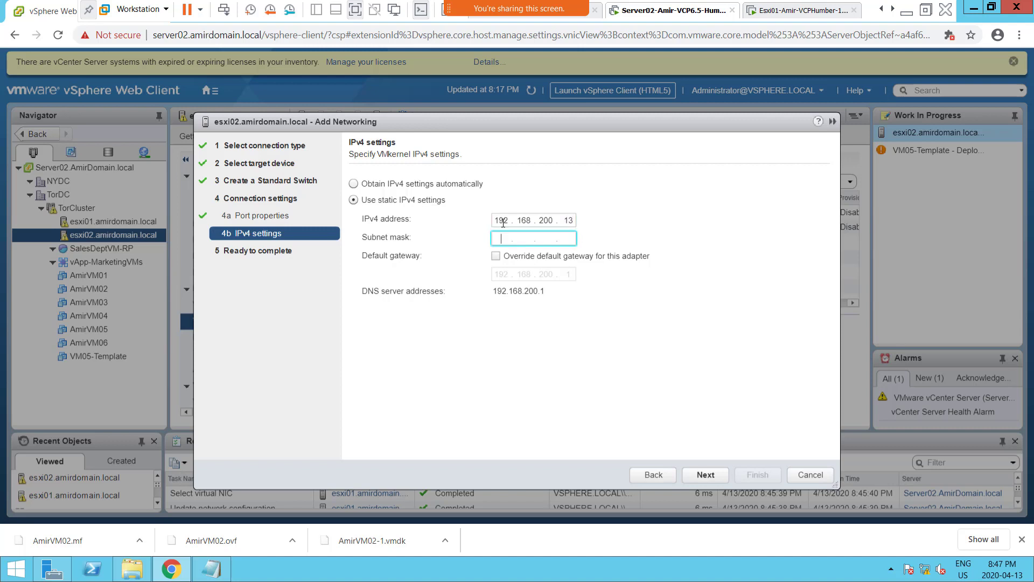
pyautogui.write('255.255.255.0')
pyautogui.click(715, 475)
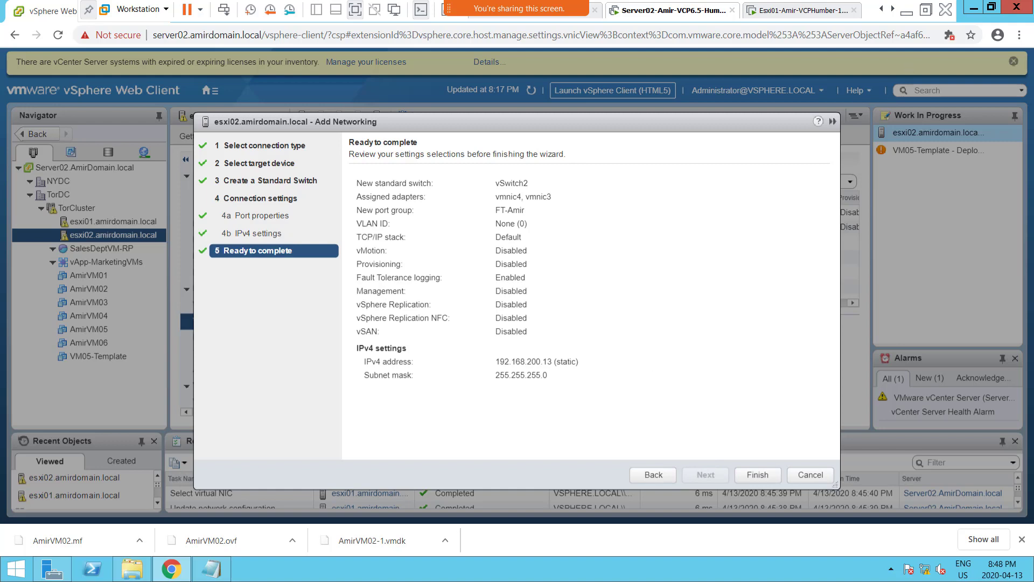
# Switch to the OneNote class notes and duplicate the "Screenshot 4 = Esxi01 FT Configuration" line directly below itself.
pyautogui.click(906, 11)
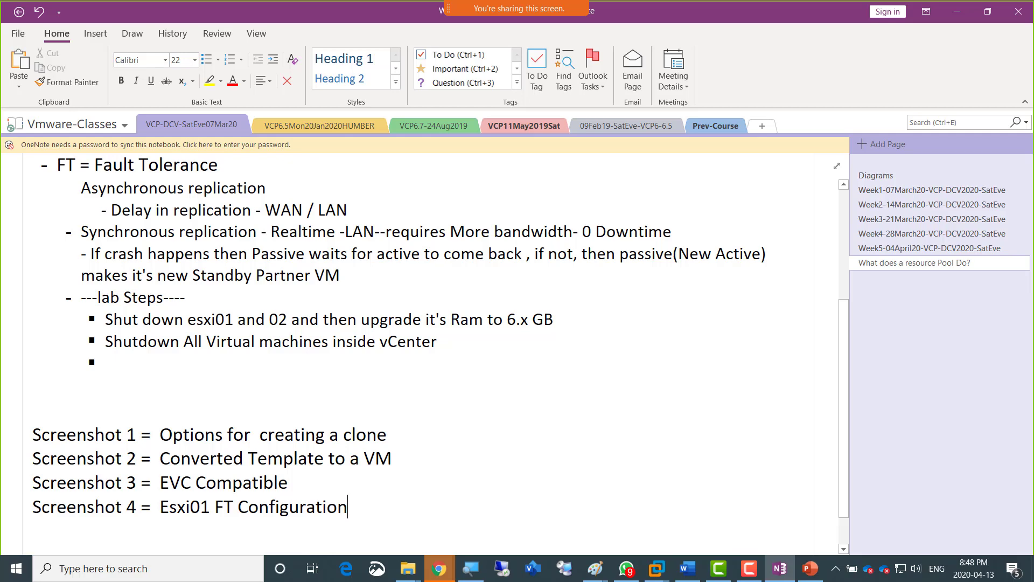
pyautogui.hotkey('alt', 'Tab')
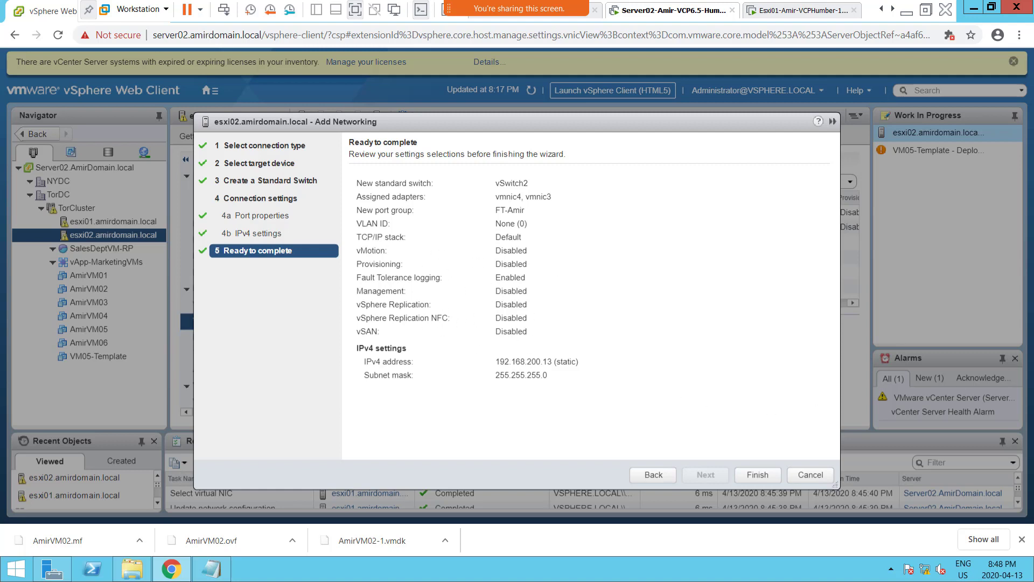
pyautogui.hotkey('alt', 'Tab')
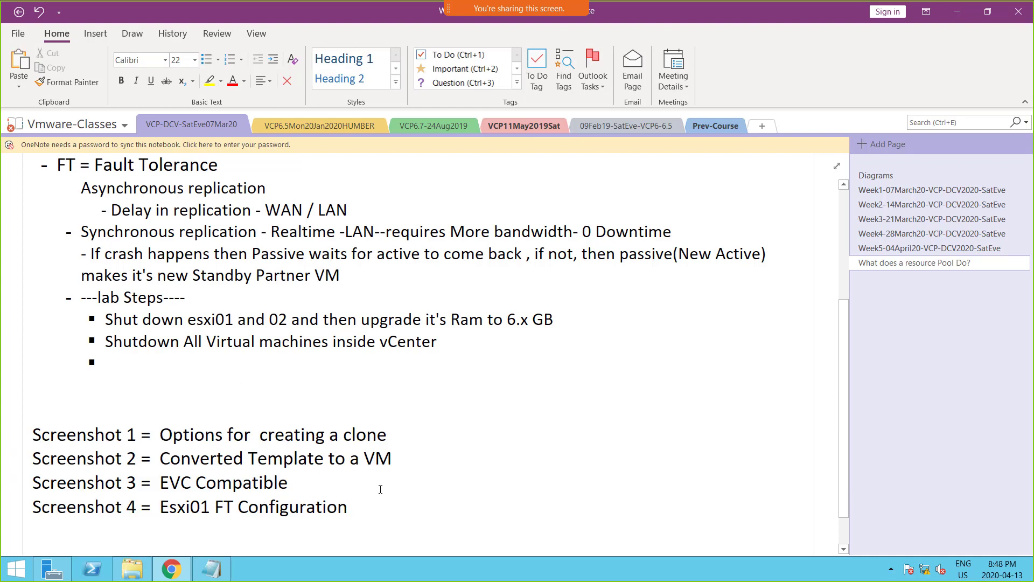
pyautogui.hotkey('shift', 'Home')
pyautogui.hotkey('ctrl', 'c')
pyautogui.press('End')
pyautogui.press('Return')
pyautogui.hotkey('ctrl', 'v')
# Change the copied line to read "Screenshot 5 = Esxi02 FT Configuration".
pyautogui.press('Home')
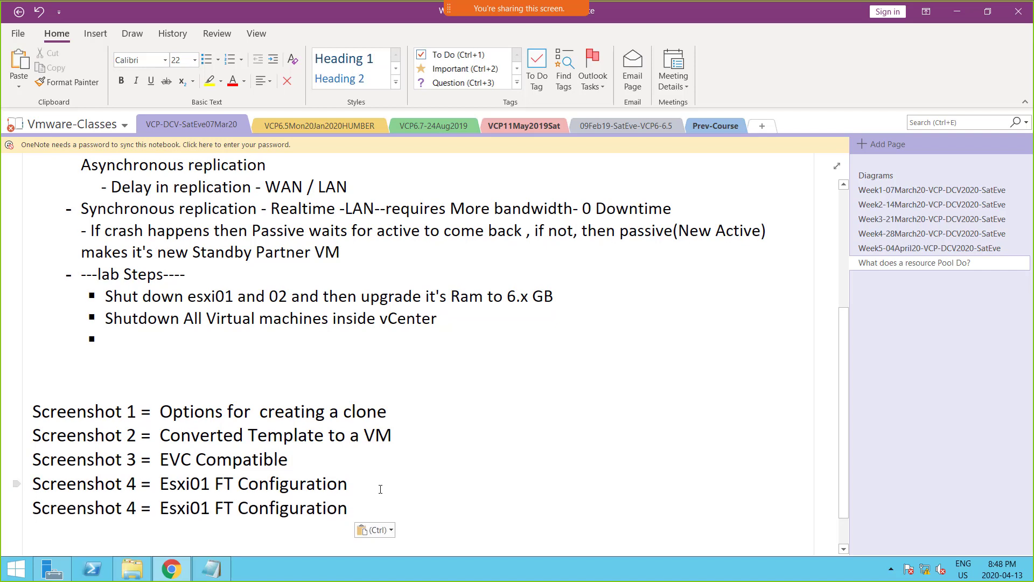
pyautogui.press('Right')
pyautogui.press('Right')
pyautogui.press('Right')
pyautogui.press('Right')
pyautogui.press('Right')
pyautogui.press('Right')
pyautogui.press('Right')
pyautogui.press('Right')
pyautogui.press('Right')
pyautogui.press('Right')
pyautogui.press('Right')
pyautogui.hotkey('shift', 'Right')
pyautogui.write('5')
pyautogui.press('Right')
pyautogui.press('Right')
pyautogui.press('Right')
pyautogui.press('Right')
pyautogui.press('Right')
pyautogui.press('Right')
pyautogui.press('Right')
pyautogui.press('Right')
pyautogui.press('Right')
pyautogui.hotkey('shift', 'Right')
pyautogui.write('2')
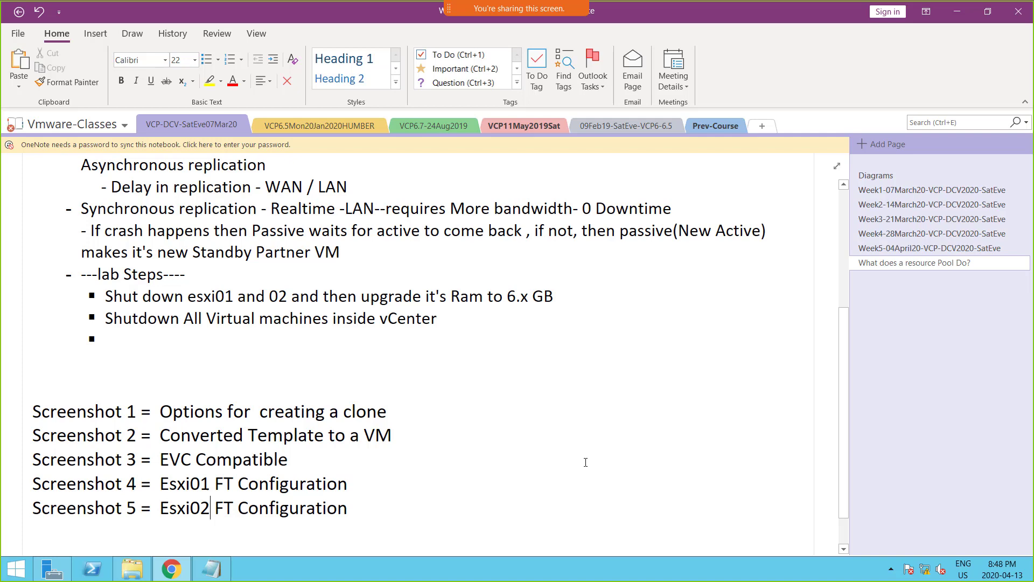
# Return to the vSphere Web Client, highlight the new port's IPv4 address in the summary, and finish adding the esxi02 VMkernel adapter.
pyautogui.hotkey('alt', 'Tab')
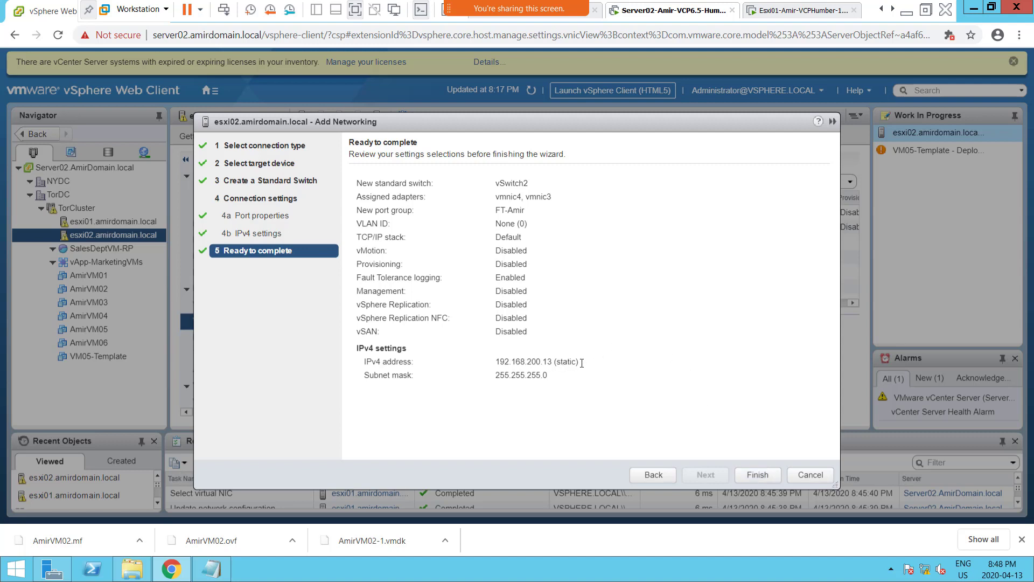
pyautogui.moveTo(580, 363); pyautogui.dragTo(494, 362)
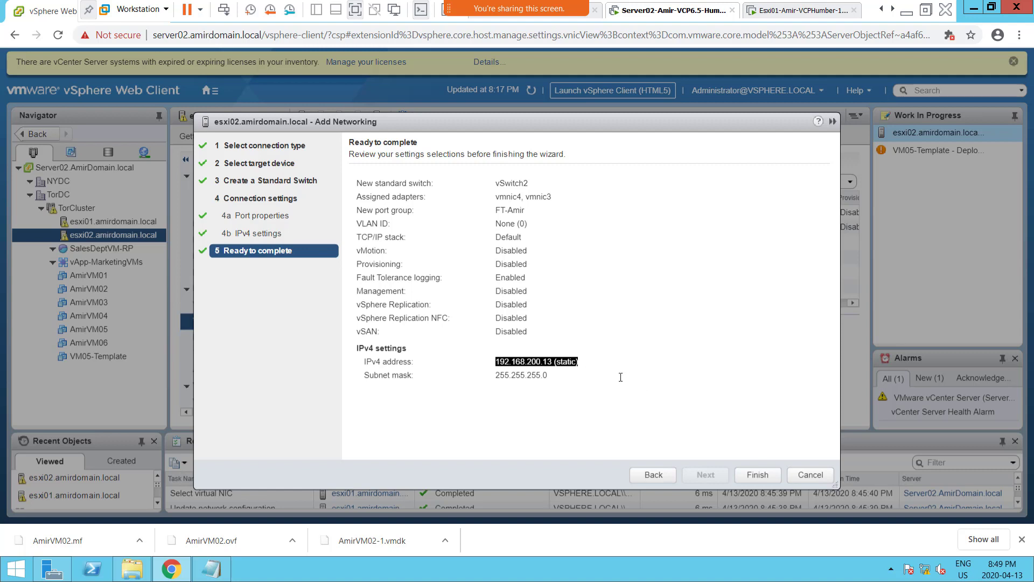
pyautogui.click(760, 473)
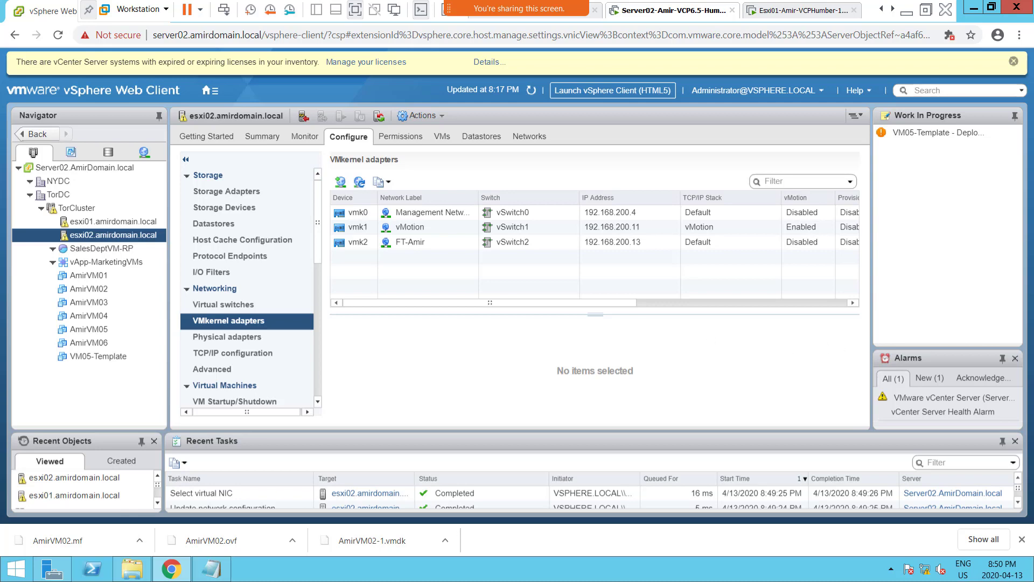
# Switch to the PowerPoint Lab Steps slide and highlight the EVC mode, vMotion, and new network adapter and VMkernel port items.
pyautogui.hotkey('alt', 'Tab')
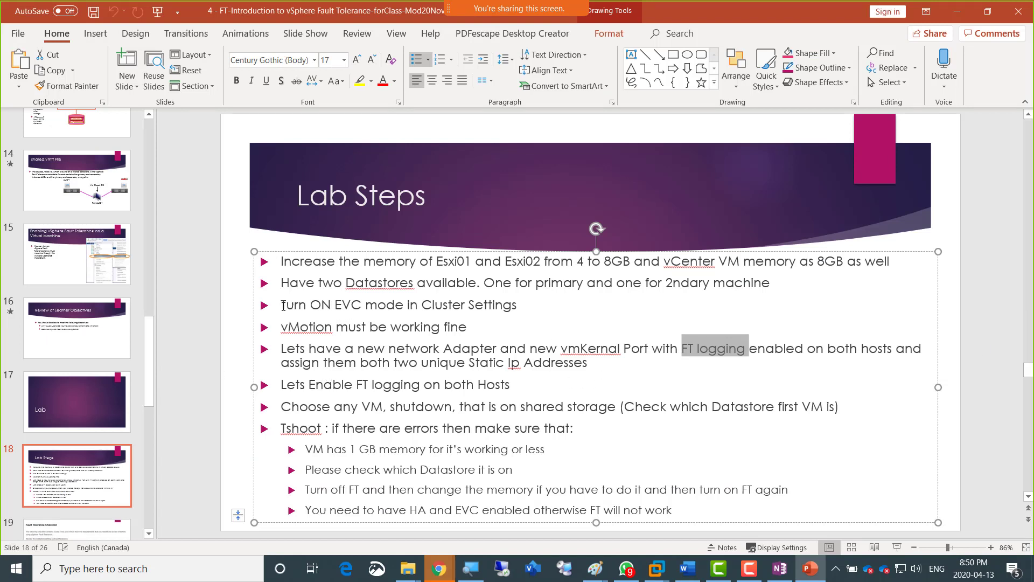
pyautogui.moveTo(282, 304); pyautogui.dragTo(408, 305)
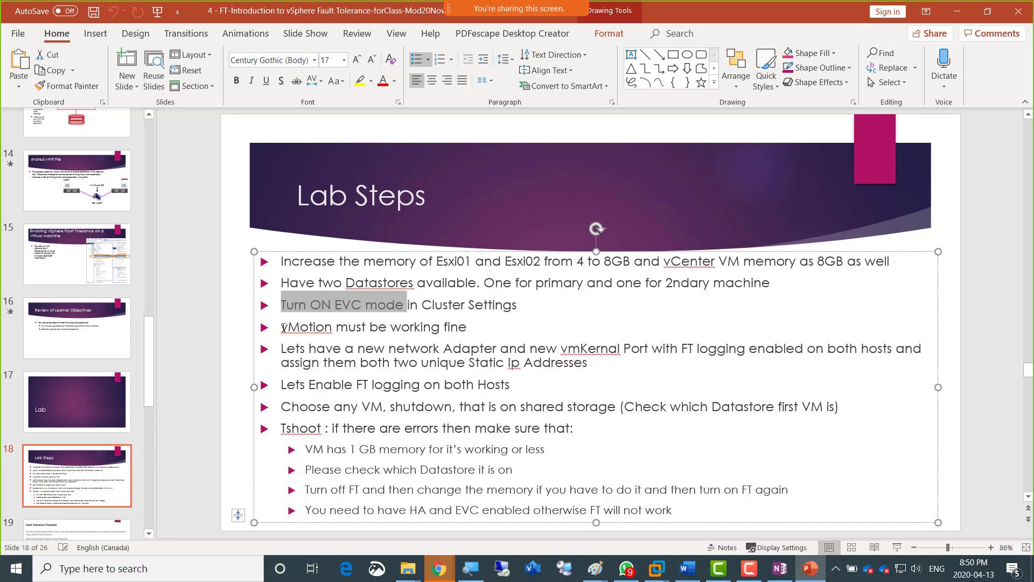
pyautogui.moveTo(282, 327); pyautogui.dragTo(444, 327)
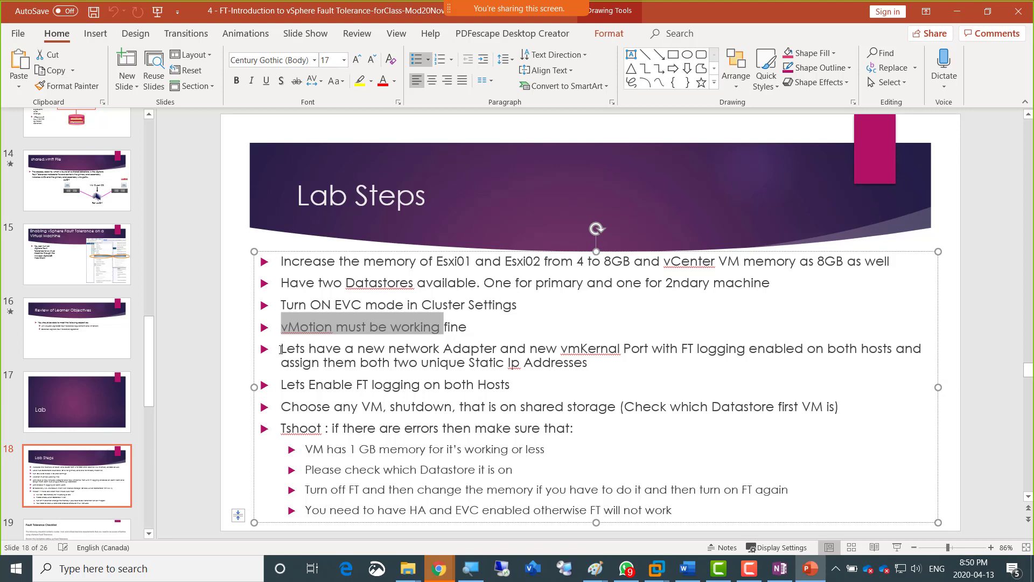
pyautogui.moveTo(281, 349); pyautogui.dragTo(649, 353)
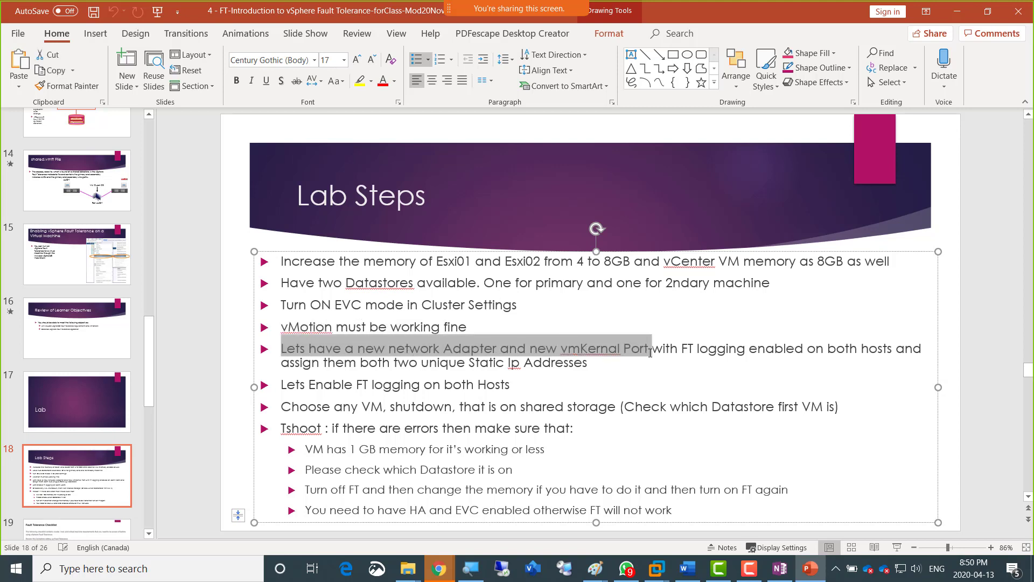
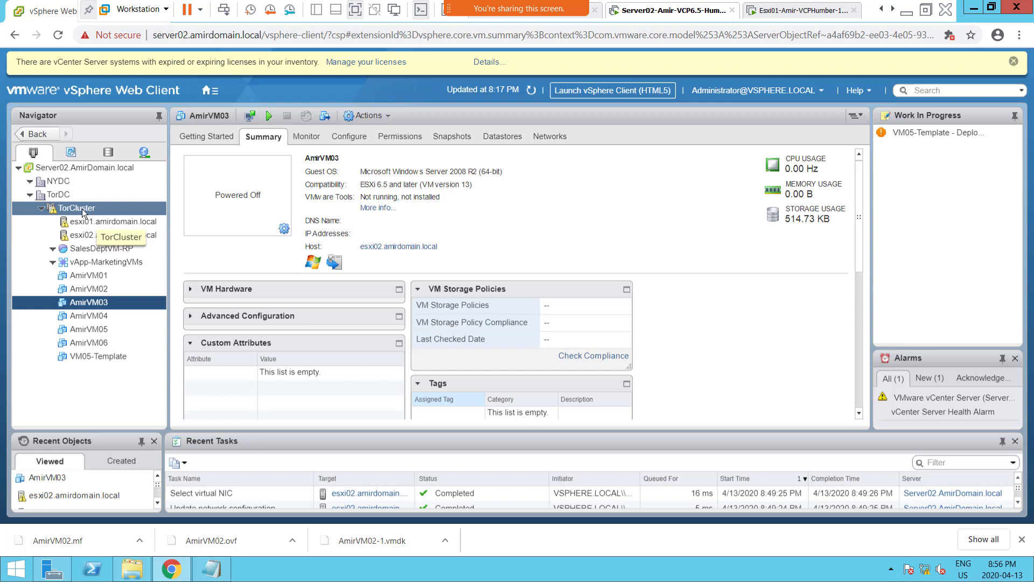
# Delete the VM-to-VM-Affinity rule from the VM/Host Rules of TorCluster.
pyautogui.click(85, 209)
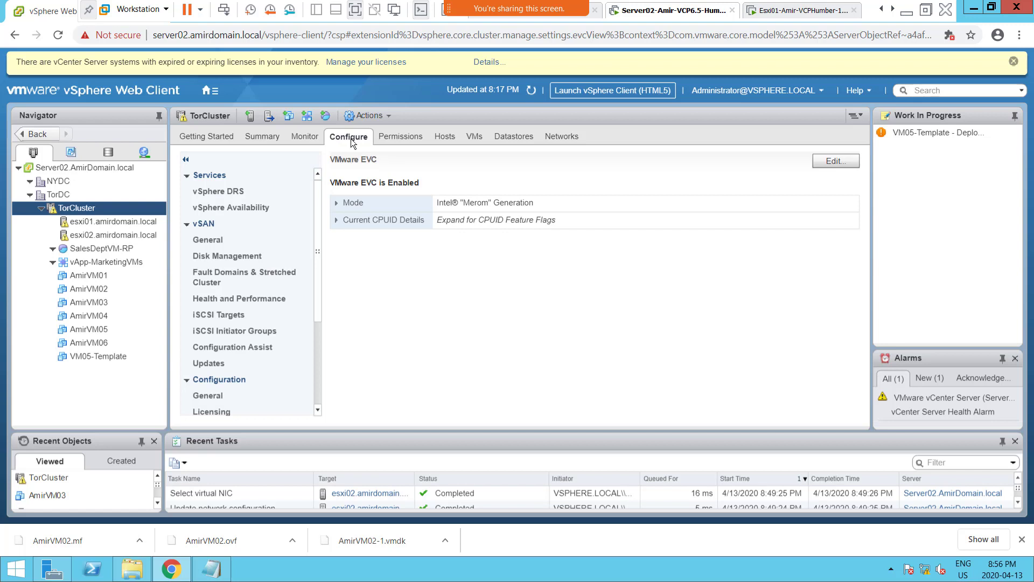
pyautogui.click(226, 191)
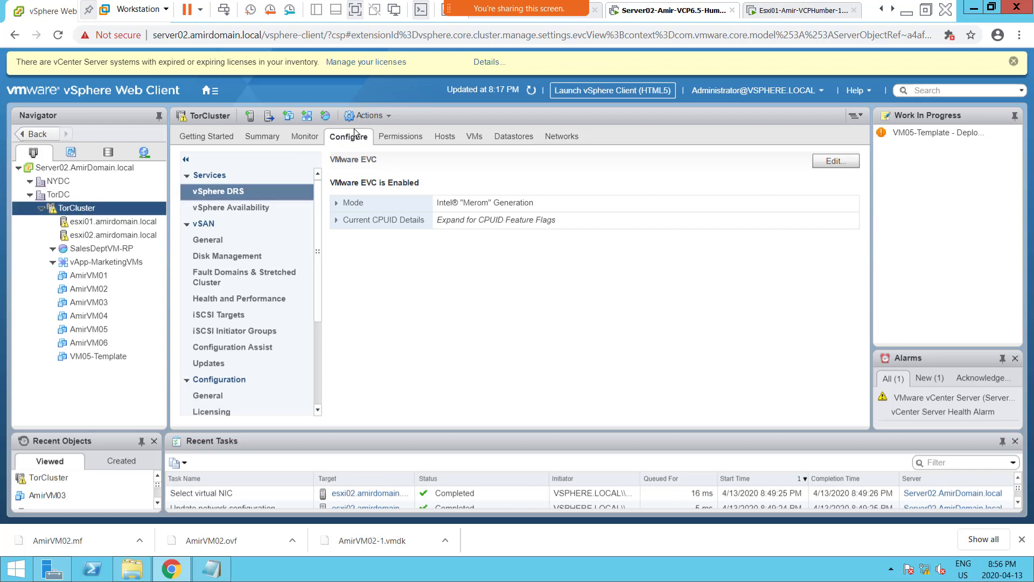
pyautogui.moveTo(319, 231); pyautogui.dragTo(319, 340)
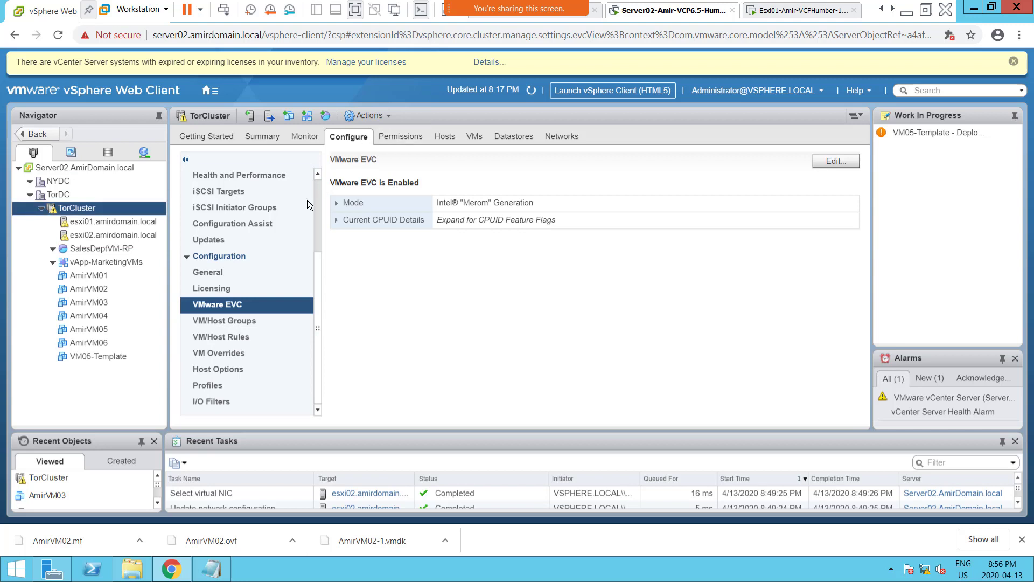
pyautogui.click(240, 338)
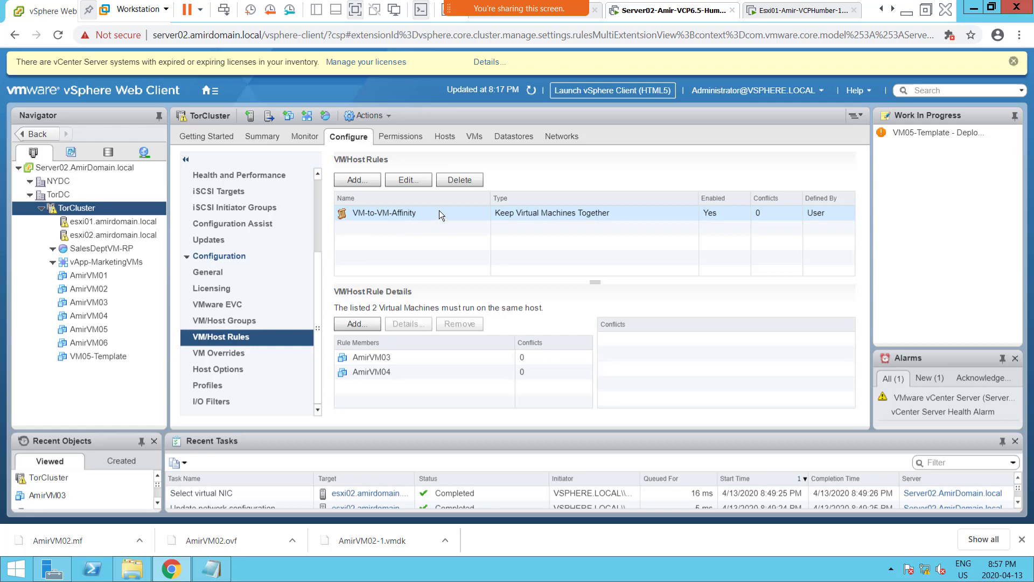
pyautogui.click(463, 179)
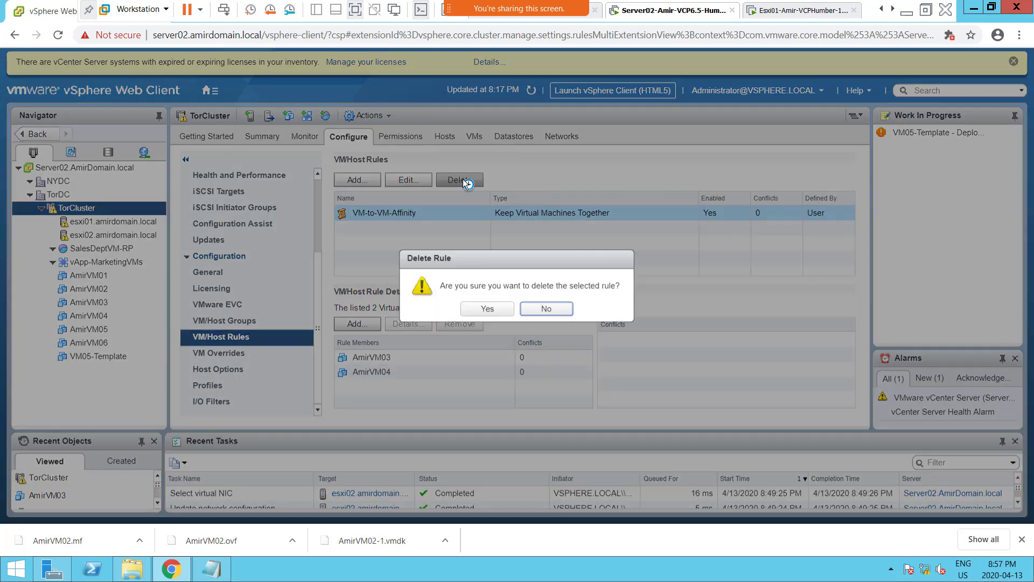
pyautogui.click(487, 309)
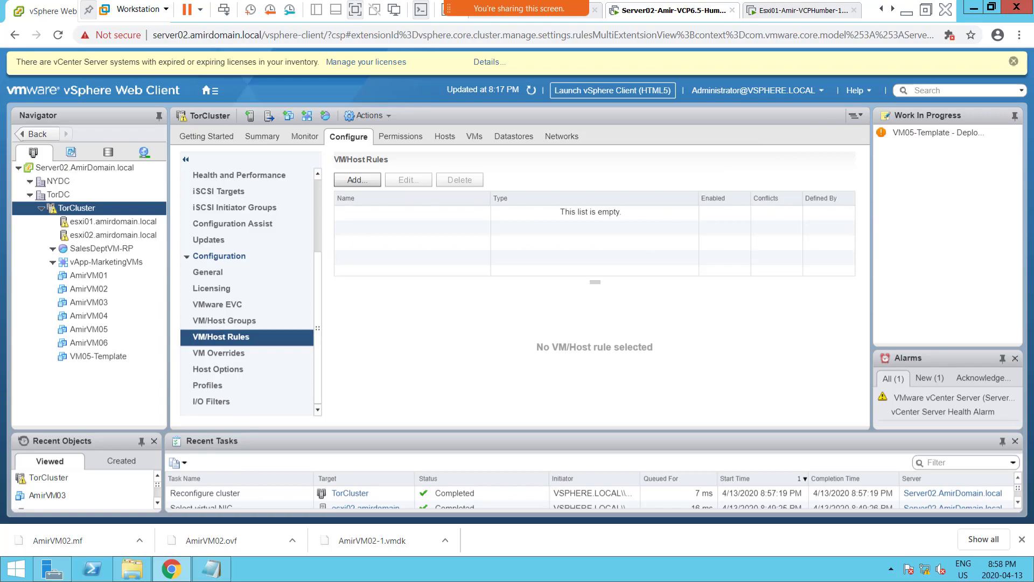
# Switch to the OneNote class notes and duplicate the "Screenshot 5 = Esxi02 FT Configuration" line directly below itself.
pyautogui.hotkey('alt', 'Tab')
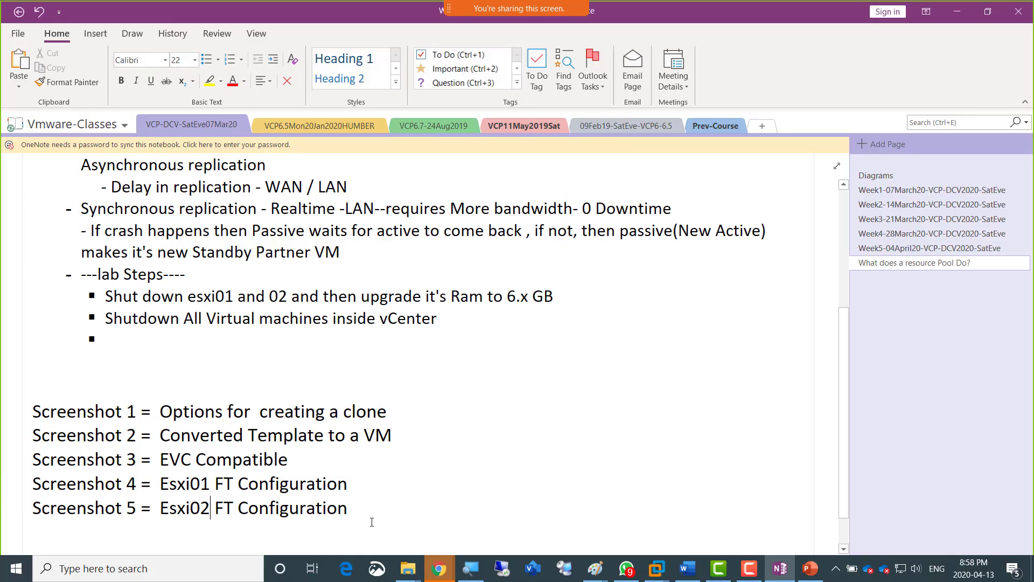
pyautogui.click(370, 520)
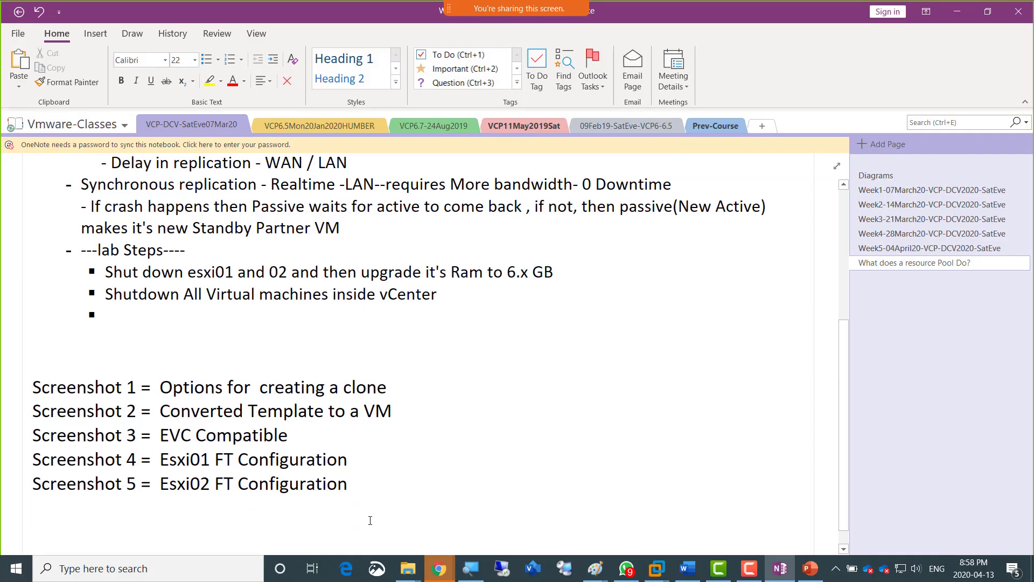
pyautogui.press('Left')
pyautogui.hotkey('shift', 'Home')
pyautogui.hotkey('ctrl', 'c')
pyautogui.press('End')
pyautogui.press('Return')
pyautogui.hotkey('ctrl', 'v')
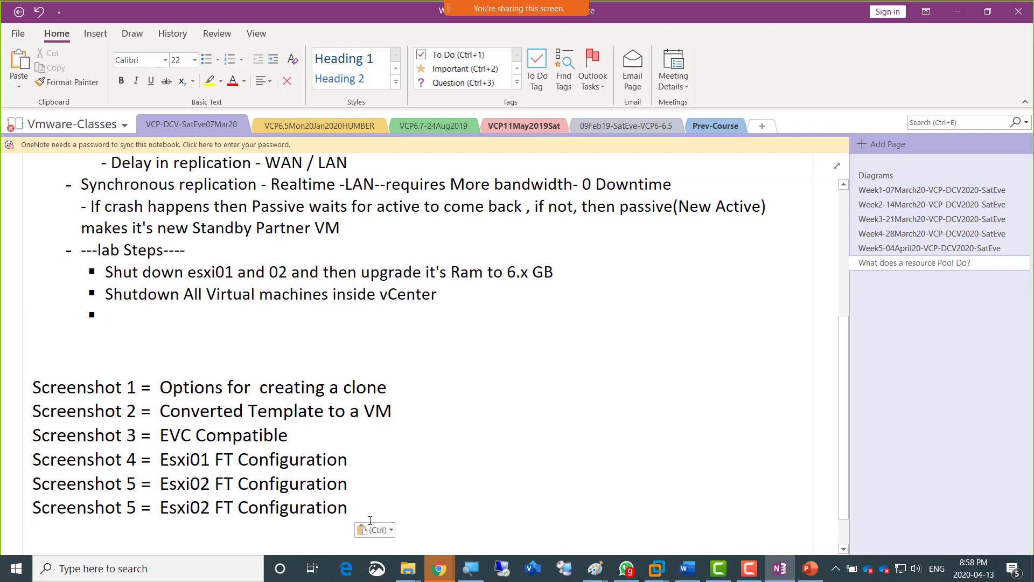
# Renumber the copied last line as Screenshot 6.
pyautogui.press('Home')
pyautogui.press('Right')
pyautogui.press('Right')
pyautogui.press('Right')
pyautogui.press('Right')
pyautogui.press('Right')
pyautogui.press('Right')
pyautogui.press('Right')
pyautogui.press('Right')
pyautogui.press('Right')
pyautogui.press('Right')
pyautogui.press('Right')
pyautogui.hotkey('shift', 'Right')
pyautogui.write('6')
# Replace the Screenshot 6 description with "VM/Host Rules Deleted" and add a blank line below it.
pyautogui.press('Right')
pyautogui.press('Right')
pyautogui.press('Right')
pyautogui.press('Right')
pyautogui.hotkey('ctrl', 'shift', 'Right')
pyautogui.hotkey('ctrl', 'shift', 'Right')
pyautogui.hotkey('ctrl', 'shift', 'Right')
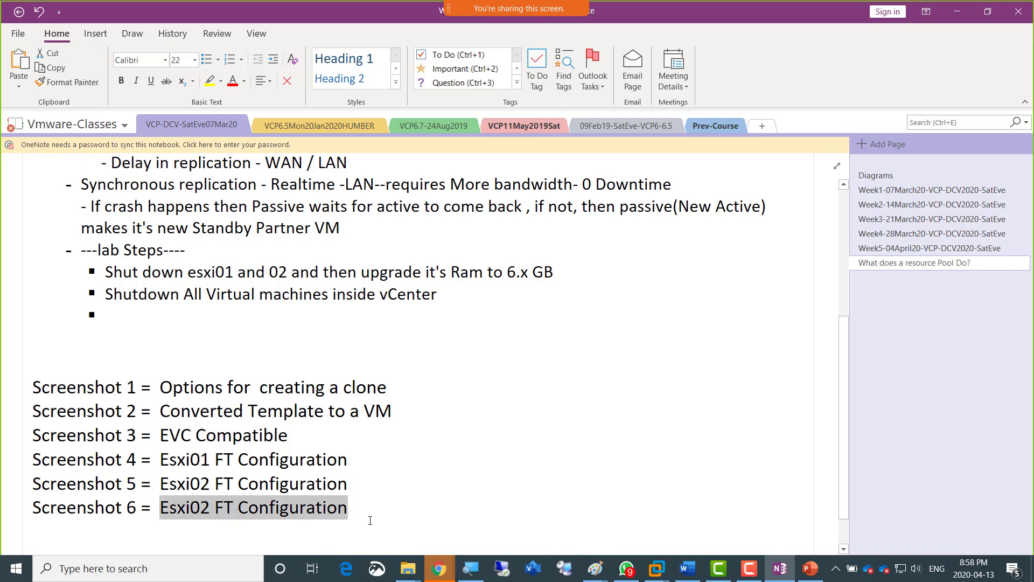
pyautogui.write('V</')
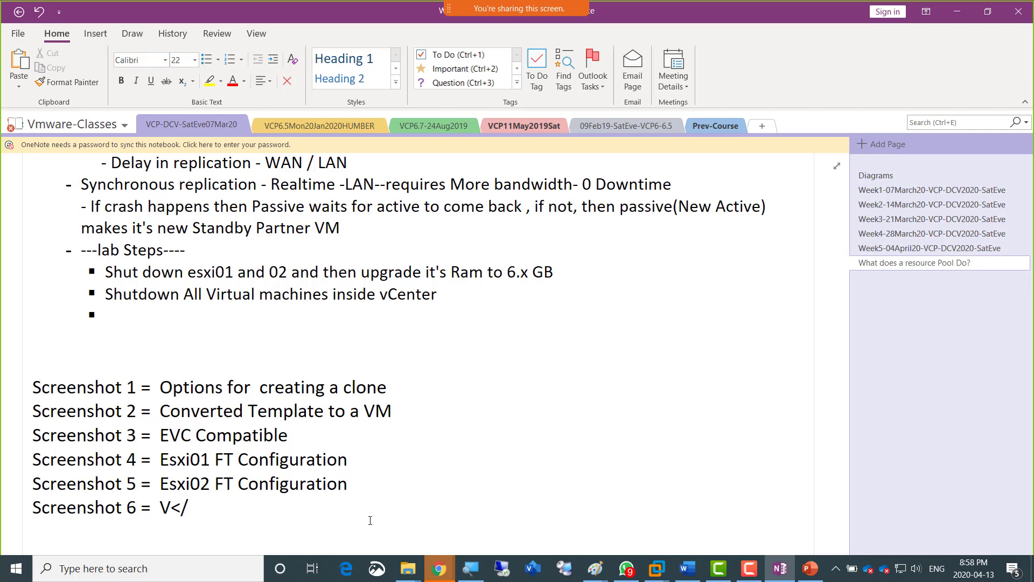
pyautogui.write('Host Rule')
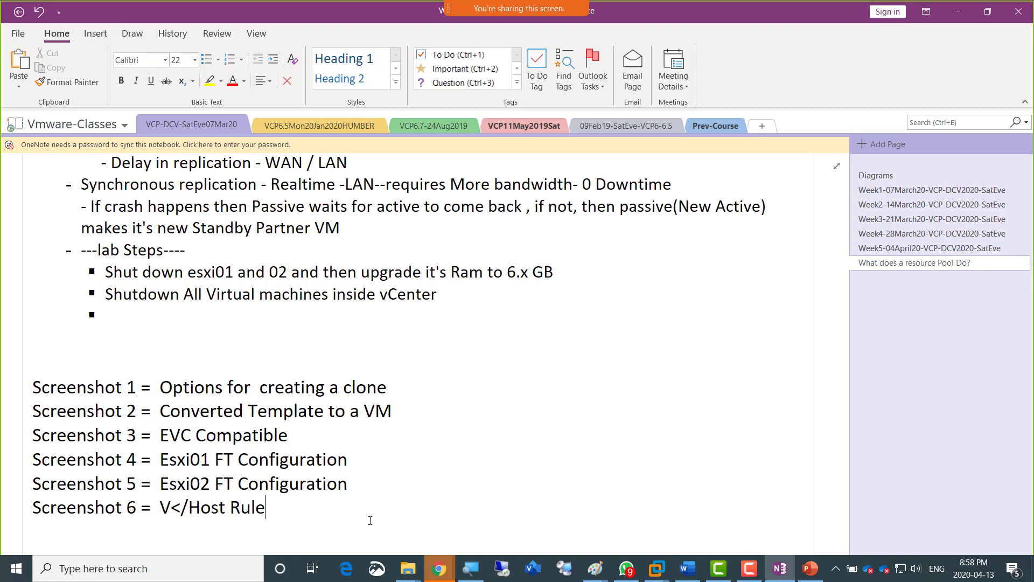
pyautogui.write('s Deleted')
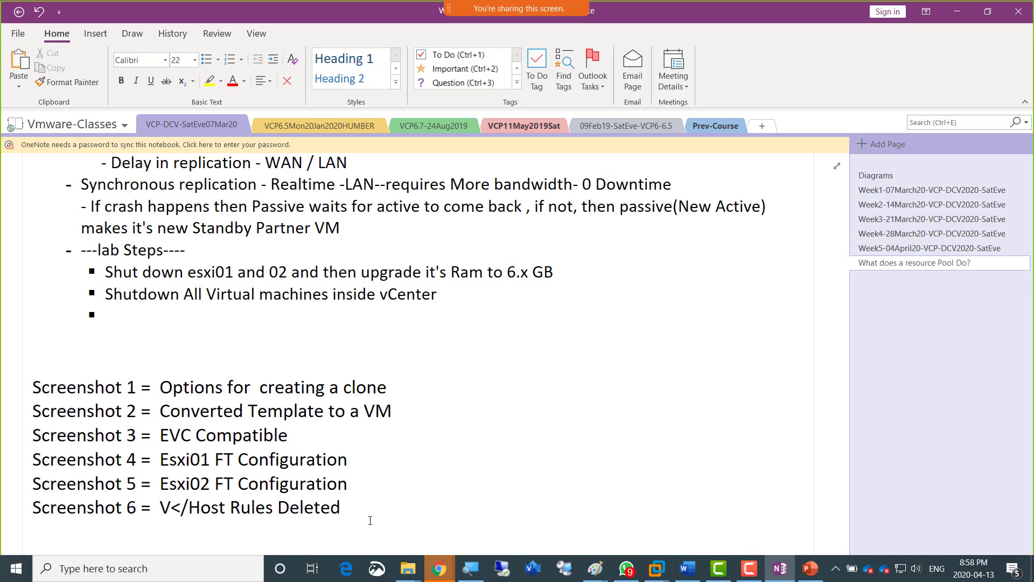
pyautogui.press('Left')
pyautogui.press('Left')
pyautogui.press('Left')
pyautogui.press('Left')
pyautogui.press('Left')
pyautogui.press('Left')
pyautogui.press('Left')
pyautogui.press('Left')
pyautogui.hotkey('shift', 'Left')
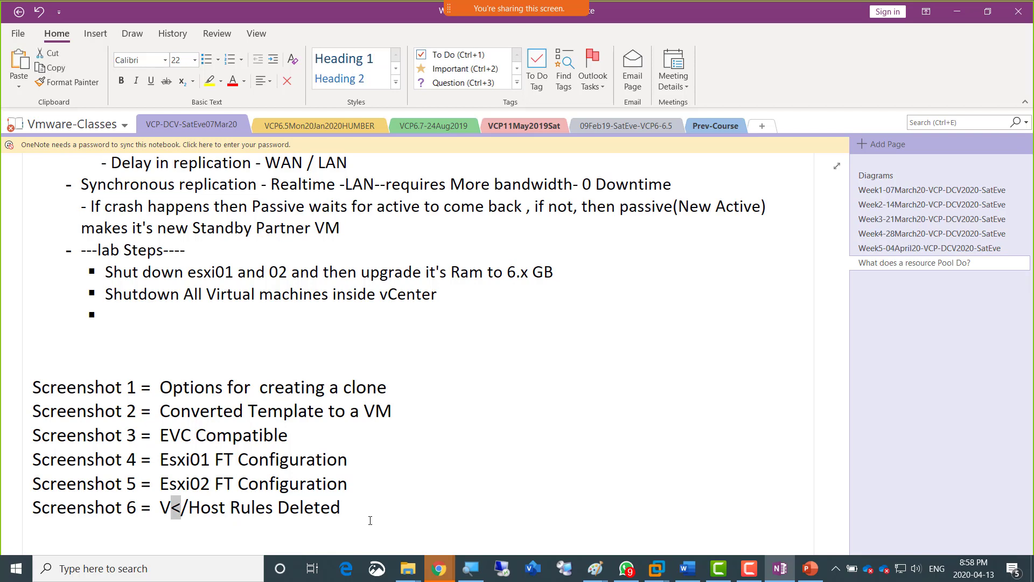
pyautogui.write('M')
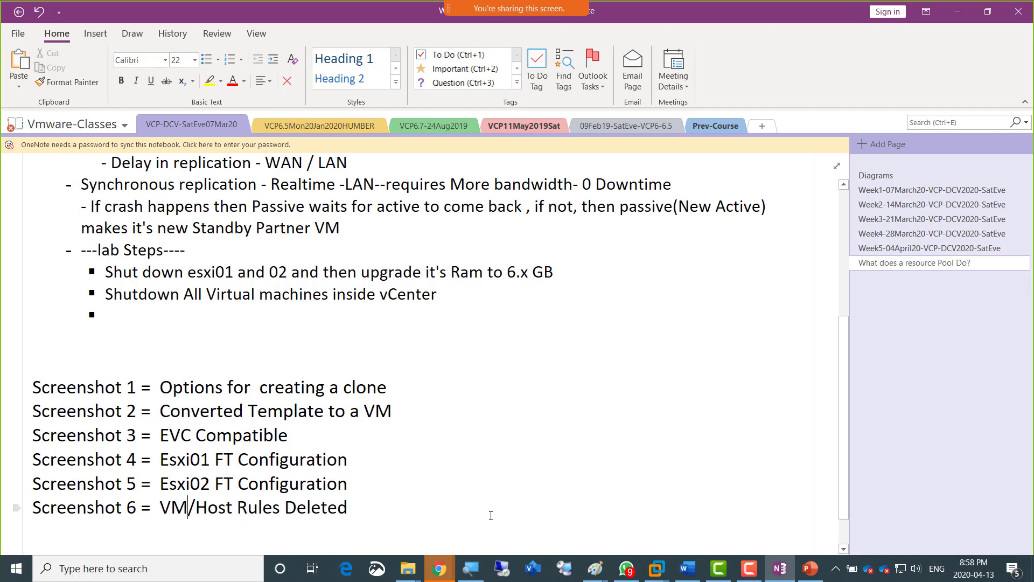
pyautogui.click(441, 508)
pyautogui.press('Return')
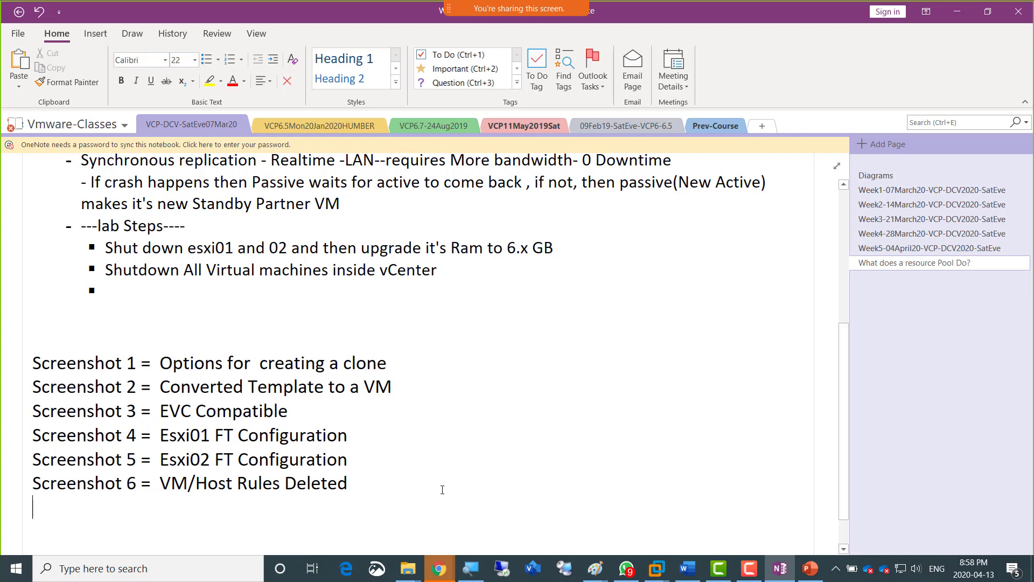
# Return to the vSphere Web Client, expand the VM Hardware details of AmirVM03, and highlight its memory size.
pyautogui.hotkey('alt', 'Tab')
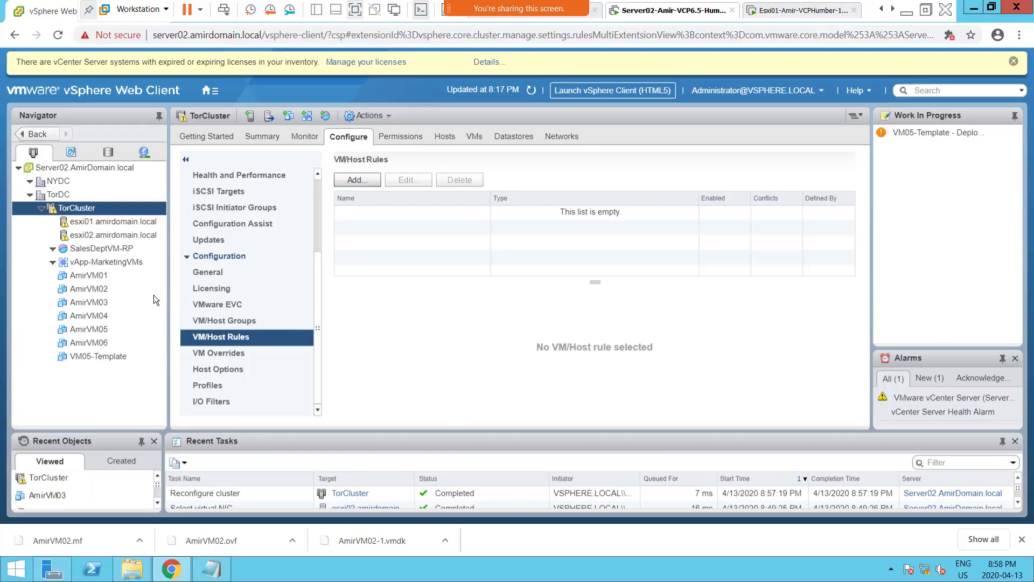
pyautogui.click(112, 301)
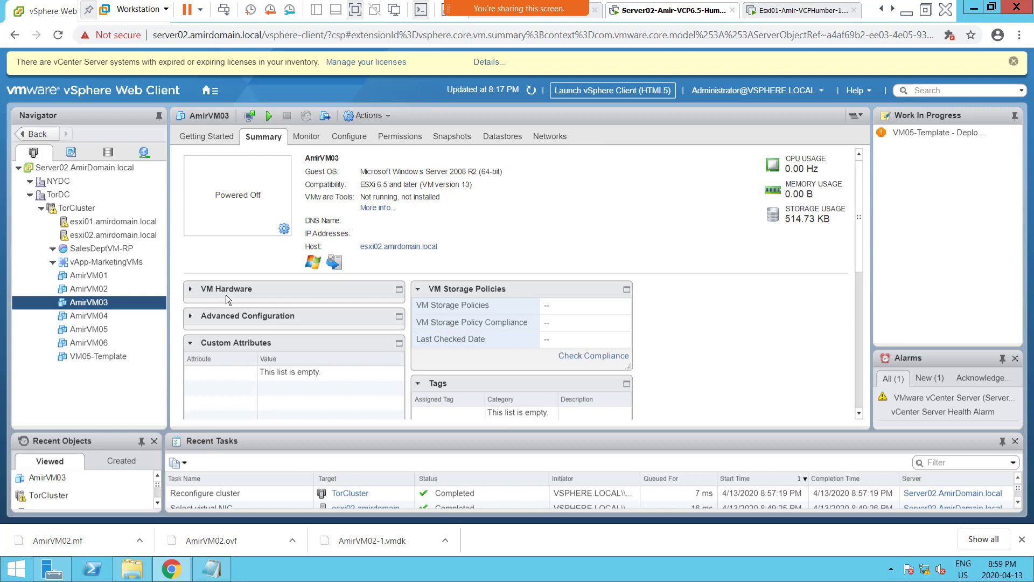
pyautogui.click(192, 291)
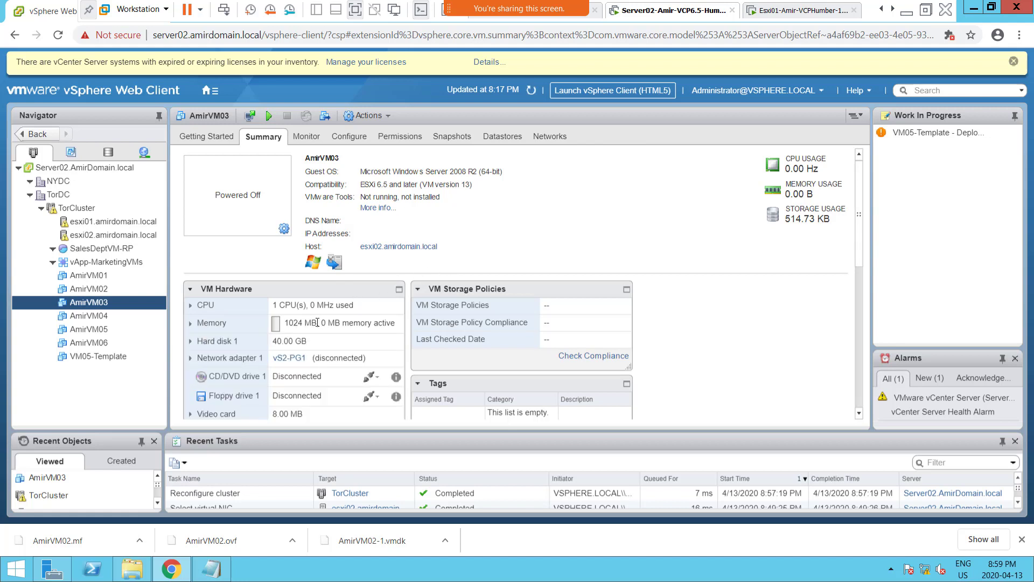
pyautogui.moveTo(317, 322); pyautogui.dragTo(285, 322)
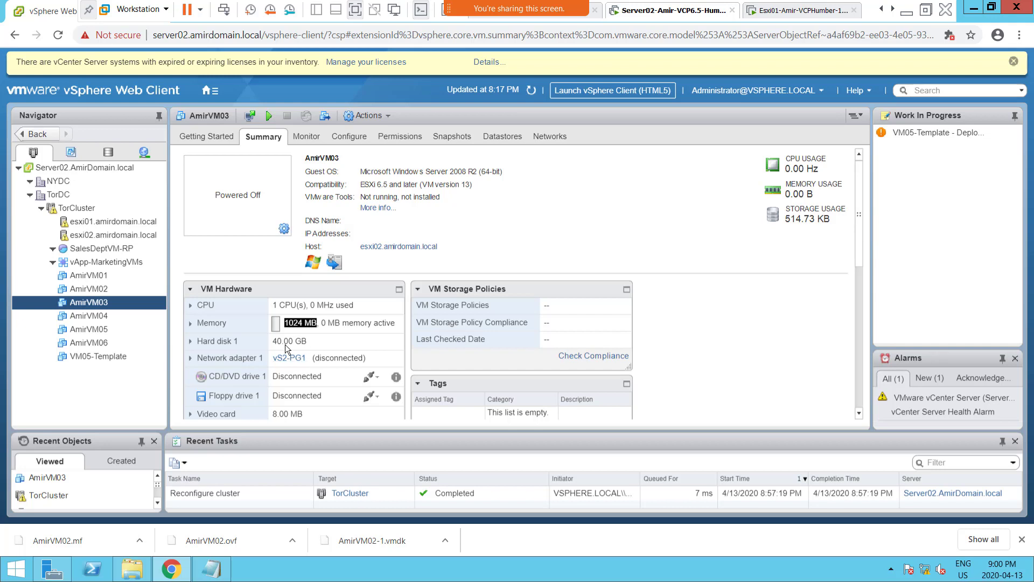
# Open the AmirVM03 hardware settings and look through the networks offered for Network adapter 1, including the additional networks dialog.
pyautogui.rightClick(89, 307)
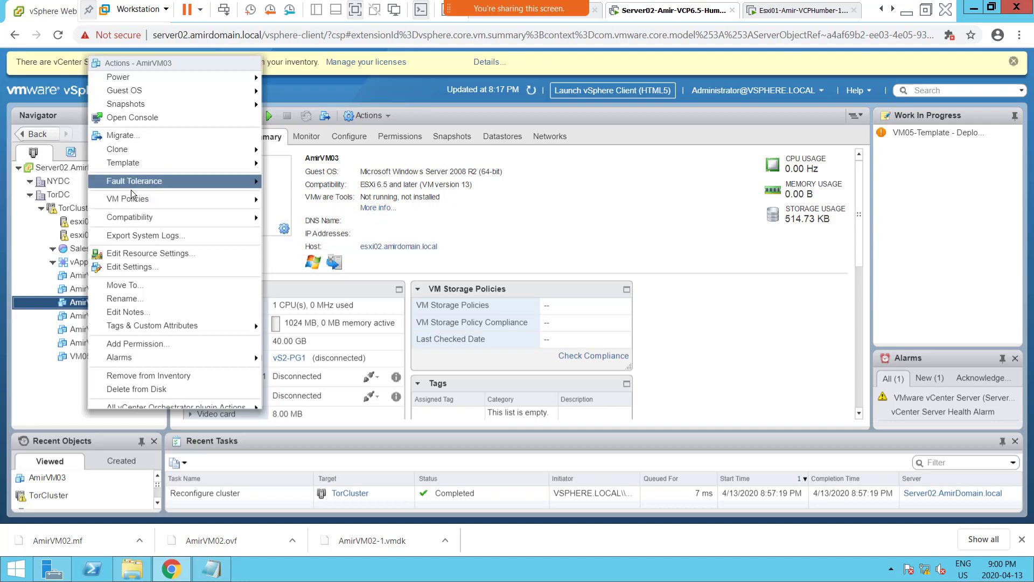
pyautogui.click(138, 266)
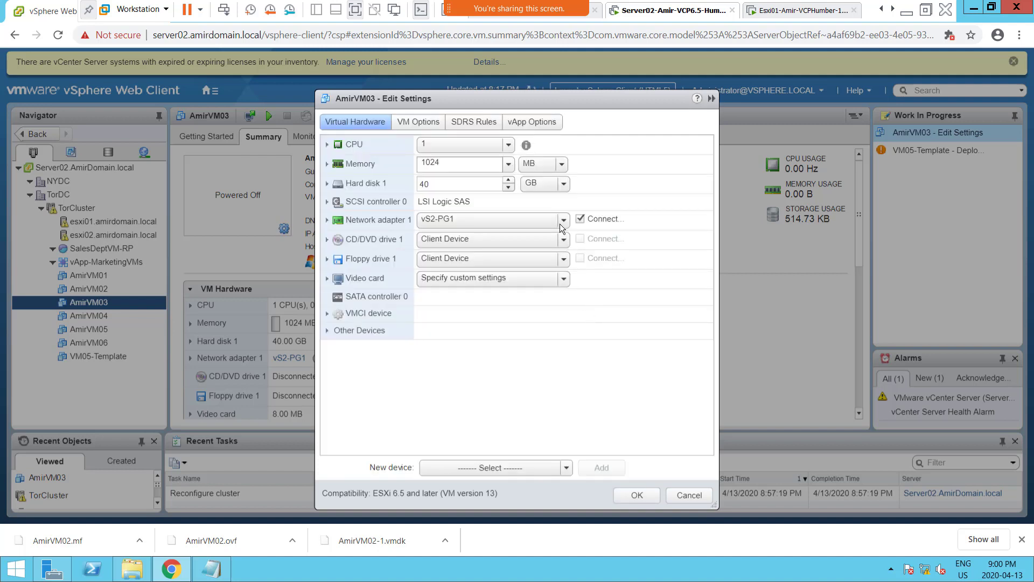
pyautogui.click(561, 222)
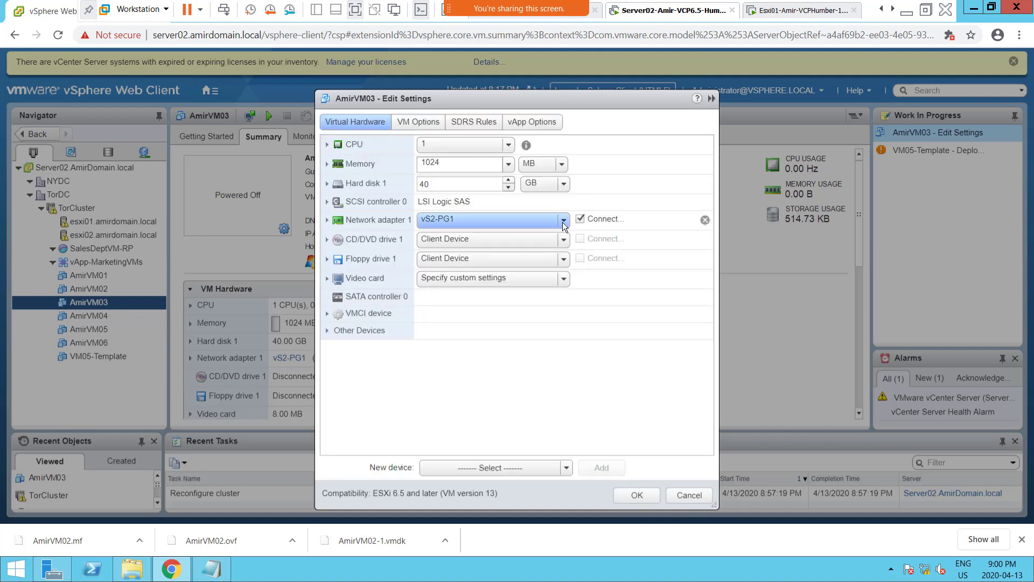
pyautogui.click(562, 222)
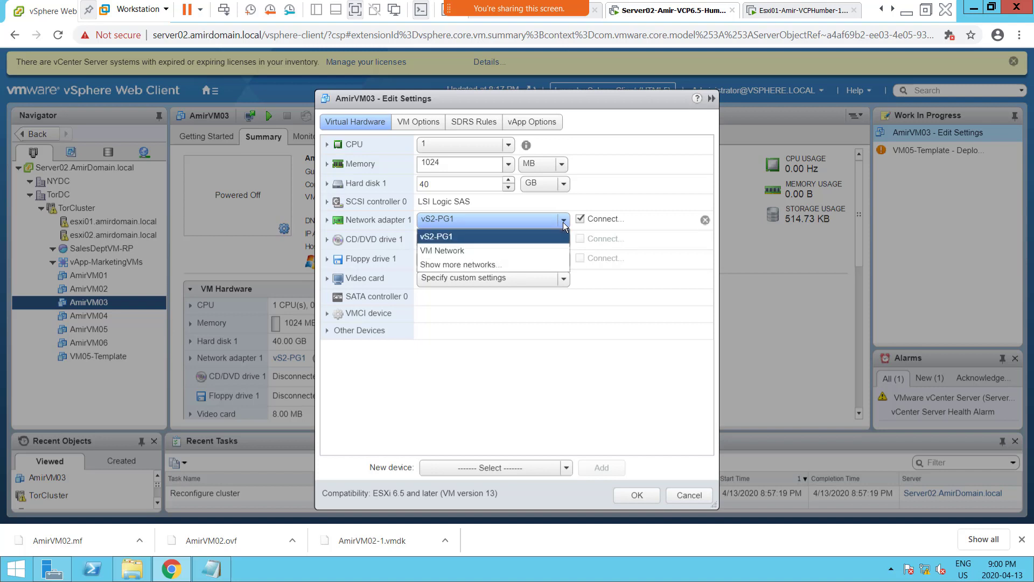
pyautogui.click(564, 222)
pyautogui.click(563, 222)
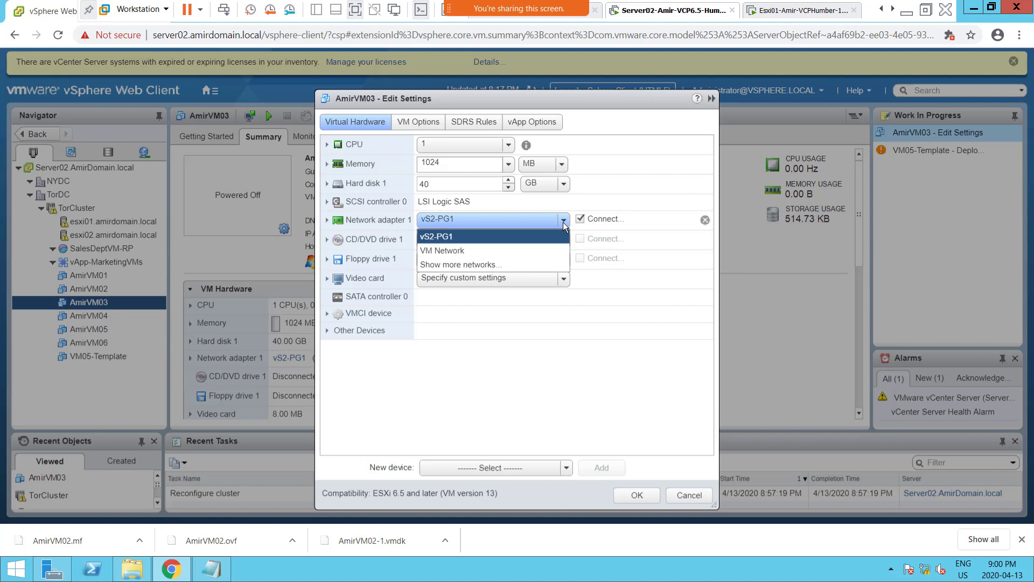
pyautogui.click(462, 265)
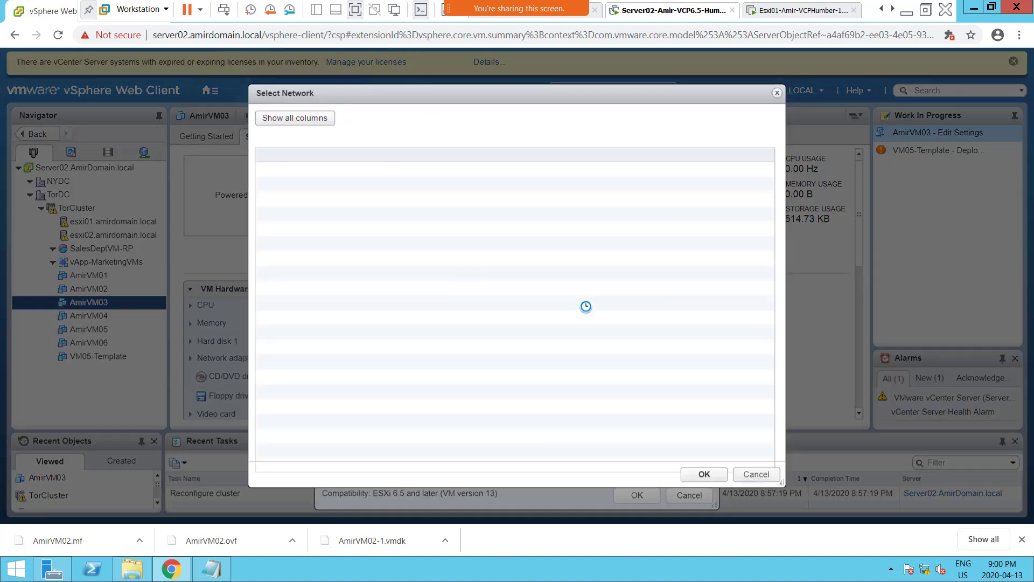
pyautogui.click(749, 473)
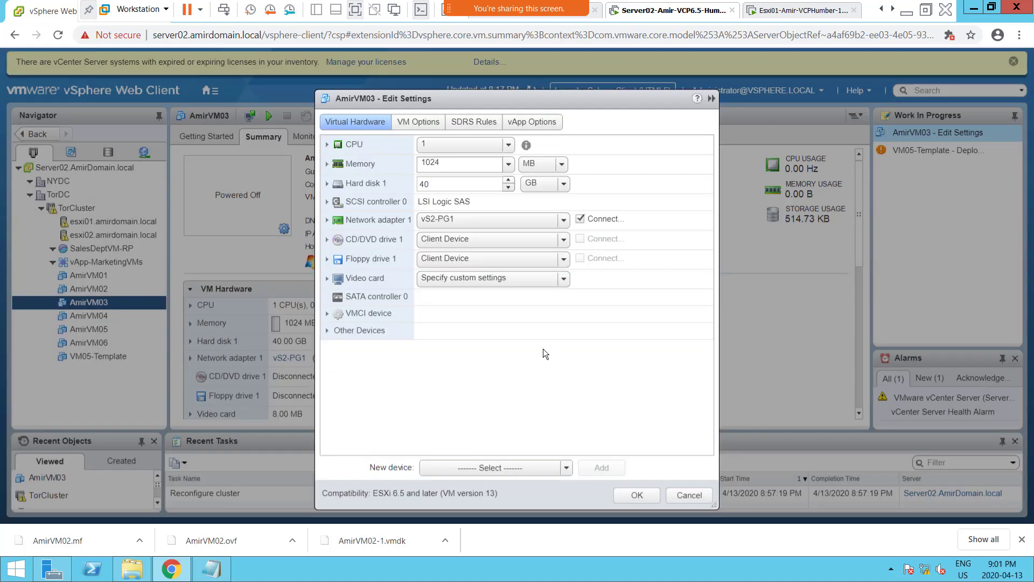
# Connect Network adapter 1 of AmirVM03 to VM Network and save the settings.
pyautogui.click(446, 218)
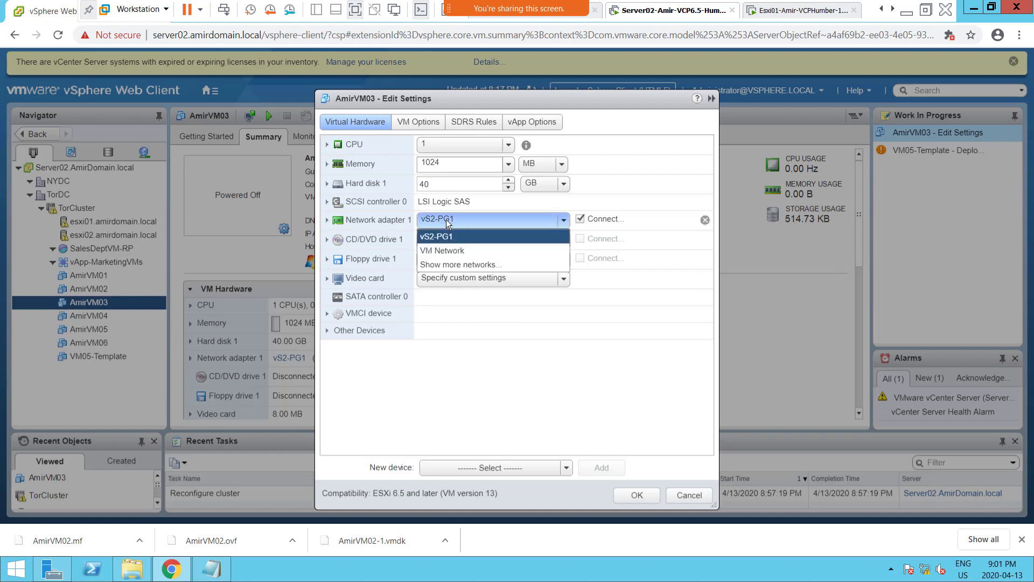
pyautogui.click(453, 252)
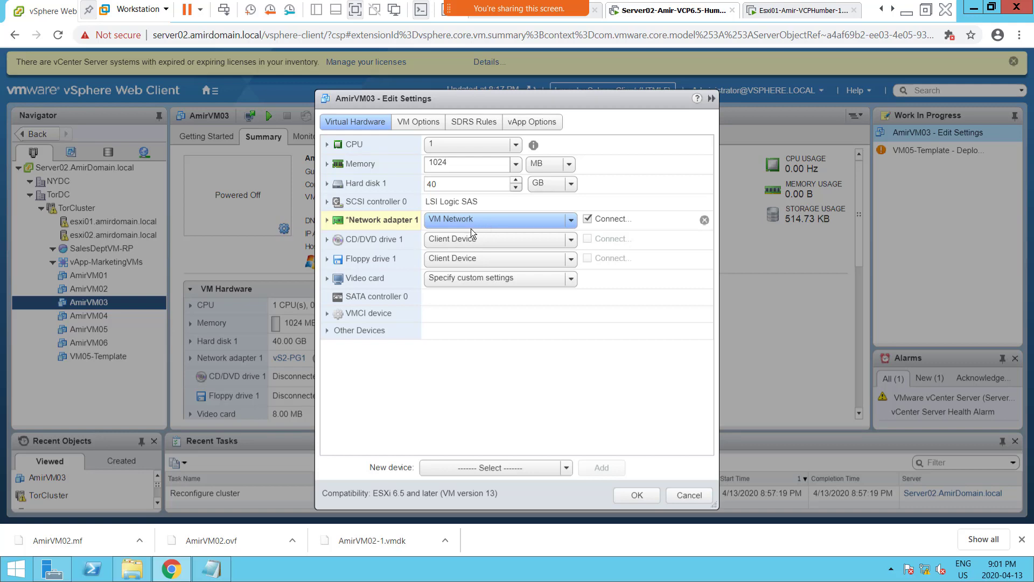
pyautogui.click(634, 494)
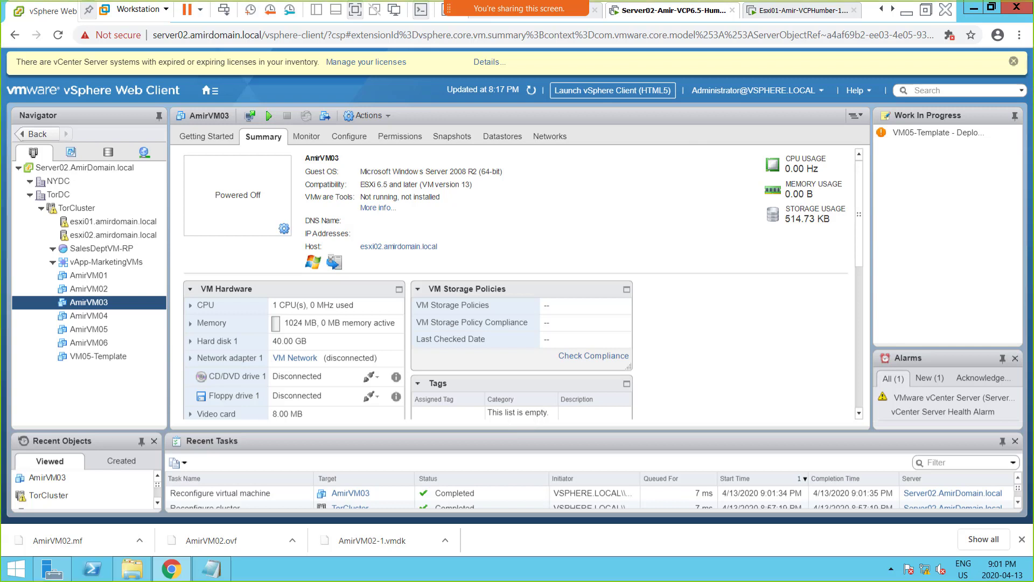
# Open Notepad on the host computer and write "VM03 - is on Esxi02" in a blank document.
pyautogui.press('super+r')
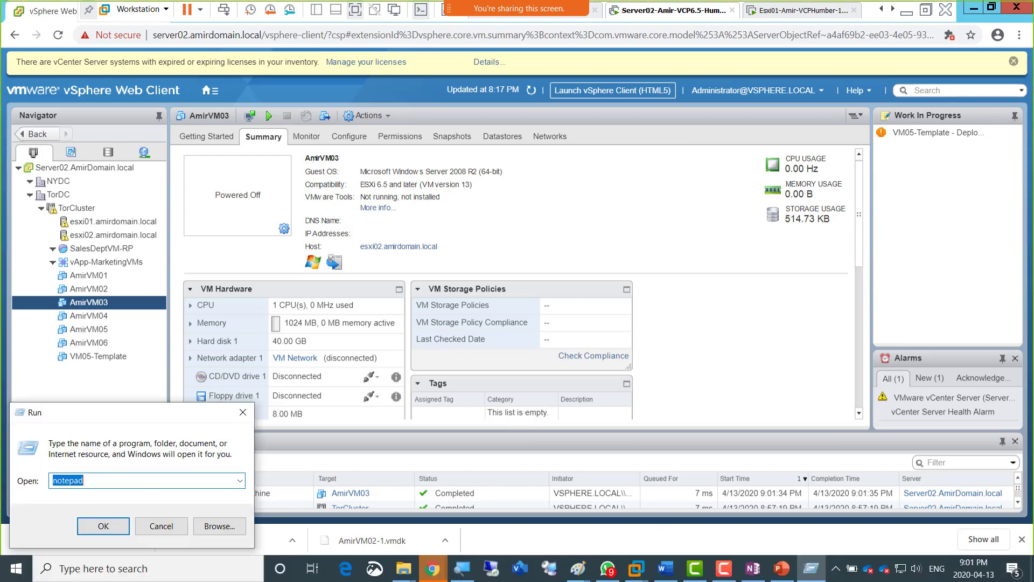
pyautogui.click(102, 526)
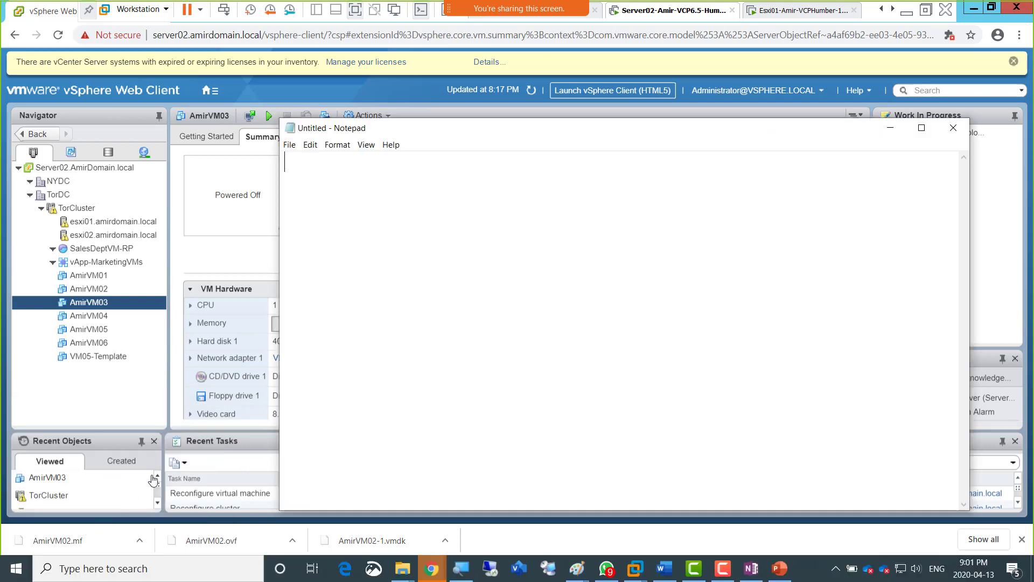
pyautogui.write('VM03 ')
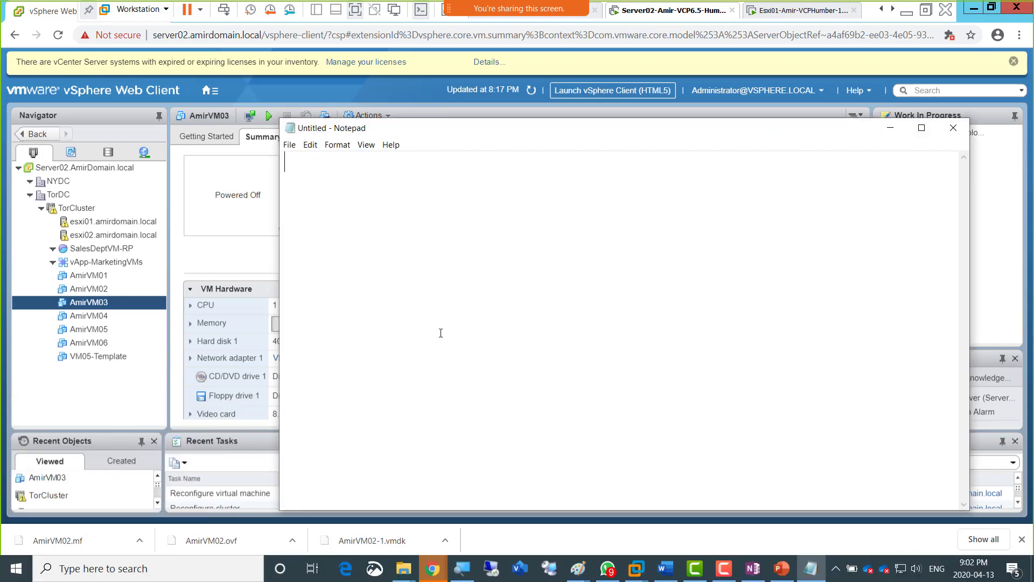
pyautogui.write('- ')
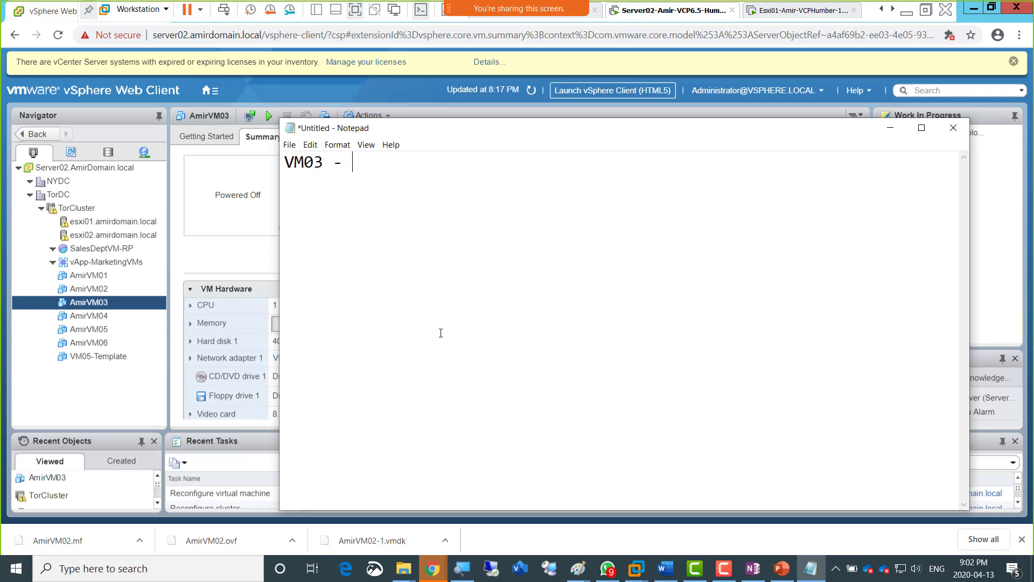
pyautogui.write('is on Esxi02')
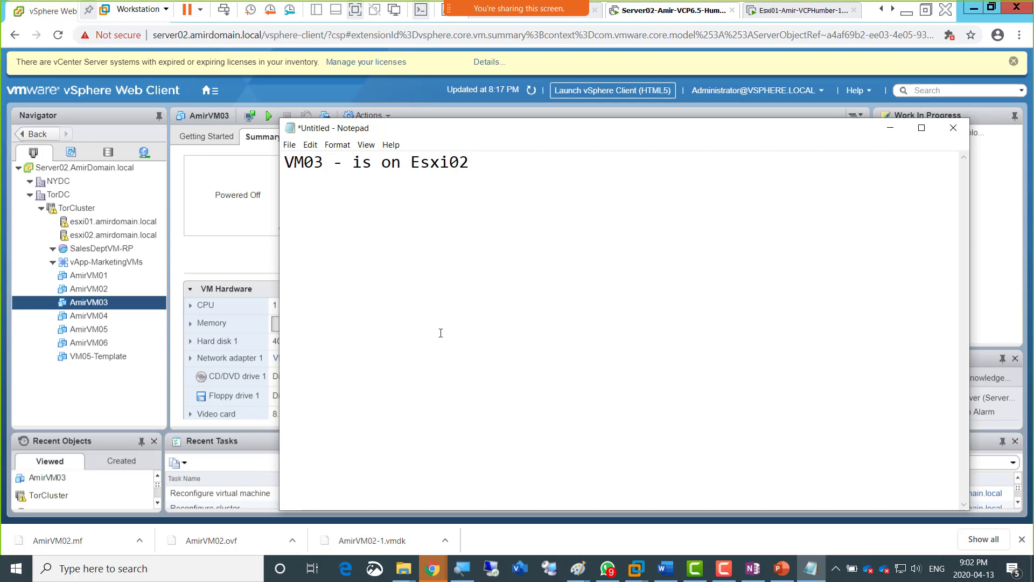
# Add the question "What datastore?" as a second line of the Notepad note.
pyautogui.press('Return')
pyautogui.write('What datastore?')
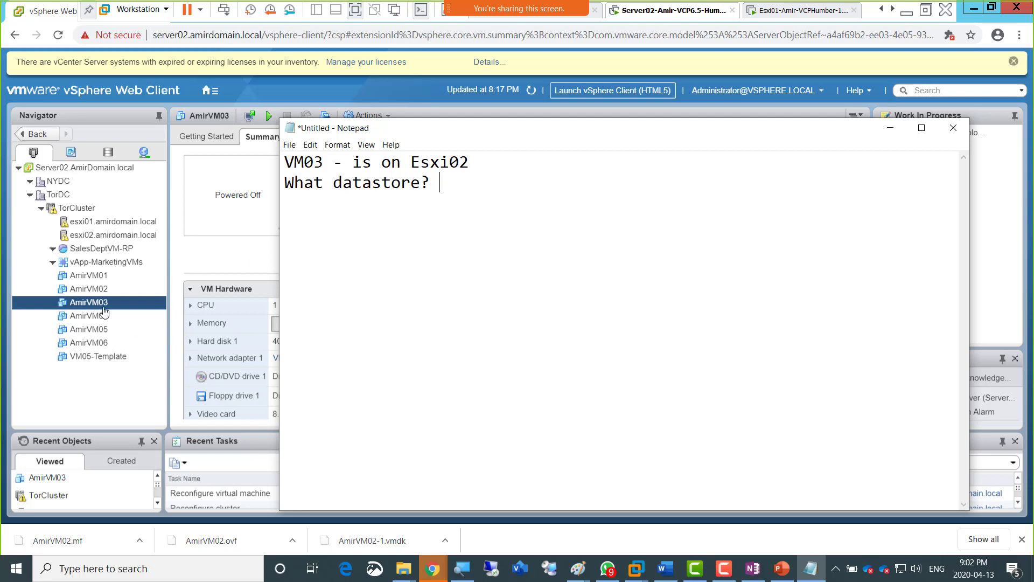
# Look up the datastore of AmirVM03 in the vSphere Web Client, record "DS1" in the Notepad note, and move the note aside.
pyautogui.click(104, 309)
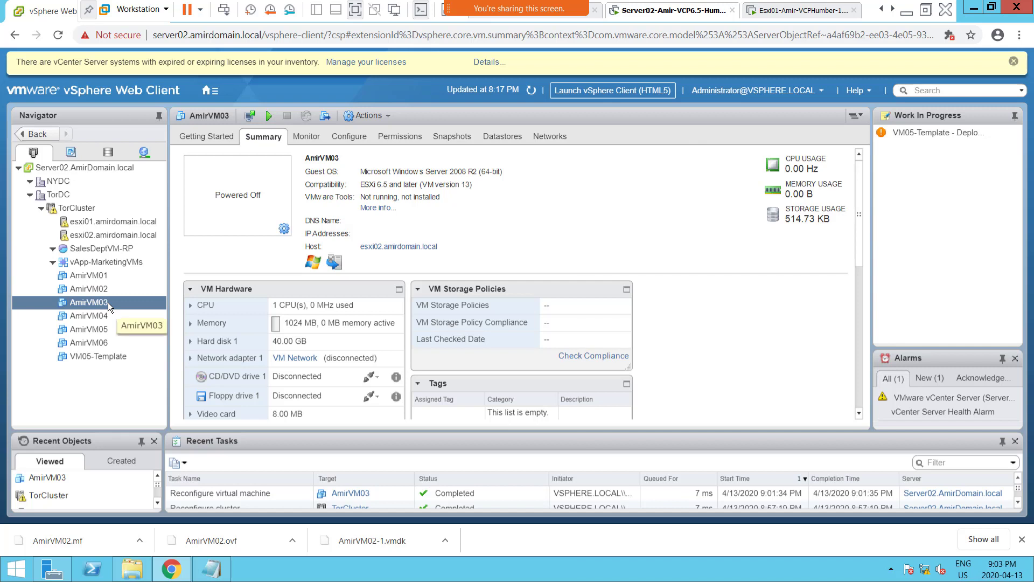
pyautogui.click(502, 135)
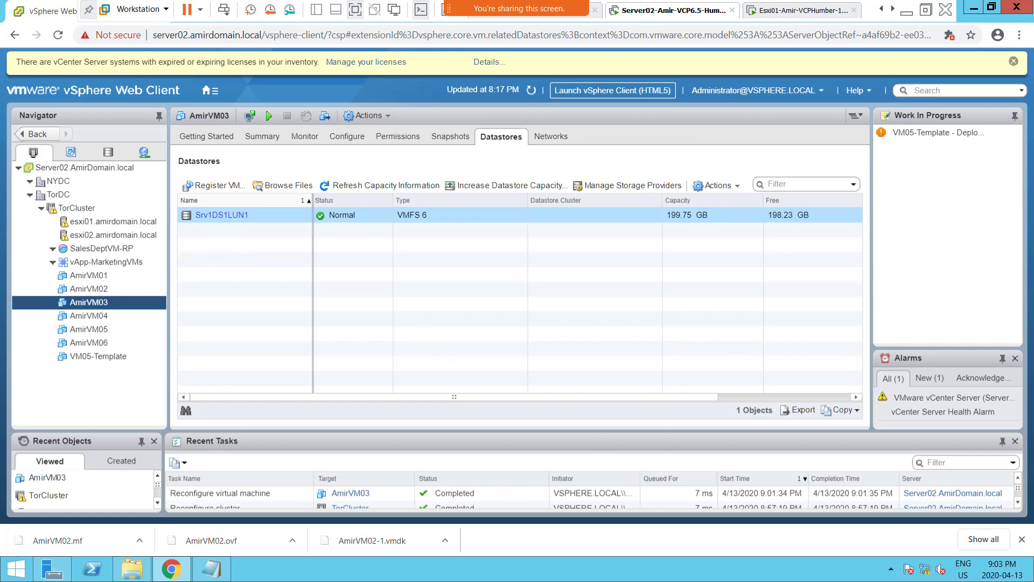
pyautogui.hotkey('alt', 'Tab')
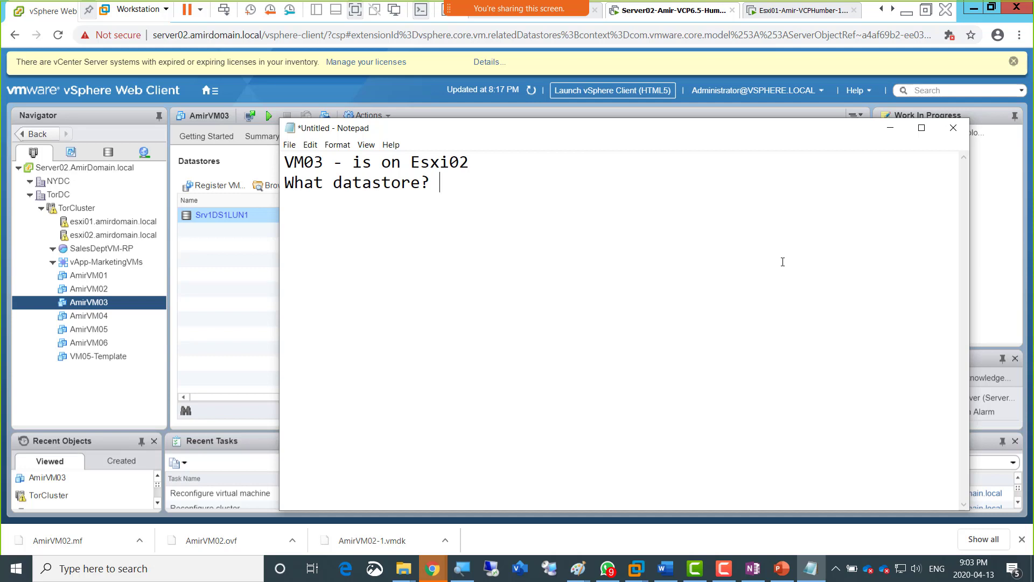
pyautogui.write('DS1')
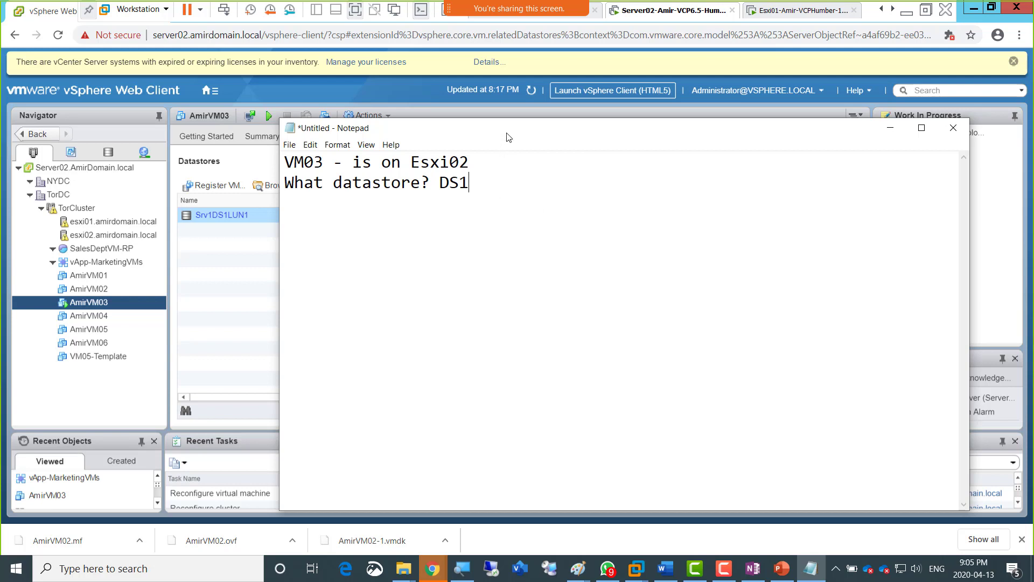
pyautogui.moveTo(506, 136); pyautogui.dragTo(535, 124)
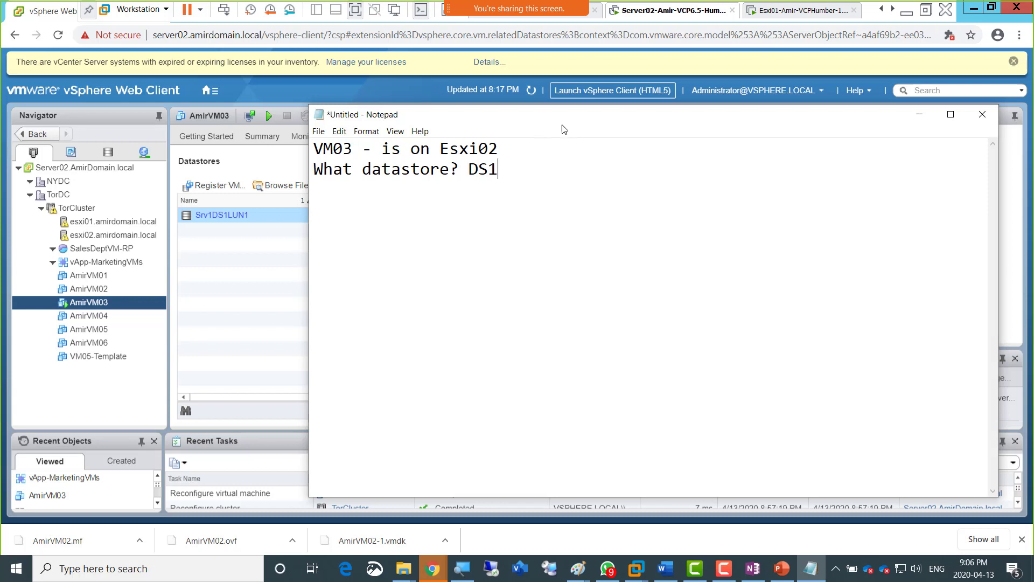
pyautogui.moveTo(543, 129); pyautogui.dragTo(704, 137)
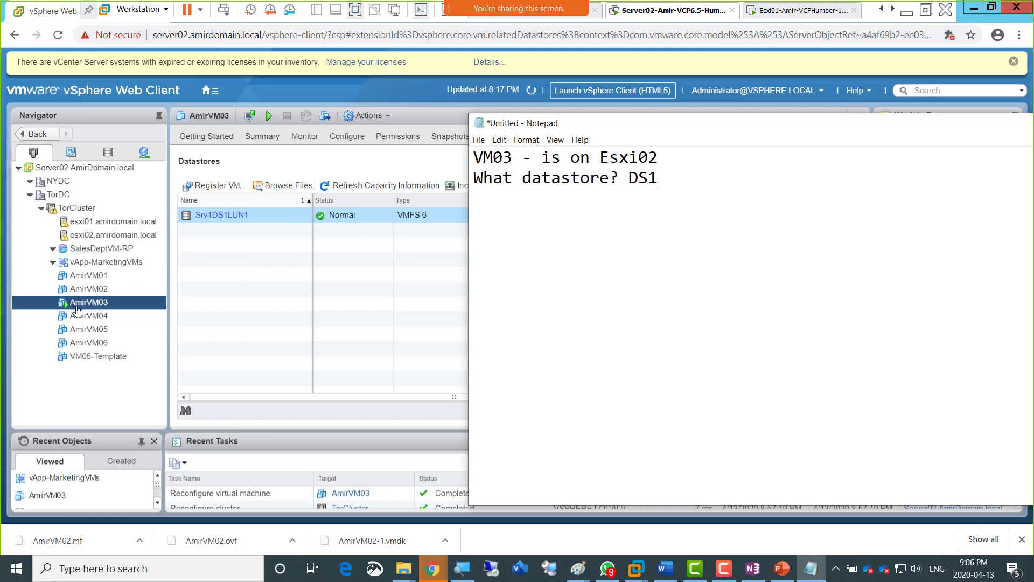
# Try to power on AmirVM03 and dismiss the resulting dialog.
pyautogui.click(69, 306)
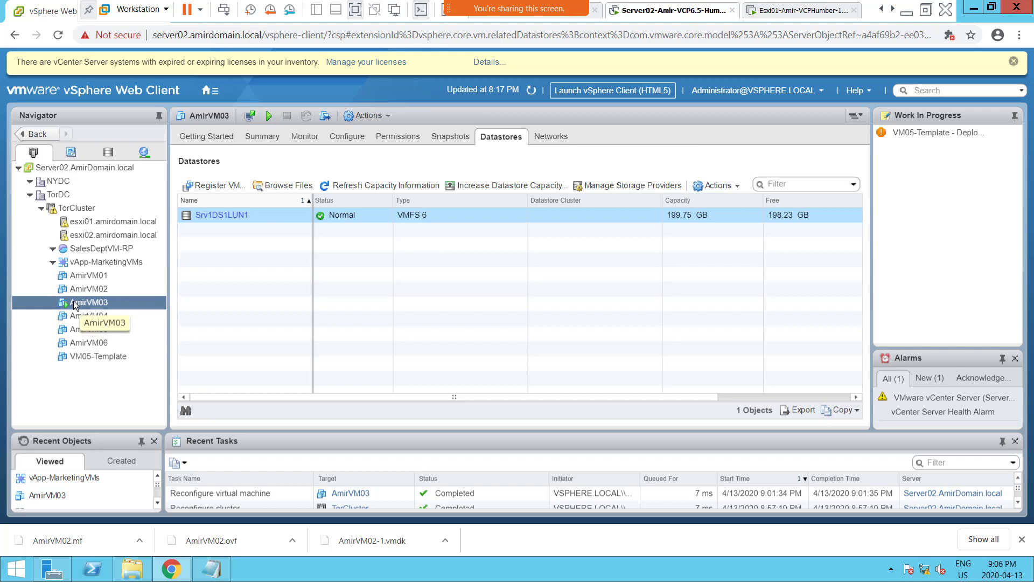
pyautogui.rightClick(74, 303)
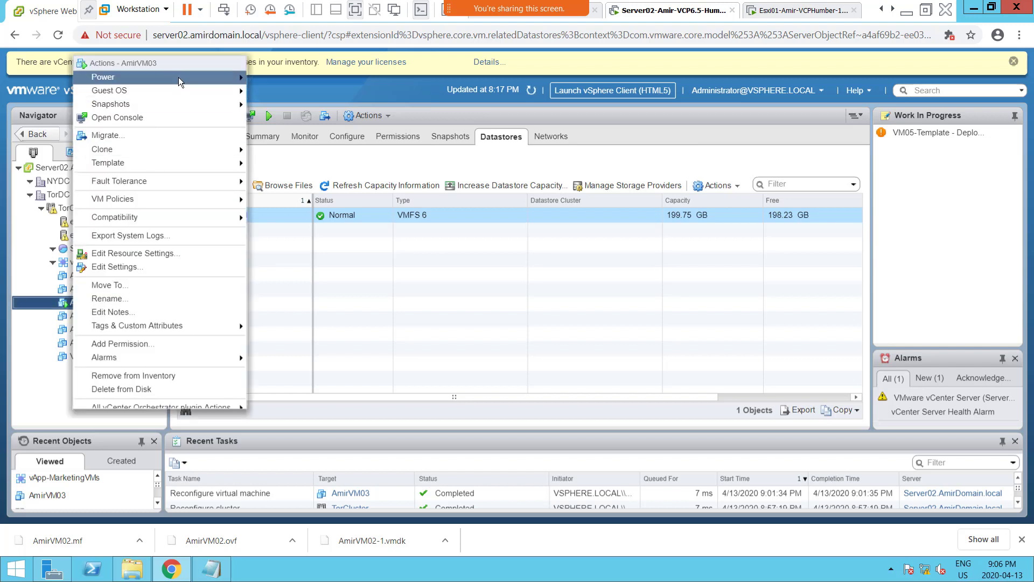
pyautogui.moveTo(215, 79)
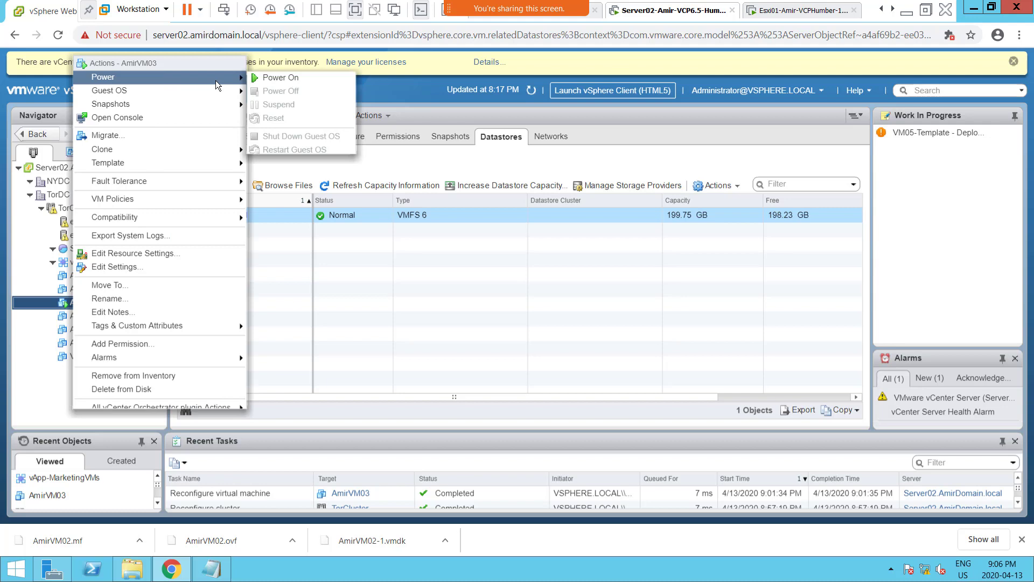
pyautogui.click(291, 81)
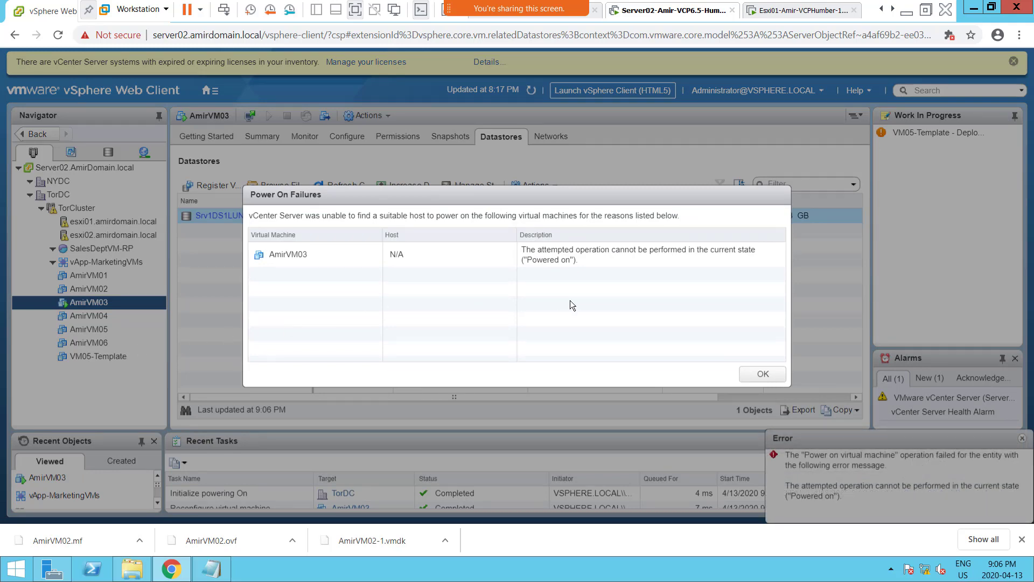
pyautogui.click(746, 376)
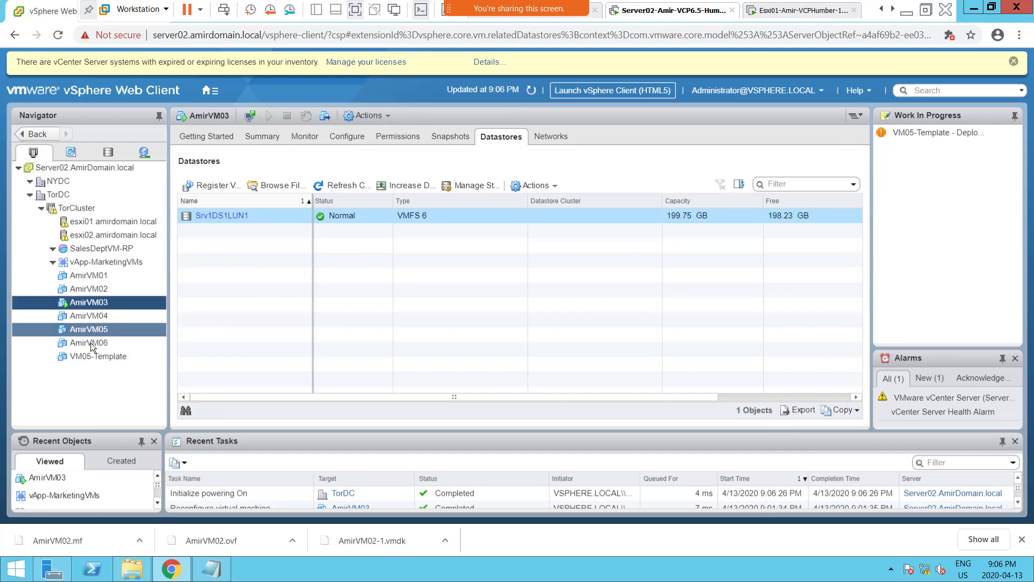
# Show the summary of AmirVM03, power off the virtual machine, and confirm.
pyautogui.click(257, 138)
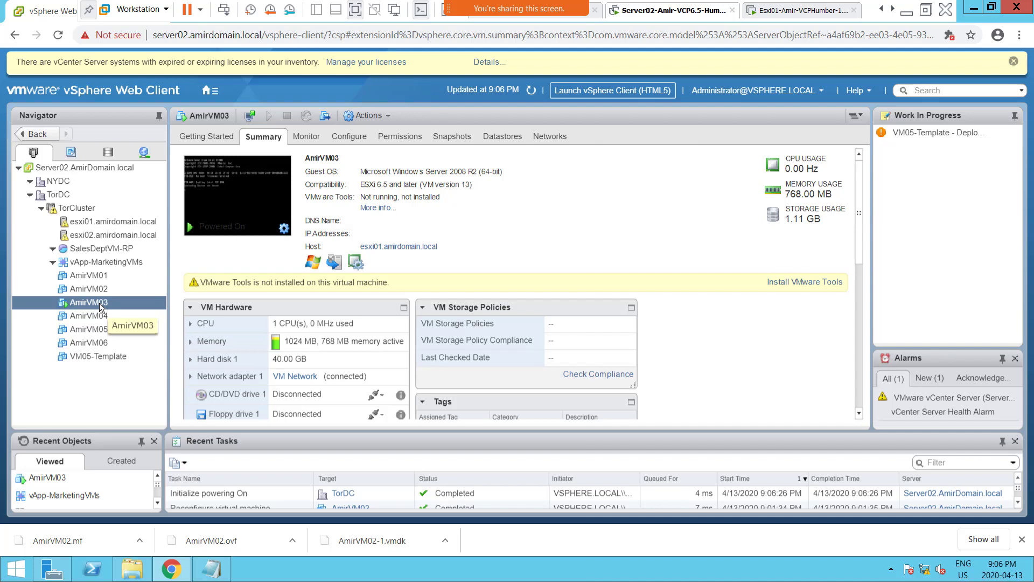
pyautogui.rightClick(100, 302)
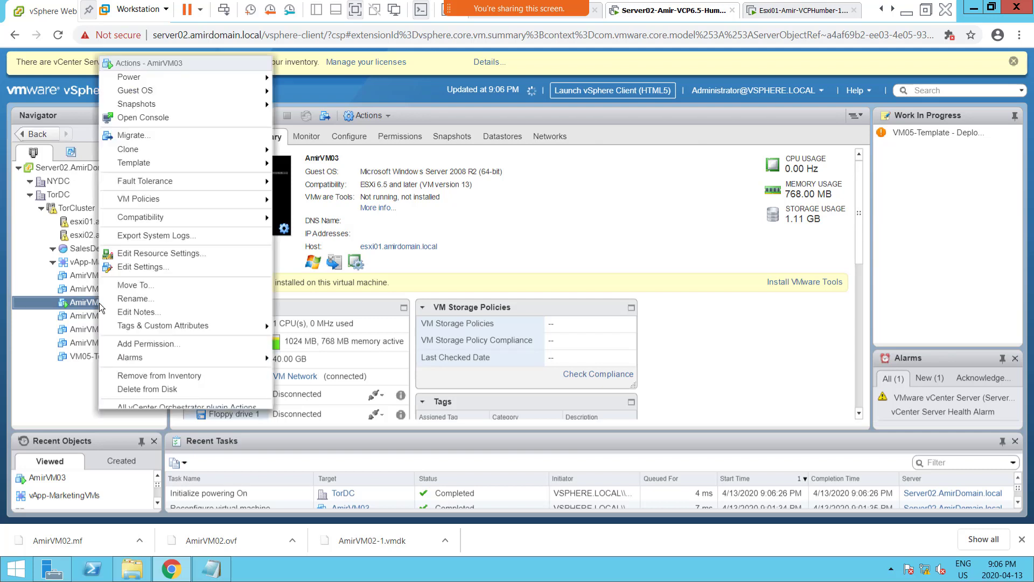
pyautogui.moveTo(176, 77)
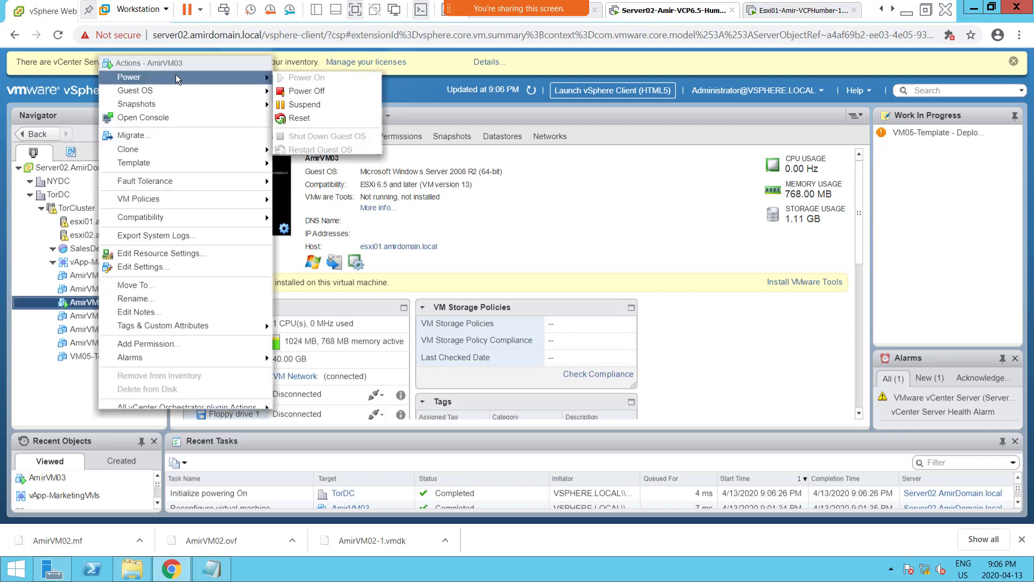
pyautogui.click(340, 93)
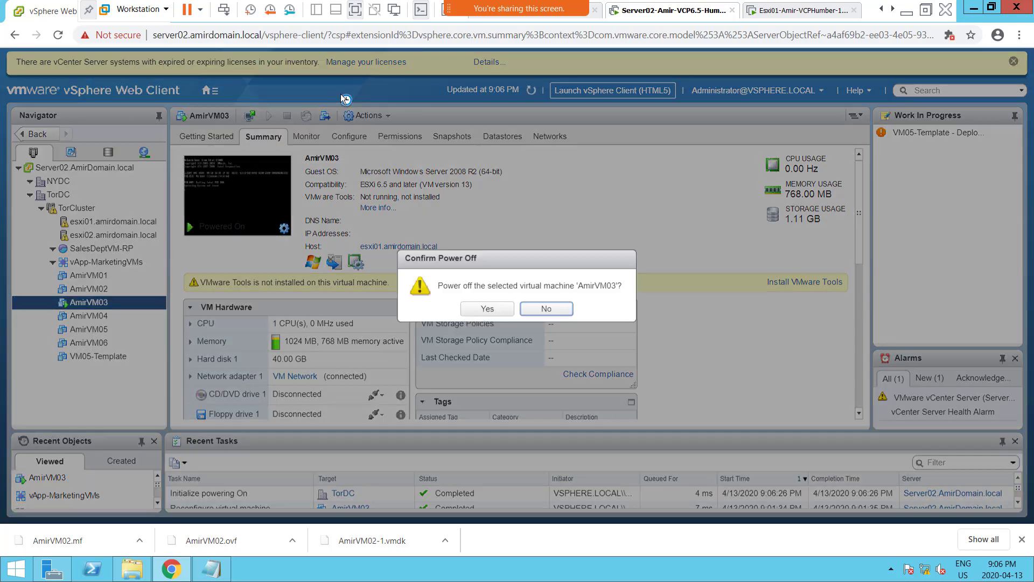
pyautogui.click(470, 306)
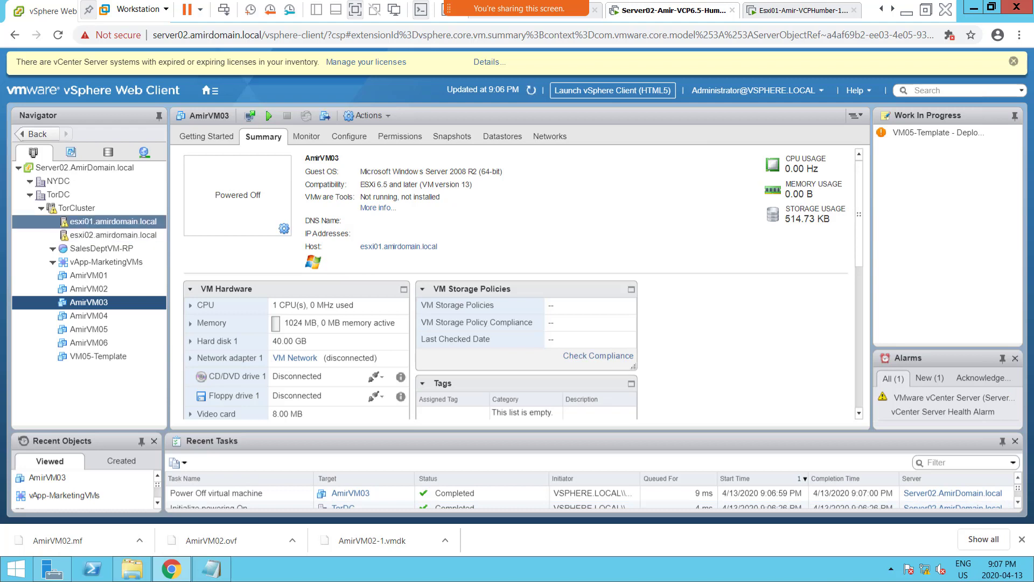
# Bring up the Notepad note beside the AmirVM03 summary to compare its host, and return to the vSphere Web Client.
pyautogui.hotkey('alt', 'Tab')
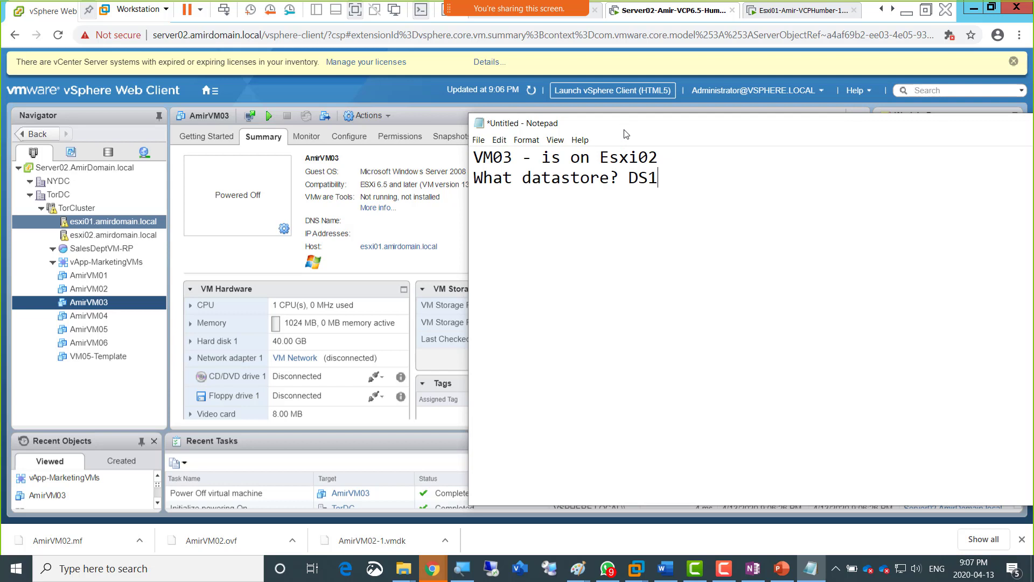
pyautogui.moveTo(624, 133); pyautogui.dragTo(681, 141)
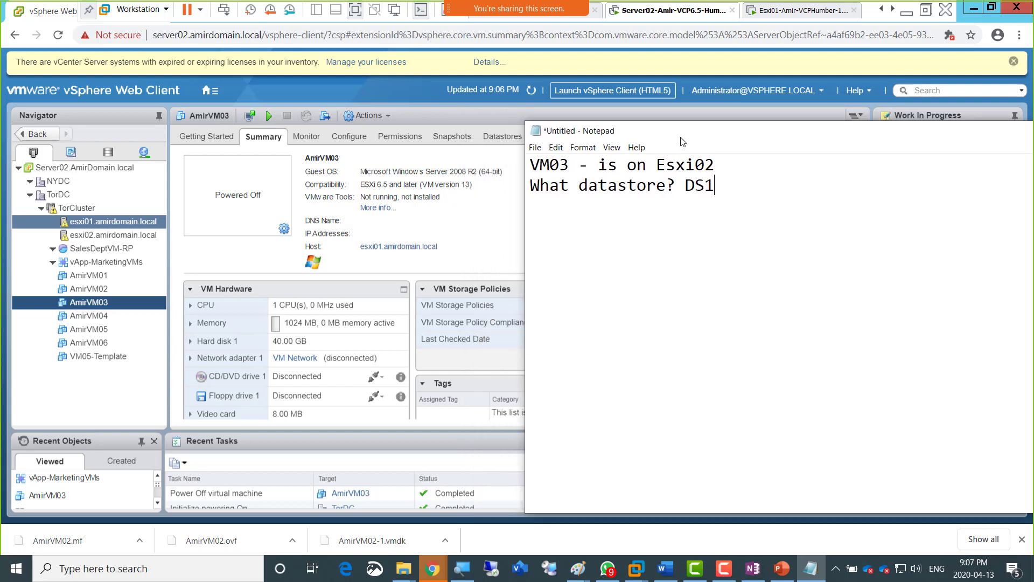
pyautogui.moveTo(681, 140); pyautogui.dragTo(581, 140)
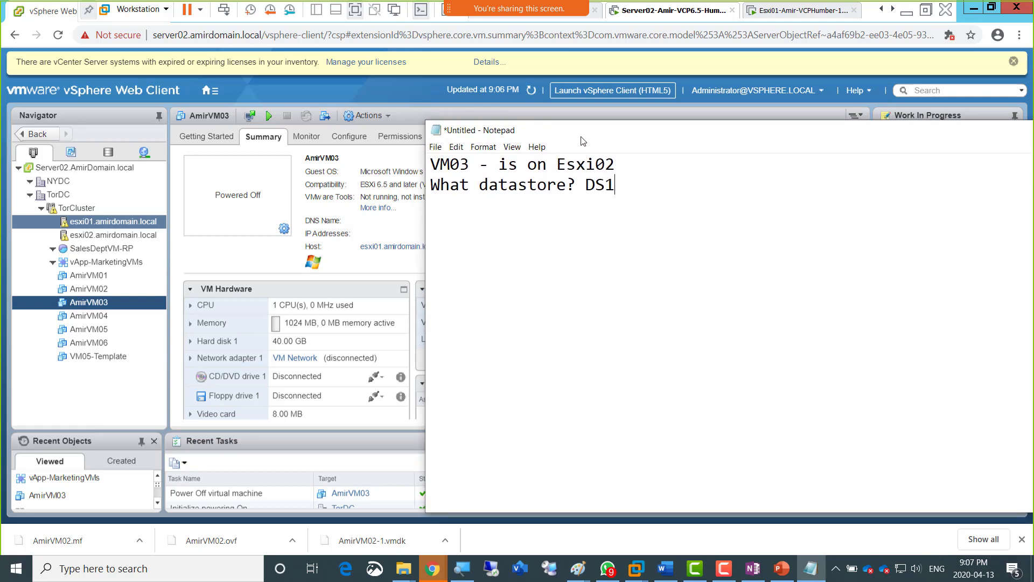
pyautogui.hotkey('alt', 'Tab')
pyautogui.hotkey('alt', 'Tab')
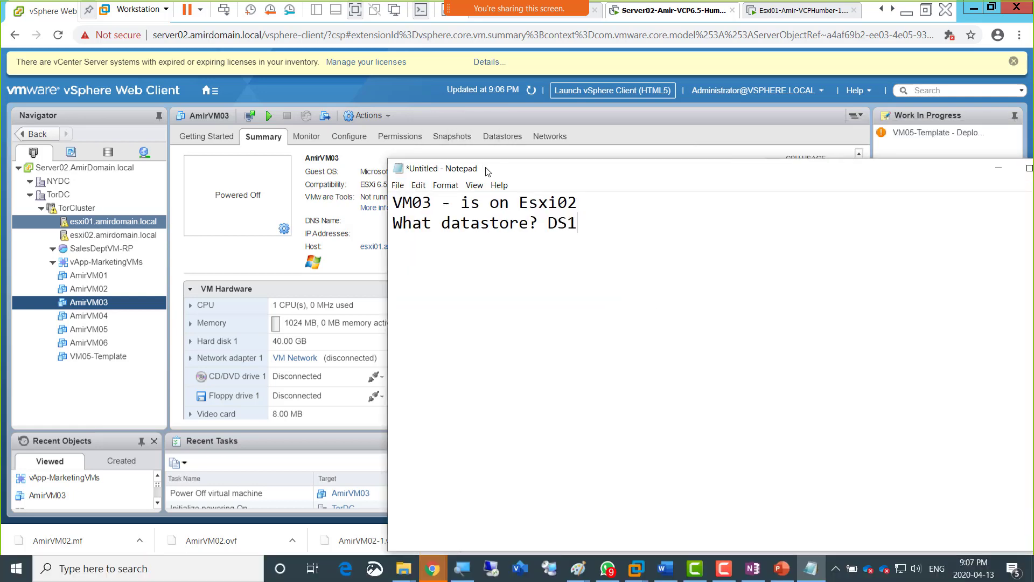
pyautogui.moveTo(487, 170); pyautogui.dragTo(487, 154)
pyautogui.hotkey('alt', 'Tab')
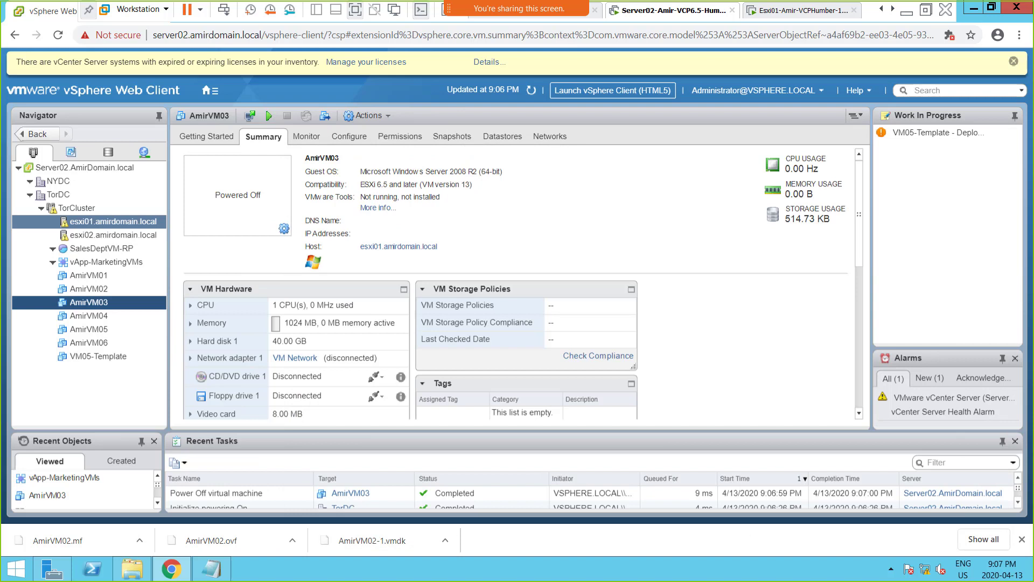
# Start the Turn On Fault Tolerance wizard for AmirVM03 and move the WhatsApp picture out of the way.
pyautogui.rightClick(92, 303)
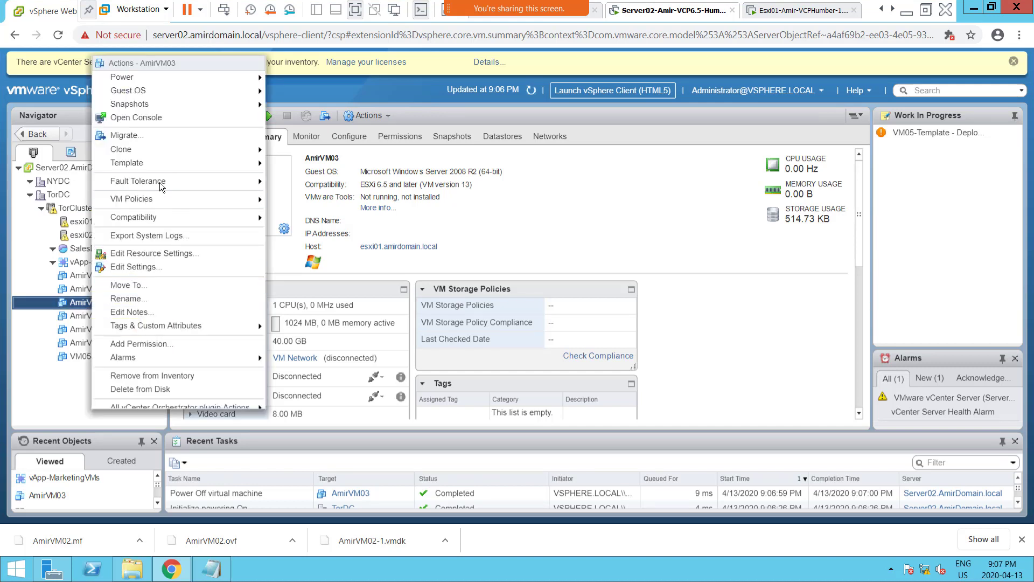
pyautogui.moveTo(154, 184)
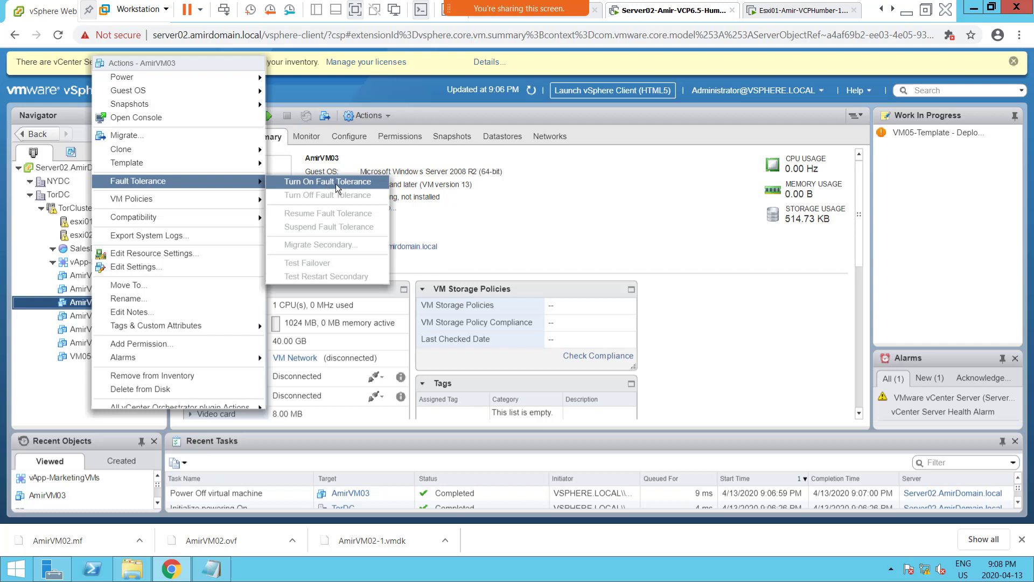
pyautogui.click(332, 183)
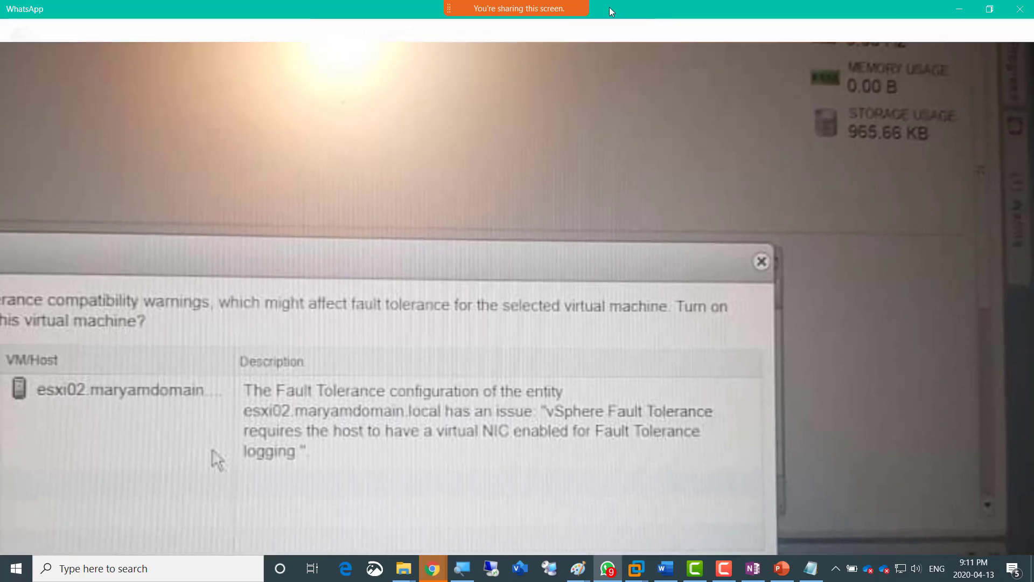
pyautogui.moveTo(609, 8); pyautogui.dragTo(1033, 22)
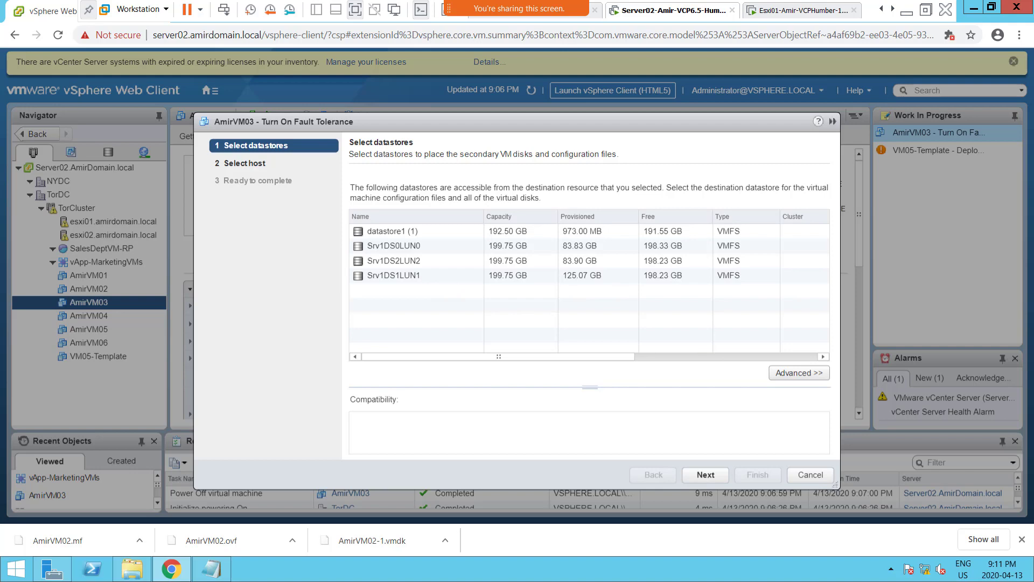
# Bring the Notepad note over the wizard's datastore list, highlight the recorded datastore DS1, and move the note away.
pyautogui.hotkey('alt', 'Tab')
pyautogui.moveTo(480, 189); pyautogui.dragTo(370, 311)
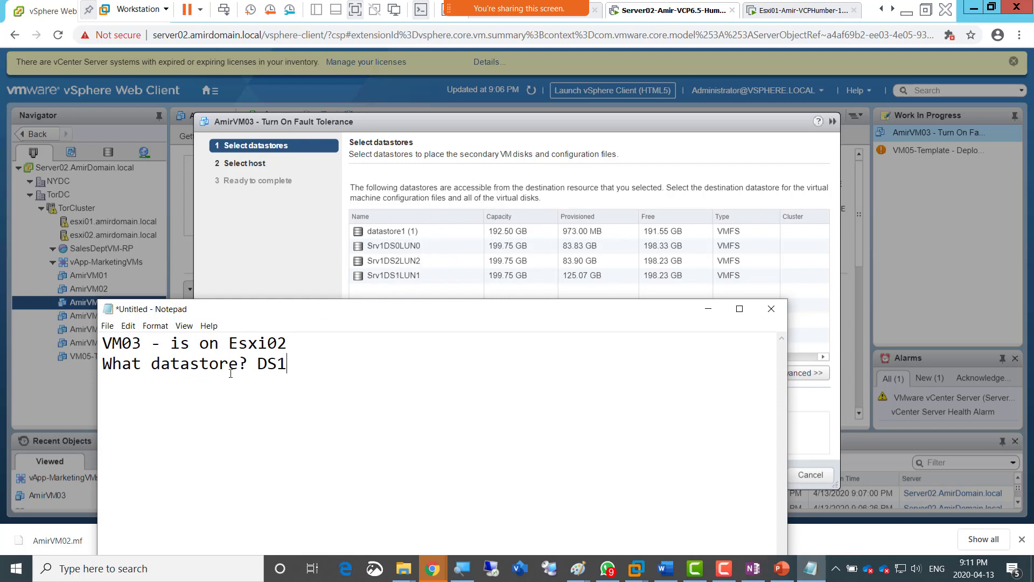
pyautogui.moveTo(257, 364); pyautogui.dragTo(299, 367)
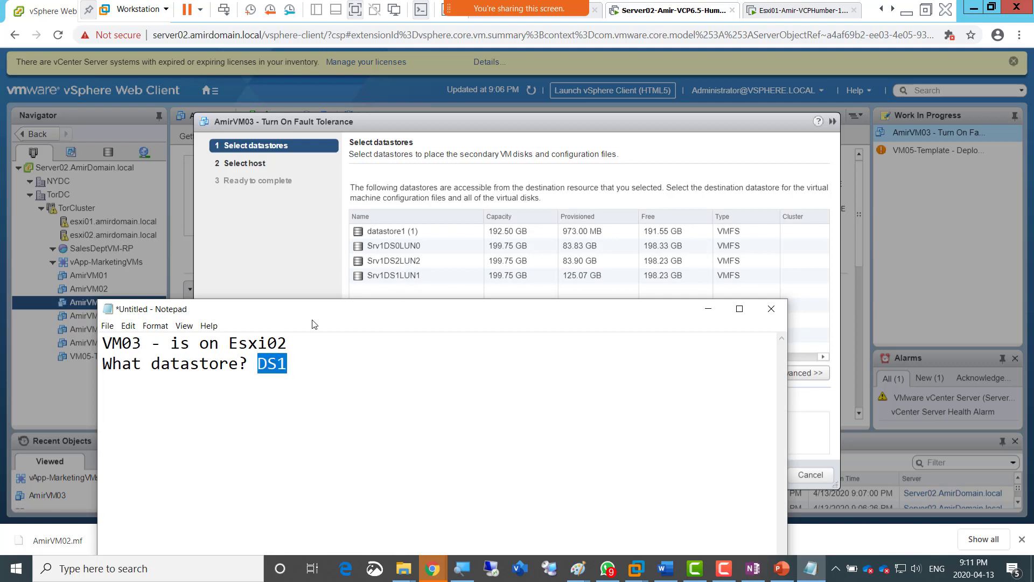
pyautogui.moveTo(332, 316); pyautogui.dragTo(1033, 167)
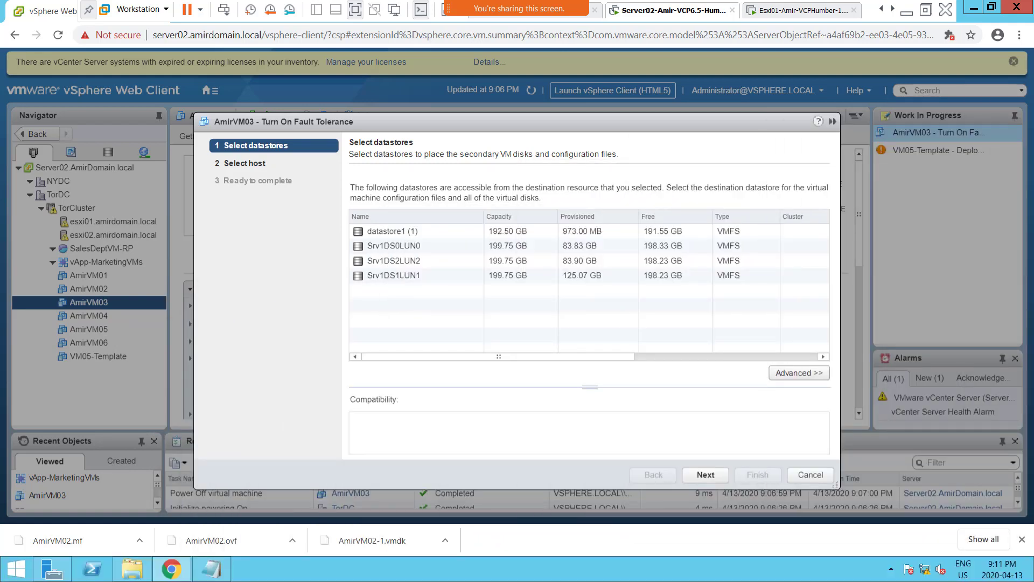
# Choose Srv1DS2LUN2 as the datastore for the secondary VM's disks and configuration files.
pyautogui.click(386, 263)
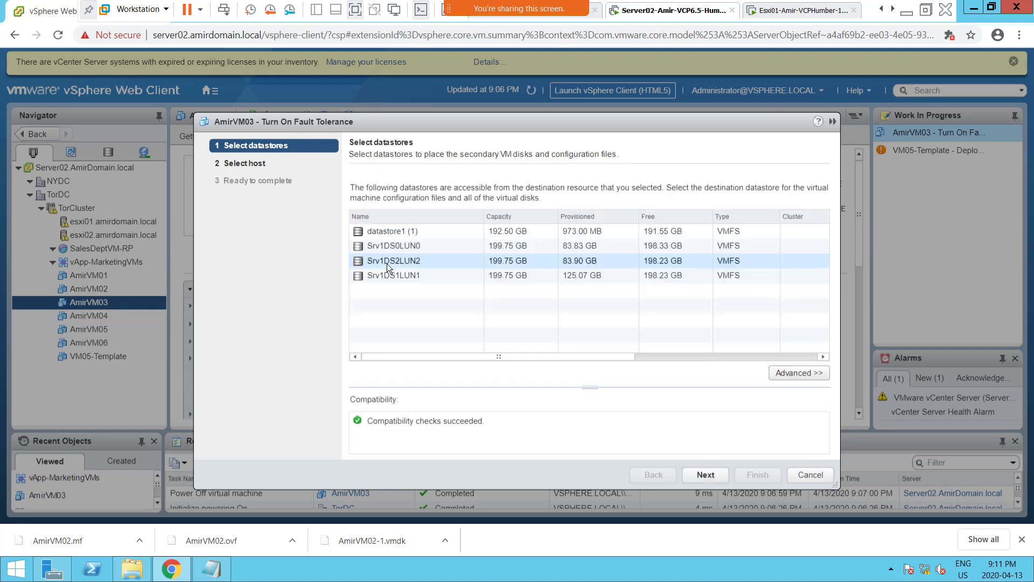
pyautogui.click(477, 262)
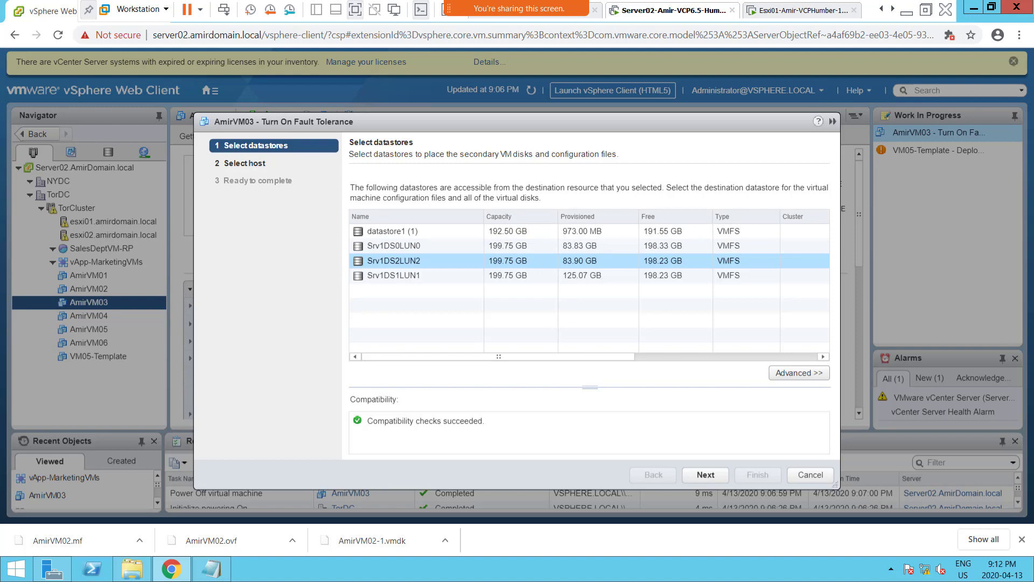
pyautogui.click(907, 11)
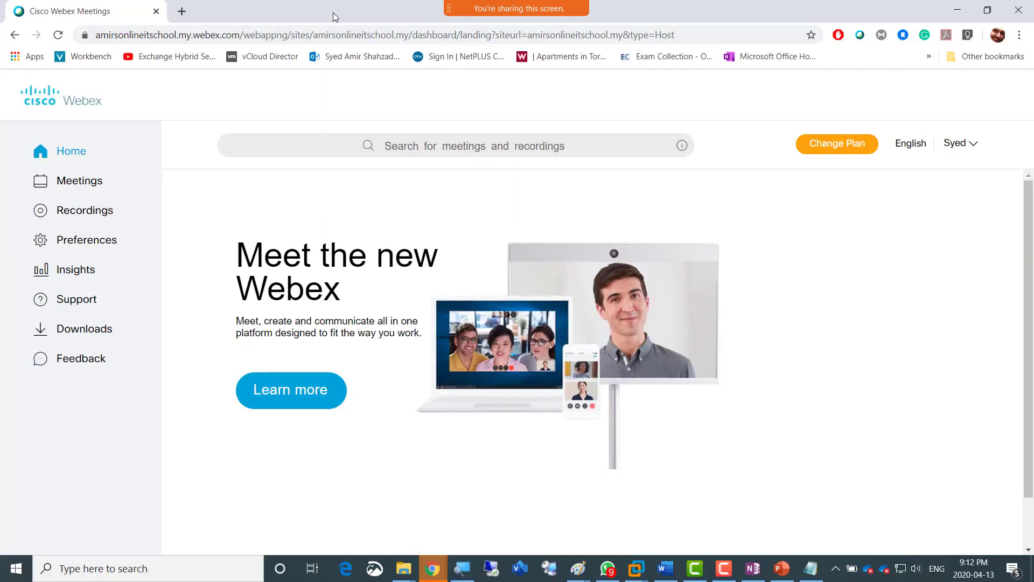
pyautogui.click(957, 10)
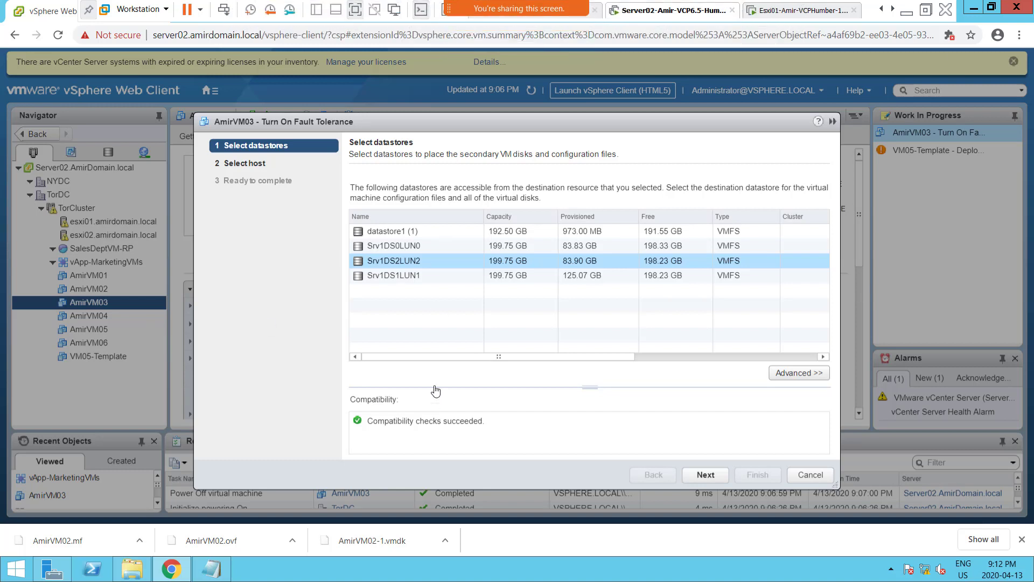
pyautogui.click(405, 277)
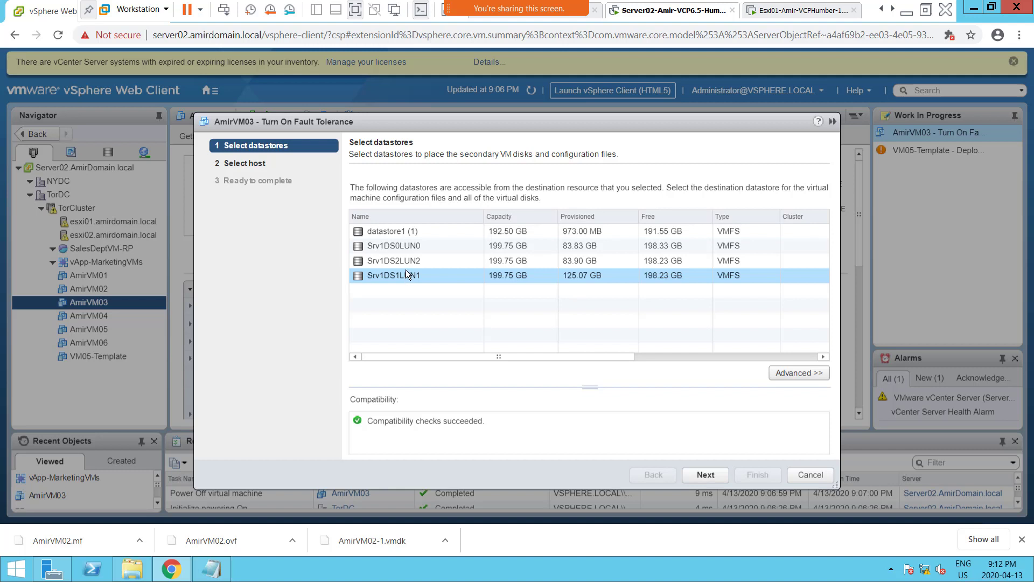
pyautogui.click(405, 259)
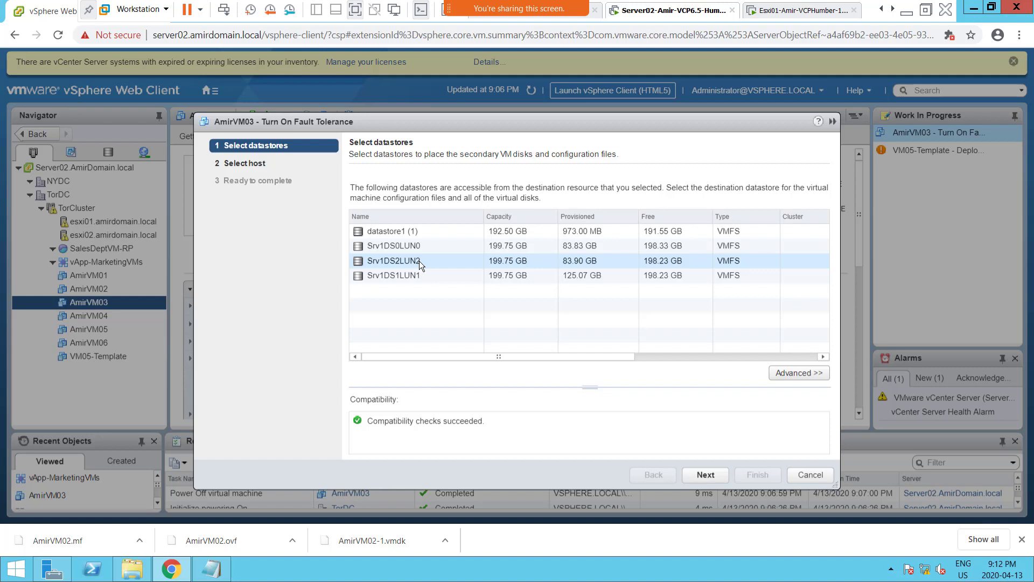
# Confirm Srv1DS2LUN2 as the secondary VM's datastore and continue to the host selection.
pyautogui.click(418, 261)
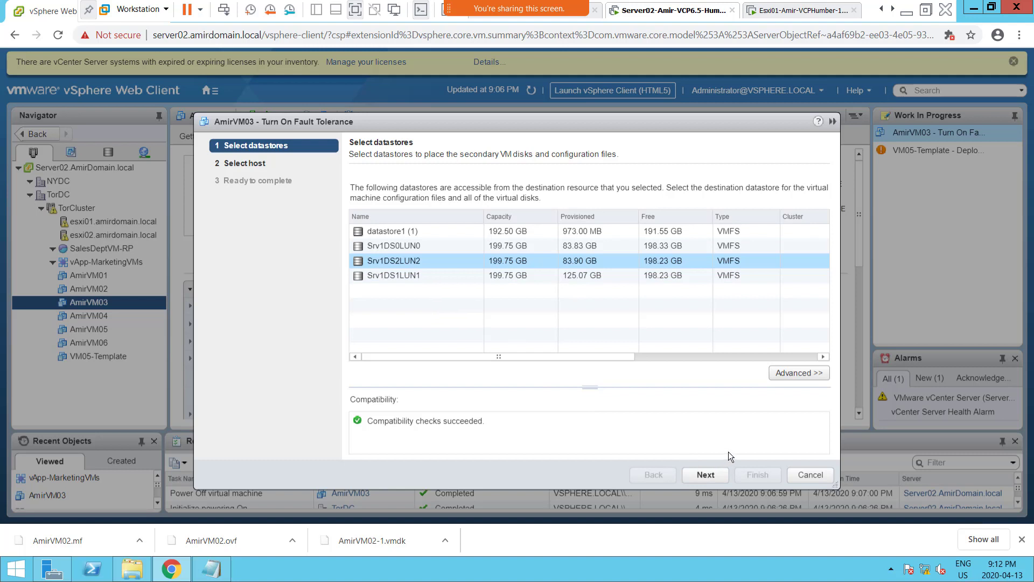
pyautogui.click(716, 476)
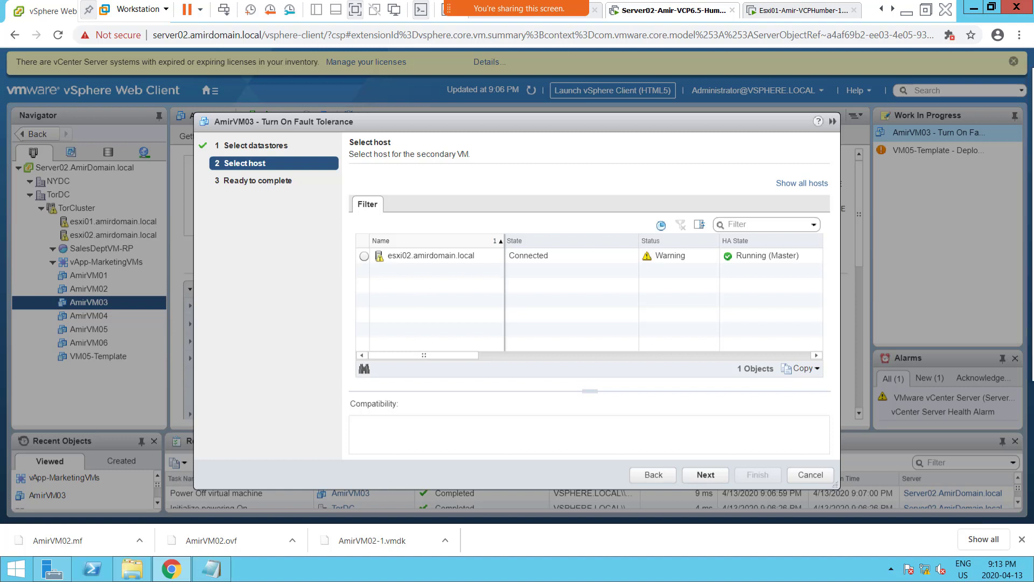
# Bring the Notepad note over the wizard's host list, highlight the recorded host Esxi02, and move the note away.
pyautogui.moveTo(1033, 87); pyautogui.dragTo(550, 331)
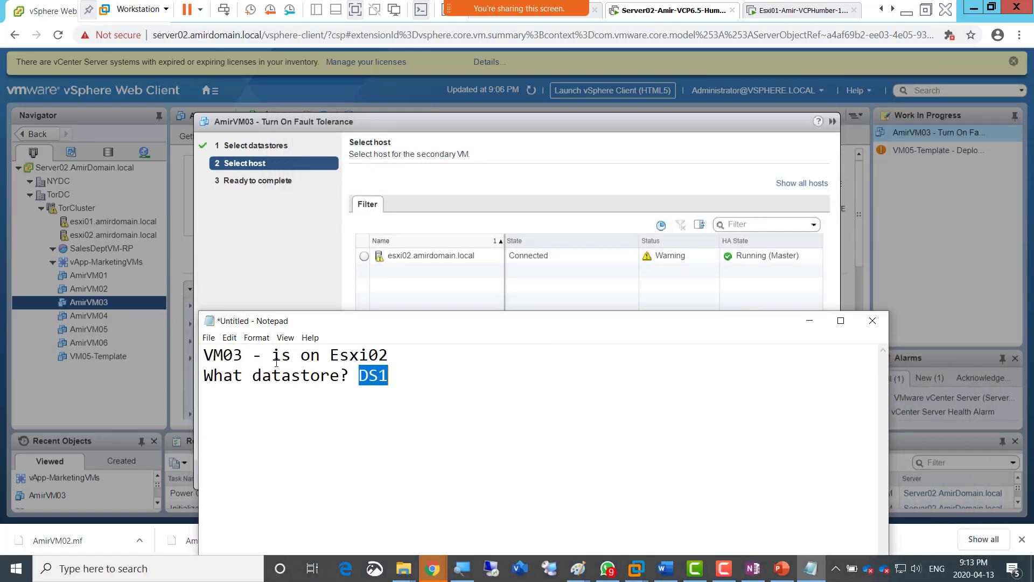
pyautogui.click(393, 356)
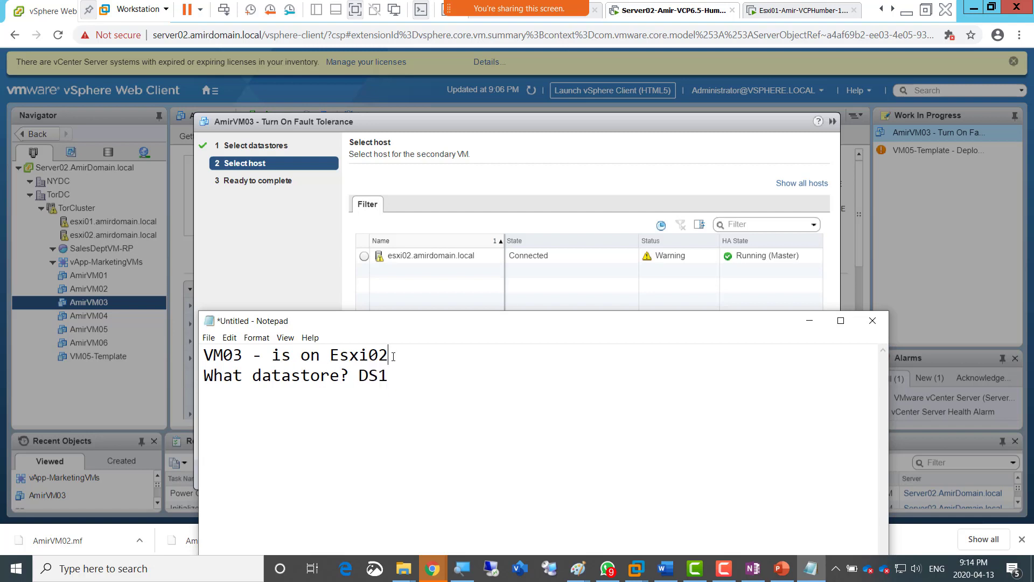
pyautogui.moveTo(393, 357); pyautogui.dragTo(332, 356)
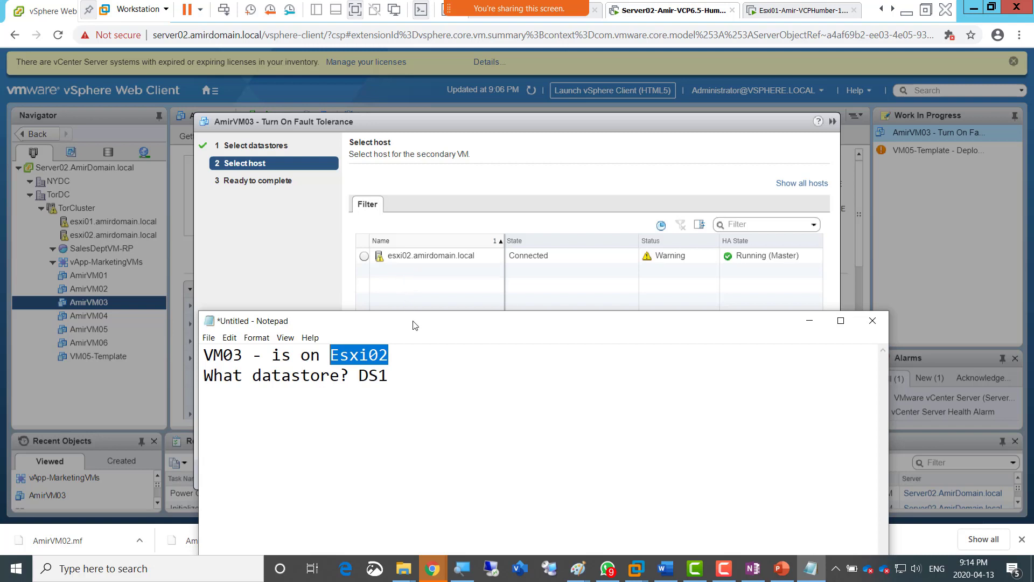
pyautogui.moveTo(415, 325); pyautogui.dragTo(415, 303)
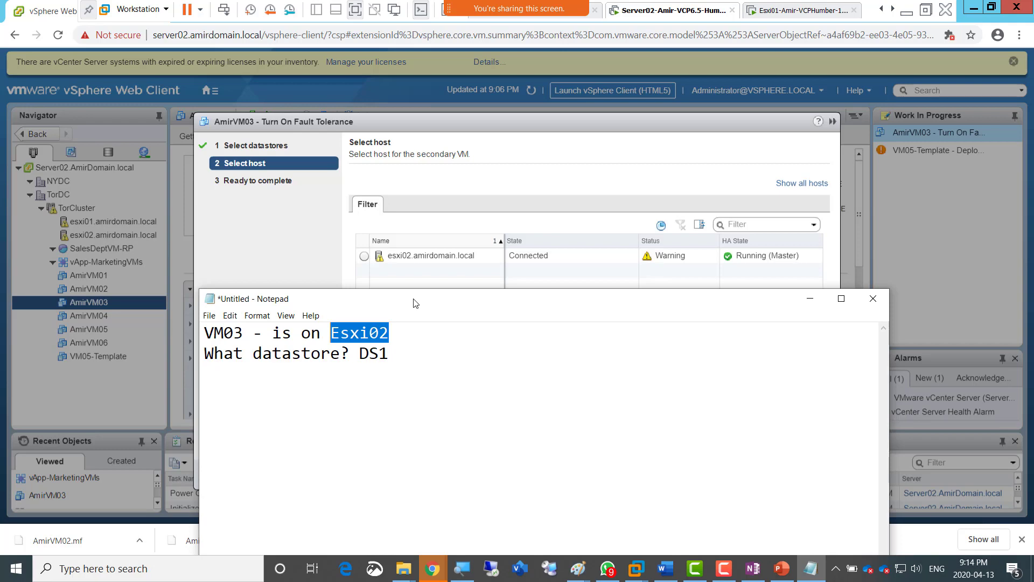
pyautogui.moveTo(416, 304); pyautogui.dragTo(1033, 177)
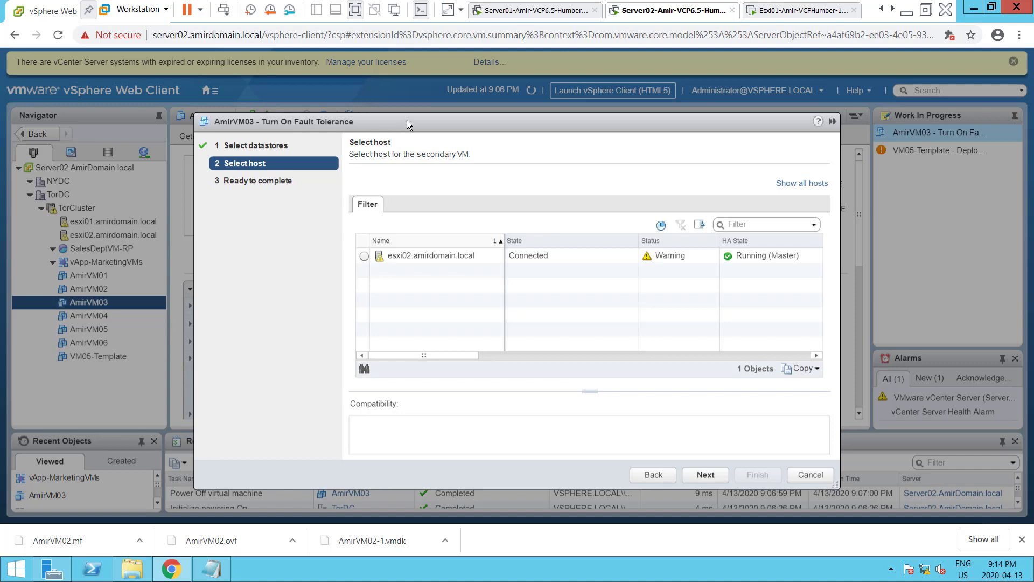
# Move the Turn On Fault Tolerance wizard aside to check AmirVM03's host in its summary, and reposition the wizard with all its controls visible.
pyautogui.moveTo(406, 122); pyautogui.dragTo(406, 127)
pyautogui.moveTo(388, 274); pyautogui.dragTo(385, 312)
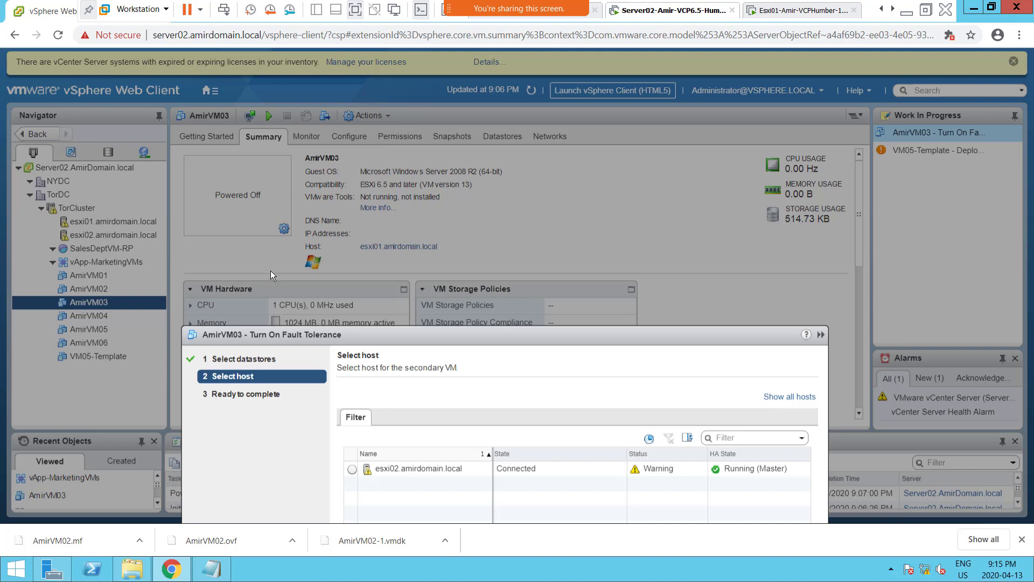
pyautogui.moveTo(389, 335); pyautogui.dragTo(390, 277)
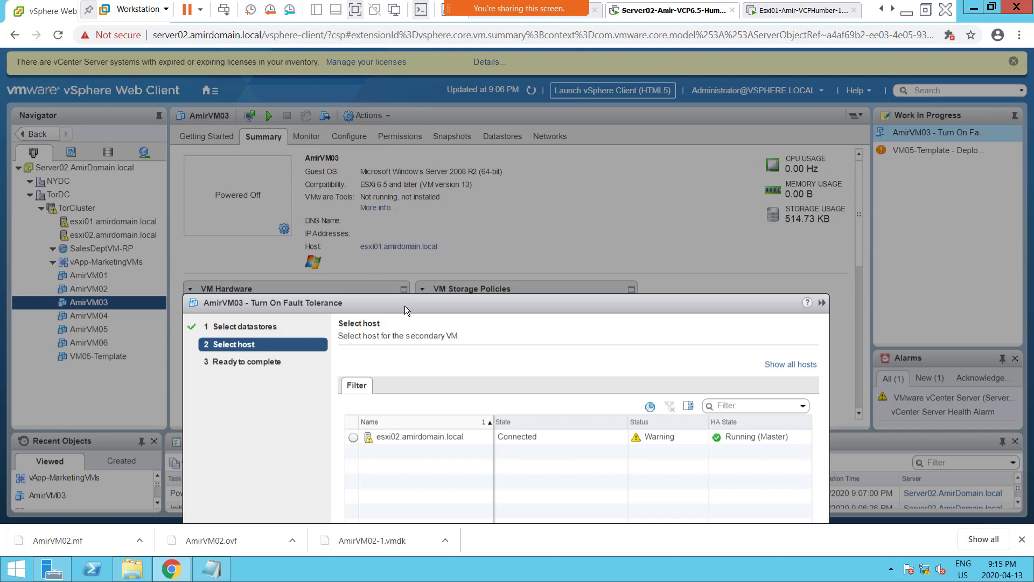
pyautogui.moveTo(402, 307); pyautogui.dragTo(380, 176)
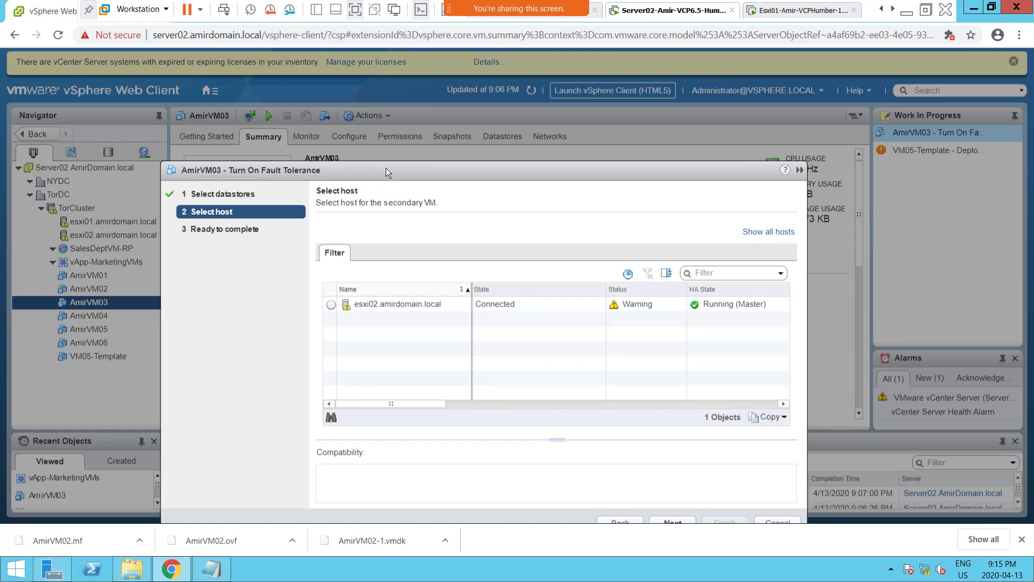
pyautogui.moveTo(386, 168); pyautogui.dragTo(386, 153)
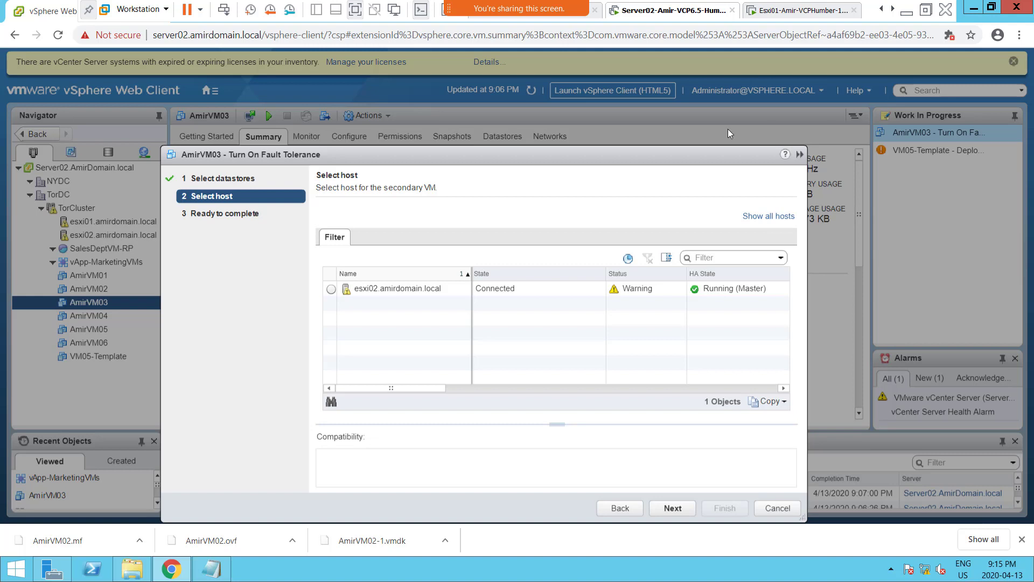
# Correct the VM03 host in the Notepad note to Esxi01 and move the note off the wizard.
pyautogui.moveTo(1033, 113); pyautogui.dragTo(477, 149)
pyautogui.click(323, 181)
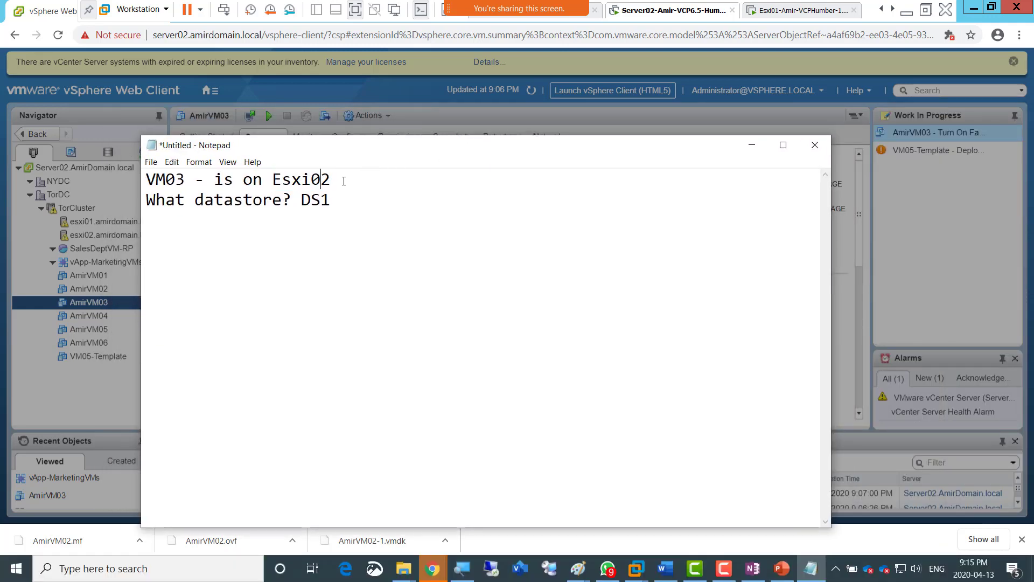
pyautogui.hotkey('shift', 'Right')
pyautogui.write('`')
pyautogui.press('BackSpace')
pyautogui.write('1')
pyautogui.moveTo(397, 146); pyautogui.dragTo(1033, 129)
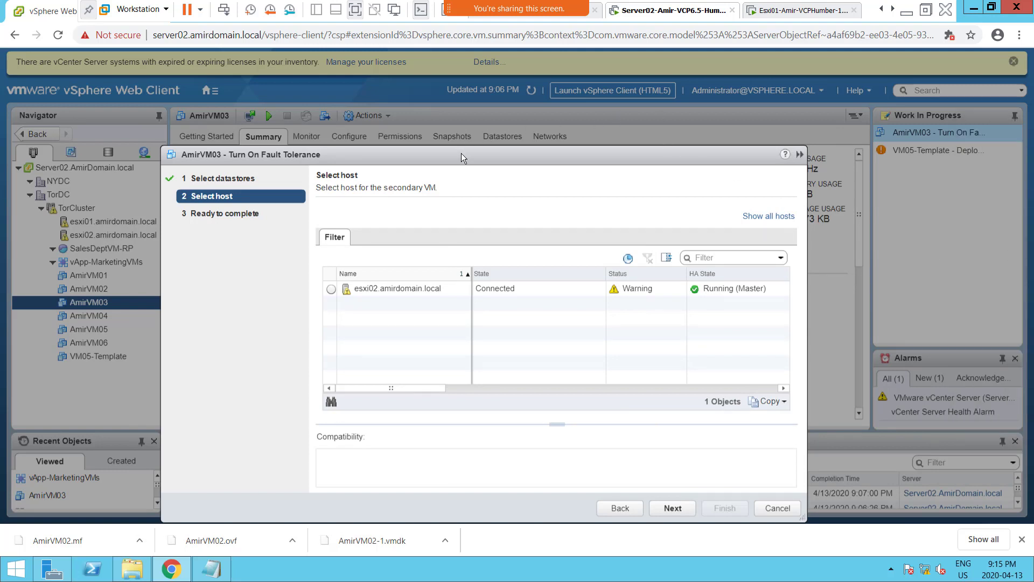
# Choose esxi02.amirdomain.local as the host for the secondary VM and continue to the placement review.
pyautogui.moveTo(461, 153); pyautogui.dragTo(430, 118)
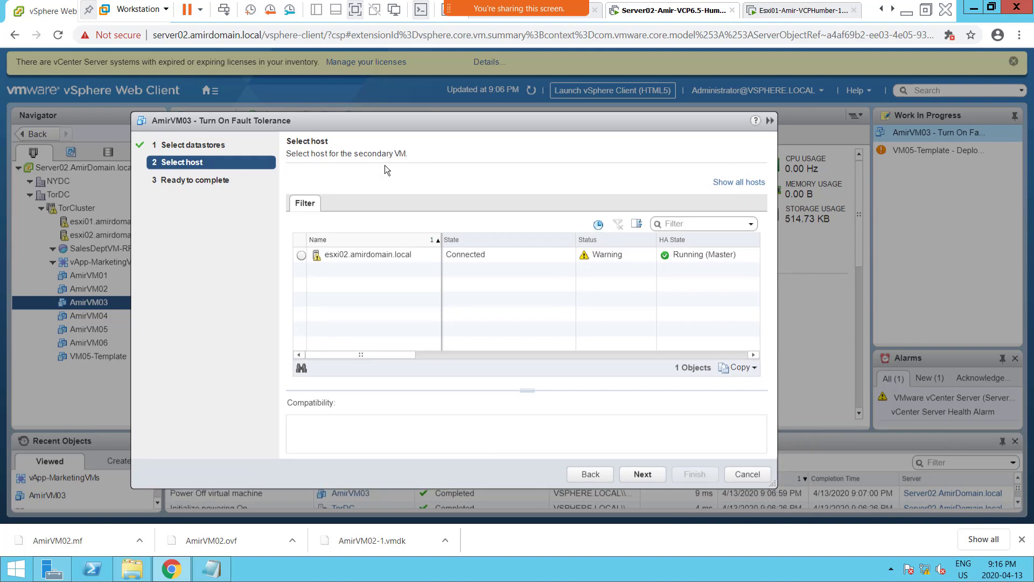
pyautogui.click(298, 255)
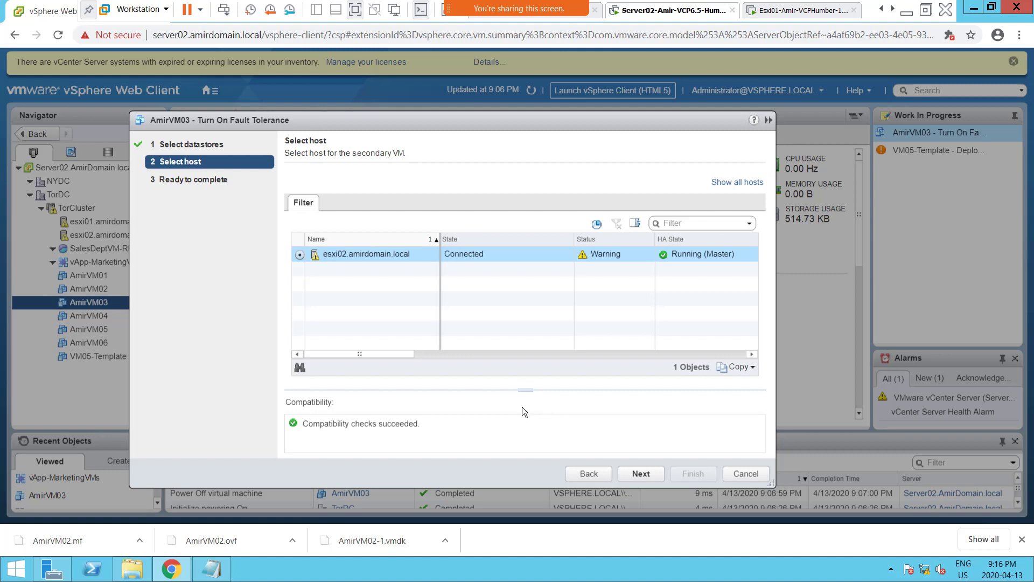
pyautogui.moveTo(448, 121); pyautogui.dragTo(451, 101)
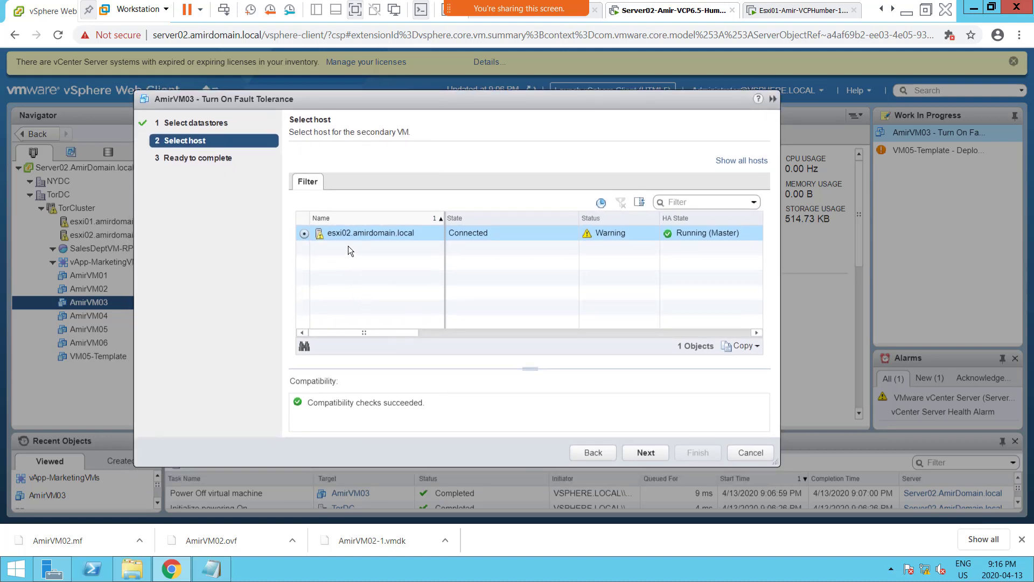
pyautogui.click(647, 453)
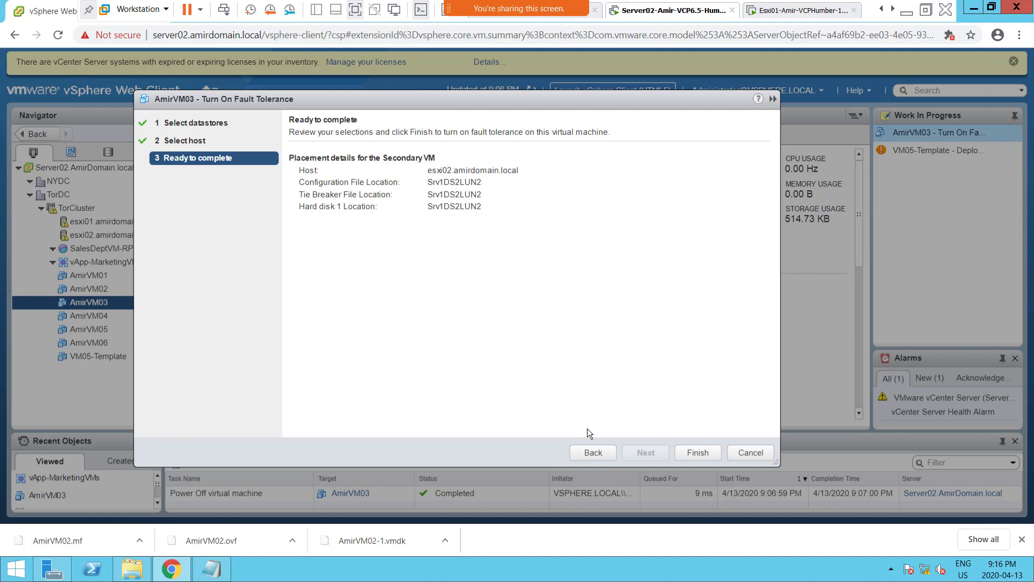
# Step back and forth through the wizard to review the secondary VM's datastore, host and placement details.
pyautogui.click(594, 452)
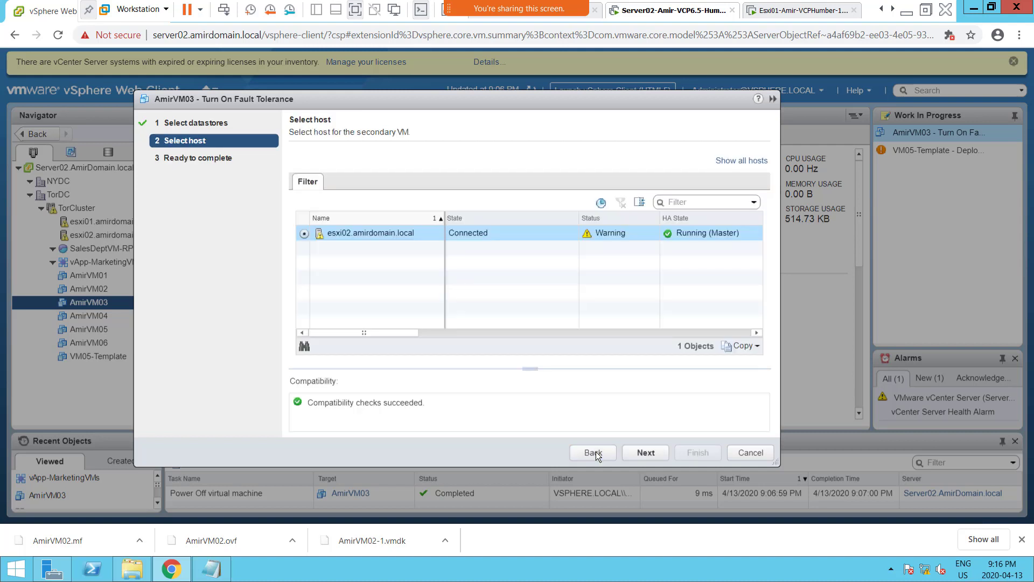
pyautogui.click(594, 453)
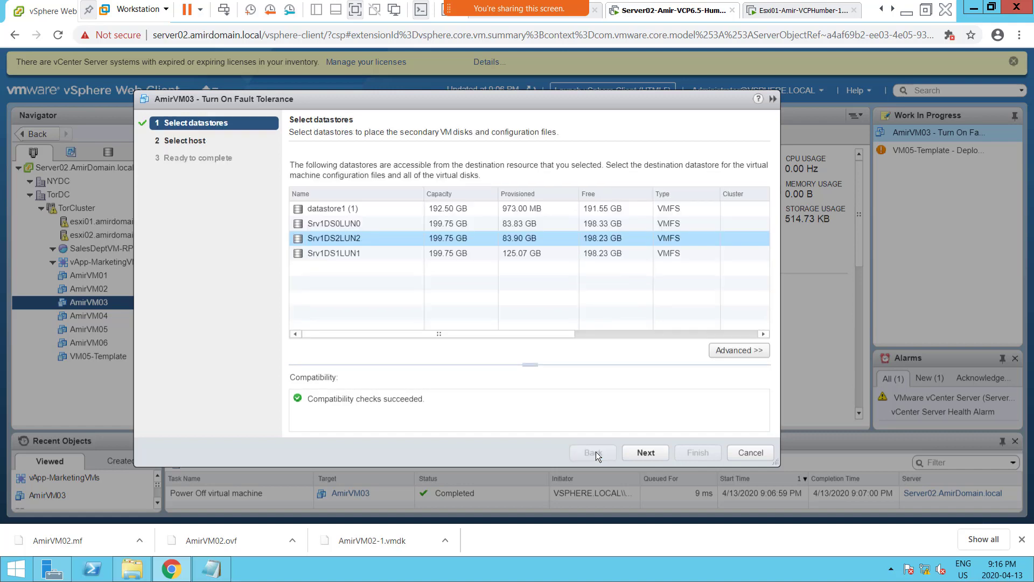
pyautogui.click(641, 453)
pyautogui.click(640, 453)
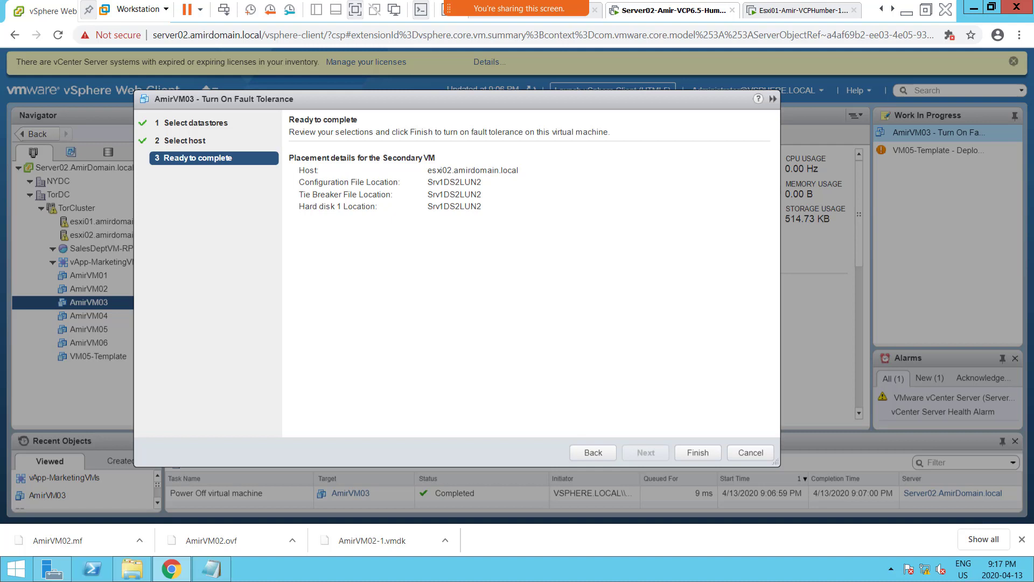
pyautogui.click(593, 452)
pyautogui.click(592, 452)
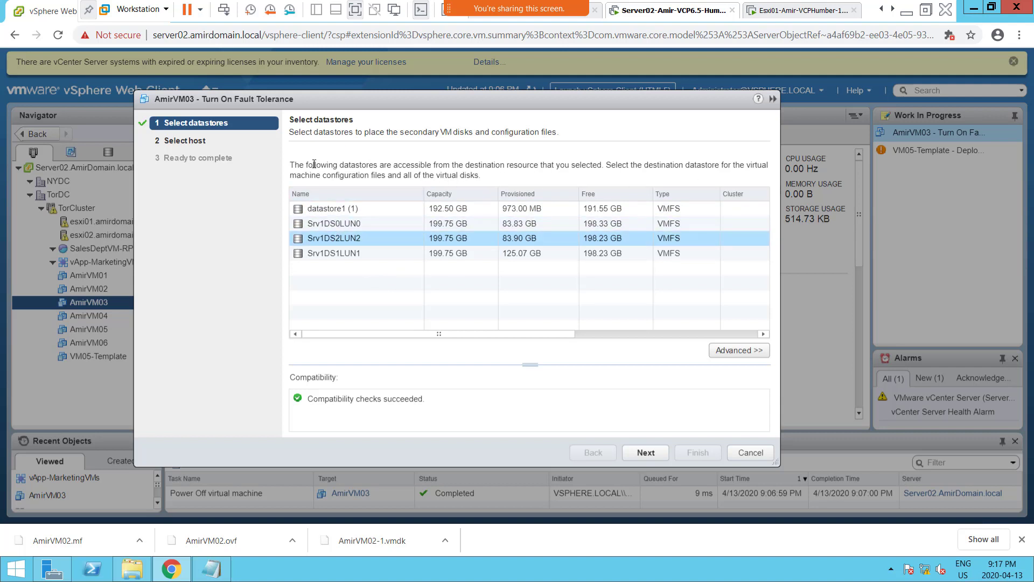
pyautogui.click(645, 452)
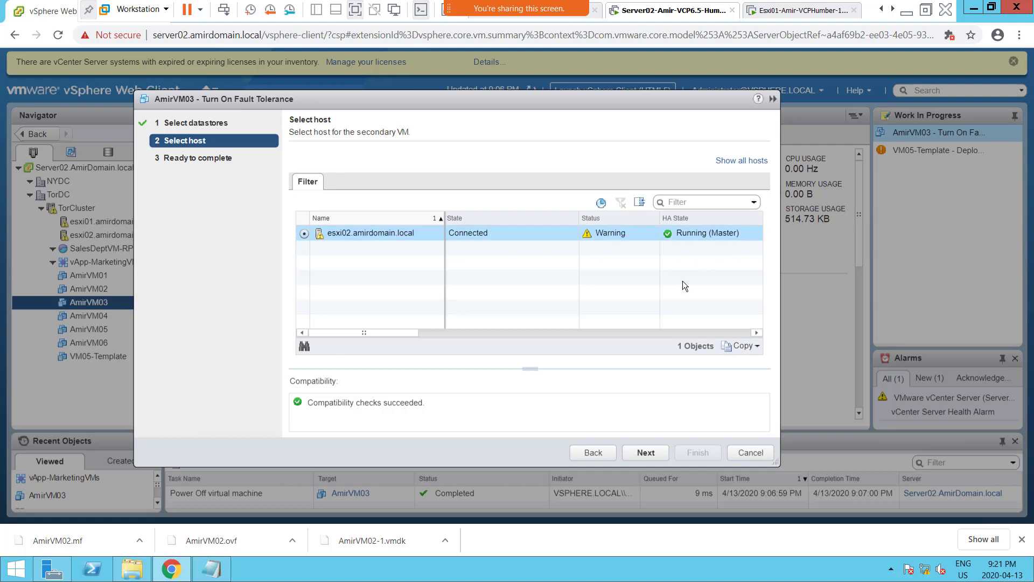
# Accept esxi02.amirdomain.local as the secondary VM's host and continue to the placement review.
pyautogui.click(649, 454)
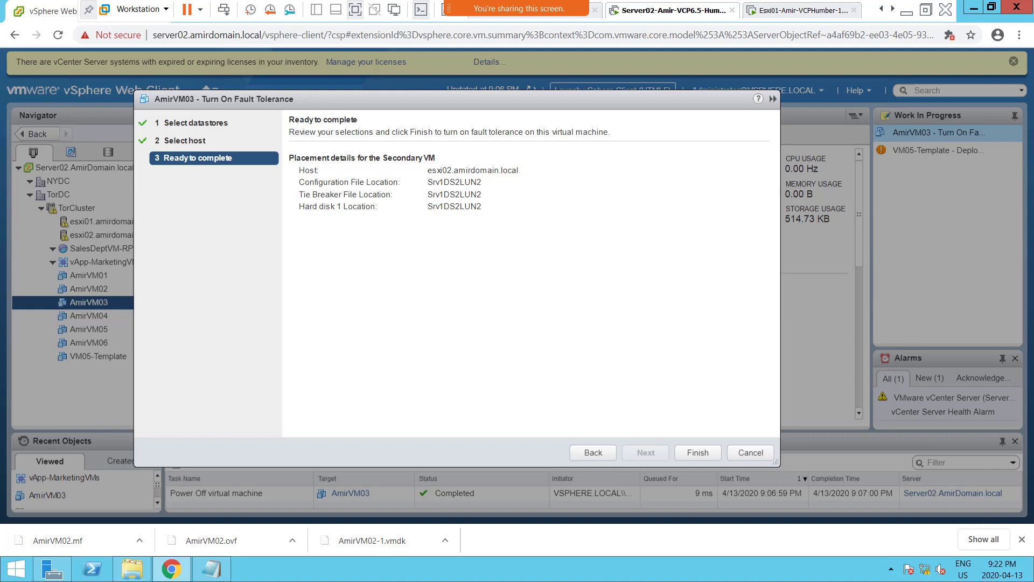
pyautogui.moveTo(1033, 17); pyautogui.dragTo(287, 108)
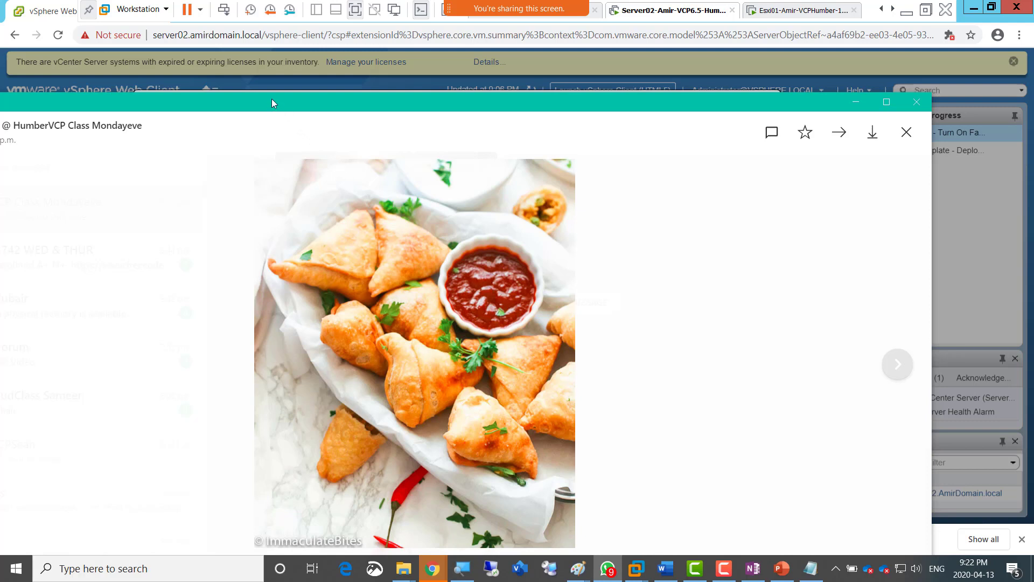
pyautogui.moveTo(272, 99); pyautogui.dragTo(1033, 130)
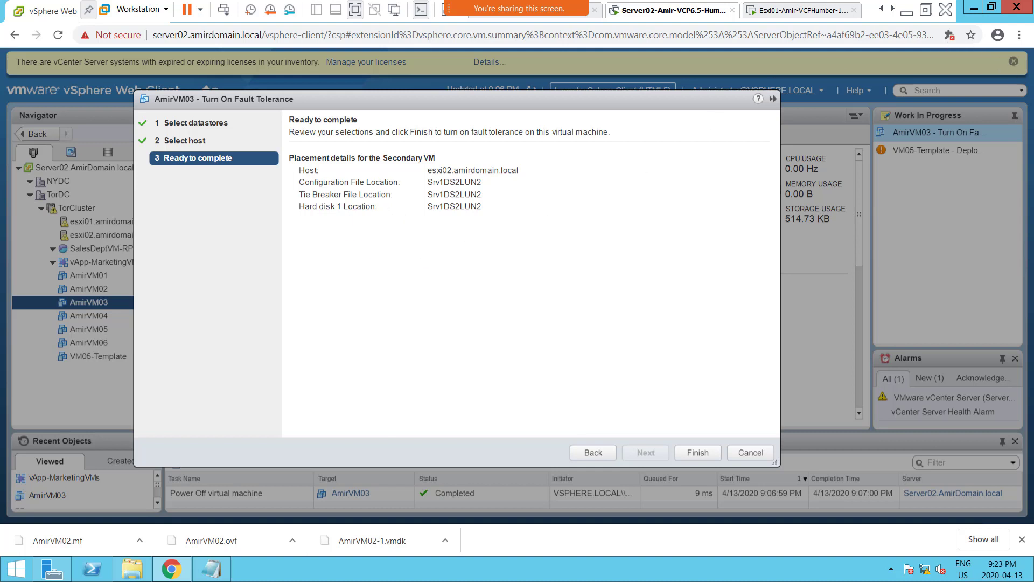
# Switch to the OneNote lab notes and duplicate the "Screenshot 6" line directly below itself.
pyautogui.hotkey('alt', 'Tab')
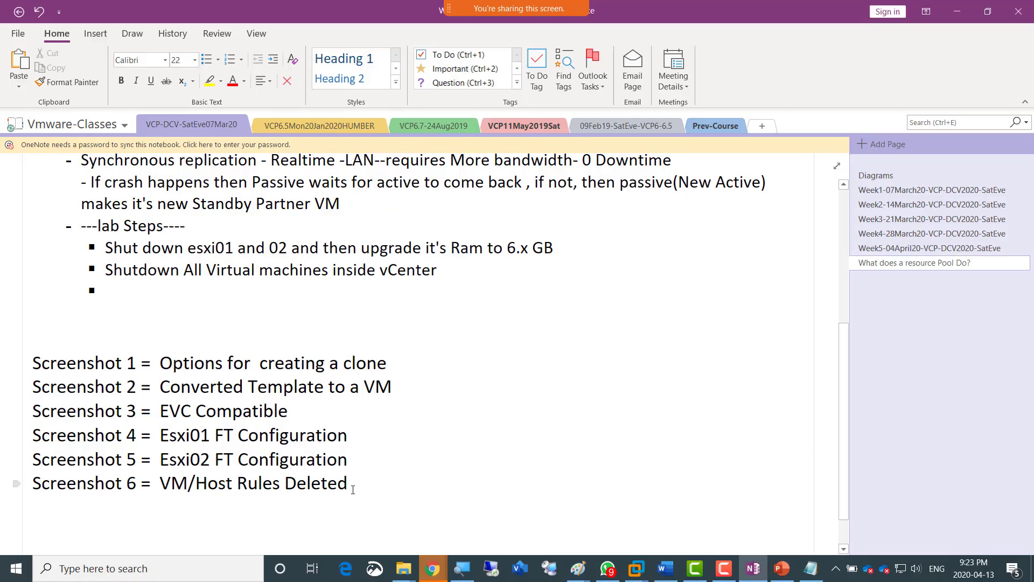
pyautogui.click(353, 489)
pyautogui.hotkey('shift', 'Home')
pyautogui.hotkey('ctrl', 'c')
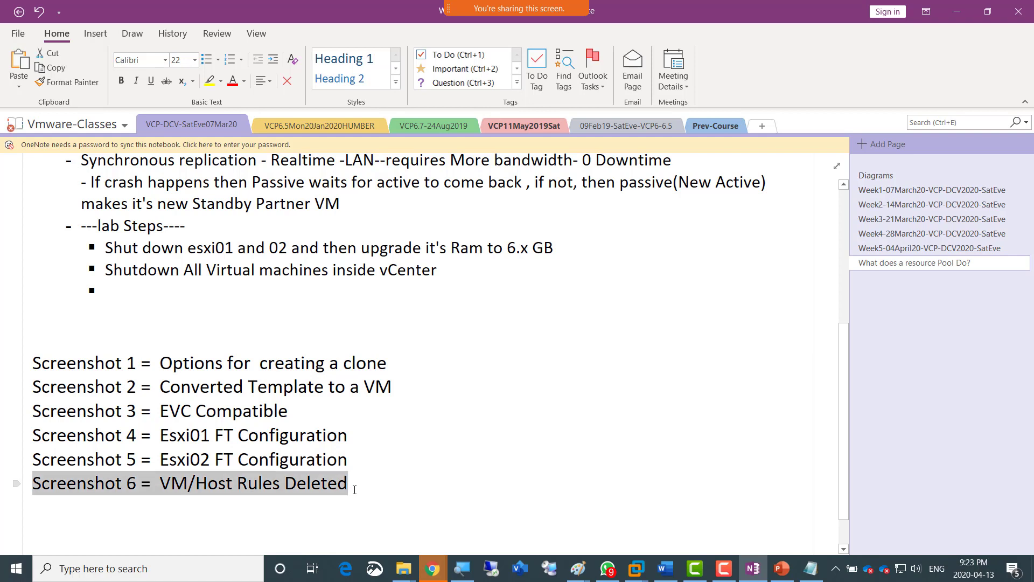
pyautogui.press('End')
pyautogui.press('Return')
pyautogui.hotkey('ctrl', 'v')
pyautogui.press('Home')
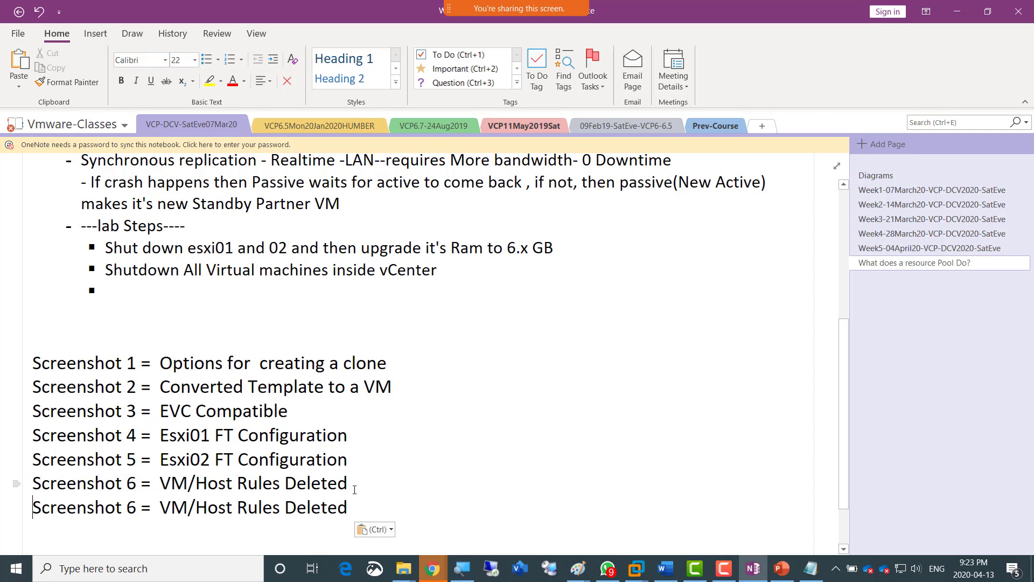
# Renumber the duplicated line to Screenshot 7.
pyautogui.press('Right')
pyautogui.press('Right')
pyautogui.press('Right')
pyautogui.press('Right')
pyautogui.press('Right')
pyautogui.press('Right')
pyautogui.press('Right')
pyautogui.press('Right')
pyautogui.press('Right')
pyautogui.press('Right')
pyautogui.hotkey('shift', 'Right')
pyautogui.write('7')
pyautogui.press('Right')
pyautogui.press('Right')
pyautogui.press('Right')
pyautogui.press('Right')
pyautogui.press('Right')
pyautogui.press('Left')
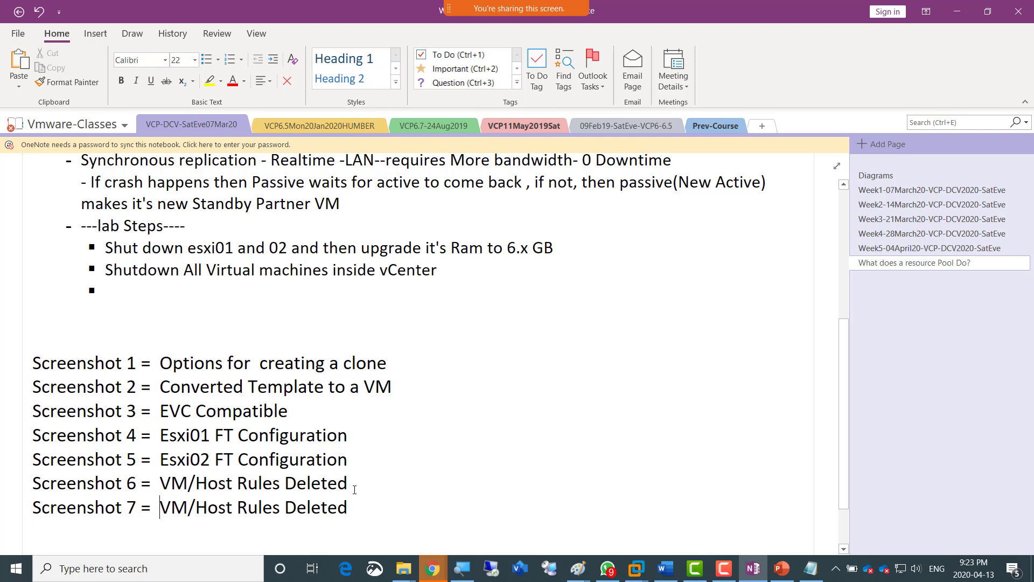
# Replace the Screenshot 7 description with "FT About to be configured".
pyautogui.hotkey('ctrl', 'shift', 'Right')
pyautogui.hotkey('ctrl', 'shift', 'Right')
pyautogui.hotkey('ctrl', 'shift', 'Right')
pyautogui.hotkey('ctrl', 'shift', 'Right')
pyautogui.hotkey('ctrl', 'shift', 'Right')
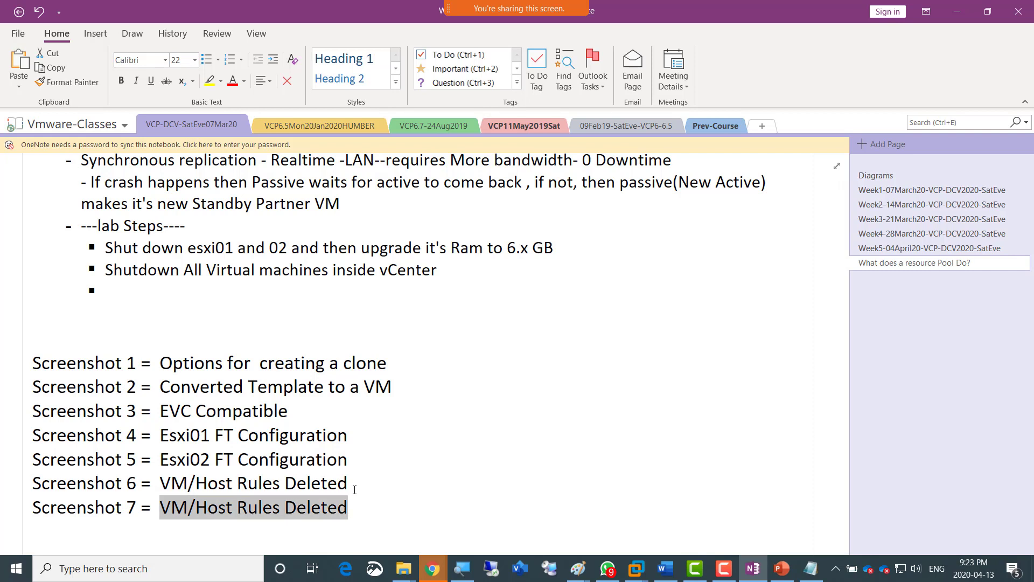
pyautogui.write('FT About to')
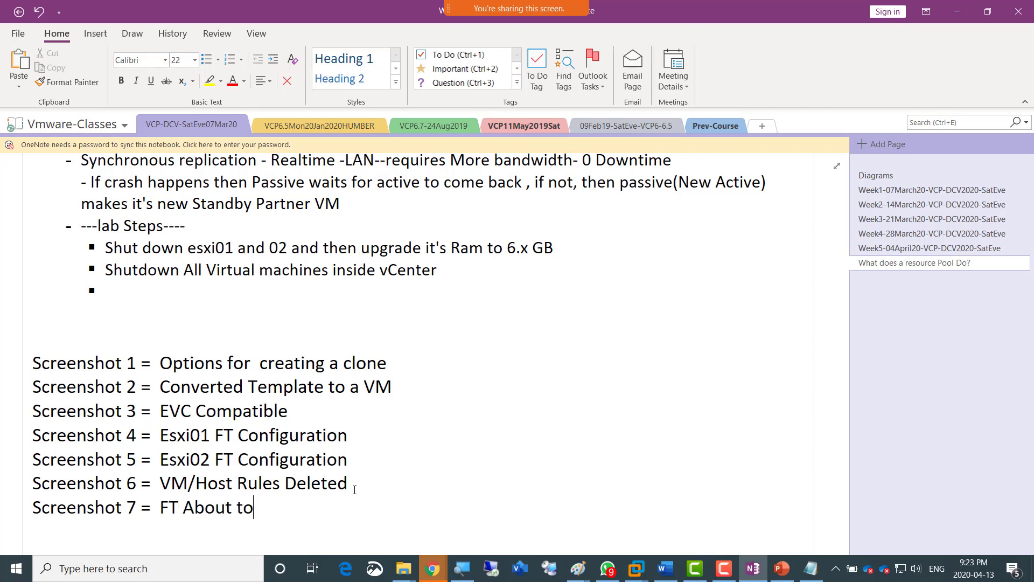
pyautogui.write(' be configured')
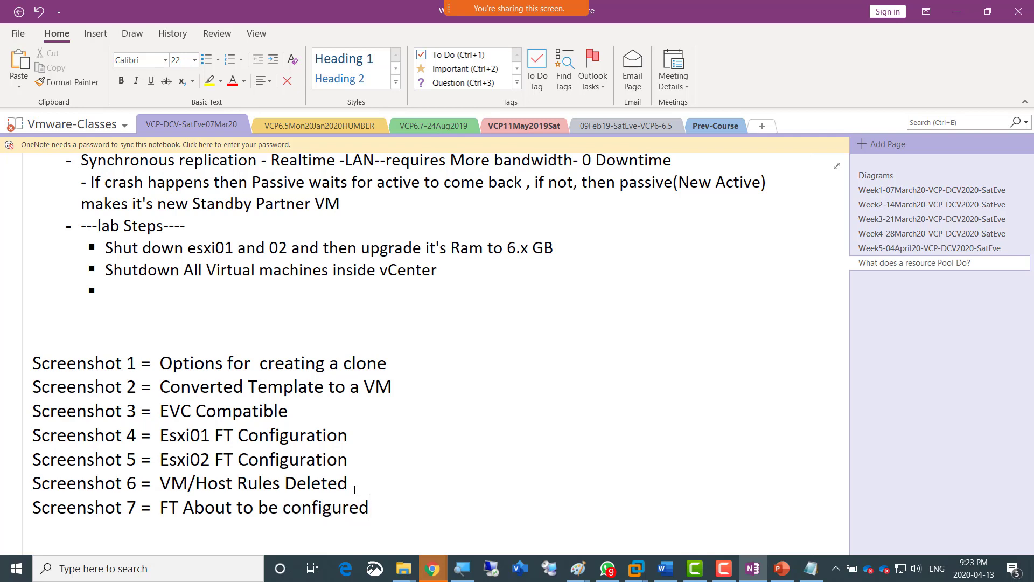
# Return to the vSphere Web Client and finish the wizard to turn on Fault Tolerance for AmirVM03.
pyautogui.hotkey('alt', 'Tab')
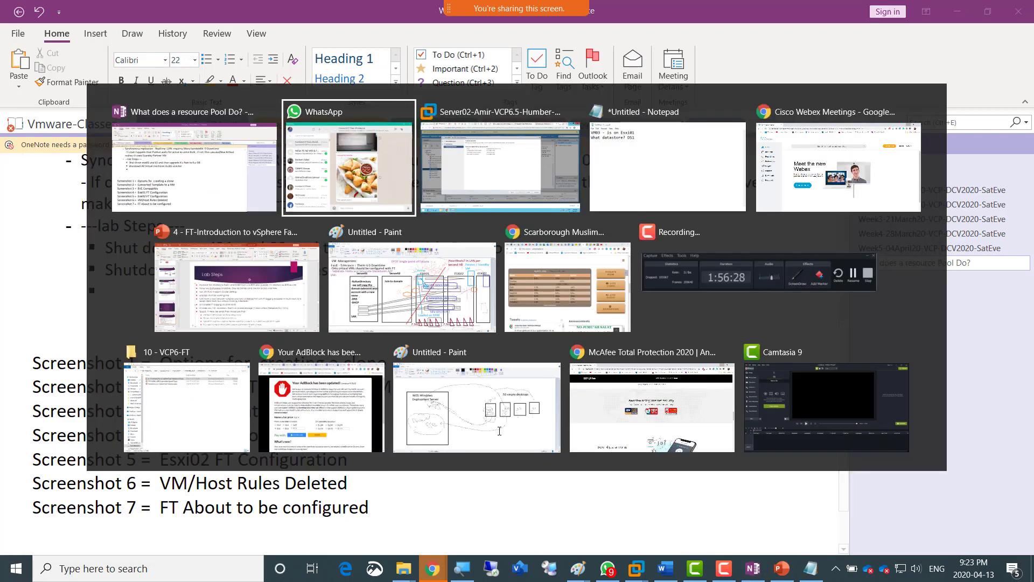
pyautogui.hotkey('alt', 'Tab')
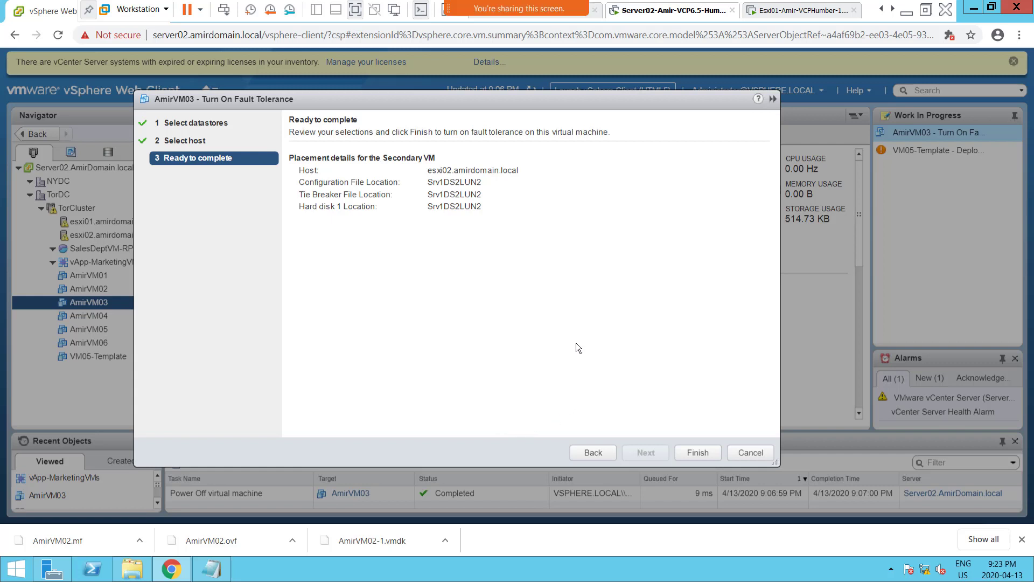
pyautogui.click(694, 453)
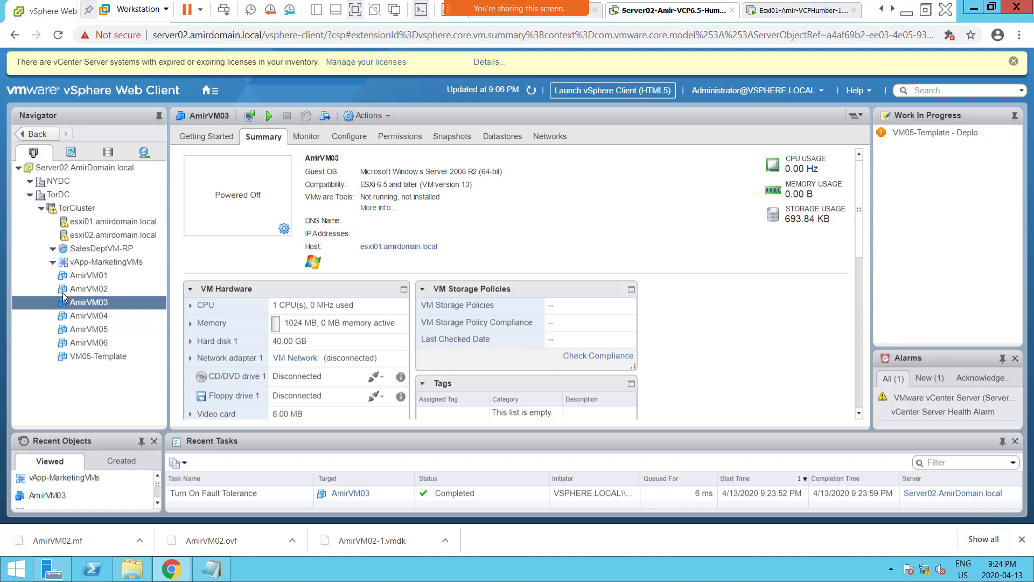
# Try to power on the AmirVM03 virtual machine.
pyautogui.rightClick(90, 304)
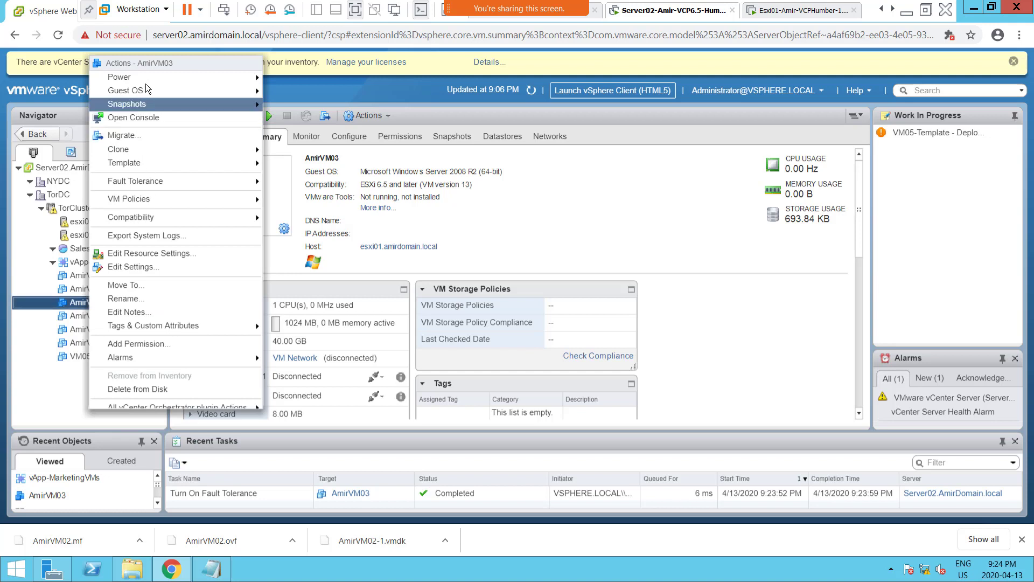
pyautogui.moveTo(146, 82)
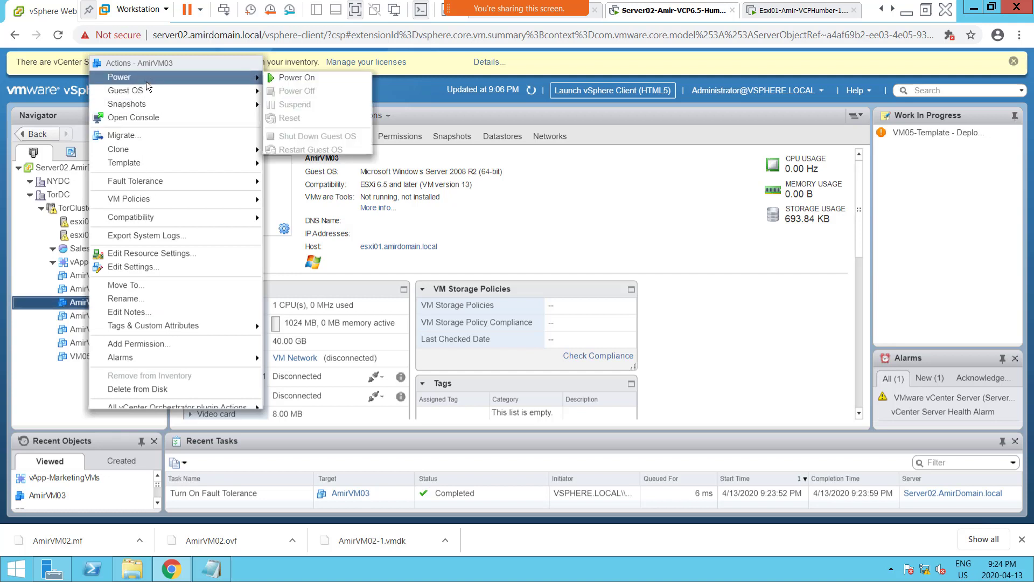
pyautogui.click(311, 81)
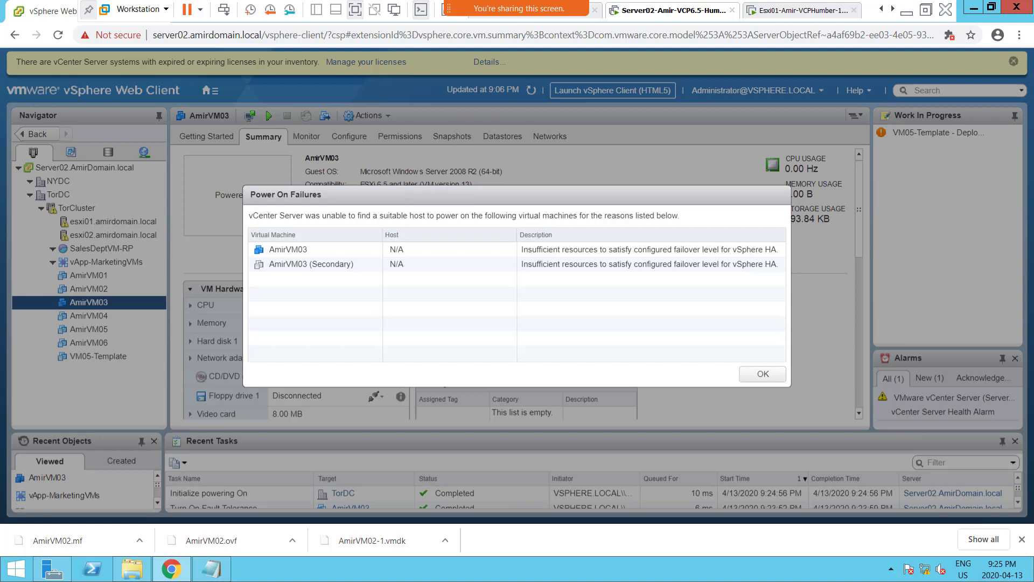
# Examine the enlarged Fault Details photo in the WhatsApp class chat, and clear the chat window off the screen.
pyautogui.moveTo(1033, 9); pyautogui.dragTo(375, 15)
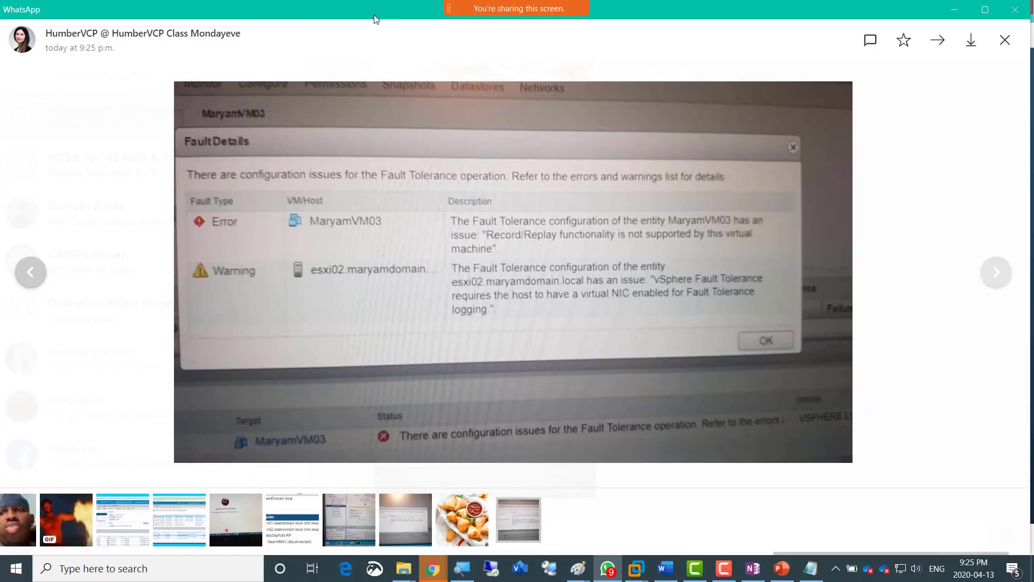
pyautogui.click(404, 184)
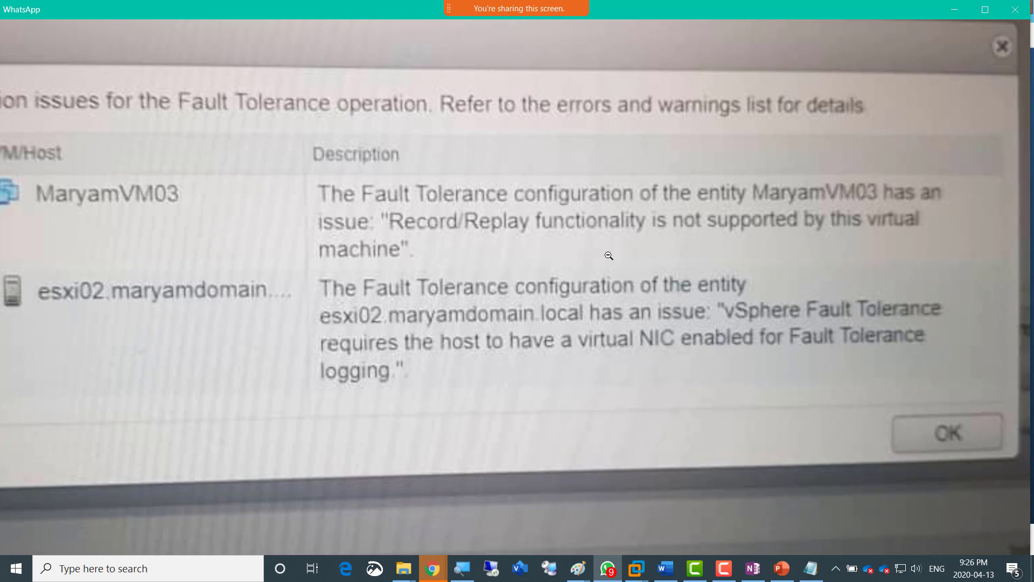
pyautogui.click(609, 256)
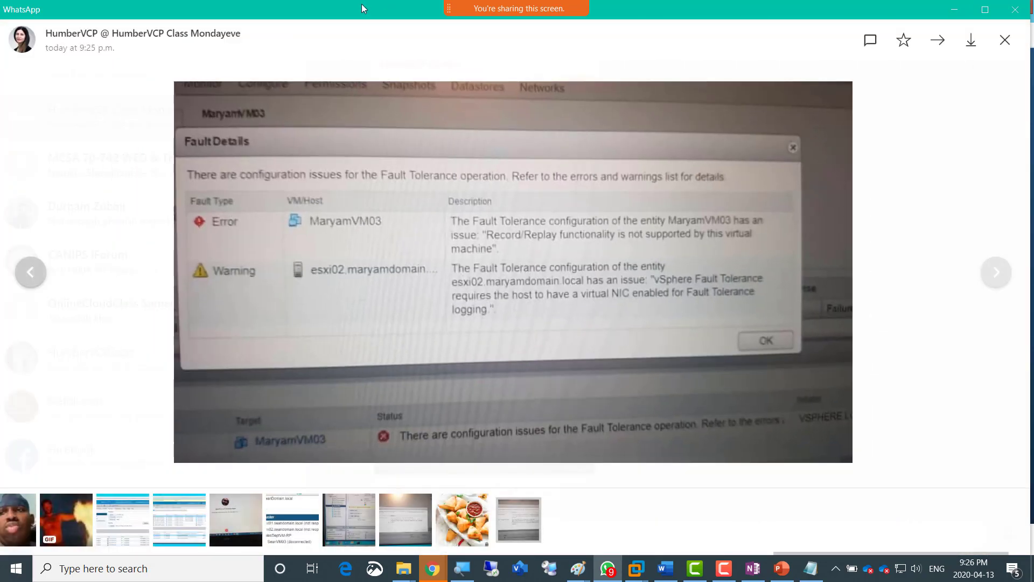
pyautogui.doubleClick(361, 4)
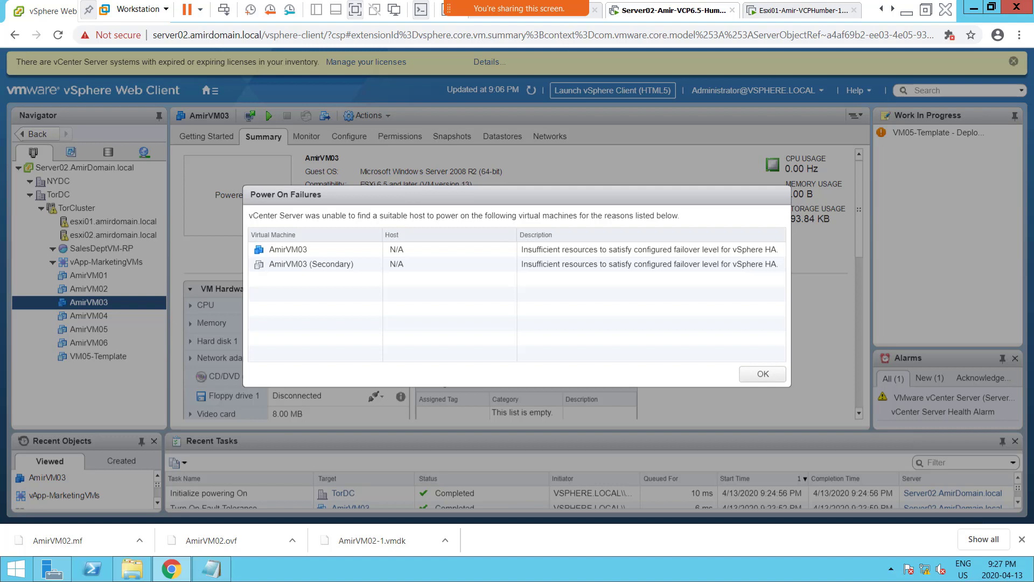
# Dismiss the Power On Failures message and open the Admission Control settings of TorCluster's vSphere Availability for editing.
pyautogui.moveTo(490, 6)
pyautogui.click(746, 374)
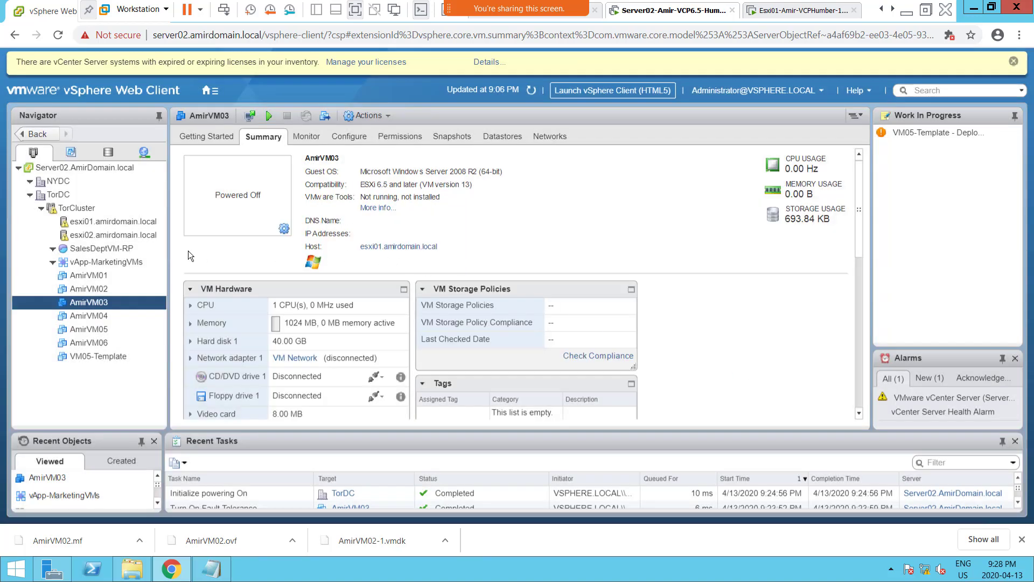
pyautogui.click(83, 209)
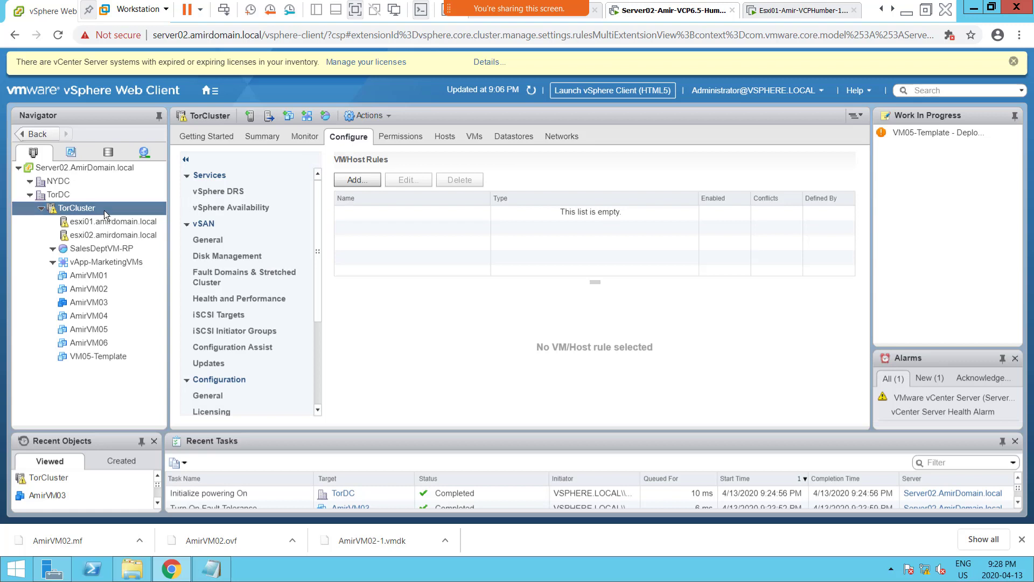
pyautogui.click(230, 208)
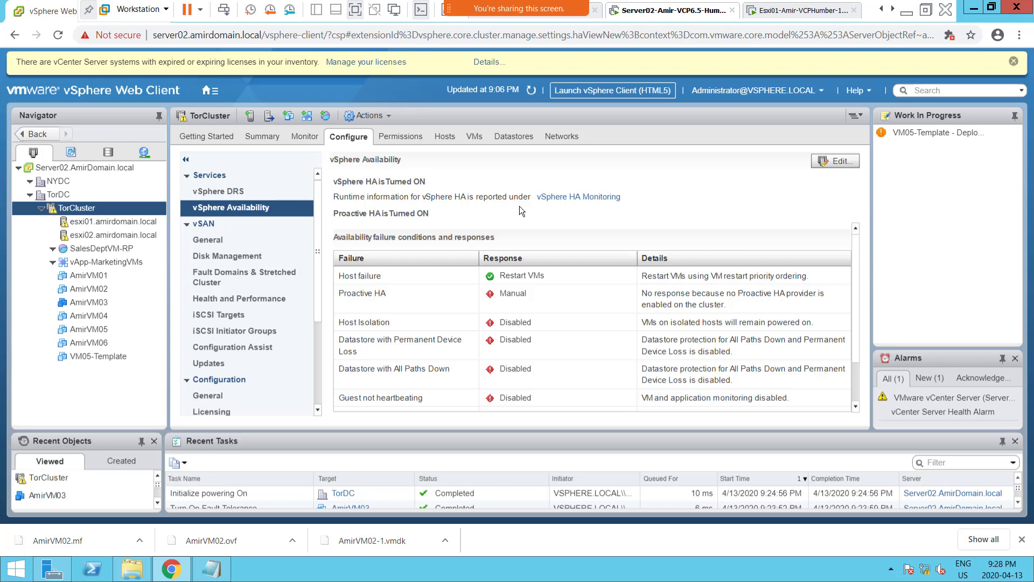
pyautogui.click(836, 162)
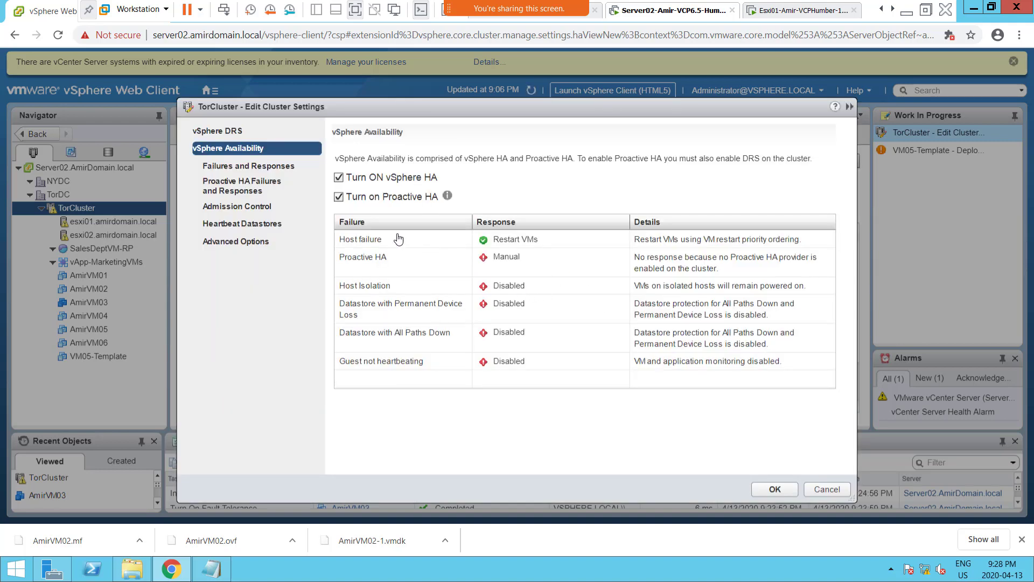
pyautogui.click(245, 208)
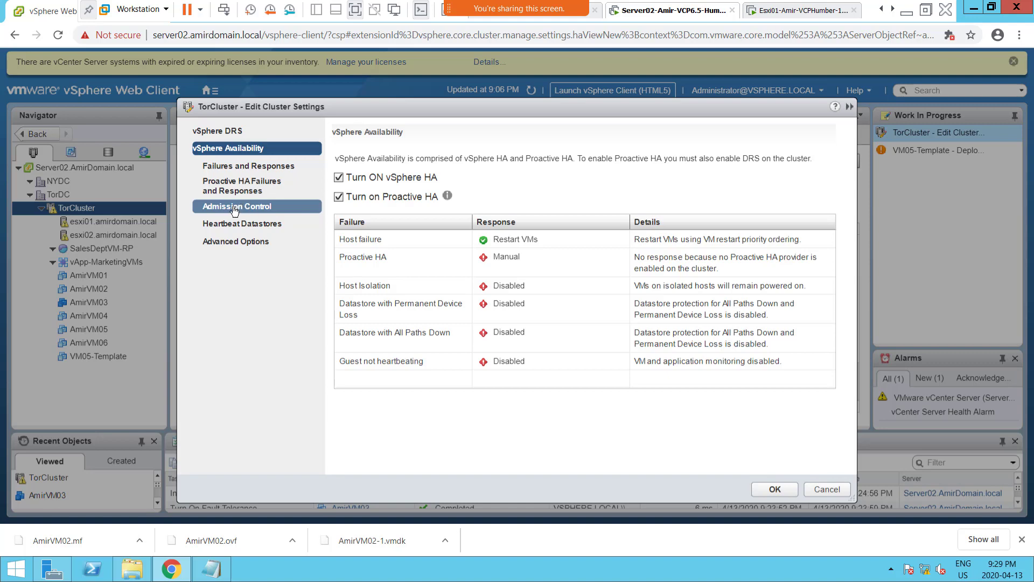
pyautogui.click(241, 208)
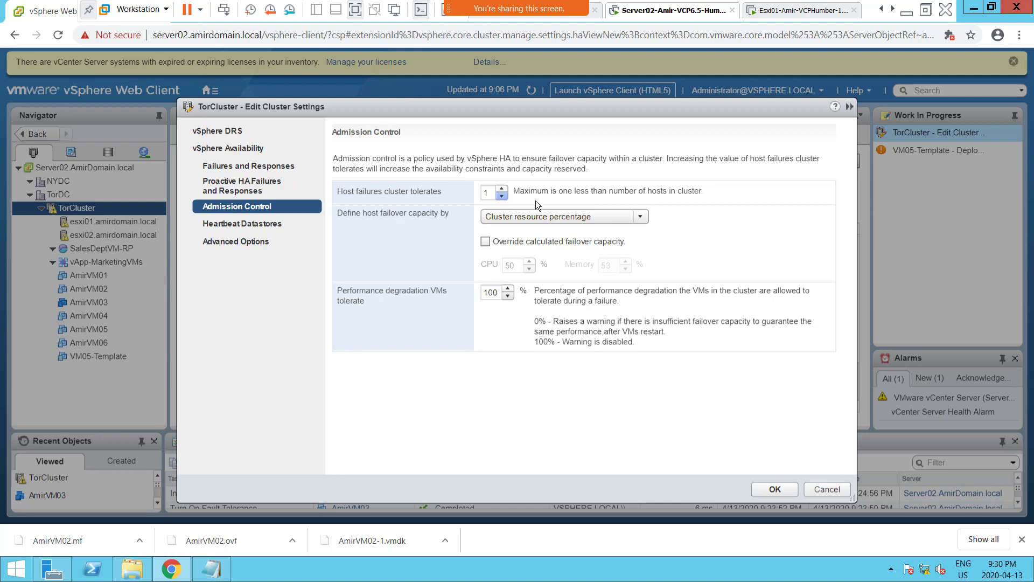
# Override TorCluster's calculated failover capacity with 1% for CPU and 1% for memory.
pyautogui.click(485, 242)
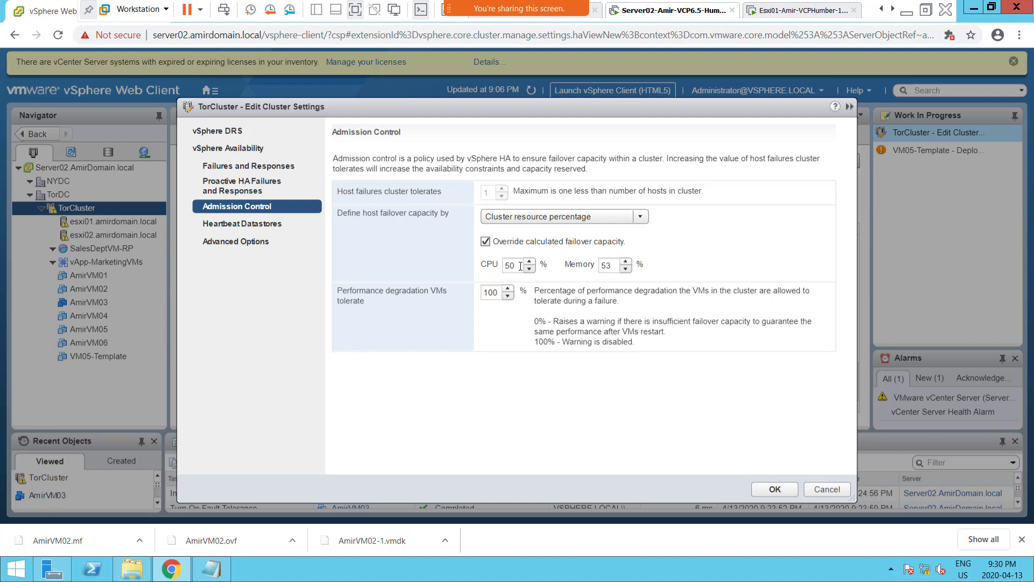
pyautogui.moveTo(520, 266); pyautogui.dragTo(492, 265)
pyautogui.write('1')
pyautogui.doubleClick(612, 265)
pyautogui.write('1')
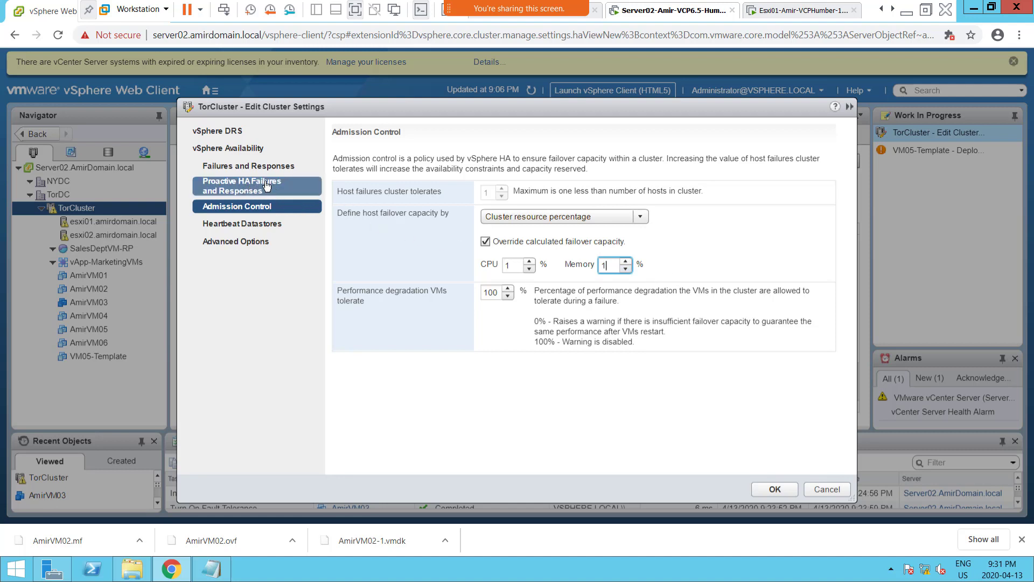
# Review TorCluster's vSphere Availability and Admission Control settings, and save the cluster settings.
pyautogui.click(230, 152)
pyautogui.click(236, 155)
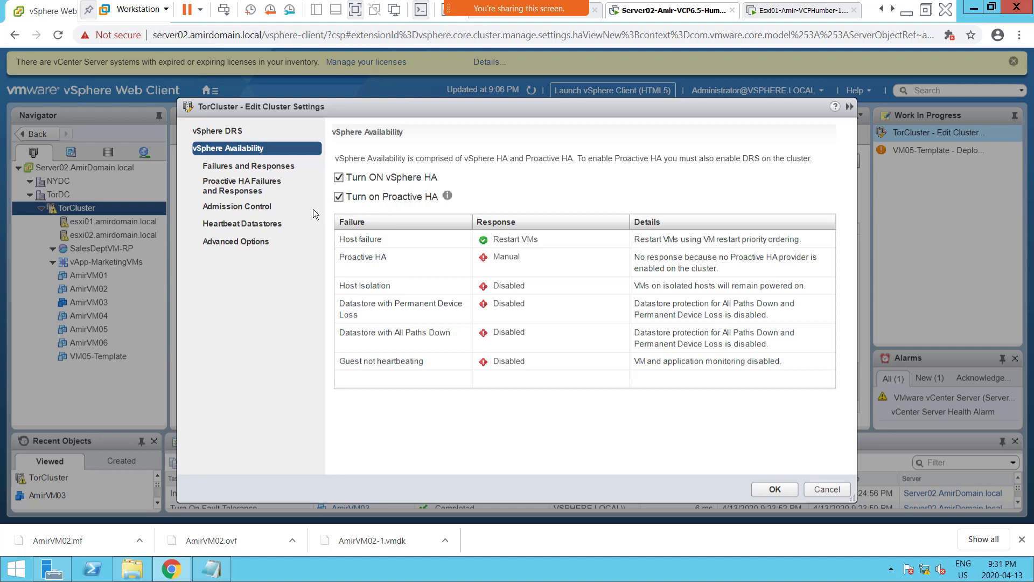
pyautogui.click(234, 209)
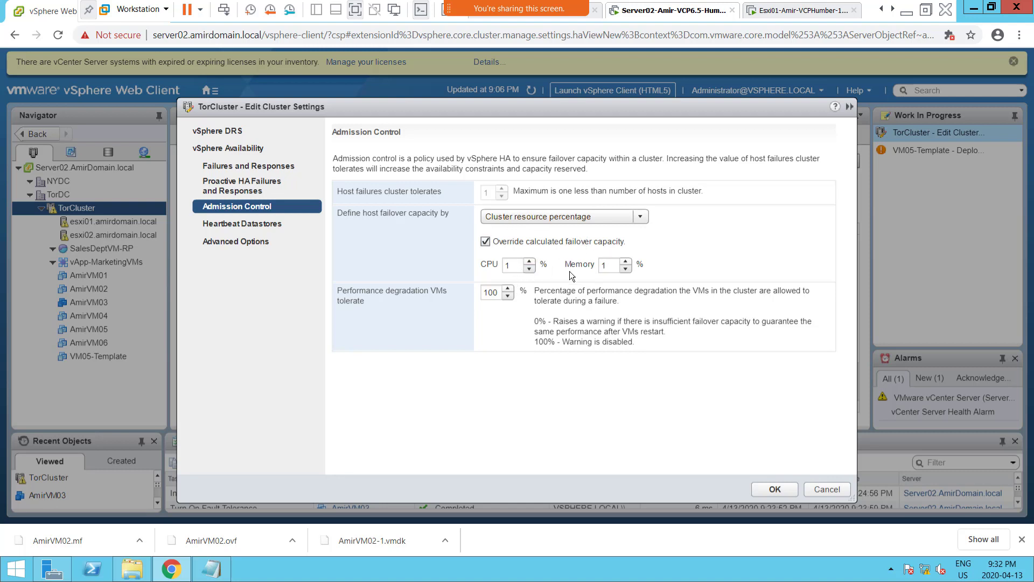
pyautogui.click(775, 489)
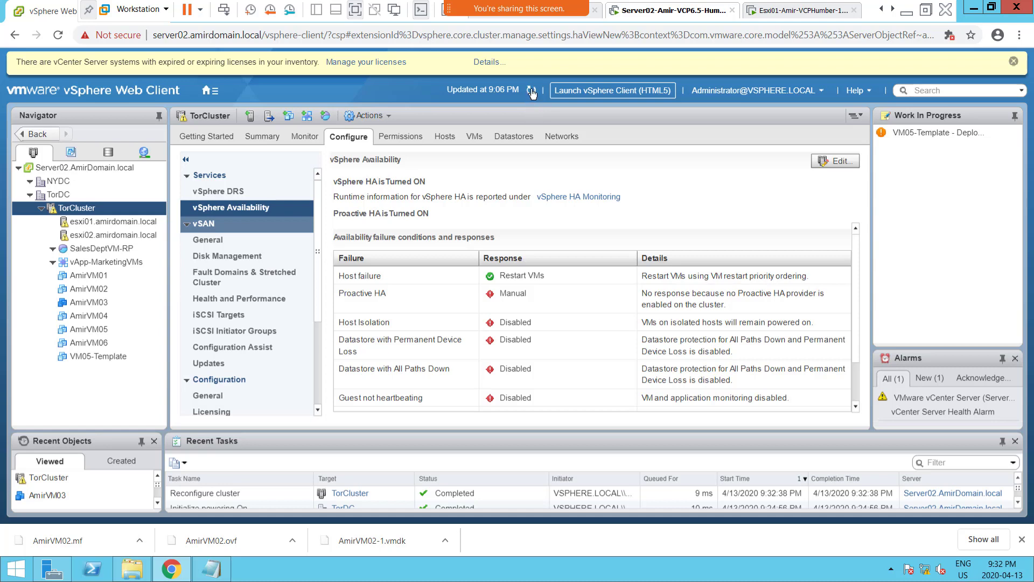
# Refresh the inventory, power on AmirVM03, and enlarge the Recent Tasks area to follow the power-on tasks.
pyautogui.click(532, 93)
pyautogui.click(94, 305)
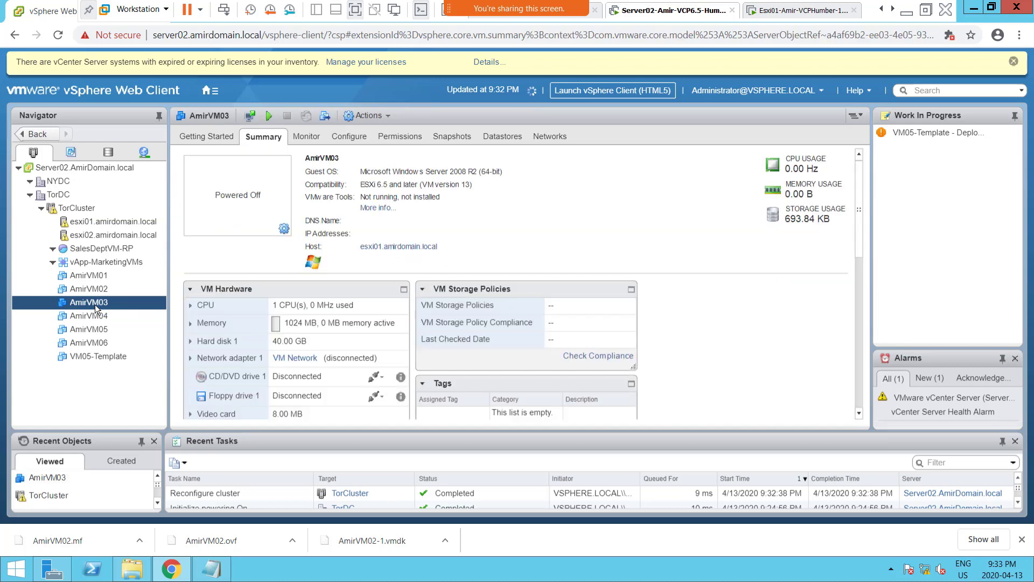
pyautogui.rightClick(96, 308)
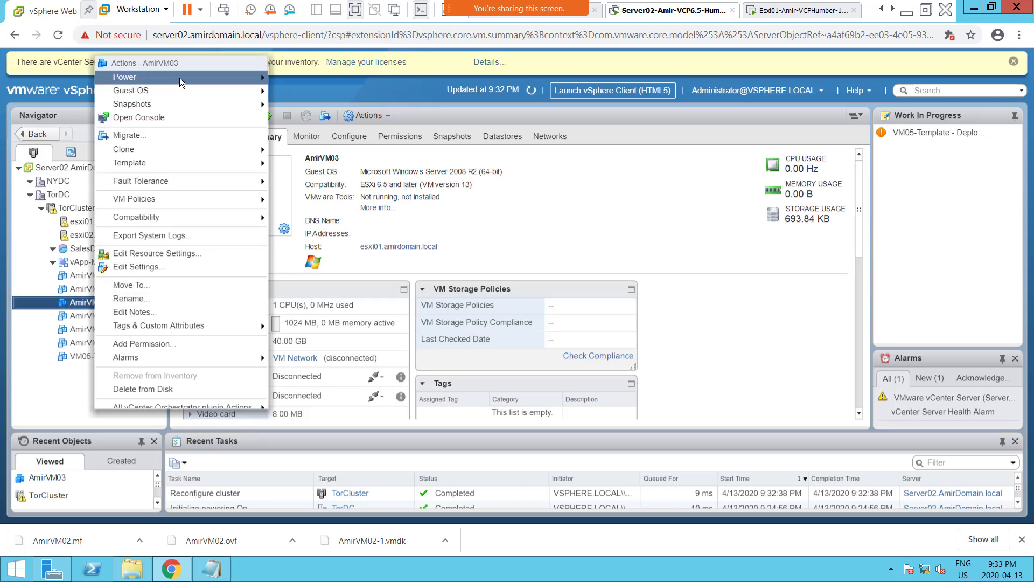
pyautogui.moveTo(184, 78)
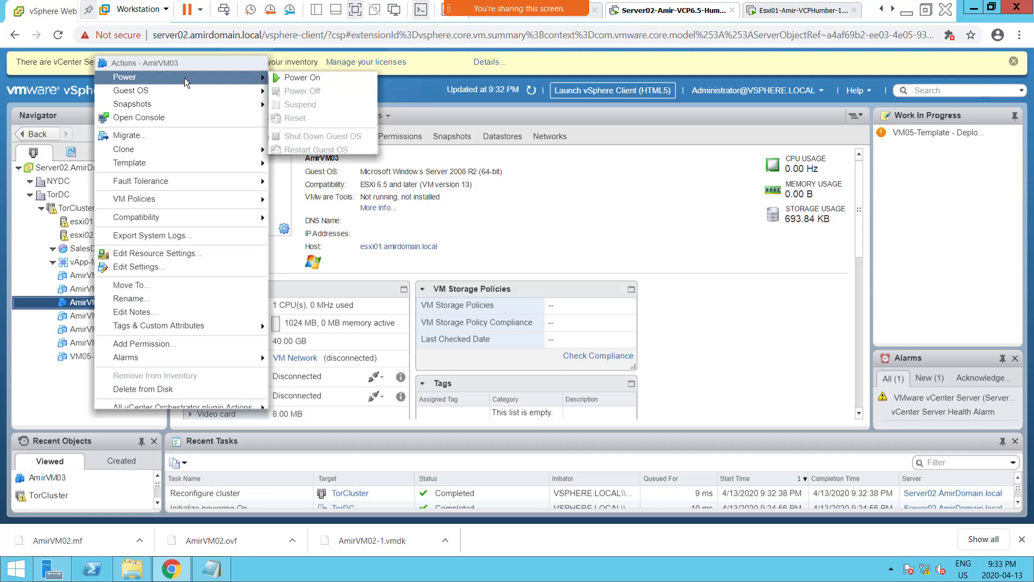
pyautogui.click(293, 79)
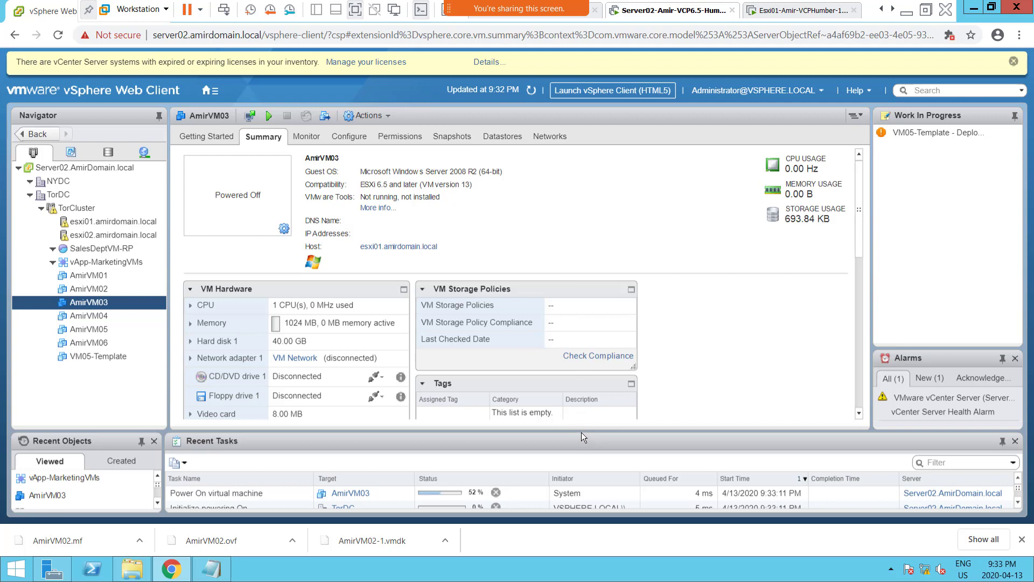
pyautogui.moveTo(581, 431); pyautogui.dragTo(575, 362)
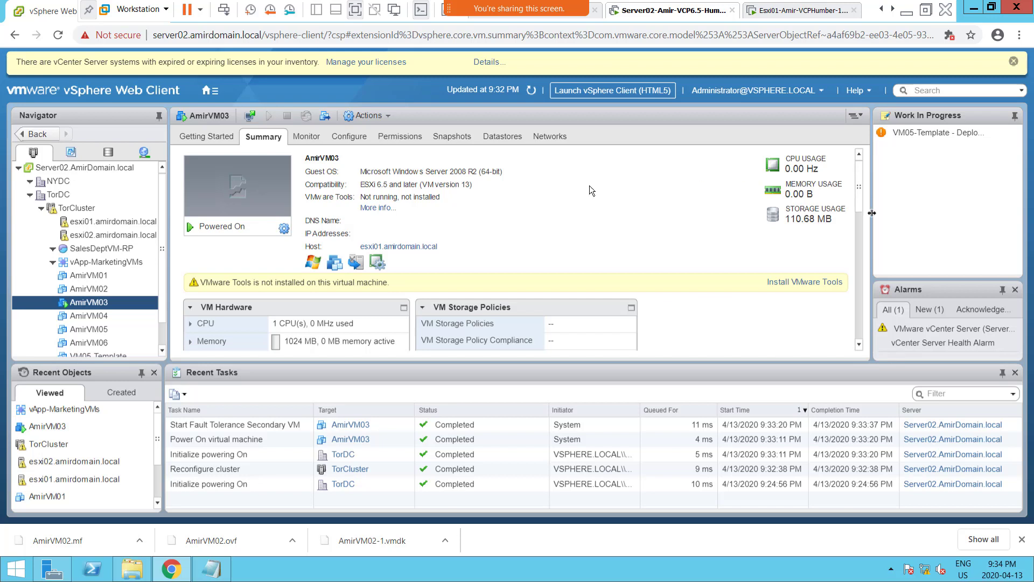
# Review TorCluster's vSphere Availability settings, clear the WhatsApp Power On Failures photo off the screen, and close the settings without changes.
pyautogui.click(83, 210)
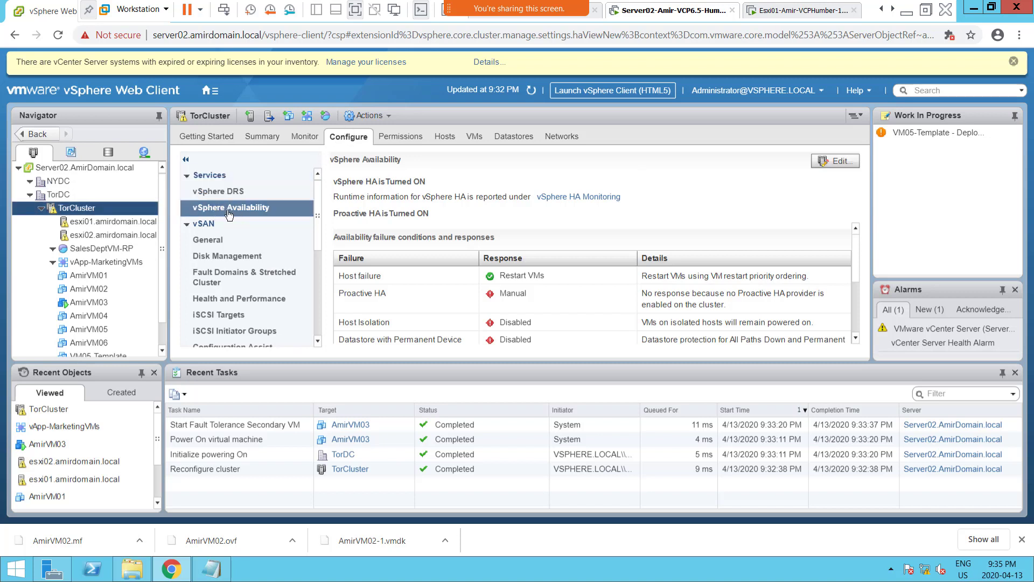
pyautogui.click(837, 162)
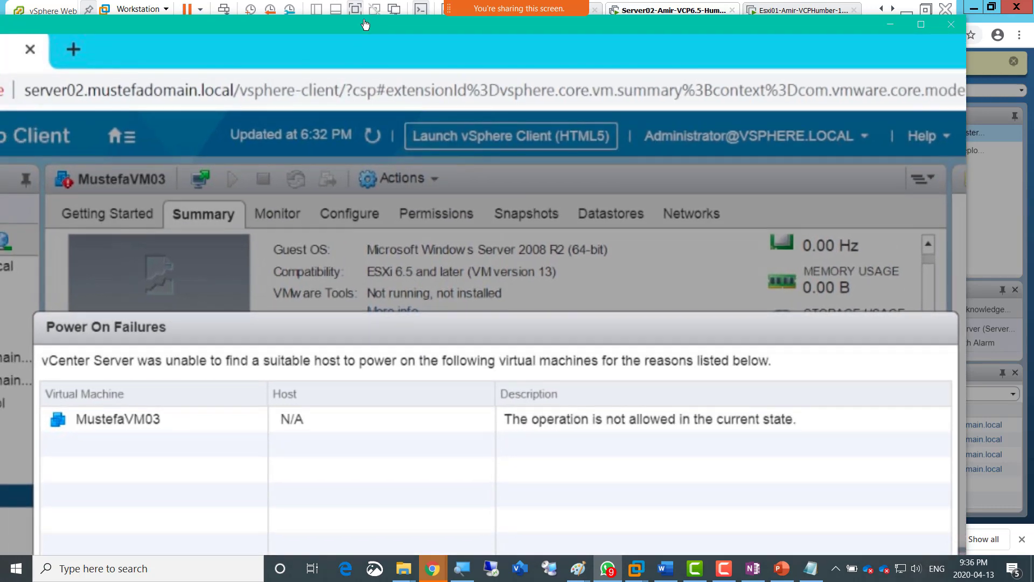
pyautogui.moveTo(365, 24); pyautogui.dragTo(1033, 29)
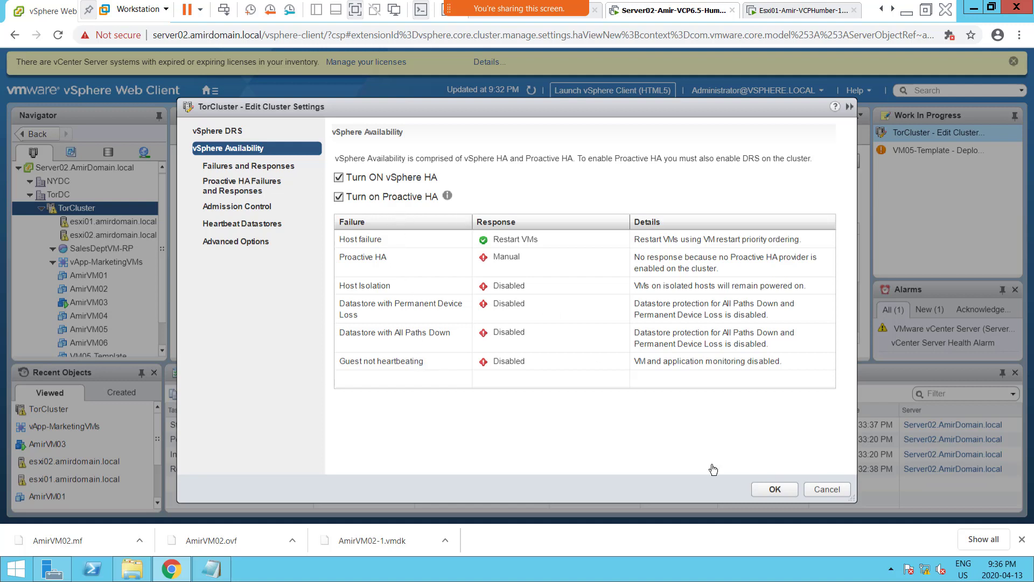
pyautogui.click(822, 489)
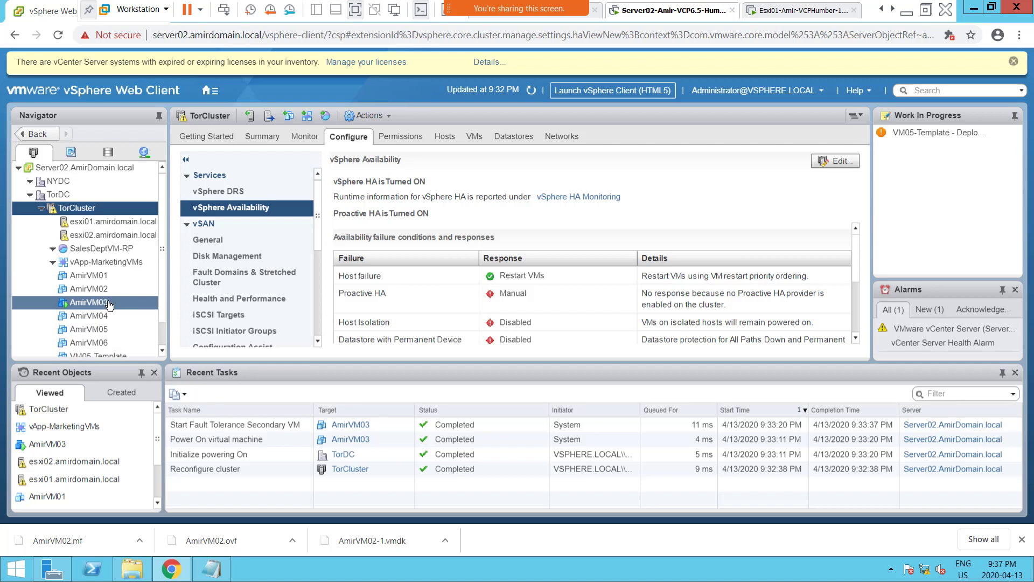
# Examine the student's VM summary photo in WhatsApp, and move the chat window off the screen.
pyautogui.click(123, 274)
pyautogui.click(131, 302)
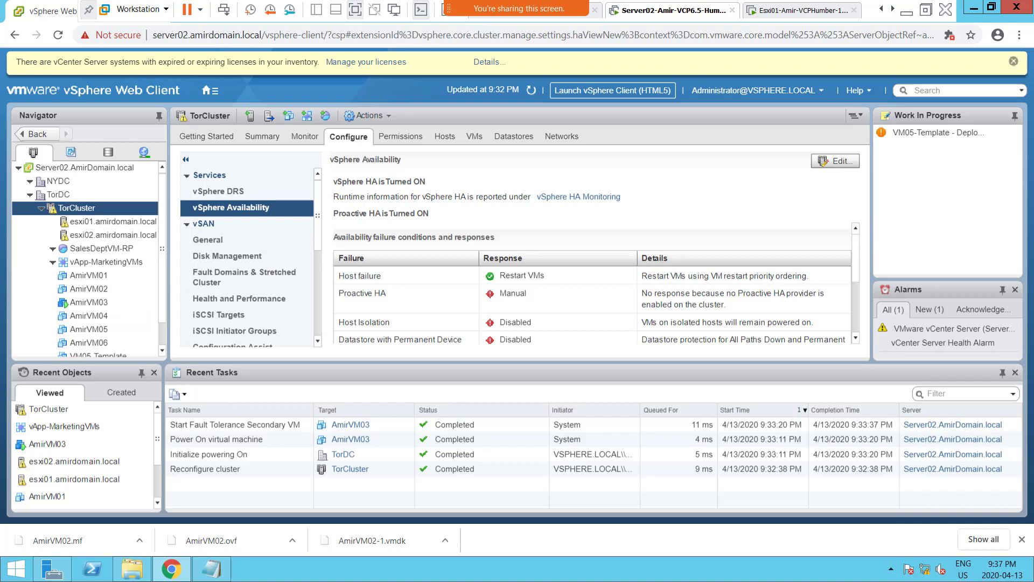
pyautogui.click(906, 10)
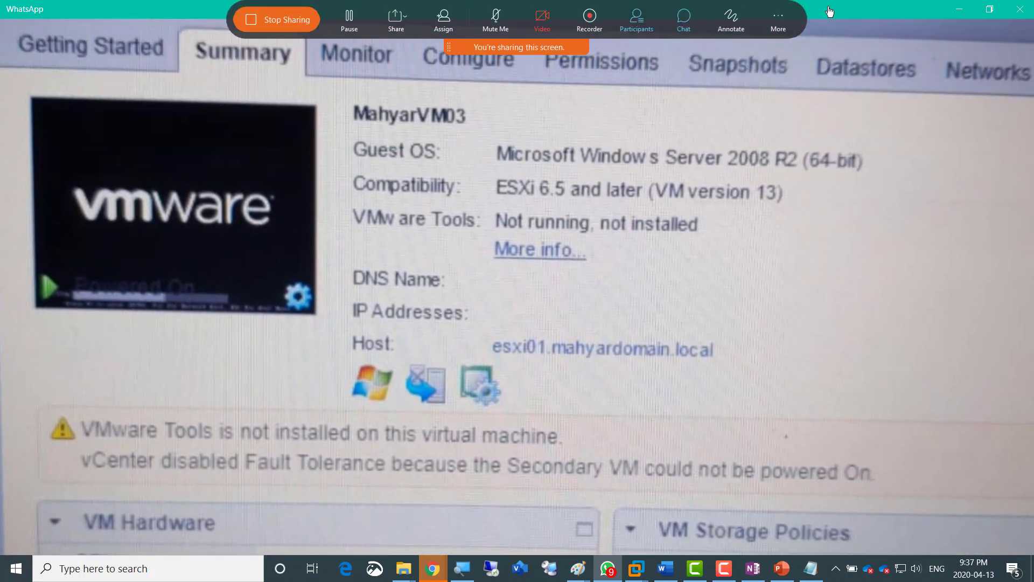
pyautogui.moveTo(827, 7); pyautogui.dragTo(1033, 60)
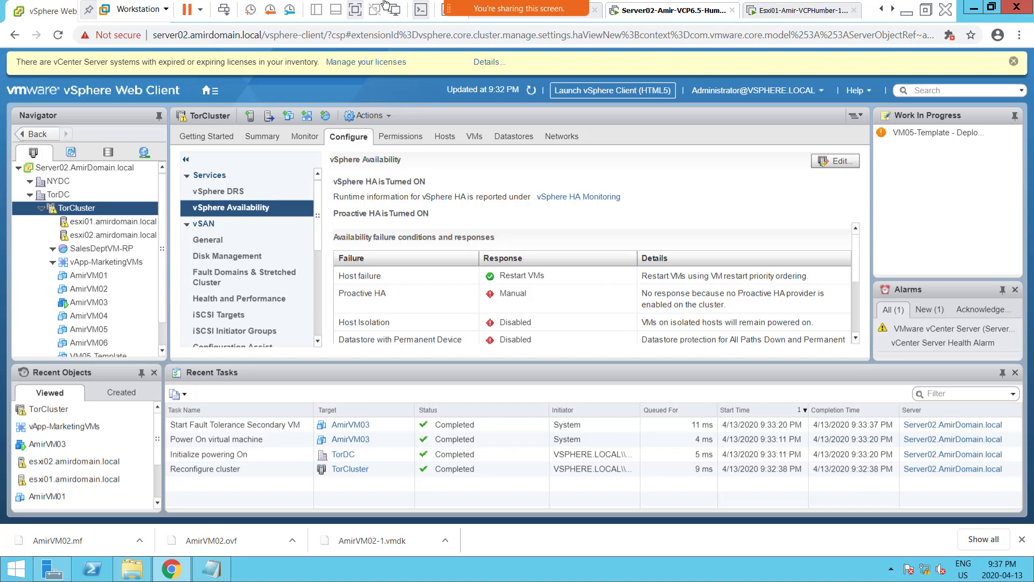
pyautogui.moveTo(472, 8)
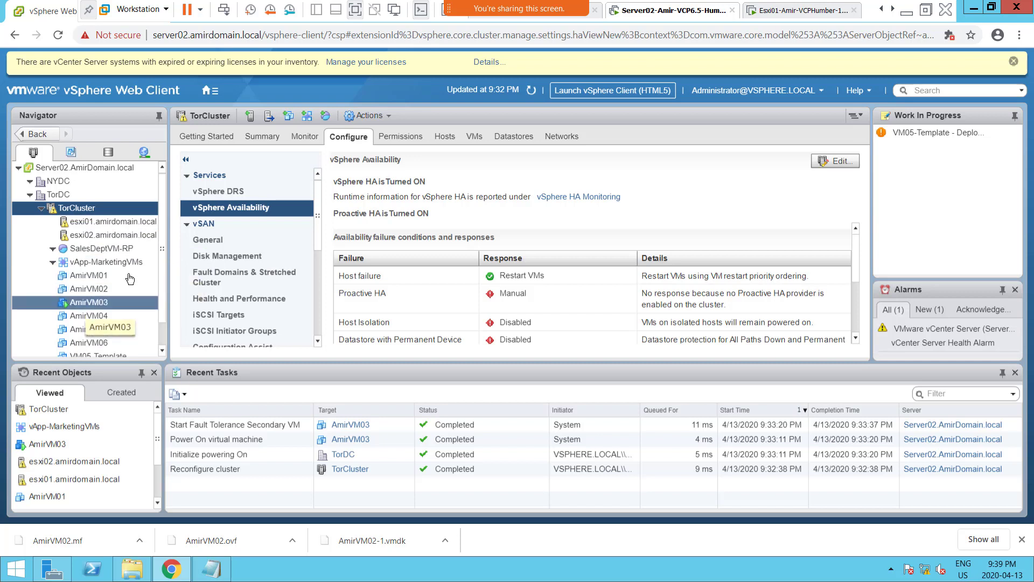
# Compare the virtual machine lists of esxi01.amirdomain.local and esxi02.amirdomain.local to locate AmirVM03's primary and secondary copies.
pyautogui.click(98, 225)
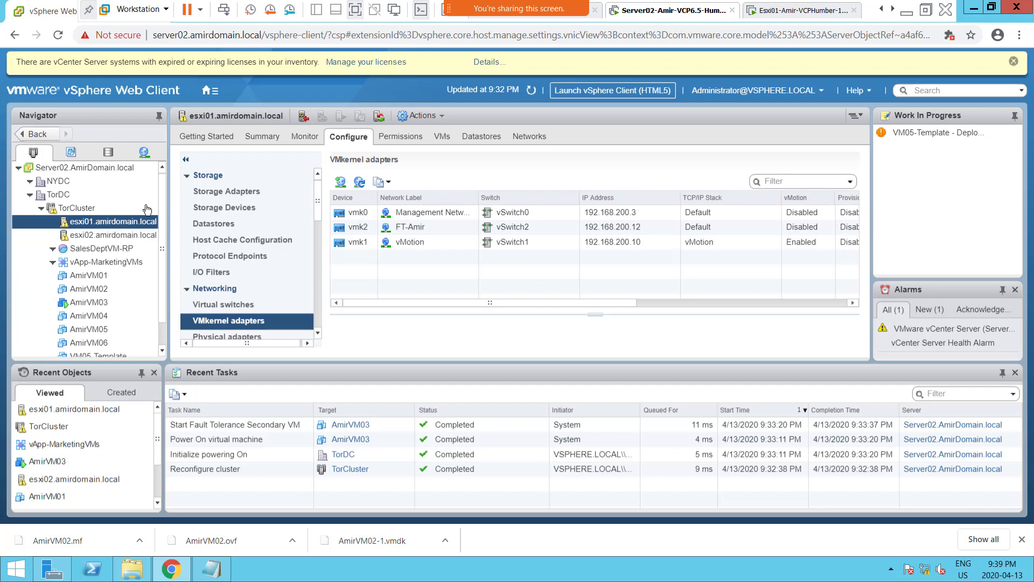
pyautogui.click(441, 139)
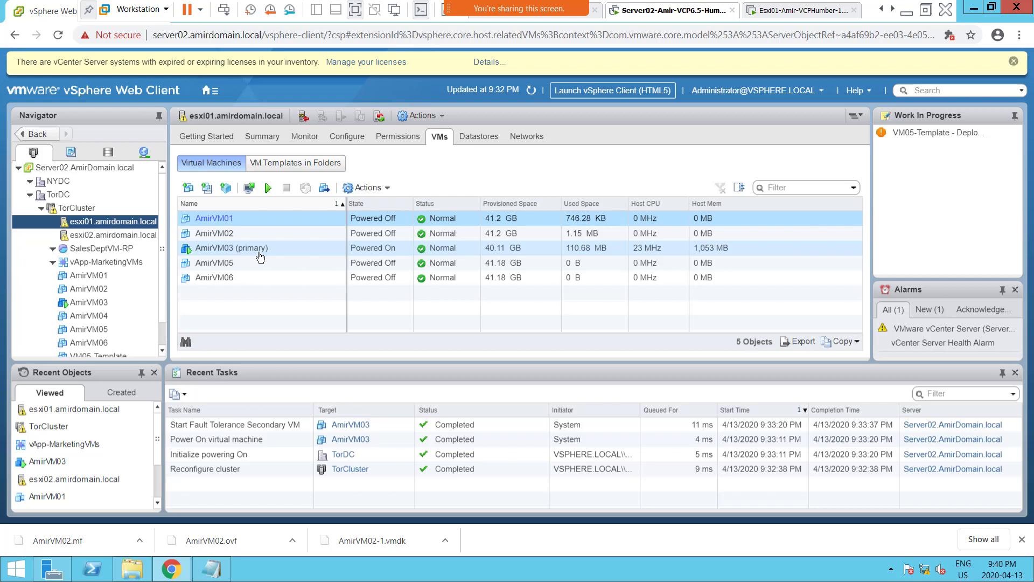
pyautogui.click(98, 237)
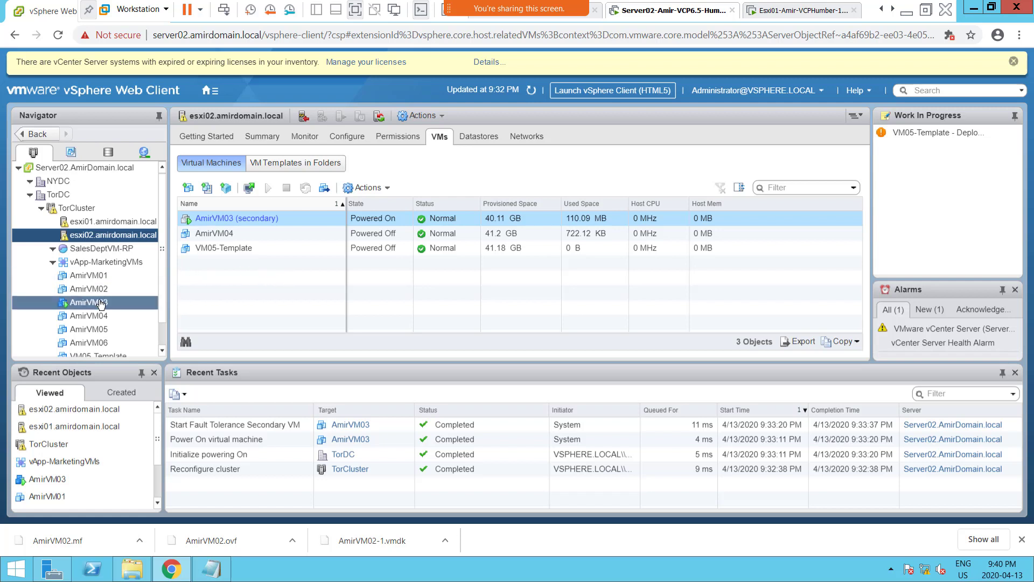
pyautogui.click(118, 223)
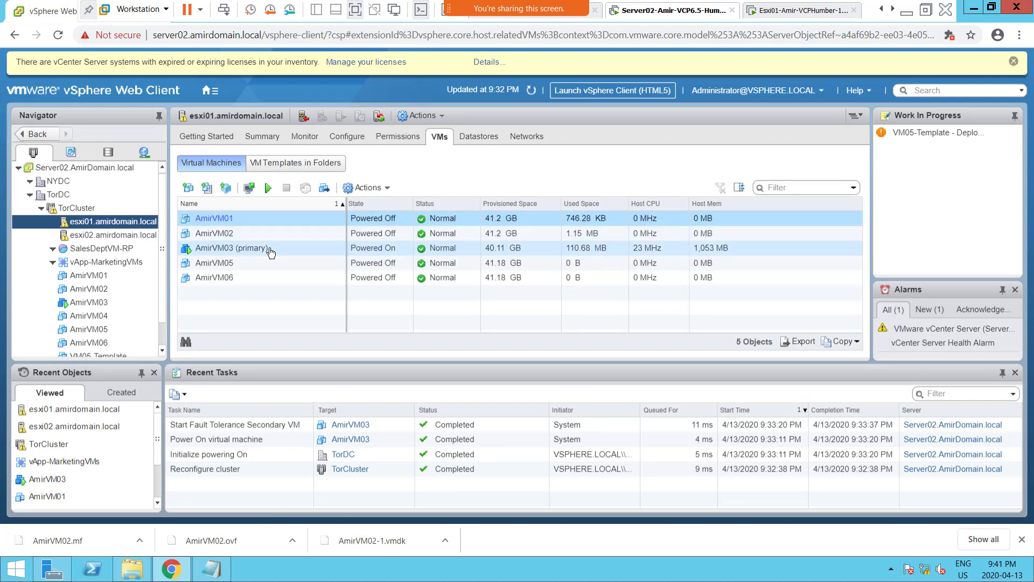
pyautogui.click(94, 236)
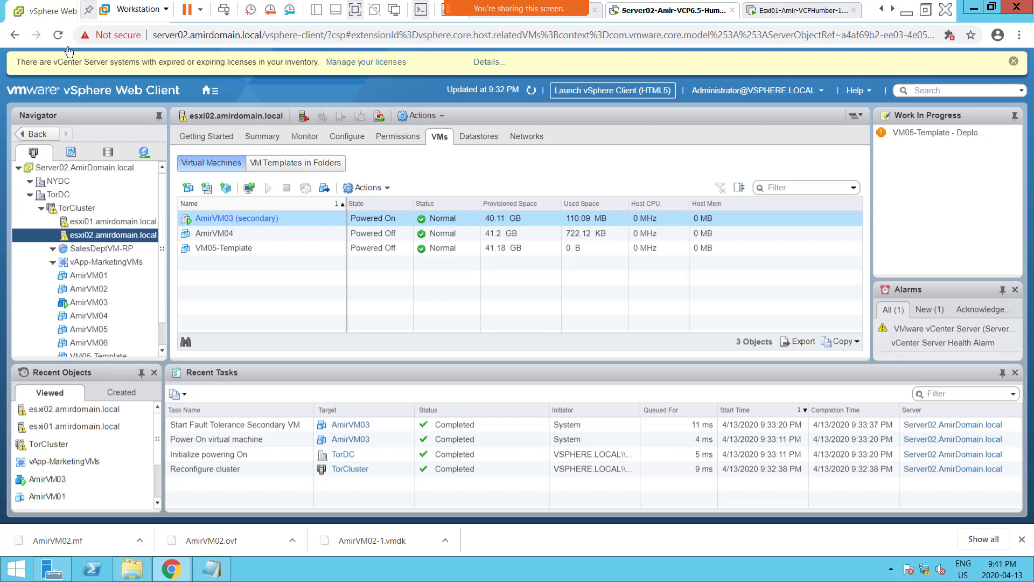
pyautogui.click(279, 330)
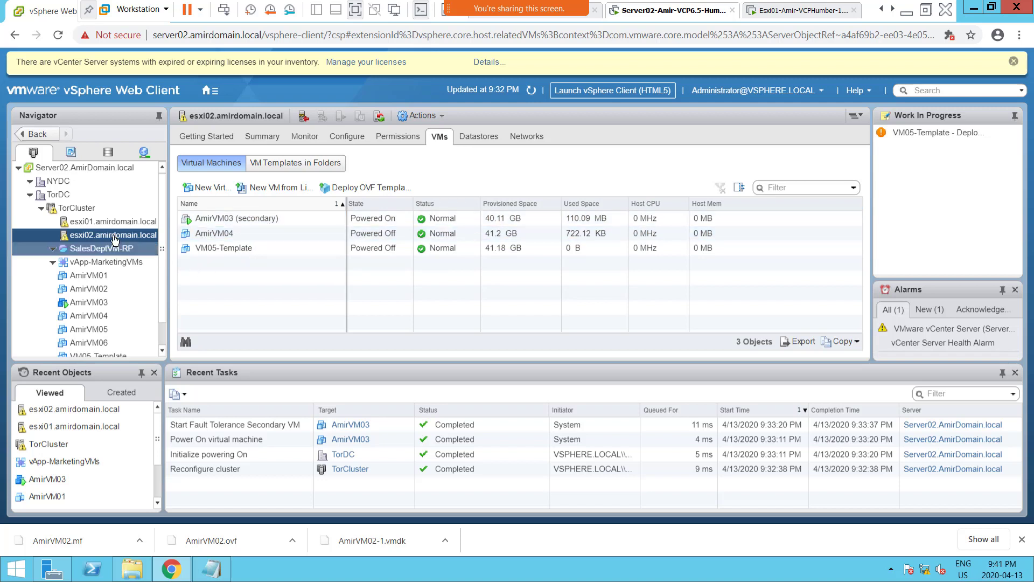
pyautogui.click(104, 224)
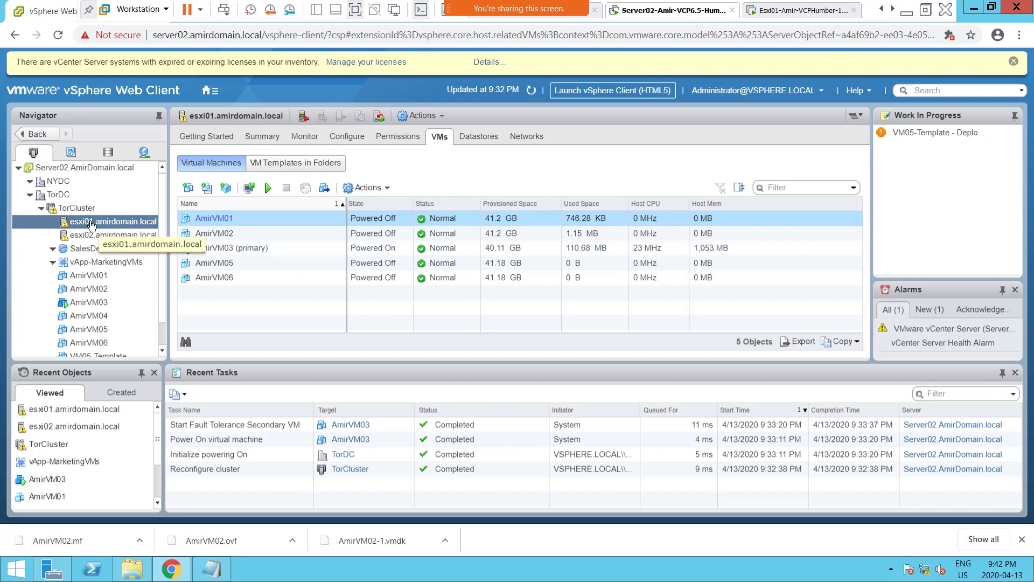
pyautogui.keyDown('ctrl'); pyautogui.click(118, 238); pyautogui.keyUp('ctrl')
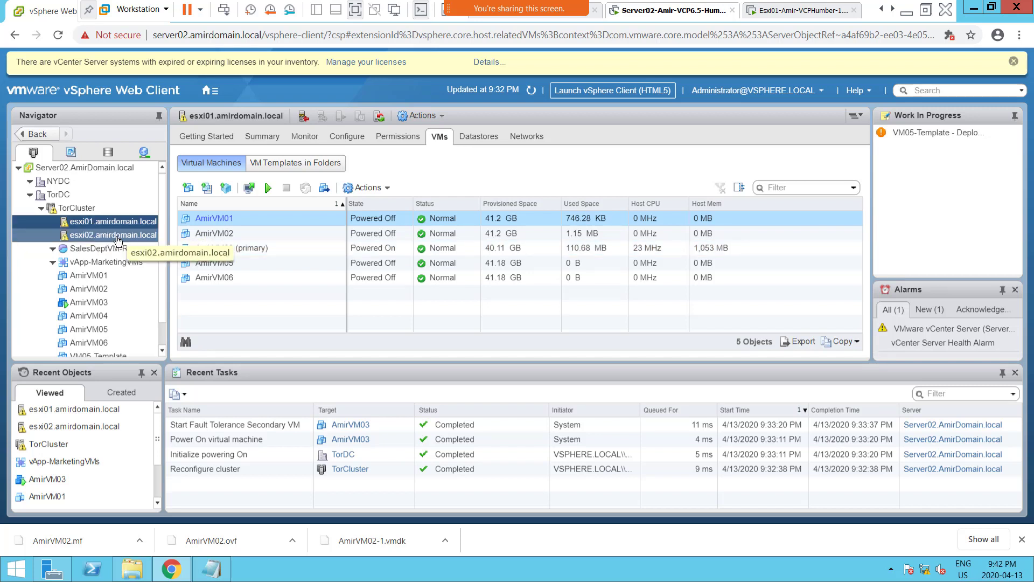
pyautogui.click(107, 224)
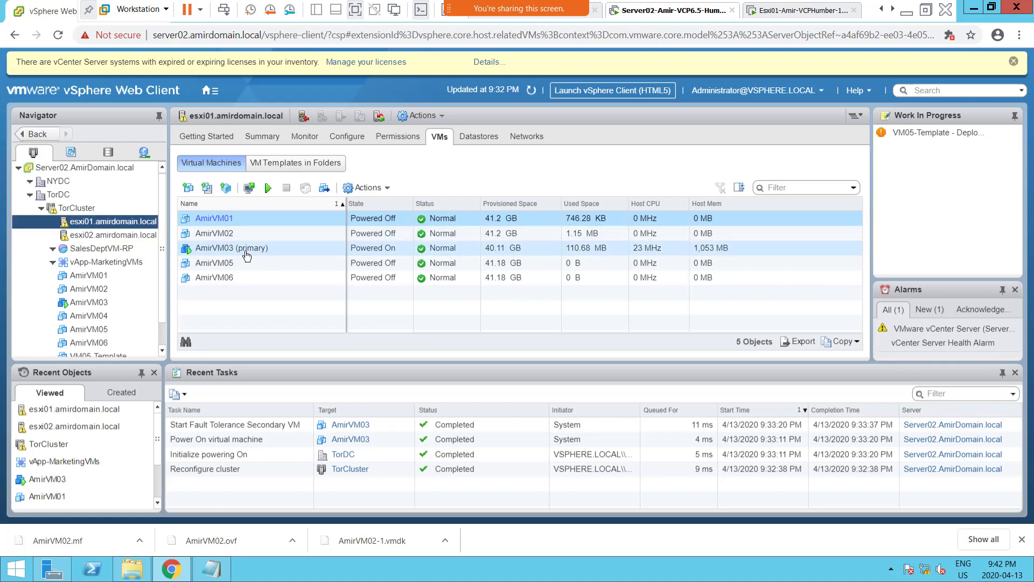
pyautogui.click(119, 237)
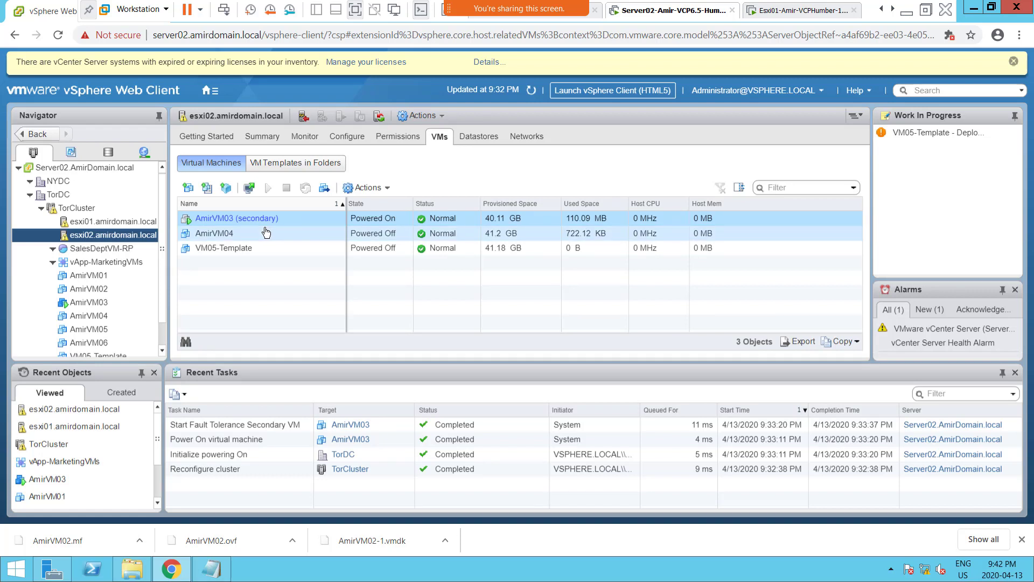
pyautogui.click(100, 227)
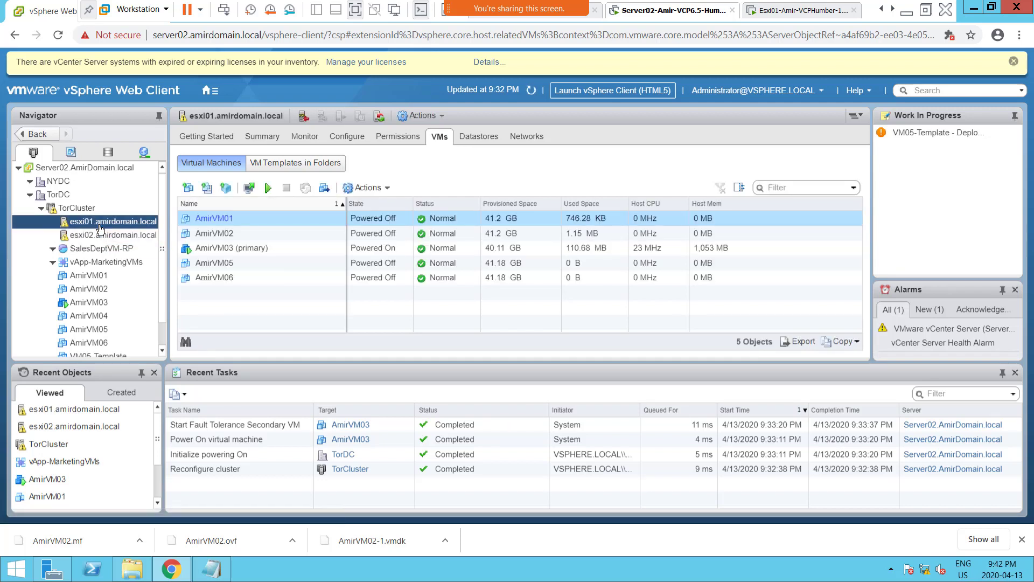
pyautogui.click(102, 237)
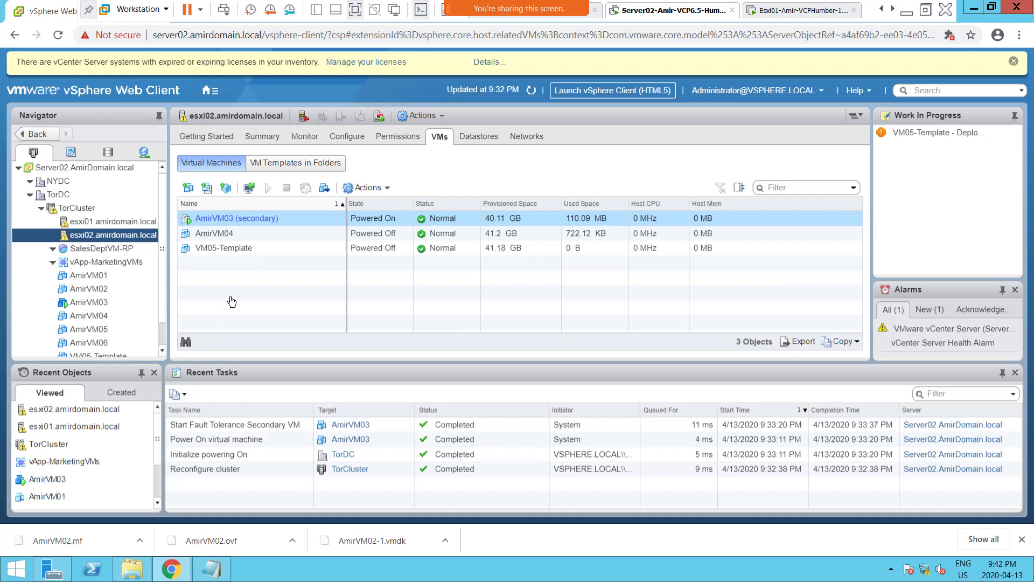
pyautogui.click(108, 225)
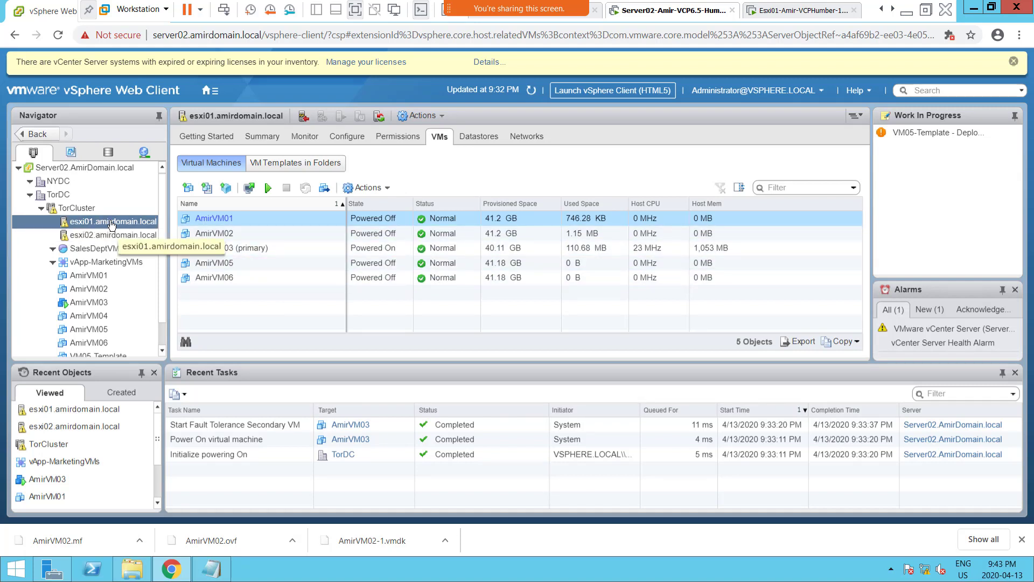
# Power off the Esxi01-Amir-VCPHumber-16Mar20 virtual machine in VMware Workstation to simulate a host failure.
pyautogui.click(798, 12)
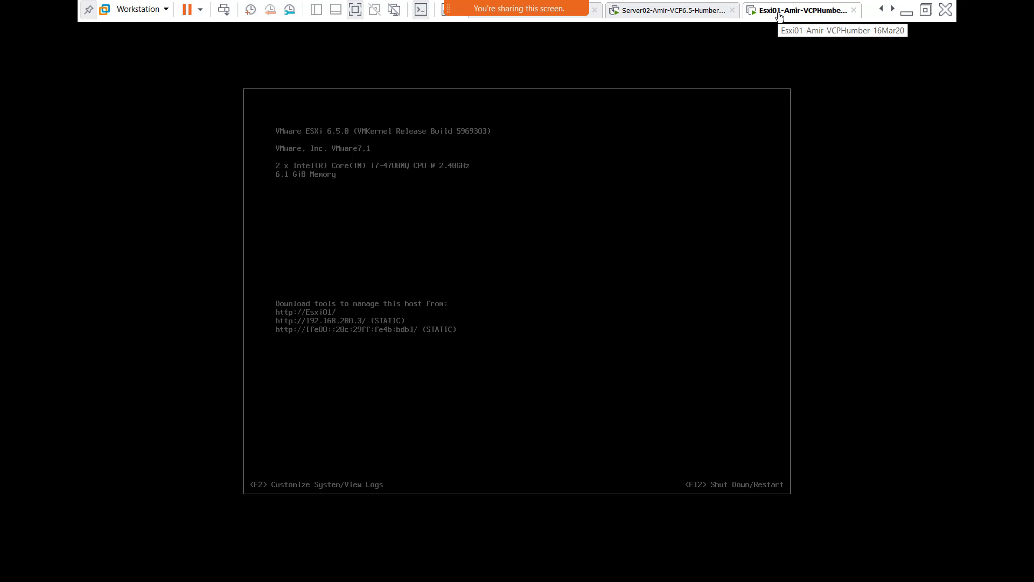
pyautogui.rightClick(779, 15)
pyautogui.moveTo(802, 36)
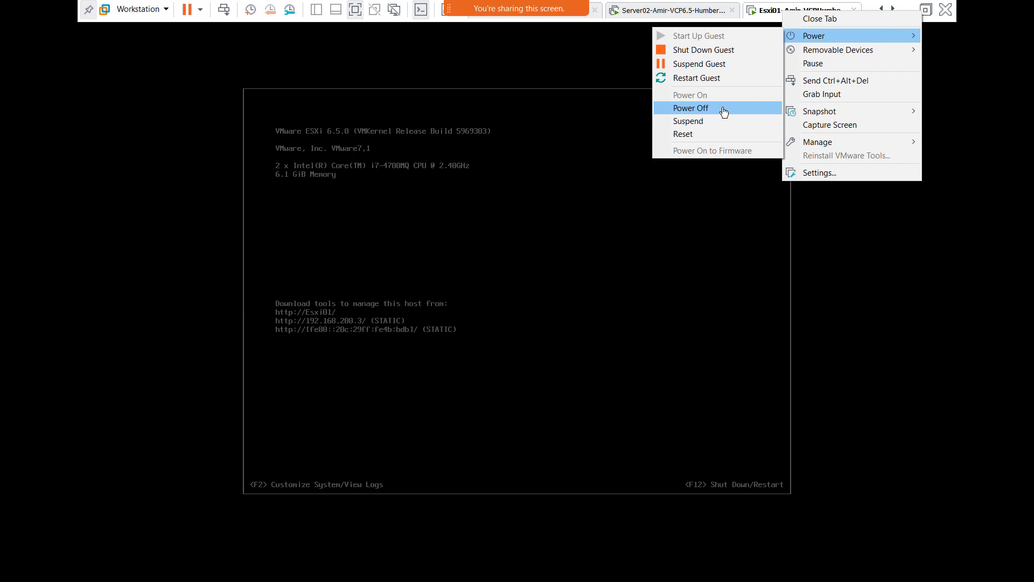
pyautogui.click(783, 15)
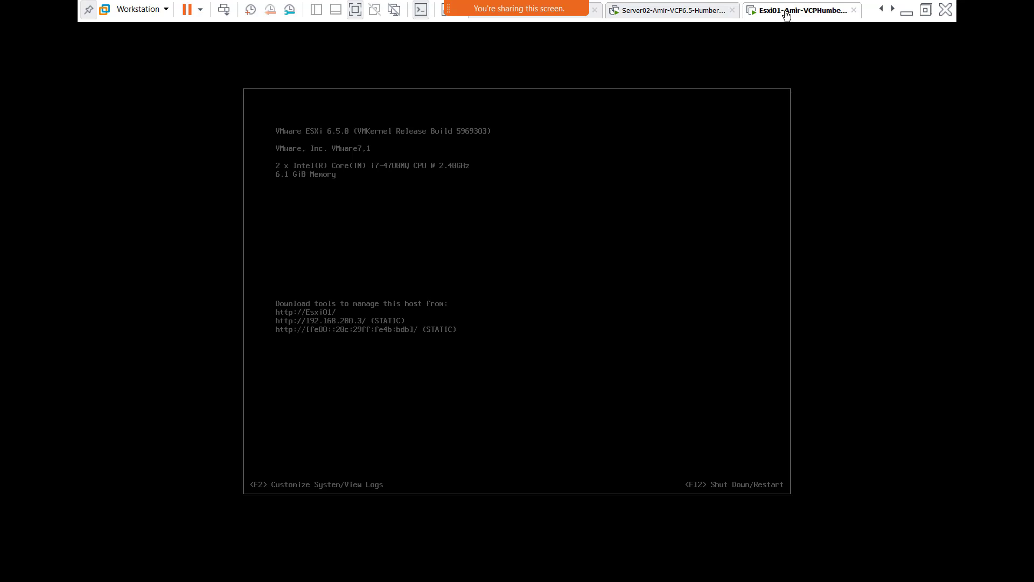
pyautogui.rightClick(785, 15)
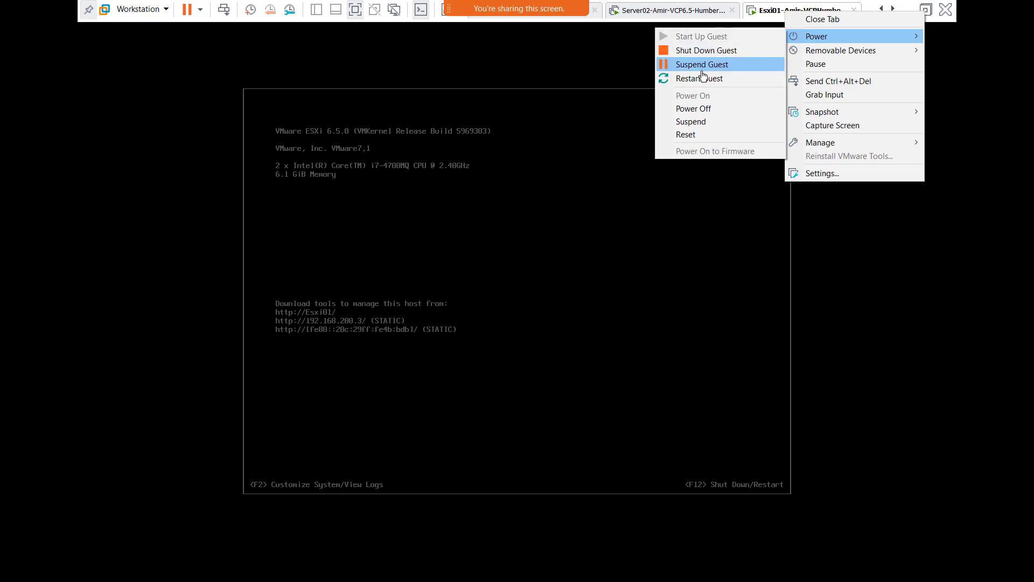
pyautogui.click(705, 109)
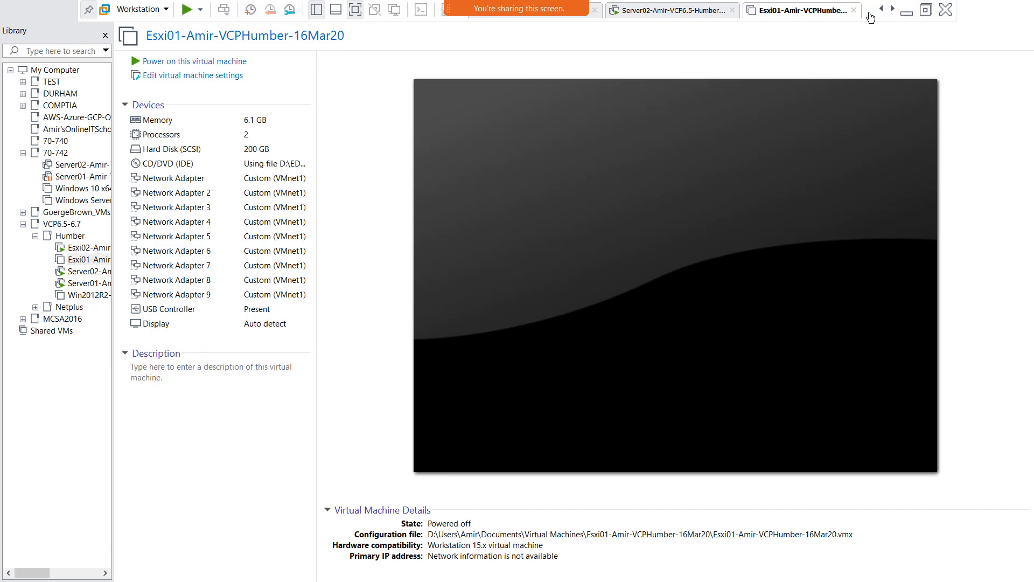
# Return to the Server02 vSphere Web Client, refresh it, and check AmirVM03's Fault Tolerance role in esxi02.amirdomain.local's virtual machine list.
pyautogui.click(670, 11)
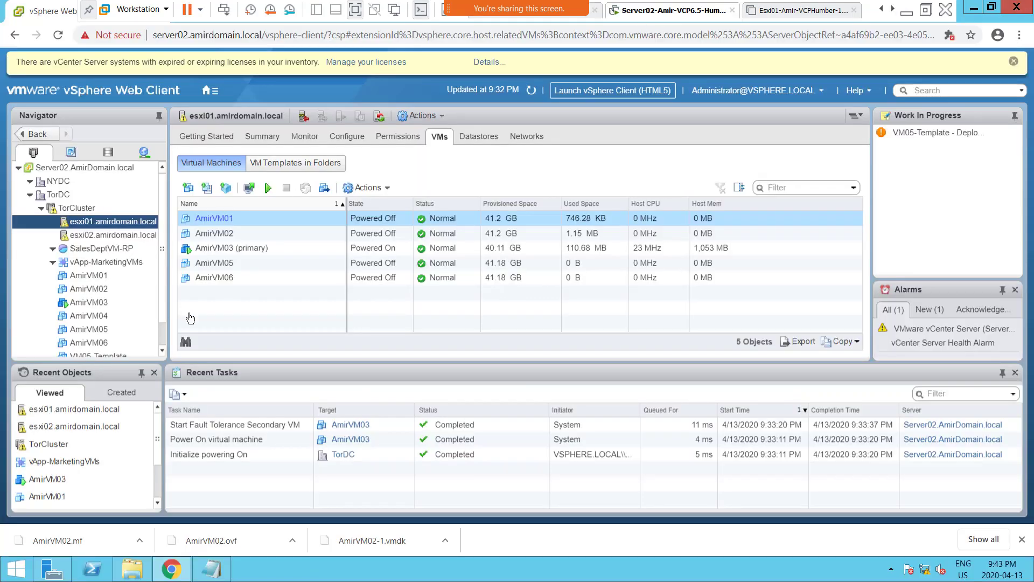
pyautogui.click(531, 91)
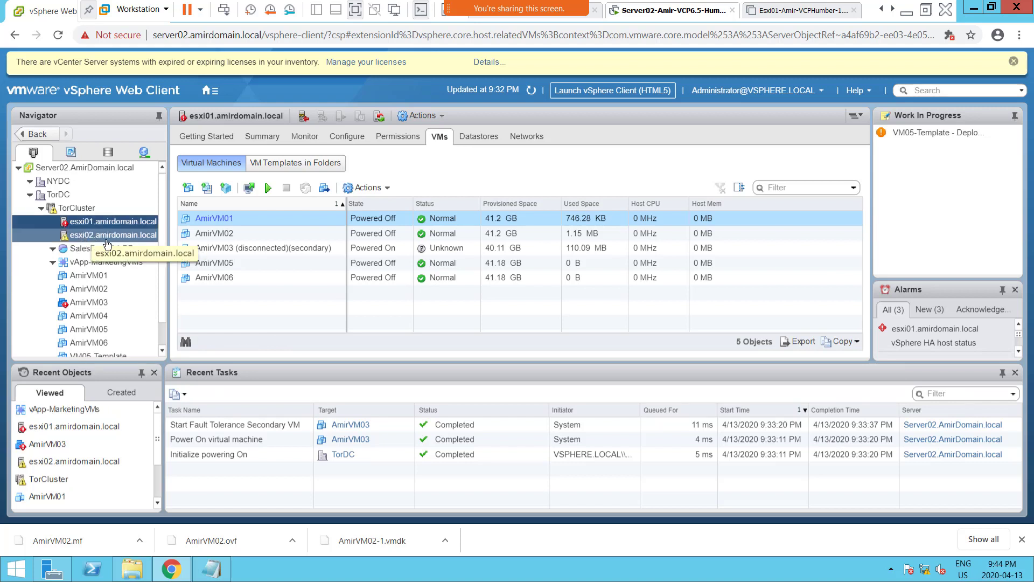
pyautogui.click(112, 235)
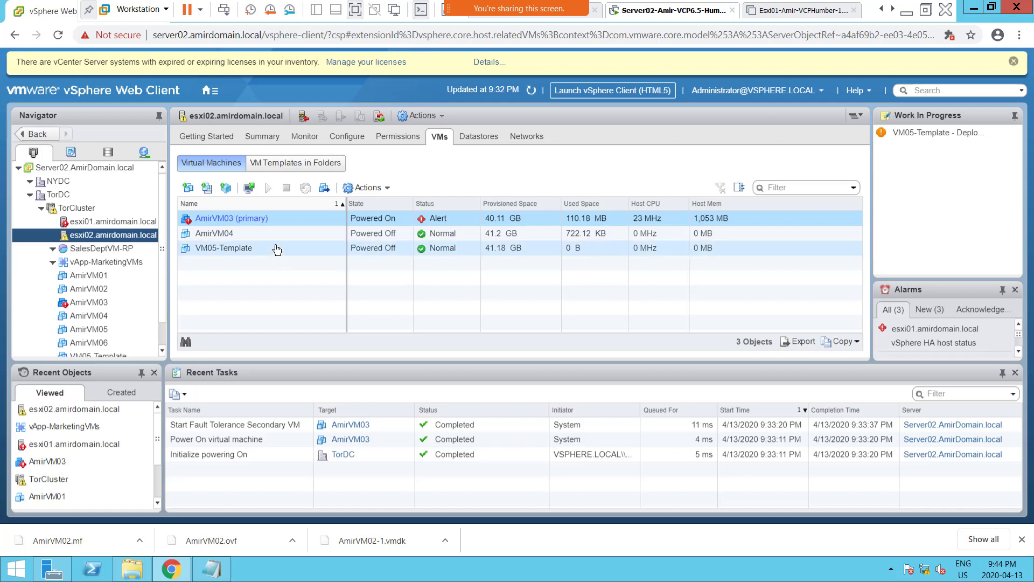
pyautogui.click(265, 225)
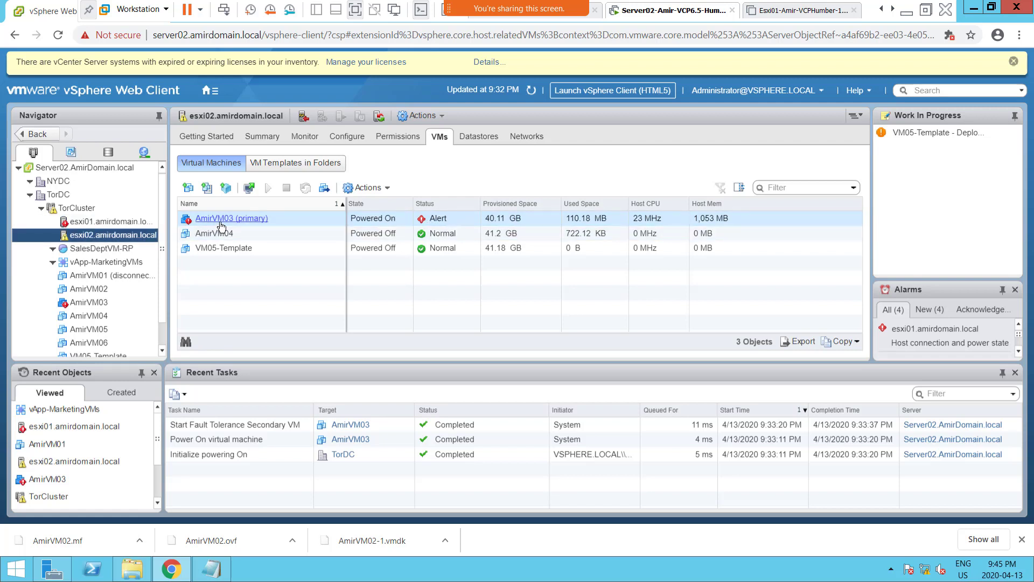
# Open the summary of AmirVM03 from esxi02.amirdomain.local's virtual machine list.
pyautogui.click(188, 222)
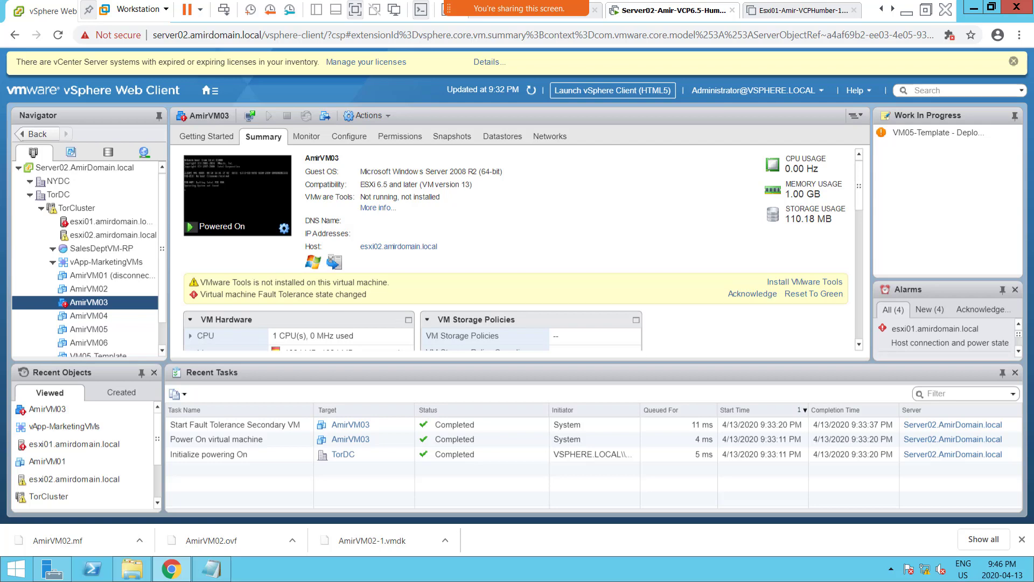
# Switch to the OneNote class notes and duplicate the Screenshot 7 line below itself, numbering the copy Screenshot 8.
pyautogui.hotkey('alt', 'Tab')
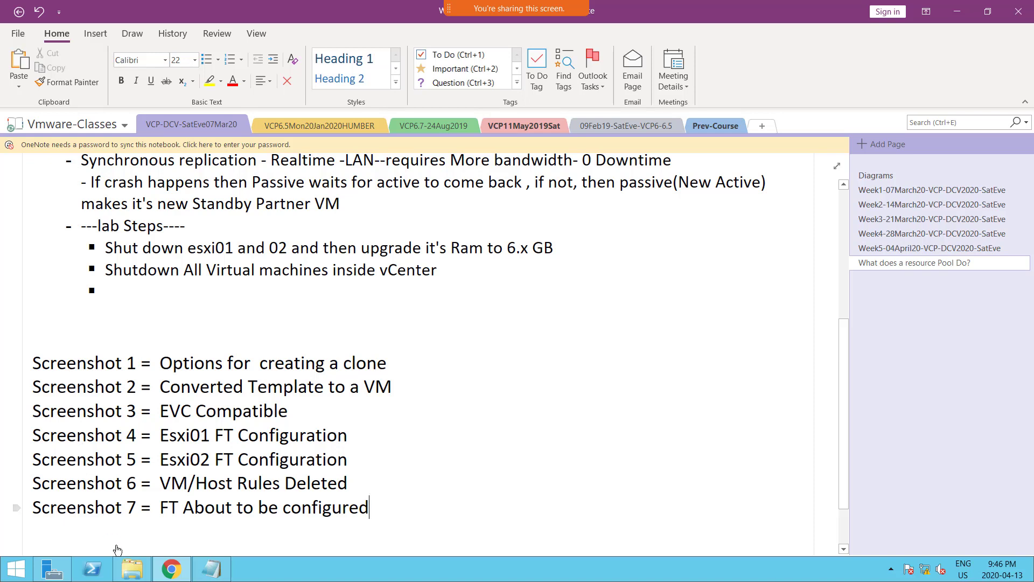
pyautogui.tripleClick(377, 512)
pyautogui.hotkey('ctrl', 'c')
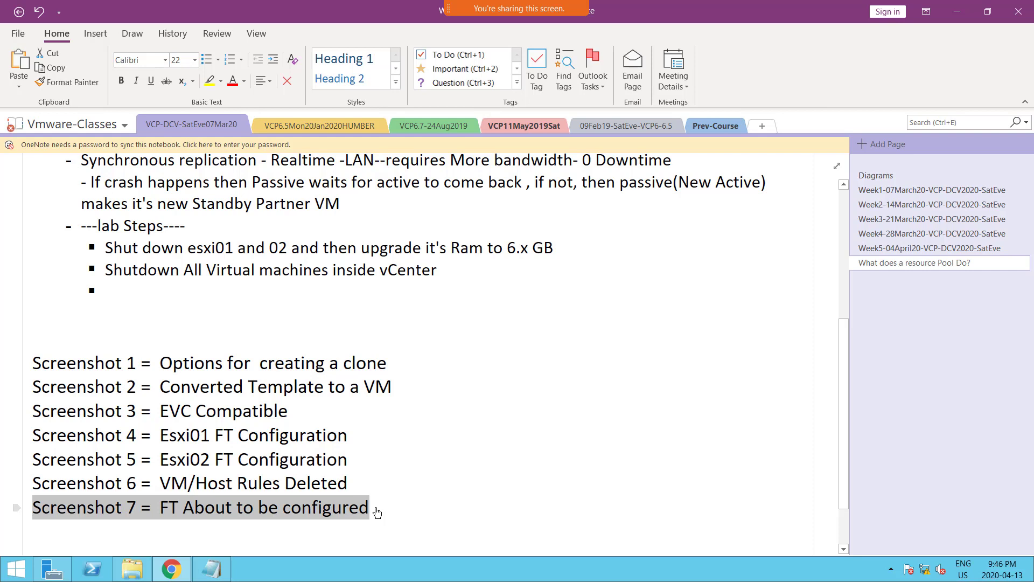
pyautogui.click(377, 511)
pyautogui.press('Return')
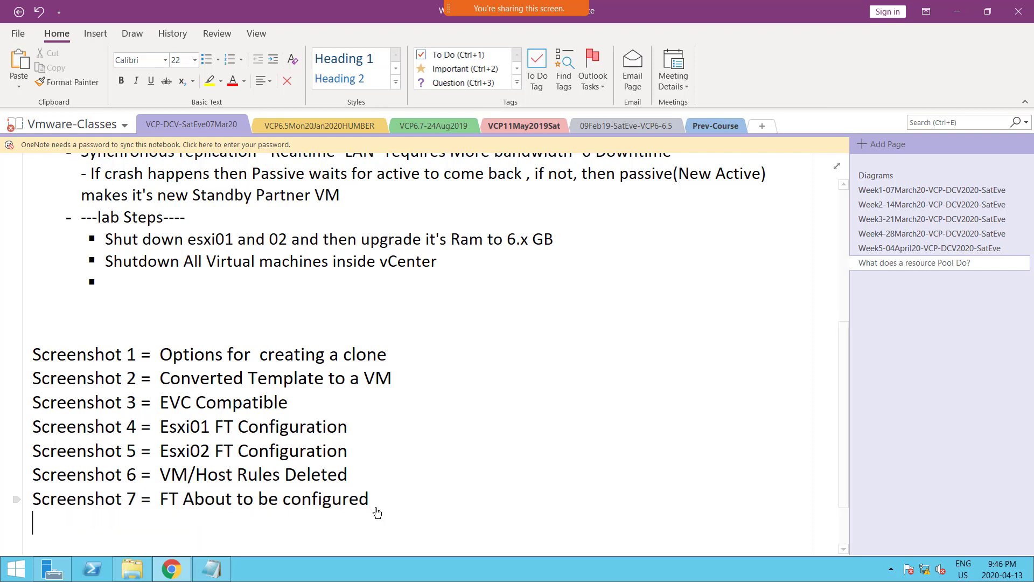
pyautogui.hotkey('ctrl', 'v')
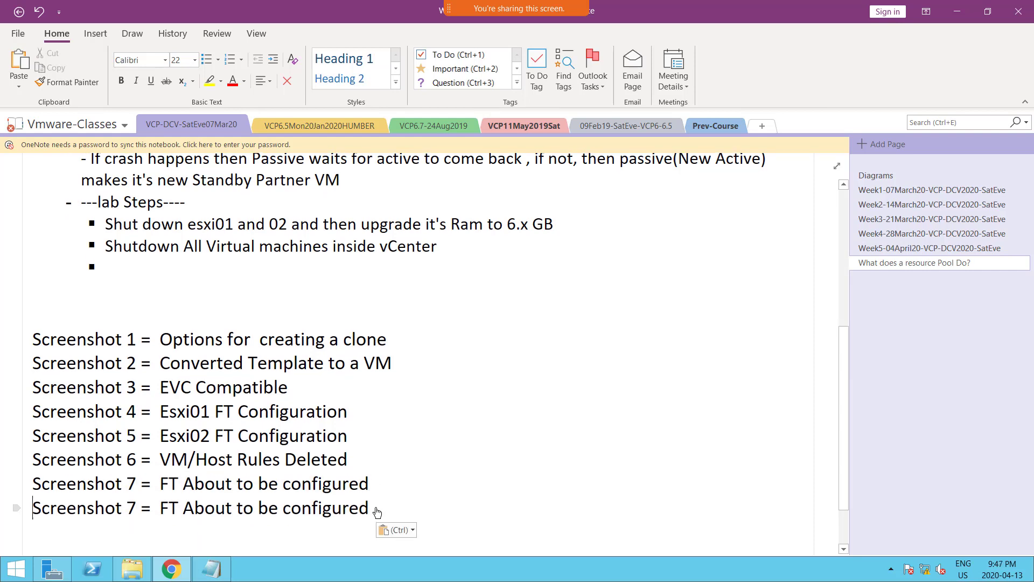
pyautogui.hotkey('shift', 'Right')
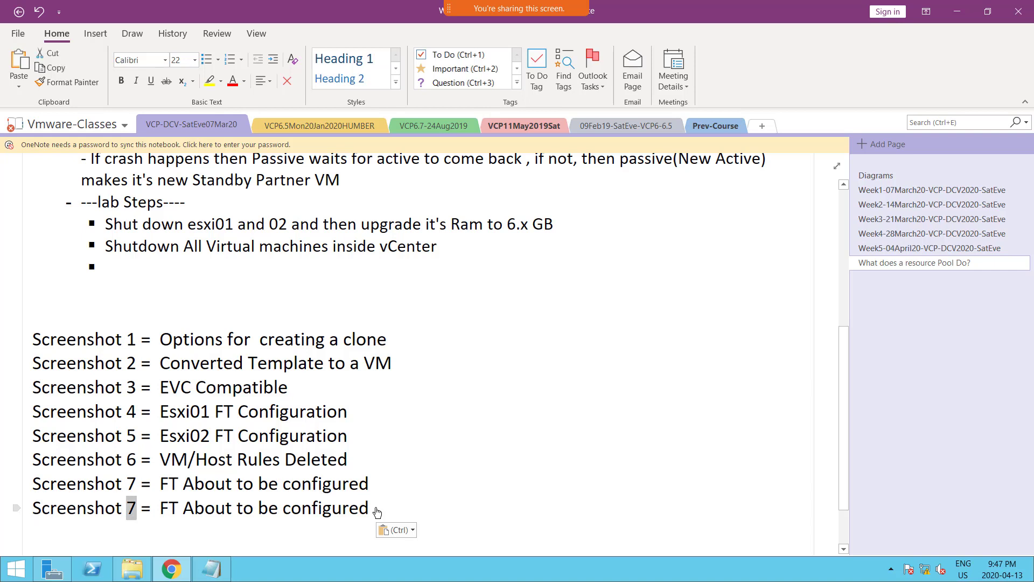
pyautogui.write('8')
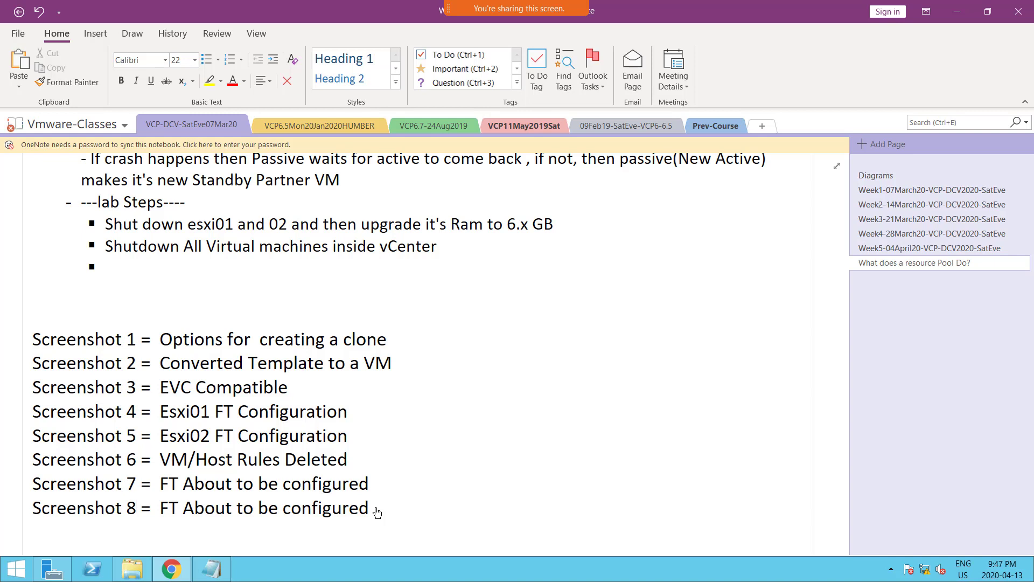
# Replace the Screenshot 8 description with "FT Failover Works".
pyautogui.press('Right')
pyautogui.press('Right')
pyautogui.press('Right')
pyautogui.press('Right')
pyautogui.hotkey('ctrl', 'shift', 'Right')
pyautogui.hotkey('ctrl', 'shift', 'Right')
pyautogui.hotkey('ctrl', 'shift', 'Right')
pyautogui.hotkey('ctrl', 'shift', 'Right')
pyautogui.hotkey('ctrl', 'shift', 'Right')
pyautogui.hotkey('ctrl', 'shift', 'Right')
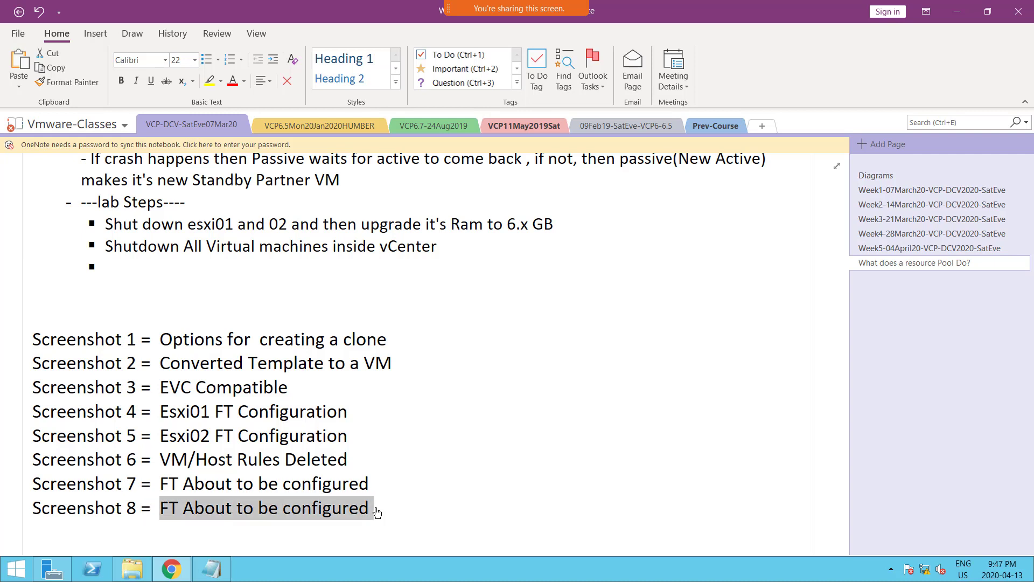
pyautogui.hotkey('shift', 'Left')
pyautogui.write('FT Fail')
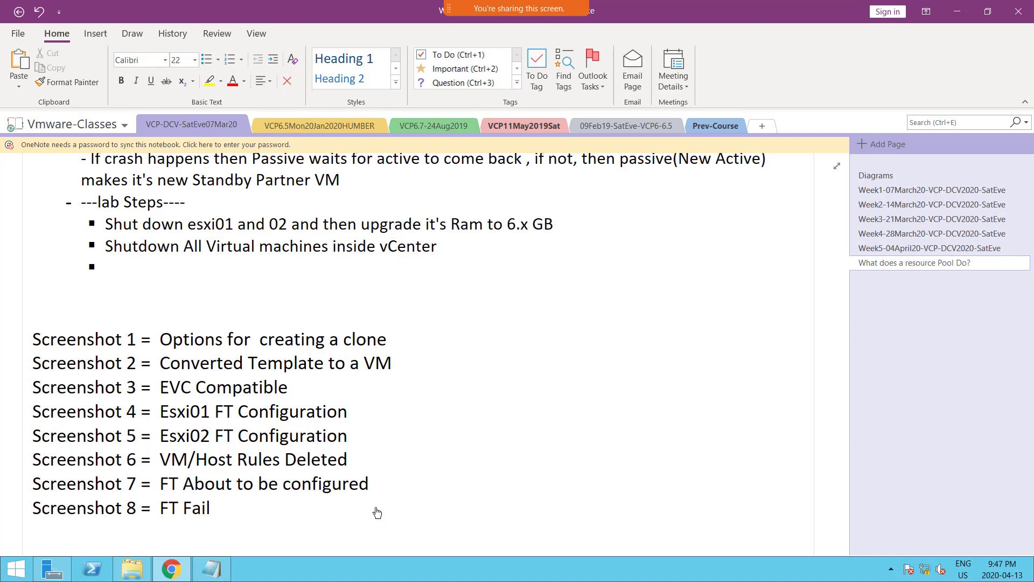
pyautogui.write('over Works')
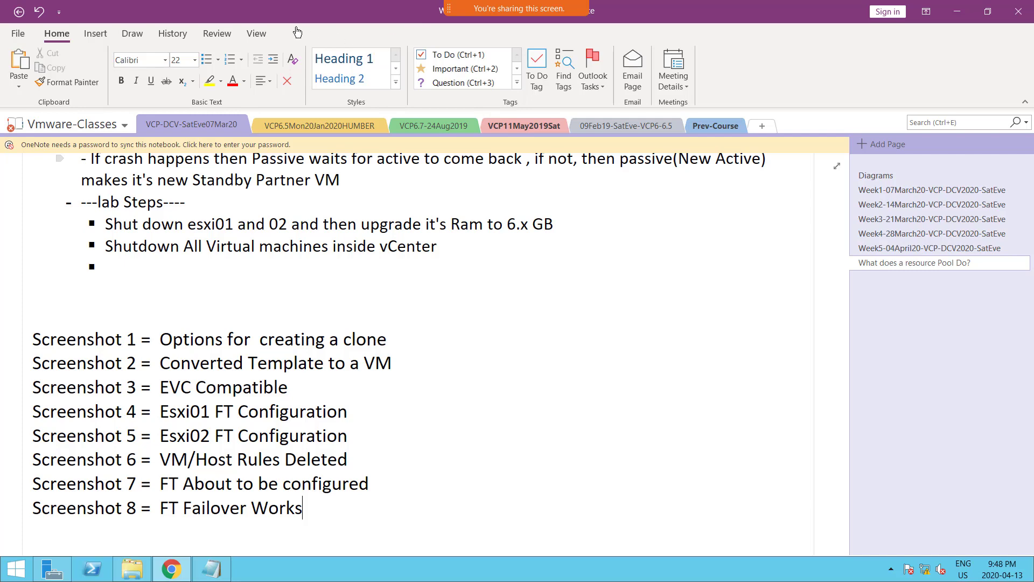
# Power the Esxi01-Amir-VCPHumber-16Mar20 virtual machine back on in VMware Workstation, and return to the Server02 vSphere Web Client.
pyautogui.press('super')
pyautogui.hotkey('alt', 'Tab')
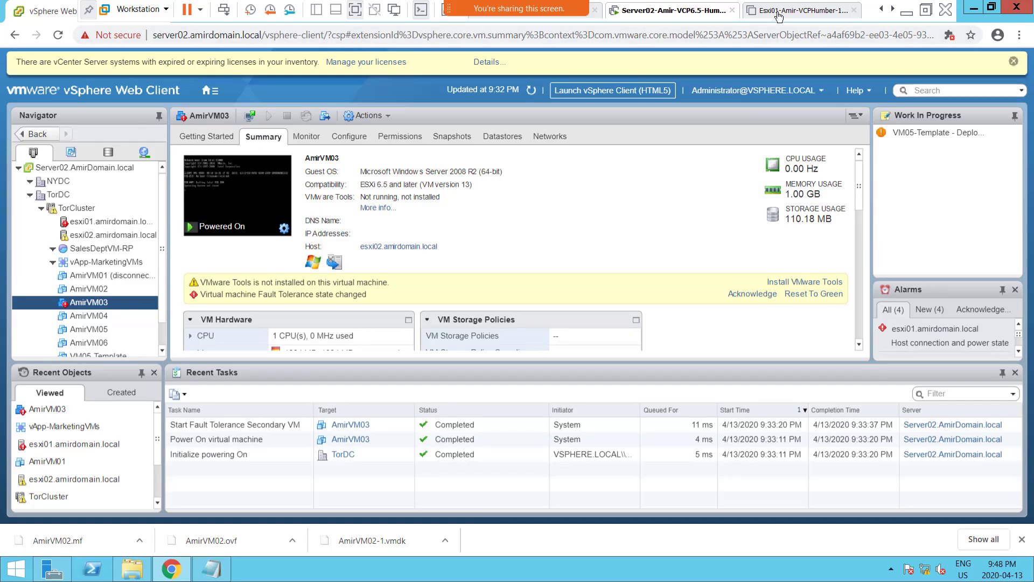
pyautogui.click(798, 11)
pyautogui.click(203, 62)
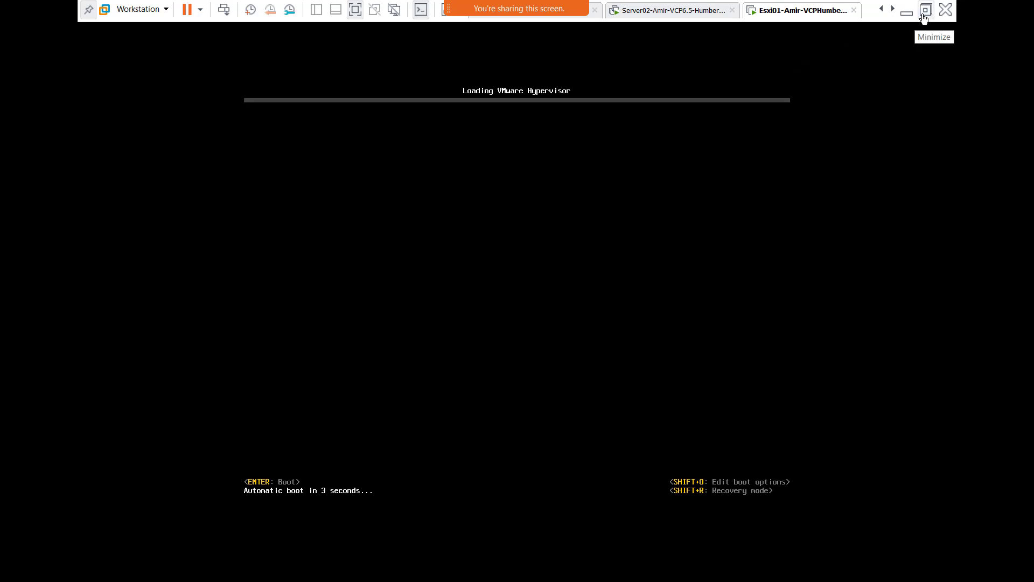
pyautogui.click(646, 10)
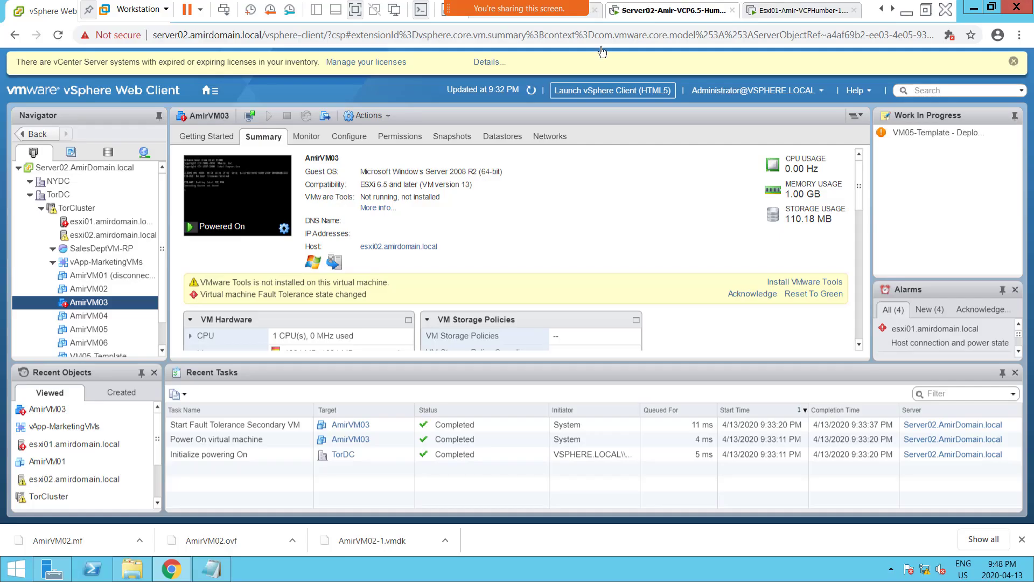
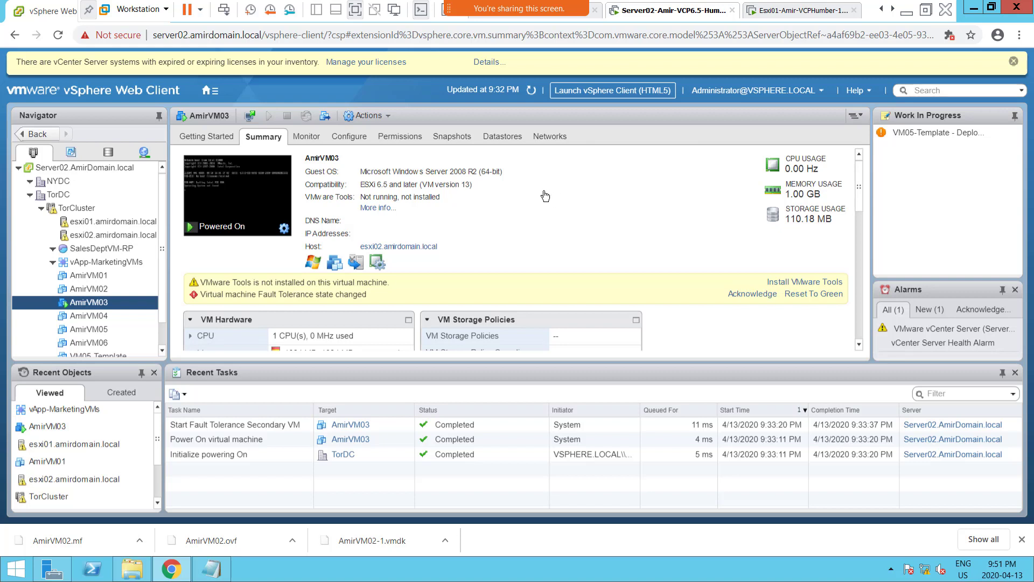
# Switch to the OneNote class notes and copy the Server01, Server02 and ESXi hosts diagram from the Diagrams page.
pyautogui.click(909, 16)
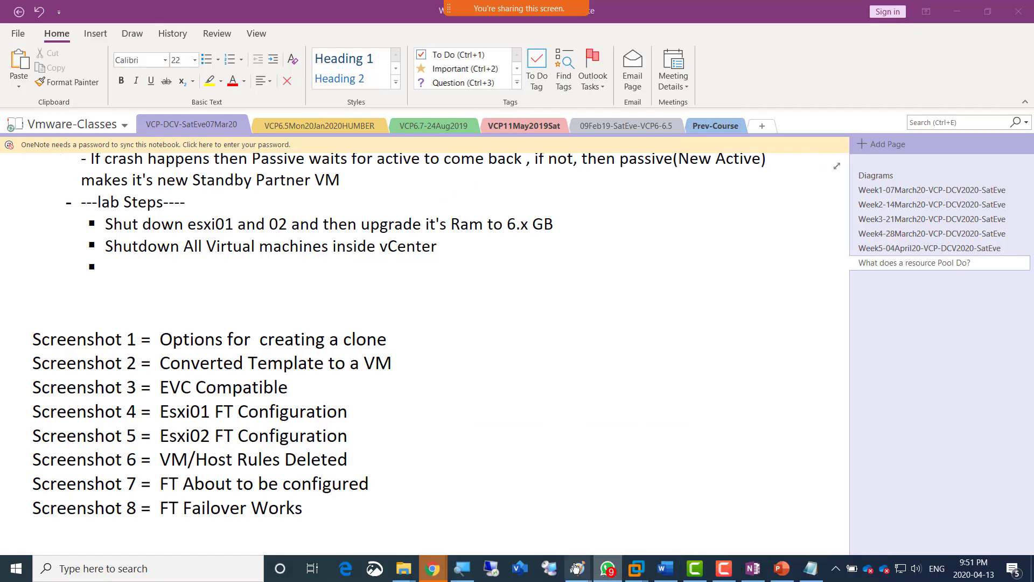
pyautogui.moveTo(578, 568)
pyautogui.click(723, 518)
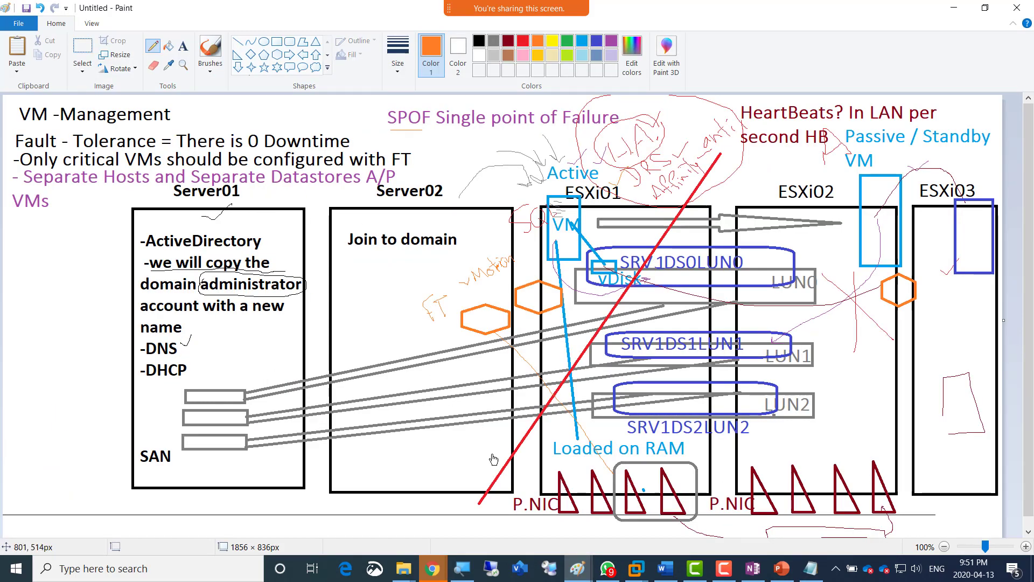
pyautogui.click(746, 573)
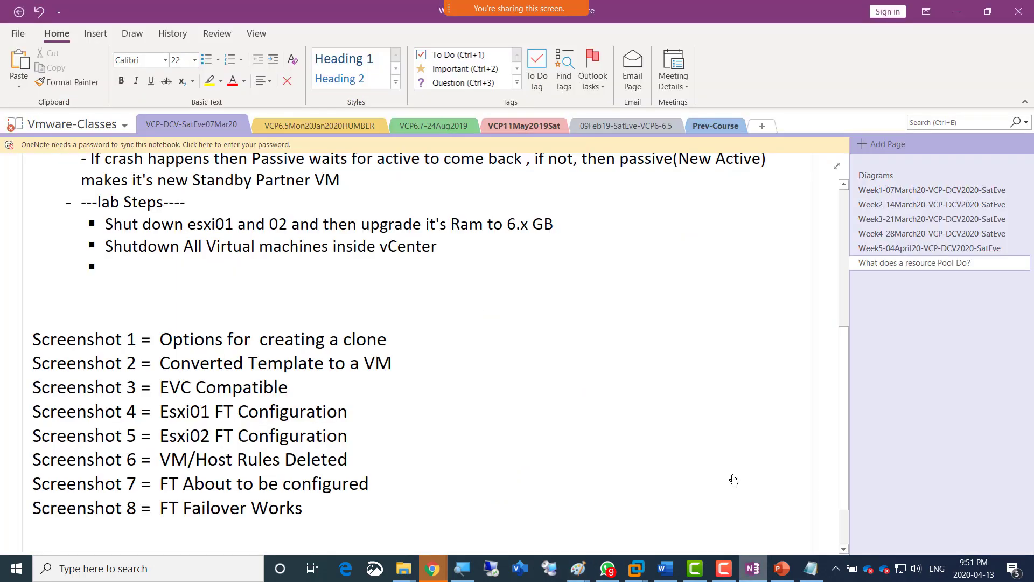
pyautogui.click(877, 176)
pyautogui.scroll(3, 629, 279)
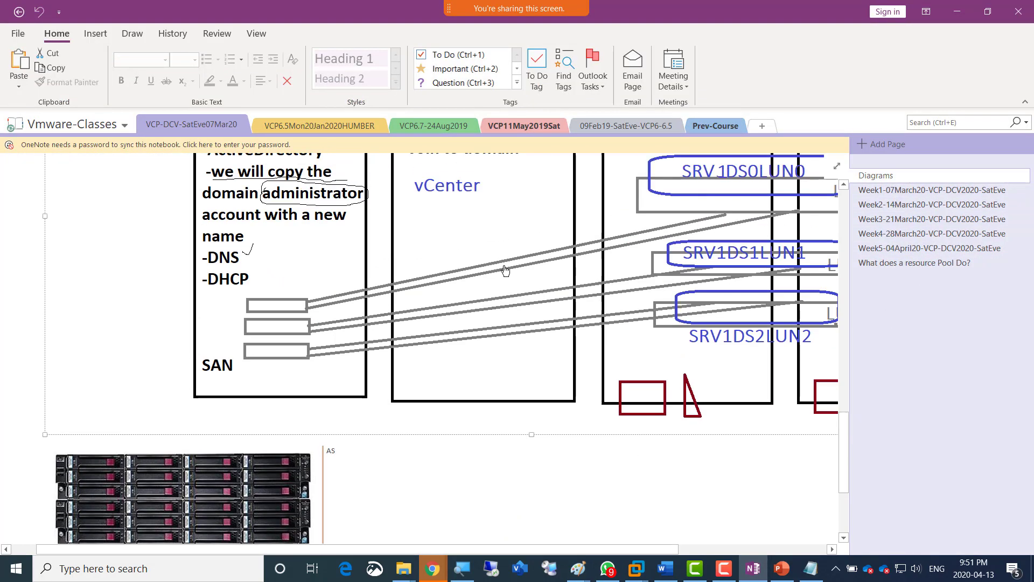
pyautogui.rightClick(474, 237)
pyautogui.click(589, 401)
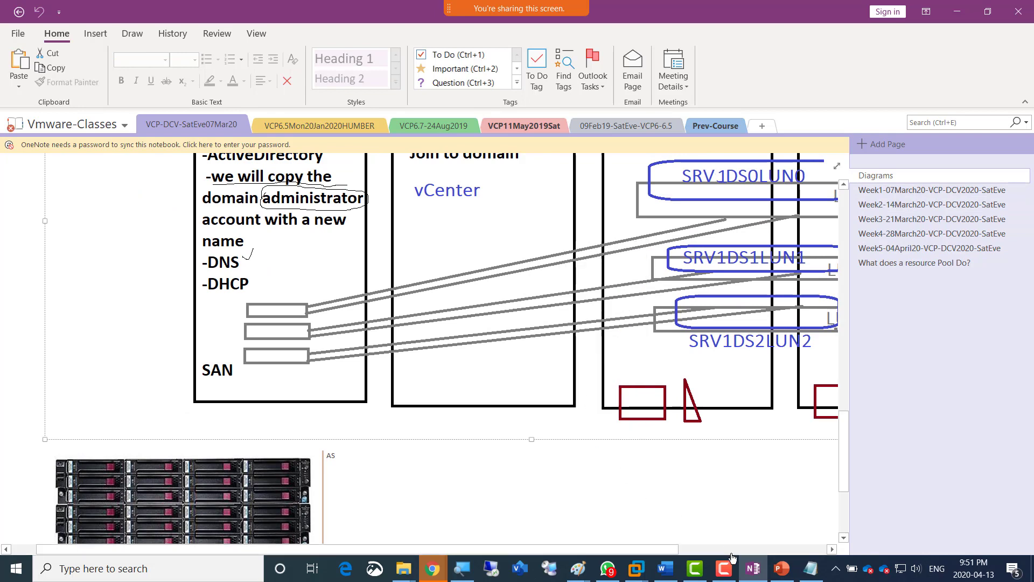
# Open a new blank Paint window and paste the copied server and ESXi hosts diagram into it.
pyautogui.click(578, 571)
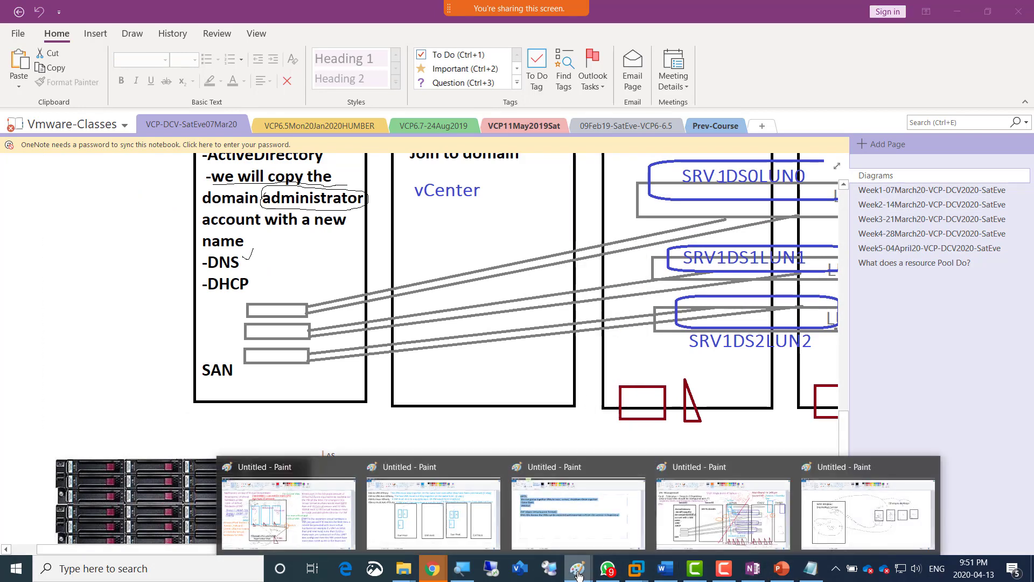
pyautogui.rightClick(577, 572)
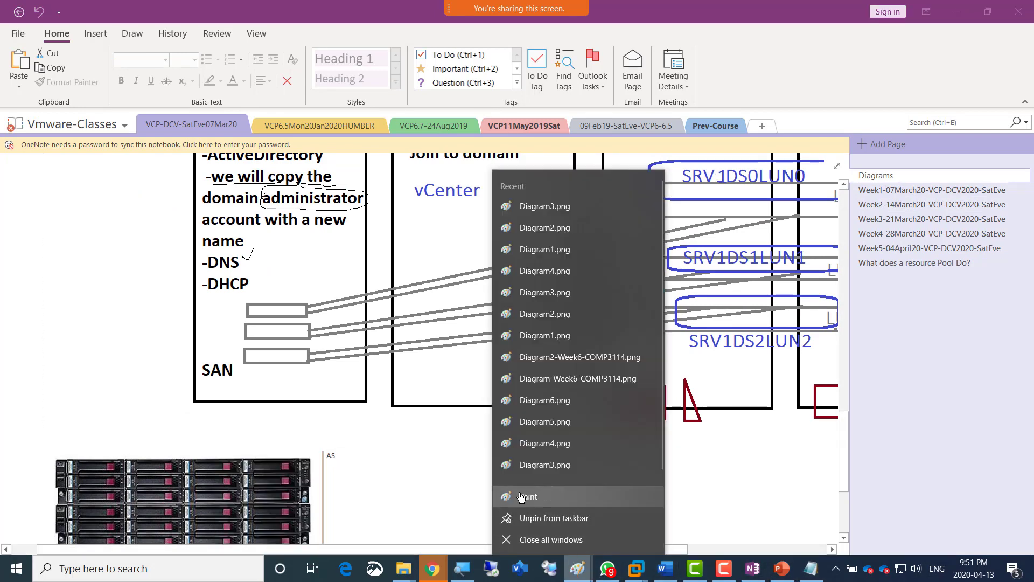
pyautogui.click(522, 497)
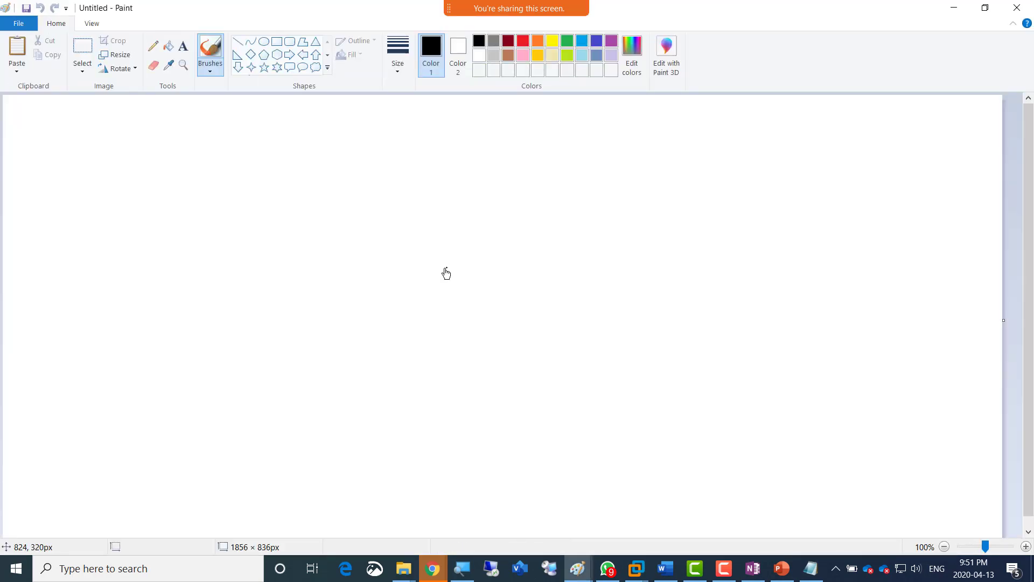
pyautogui.hotkey('ctrl', 'v')
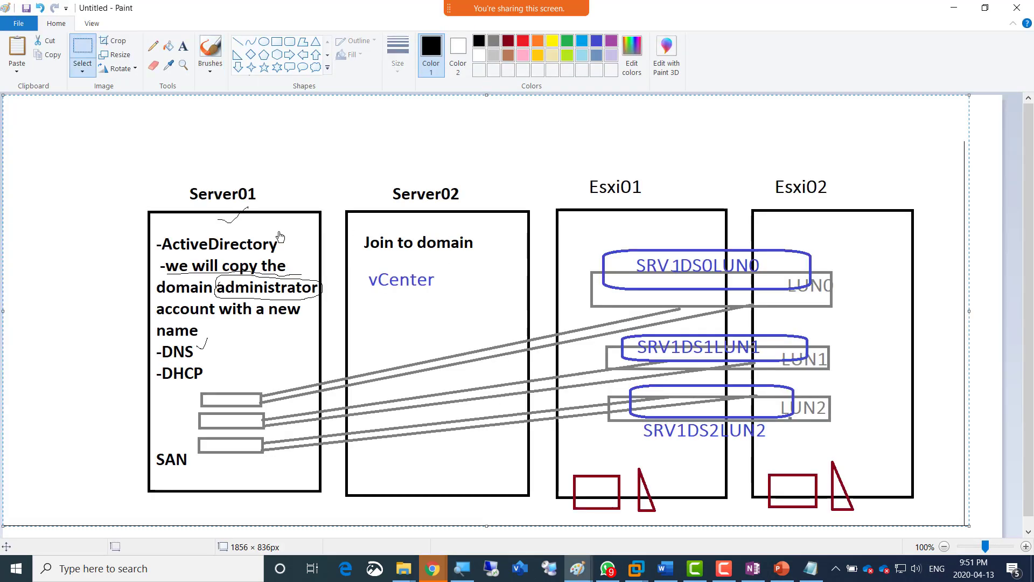
# Draw a small upright light-blue rectangle across the upper edge of the Esxi01 box, near its upper-left corner.
pyautogui.click(152, 49)
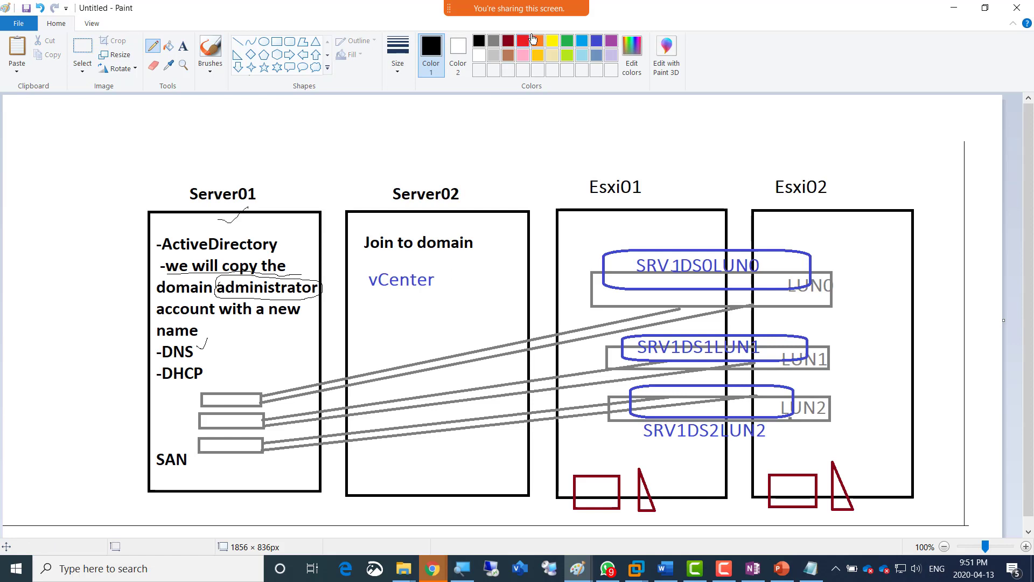
pyautogui.click(581, 41)
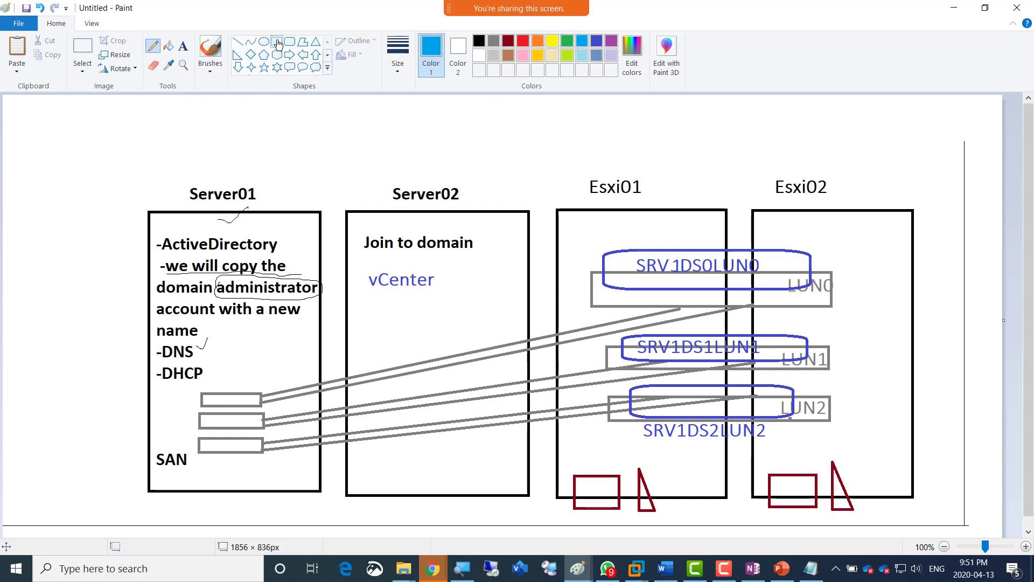
pyautogui.click(278, 44)
pyautogui.moveTo(563, 191); pyautogui.dragTo(594, 252)
# Choose the straight Line shape for drawing on the diagram in light blue.
pyautogui.click(239, 46)
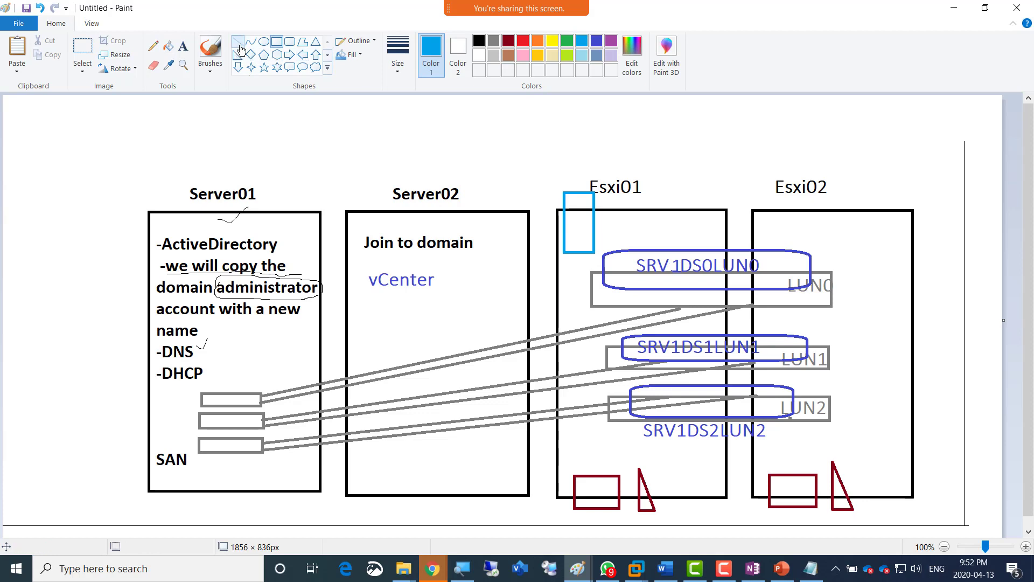
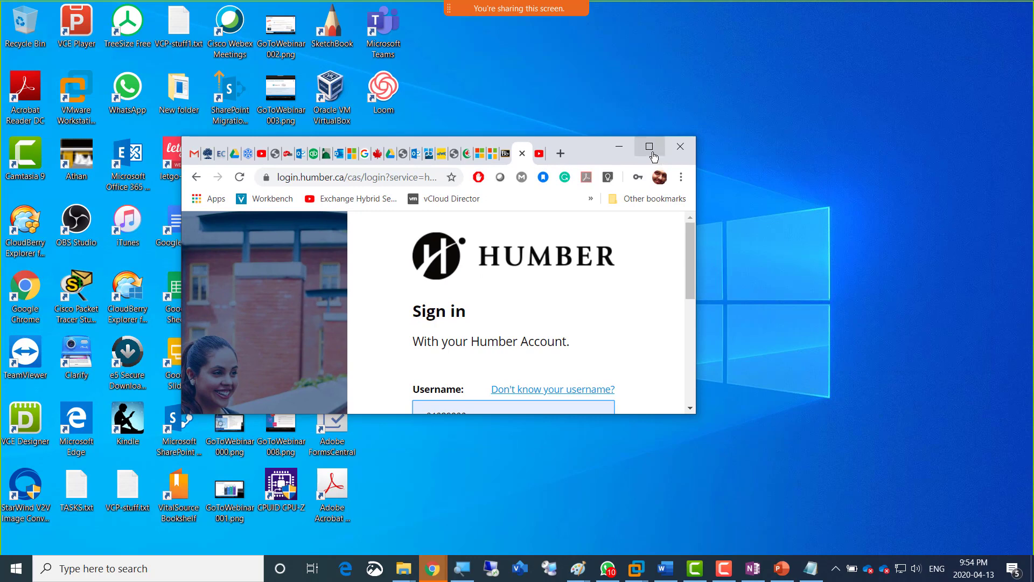
# Maximize the Humber login window, sign in with the saved credentials, and open the VMware course's Course-Content page.
pyautogui.click(649, 147)
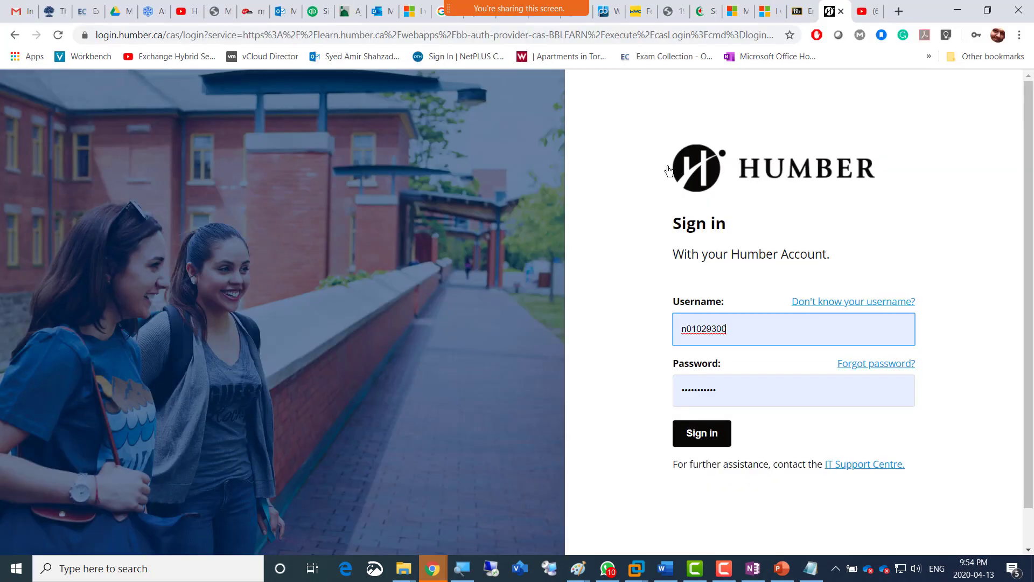
pyautogui.click(708, 432)
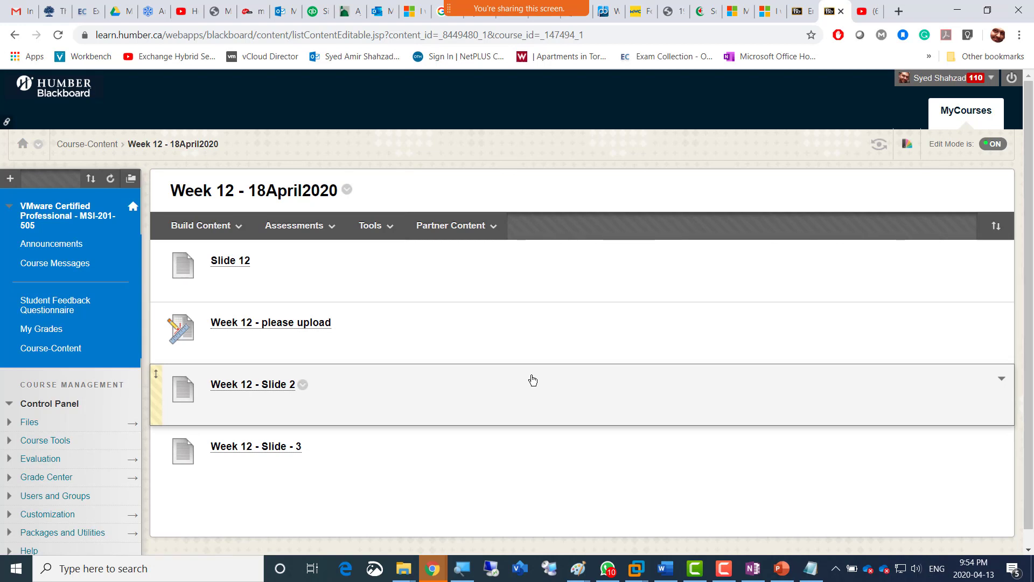
pyautogui.scroll(-1, 533, 380)
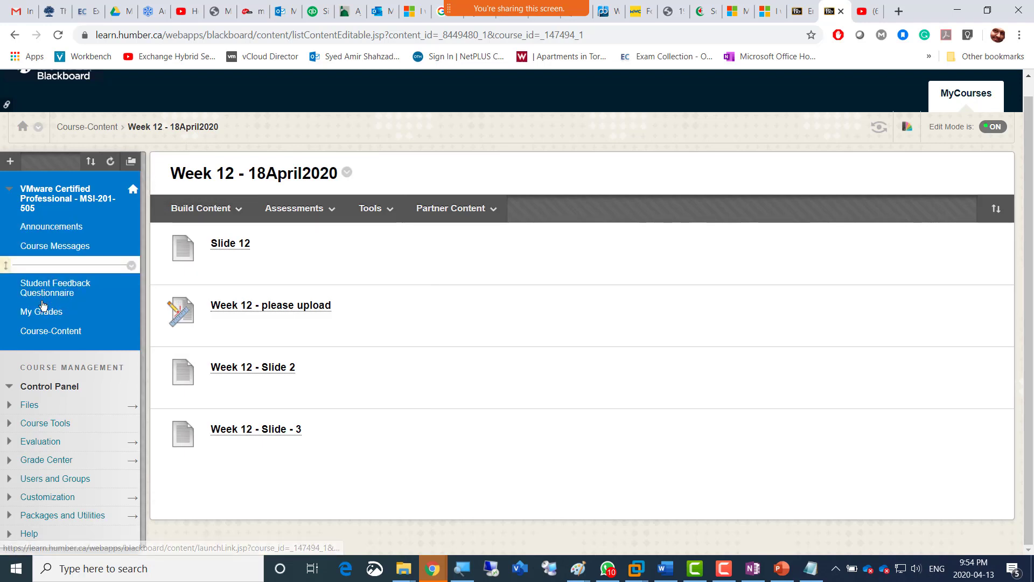
pyautogui.click(43, 335)
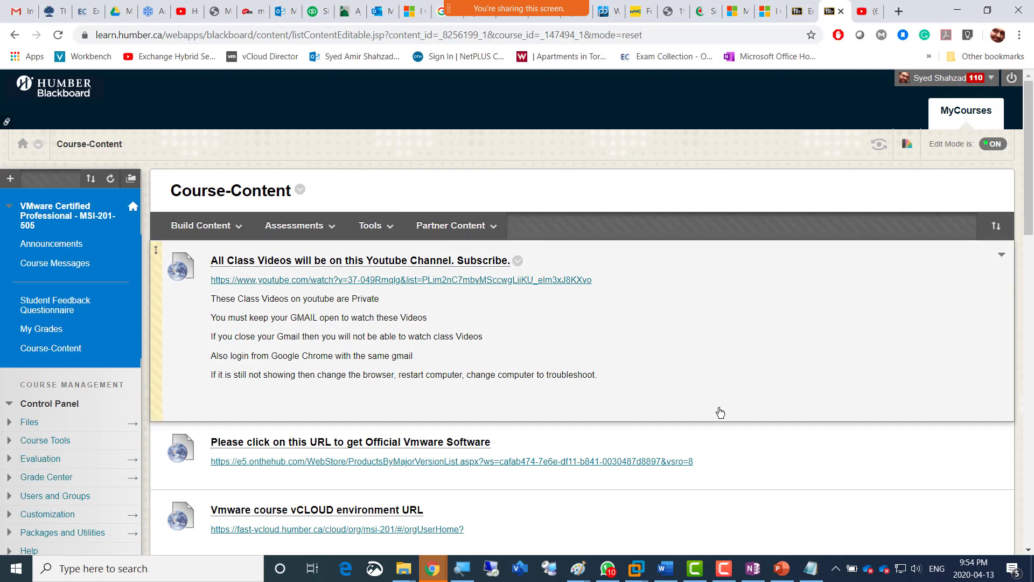
# Examine the course links and the weekly folders listed on the Course-Content page.
pyautogui.scroll(-1, 719, 412)
pyautogui.scroll(-15, 720, 412)
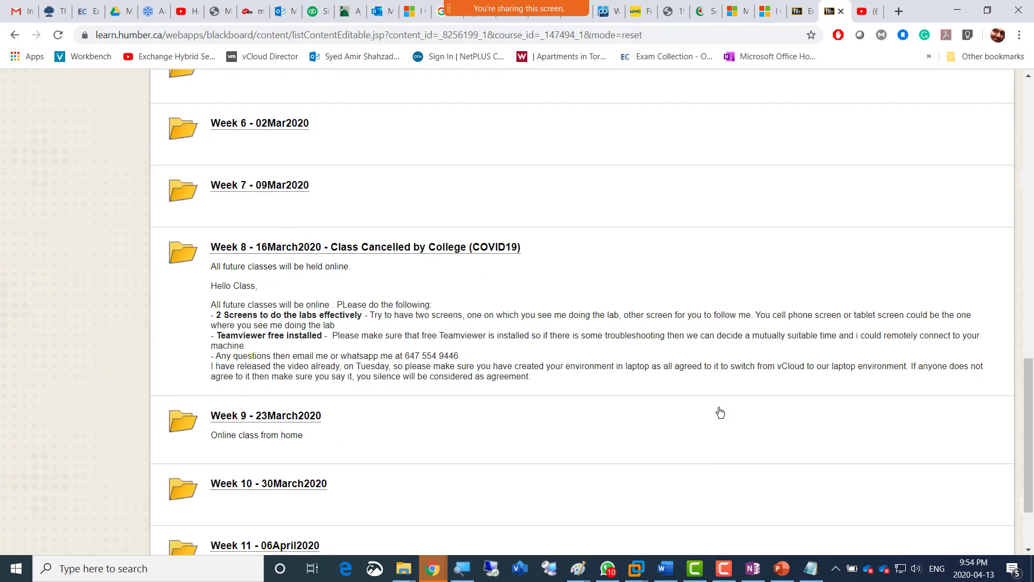
pyautogui.scroll(-2, 720, 412)
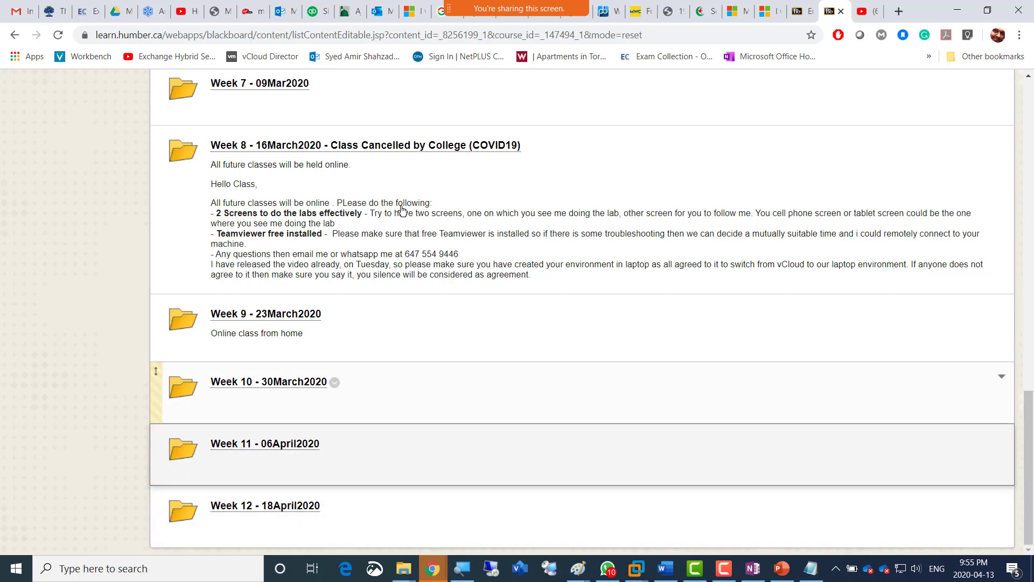
pyautogui.scroll(3, 399, 204)
pyautogui.scroll(15, 399, 205)
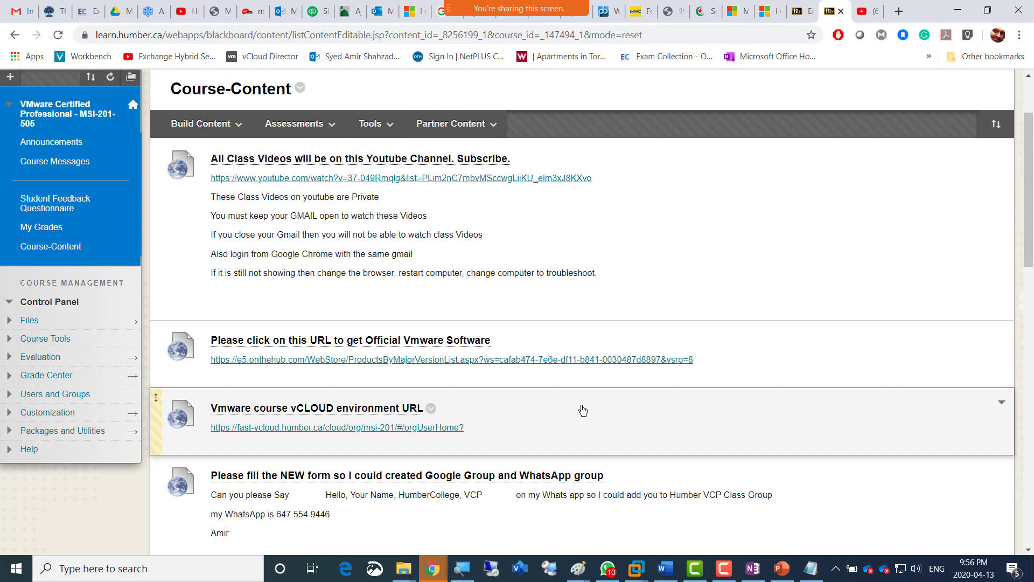
pyautogui.click(178, 135)
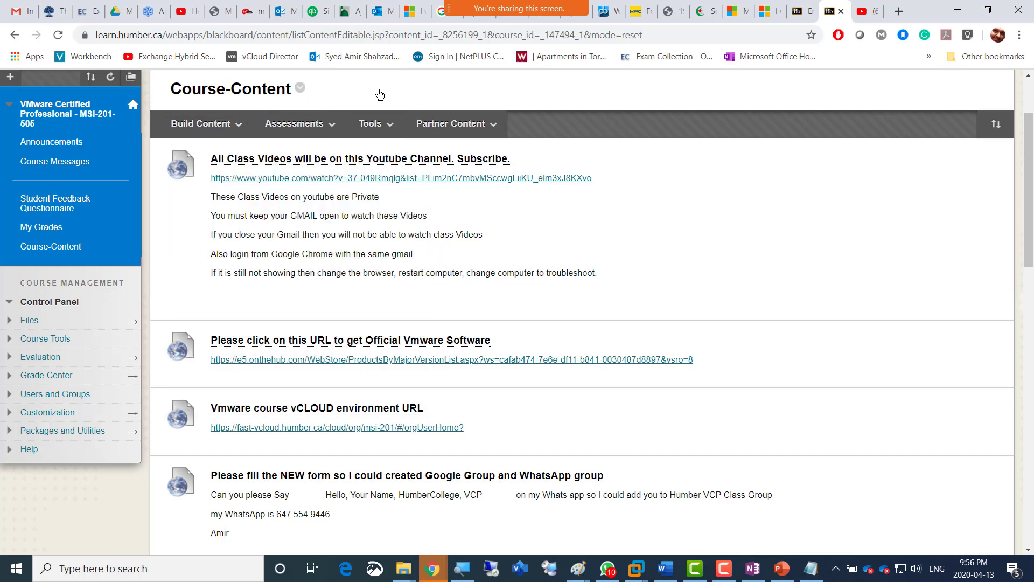
pyautogui.click(203, 123)
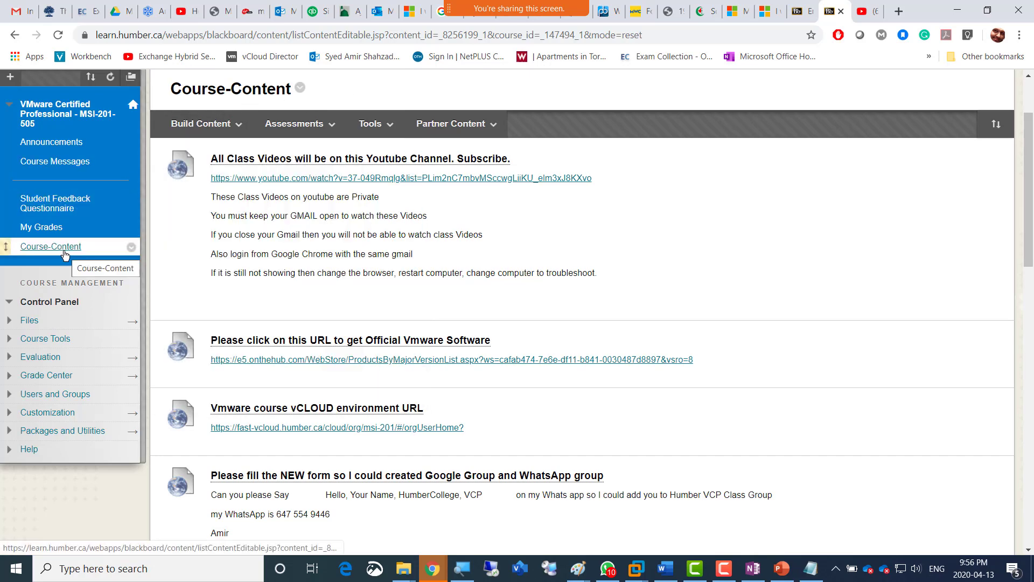
pyautogui.scroll(-14, 750, 234)
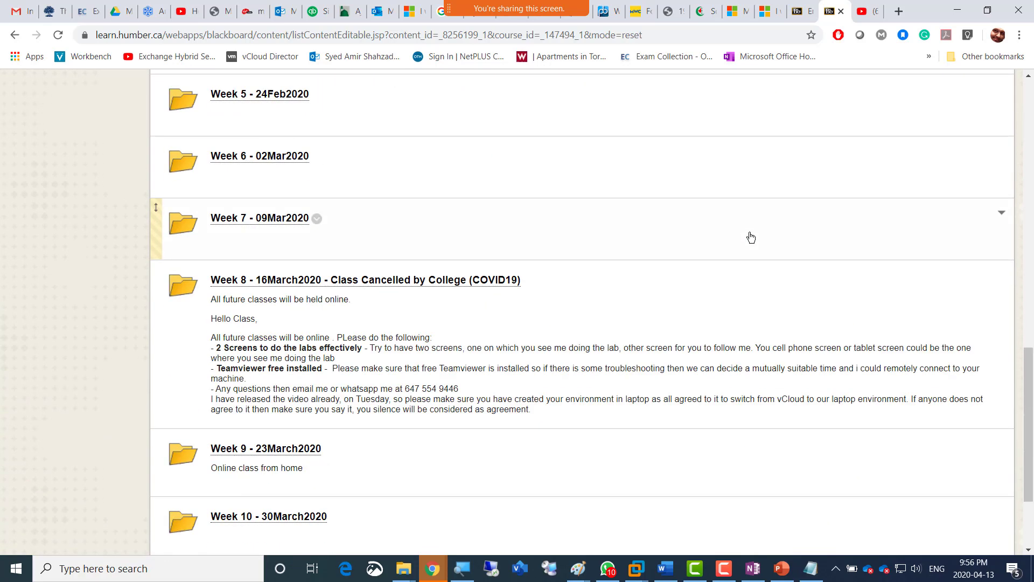
pyautogui.scroll(-2, 750, 237)
pyautogui.scroll(10, 323, 220)
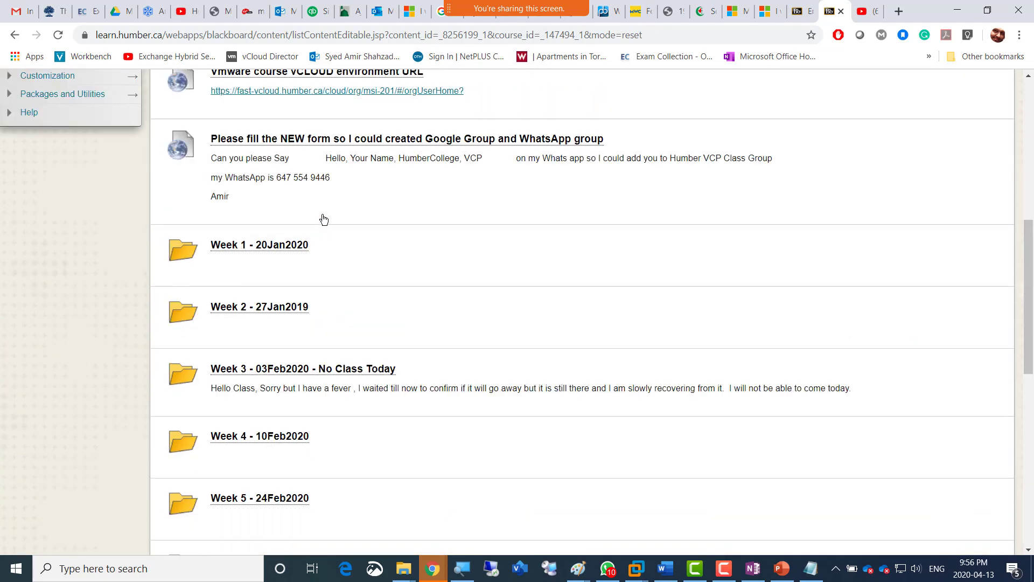
pyautogui.scroll(8, 323, 219)
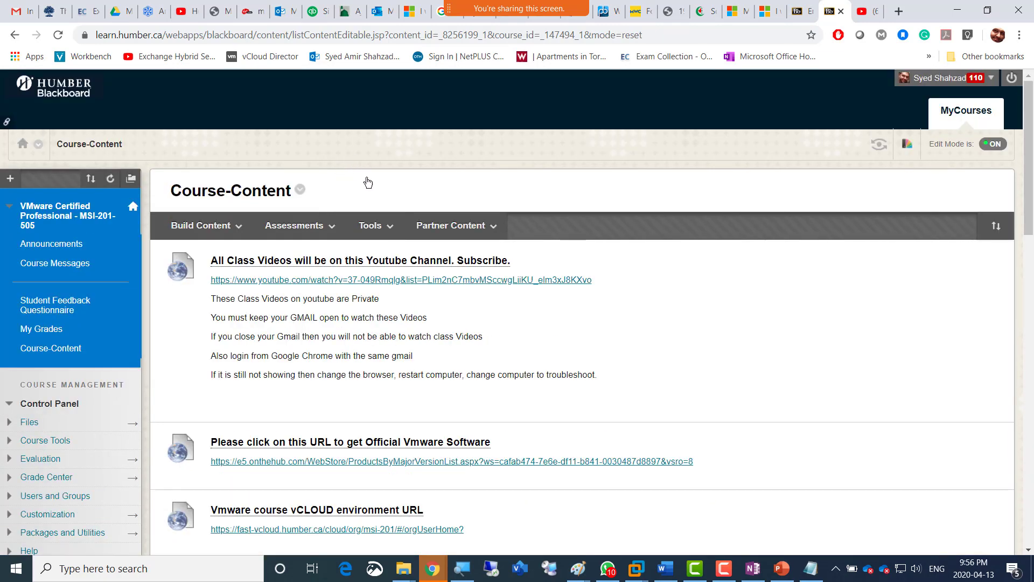
# Start a new content folder in Course-Content and name it "Week 12 - Final Quiz", reusing the earlier Week 15 entry.
pyautogui.click(238, 226)
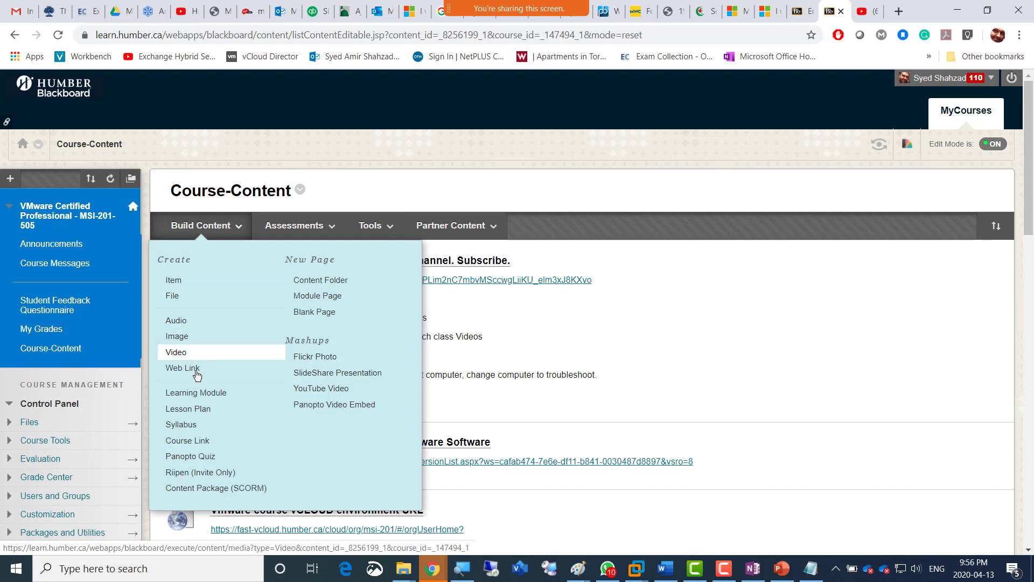
pyautogui.click(321, 280)
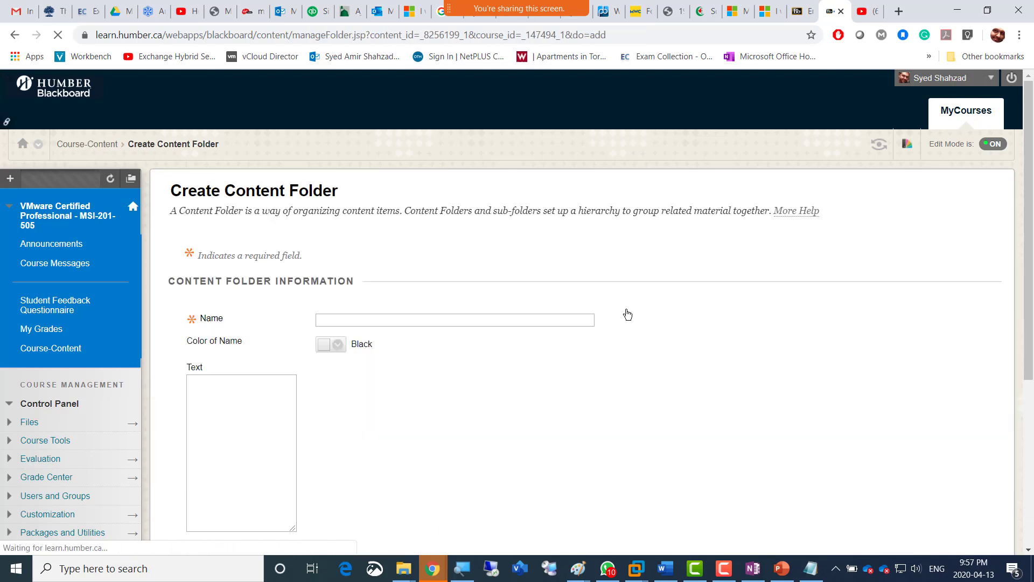
pyautogui.click(353, 321)
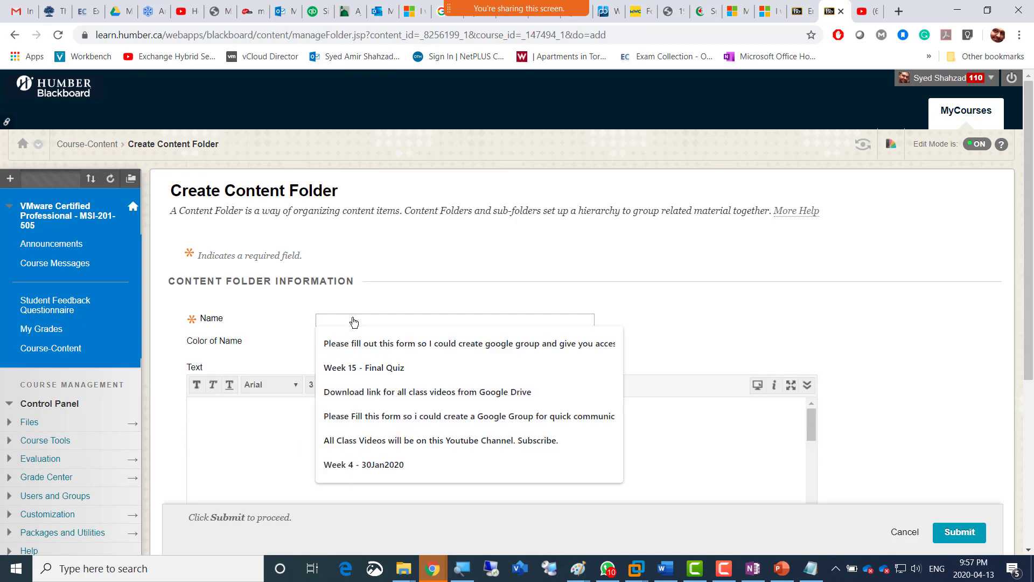
pyautogui.click(392, 368)
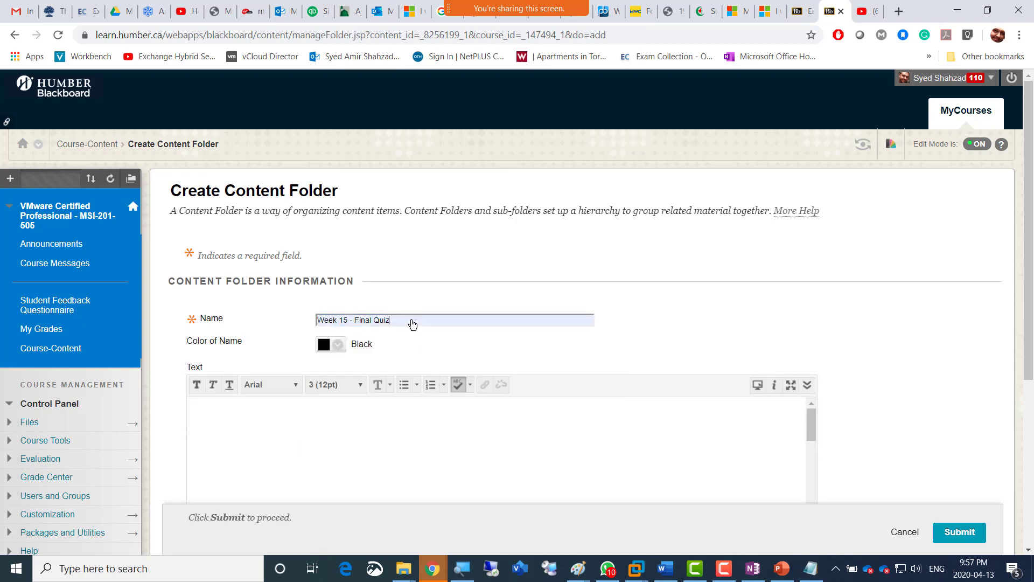
pyautogui.hotkey('shift', 'Left')
pyautogui.hotkey('shift', 'Left')
pyautogui.hotkey('shift', 'Left')
pyautogui.hotkey('shift', 'Left')
pyautogui.hotkey('shift', 'Left')
pyautogui.hotkey('shift', 'Left')
pyautogui.hotkey('shift', 'Left')
pyautogui.hotkey('shift', 'Left')
pyautogui.hotkey('shift', 'Left')
pyautogui.hotkey('shift', 'Left')
pyautogui.press('Left')
pyautogui.hotkey('shift', 'Left')
pyautogui.write('2')
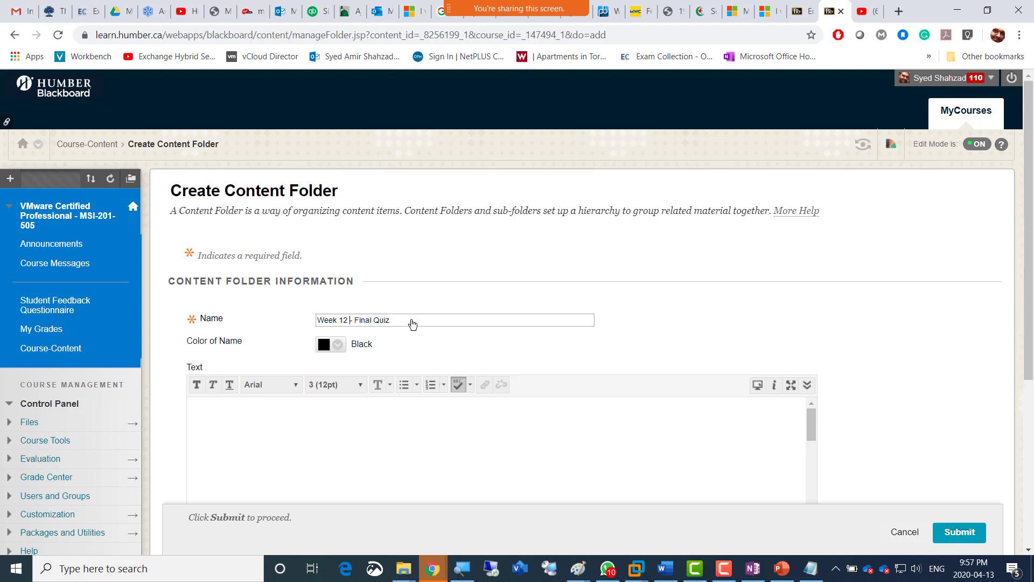
# Change the folder's name to "Week 12 - 13April2020" and submit it.
pyautogui.hotkey('shift', 'Right')
pyautogui.hotkey('shift', 'Right')
pyautogui.hotkey('shift', 'Right')
pyautogui.hotkey('shift', 'Right')
pyautogui.hotkey('shift', 'Right')
pyautogui.hotkey('shift', 'Right')
pyautogui.hotkey('shift', 'Right')
pyautogui.hotkey('shift', 'Right')
pyautogui.hotkey('shift', 'Right')
pyautogui.hotkey('shift', 'Right')
pyautogui.write('13April2020')
pyautogui.click(958, 532)
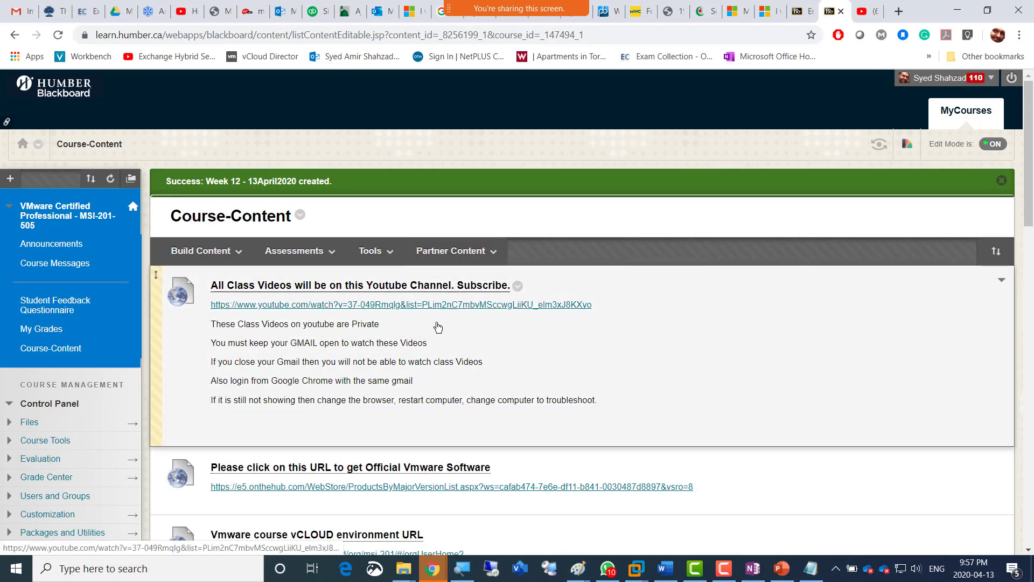
# Check today's date in the system calendar and open the Week 12 - 13April2020 folder.
pyautogui.scroll(-5, 442, 350)
pyautogui.scroll(-13, 444, 380)
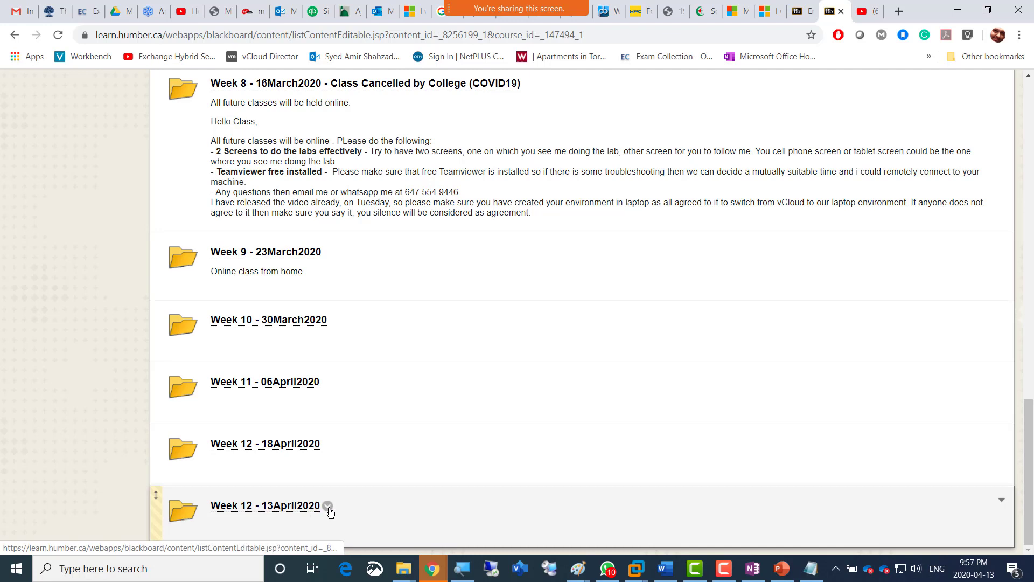
pyautogui.click(328, 507)
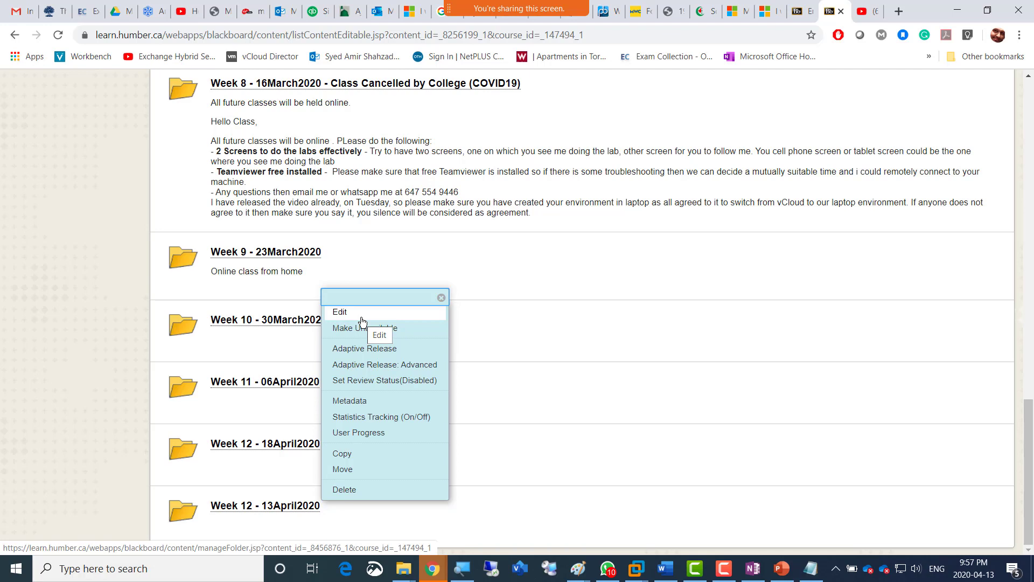
pyautogui.click(963, 576)
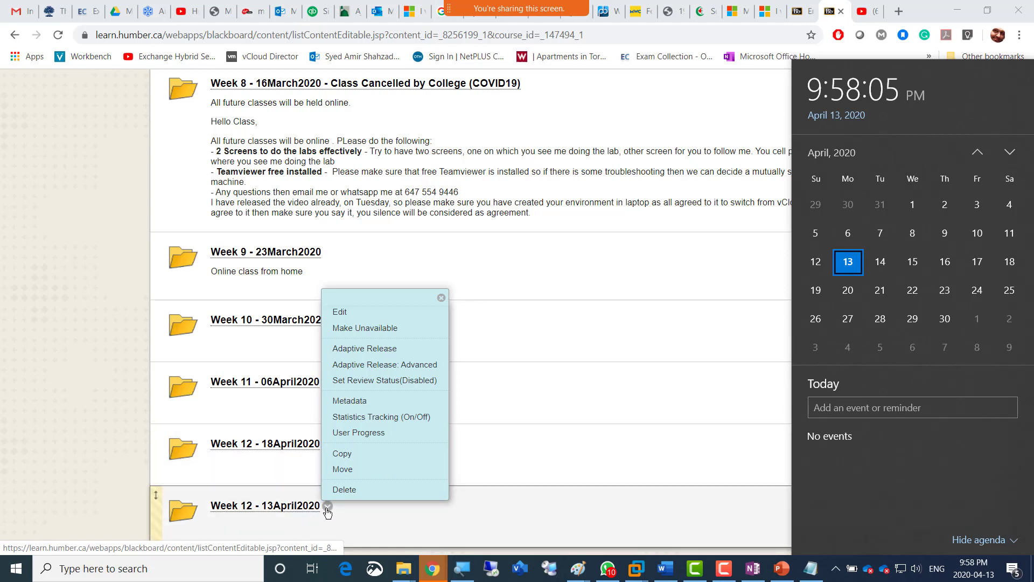
pyautogui.click(327, 509)
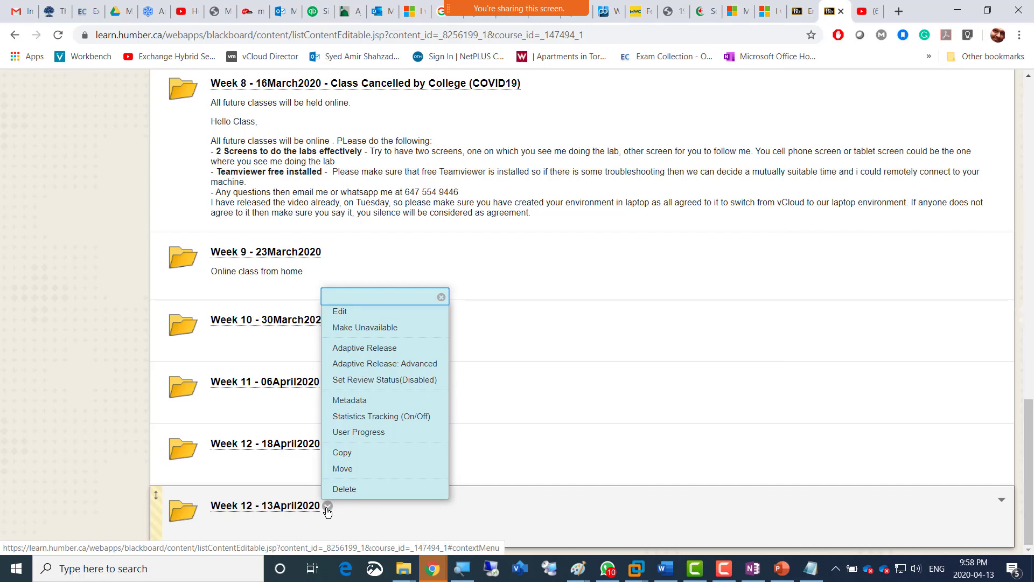
pyautogui.click(292, 512)
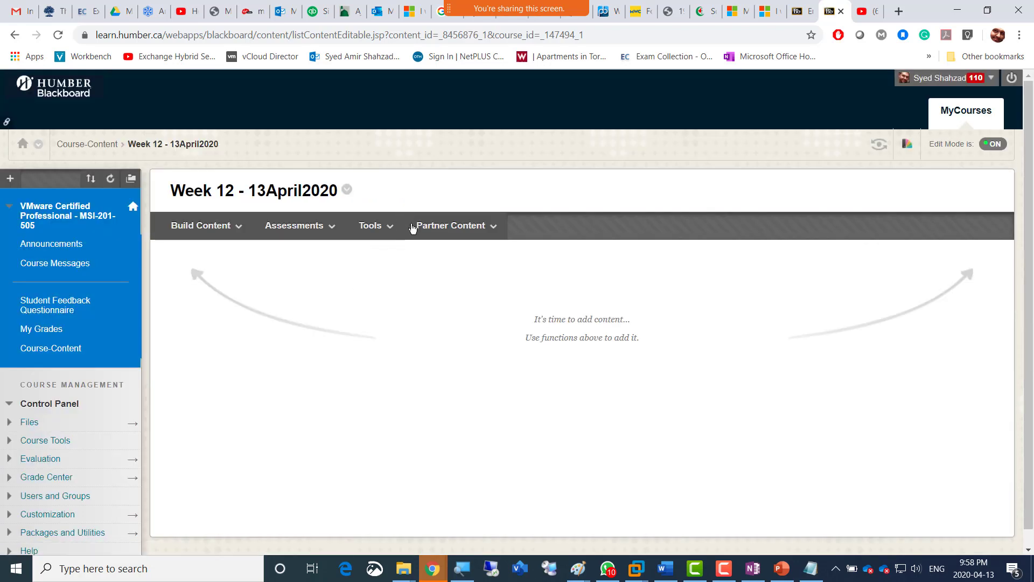
# Create an assignment in the folder and name it "Week 12 - please upload".
pyautogui.click(413, 226)
pyautogui.click(265, 229)
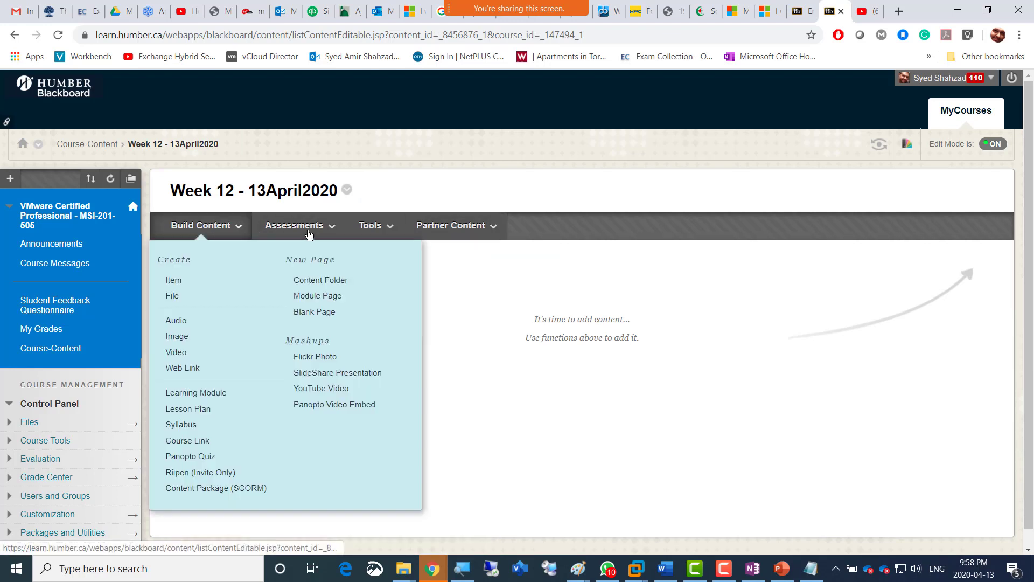
pyautogui.click(306, 290)
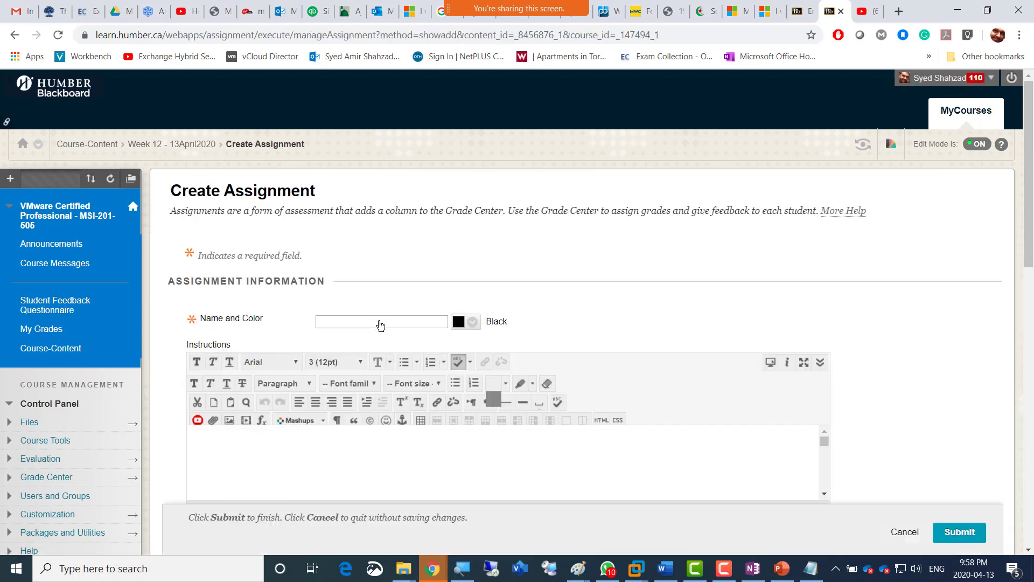
pyautogui.click(379, 322)
pyautogui.click(392, 369)
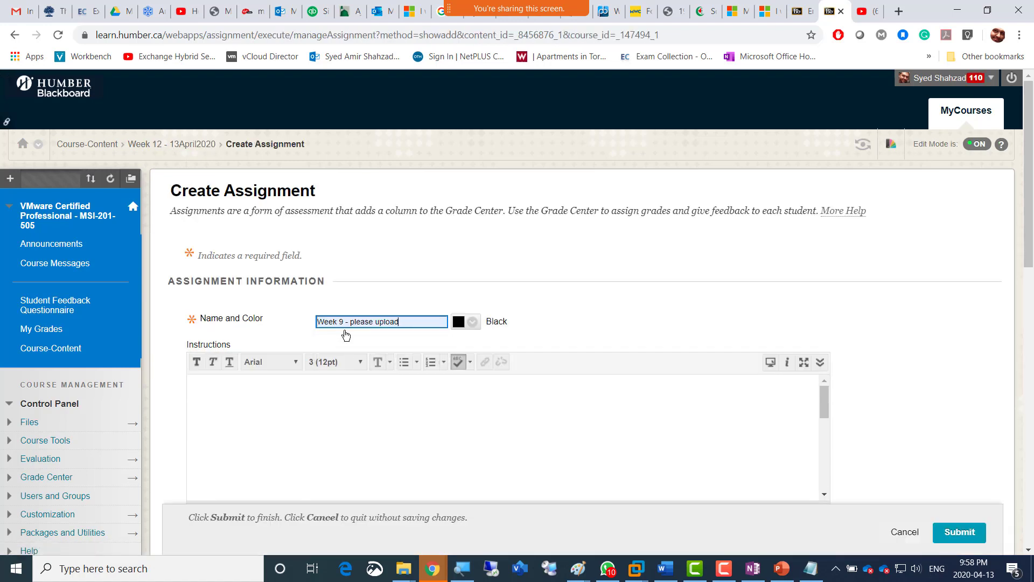
pyautogui.doubleClick(339, 322)
pyautogui.write('12')
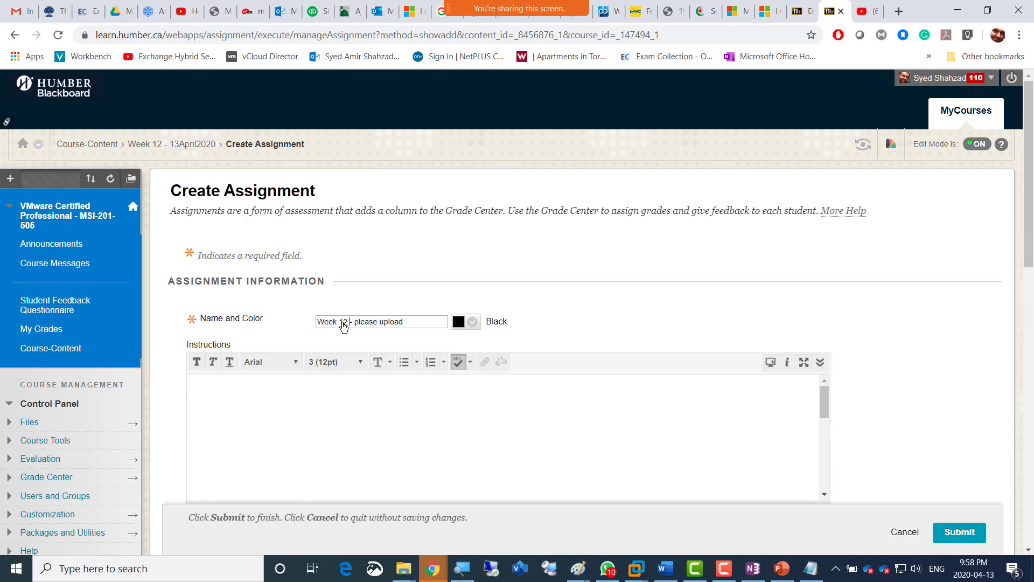
# Copy the assignment's name into its instructions so they read "Week 12 - please upload".
pyautogui.tripleClick(343, 323)
pyautogui.hotkey('ctrl', 'c')
pyautogui.click(512, 427)
pyautogui.hotkey('ctrl', 'v')
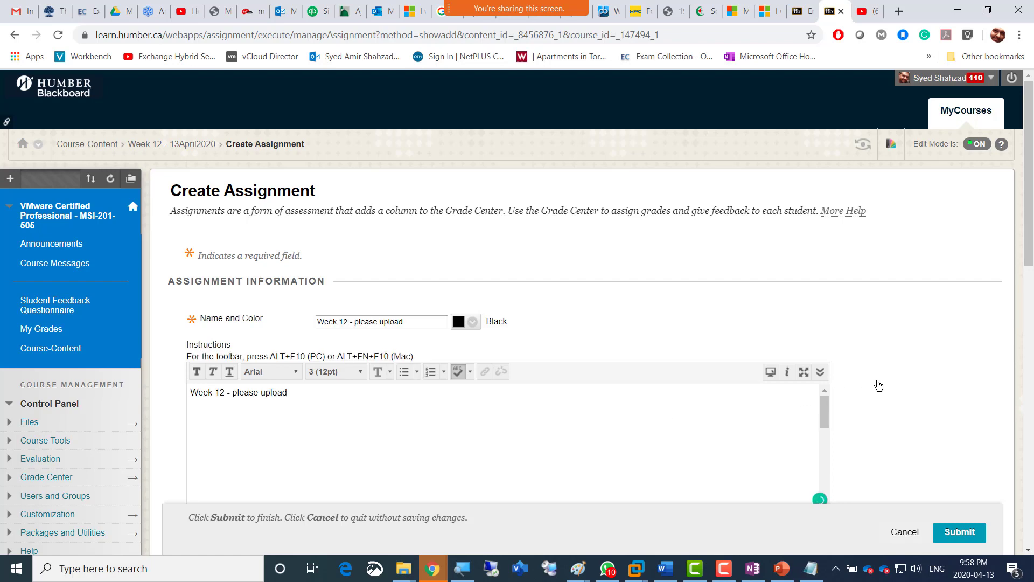
# Set the assignment's due date to 04/13/2020 and its points possible to 4.
pyautogui.scroll(-5, 873, 385)
pyautogui.scroll(-2, 732, 371)
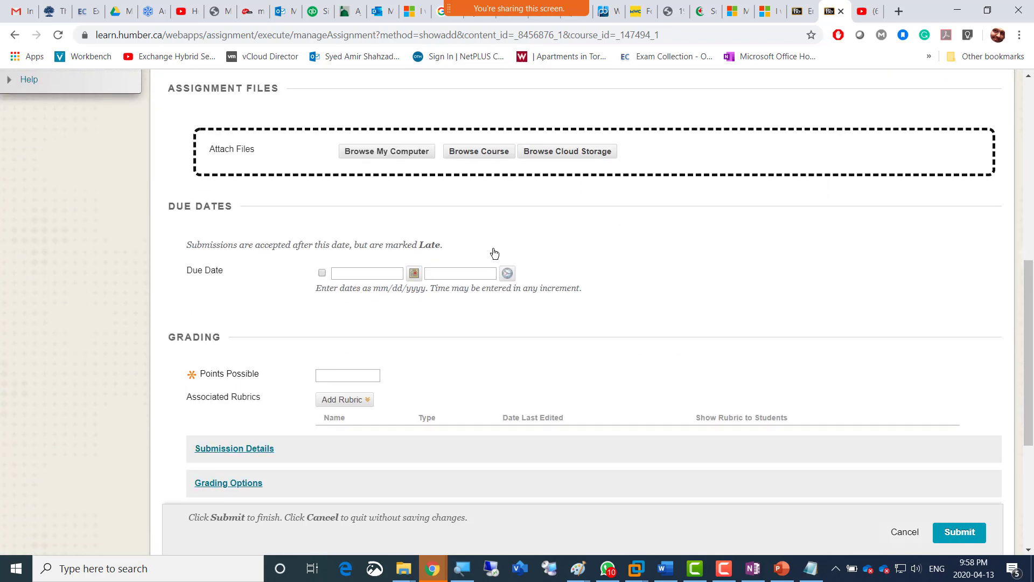
pyautogui.click(417, 275)
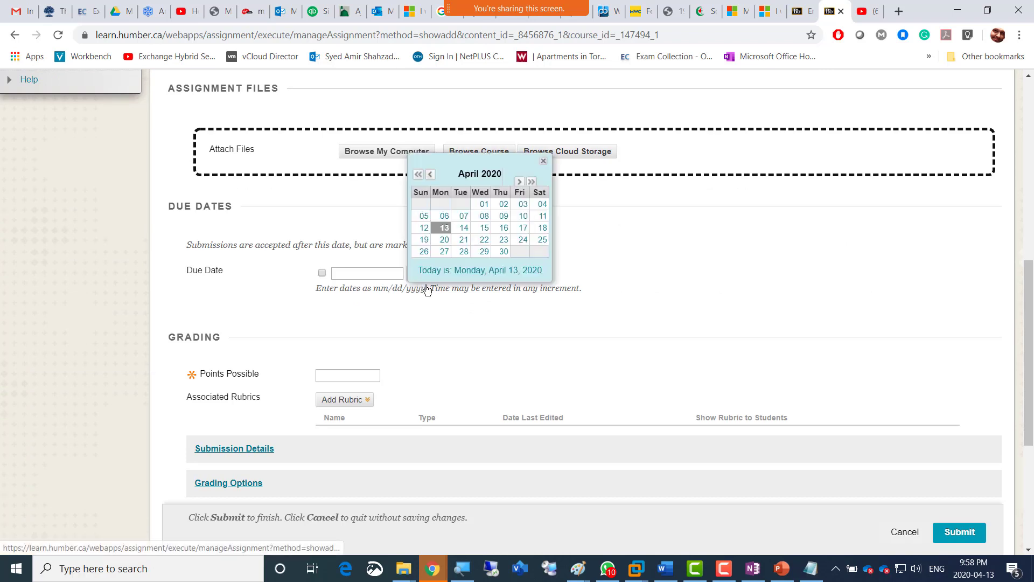
pyautogui.click(443, 228)
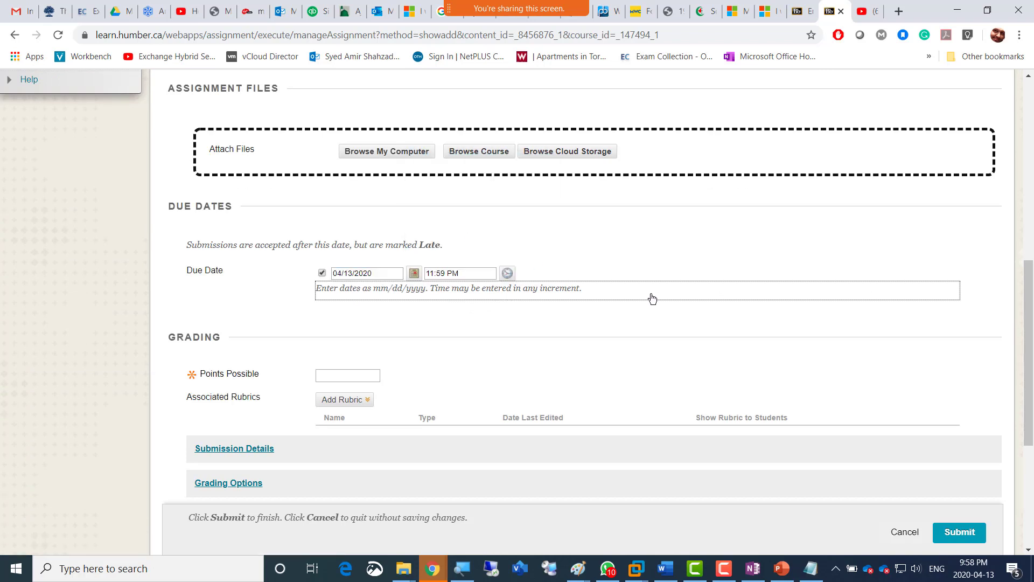
pyautogui.scroll(-2, 620, 290)
pyautogui.click(359, 241)
pyautogui.click(341, 264)
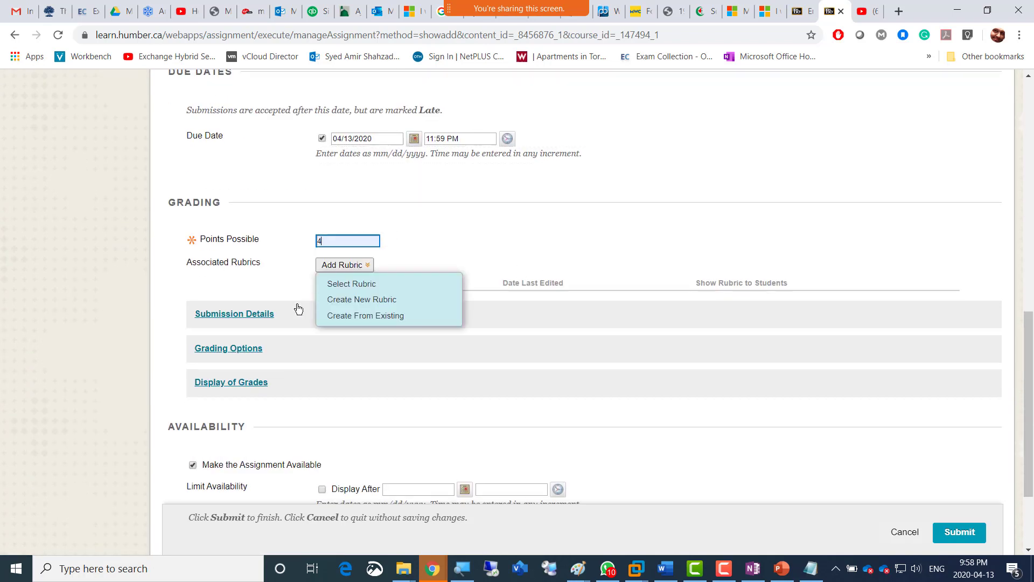
# Allow multiple attempts in the submission details, with a maximum of 2 attempts.
pyautogui.click(268, 317)
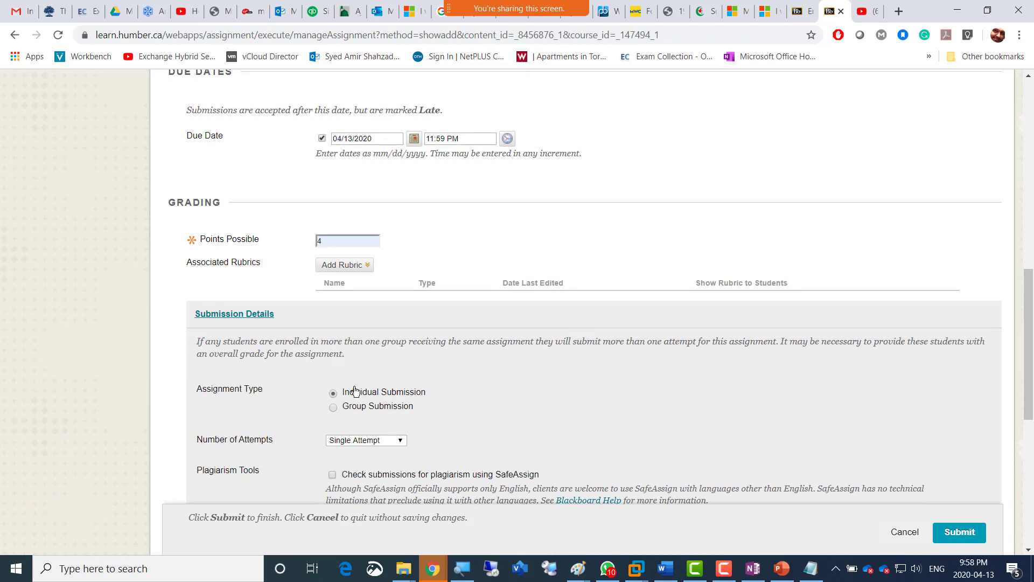
pyautogui.scroll(-2, 356, 393)
pyautogui.click(363, 313)
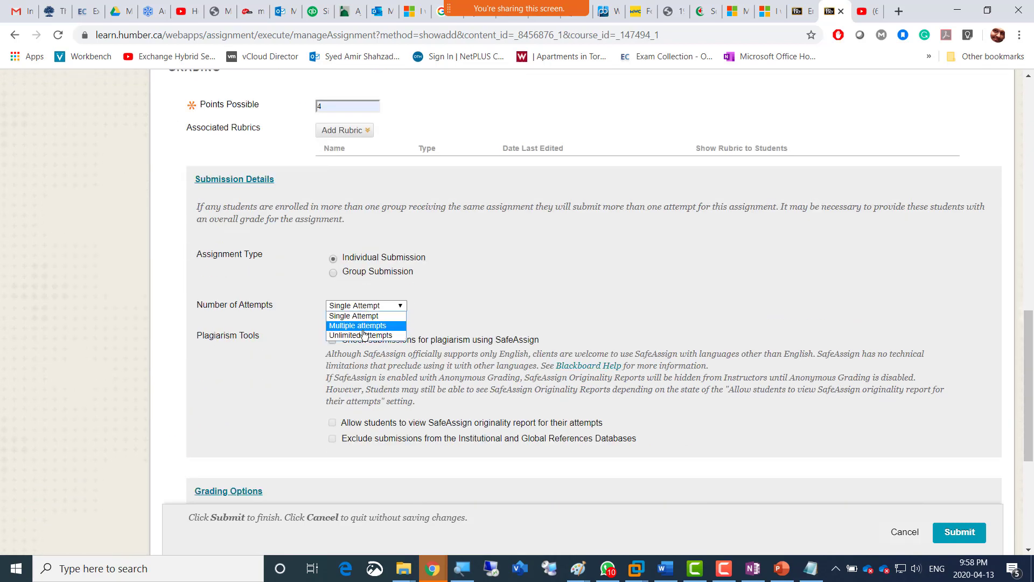
pyautogui.click(359, 326)
pyautogui.click(339, 338)
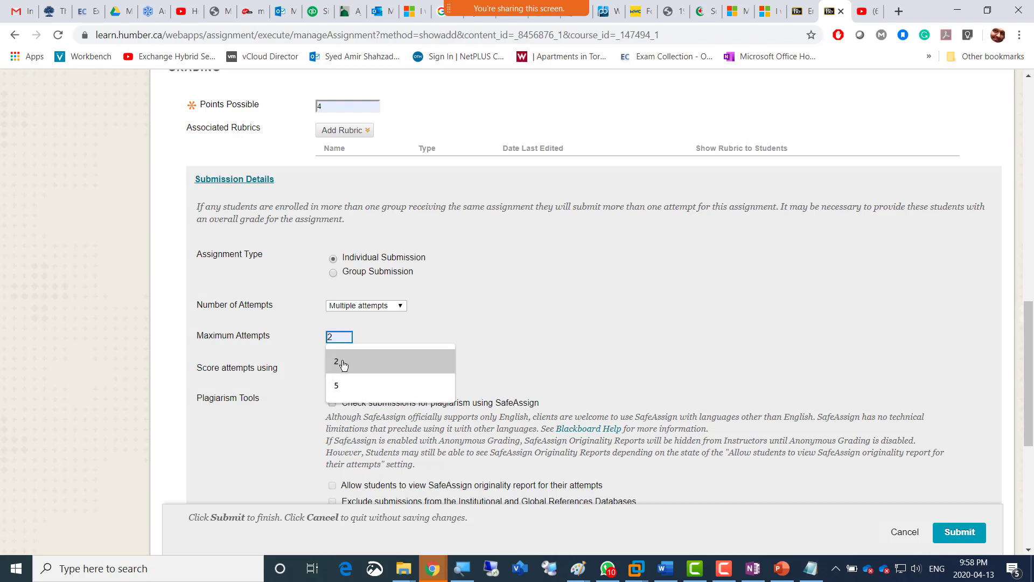
pyautogui.click(341, 362)
# Turn on tracking of the number of views and submit the assignment.
pyautogui.scroll(-5, 484, 372)
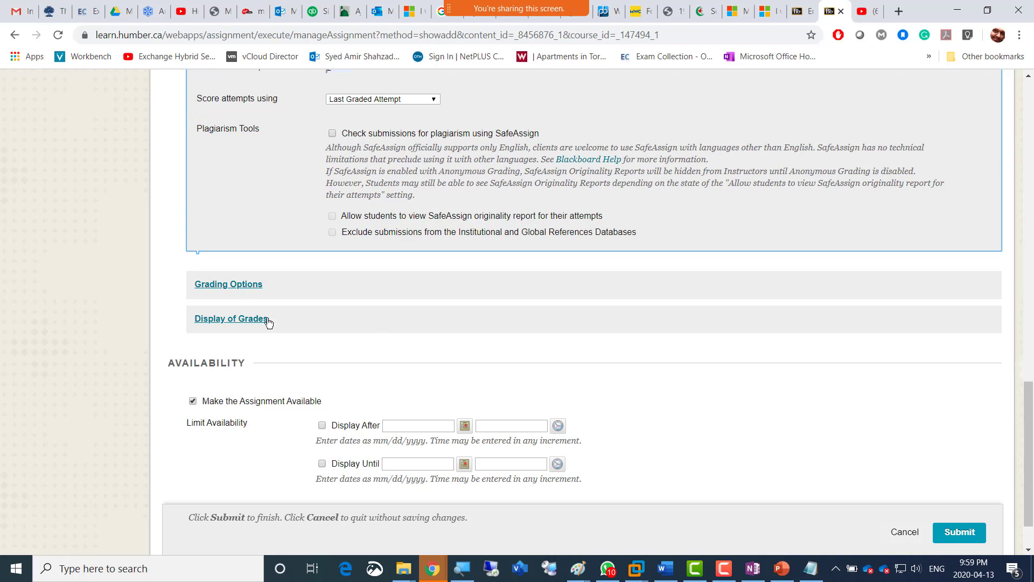
pyautogui.scroll(-1, 445, 366)
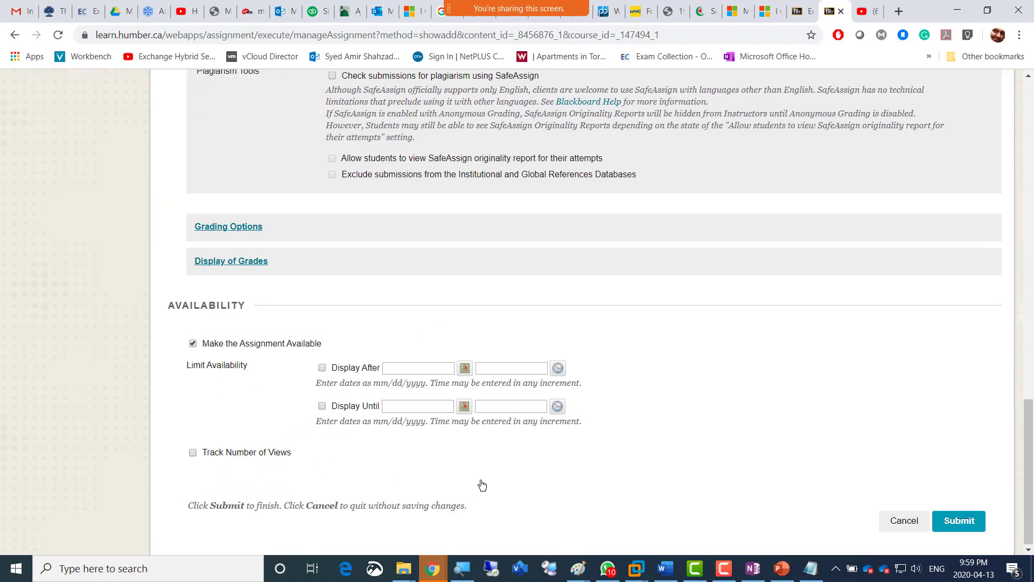
pyautogui.click(257, 453)
pyautogui.click(958, 521)
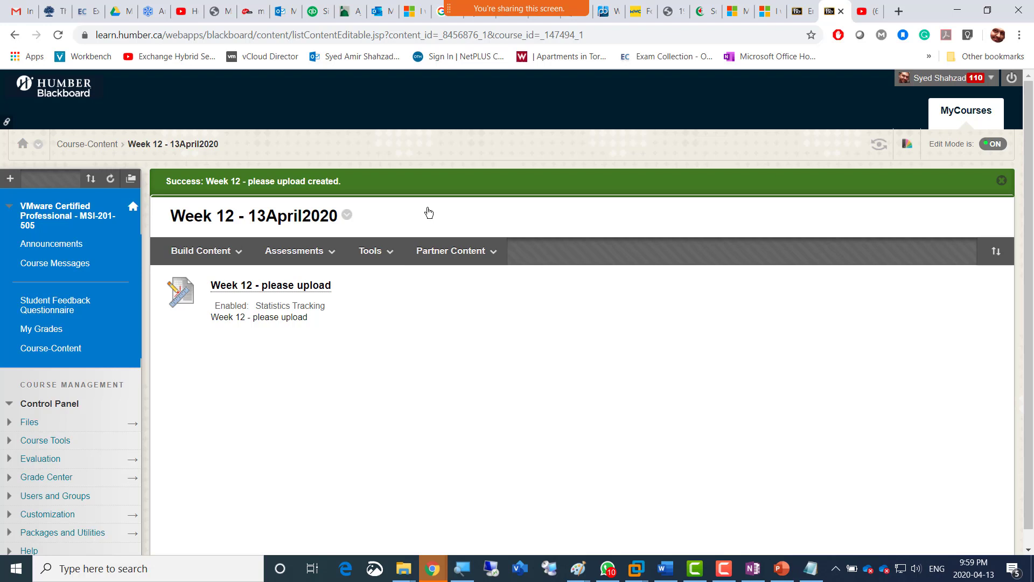
# Switch to the Camtasia recorder to show its recording controls.
pyautogui.click(370, 251)
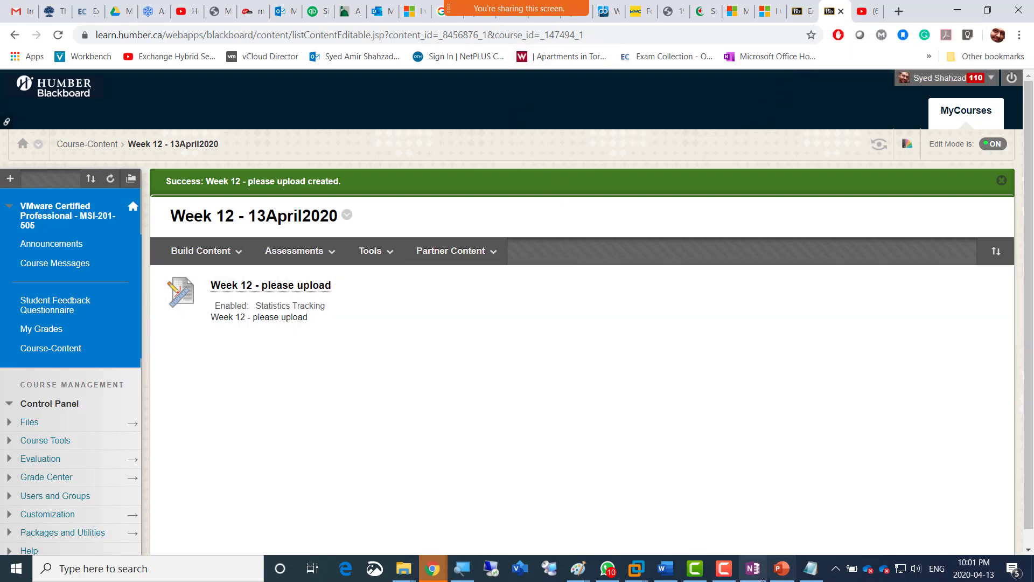
pyautogui.click(723, 568)
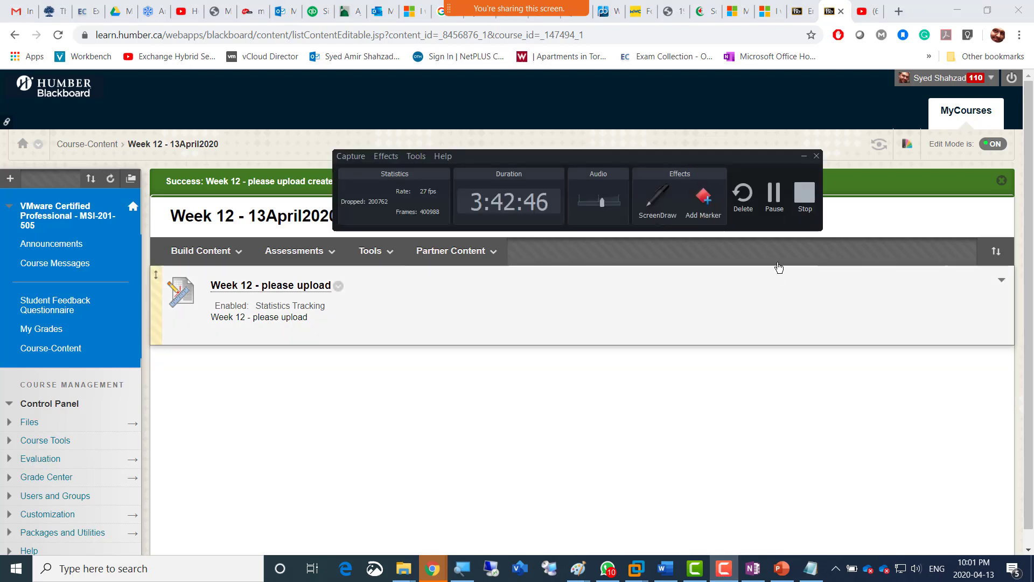